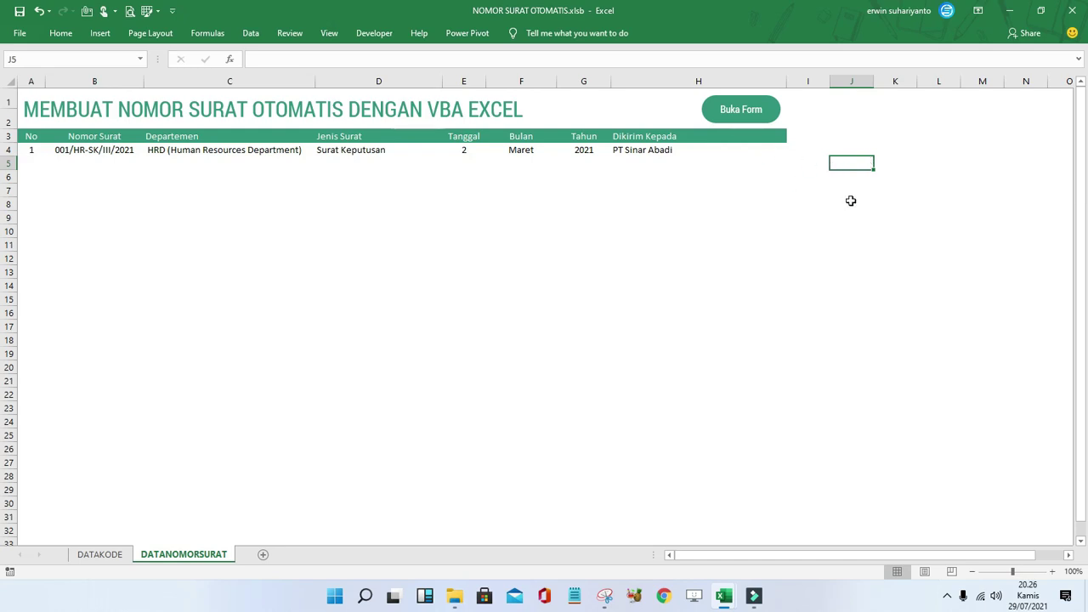
Launch the letter-number form with Buka Form and drag it toward the sheet centre.
left_click(755, 113)
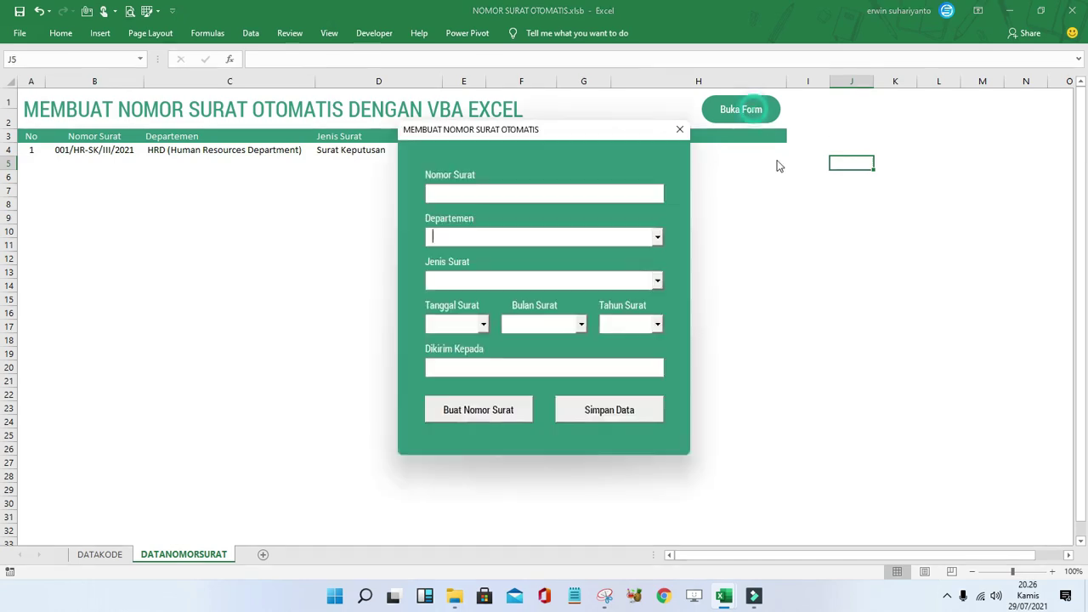
left_click_drag(586, 140, 435, 169)
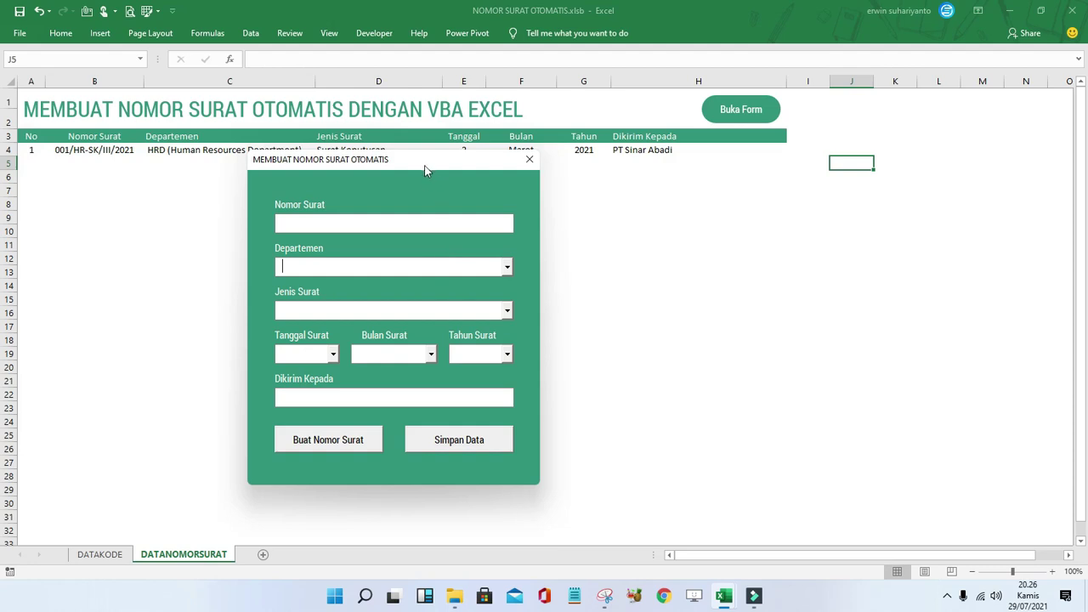
left_click_drag(427, 170, 548, 186)
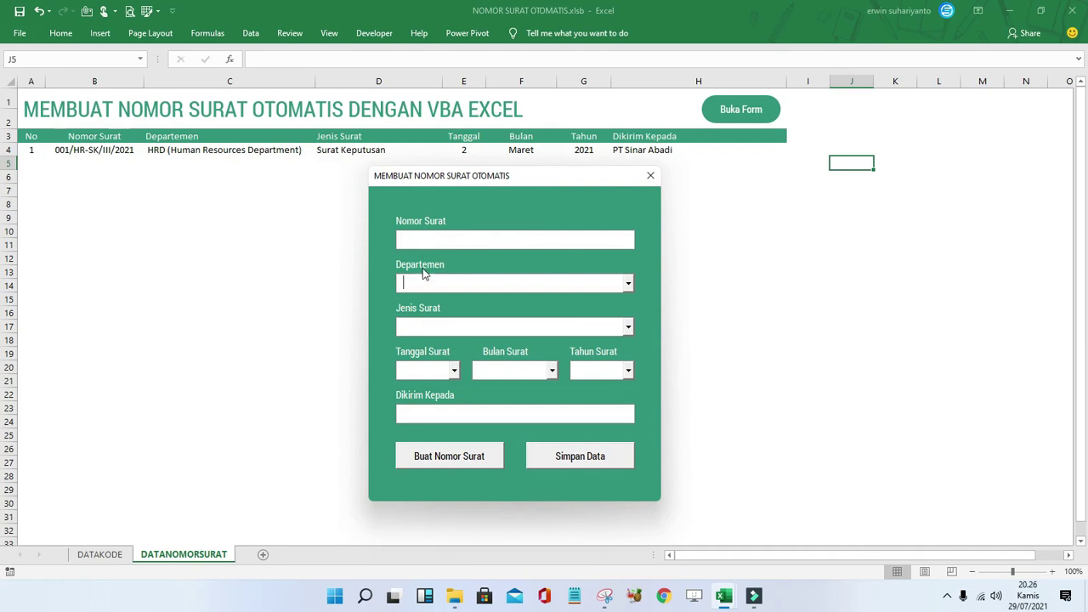
Choose Purchasing, Surat Permohonan and the date 2 Oktober 2020 in the form's comboboxes.
left_click(627, 284)
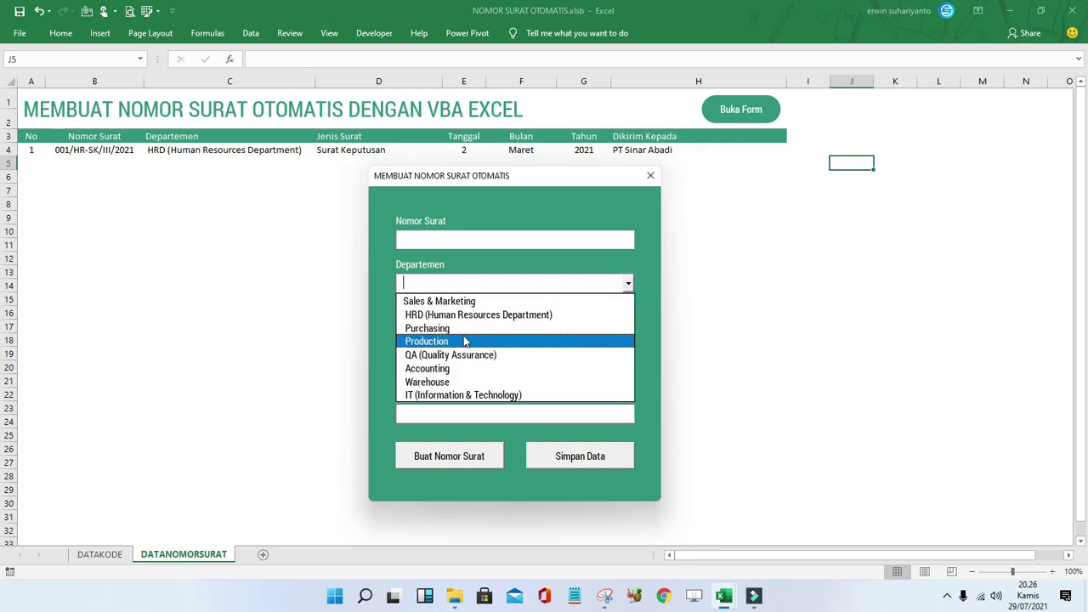
left_click(457, 330)
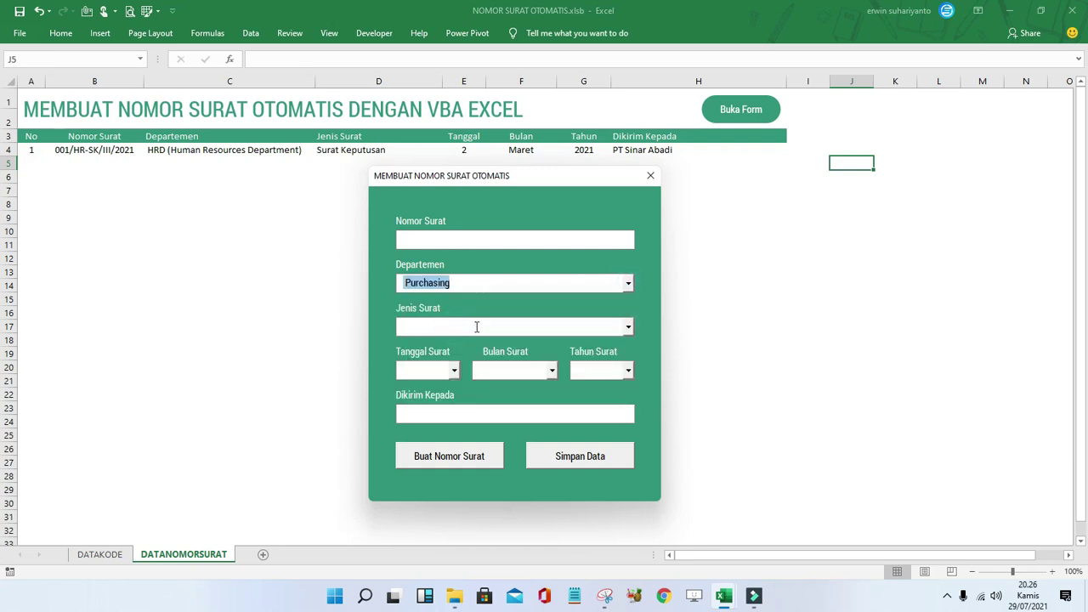
left_click(627, 327)
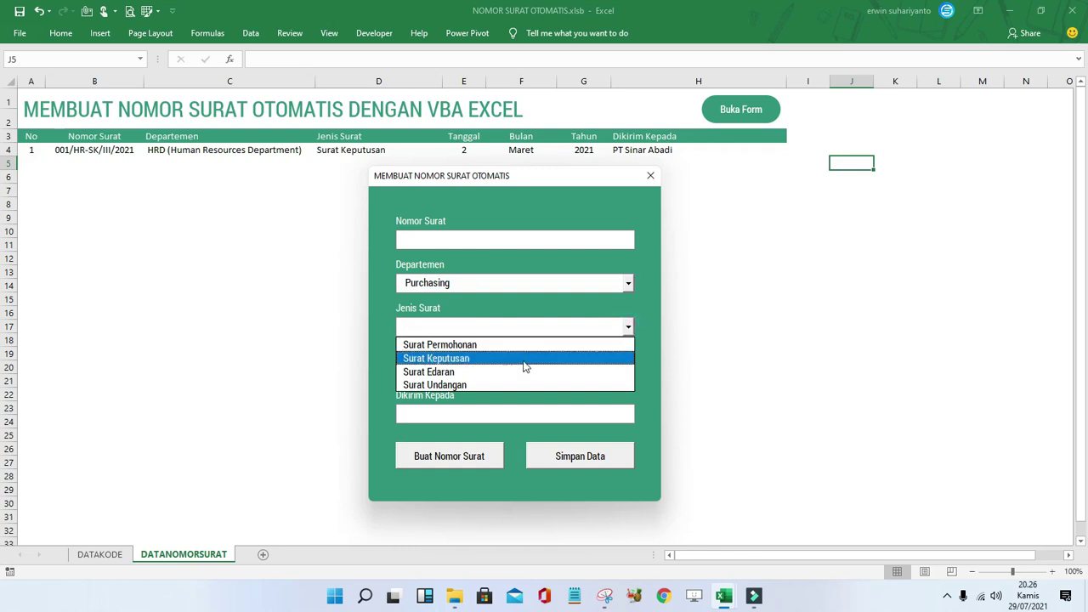
left_click(466, 346)
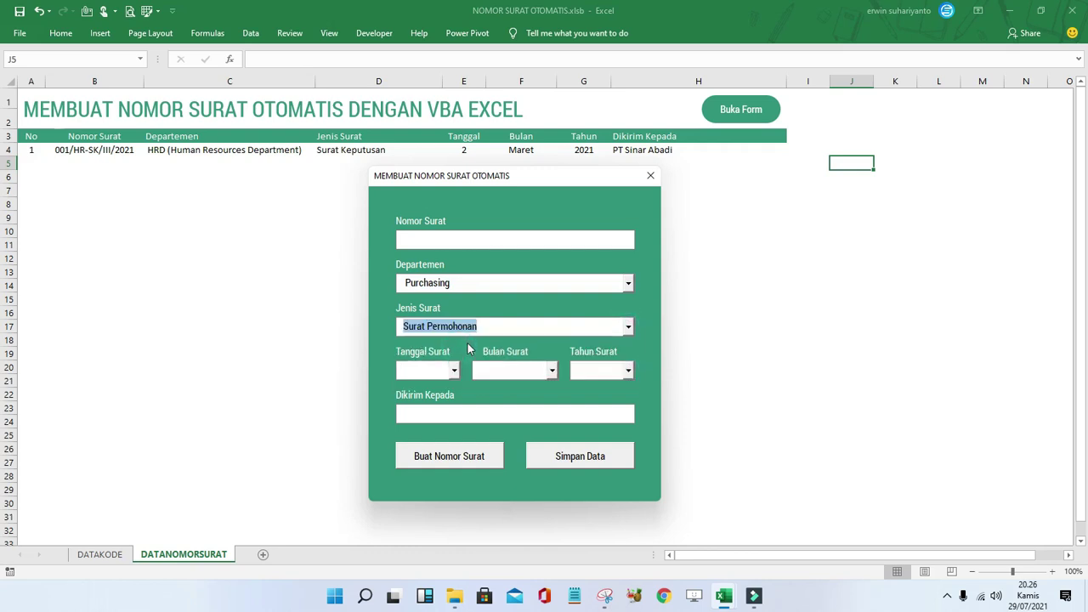
left_click(454, 371)
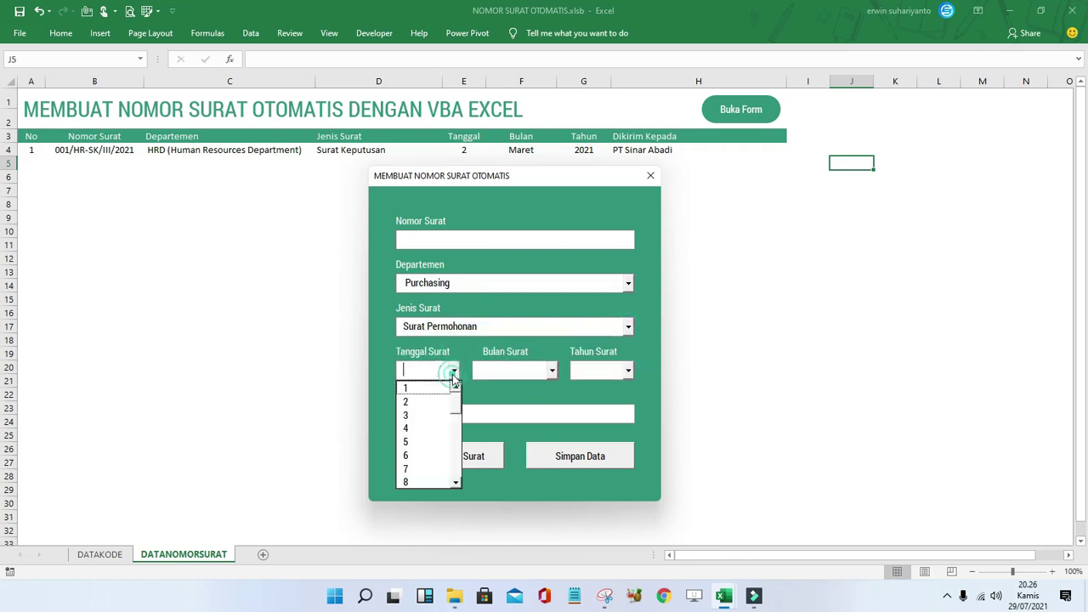
left_click(429, 401)
left_click(551, 370)
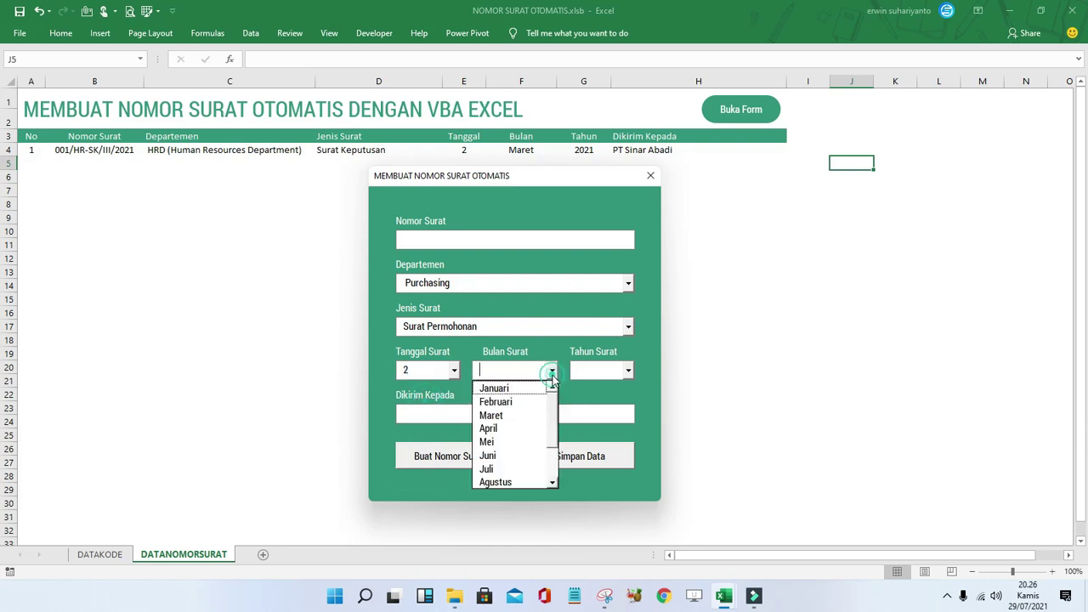
scroll(554, 425, "down", 1)
scroll(553, 429, "down", 3)
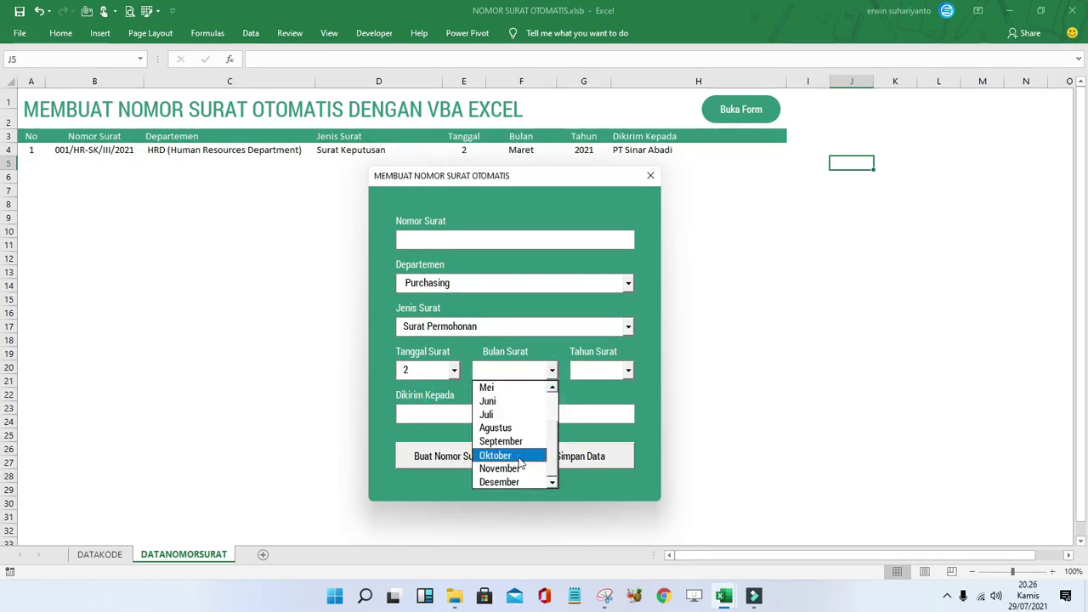
left_click(510, 454)
left_click(628, 369)
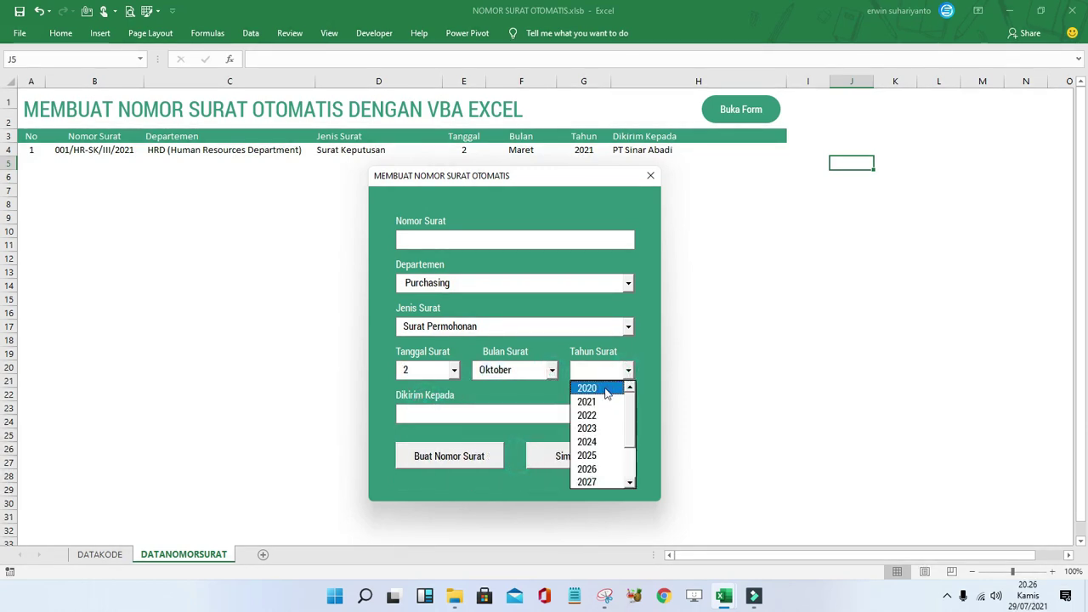
left_click(588, 388)
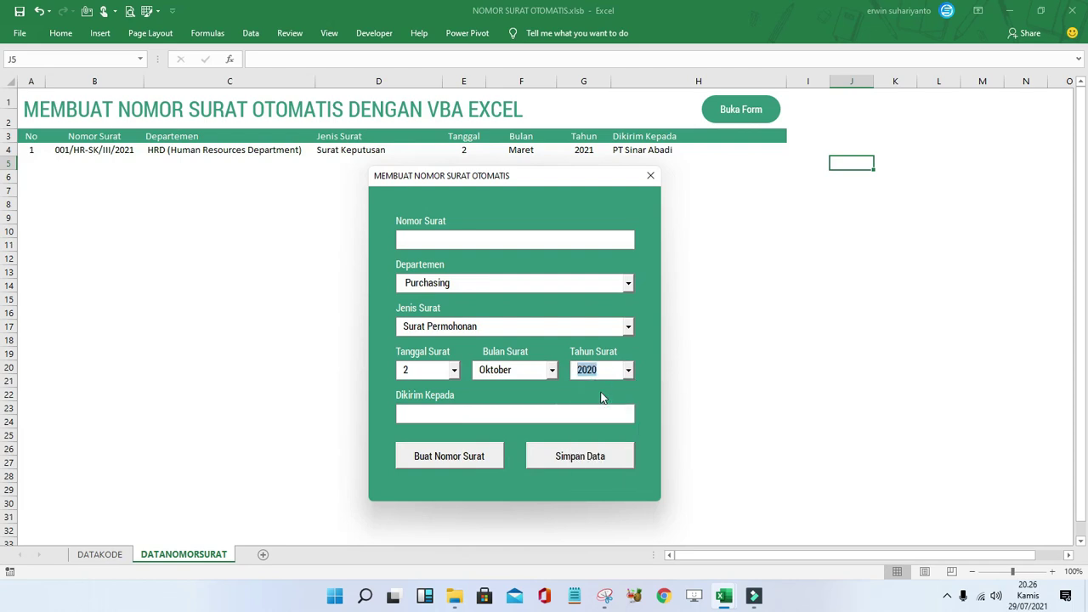
Enter recipient PT. Surya Kencana and generate letter number 002/PC-SP/X/2020.
left_click(470, 420)
type("Pt")
type("T")
type(" Auryn")
key("BackSpace")
key("BackSpace")
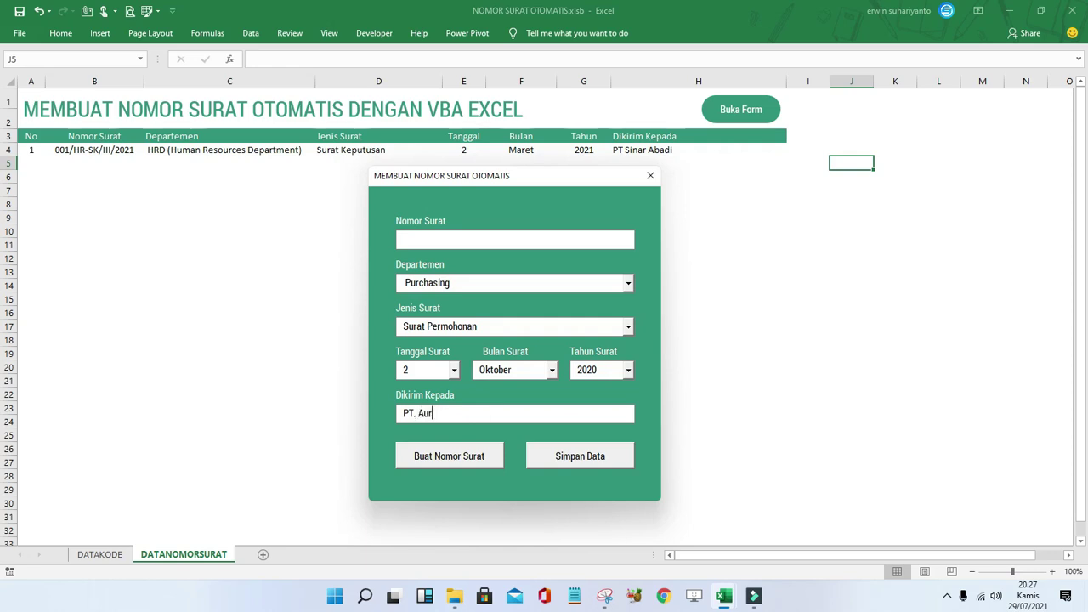
key("BackSpace")
key("BackSpace")
key("BackSpace")
type("rya ")
type("Kencana")
left_click(444, 463)
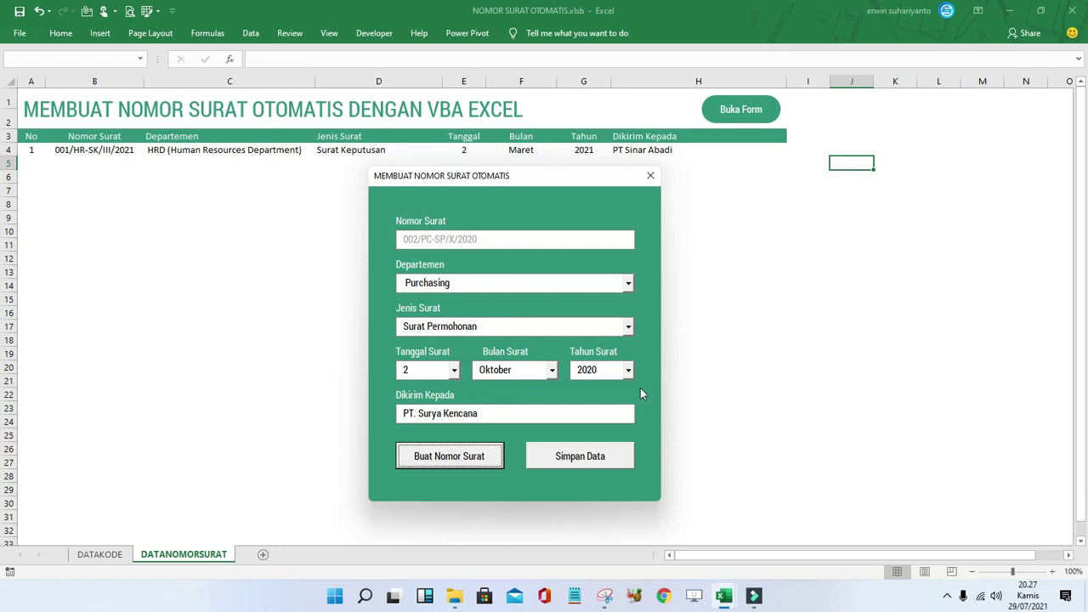
Save letter 002/PC-SP/X/2020 to the sheet, acknowledge the confirmation, and close the form.
left_click(597, 463)
left_click(598, 346)
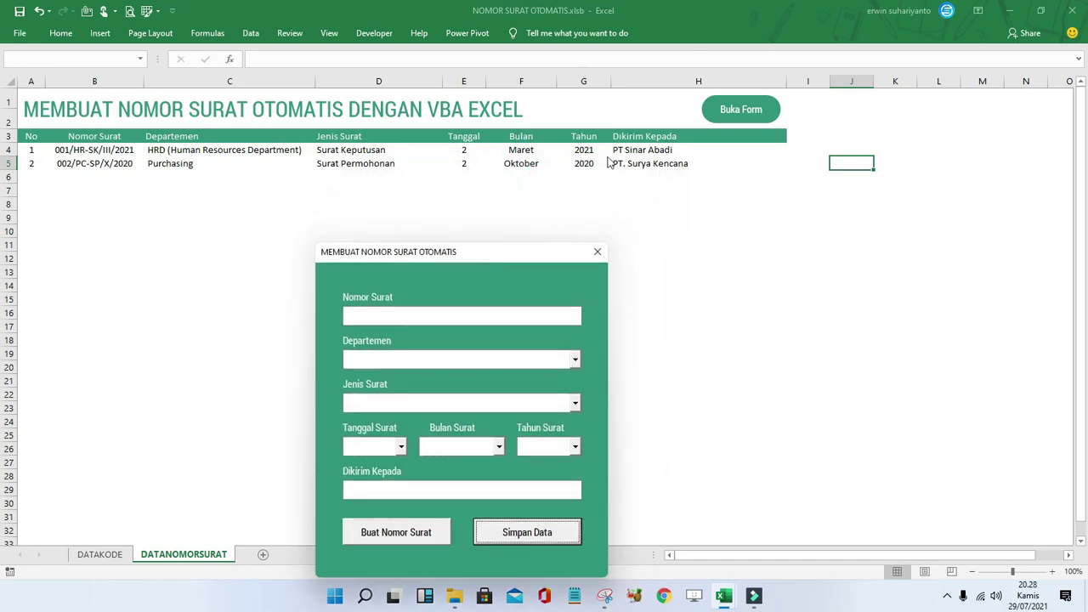
left_click(598, 252)
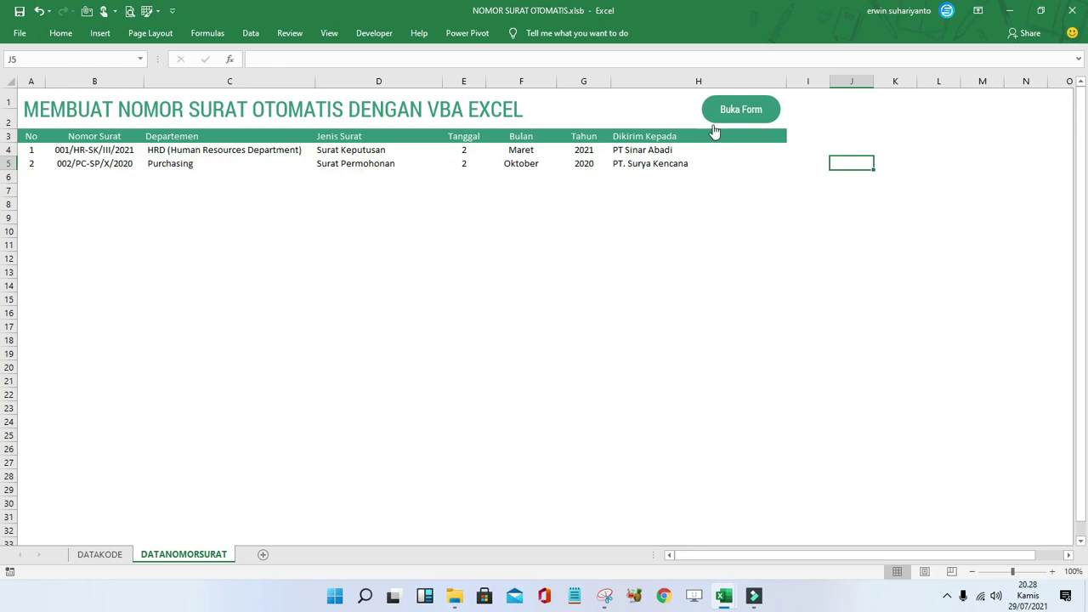
Close the workbook keeping its changes, then select cells I20 and A14 on DATAKODE.
left_click(1070, 15)
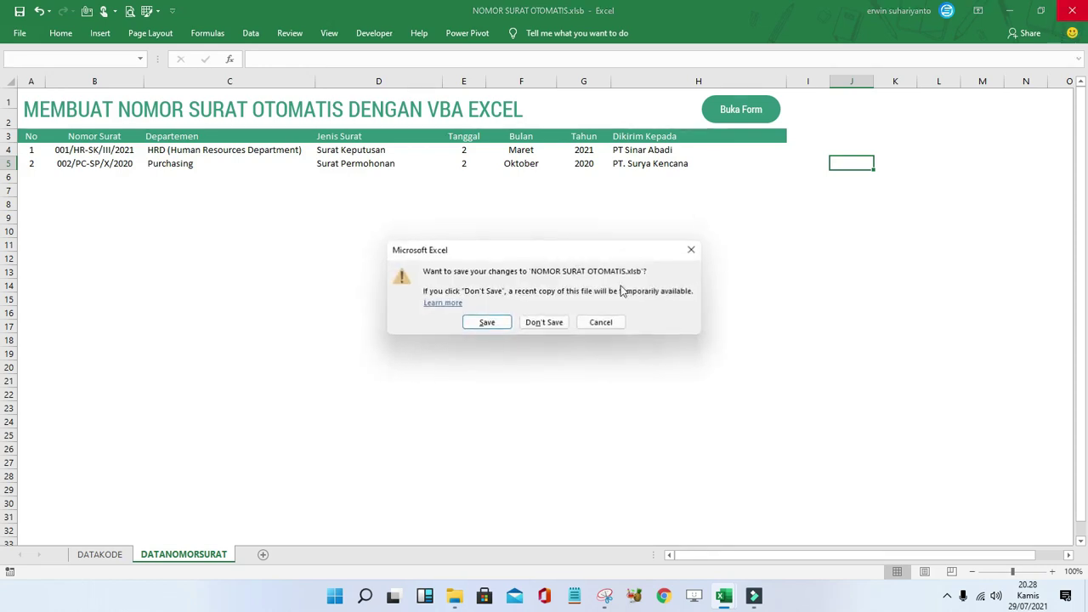
left_click(492, 325)
left_click(597, 354)
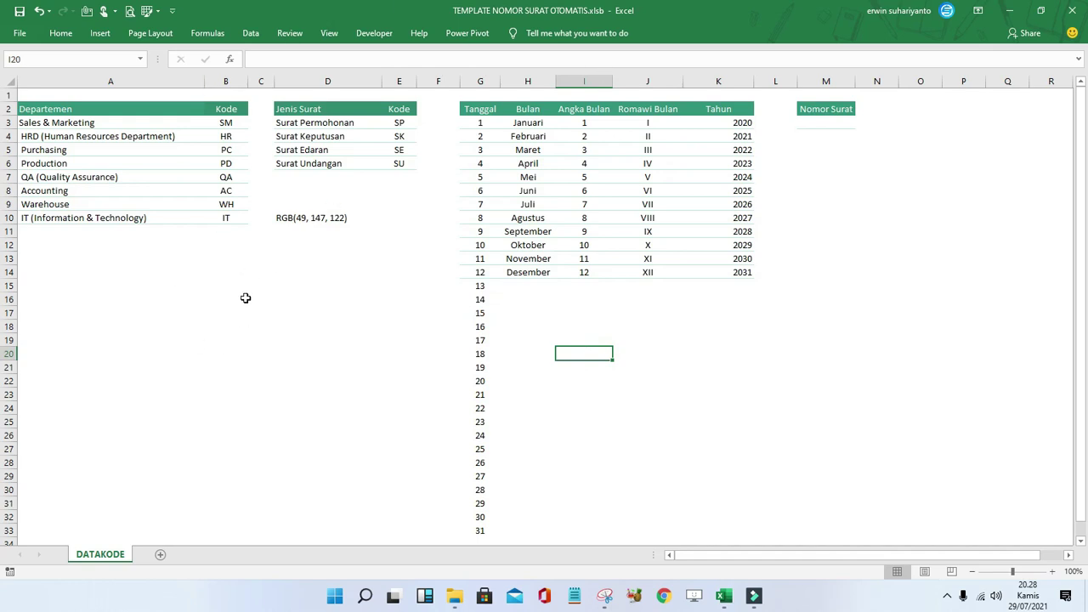
left_click(178, 274)
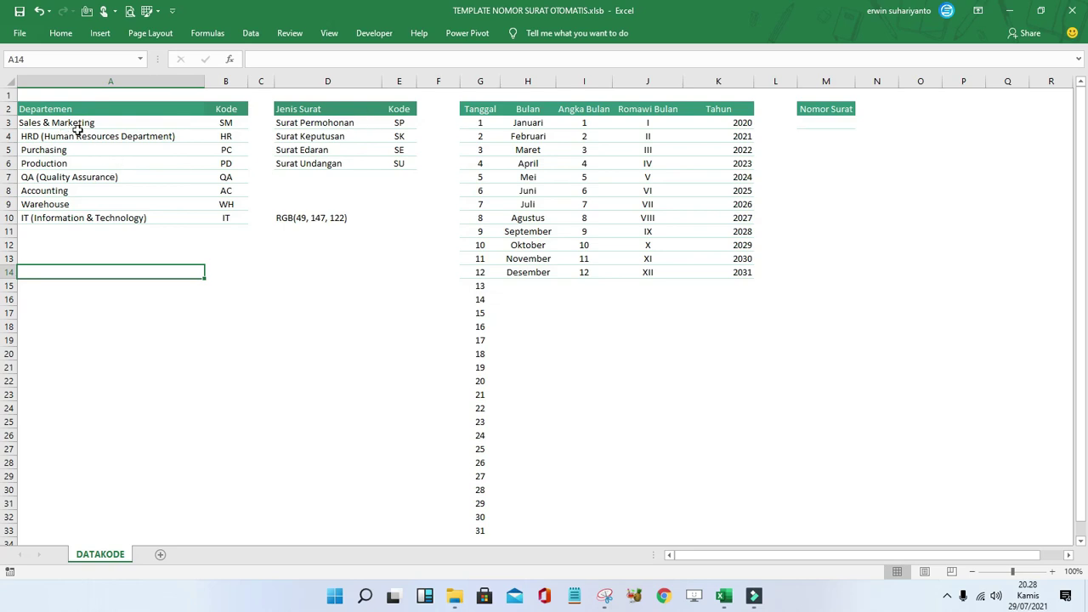
mouse_move(45, 80)
left_mouse_down()
mouse_move(150, 78)
mouse_move(117, 81)
mouse_move(77, 107)
left_mouse_up()
left_click(75, 109)
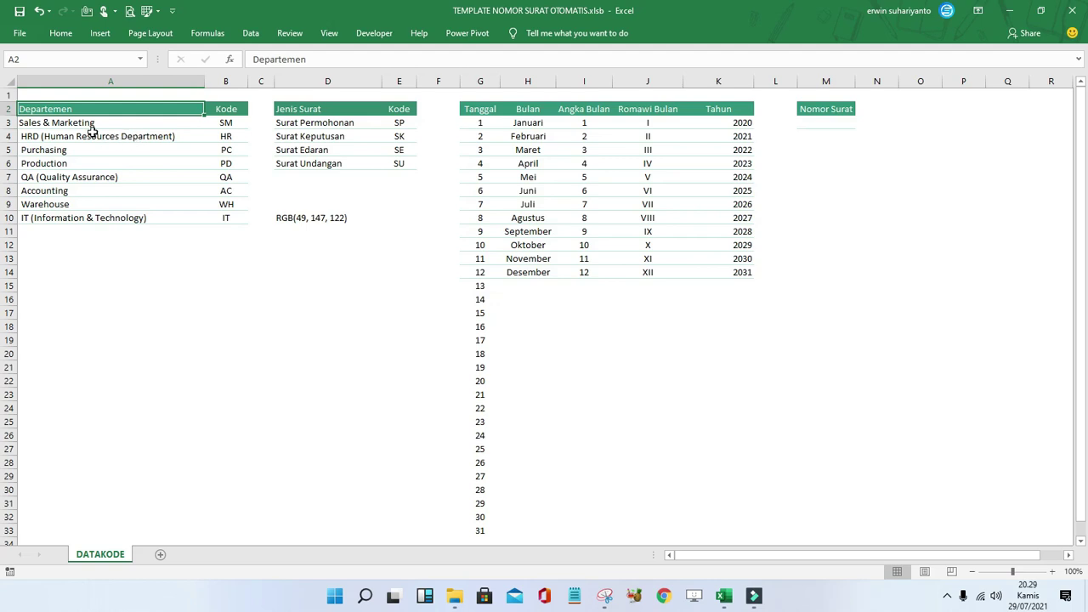
left_click_drag(79, 123, 80, 217)
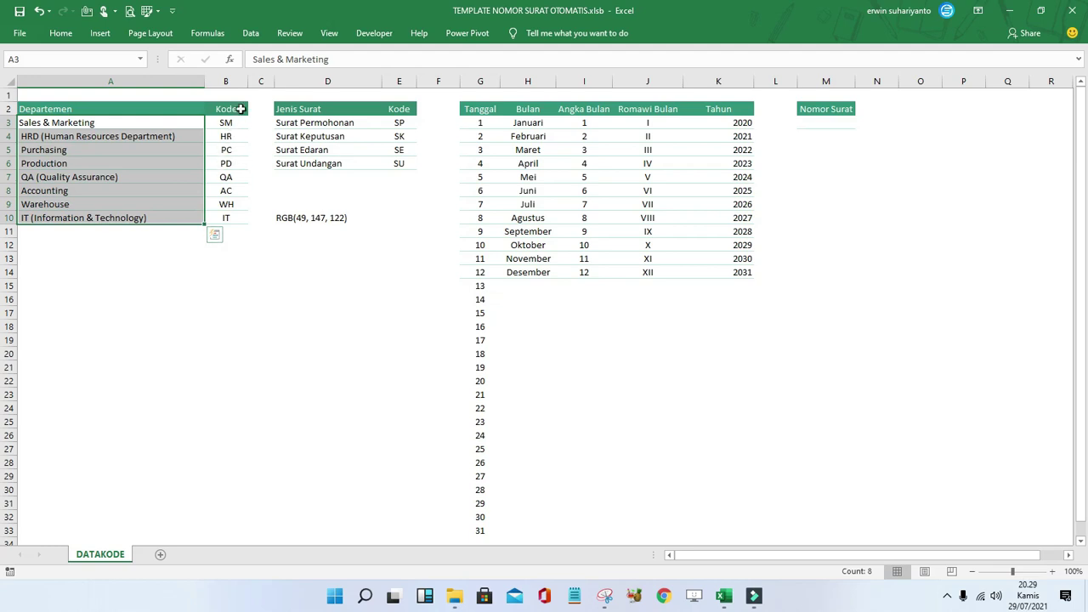
left_click_drag(241, 122, 237, 218)
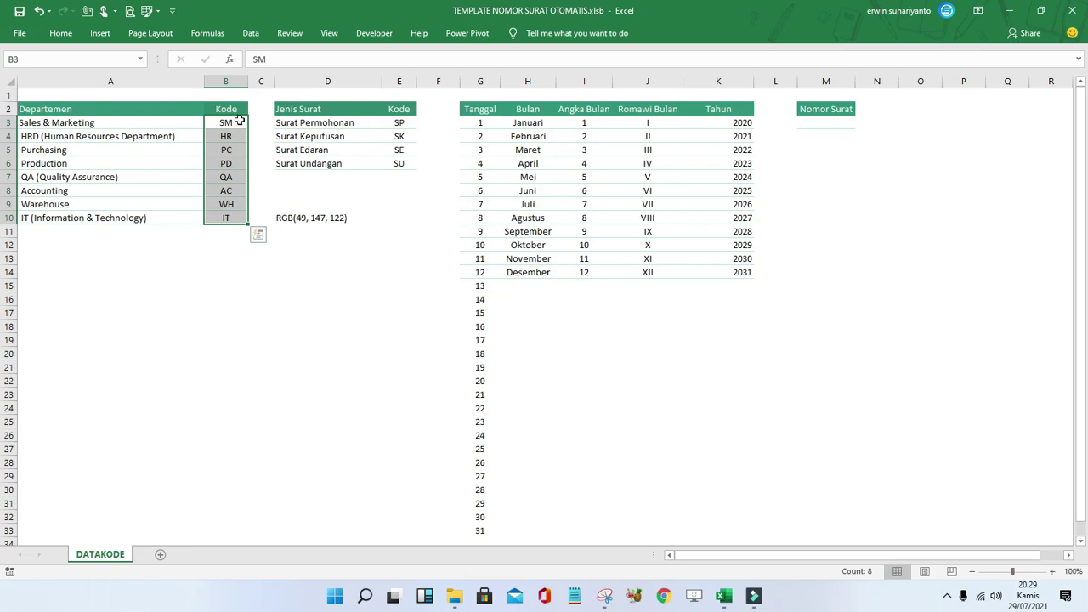
left_click(234, 122)
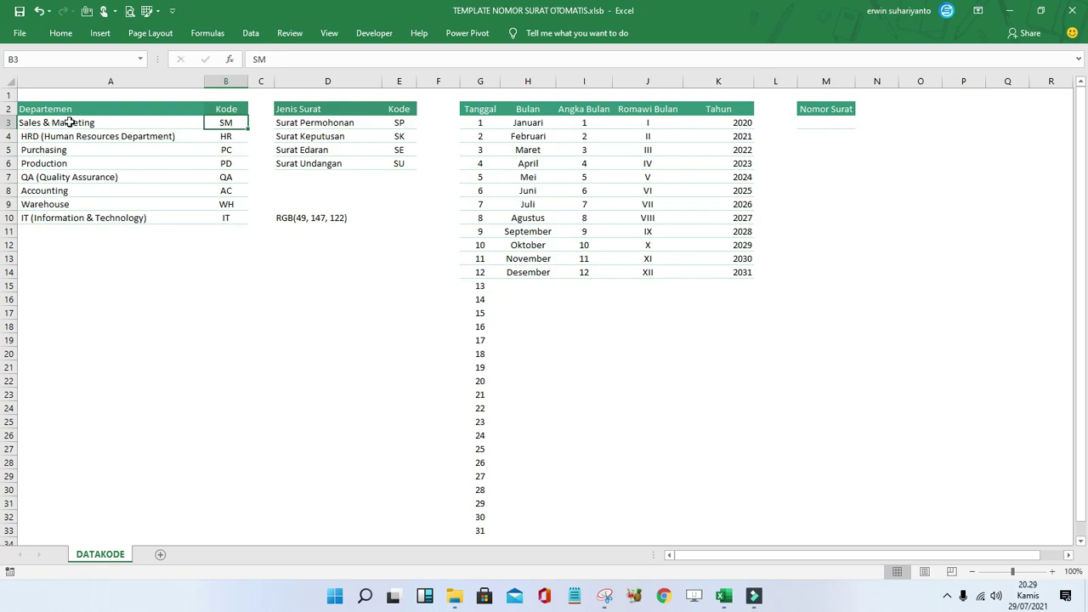
left_click_drag(70, 126, 141, 219)
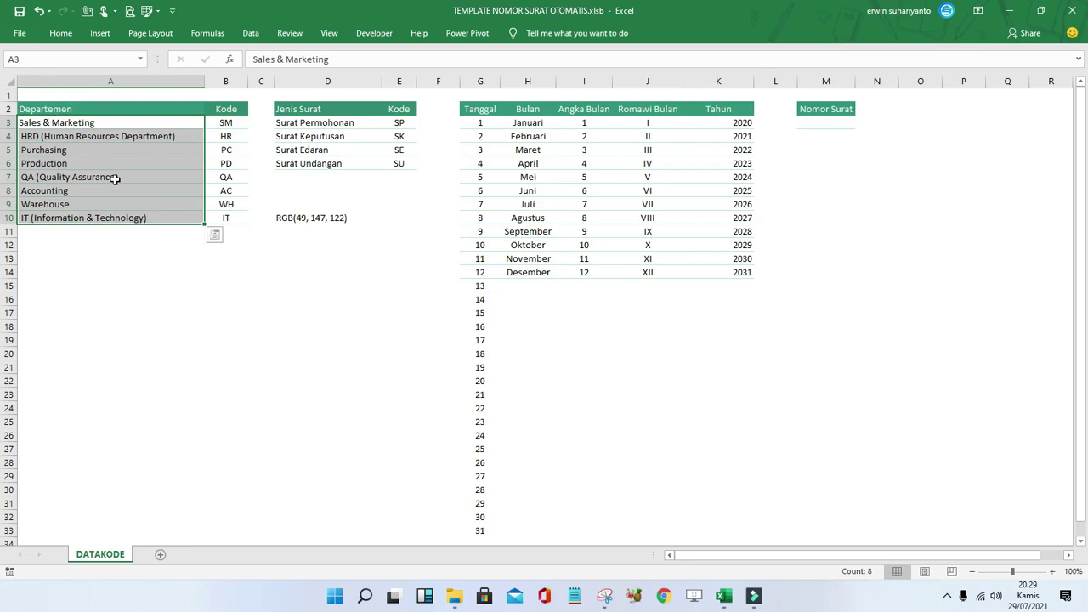
left_click(98, 231)
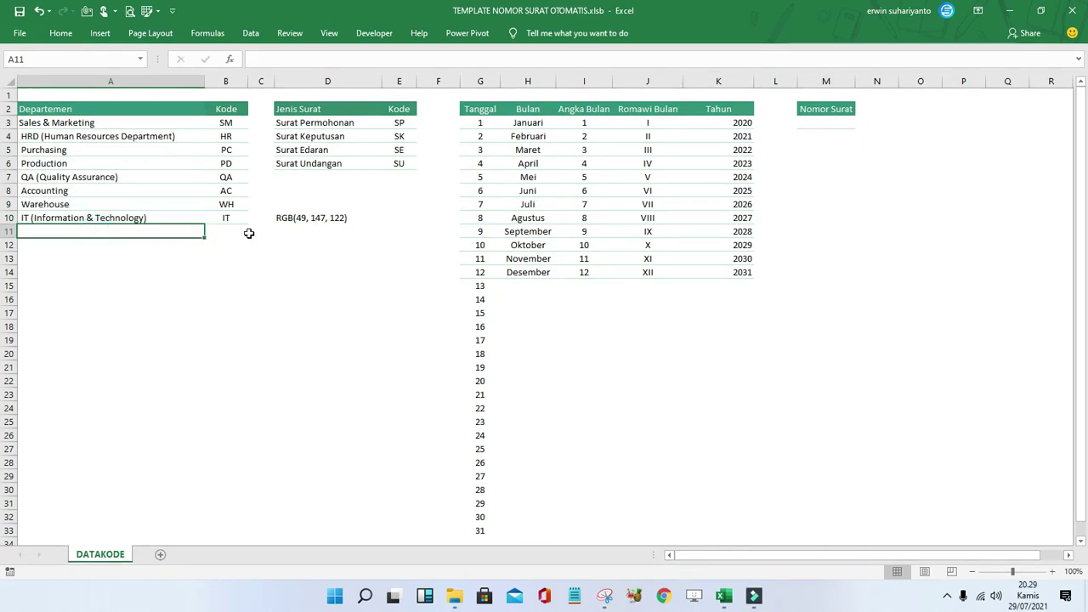
left_click(233, 233)
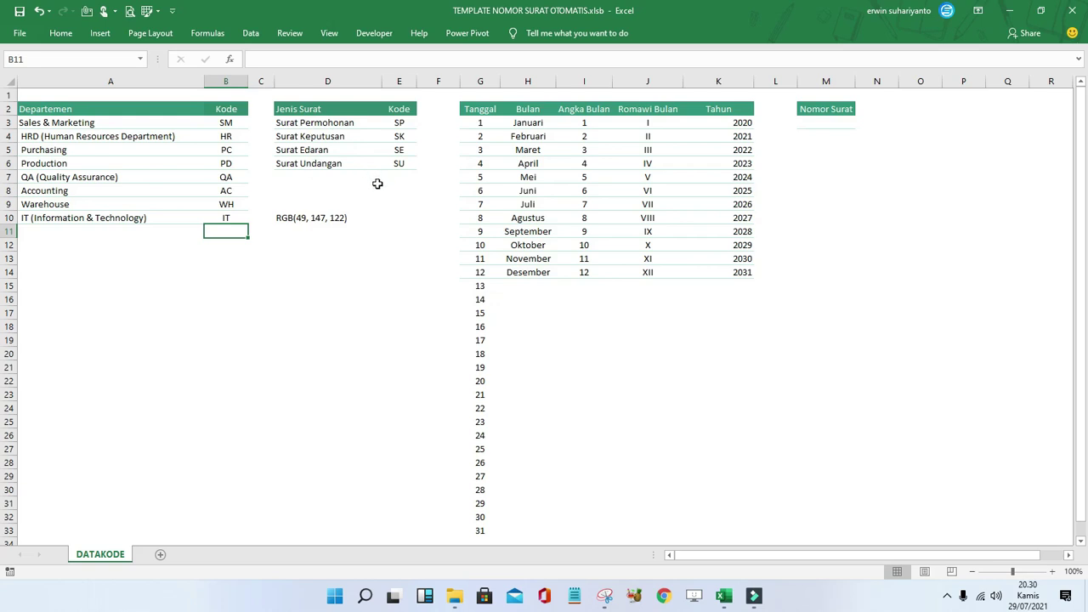
left_click(320, 181)
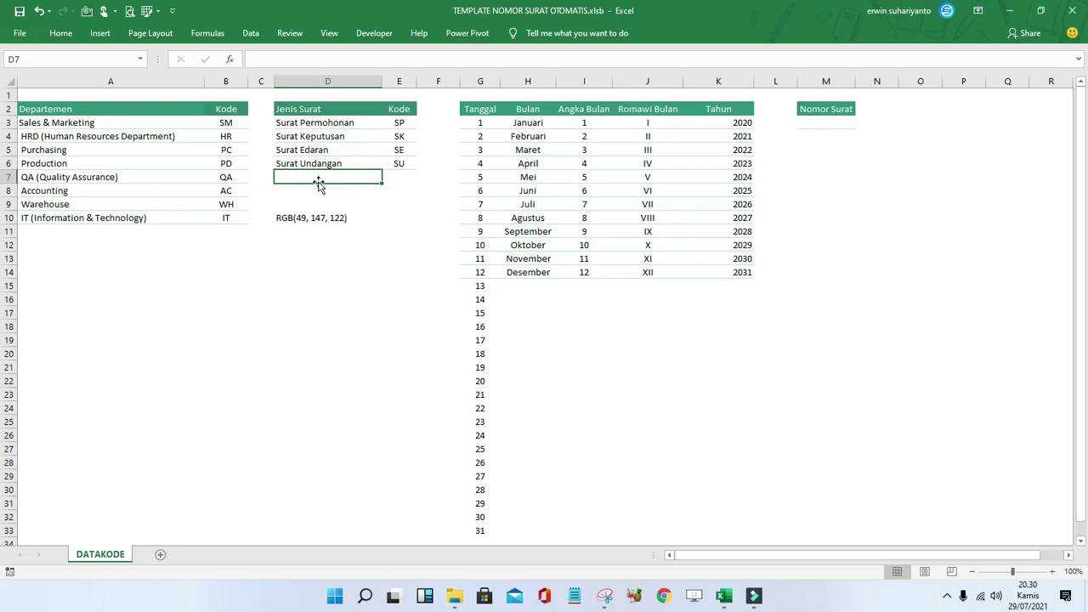
left_click_drag(398, 124, 398, 177)
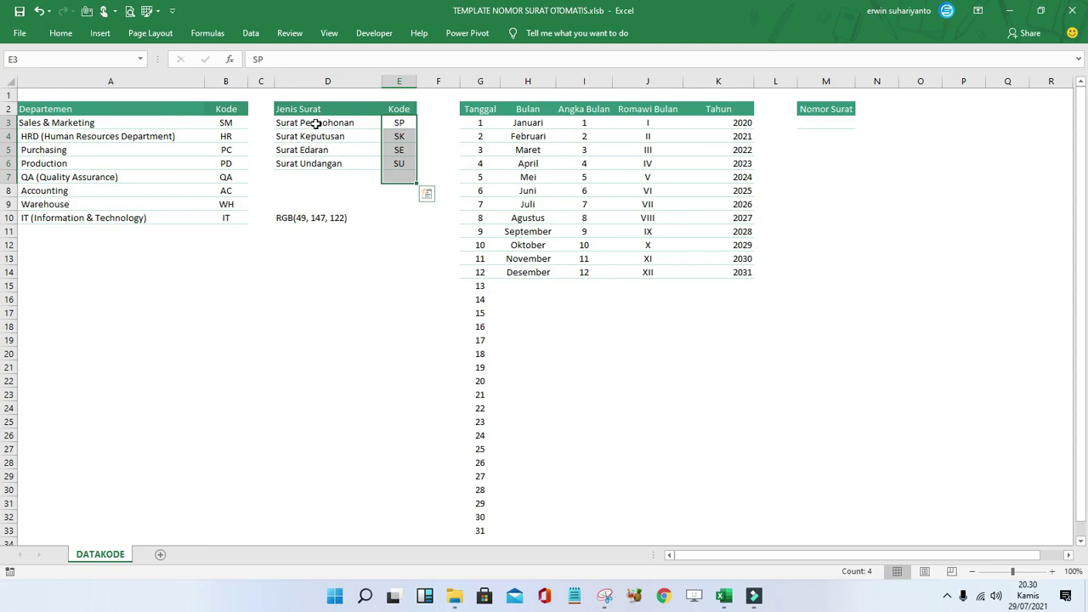
left_click(408, 137)
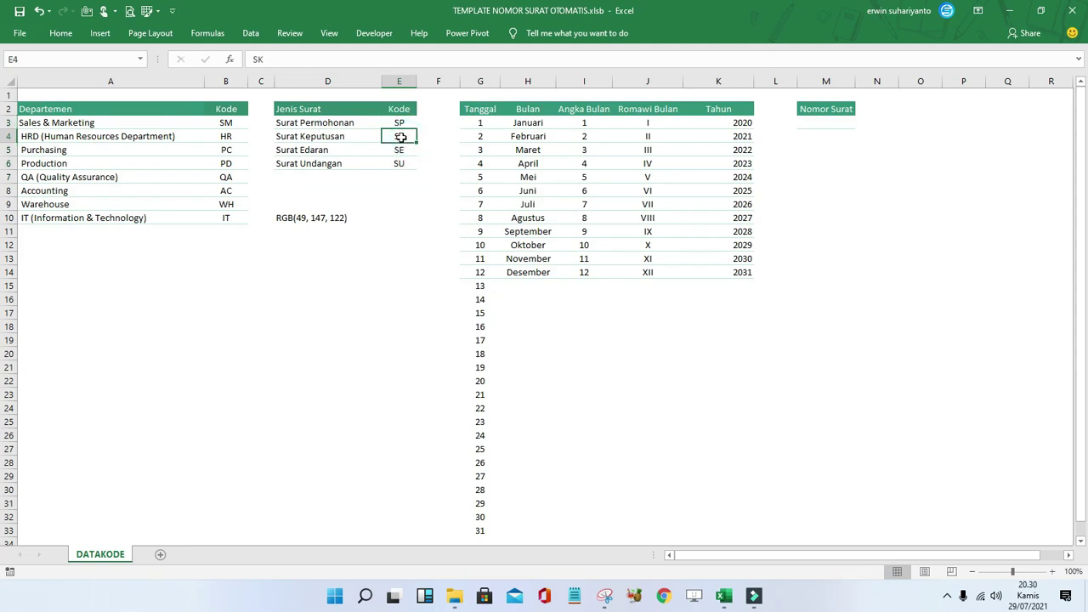
left_click(401, 120)
left_click_drag(401, 121, 402, 183)
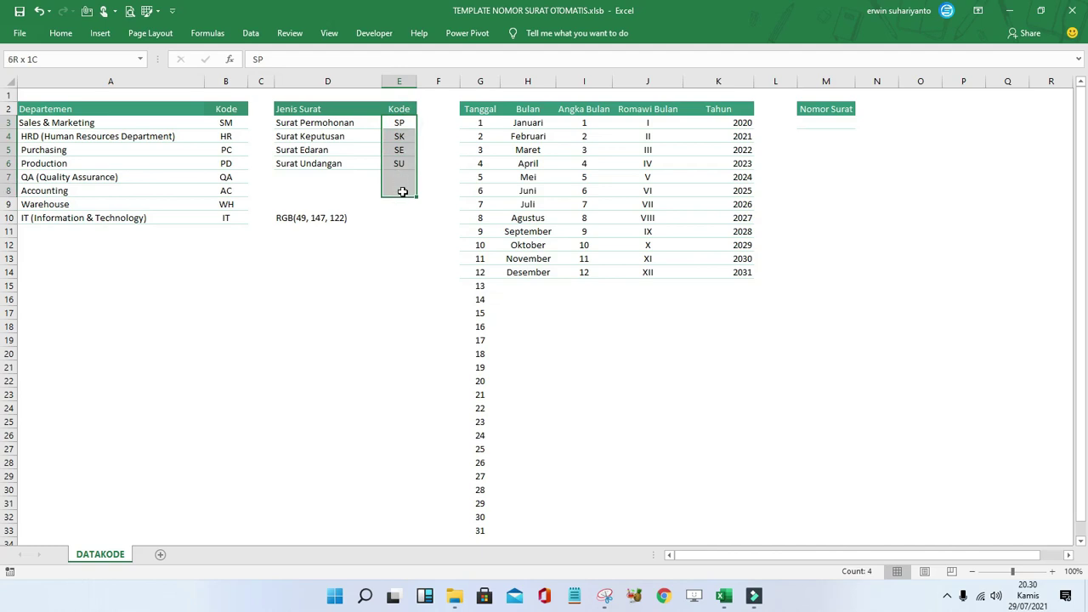
left_click_drag(402, 183, 401, 205)
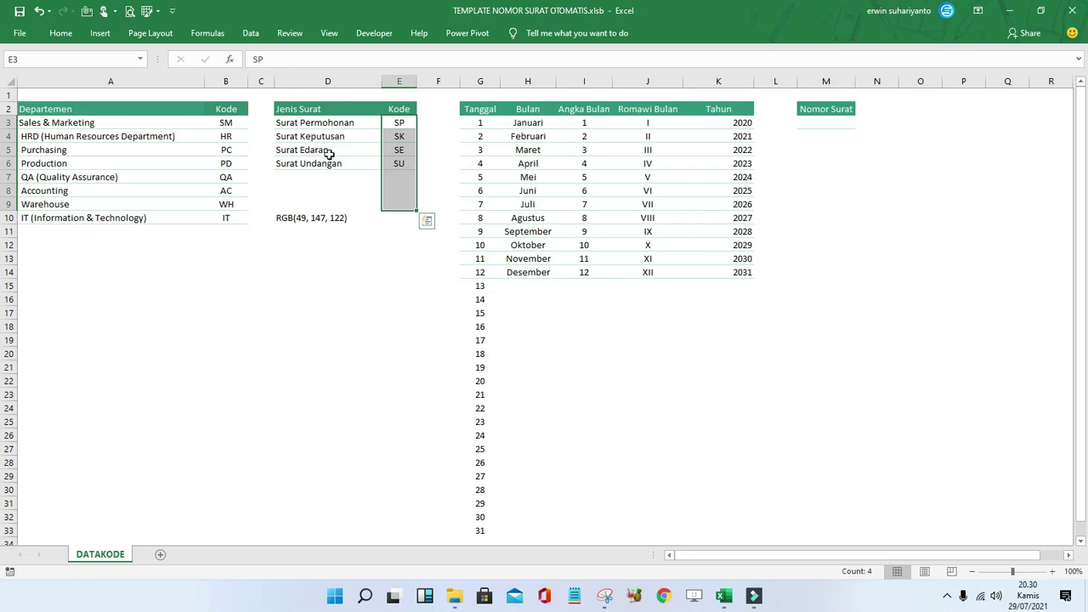
Select the Tanggal, Bulan, Angka Bulan and Romawi Bulan lookup ranges on DATAKODE.
left_click(50, 113)
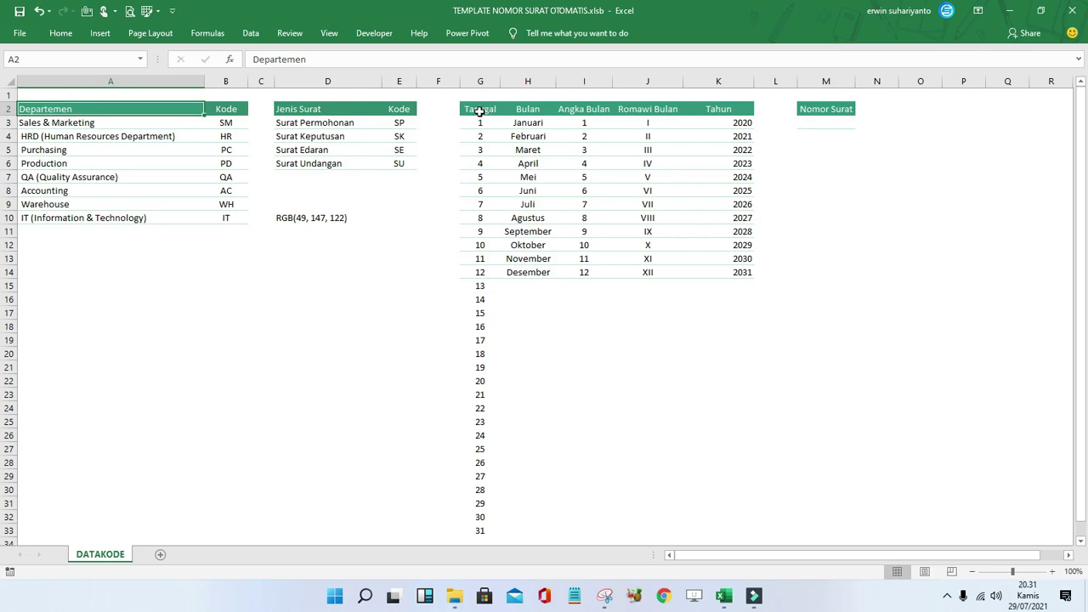
mouse_move(480, 111)
left_mouse_down()
mouse_move(490, 114)
mouse_move(481, 505)
left_mouse_up()
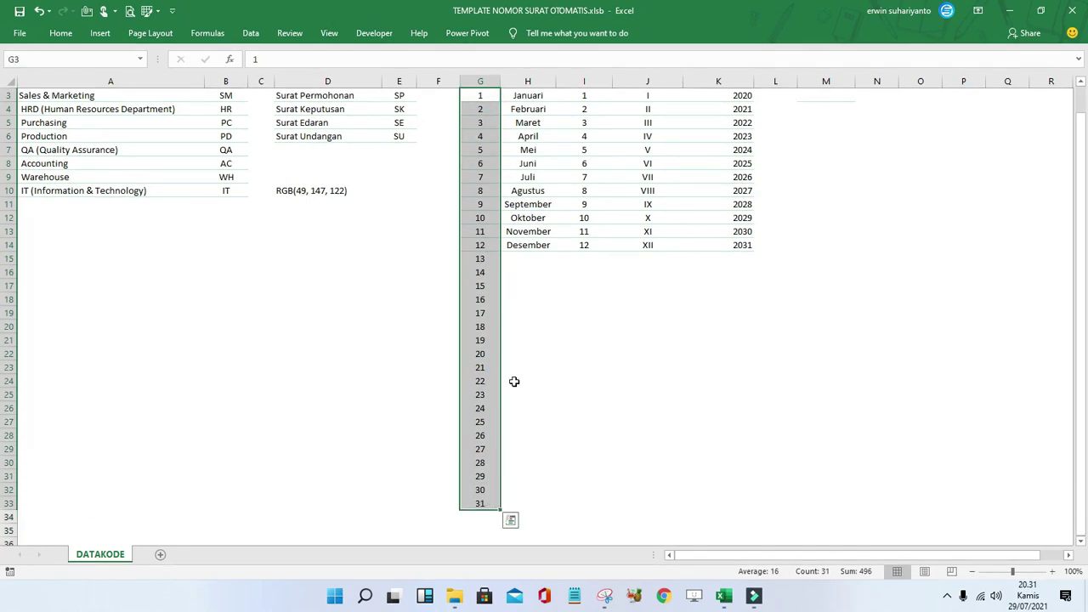
scroll(509, 213, "up", 1)
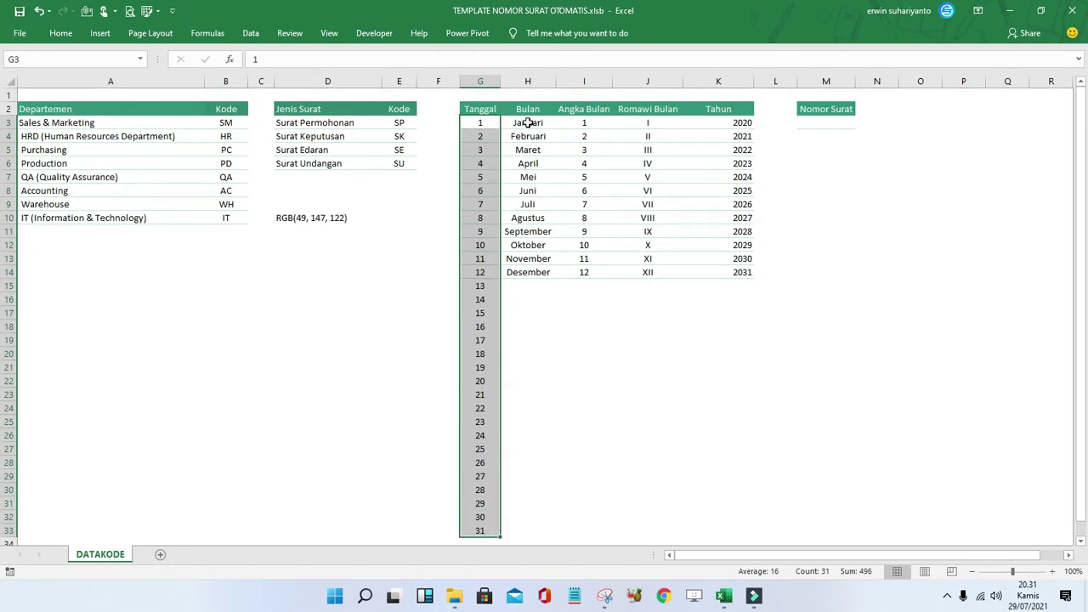
left_click_drag(529, 123, 530, 272)
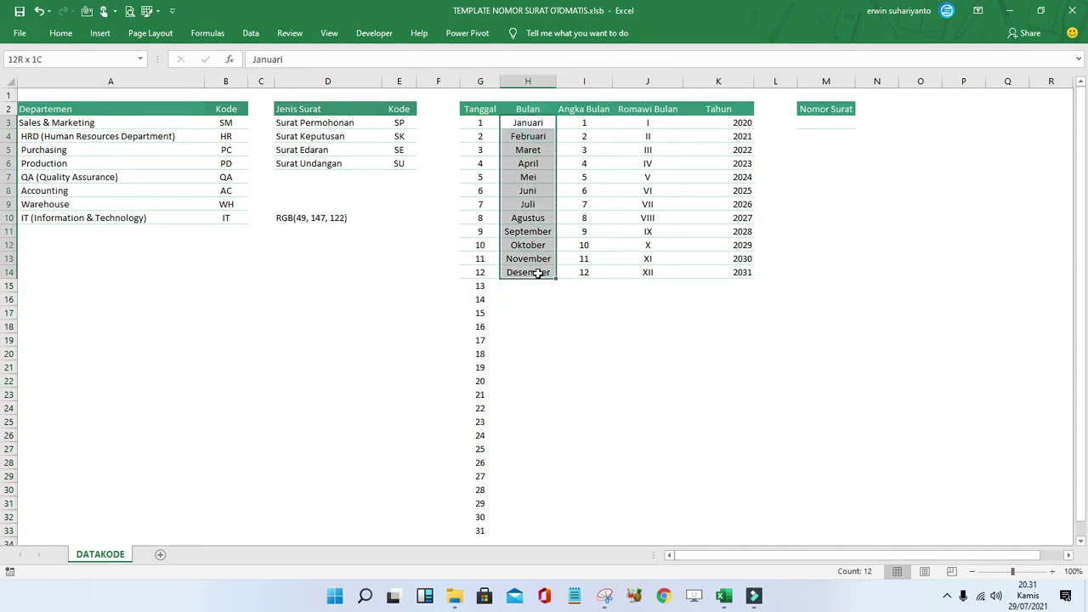
left_click(588, 112)
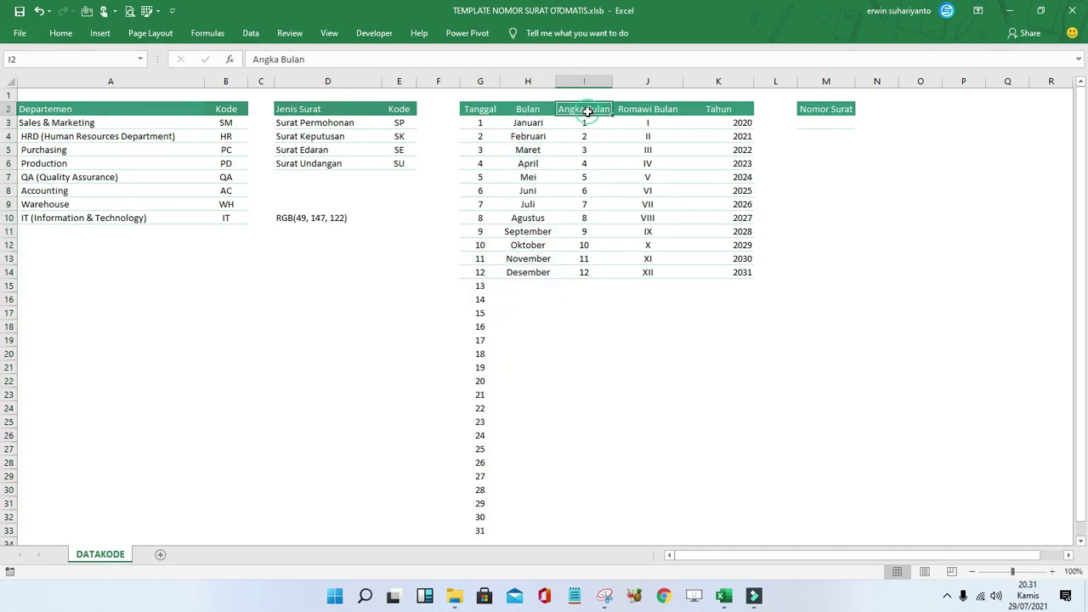
left_click(653, 112)
left_click_drag(586, 113, 636, 272)
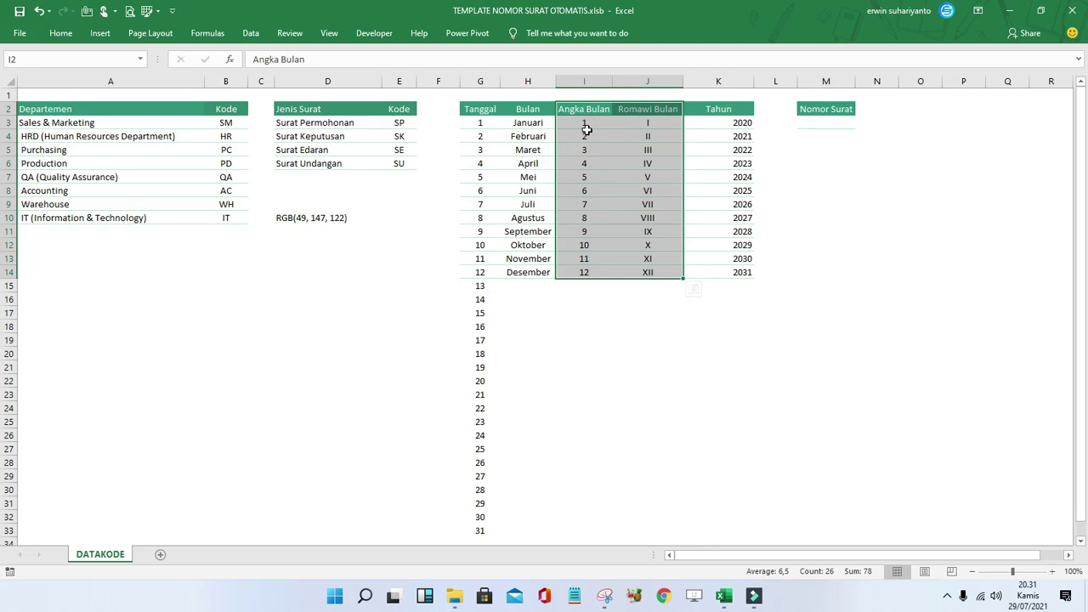
left_click_drag(586, 126, 586, 268)
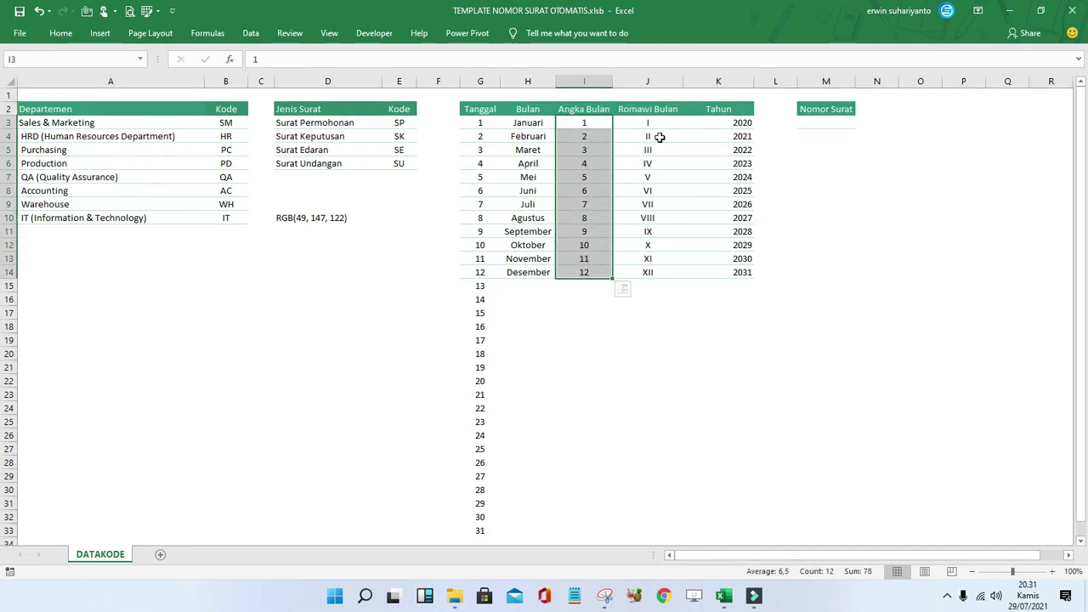
left_click_drag(651, 124, 652, 280)
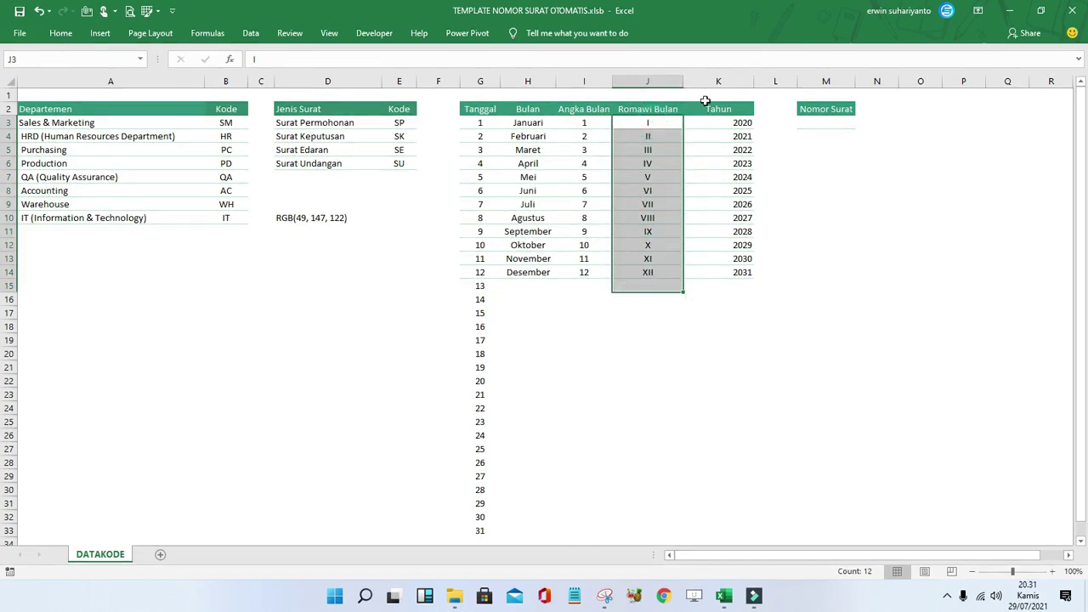
Center the Tahun values in column K, then select the Nomor Surat header and M3.
left_click(716, 80)
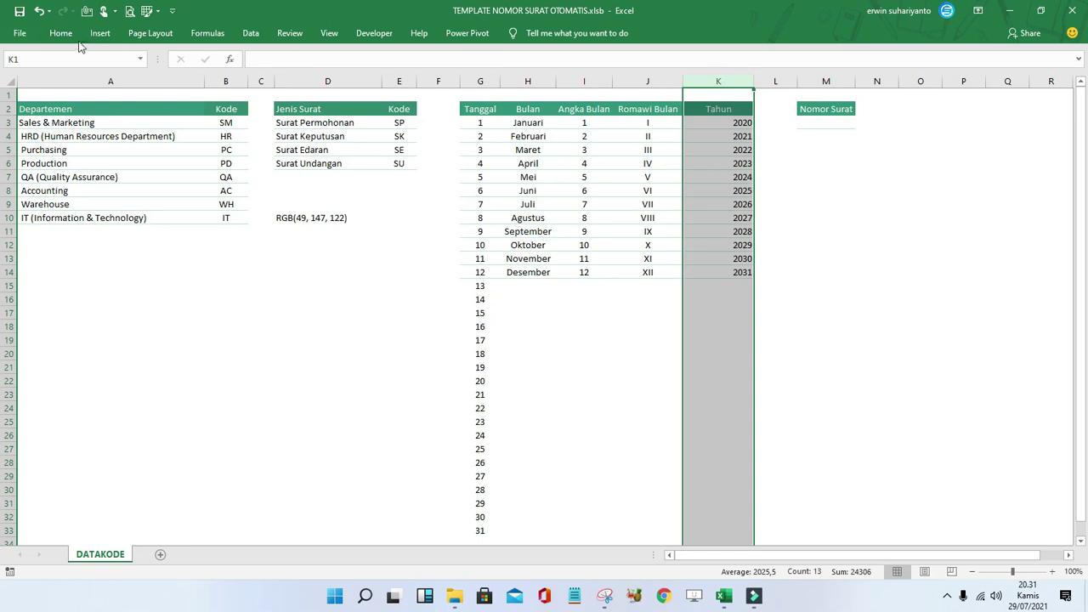
left_click(61, 32)
left_click(285, 79)
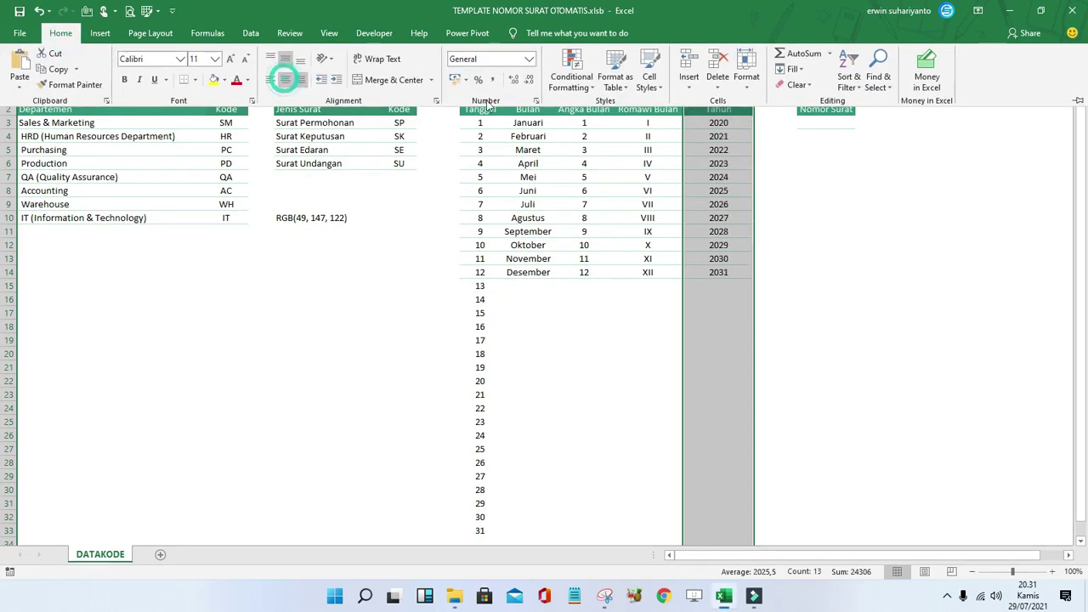
left_click(722, 137)
left_click(724, 137)
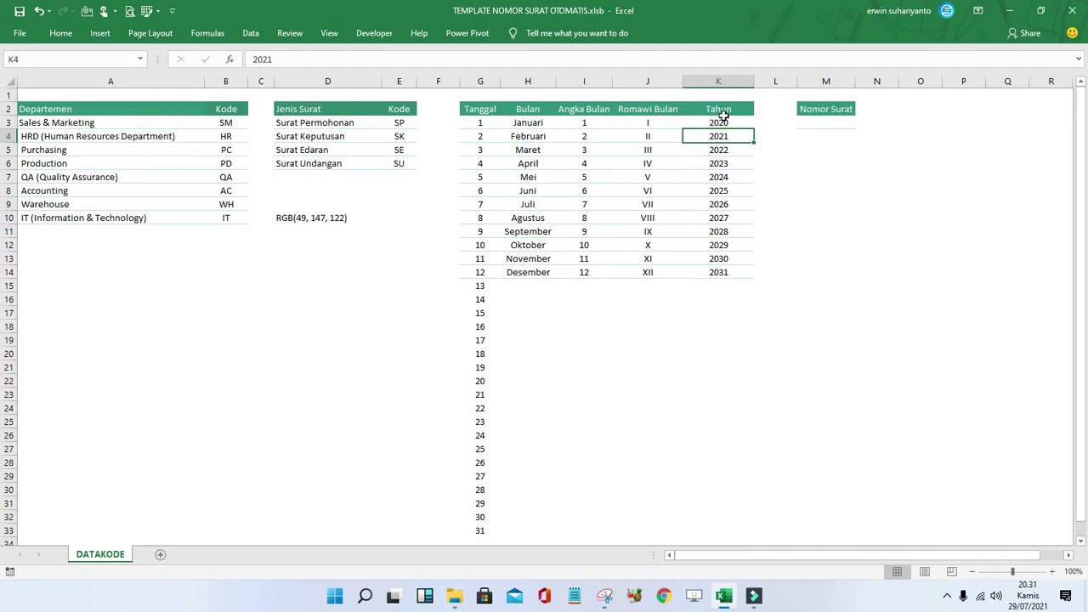
left_click(728, 121)
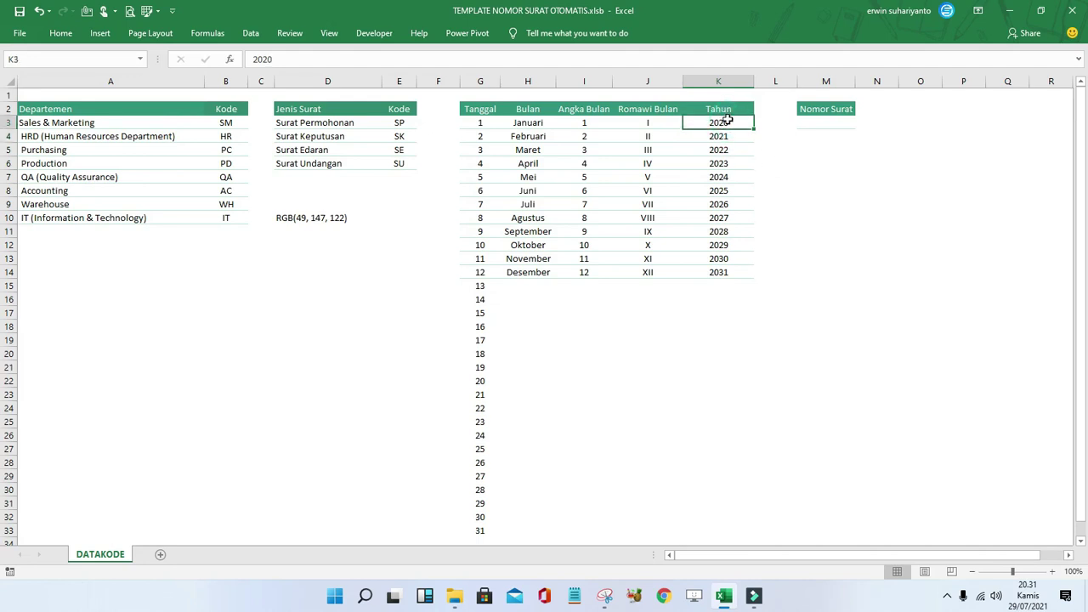
left_click(840, 123)
left_click_drag(840, 110, 833, 124)
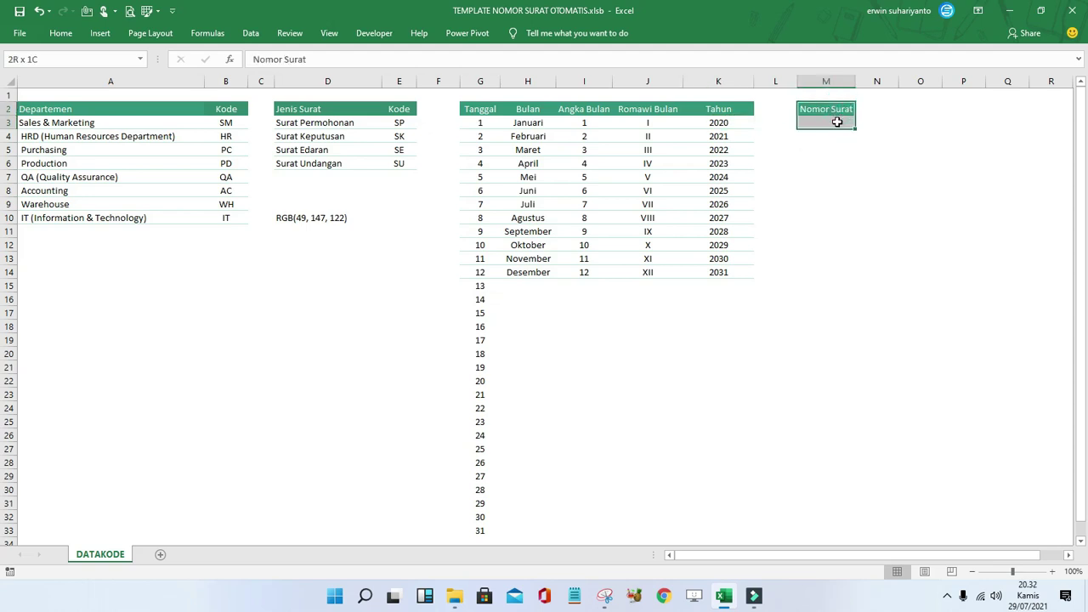
left_click(833, 124)
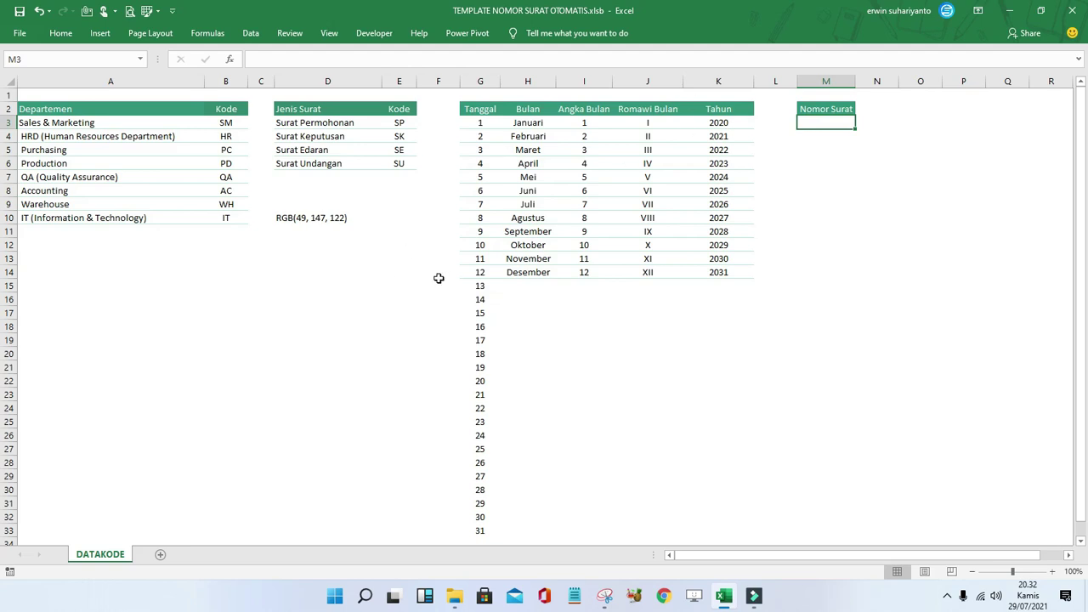
Insert a new worksheet and name its tab DATANOMORSURAT.
left_click(160, 557)
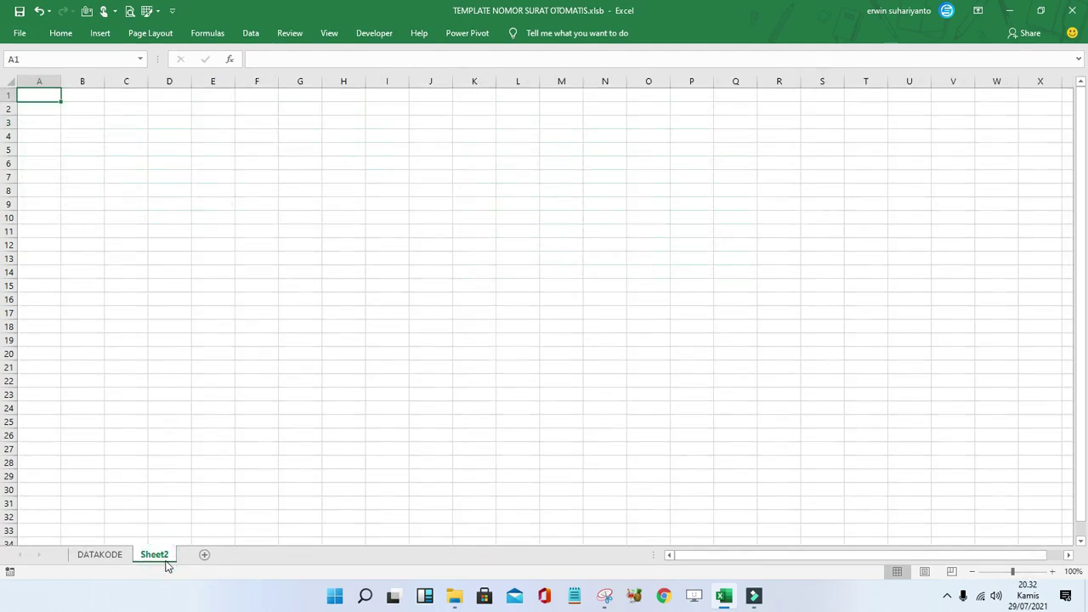
double_click(164, 557)
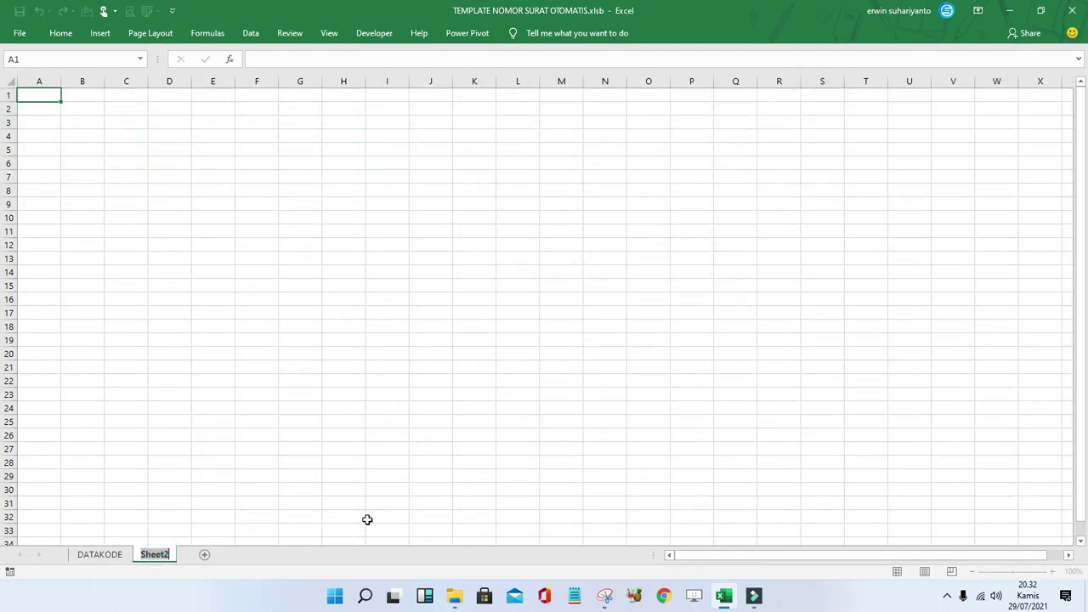
type("DATA")
type("NOMORSURA")
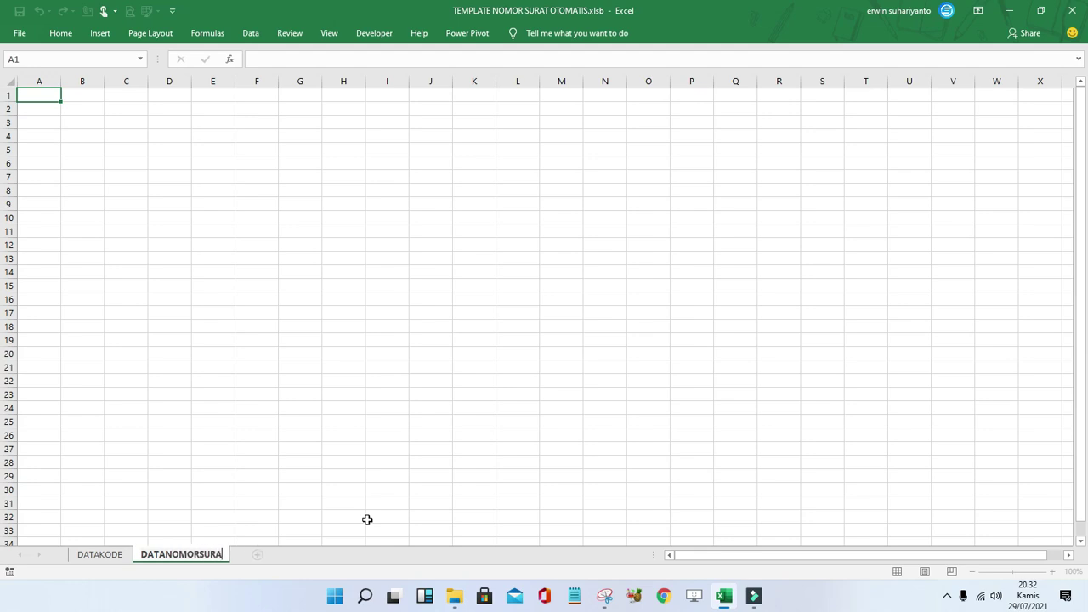
type("T")
key("Return")
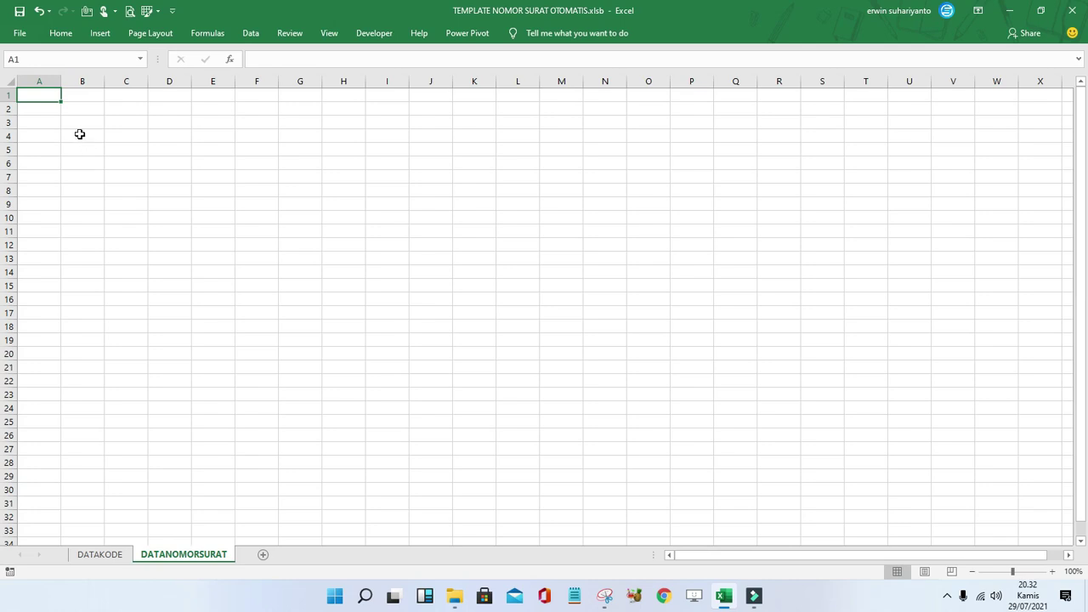
Enter headers No, Nomor Surat and Departemen in A3:C3, widening column B.
left_click(41, 126)
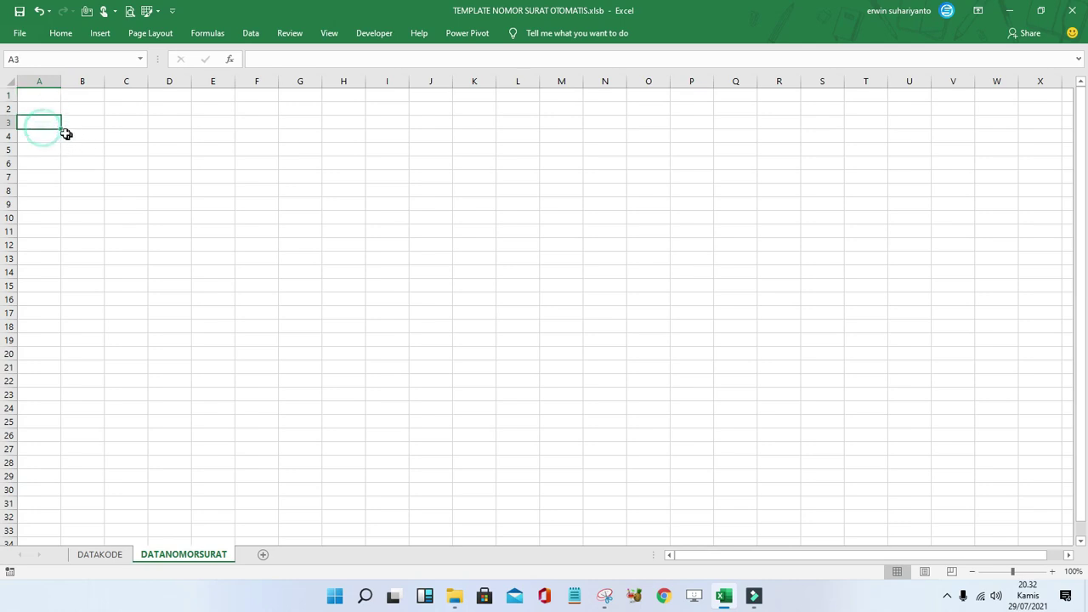
left_click(49, 132)
key("Up")
type("No")
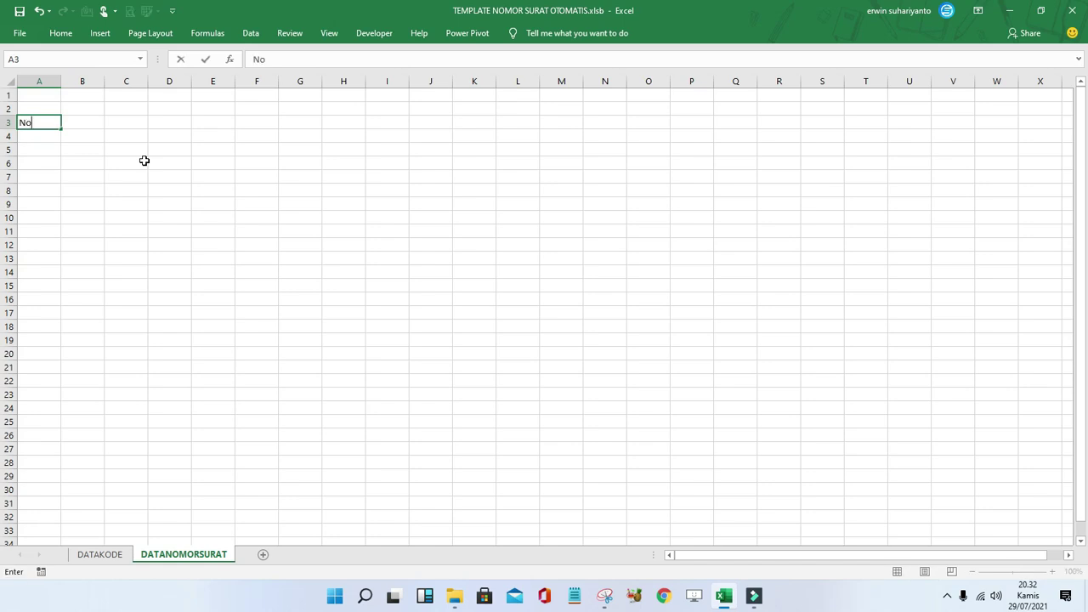
key("Tab")
type("N")
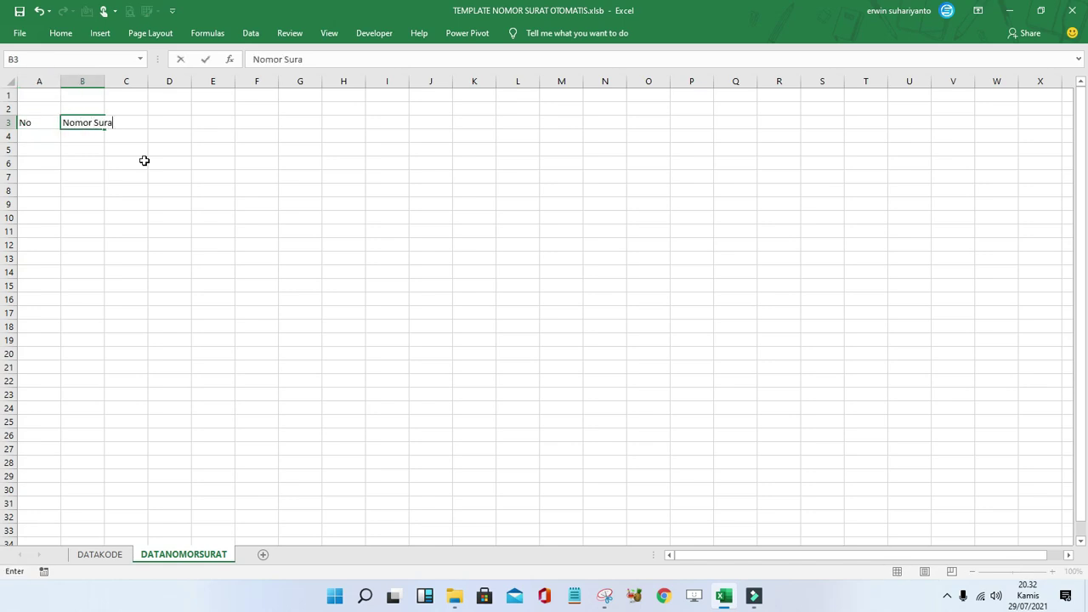
key("Tab")
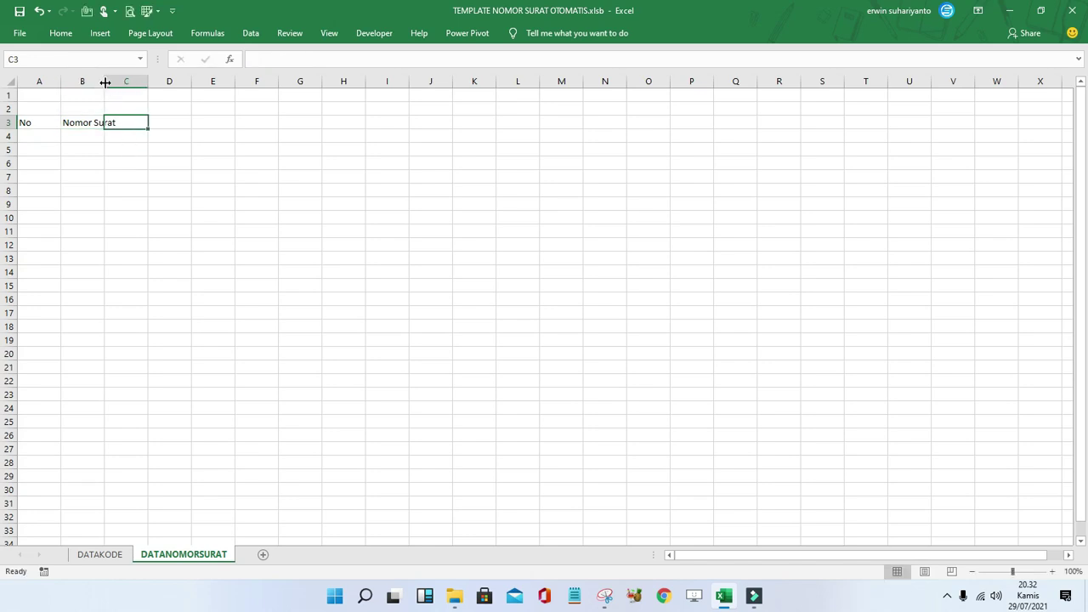
left_click_drag(104, 82, 148, 87)
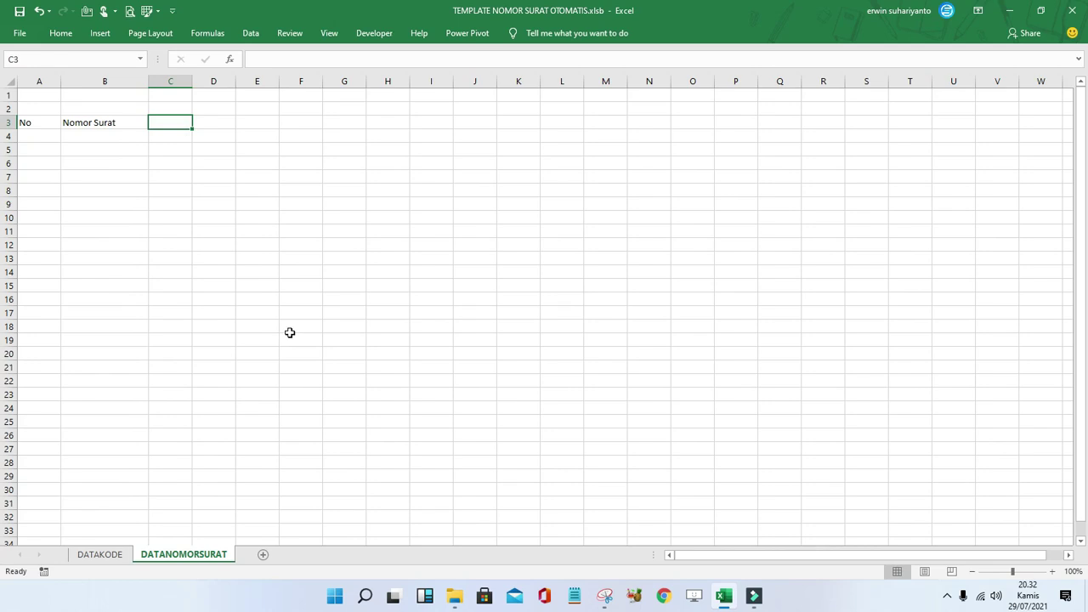
type("Depar")
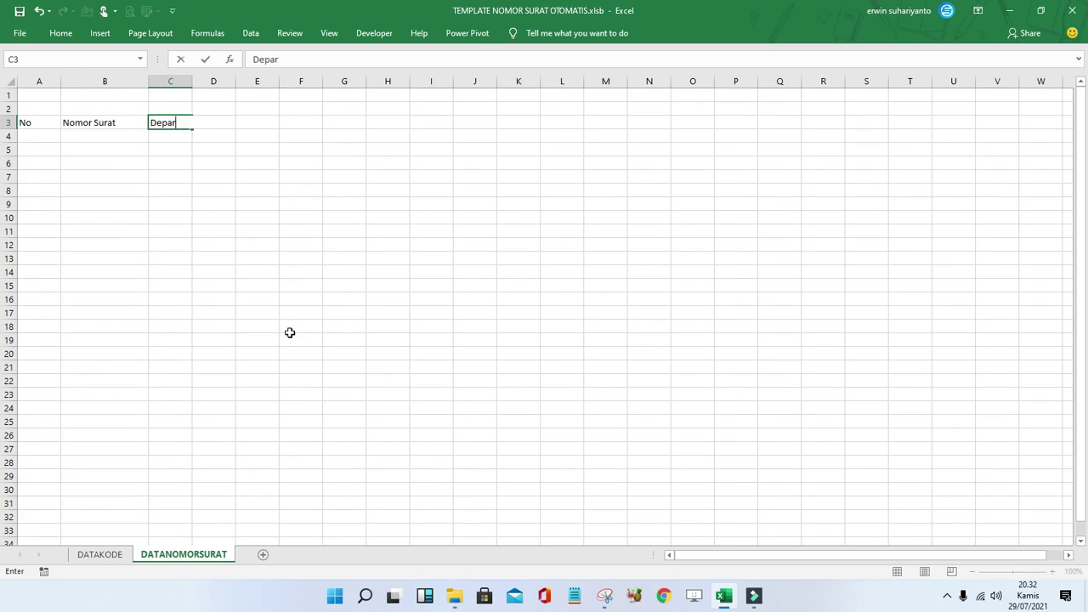
type("temen")
key("Tab")
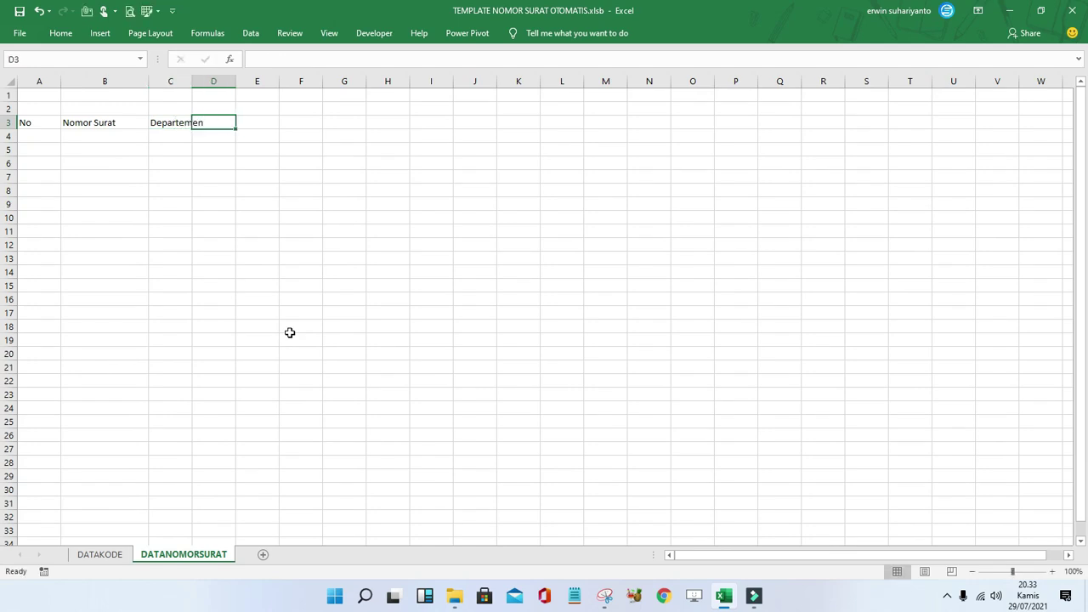
Add headers Jenis Surat, Tanggal, Bulan, Tahun and Penerima Surat in D3:H3.
type("Jenis S")
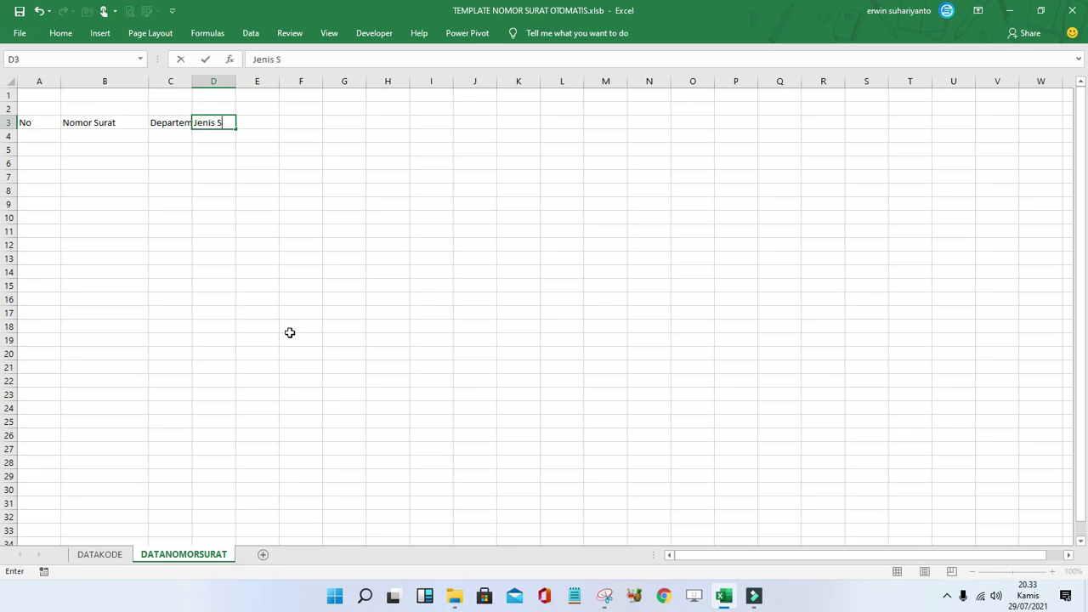
type("t")
key("Tab")
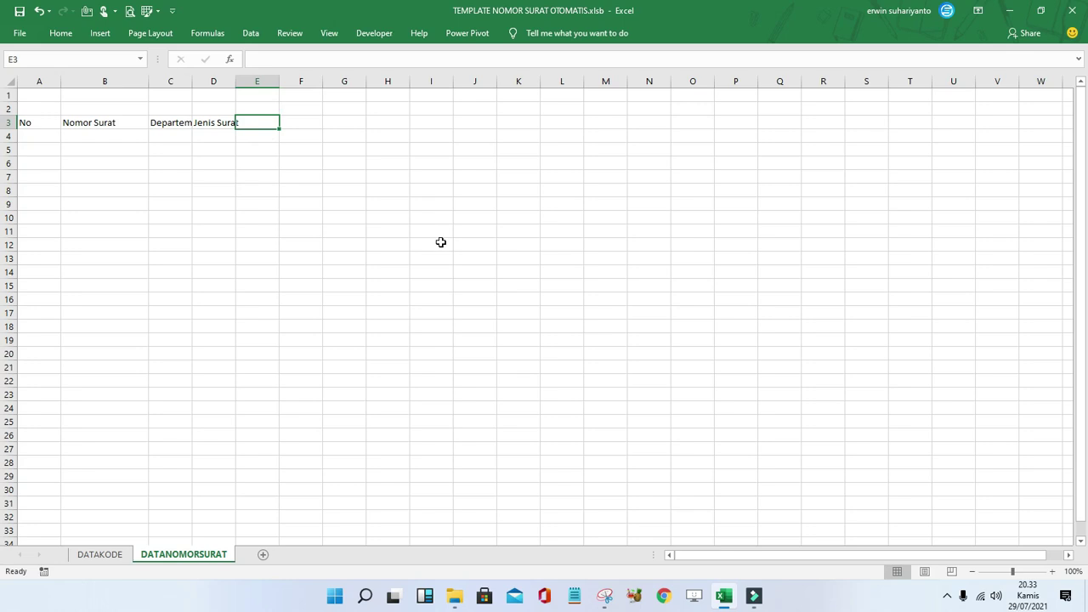
type("Tangg")
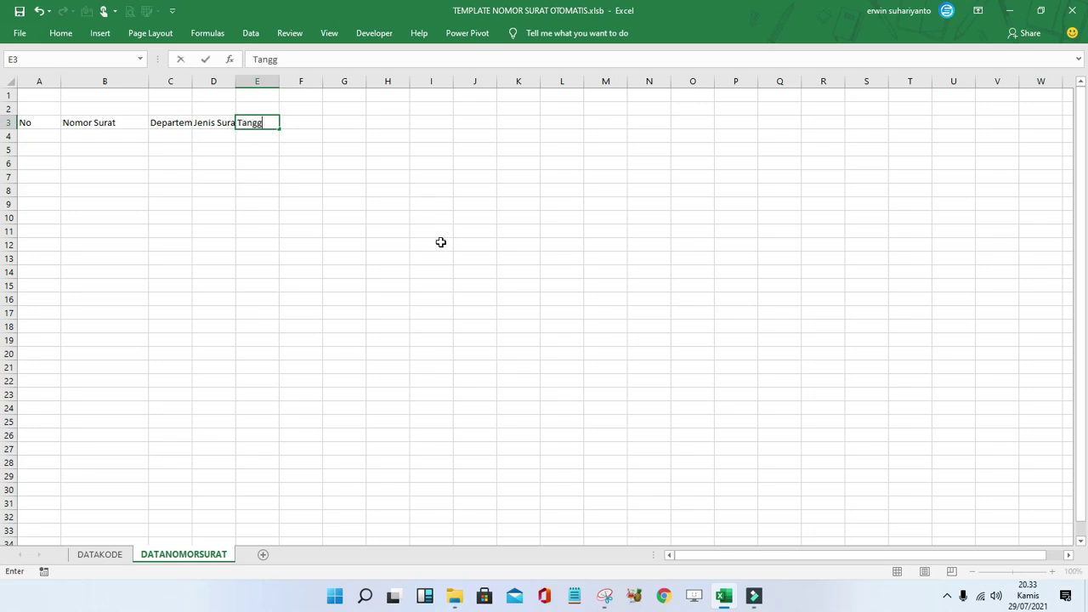
type("al")
key("Tab")
type("Bu")
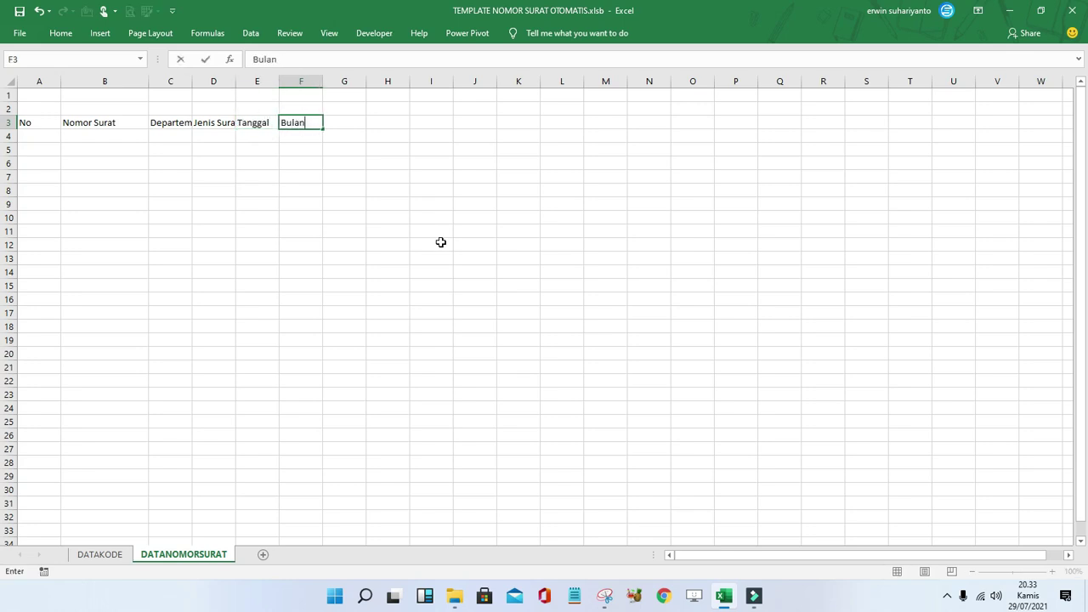
key("Tab")
type("T")
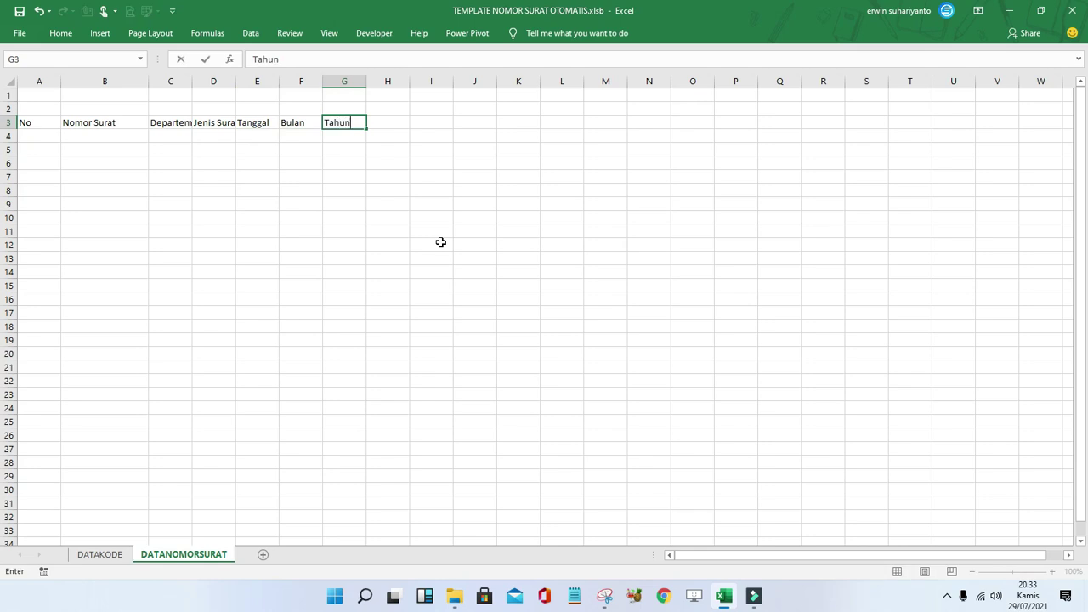
key("Tab")
type("Pe")
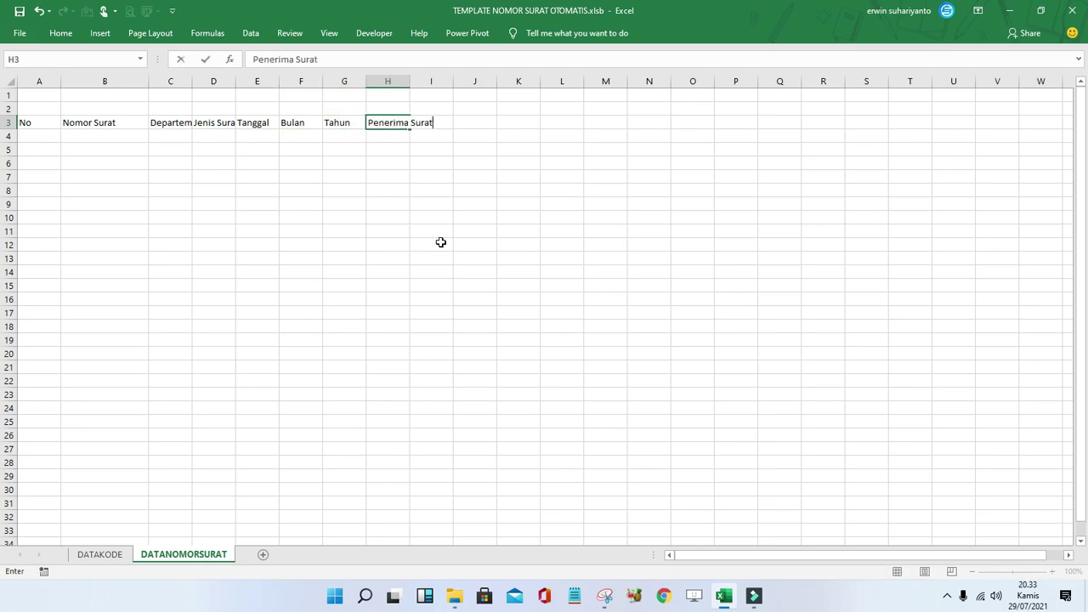
key("Return")
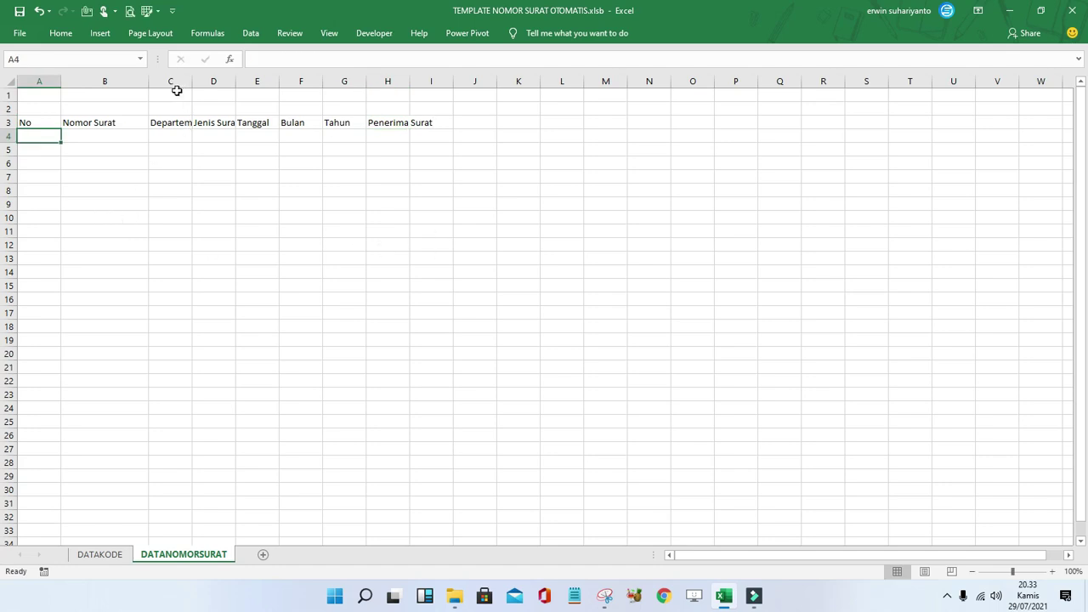
Widen columns B, C and D to fit Nomor Surat, Departemen and Jenis Surat.
left_click_drag(148, 81, 140, 81)
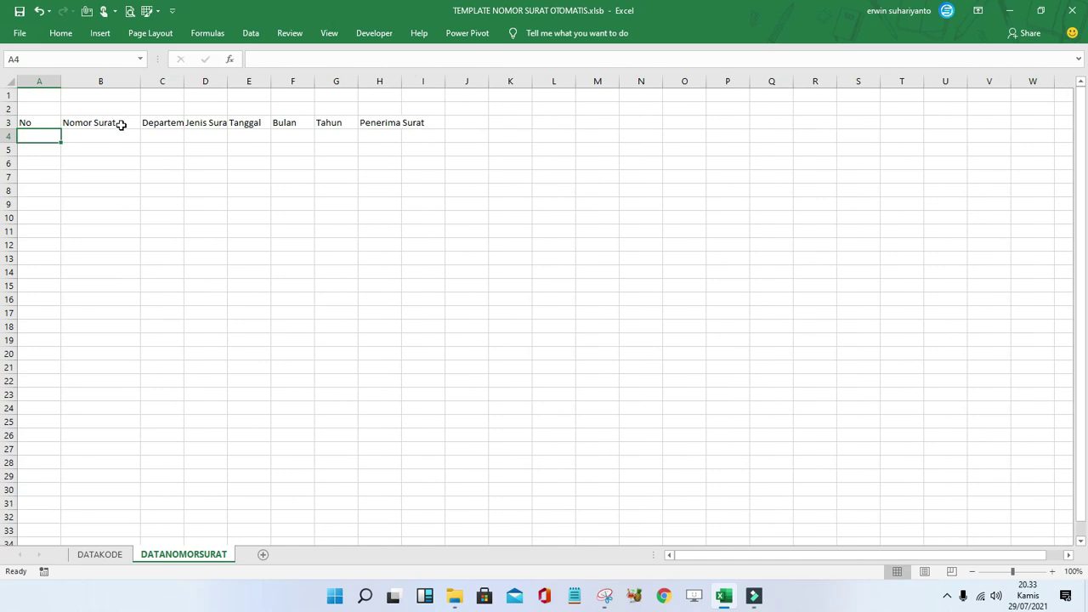
left_click_drag(184, 81, 277, 86)
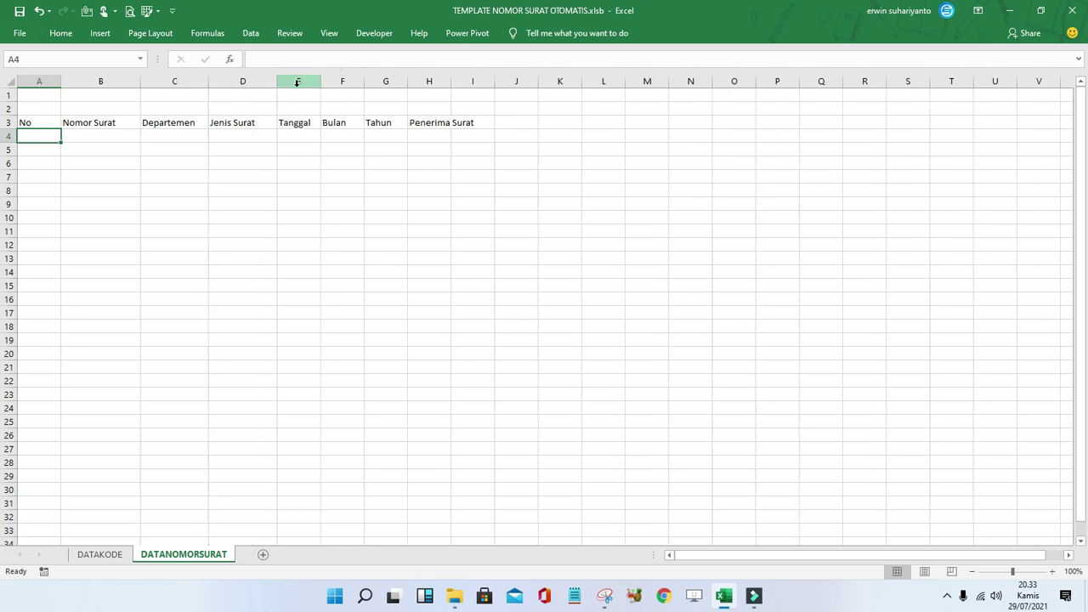
left_click_drag(208, 82, 223, 83)
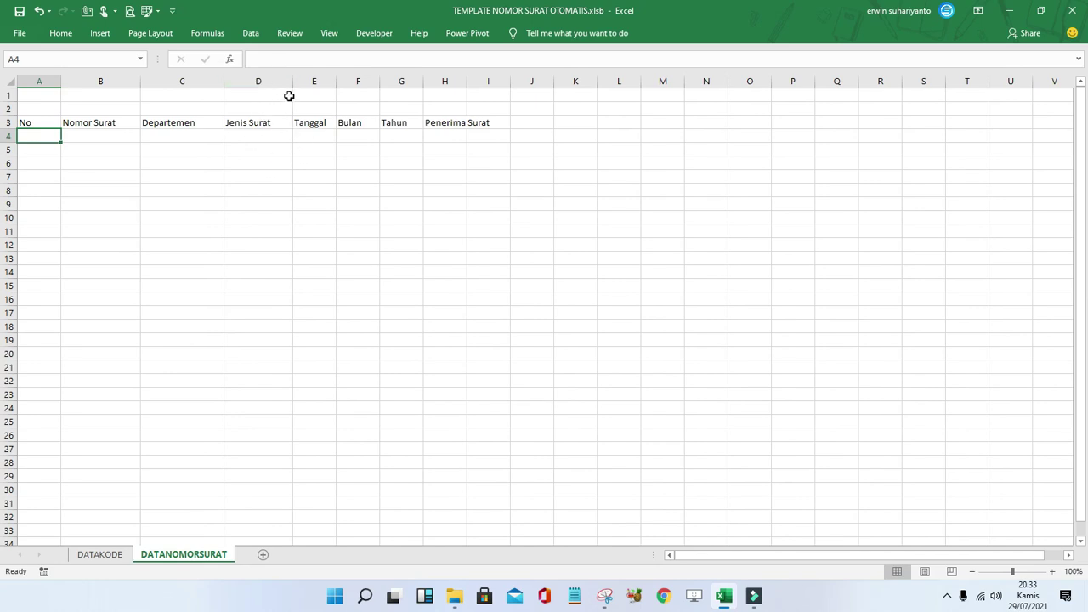
left_click_drag(223, 83, 267, 83)
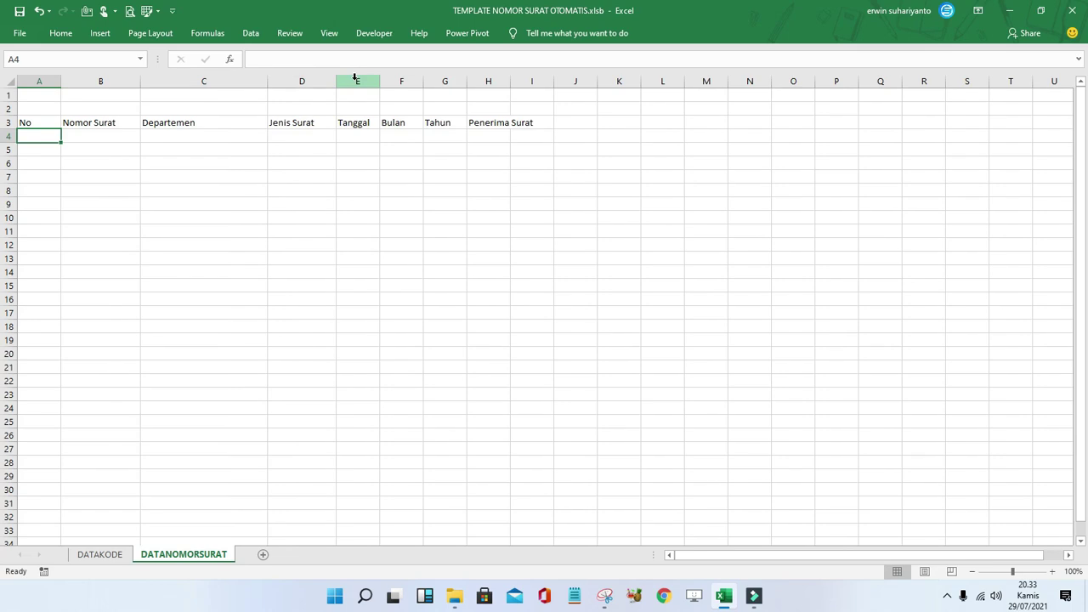
mouse_move(354, 78)
left_mouse_down()
mouse_move(462, 83)
mouse_move(442, 81)
left_mouse_up()
left_click(403, 81)
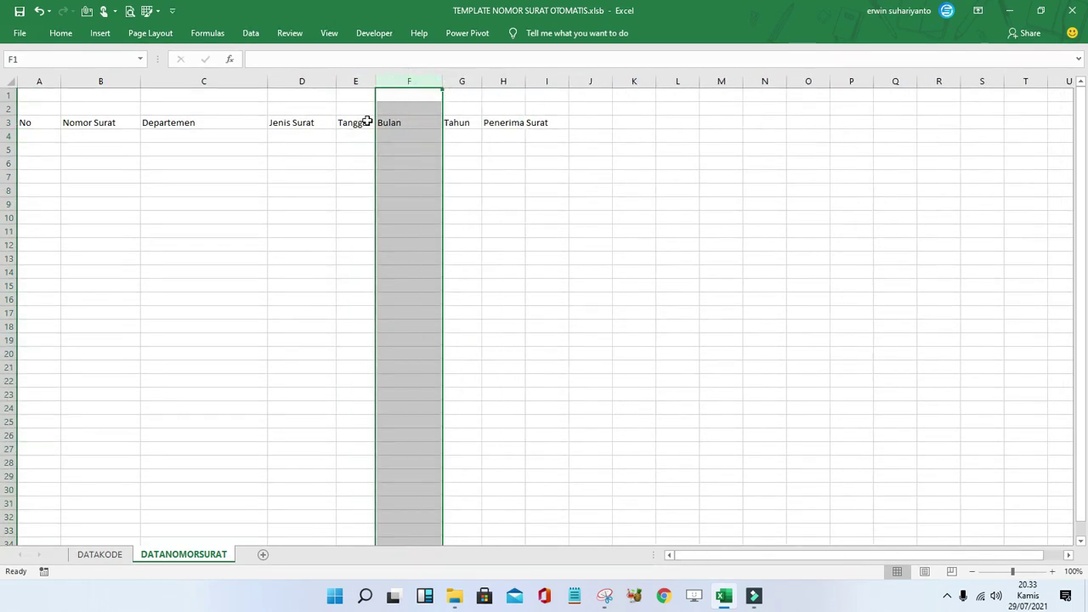
left_click(366, 81)
left_click(332, 81)
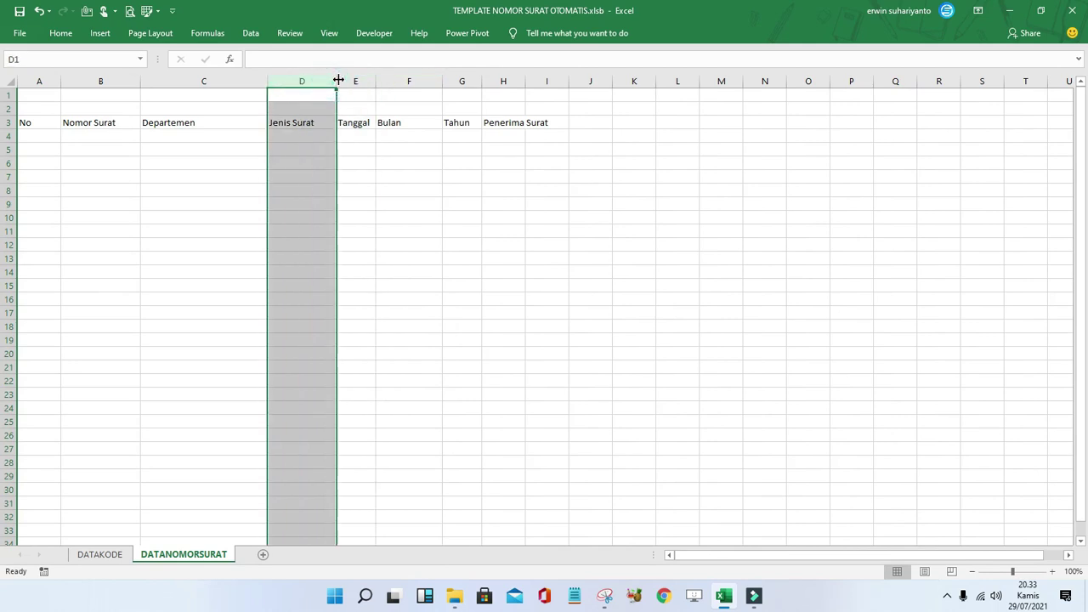
left_click_drag(337, 80, 373, 81)
Widen column H for Penerima Surat, adjust columns F and G, and select A3:H3.
left_click(544, 122)
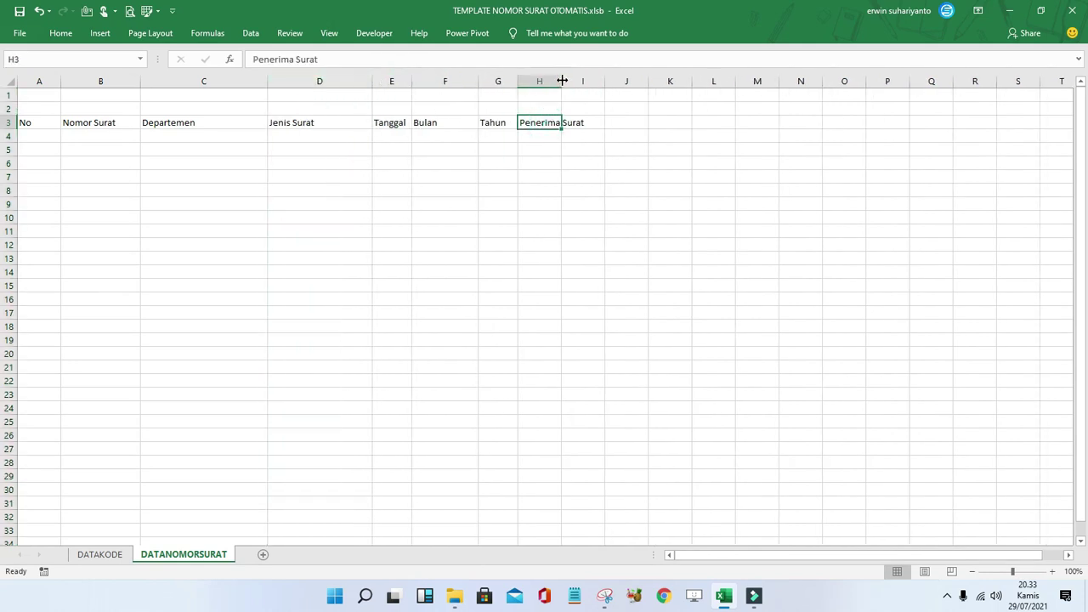
left_click_drag(562, 81, 663, 80)
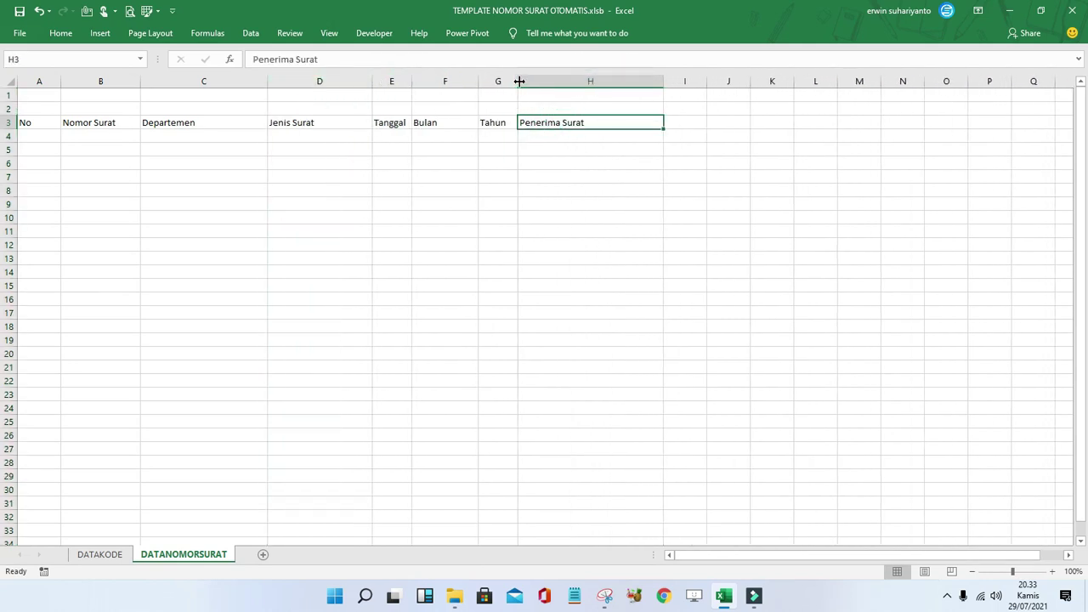
left_click_drag(520, 80, 495, 81)
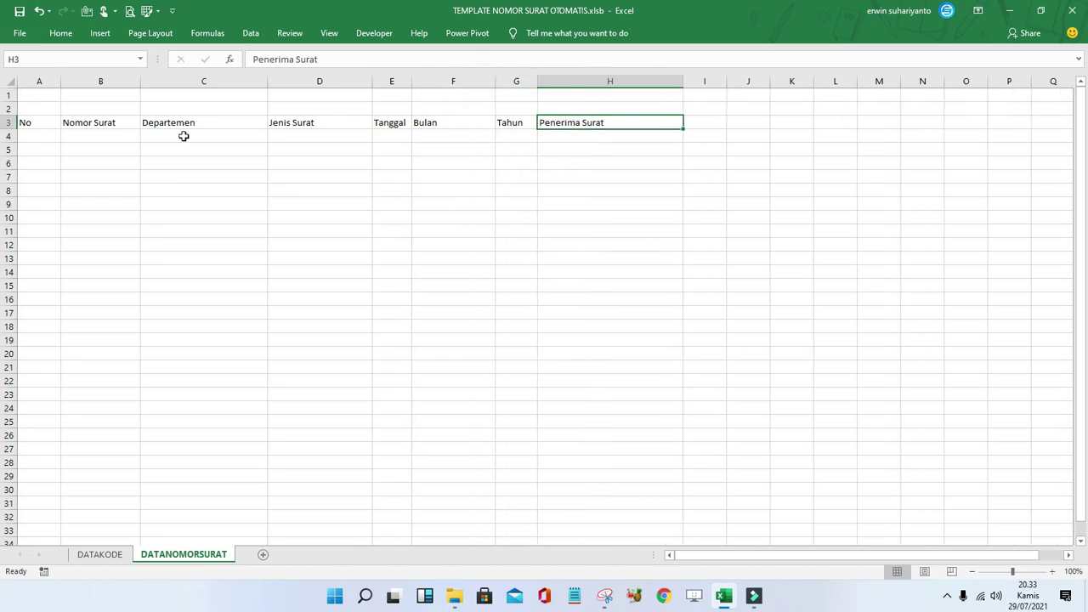
left_click_drag(48, 121, 656, 120)
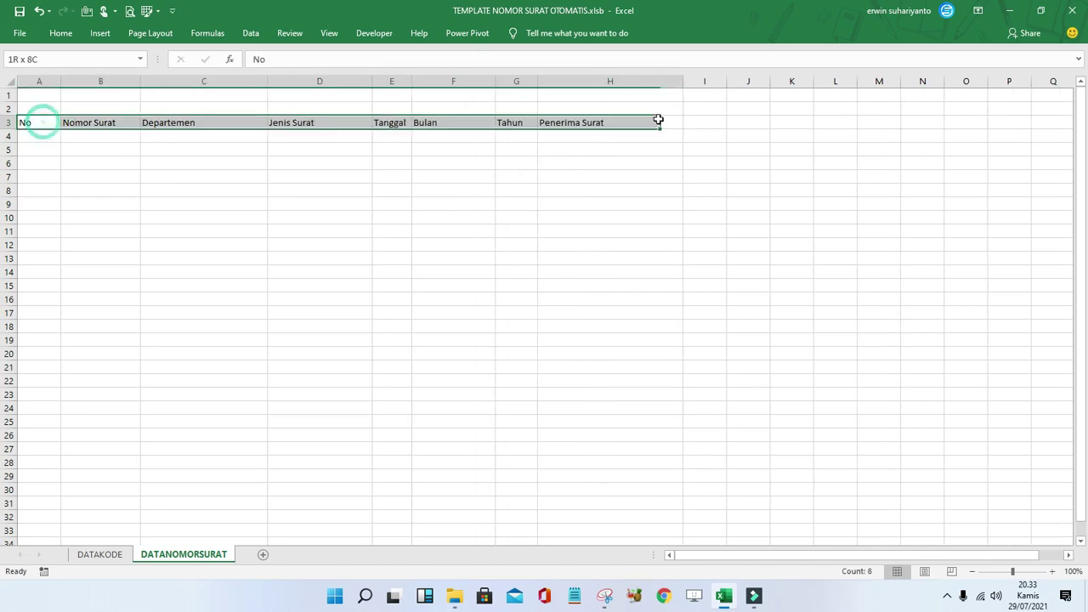
Give header row A3:H3 a dark green fill and white font colour.
left_click(60, 32)
left_click(224, 79)
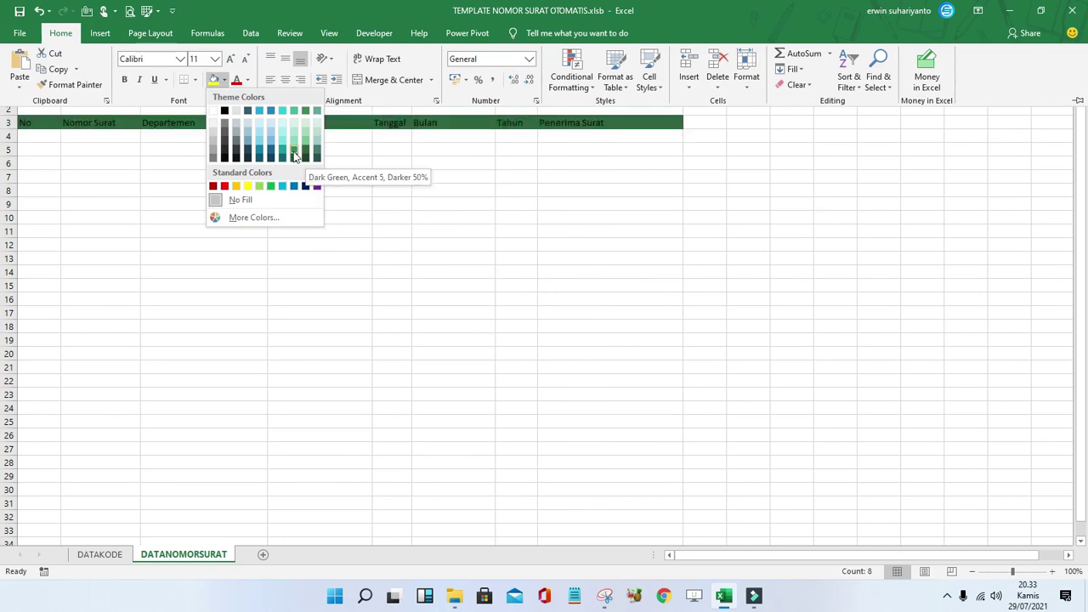
left_click(294, 151)
left_click(246, 80)
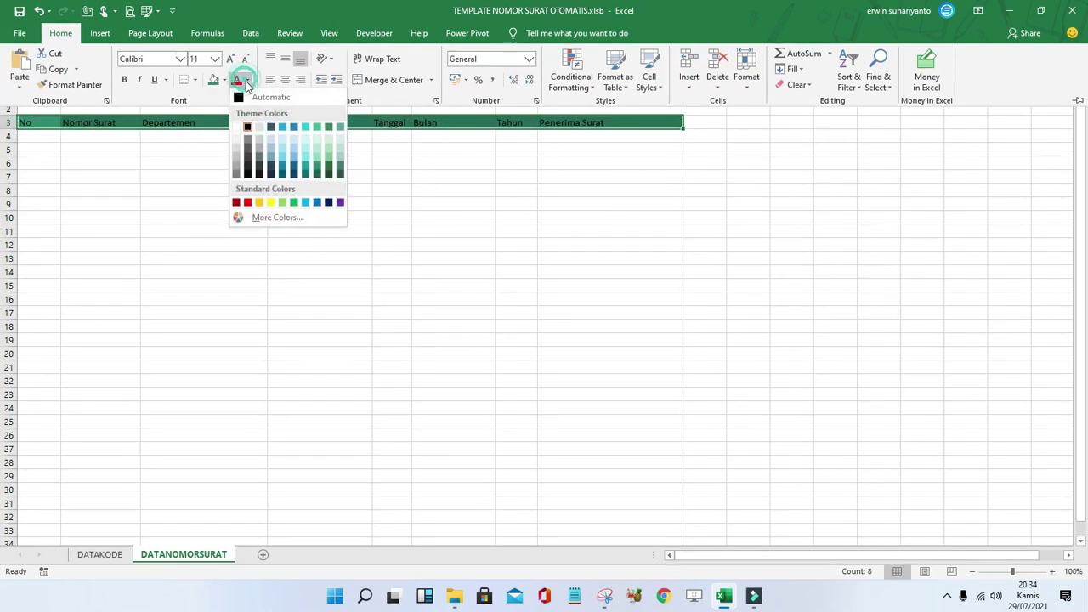
left_click(258, 127)
left_click(225, 149)
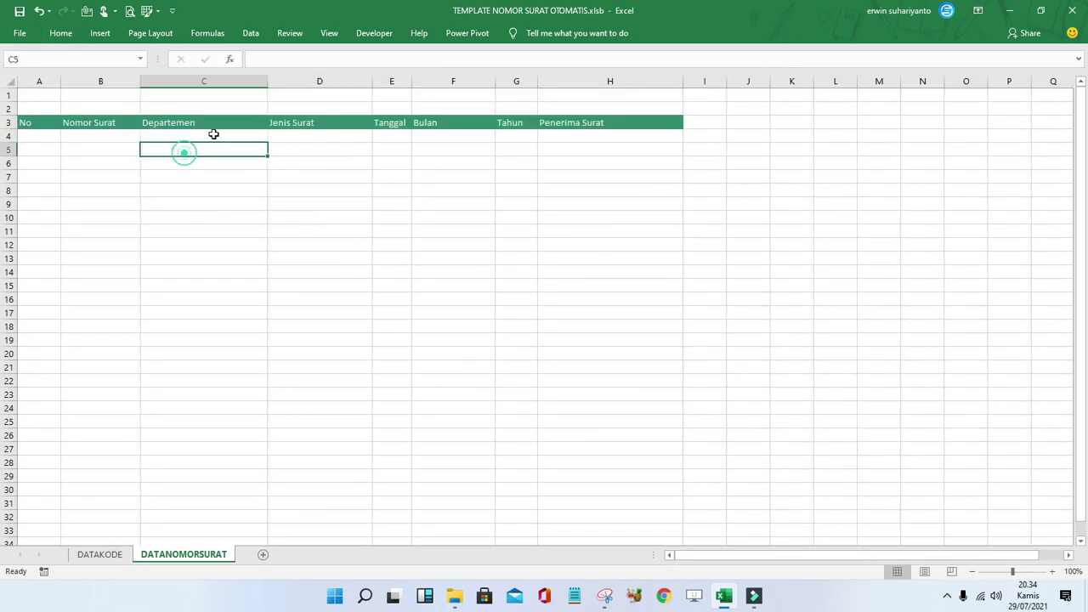
Turn off the sheet gridlines and return to the DATANOMORSURAT sheet.
left_click(340, 38)
left_click(184, 80)
left_click(277, 188)
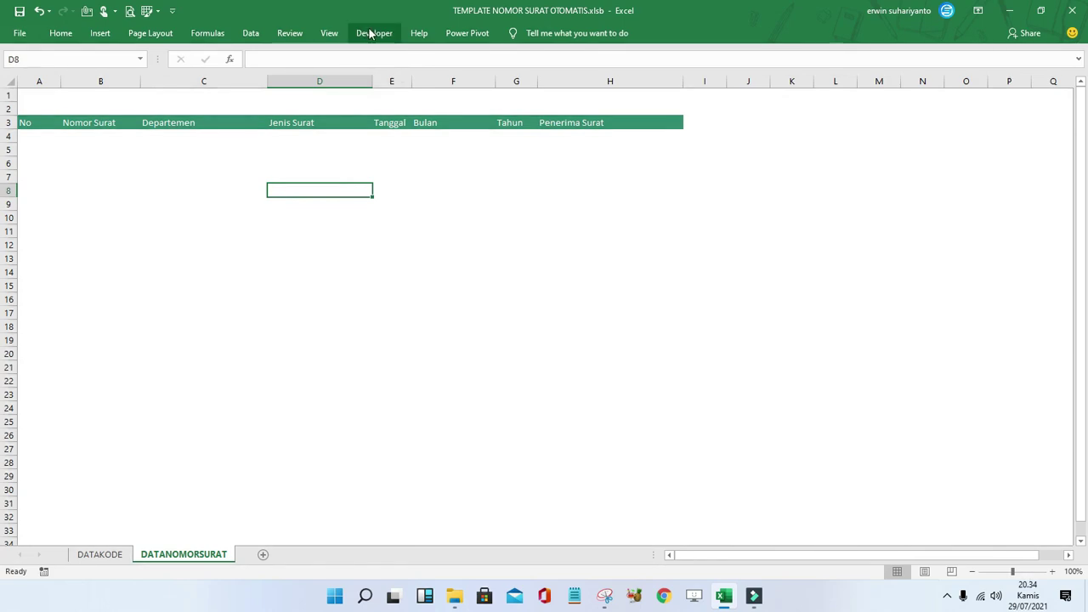
left_click(370, 33)
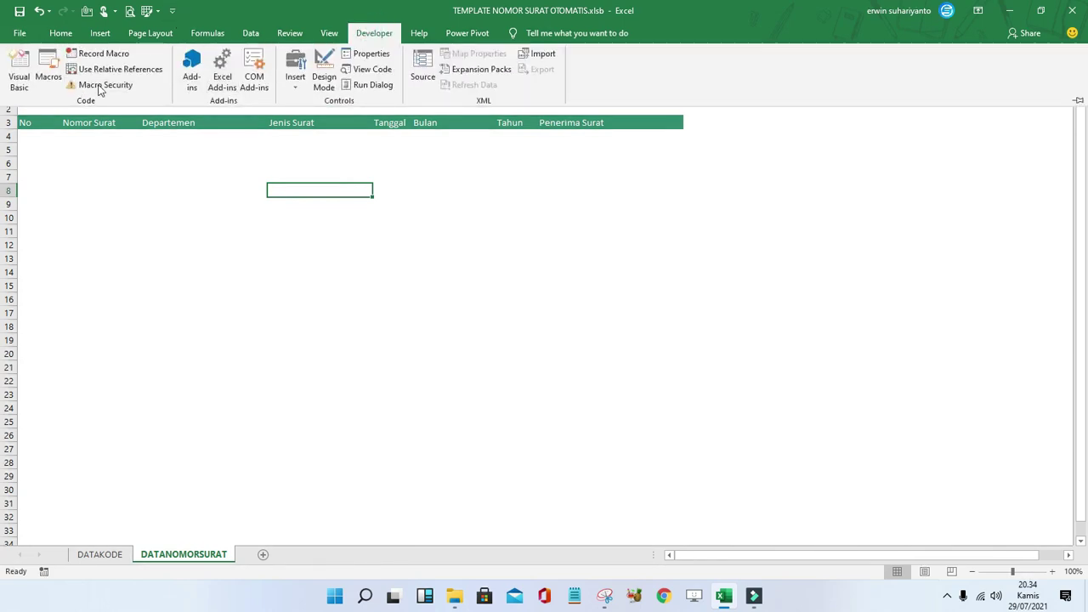
left_click(217, 150)
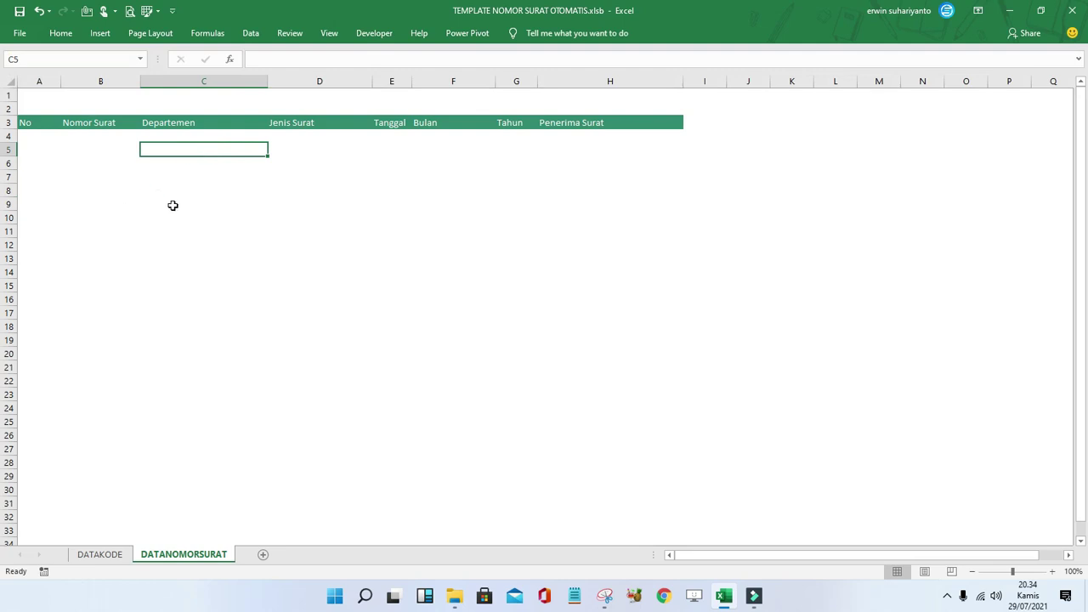
left_click(100, 554)
left_click(191, 554)
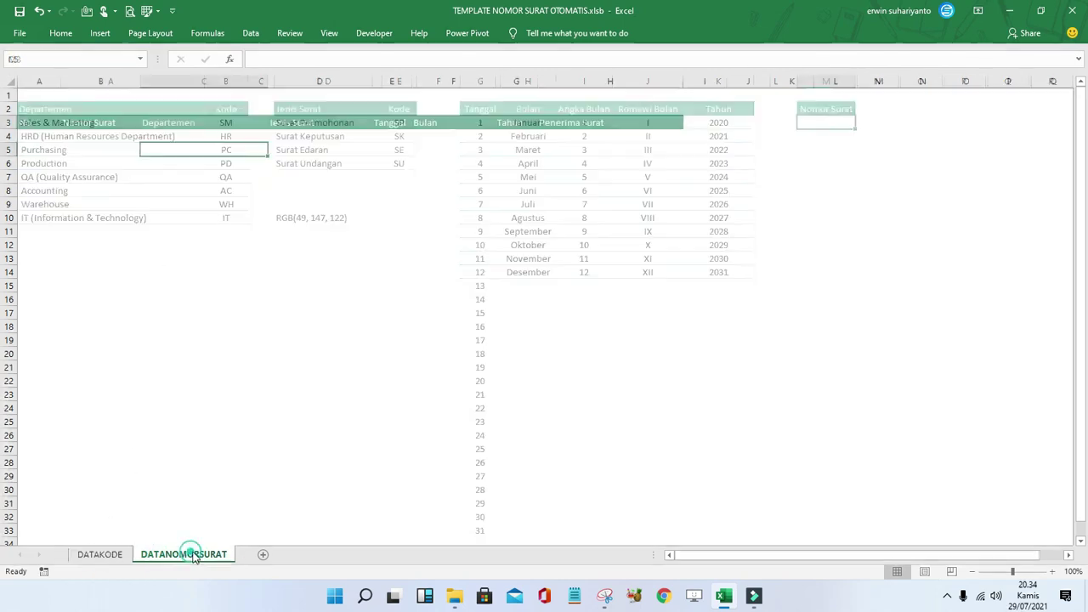
Launch the Visual Basic editor from the Developer tab.
left_click(375, 36)
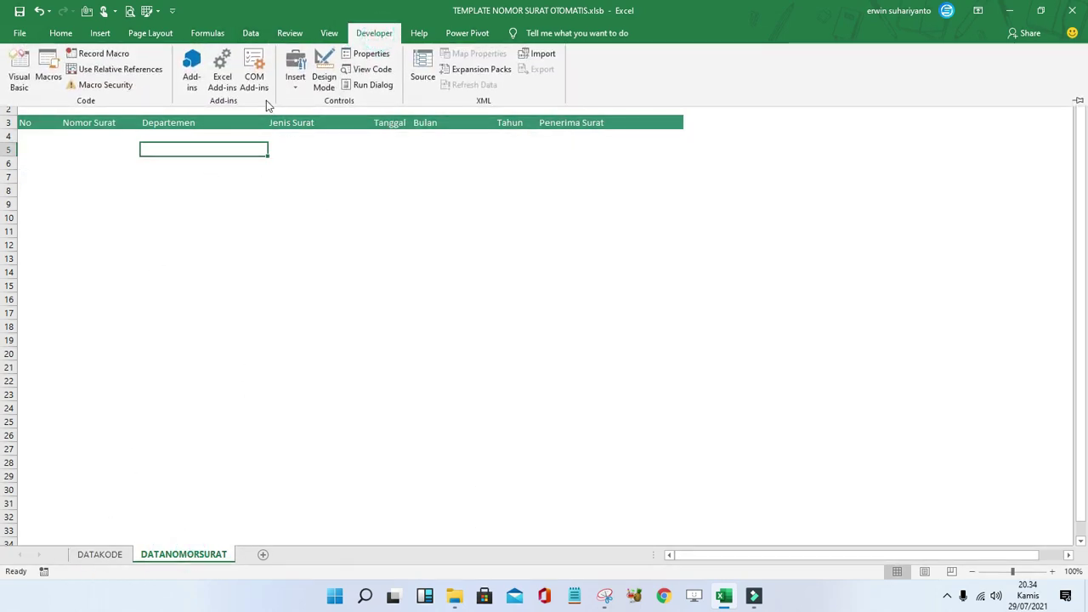
left_click(20, 61)
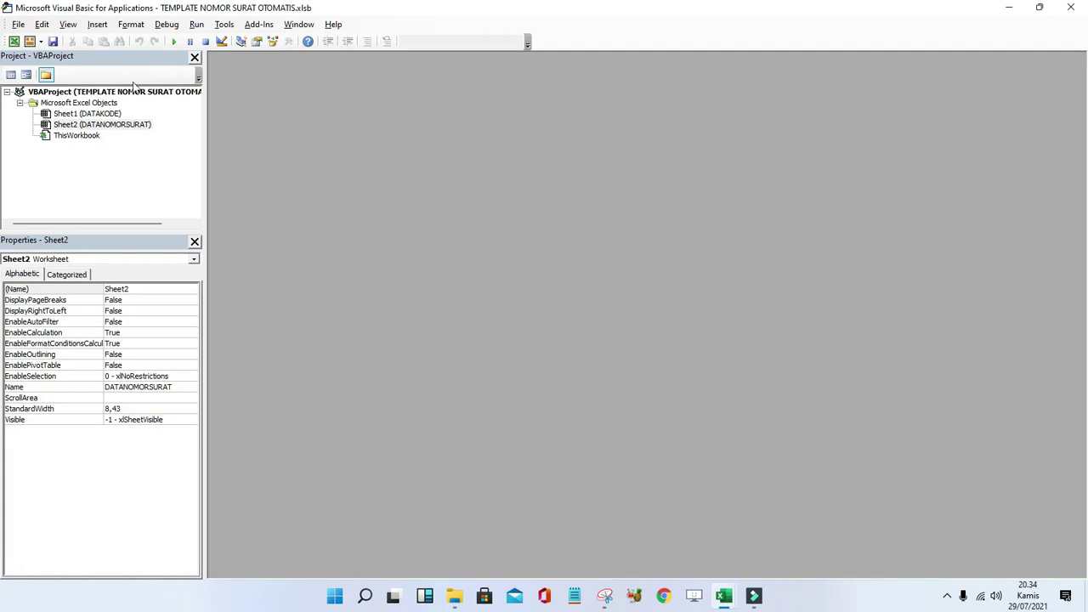
Insert a blank UserForm1, enlarge it to height 369, and move the Toolbox aside.
left_click(102, 26)
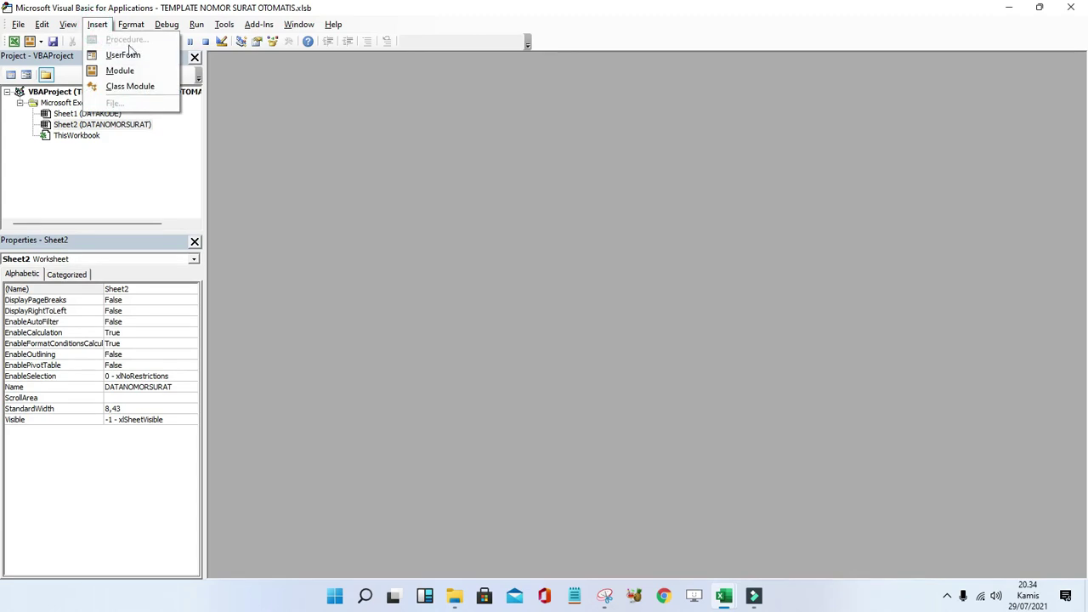
left_click(120, 56)
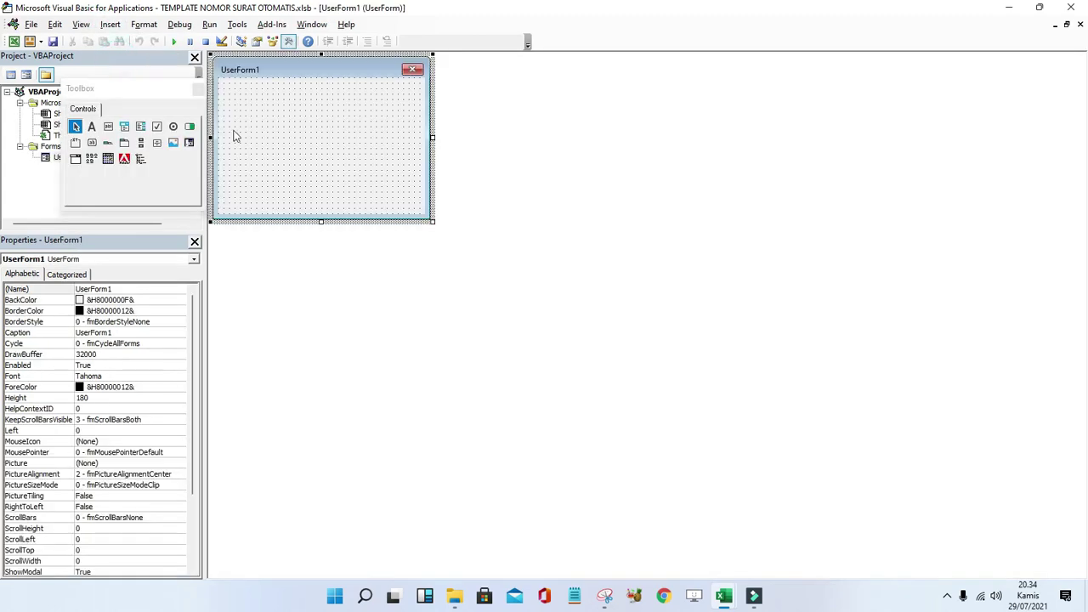
mouse_move(432, 221)
left_mouse_down()
mouse_move(544, 351)
mouse_move(553, 393)
left_mouse_up()
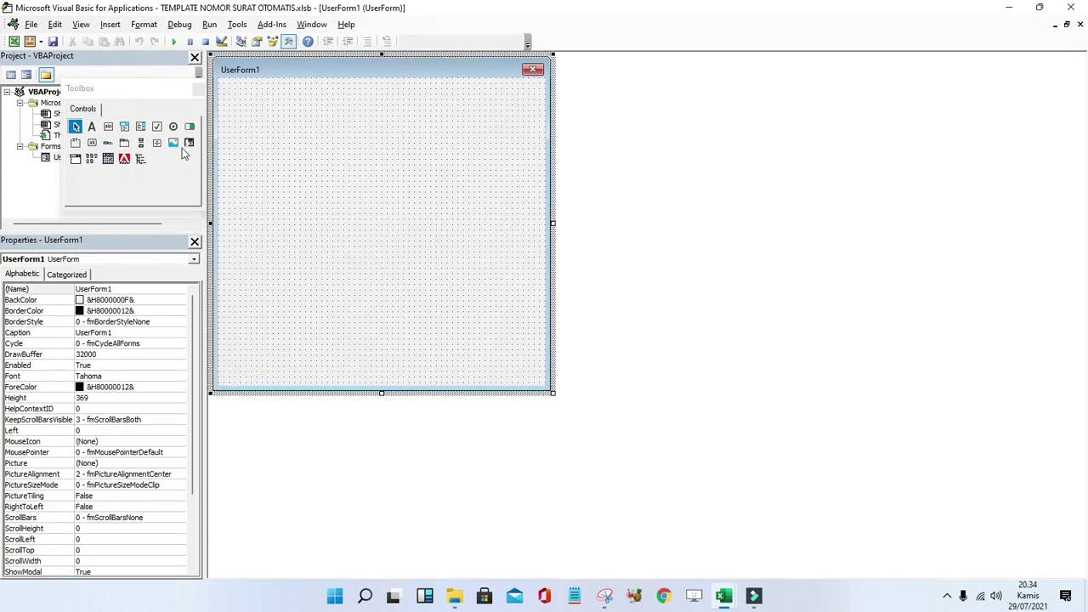
left_click(134, 107)
left_click_drag(134, 107, 818, 272)
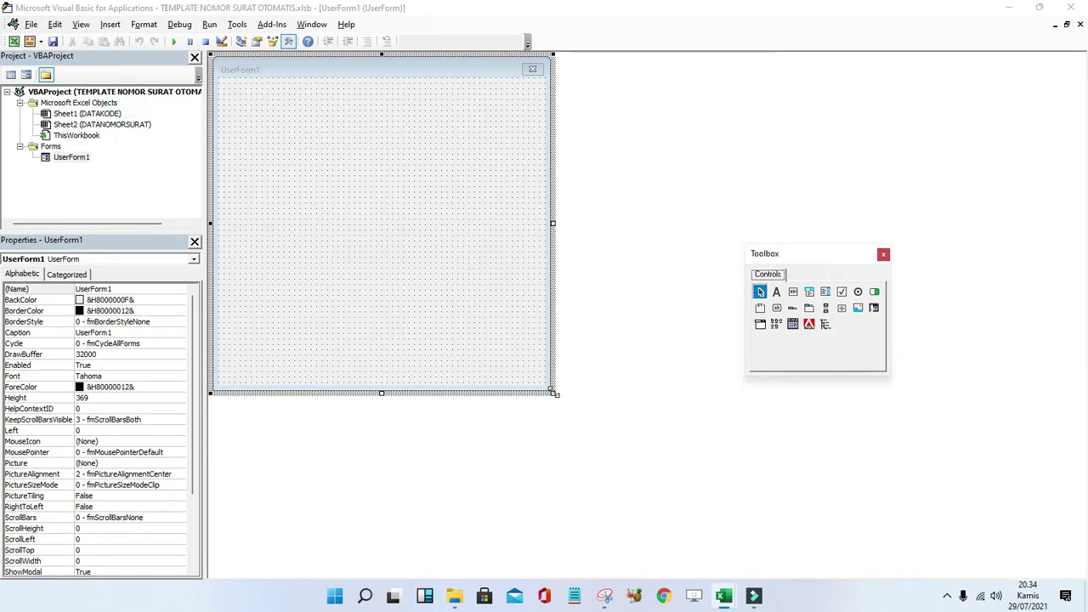
Enlarge the form to height 422,25 and set its font to Roboto Condensed, size 11.
left_click_drag(553, 393, 561, 441)
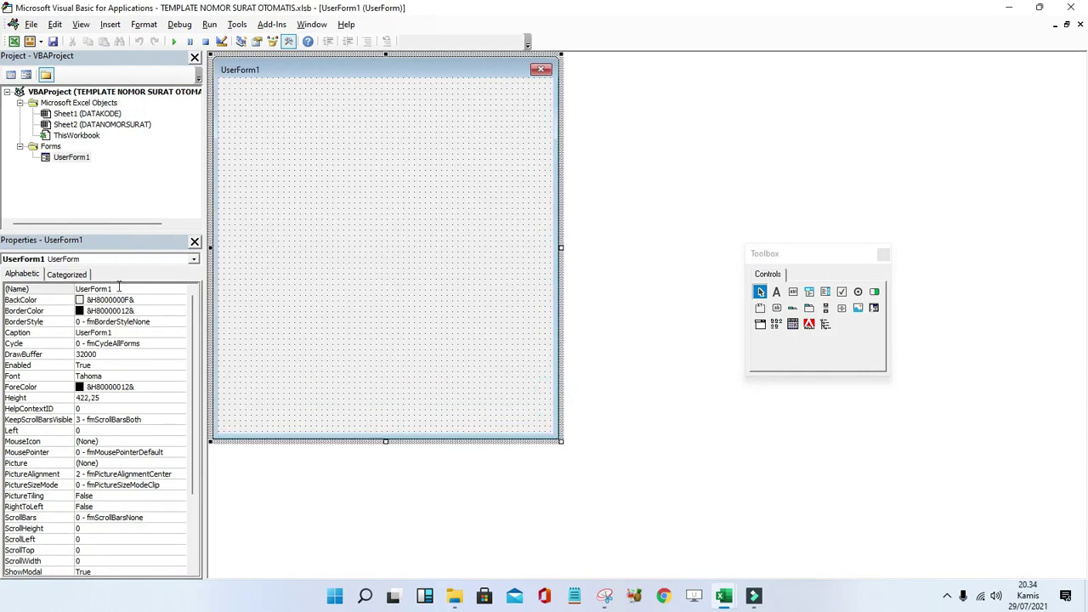
left_click(333, 252)
left_click(162, 375)
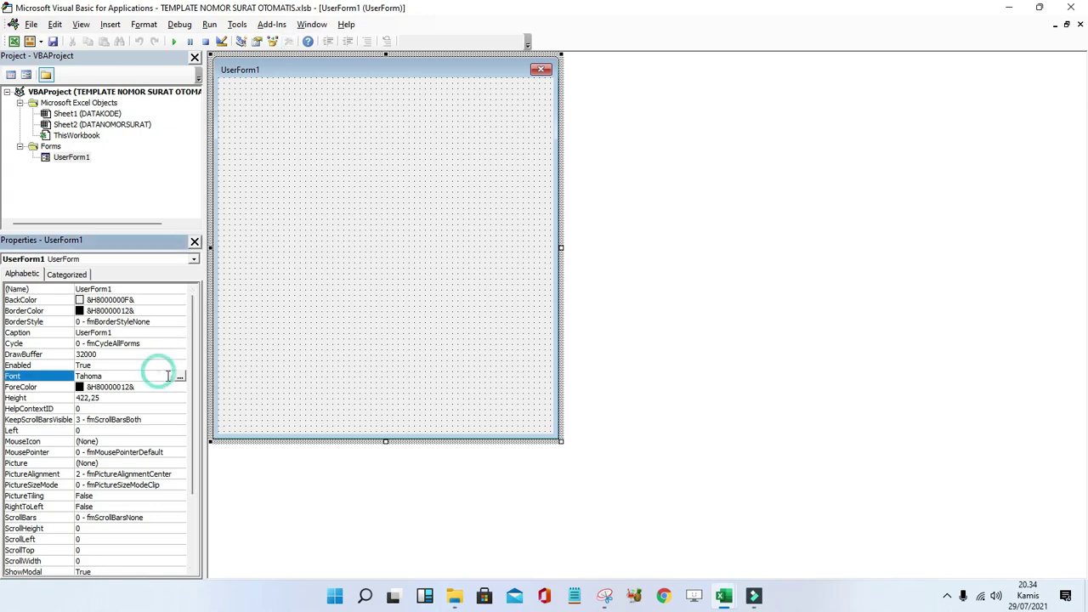
left_click(177, 376)
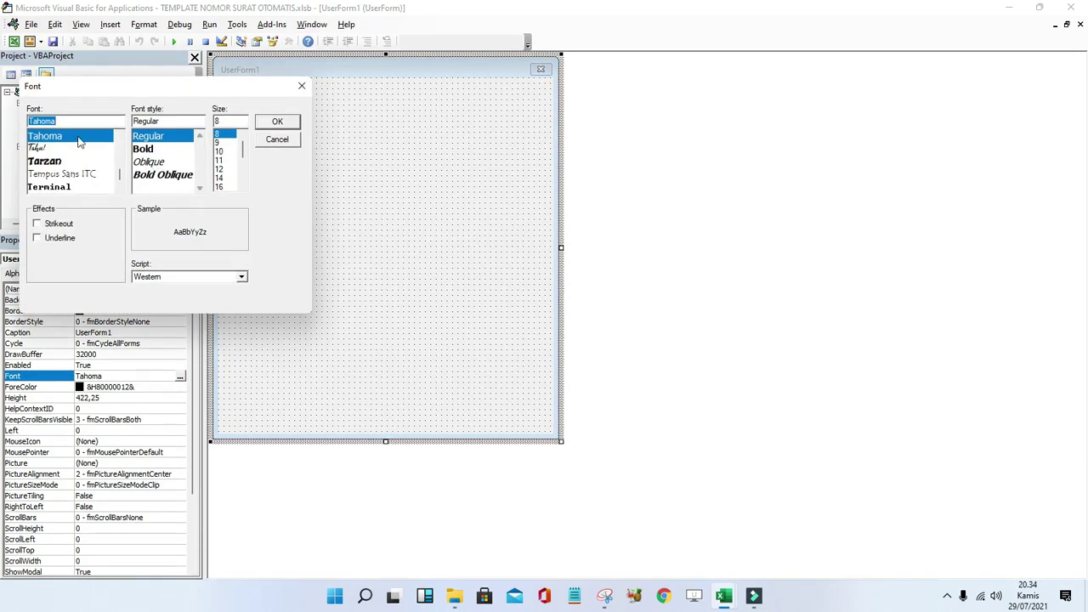
scroll(73, 138, "up", 5)
scroll(72, 138, "up", 1)
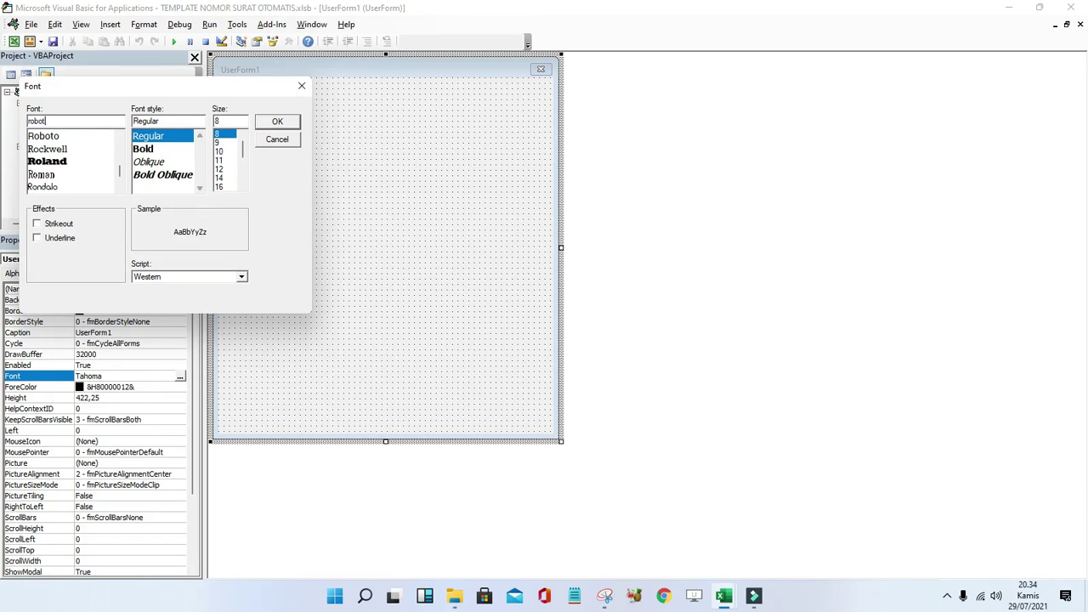
left_click(73, 138)
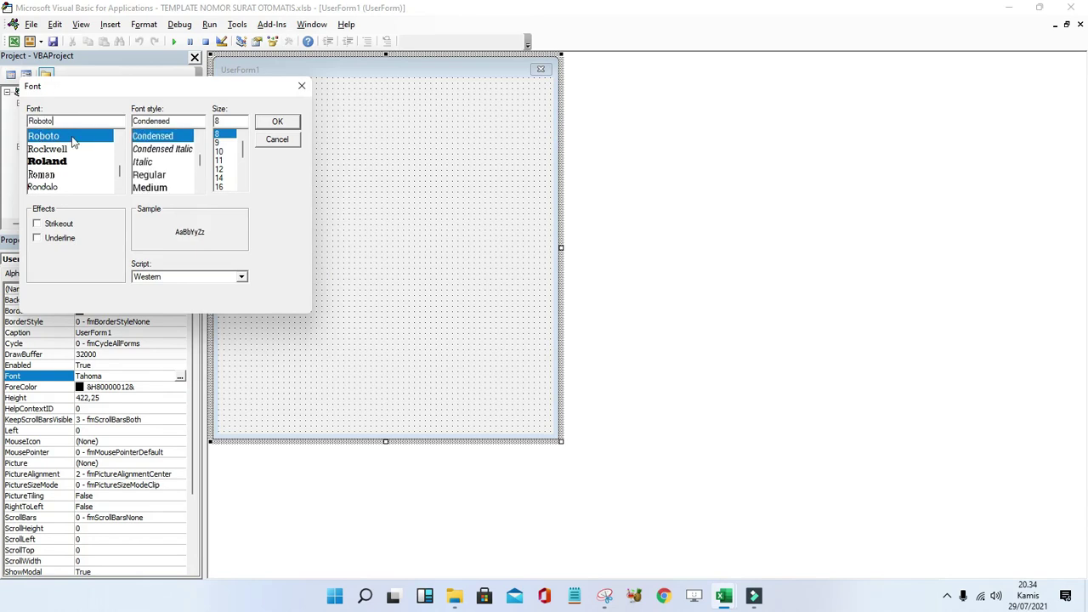
left_click(221, 160)
left_click(278, 123)
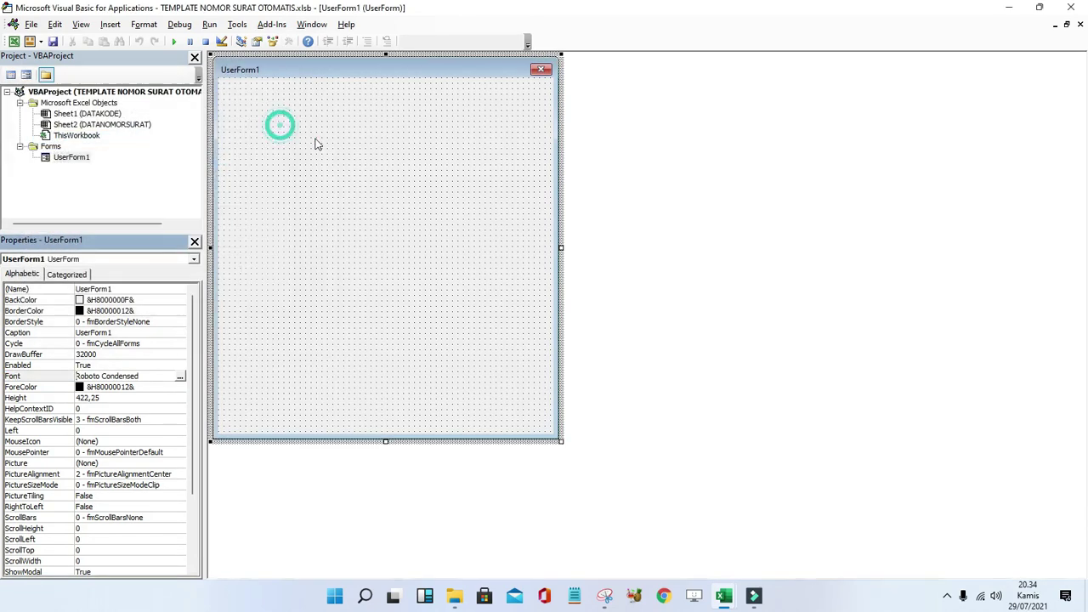
Rename the form FORMSURAT and set its caption to 'Membuat Nomor Surat Otomatis'.
left_click(303, 158)
left_click(122, 290)
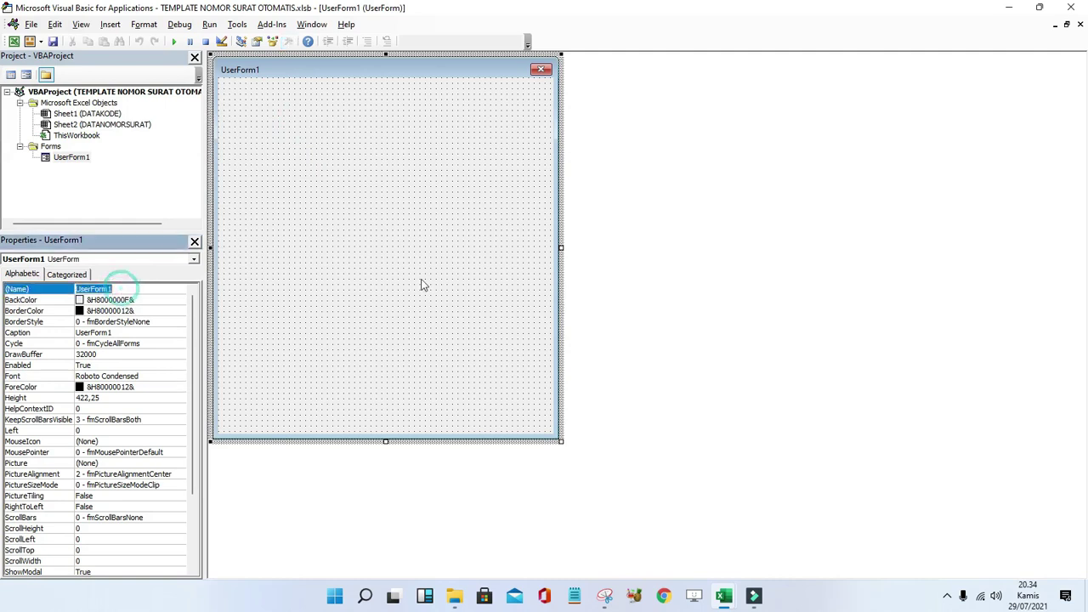
type("FORMSURAT")
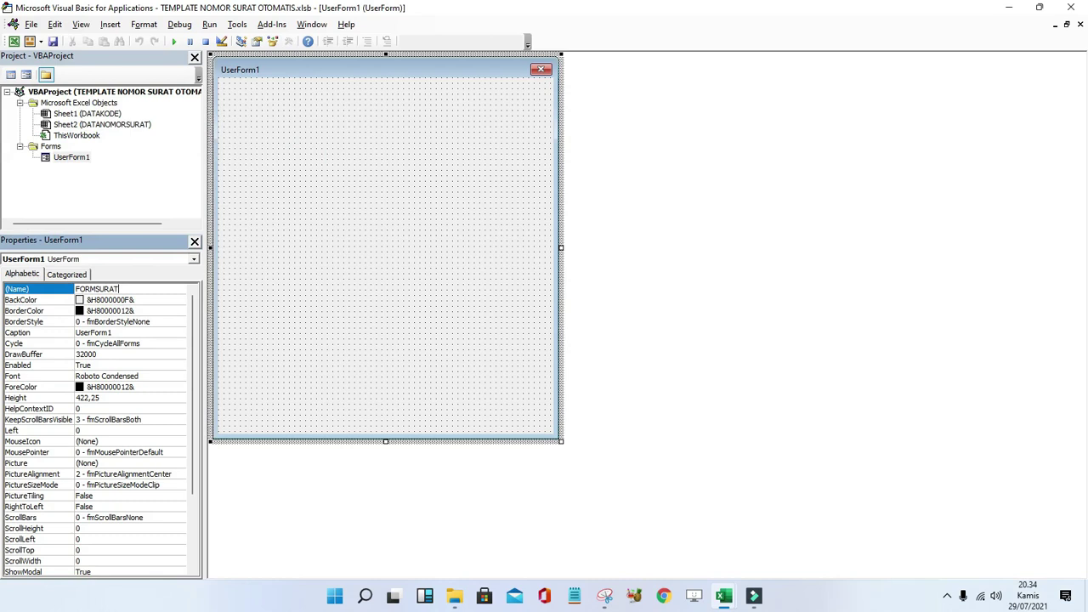
key("Return")
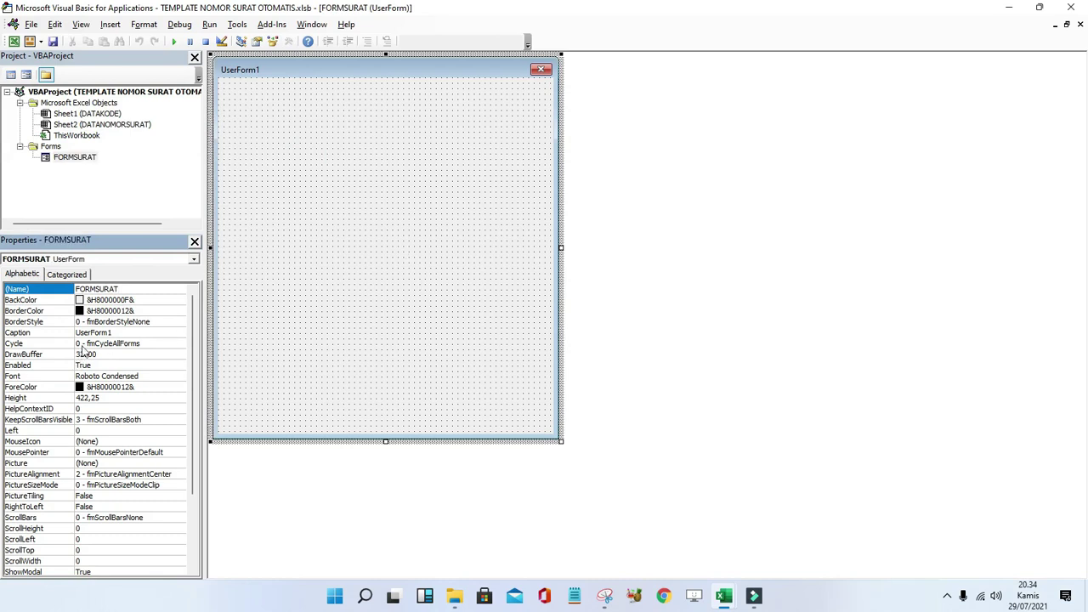
left_click(108, 333)
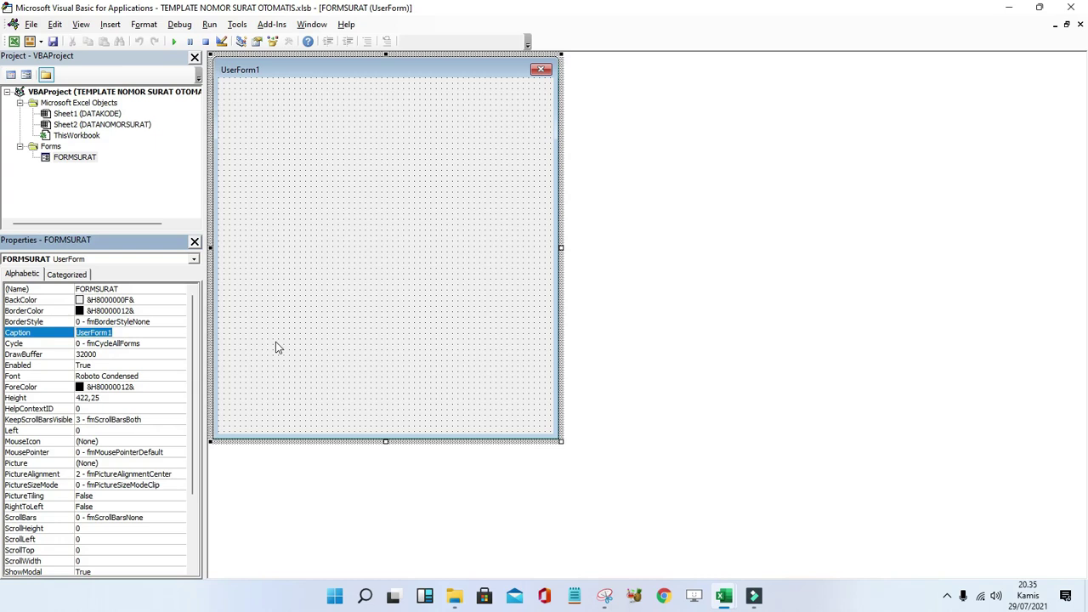
type("membuat")
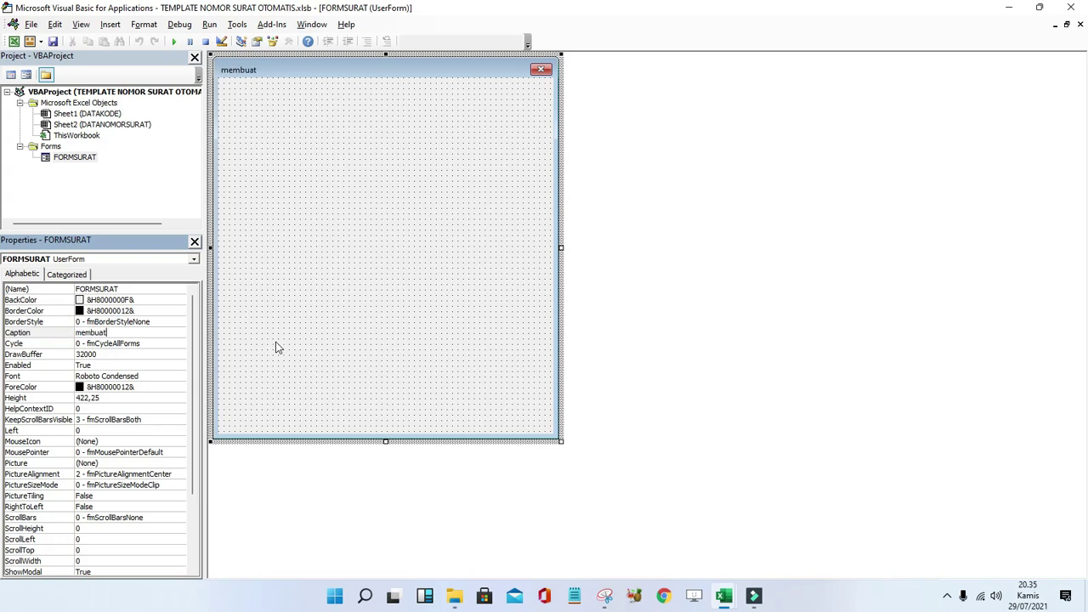
key("BackSpace")
key("BackSpace")
key("BackSpace")
type("buat")
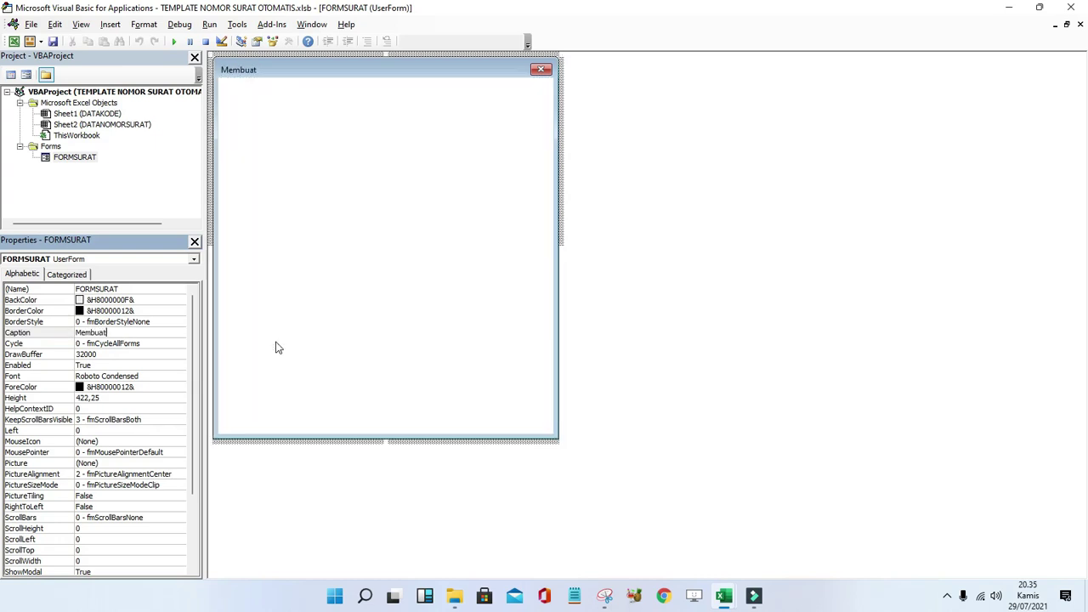
type(" Nomor Surat Otomatis")
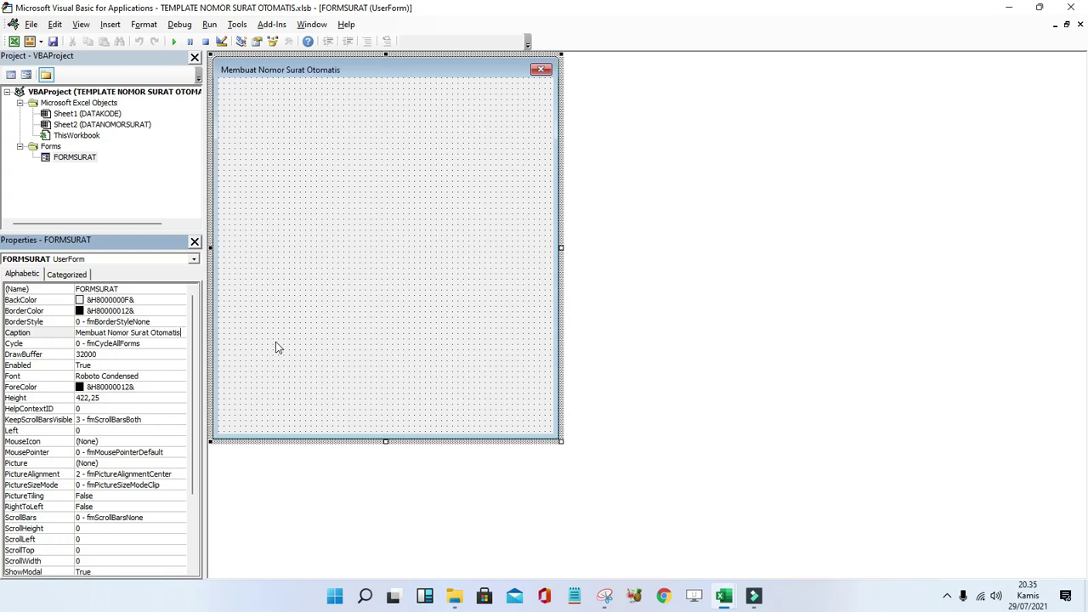
left_click(379, 145)
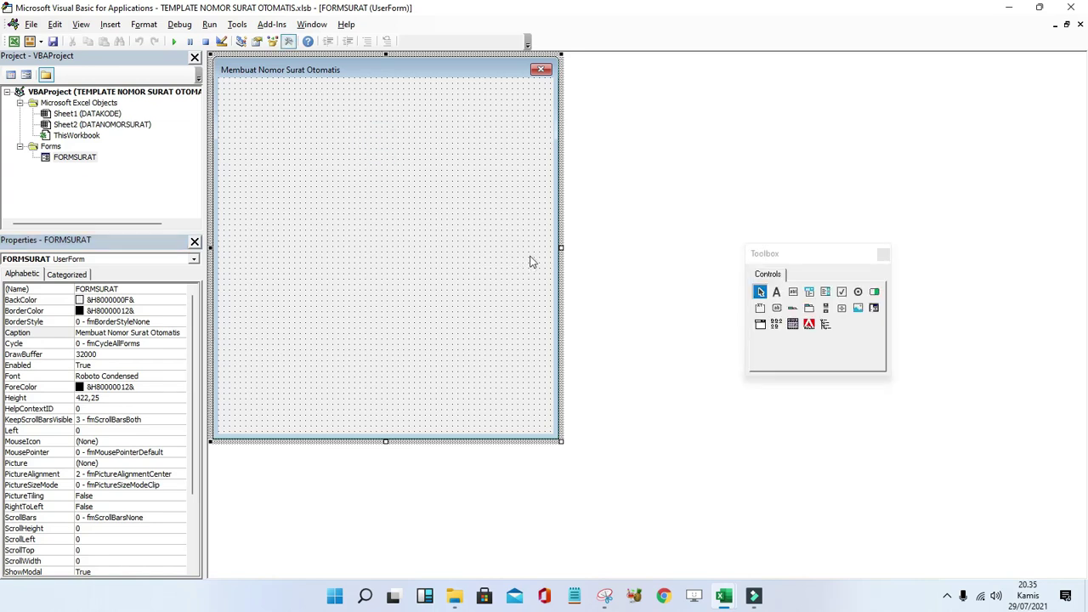
Cut the RGB(49, 147, 122) colour text out of cell D10 on the DATAKODE sheet.
left_click(13, 41)
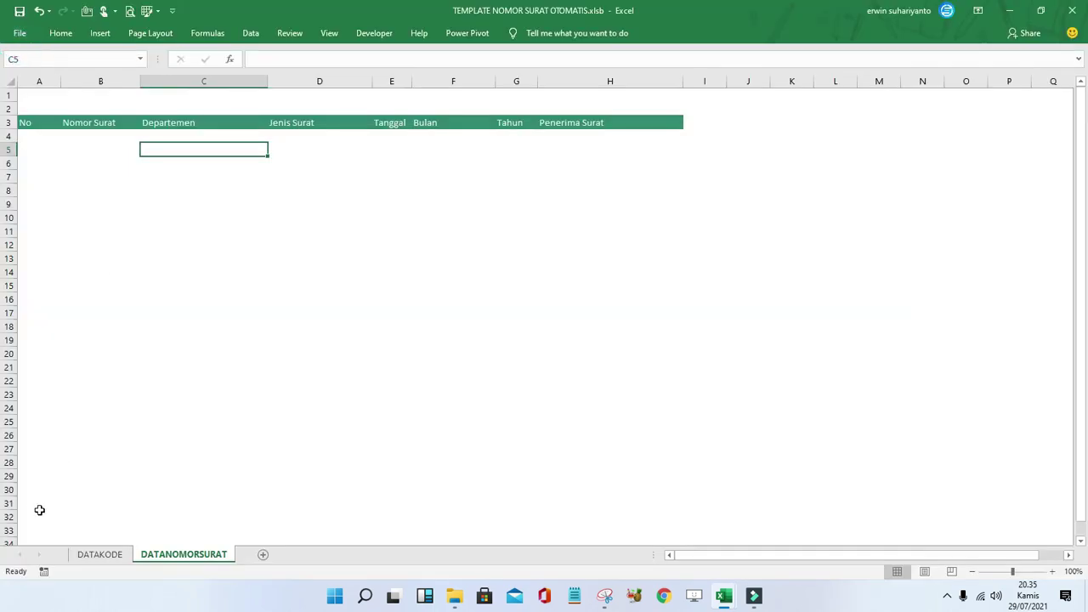
left_click(99, 554)
left_click(336, 299)
left_click(297, 219)
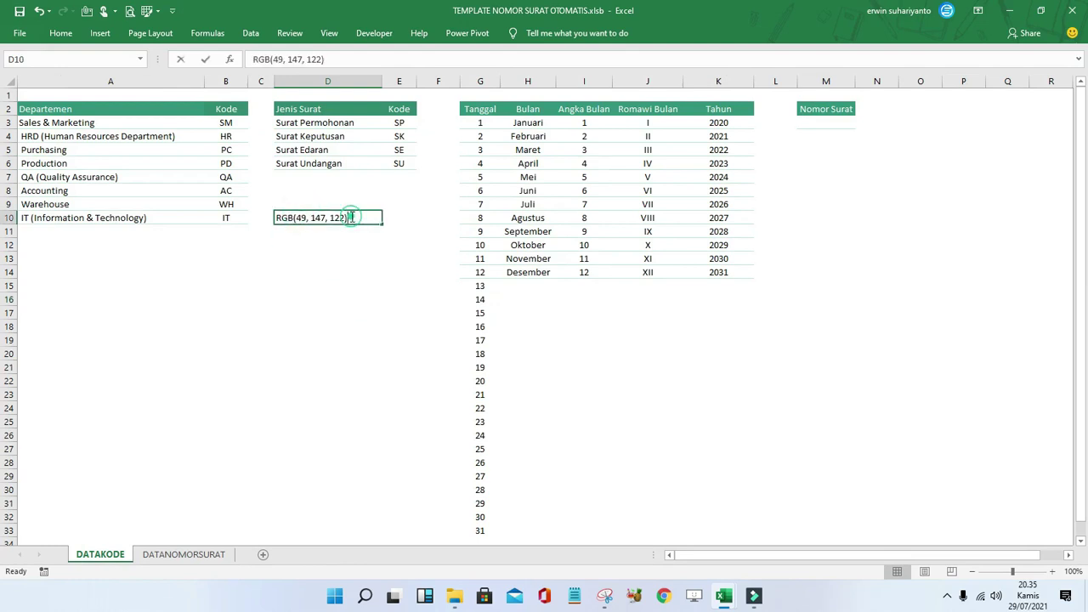
double_click(350, 218)
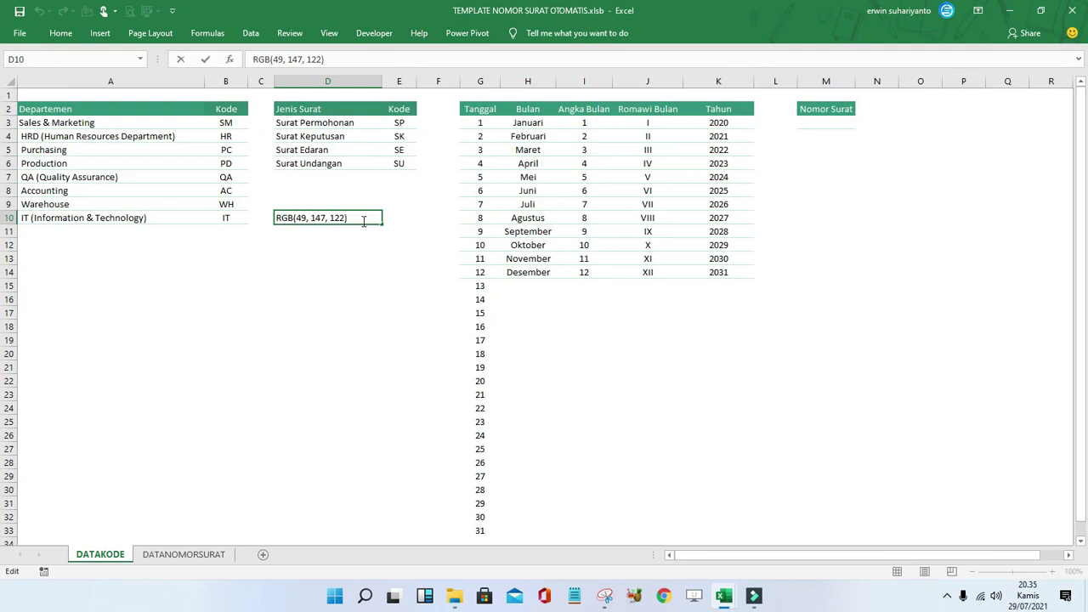
left_click_drag(354, 218, 275, 218)
right_click(314, 223)
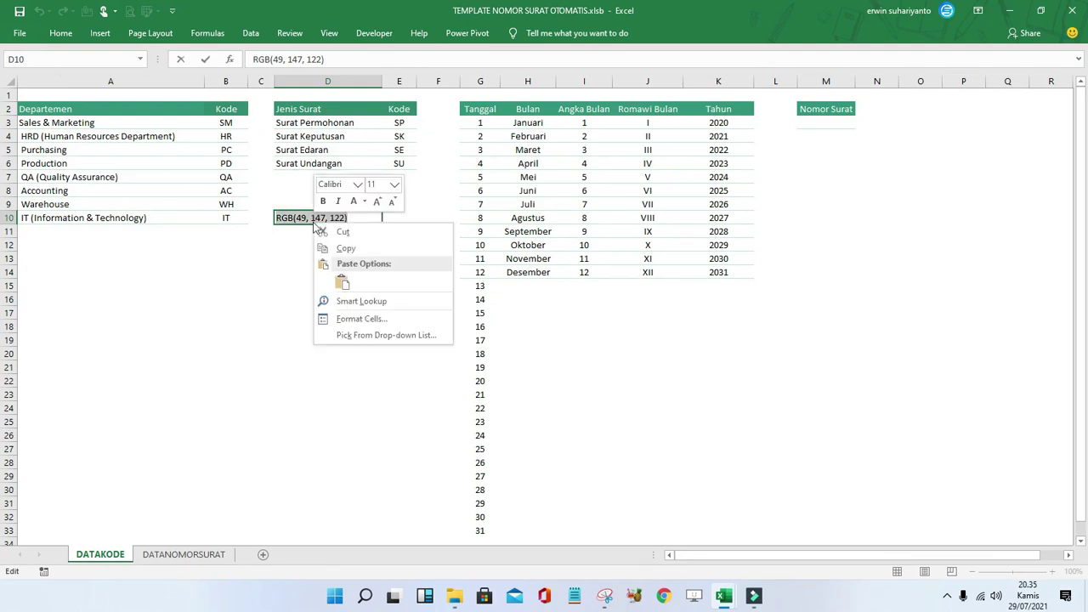
left_click(340, 232)
left_click(341, 253)
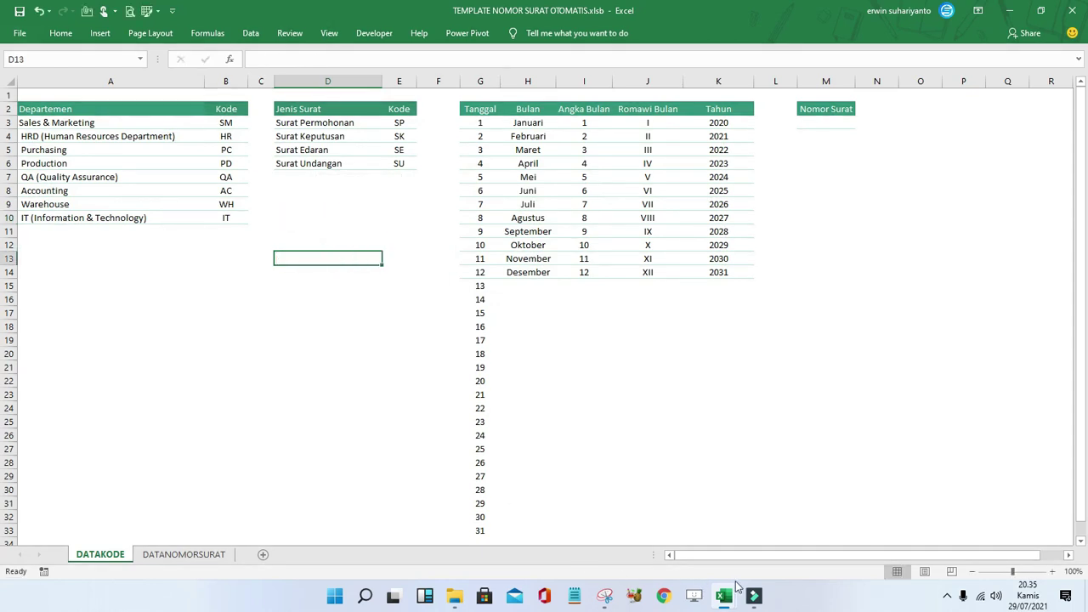
Return to the Visual Basic editor and test-run the blank FORMSURAT form, then close it.
left_click(374, 33)
left_click(17, 72)
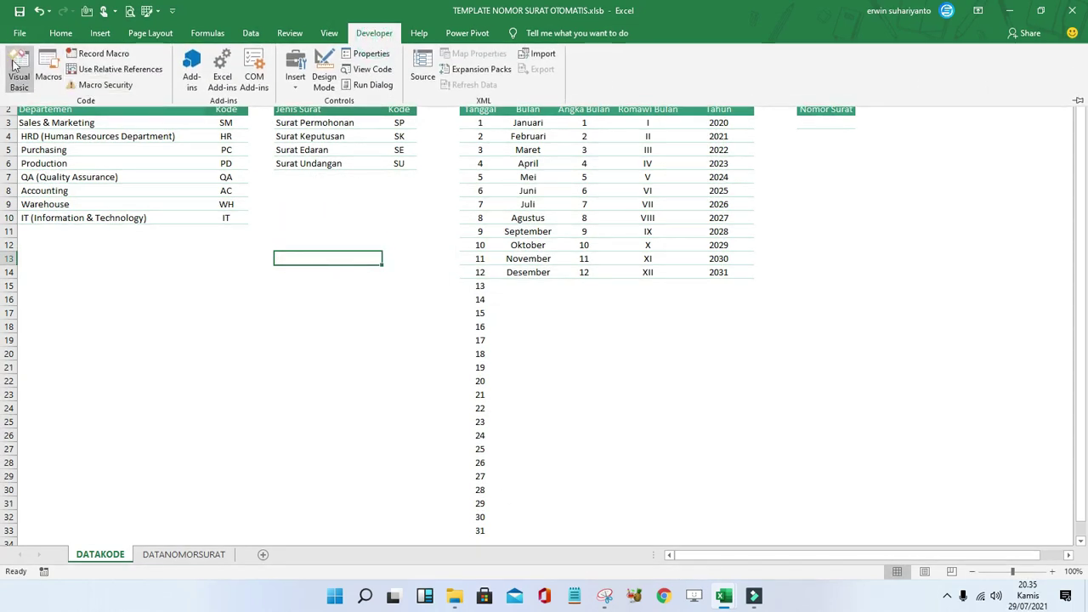
left_click(346, 153)
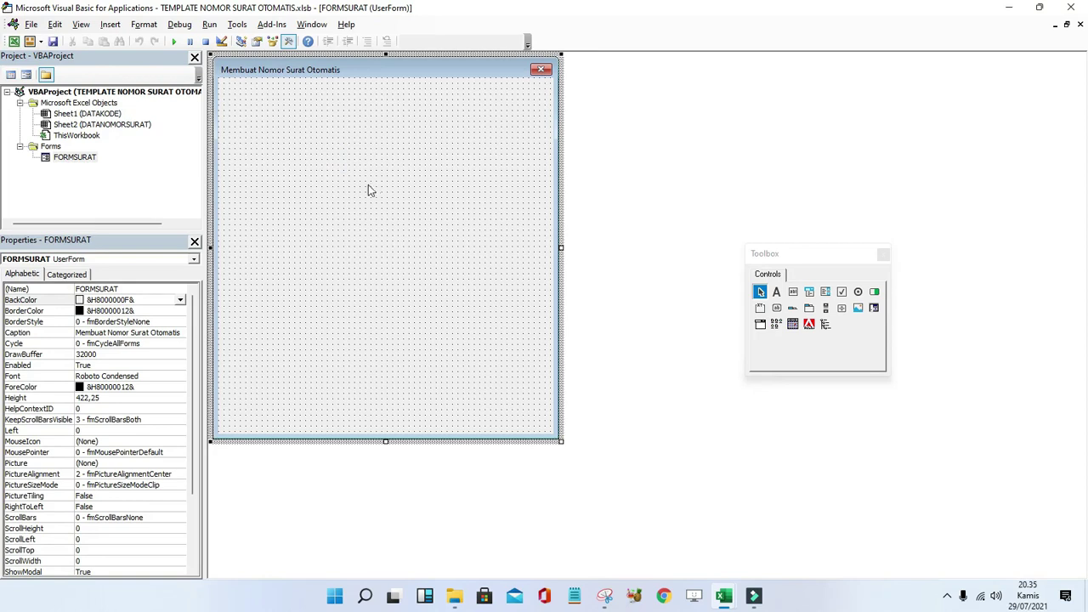
left_click(174, 40)
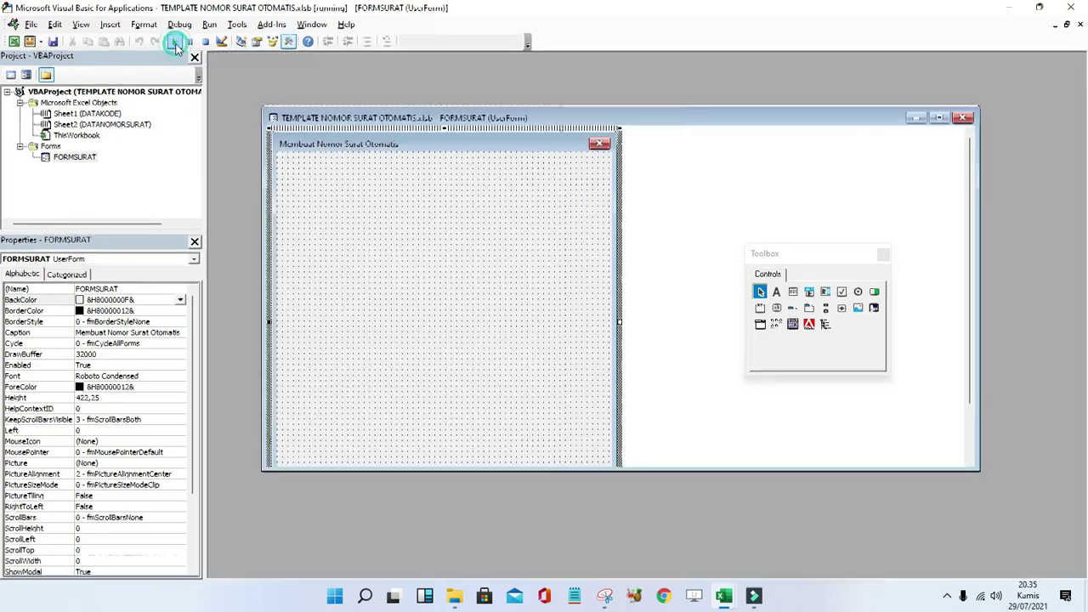
left_click(550, 114)
left_click_drag(549, 119, 527, 123)
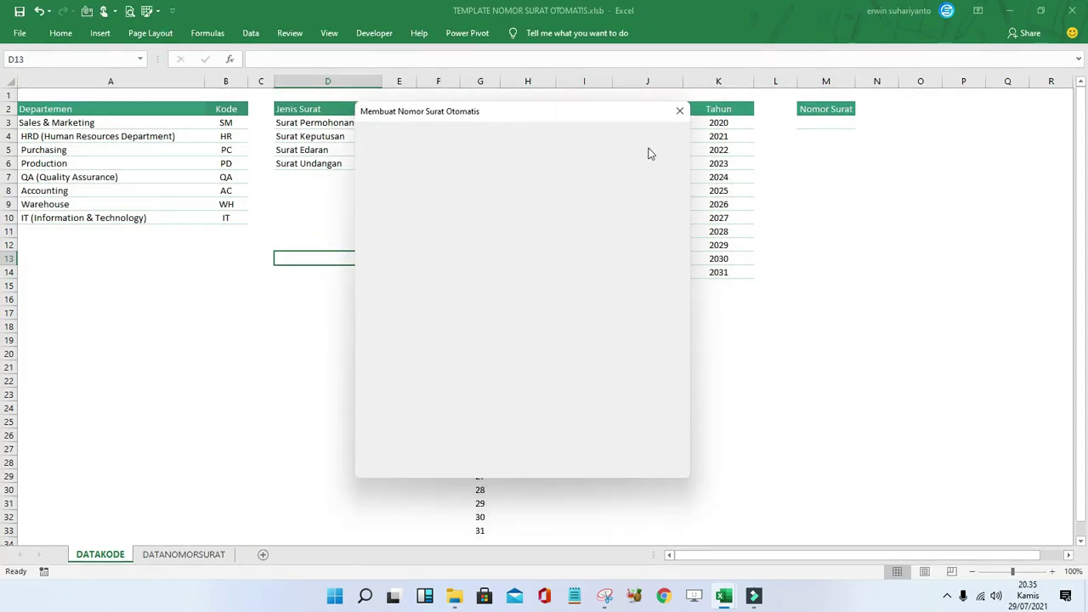
left_click(680, 110)
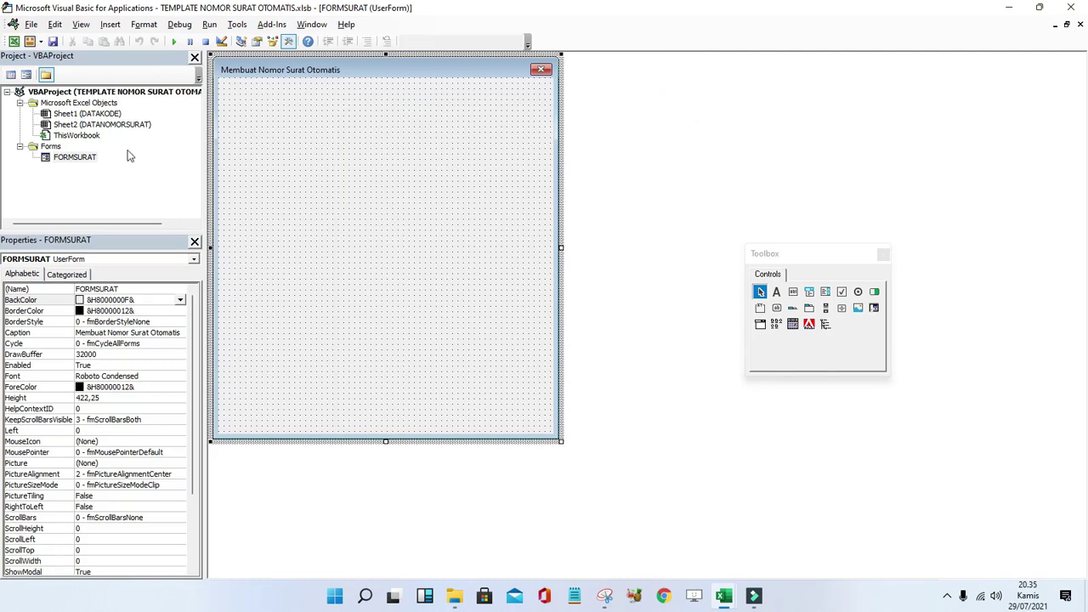
Replace the Click stub with a UserForm_Initialize routine setting Me.BackColor = RGB(49, 147, 122).
double_click(328, 135)
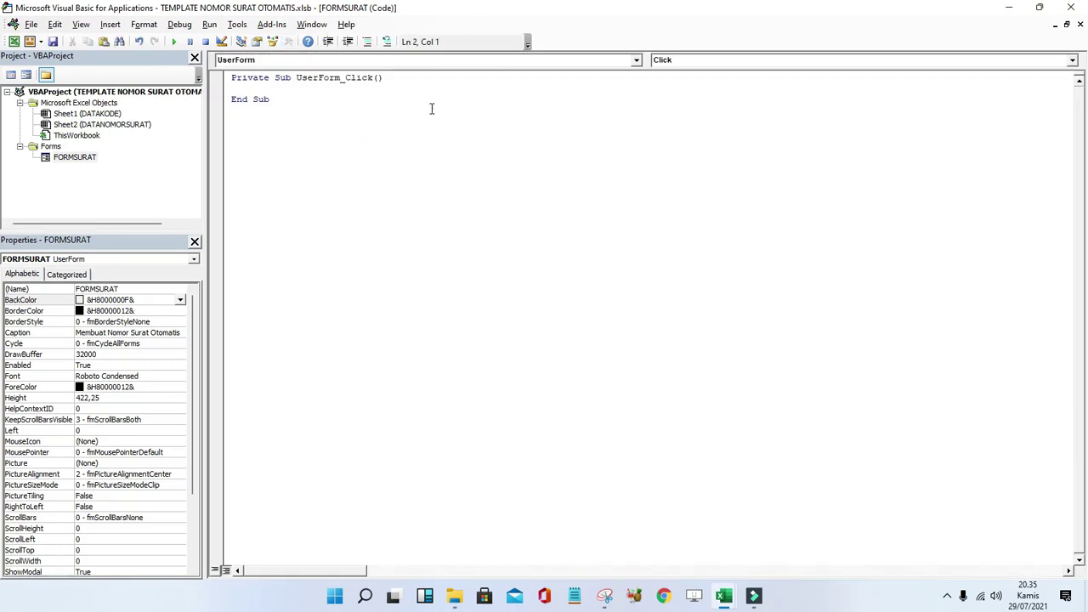
left_click(678, 60)
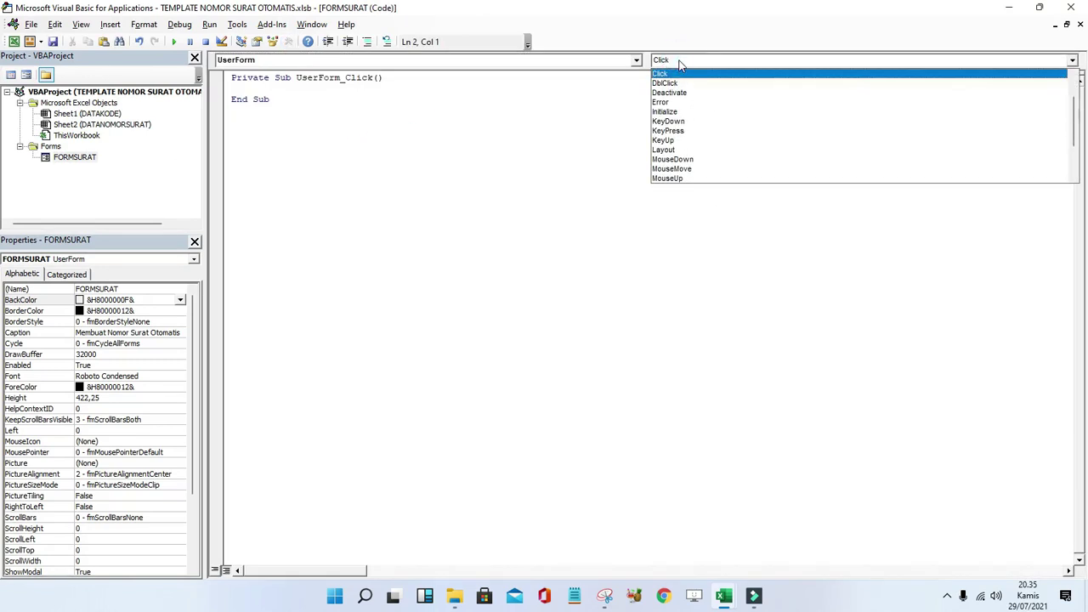
left_click(675, 114)
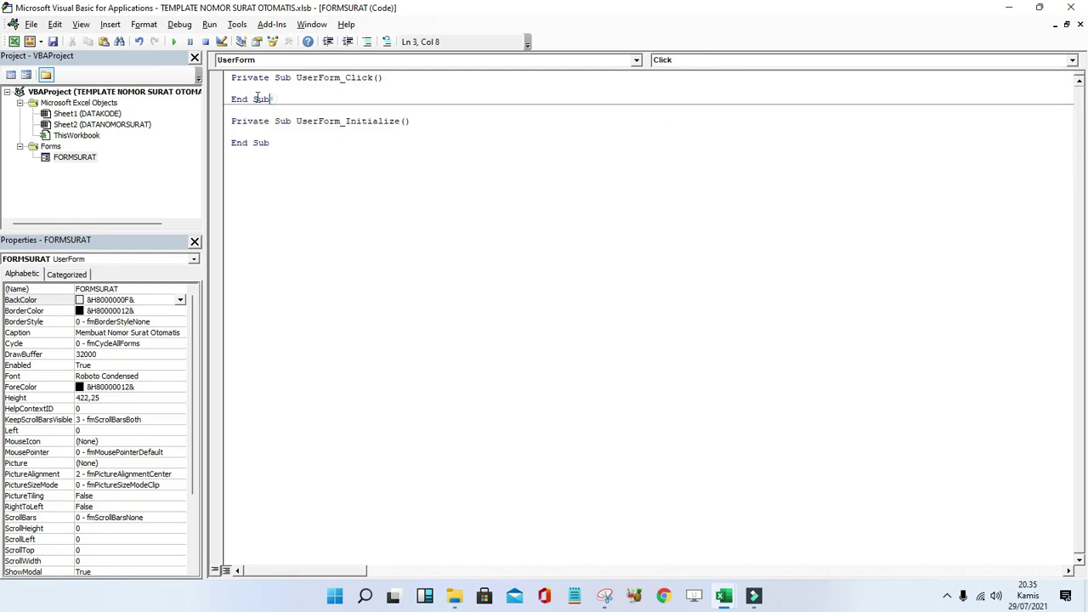
left_click_drag(269, 99, 230, 78)
key("Delete")
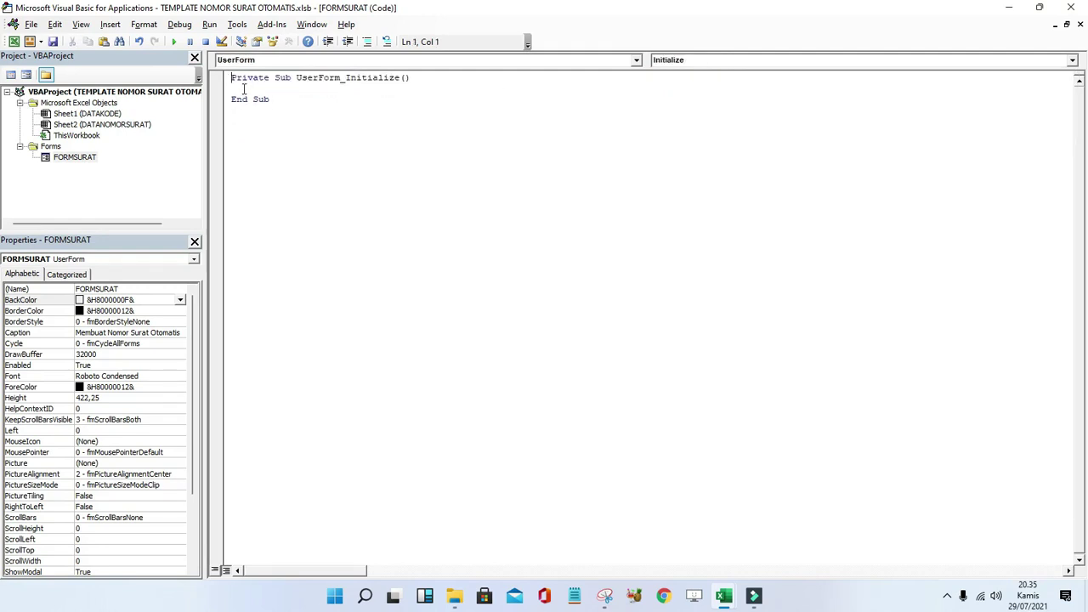
left_click(271, 91)
type(".bac")
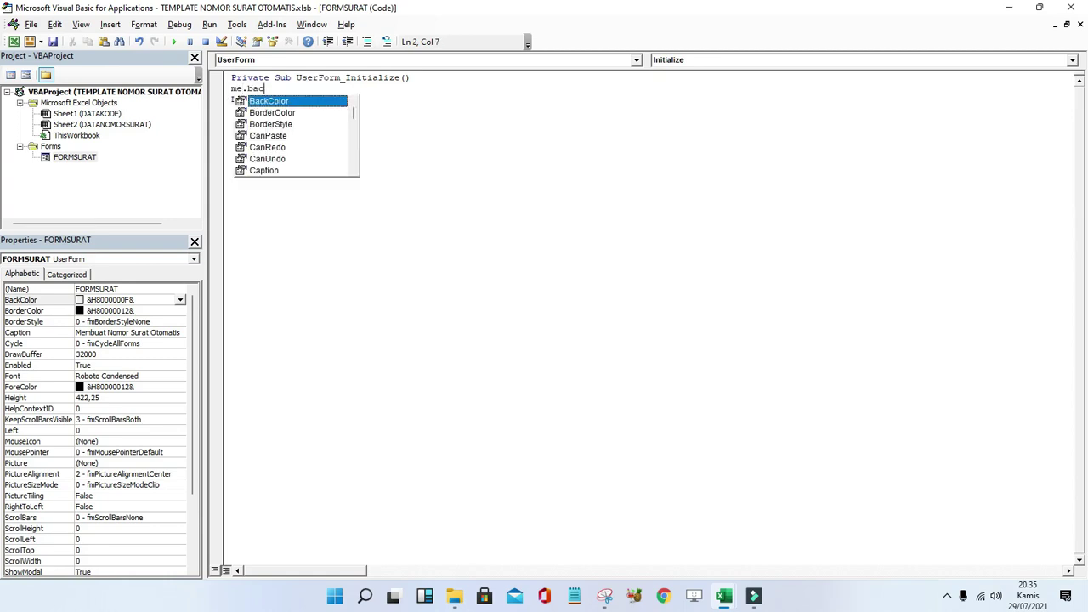
type(" = ")
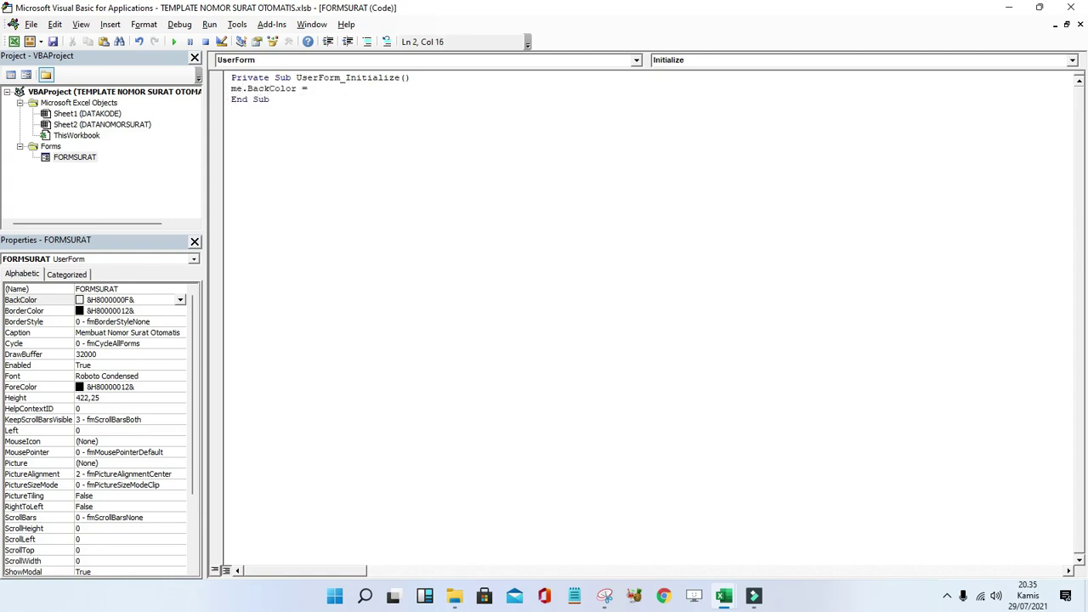
type("RGB(49, 147, 122)")
left_click(310, 133)
Test-run the green form, close it, and return to the Excel workbook.
left_click(174, 42)
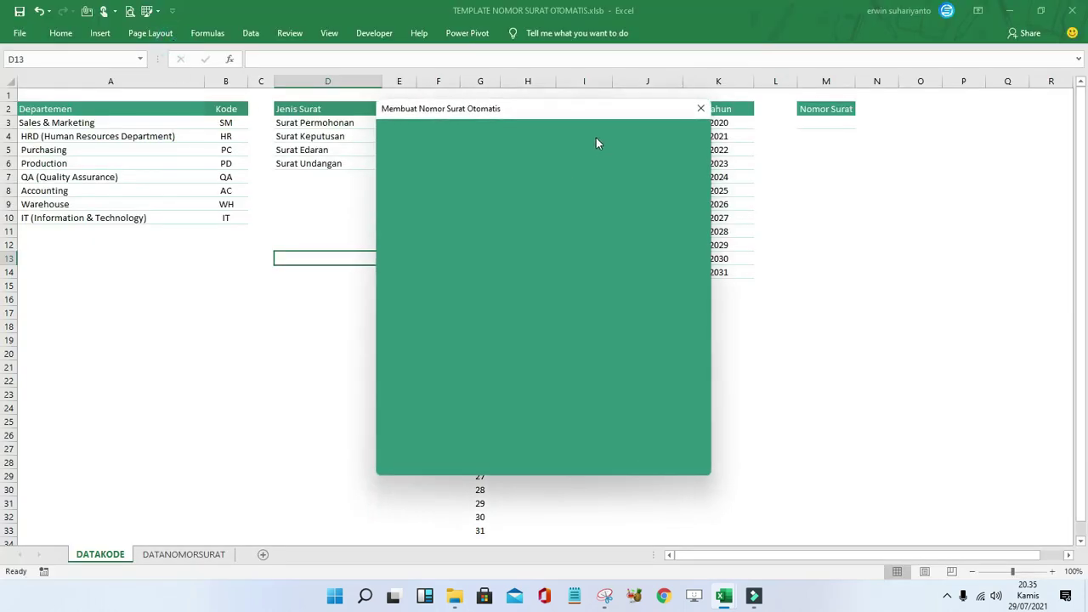
mouse_move(586, 111)
left_mouse_down()
mouse_move(659, 110)
mouse_move(638, 122)
left_mouse_up()
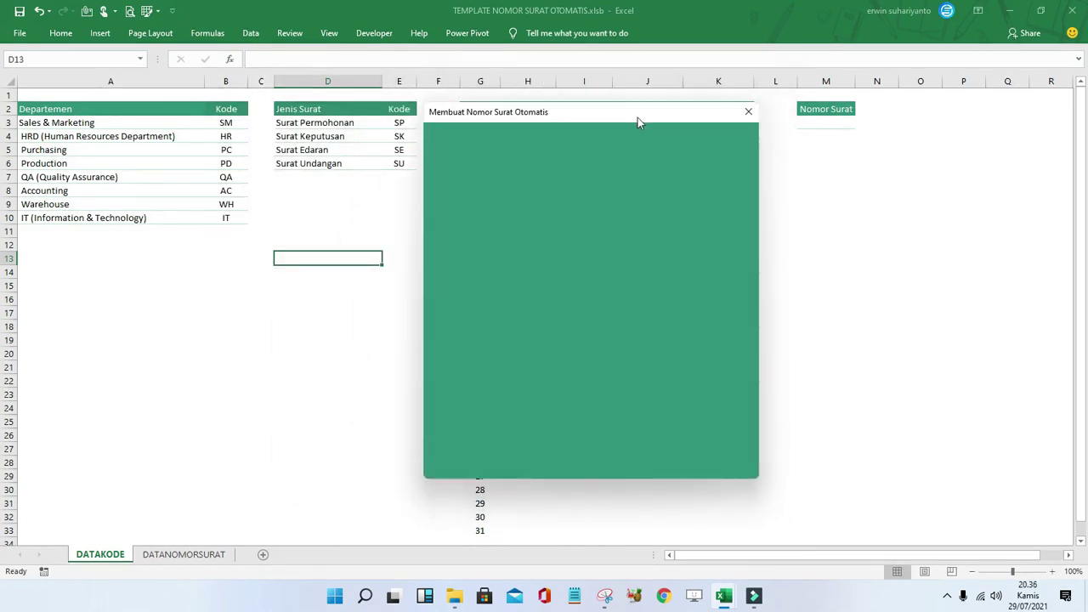
left_click(748, 112)
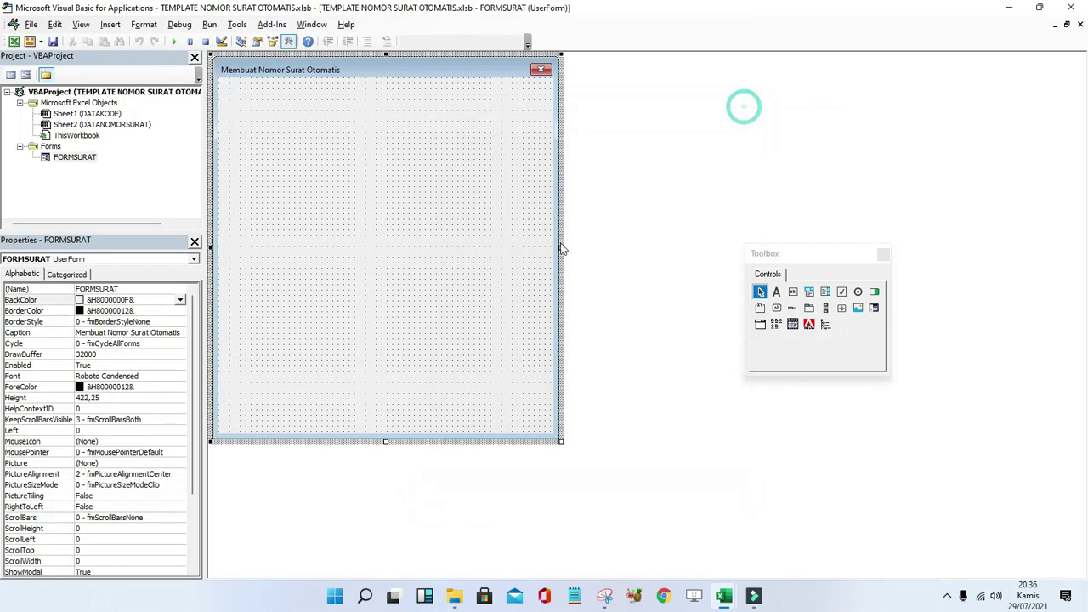
left_click(15, 43)
From the DATANOMORSURAT sheet, reopen the editor and add a label captioned 'Nomor Surat'.
left_click(184, 554)
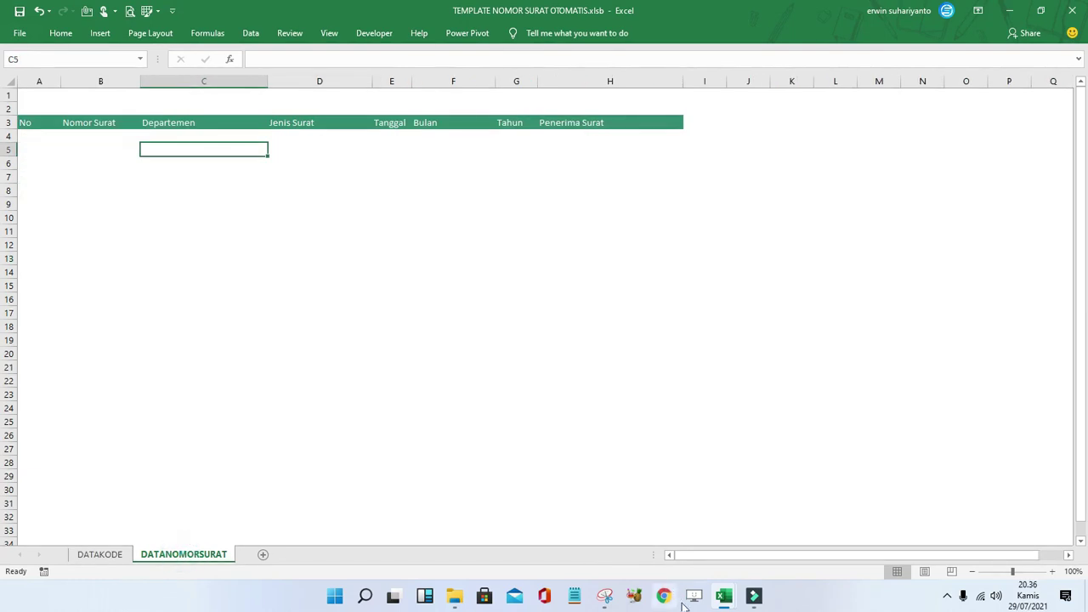
left_click(374, 33)
left_click(17, 72)
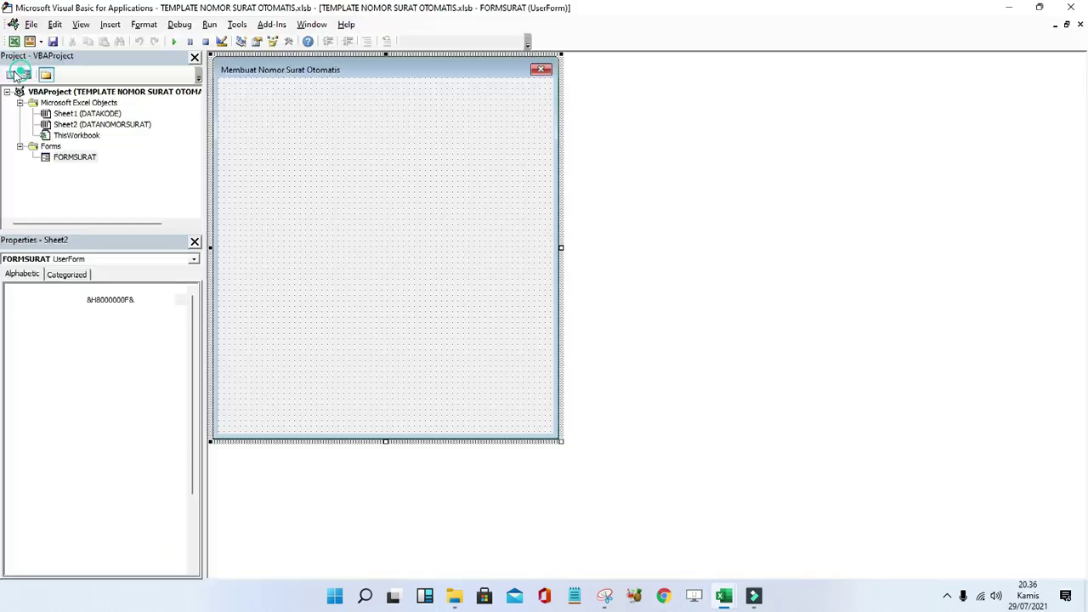
left_click(776, 291)
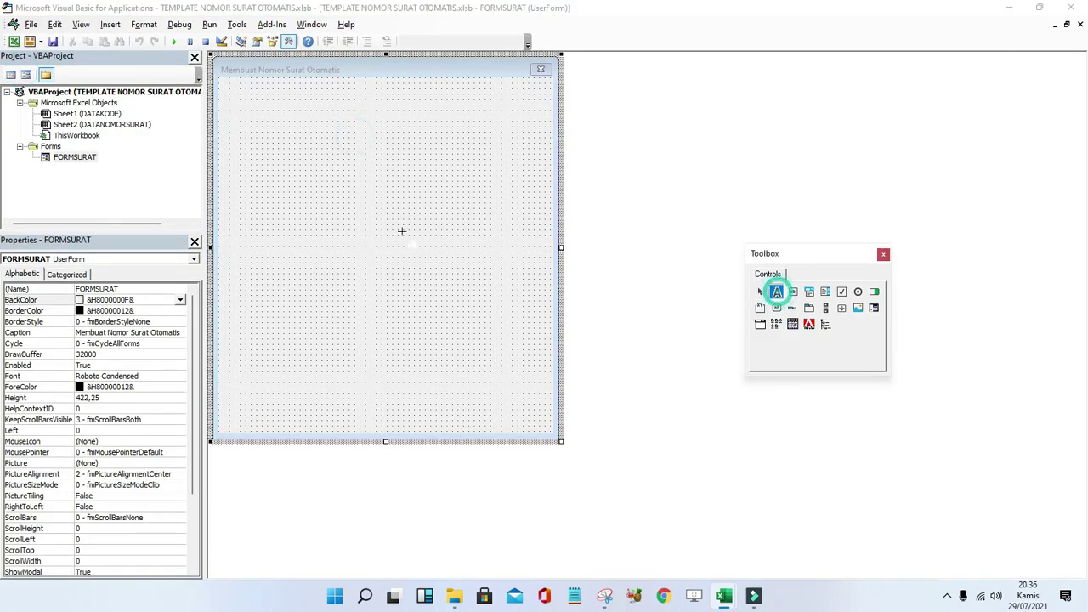
left_click(259, 128)
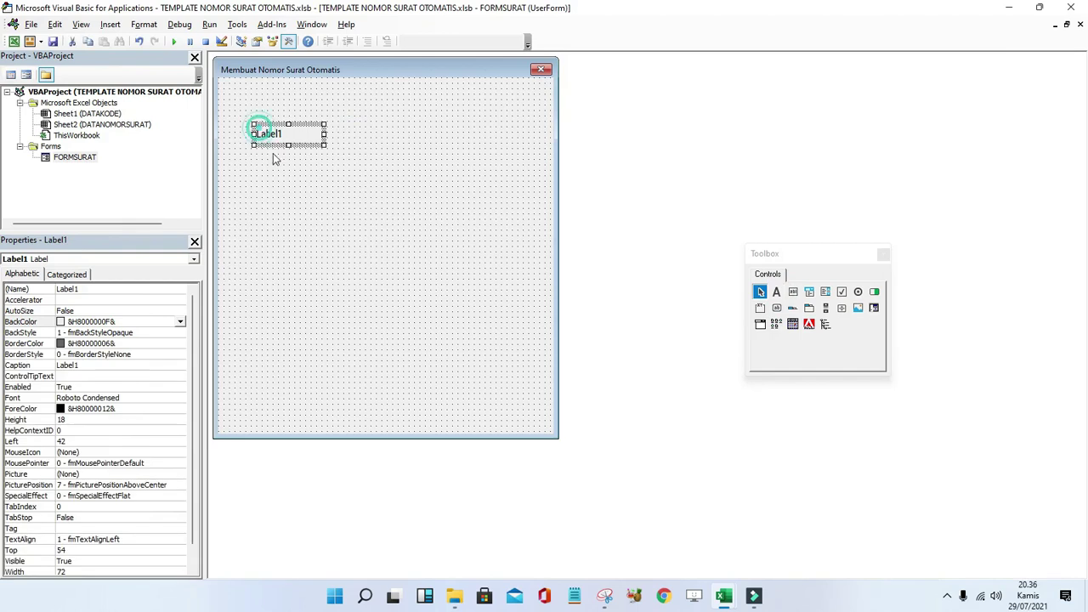
left_click(85, 365)
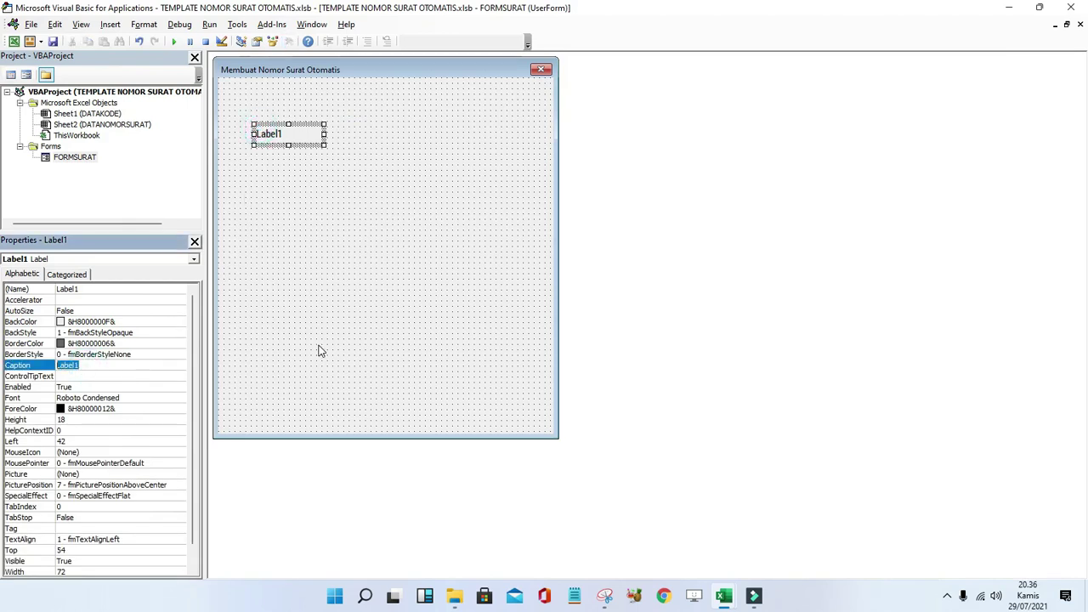
type("N")
type("urst")
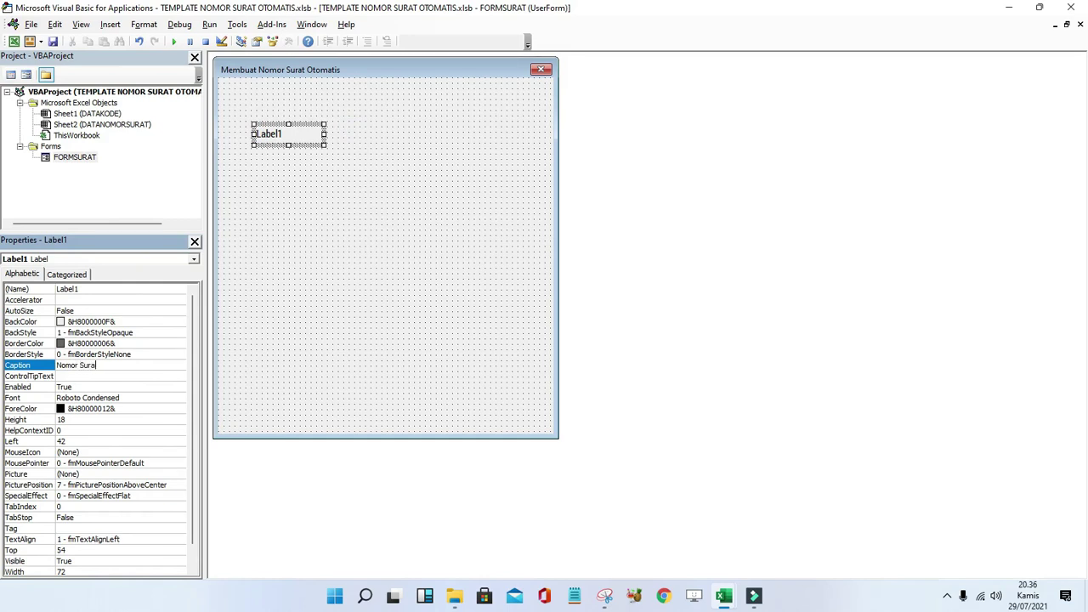
key("Return")
Move the Nomor Surat label to the form's top-left and make the form narrower.
left_click(345, 174)
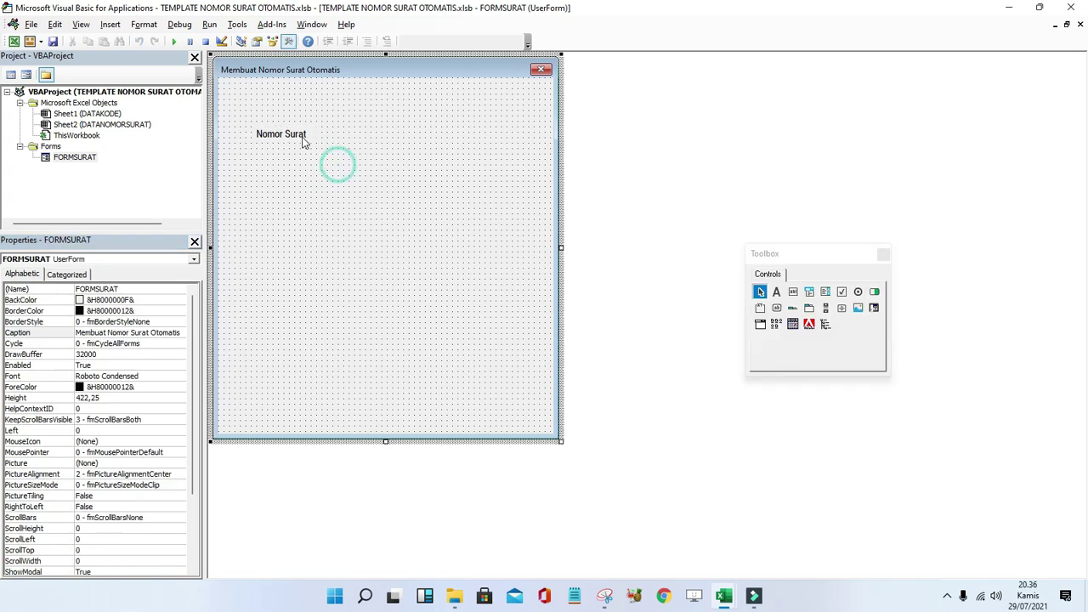
left_click_drag(303, 139, 294, 121)
left_click(501, 236)
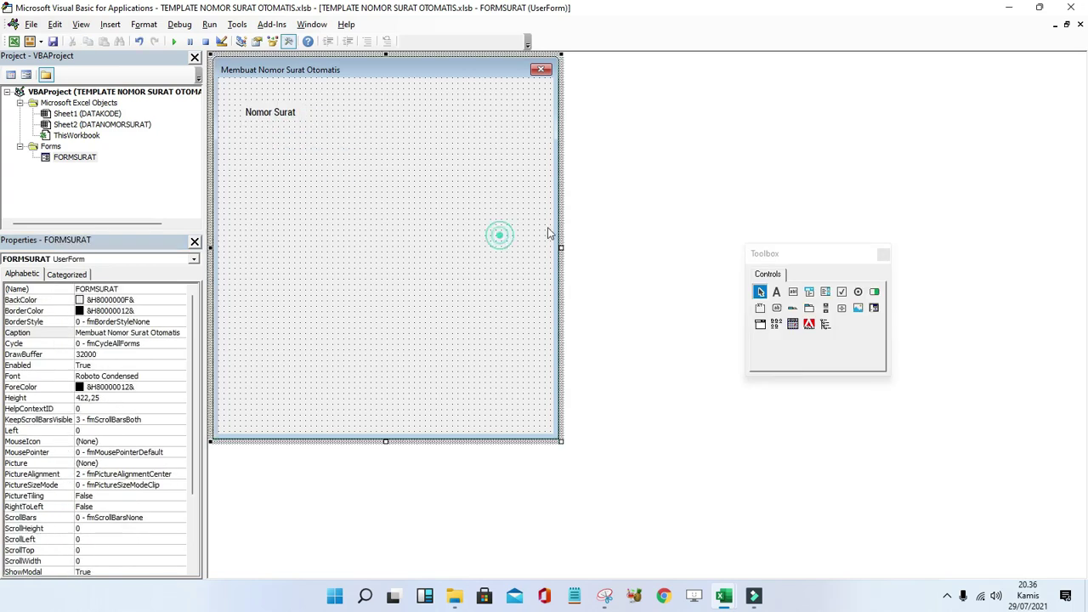
left_click_drag(559, 249, 517, 249)
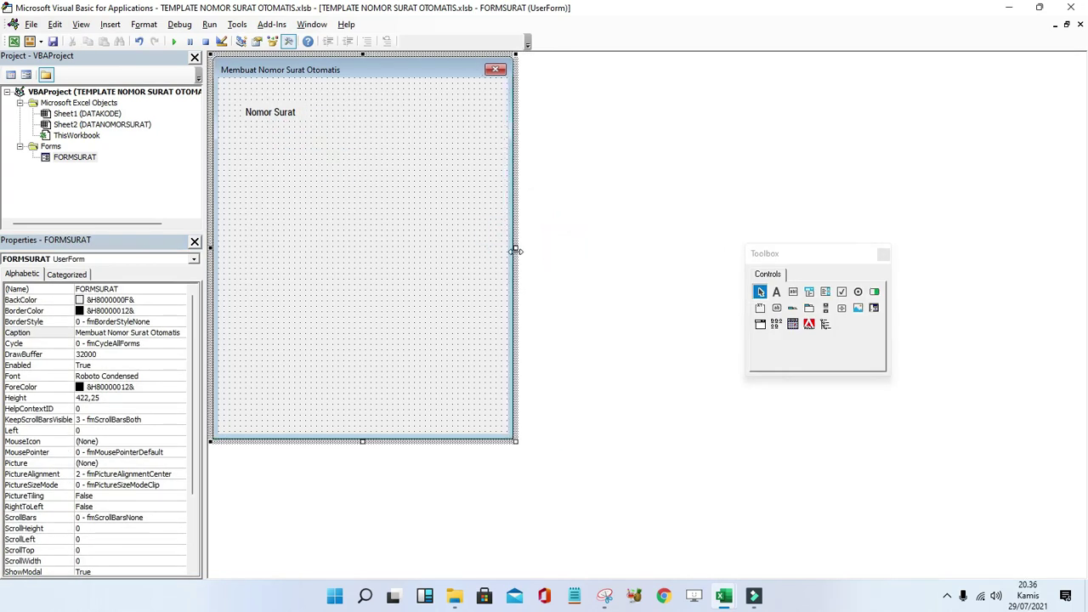
Draw a text box beneath the Nomor Surat label.
left_click(793, 292)
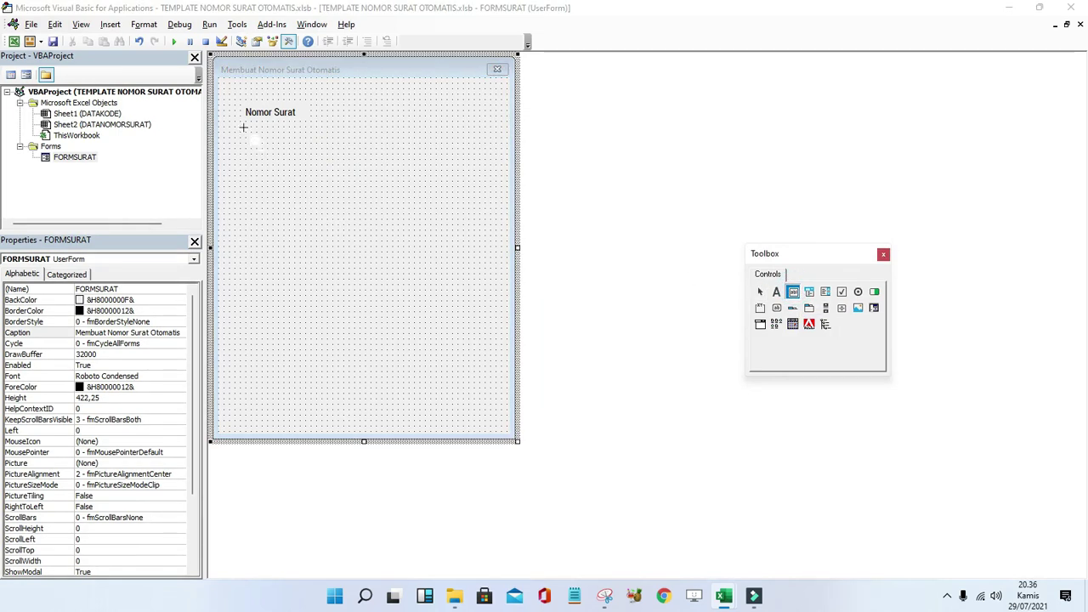
left_click_drag(243, 128, 481, 151)
left_click(316, 165)
left_click(270, 113)
left_click(278, 137)
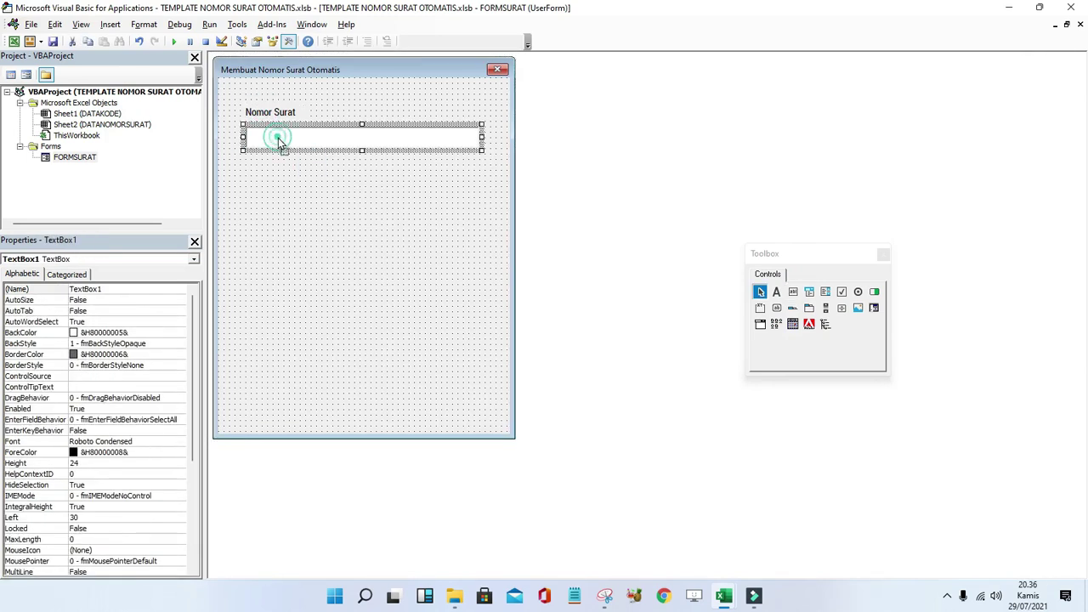
Make the Nomor Surat label's background transparent.
left_click(272, 117)
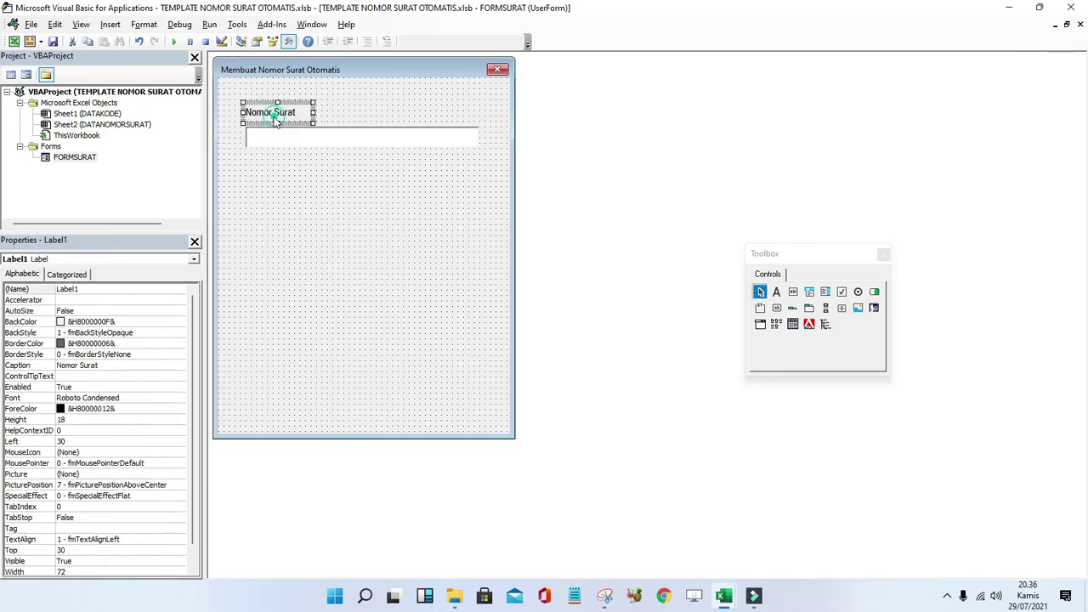
left_click(151, 355)
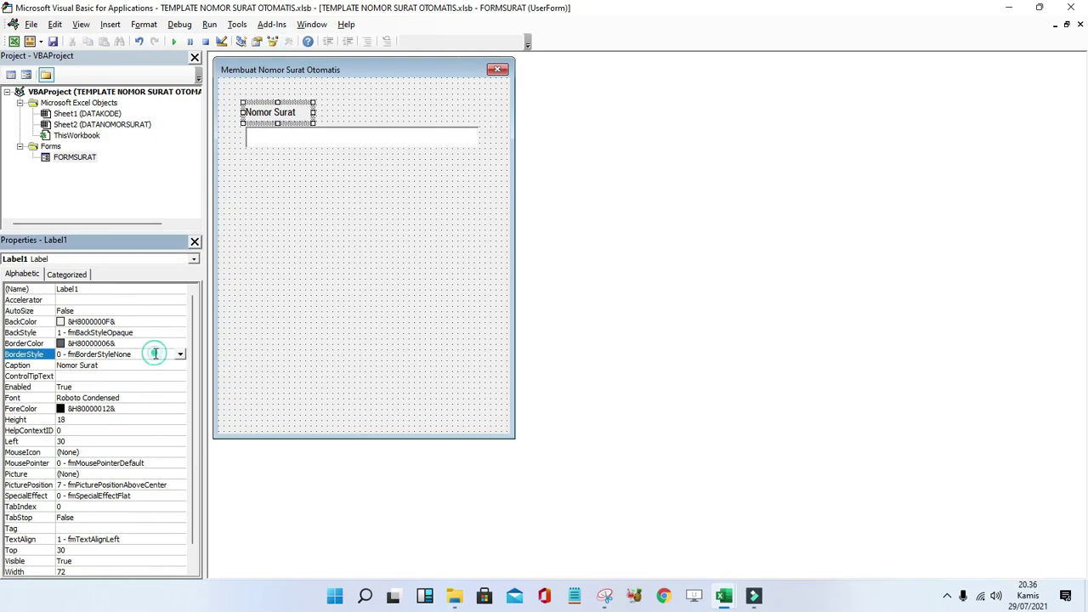
left_click(173, 334)
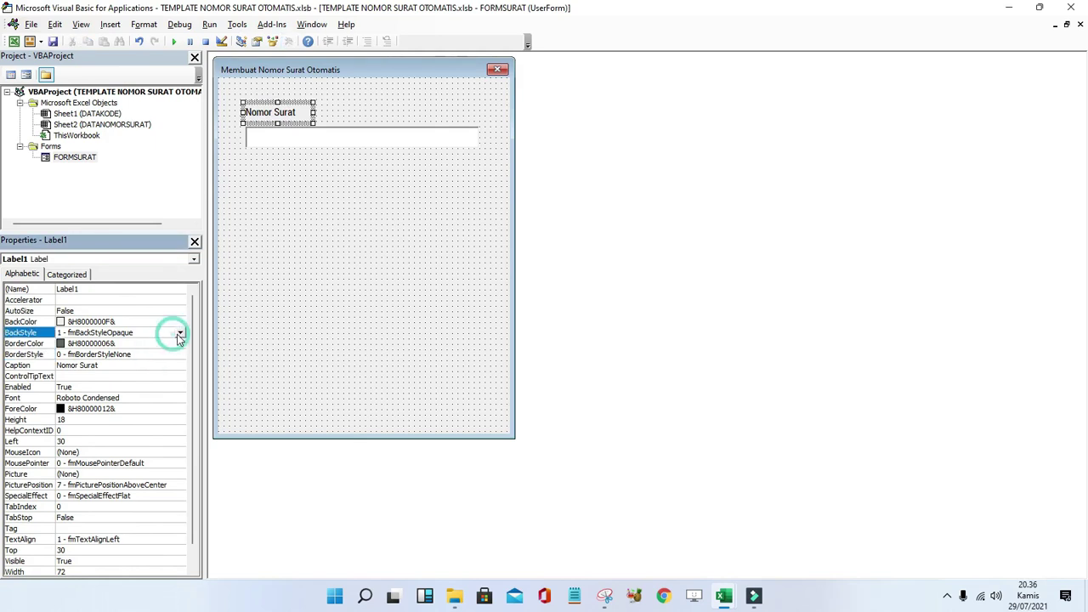
left_click(179, 333)
Give the text box a fmBorderStyleSingle border and a height of 22.
left_click(147, 344)
left_click(306, 199)
left_click(284, 145)
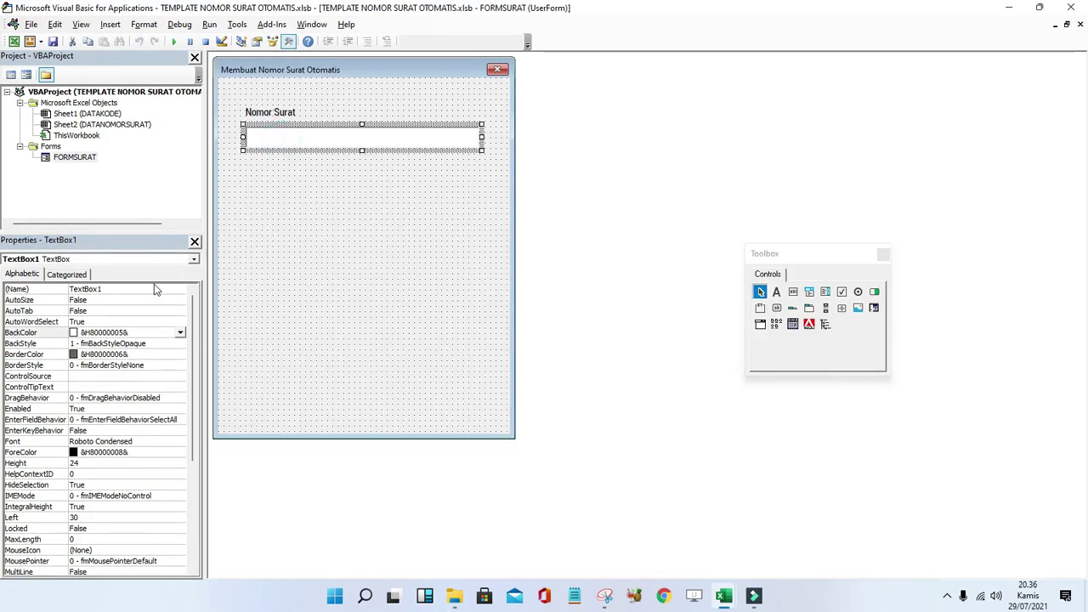
left_click(180, 332)
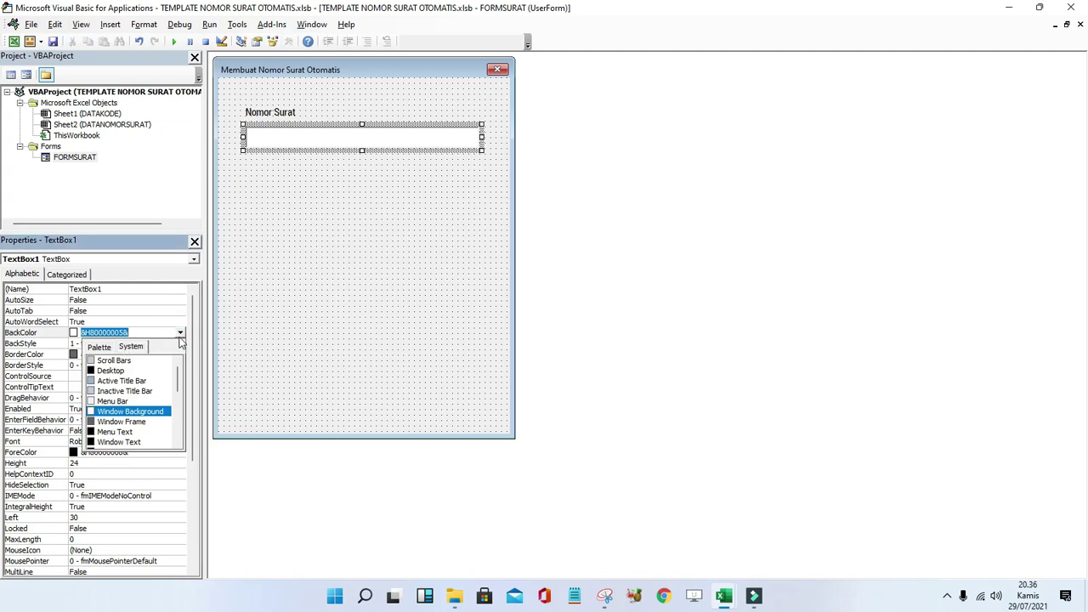
left_click(180, 334)
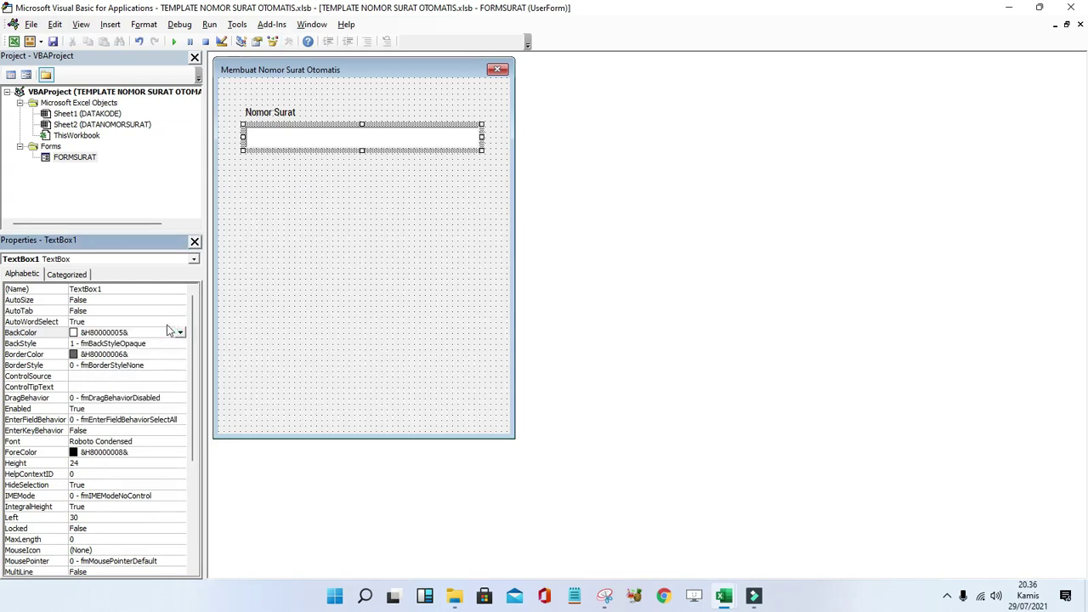
left_click(178, 346)
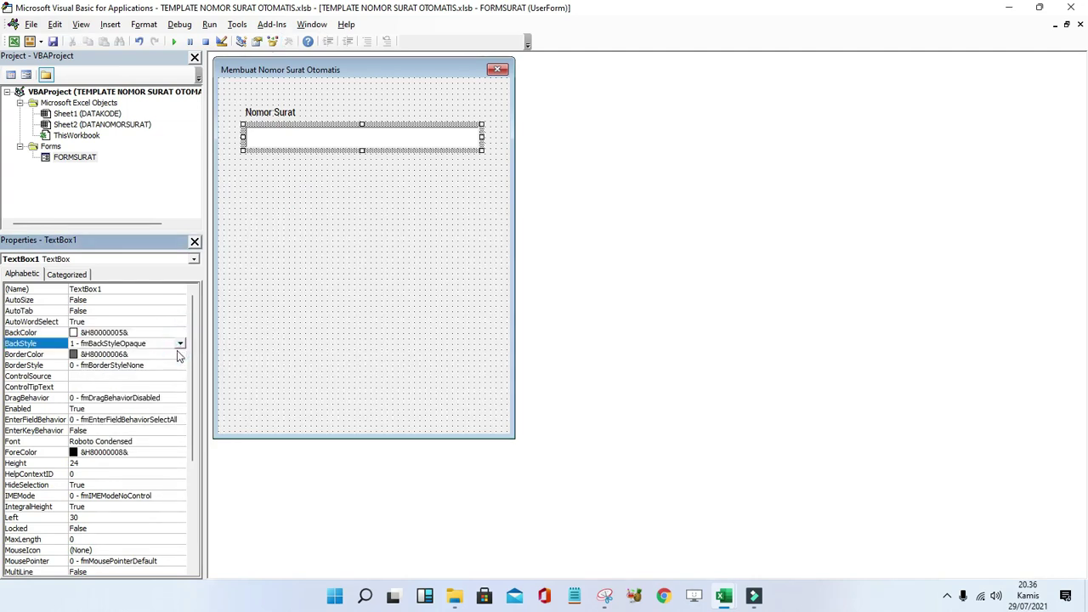
left_click(174, 365)
left_click(181, 366)
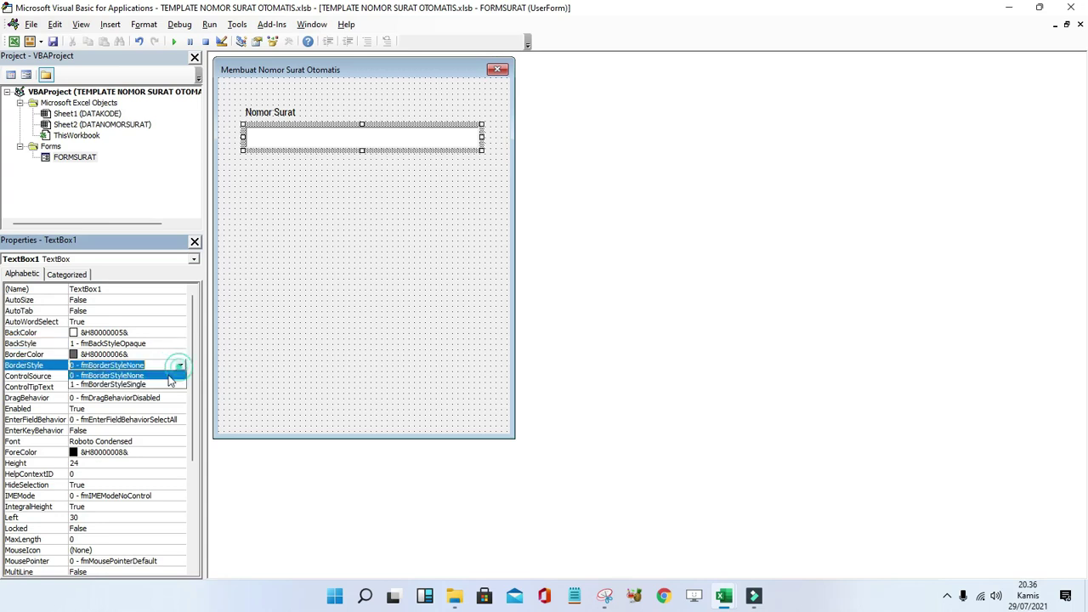
left_click(162, 387)
double_click(85, 464)
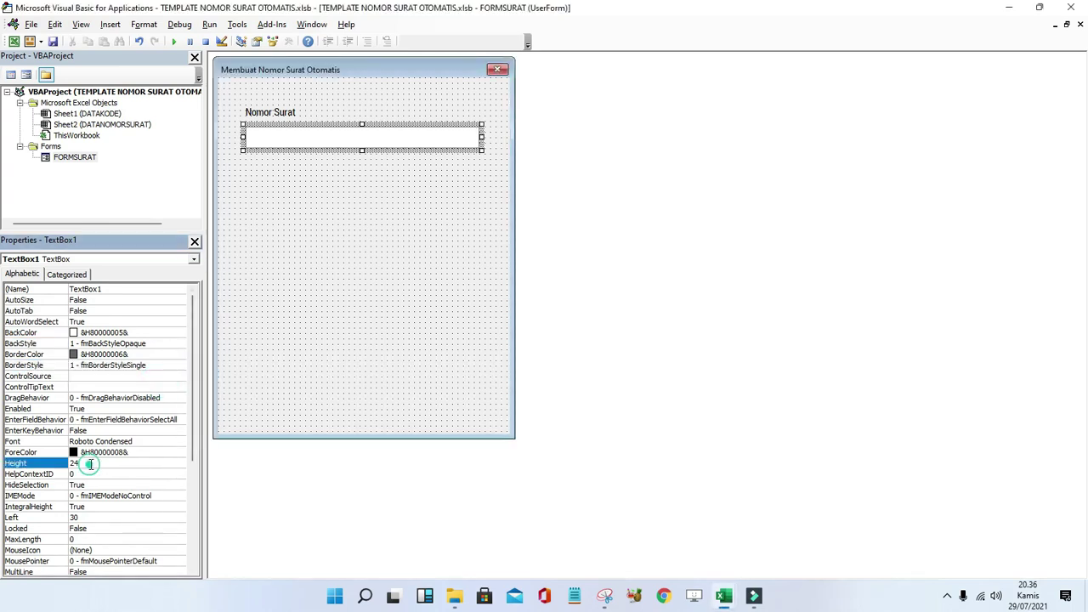
type("22")
key("Return")
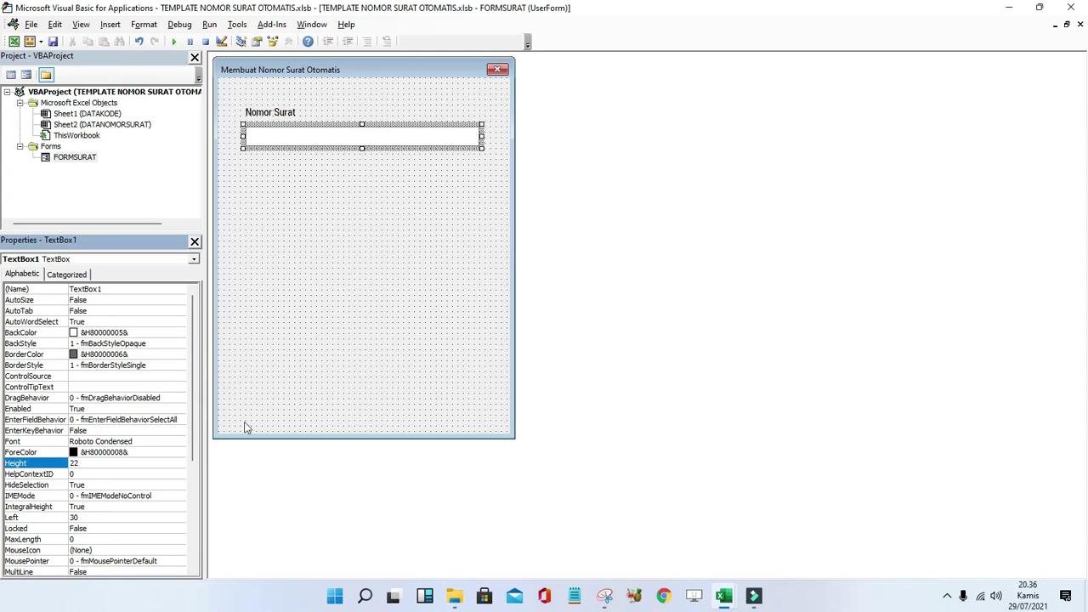
Bring up the full colour grid for the text box's BorderColor.
left_click(369, 213)
left_click(306, 136)
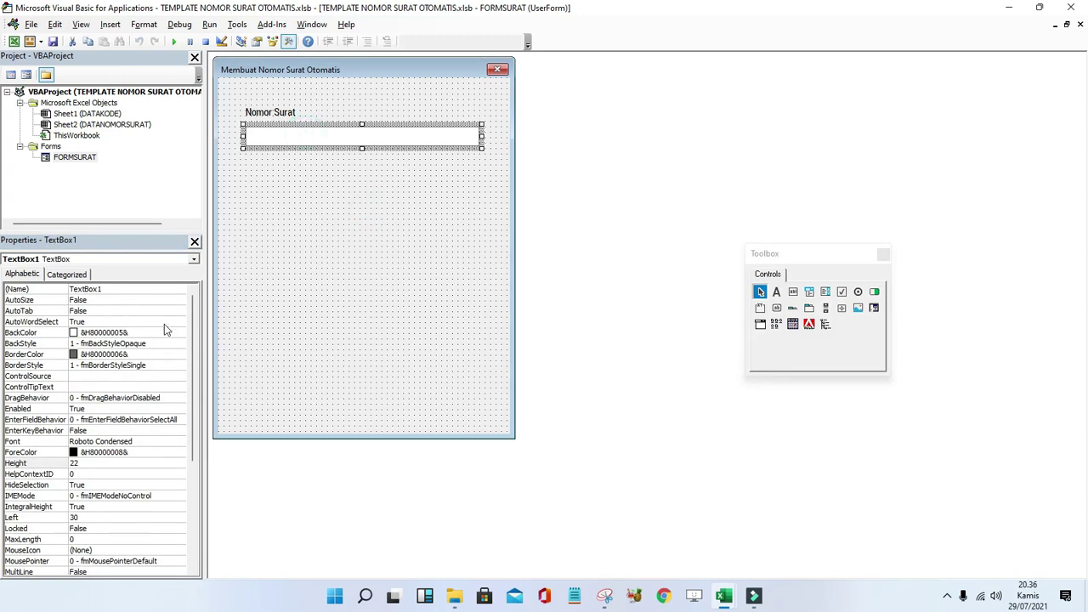
left_click(174, 356)
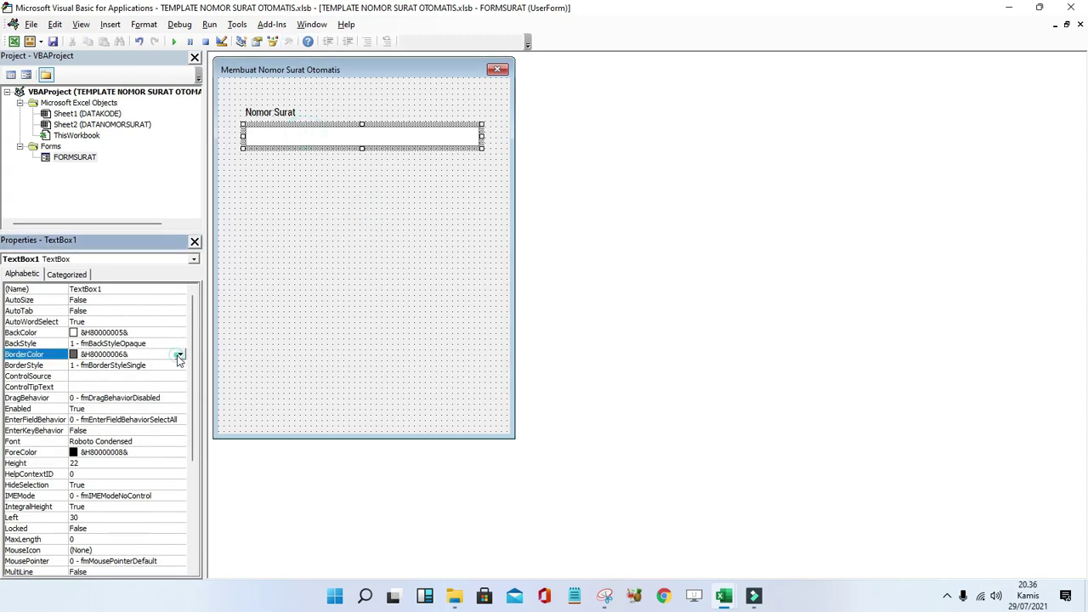
left_click(181, 355)
left_click(98, 368)
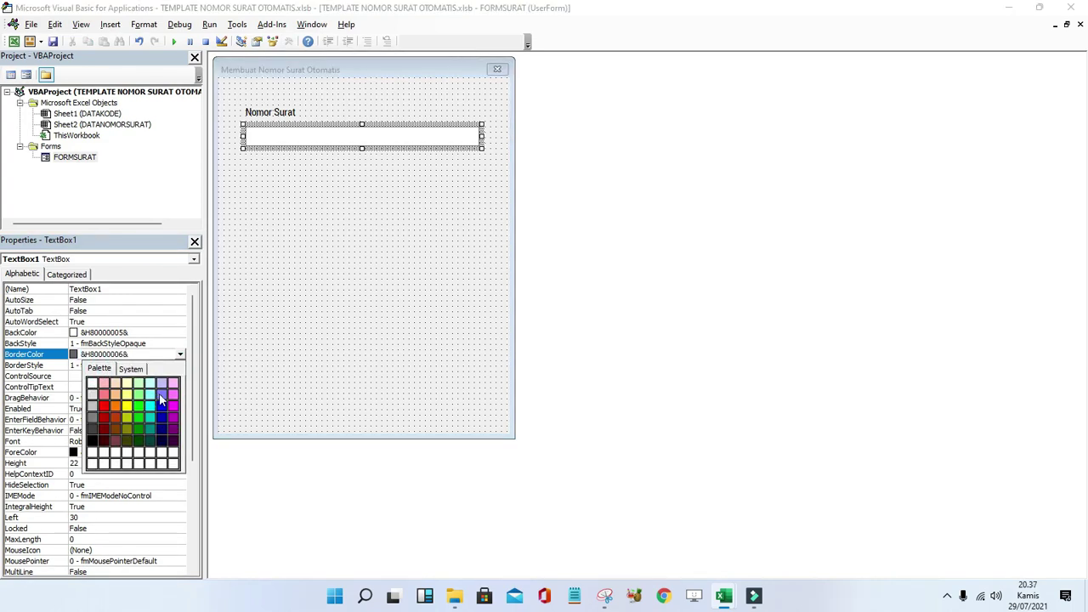
Try two border colours for the text box, previewing the form after each.
left_click(161, 399)
left_click(341, 222)
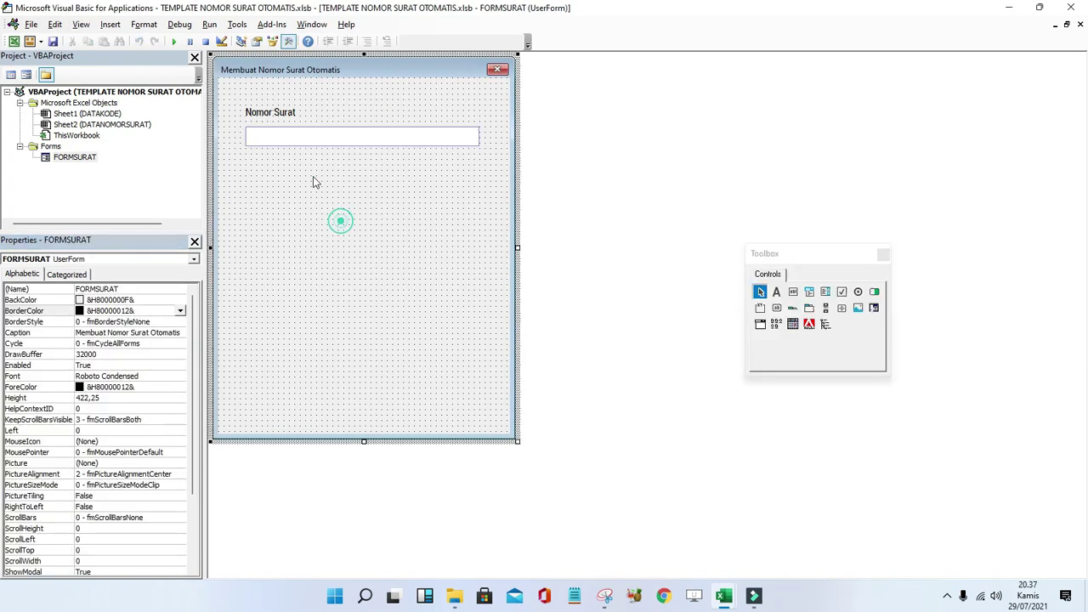
left_click(176, 42)
left_click(679, 110)
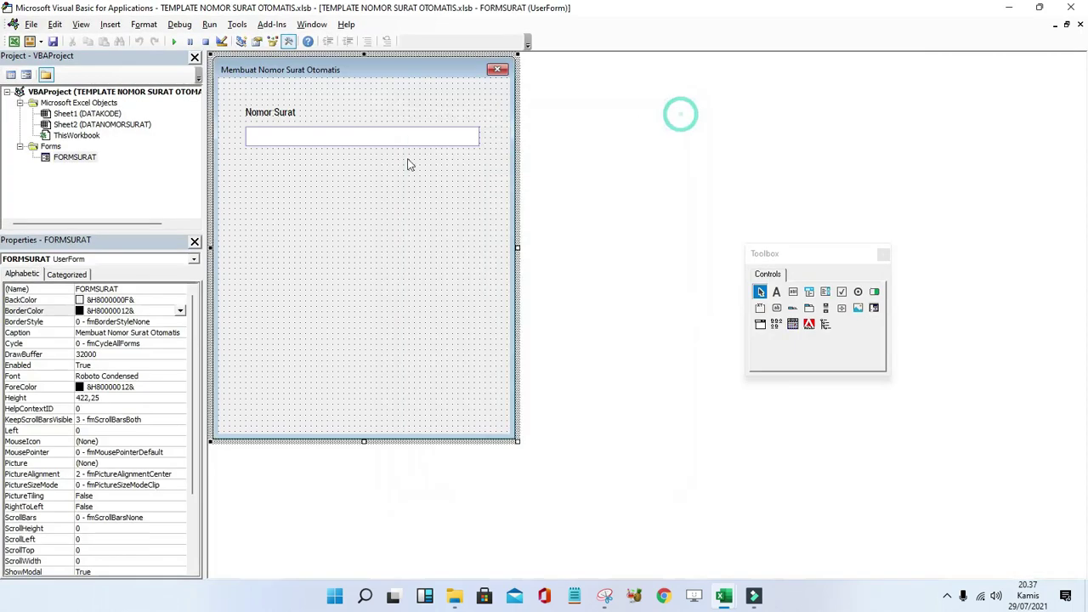
left_click(365, 138)
left_click(178, 357)
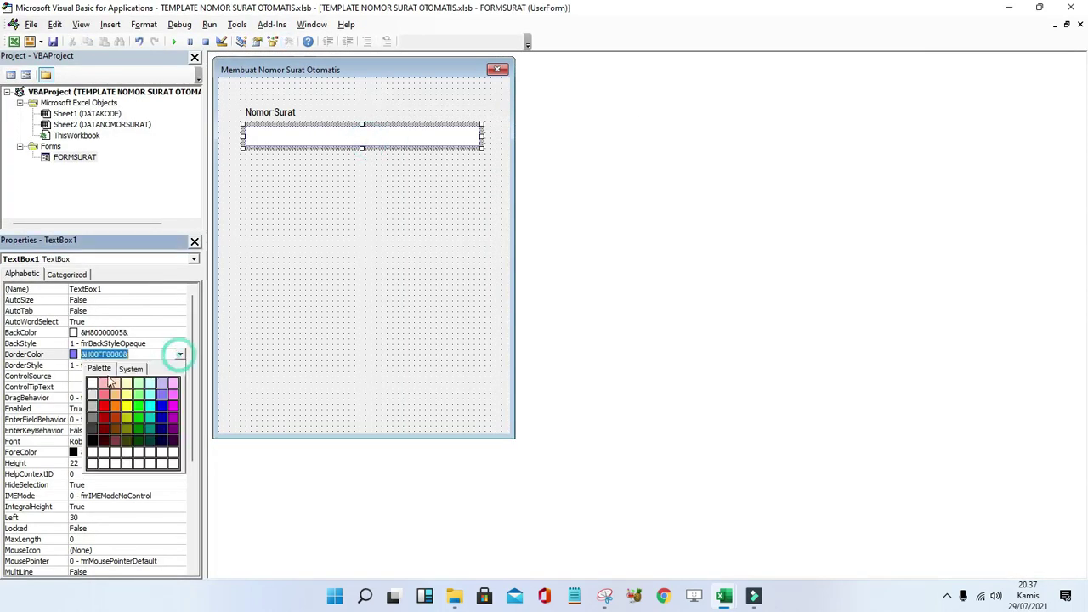
left_click(87, 419)
left_click(336, 216)
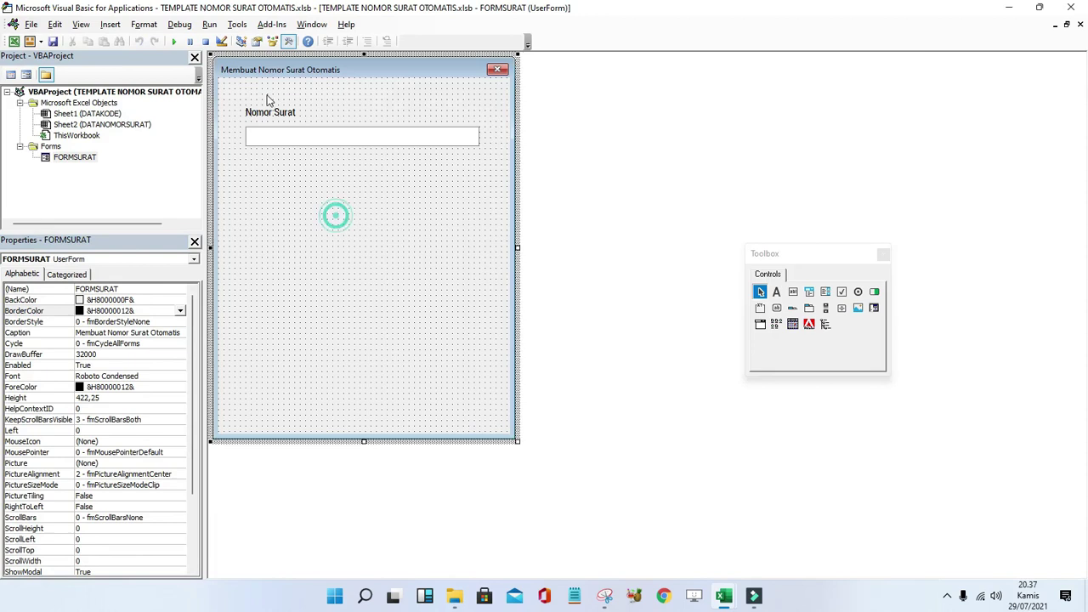
left_click(173, 41)
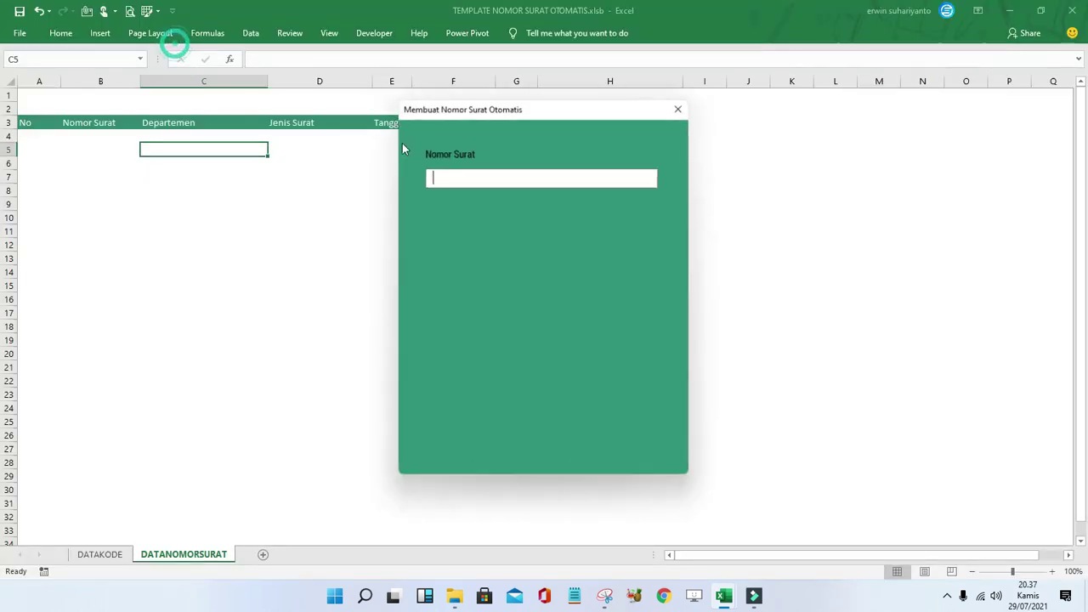
left_click(679, 107)
Make the Nomor Surat label text white and preview the form to confirm.
left_click(259, 114)
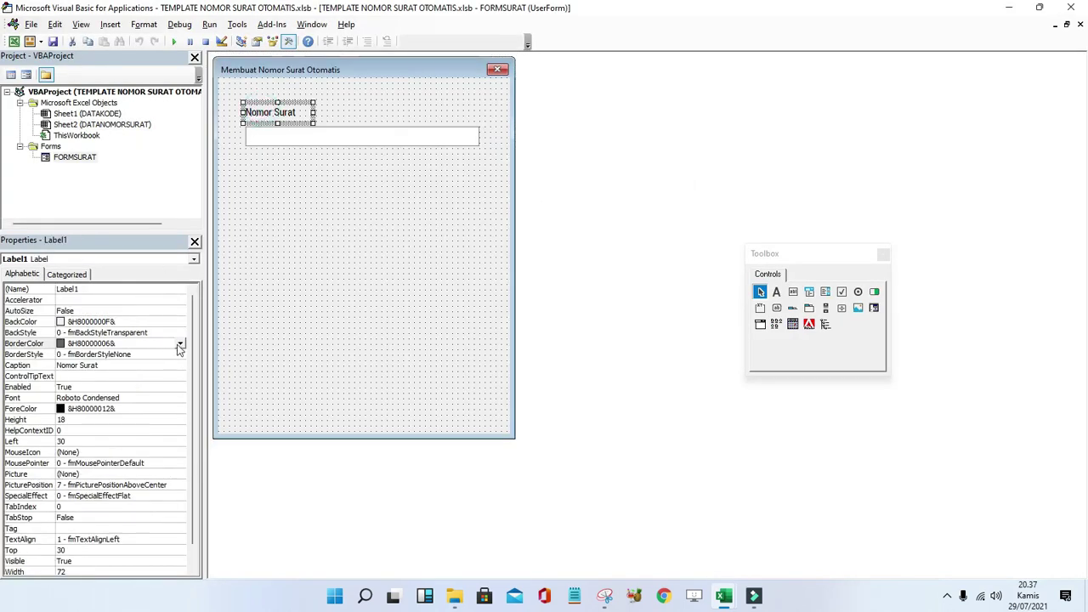
left_click(151, 409)
left_click(181, 409)
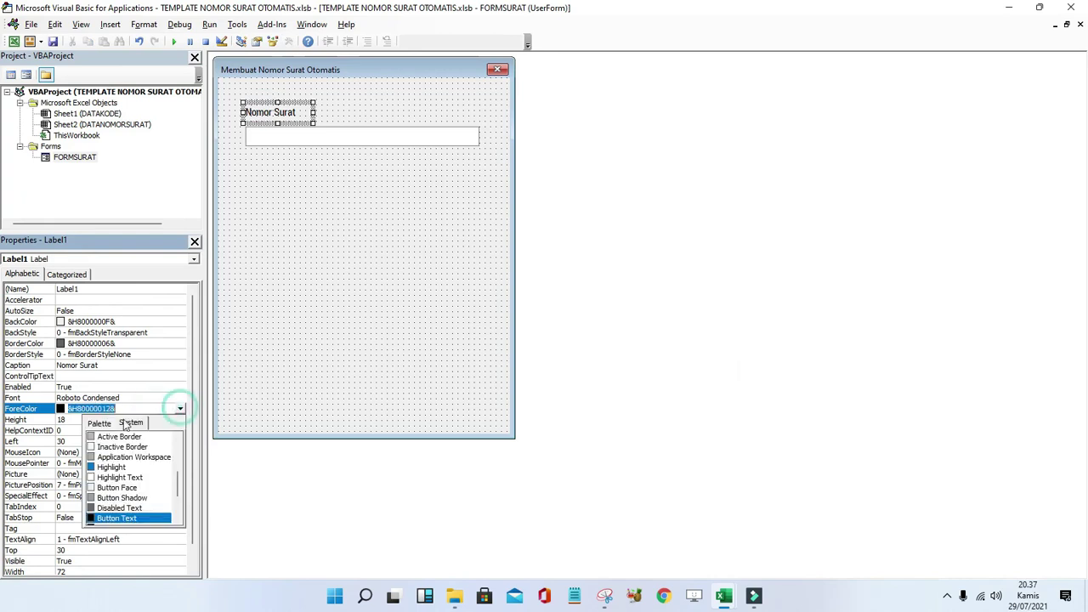
left_click(98, 422)
left_click(91, 437)
left_click(299, 263)
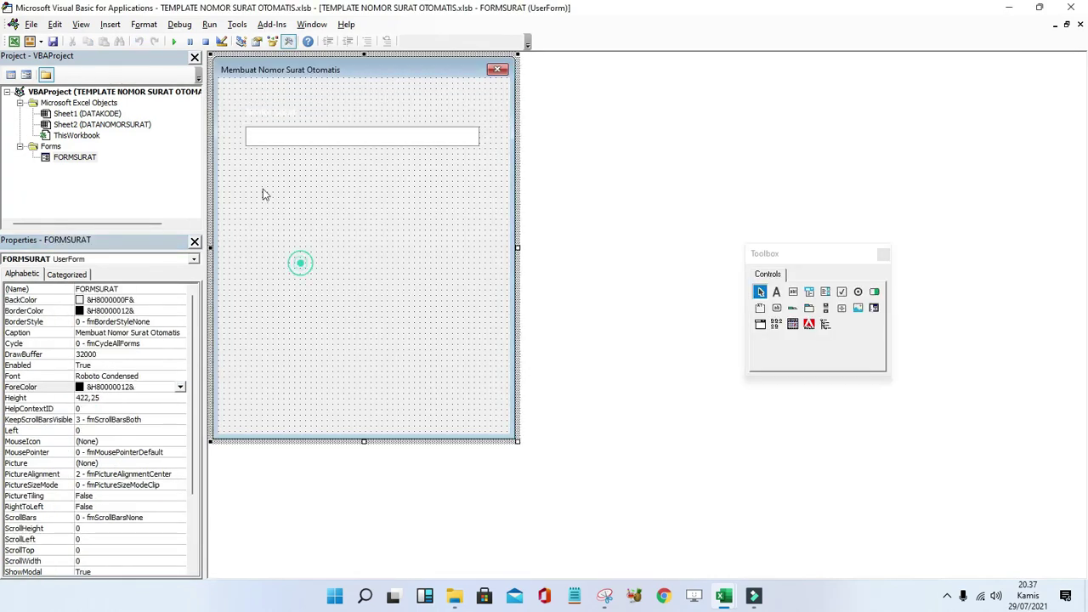
left_click(173, 41)
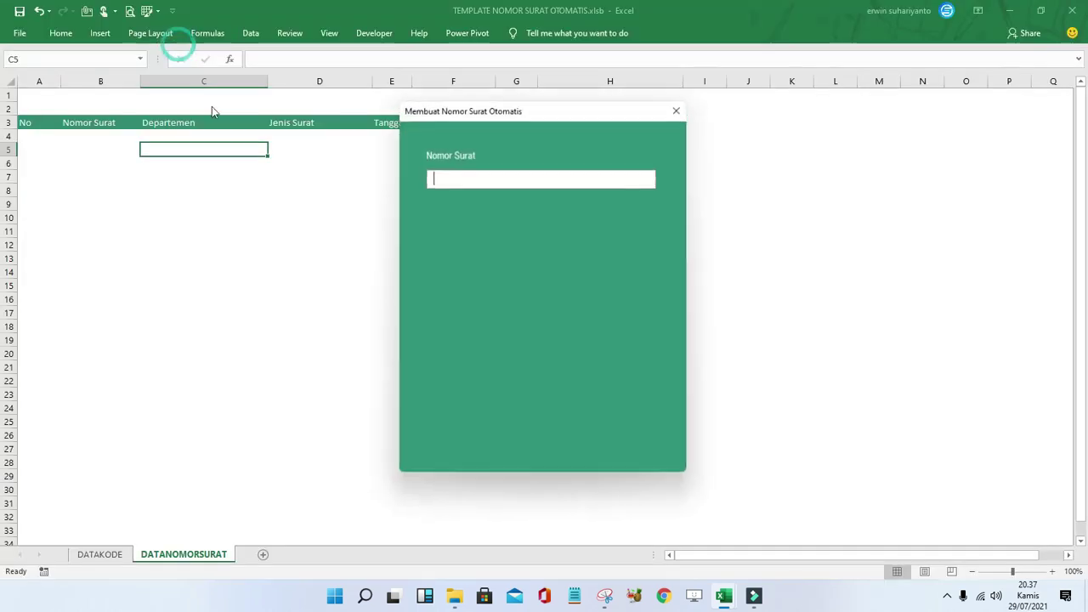
left_click(668, 112)
left_click(274, 107)
left_click(273, 171)
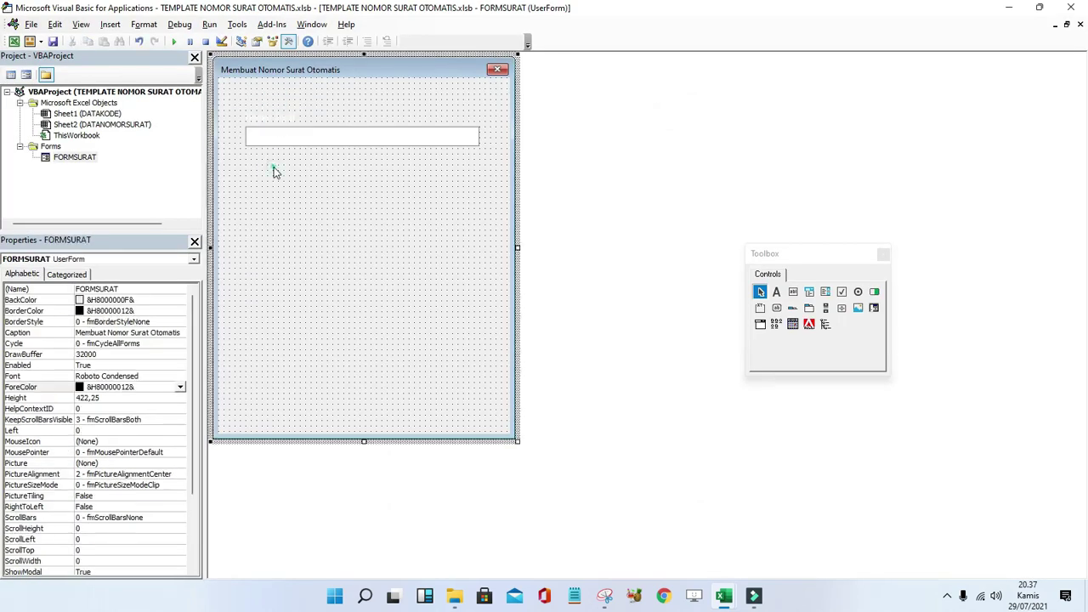
left_click(174, 41)
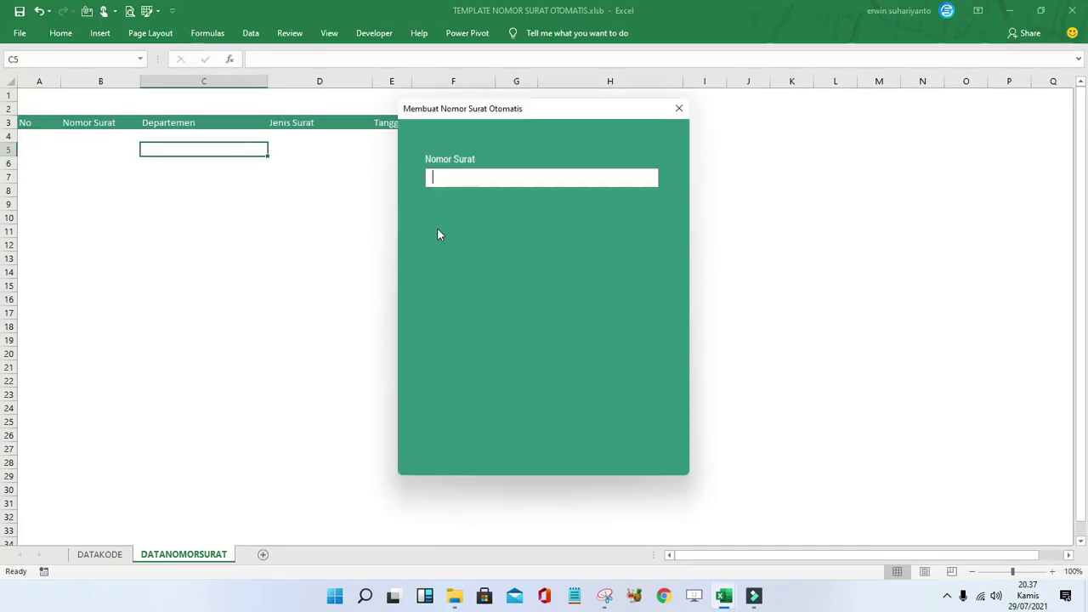
left_click(679, 110)
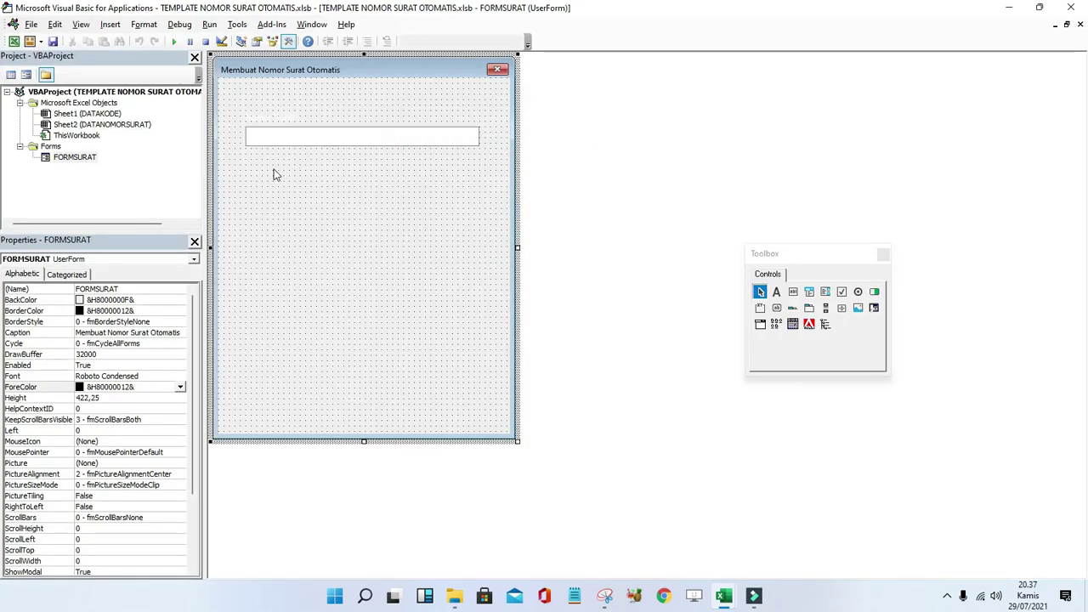
Copy the Nomor Surat label, caption the copy 'Departemen', and place it below the text box.
left_click(265, 119)
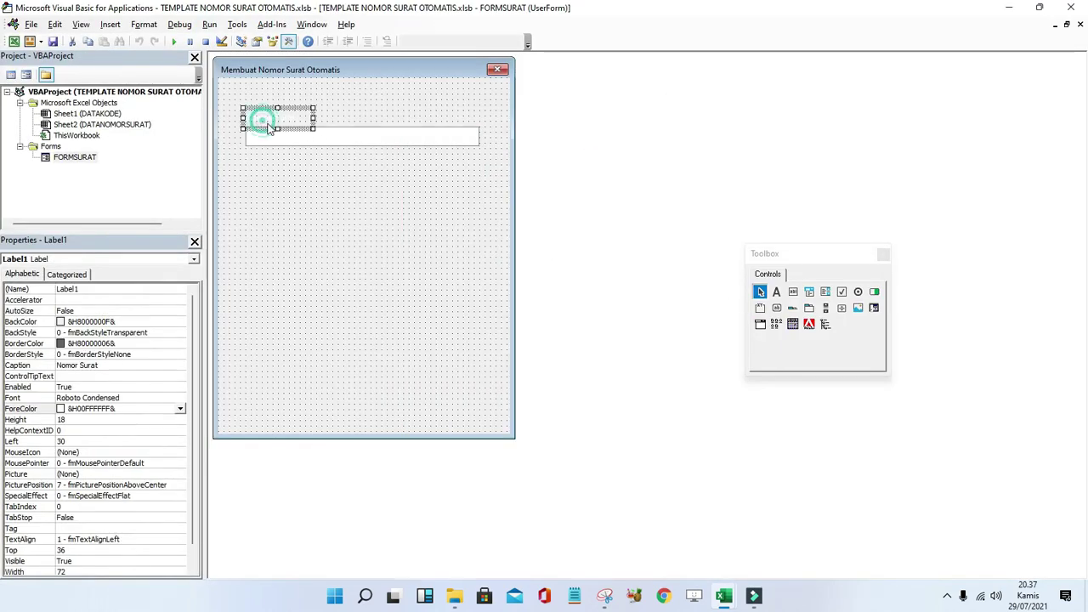
mouse_move(270, 126)
left_mouse_down()
mouse_move(349, 240)
mouse_move(398, 254)
left_mouse_up()
left_click(349, 255)
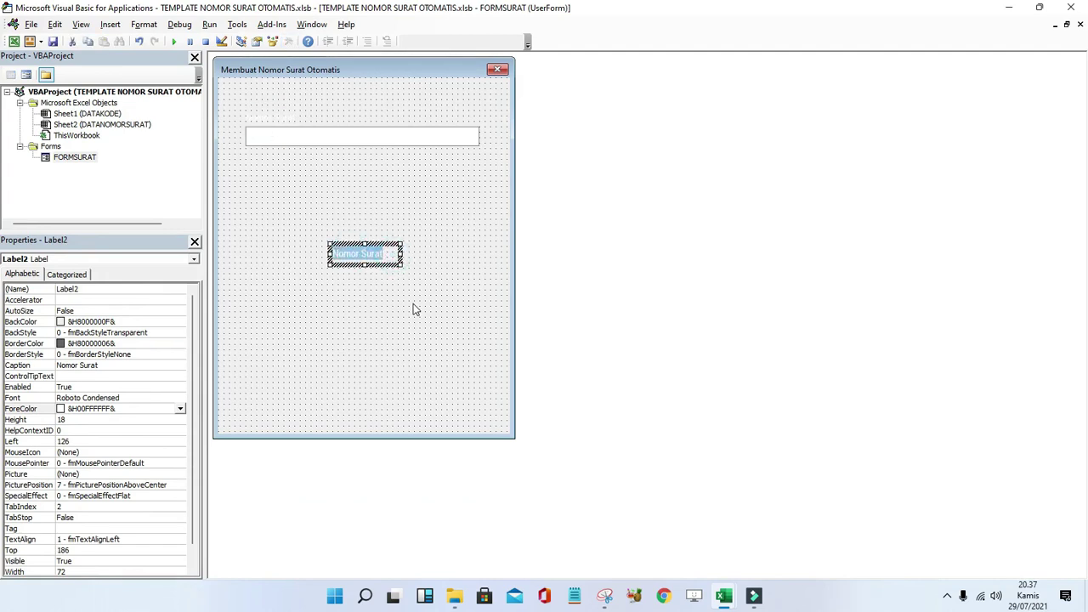
type("Departemen")
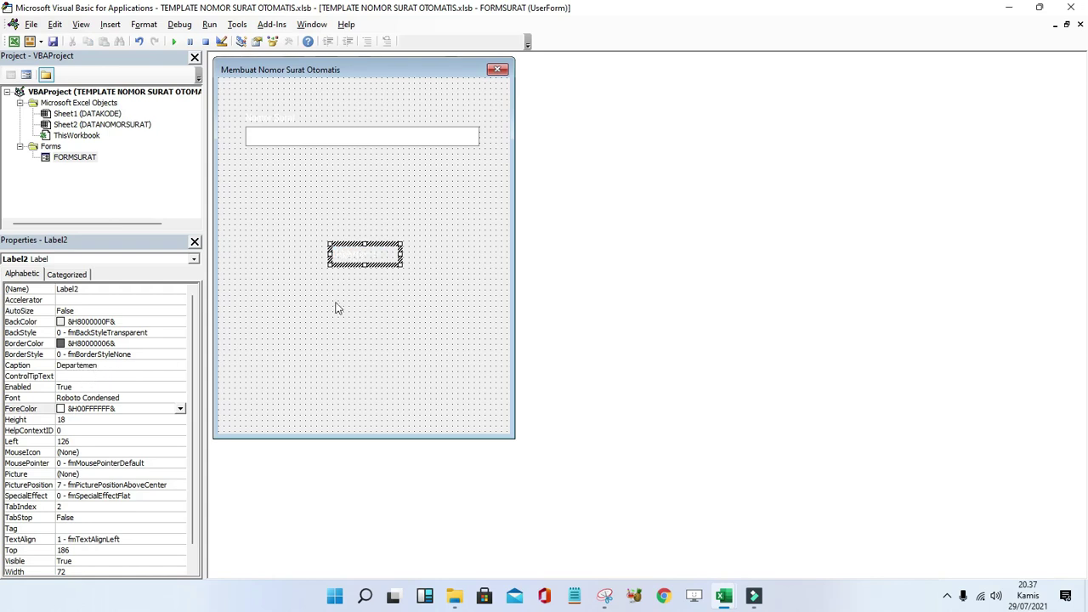
left_click(374, 265)
mouse_move(371, 253)
left_mouse_down()
mouse_move(315, 214)
mouse_move(288, 165)
left_mouse_up()
Set the form's background colour to dark grey (&H00808080&) from the palette.
left_click(285, 204)
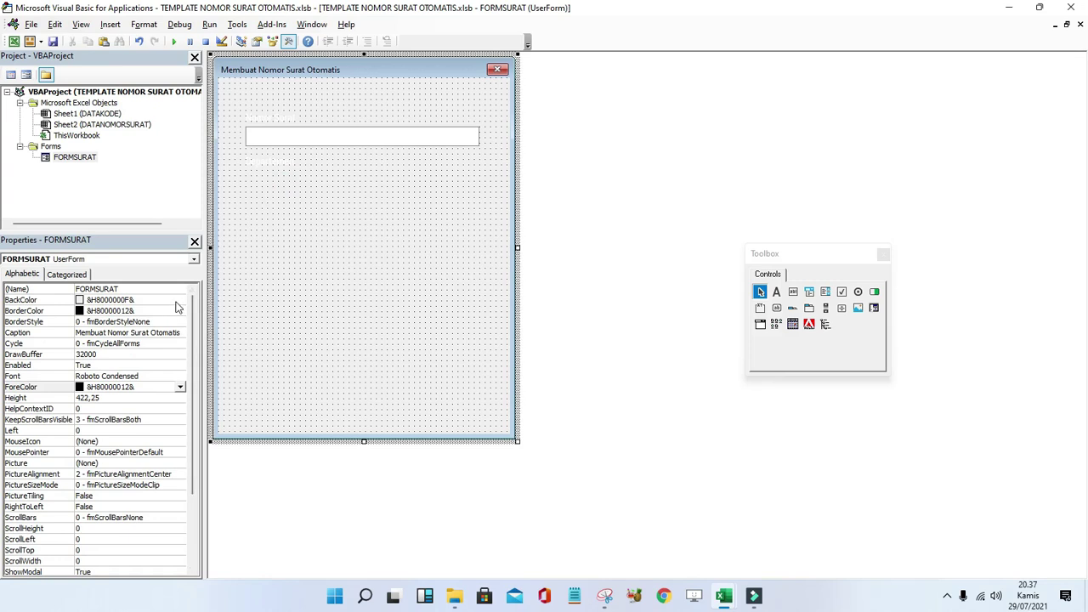
left_click(242, 199)
left_click(177, 304)
left_click(180, 300)
left_click(98, 313)
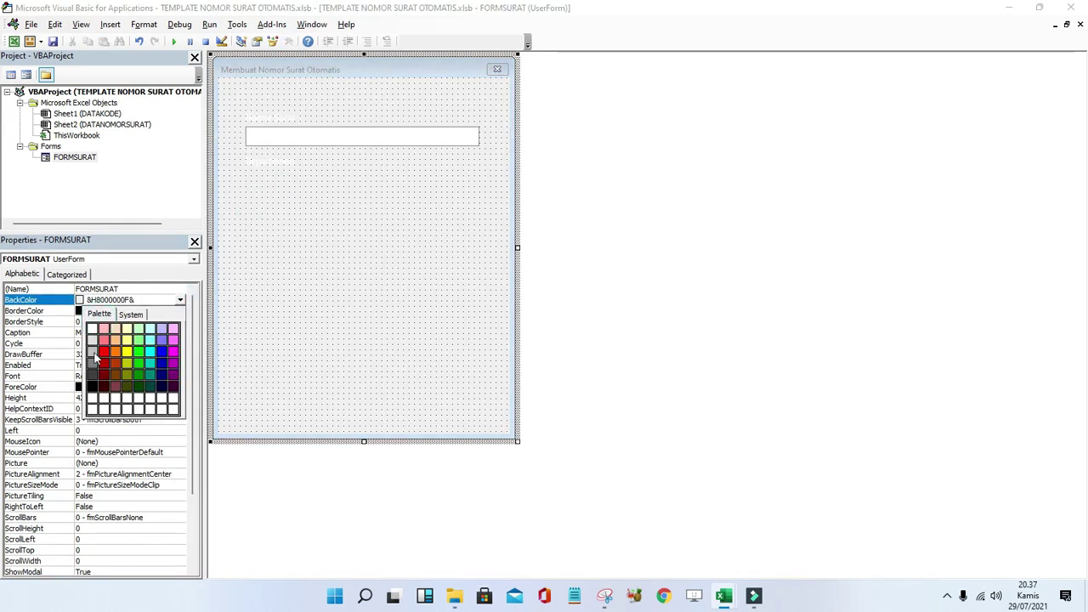
left_click(95, 363)
left_click(260, 253)
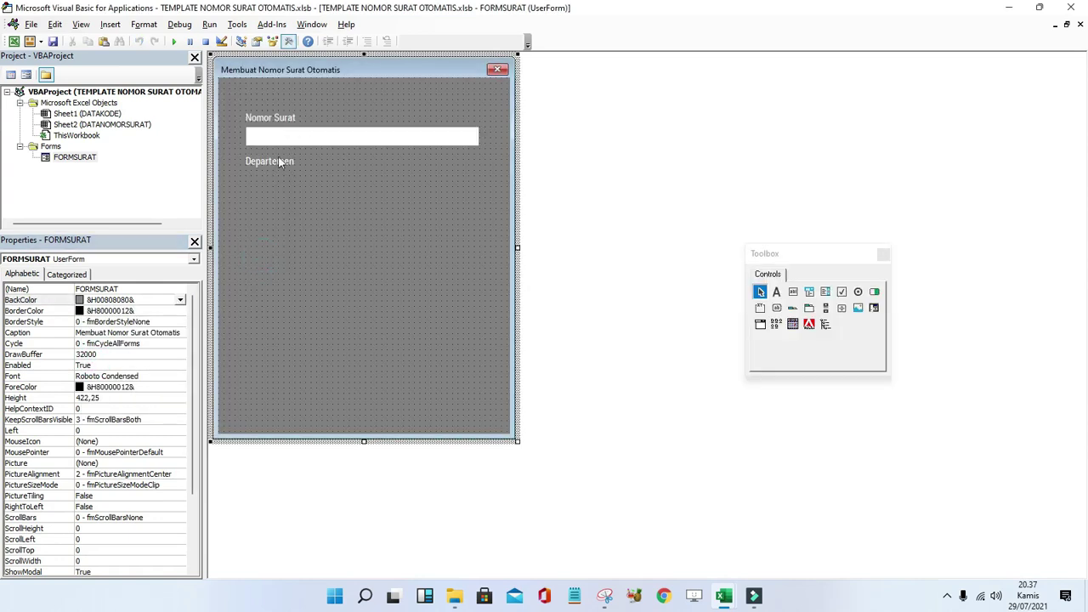
left_click(278, 161)
left_click(278, 210)
left_click(809, 291)
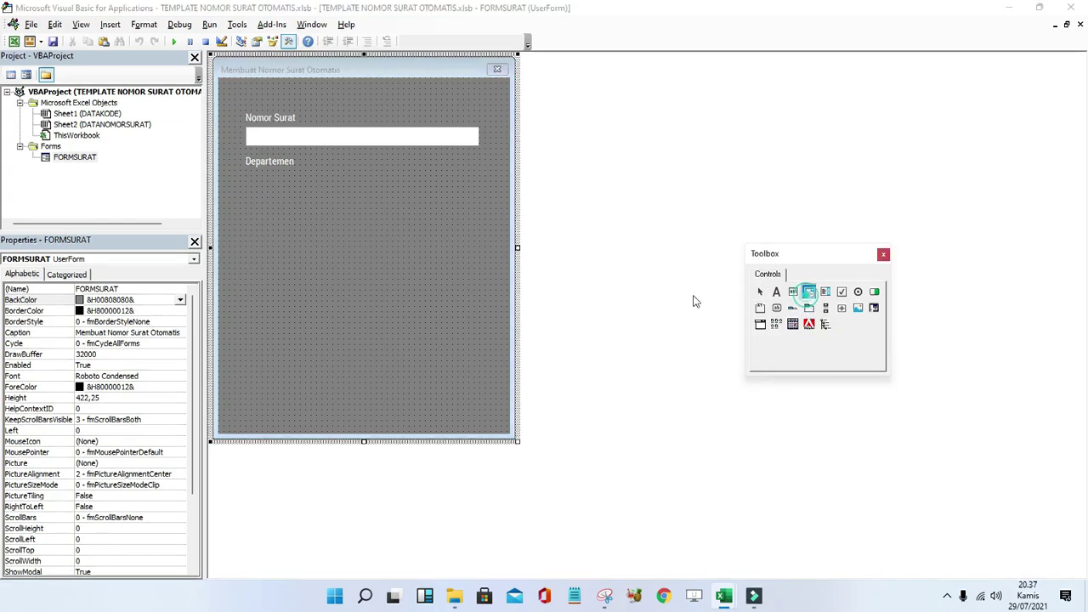
Draw a combo box under the Departemen label and give the form a light grey background.
left_click_drag(243, 175, 481, 200)
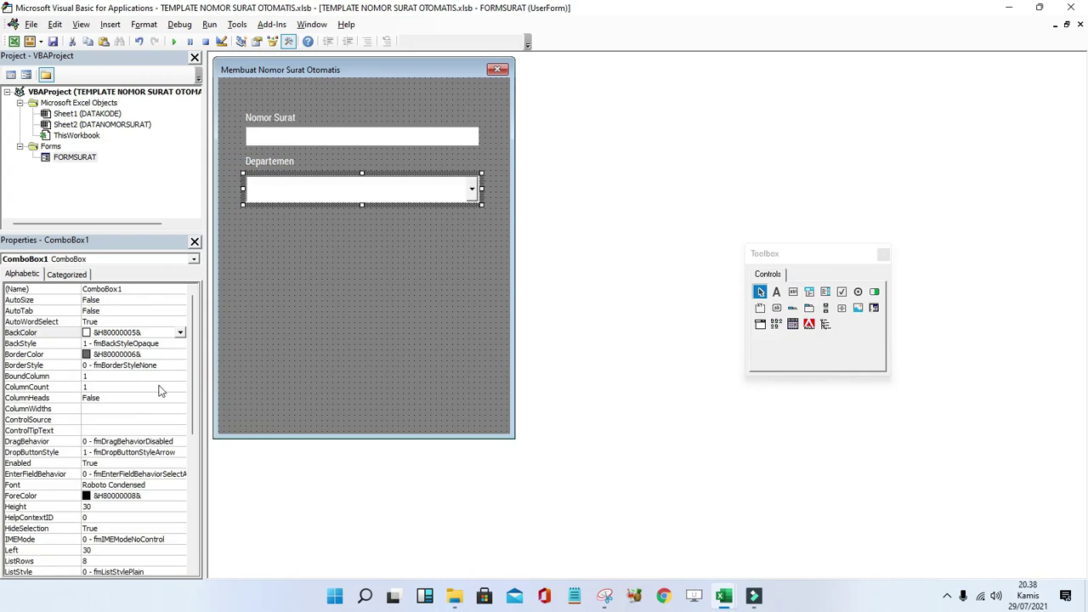
left_click(309, 304)
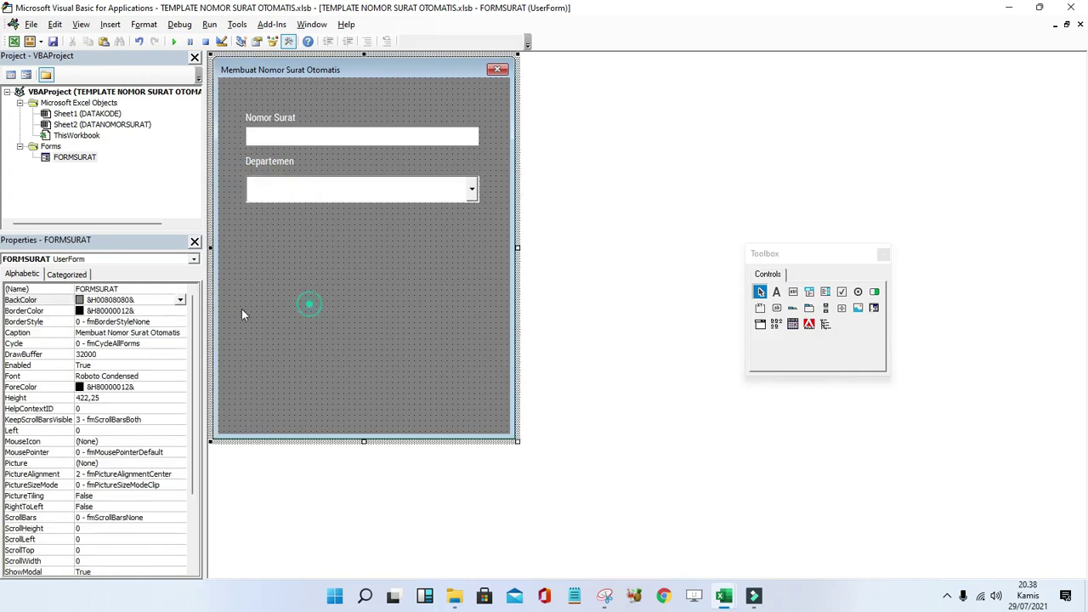
left_click(183, 302)
left_click(91, 349)
left_click(388, 245)
Set the new combo box's Height to 22.
left_click(350, 189)
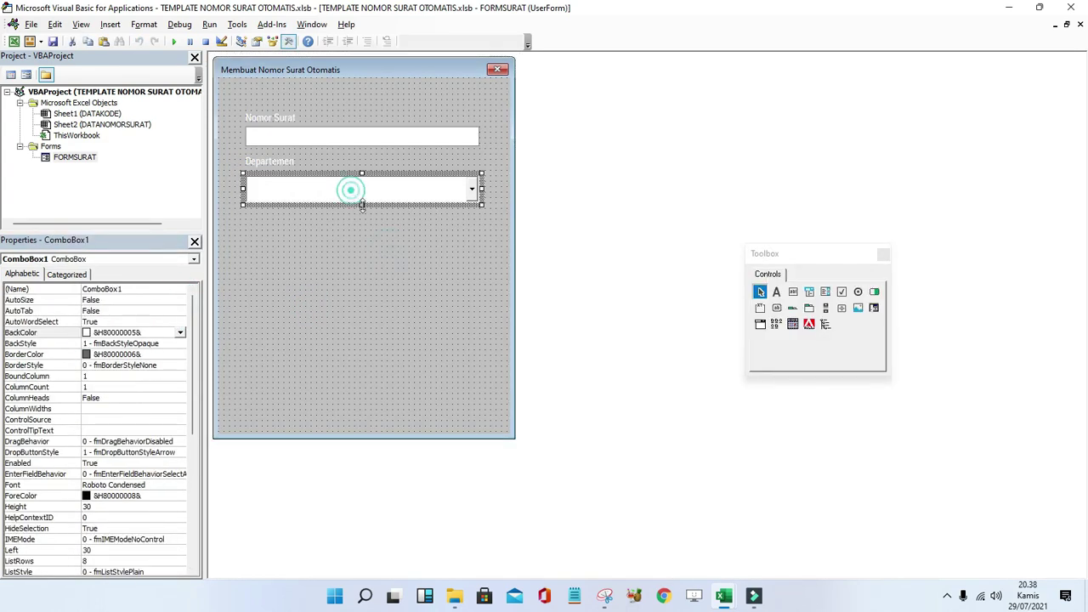
double_click(100, 507)
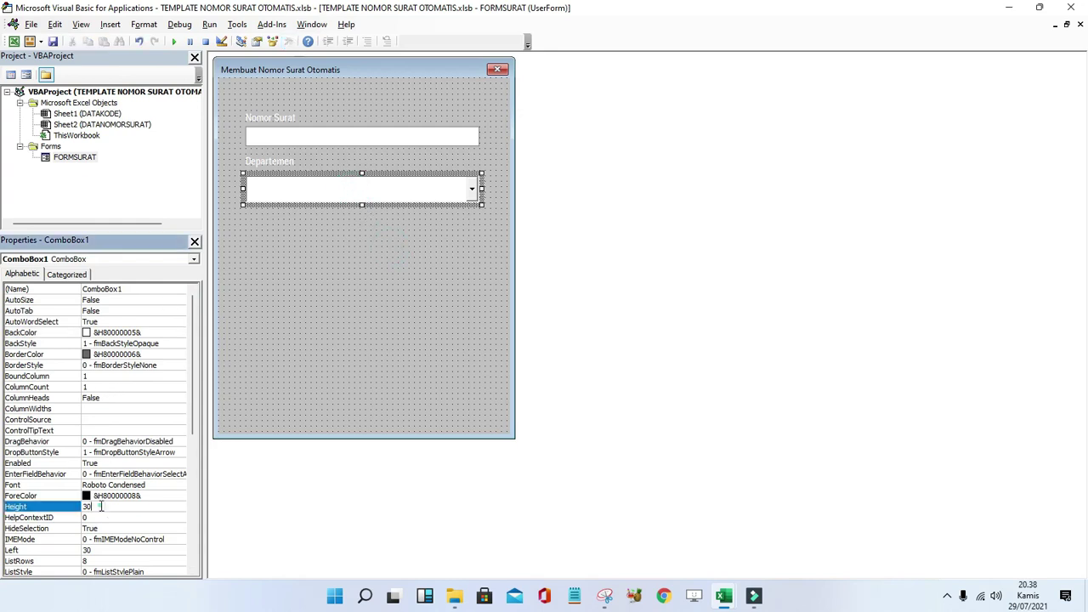
type("22")
key("Return")
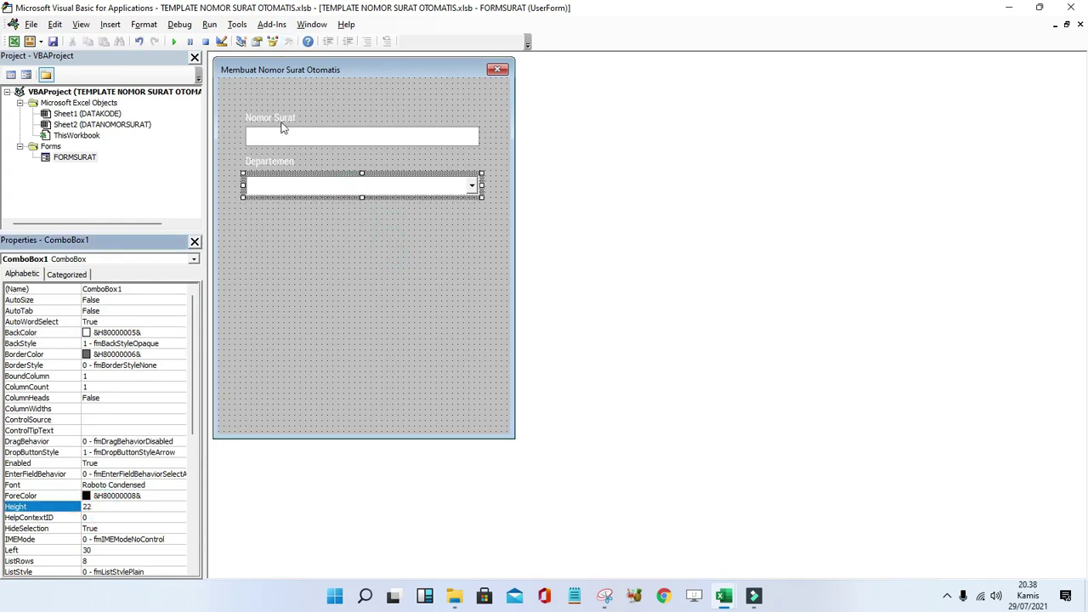
left_click(294, 231)
Give the combo box a single-line border (fmBorderStyleSingle) with a grey border colour.
left_click(280, 185)
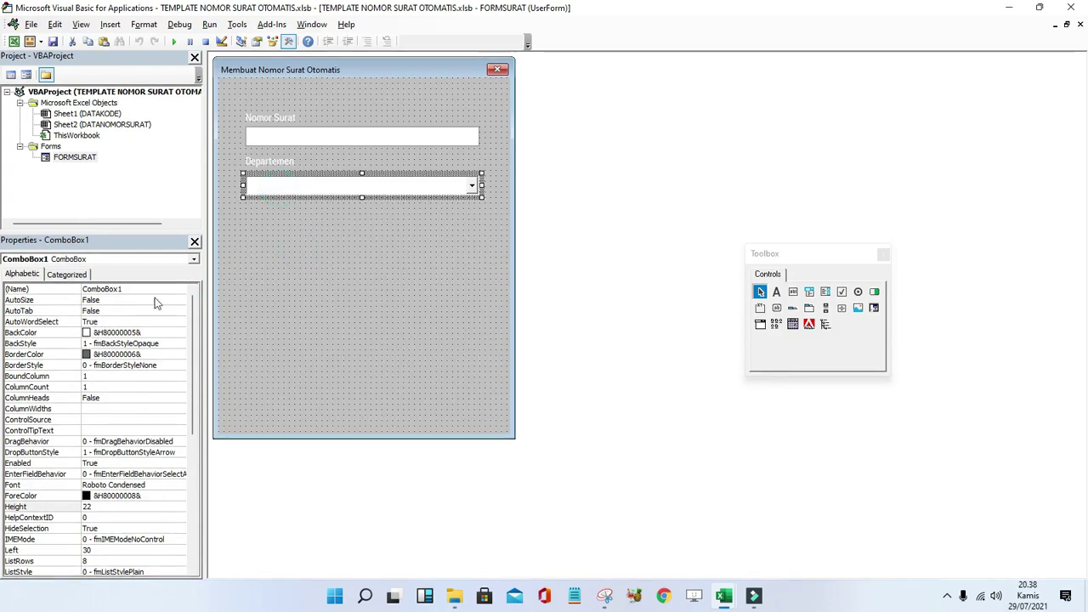
left_click(170, 366)
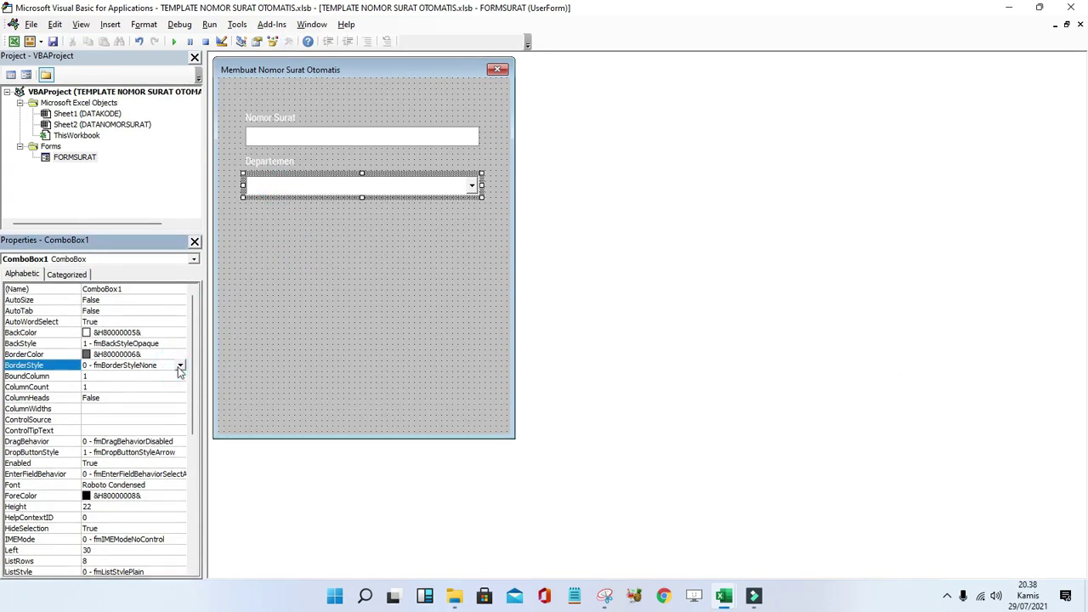
left_click(180, 366)
left_click(150, 379)
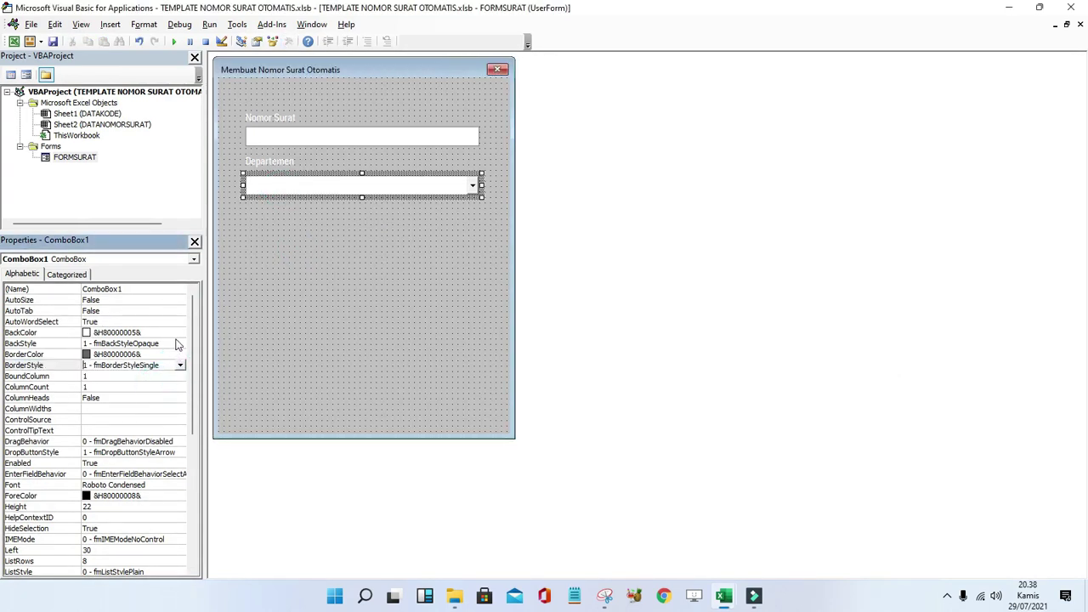
left_click(175, 354)
left_click(179, 355)
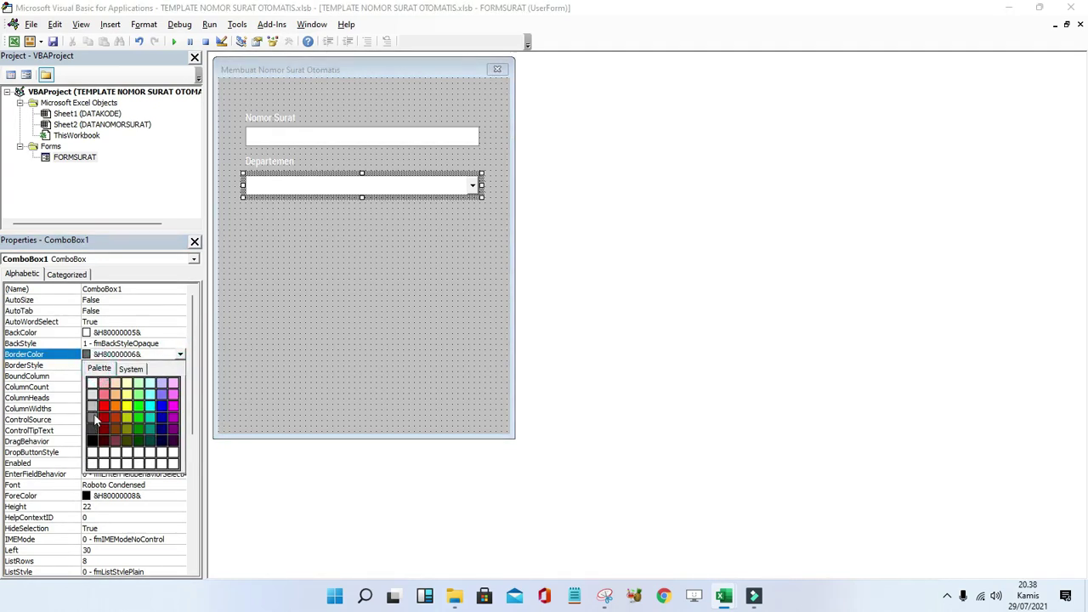
left_click(93, 413)
left_click(334, 260)
Test-run the form to preview it over Excel, then close the preview.
left_click(176, 41)
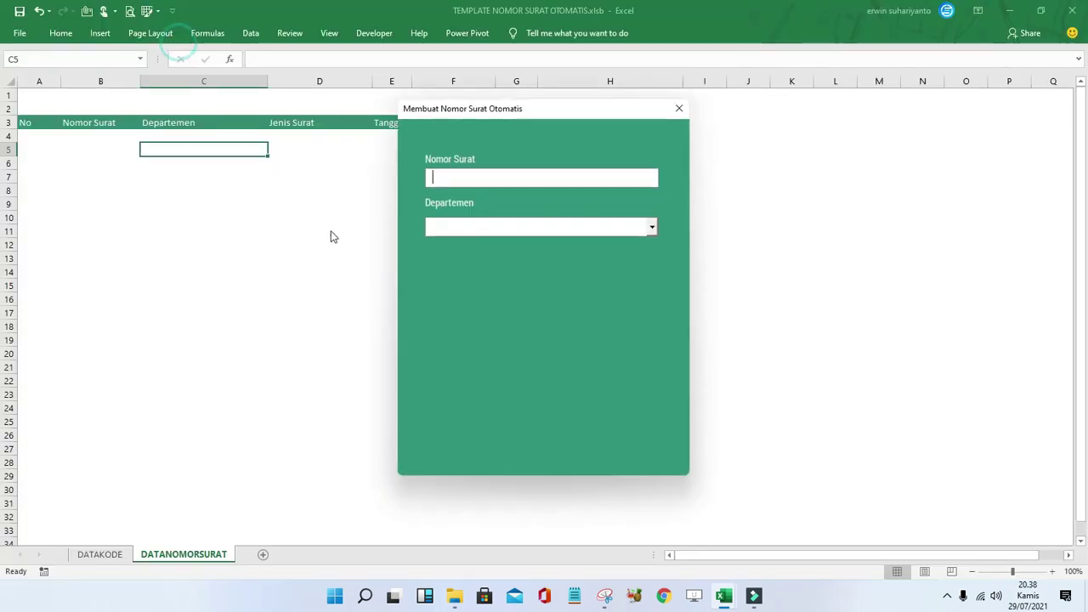
left_click(679, 111)
left_click(273, 163)
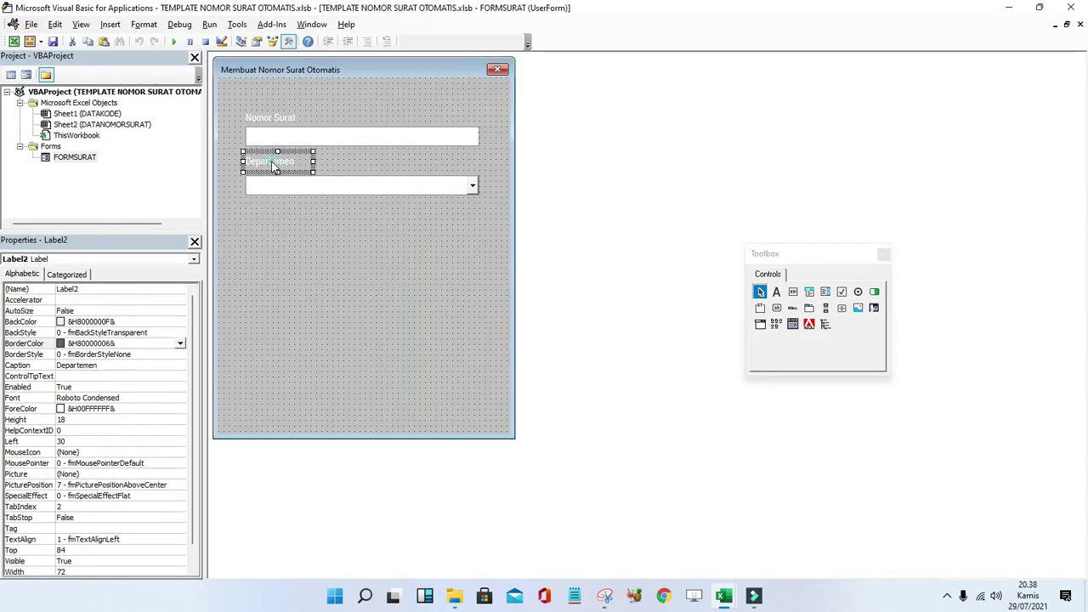
left_click(275, 215)
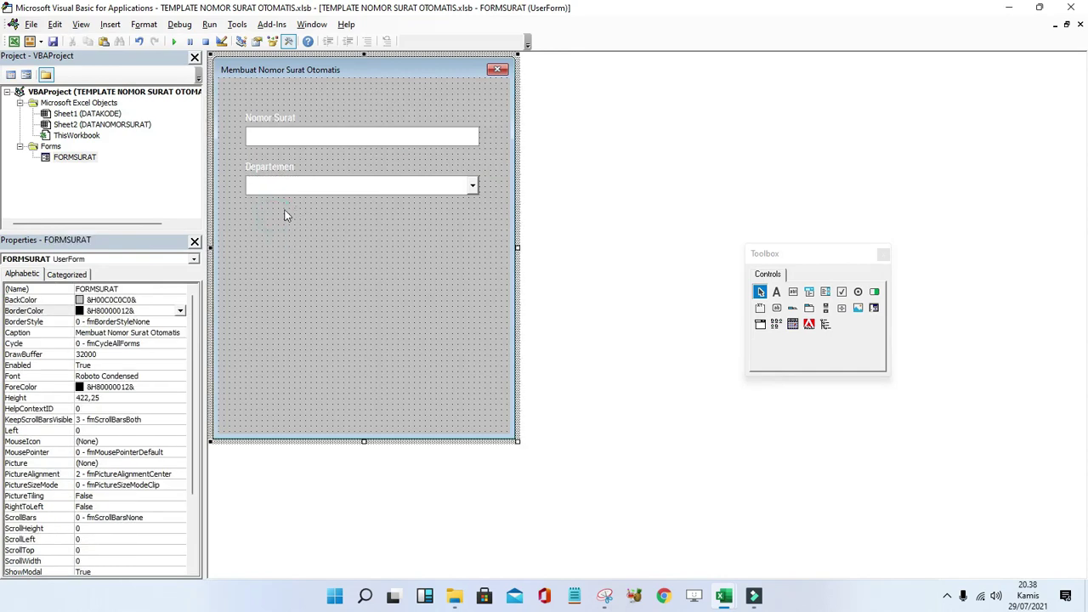
left_click(258, 223)
Copy the Departemen label and combo box and place the copy just below them.
left_click_drag(265, 174, 266, 173)
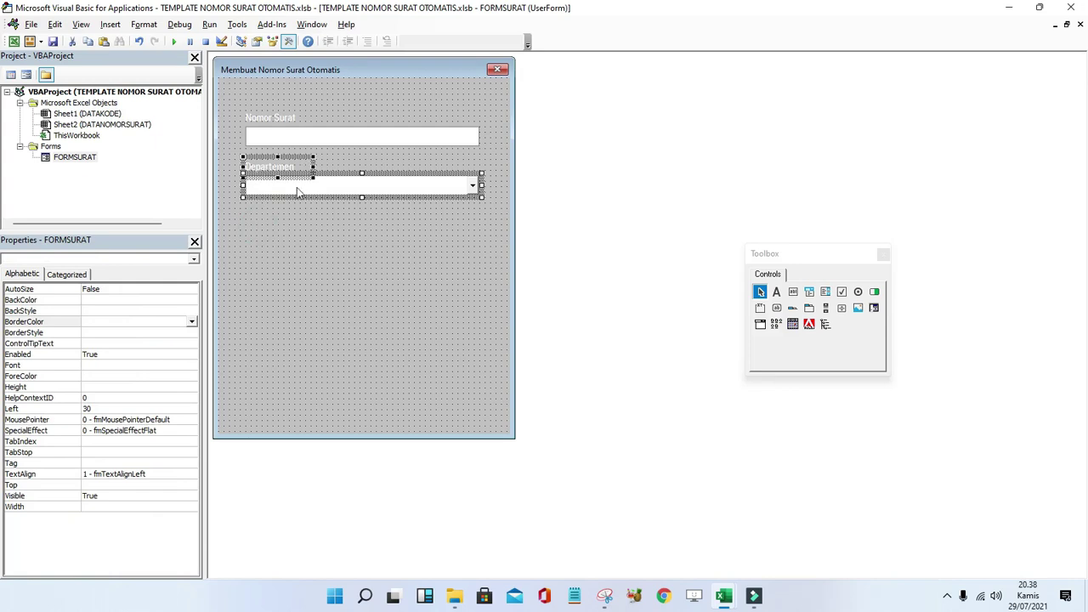
key("ctrl+c")
key("ctrl+v")
left_click_drag(341, 260, 341, 228)
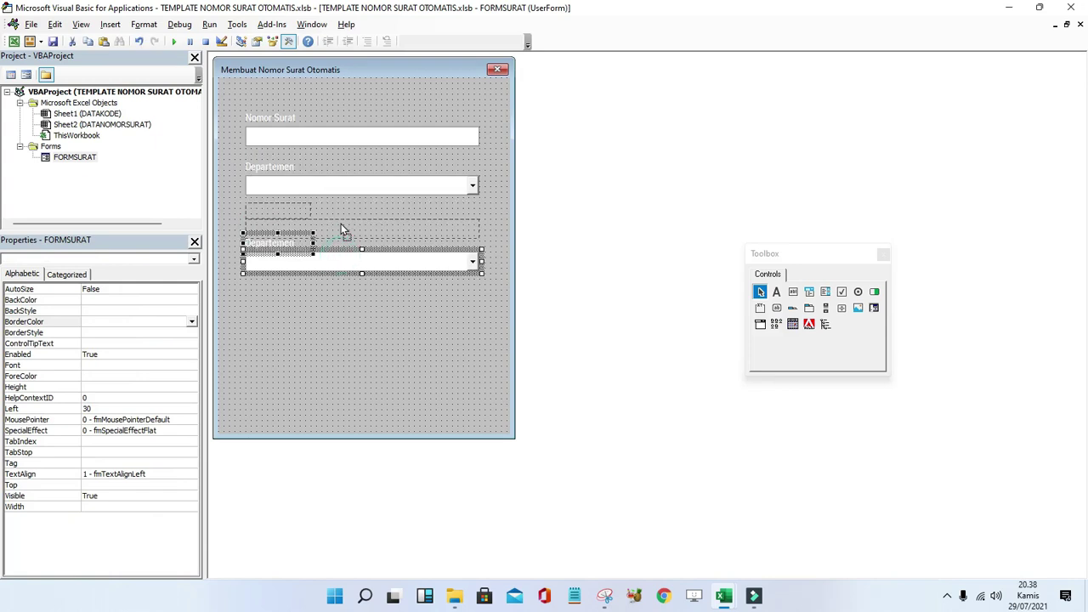
left_click(298, 277)
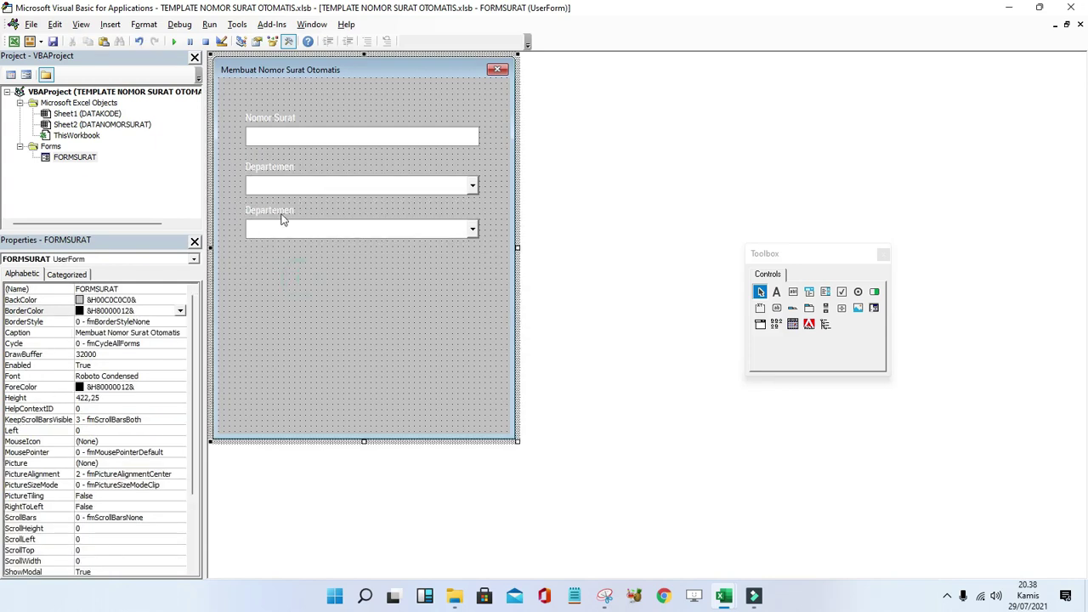
mouse_move(233, 166)
left_mouse_down()
mouse_move(274, 186)
mouse_move(306, 234)
mouse_move(311, 219)
left_mouse_up()
left_click(298, 266)
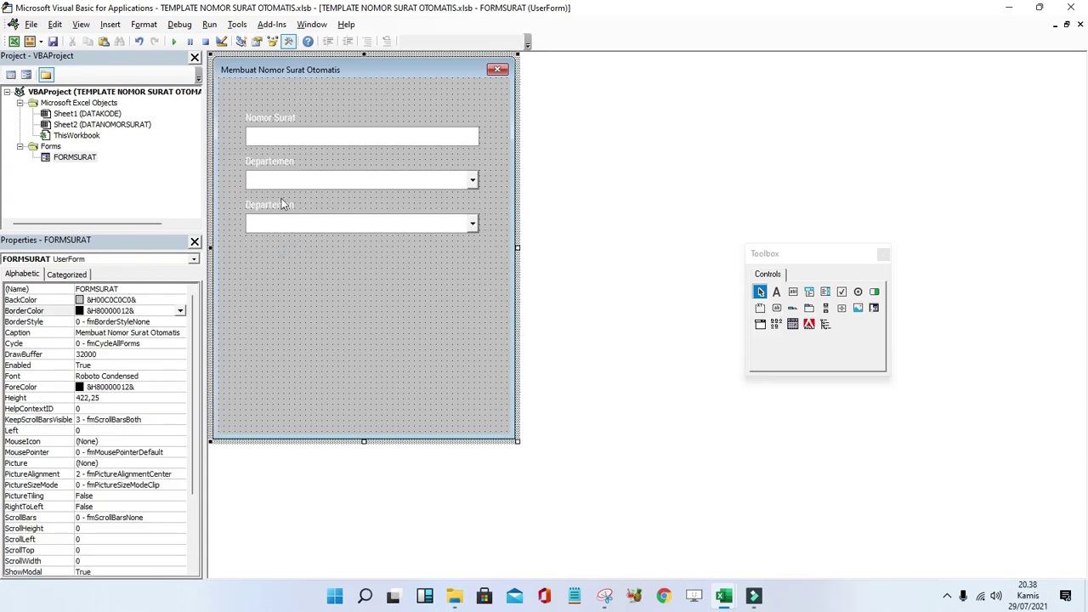
Change the copied label's caption to Jenis Surat.
left_click(280, 206)
left_click(107, 366)
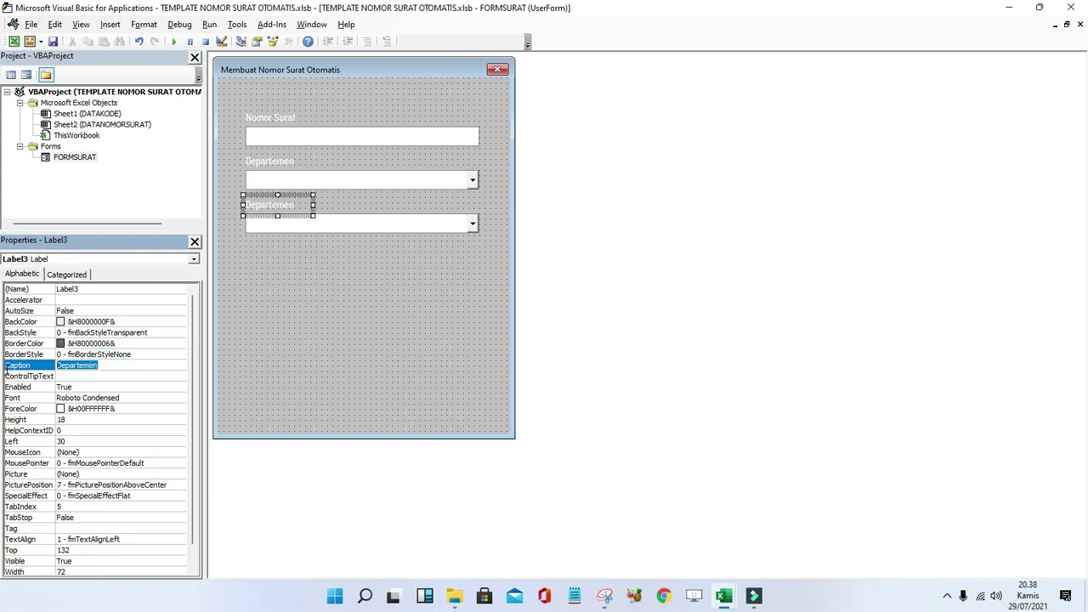
type("Jenis Surat")
key("Return")
left_click(315, 254)
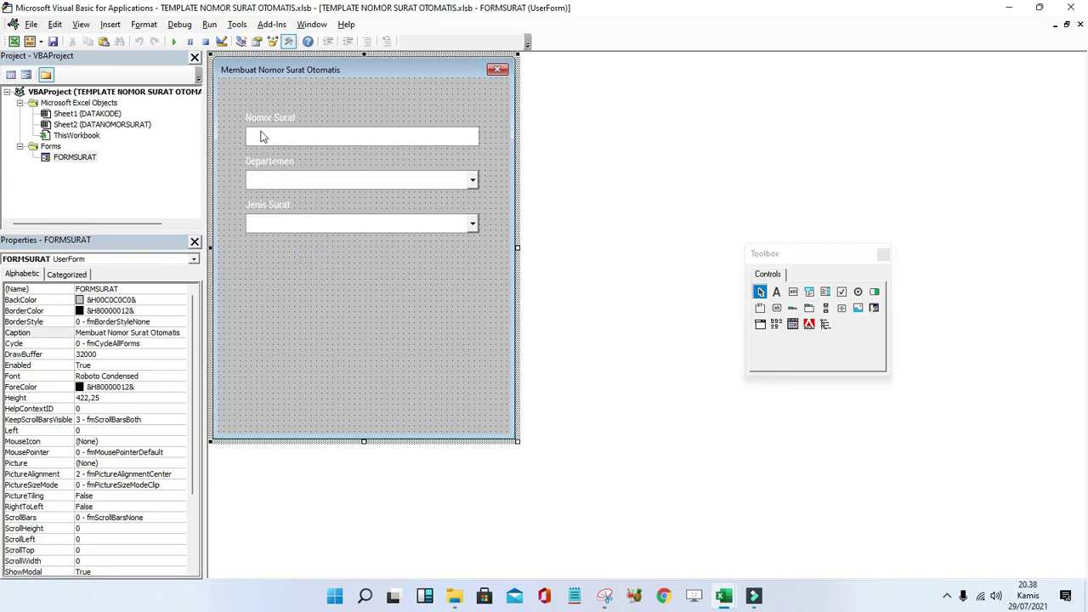
Copy the Jenis Surat label and combo box and place the copy further down.
left_click_drag(251, 246, 287, 211)
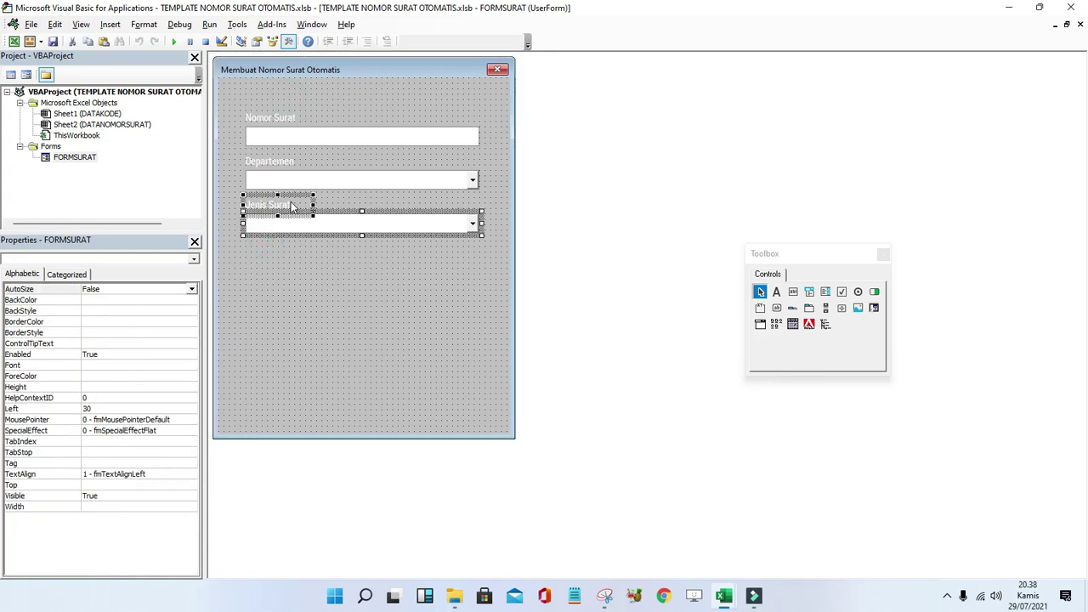
left_click(300, 255)
key("ctrl+v")
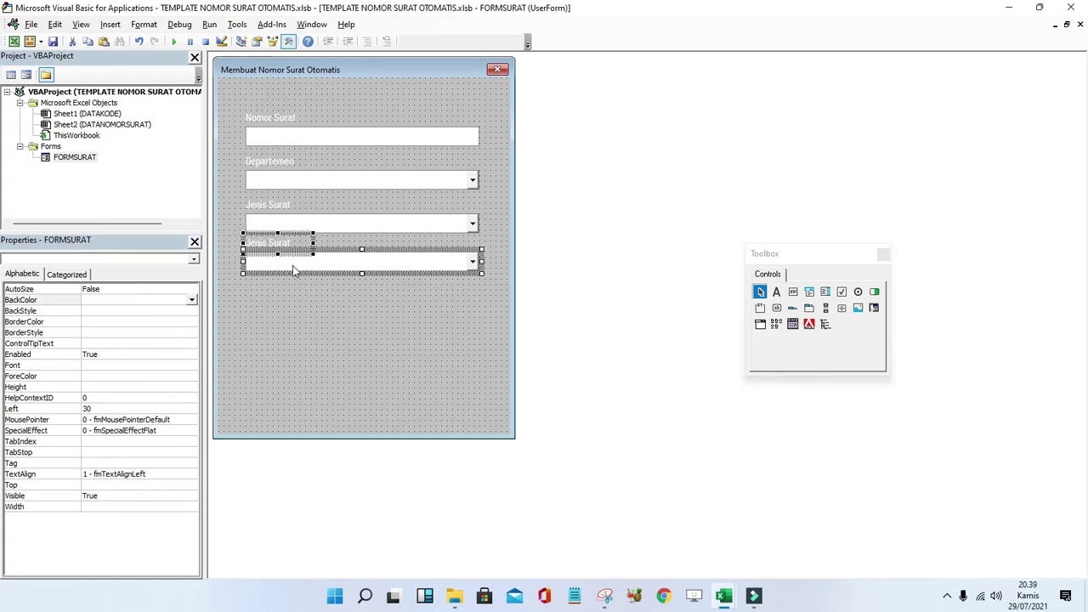
left_click_drag(293, 266, 292, 270)
left_click(290, 301)
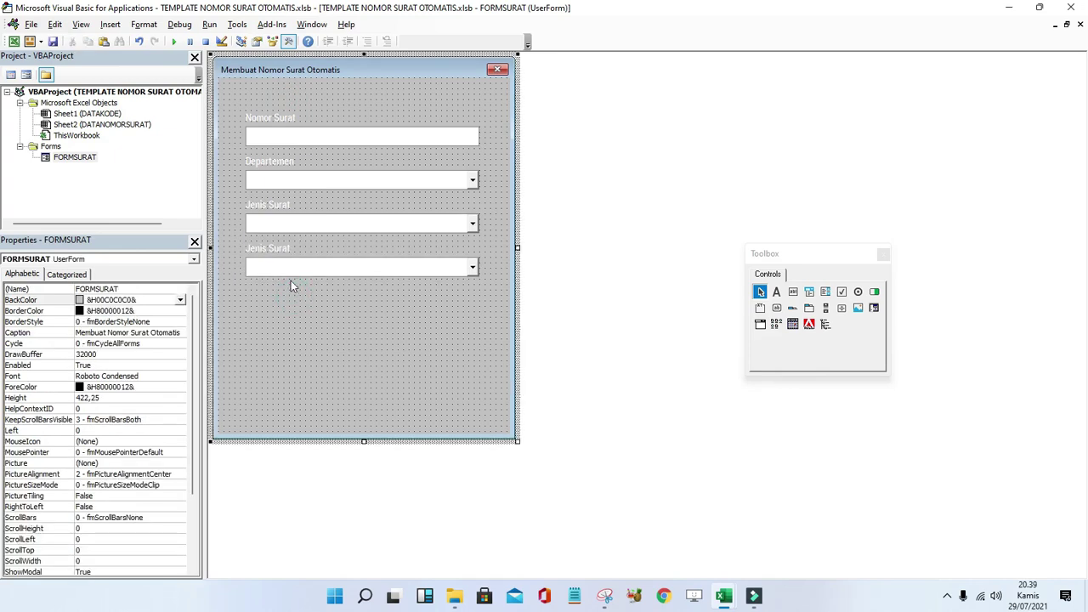
Narrow the fourth combo box to a short width and caption its label Tanggal.
left_click(388, 266)
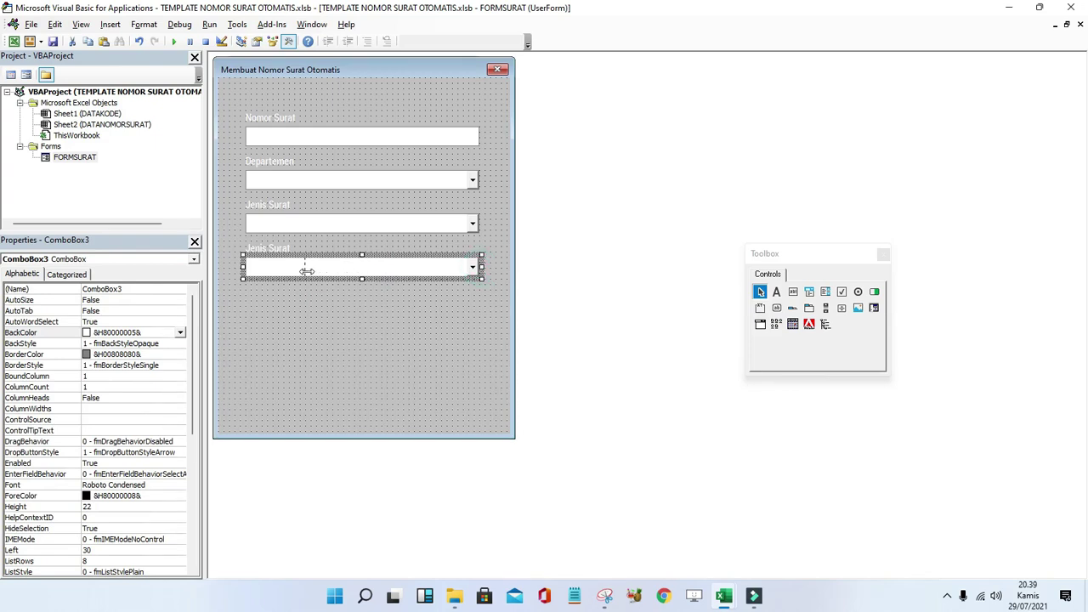
left_click_drag(311, 269, 304, 271)
left_click(281, 248)
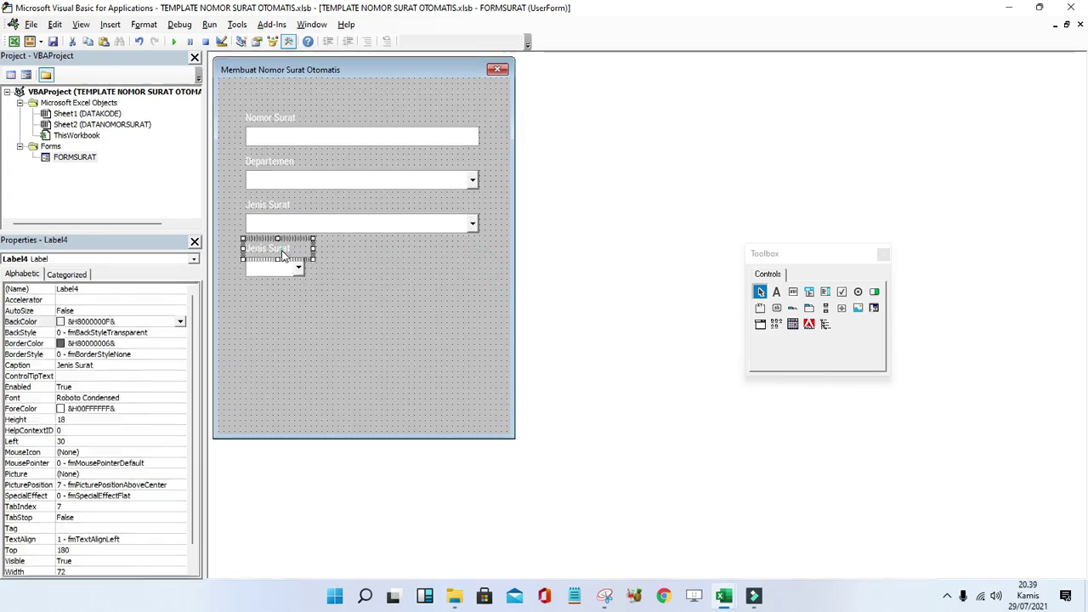
left_click(110, 366)
type("Tangga")
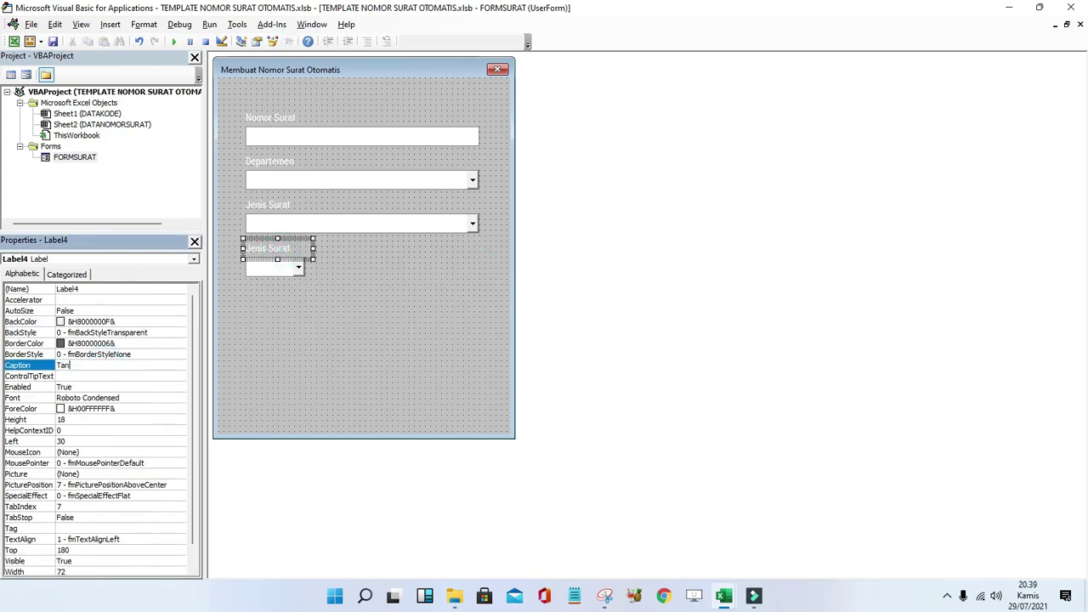
type("l")
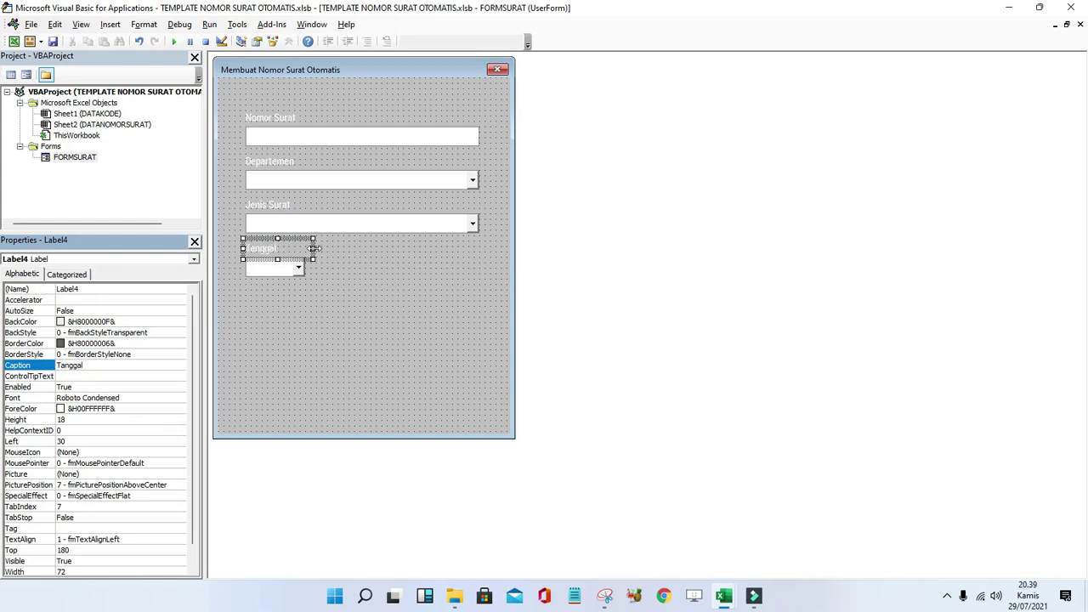
left_click(310, 249)
left_click(267, 297)
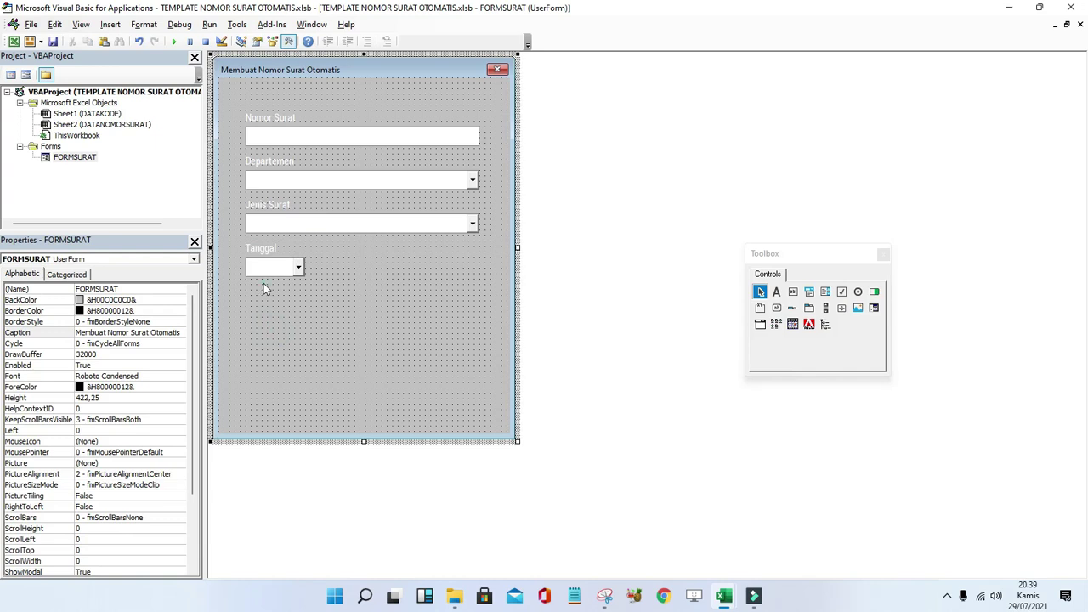
mouse_move(266, 289)
left_mouse_down()
mouse_move(269, 254)
mouse_move(352, 278)
left_mouse_up()
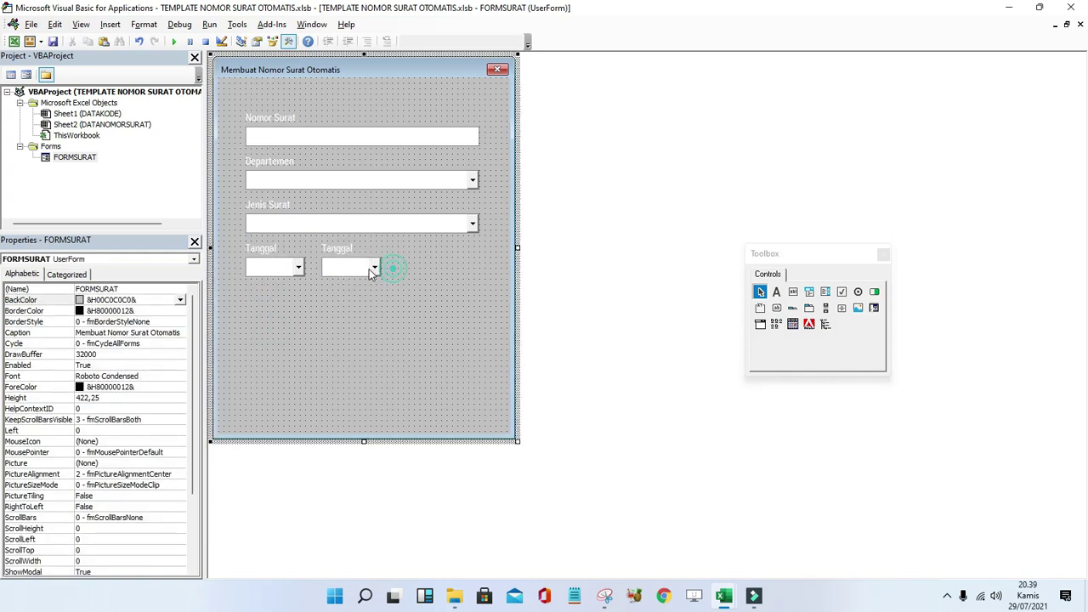
Widen the Tanggal dropdown and copy the Tanggal label-dropdown pair further right.
left_click(396, 274)
left_click(357, 268)
left_click_drag(384, 267, 404, 269)
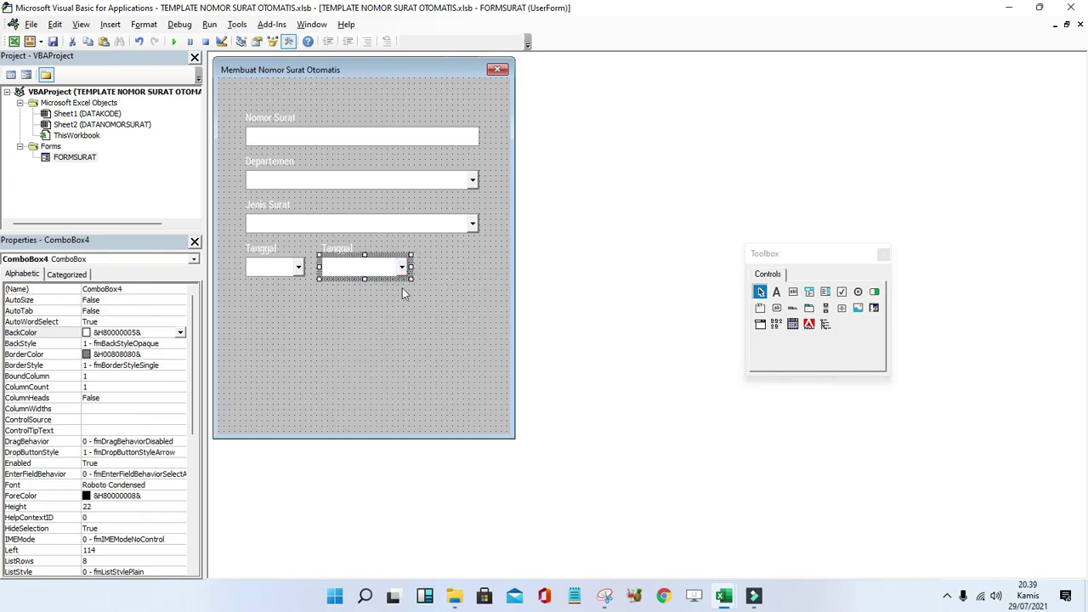
left_click(363, 303)
mouse_move(271, 298)
left_mouse_down()
mouse_move(323, 298)
mouse_move(437, 266)
left_mouse_up()
left_click(433, 299)
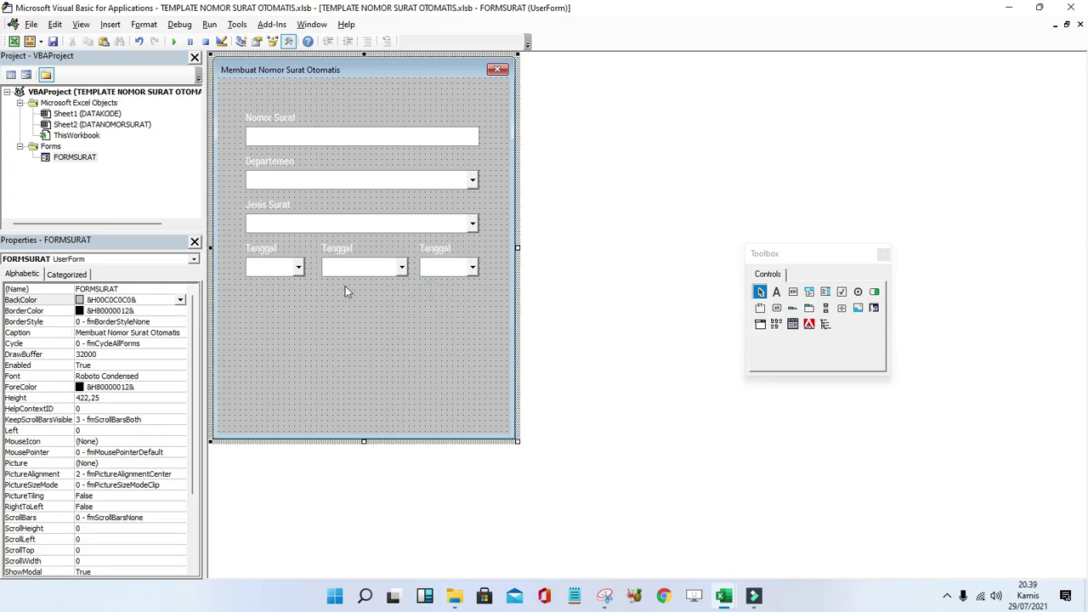
Shift the middle pair slightly left and widen its dropdown a little.
mouse_move(345, 291)
left_mouse_down()
mouse_move(346, 256)
mouse_move(345, 273)
left_mouse_up()
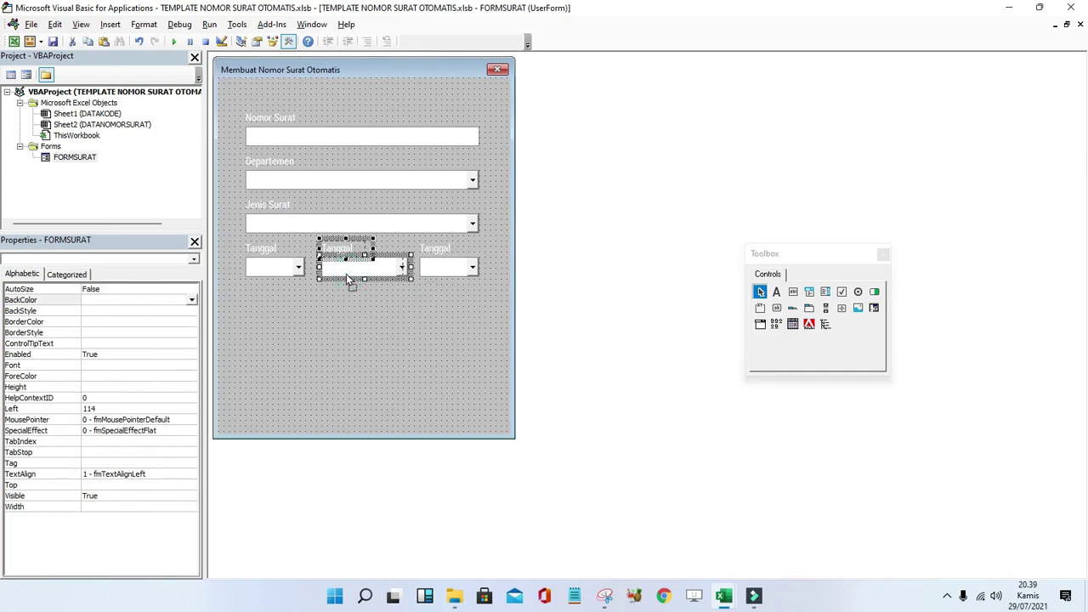
left_click(352, 301)
left_click(399, 268)
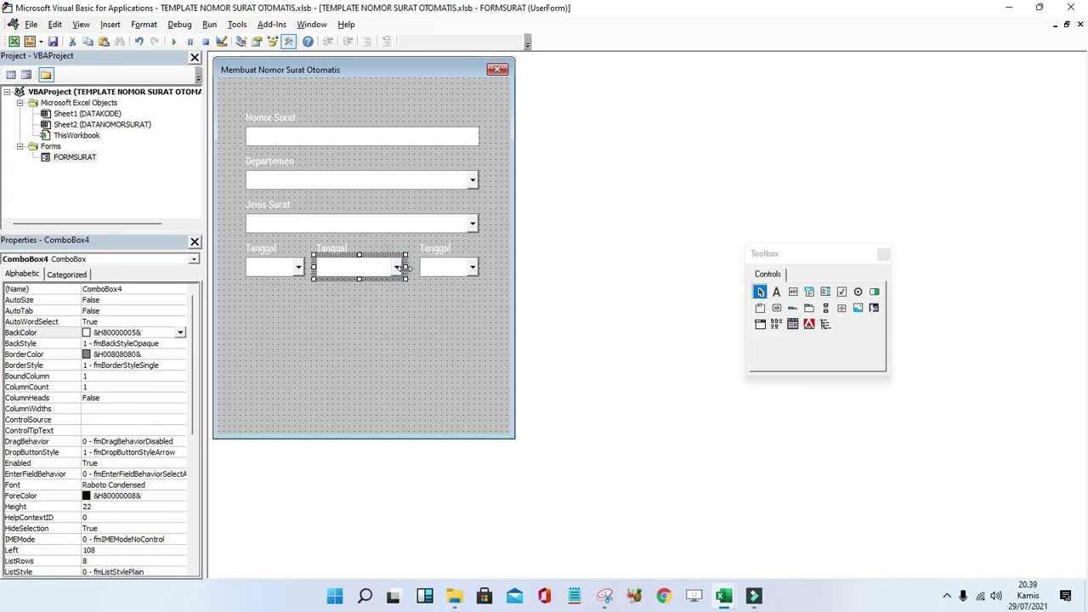
left_click_drag(405, 268, 410, 270)
left_click(409, 295)
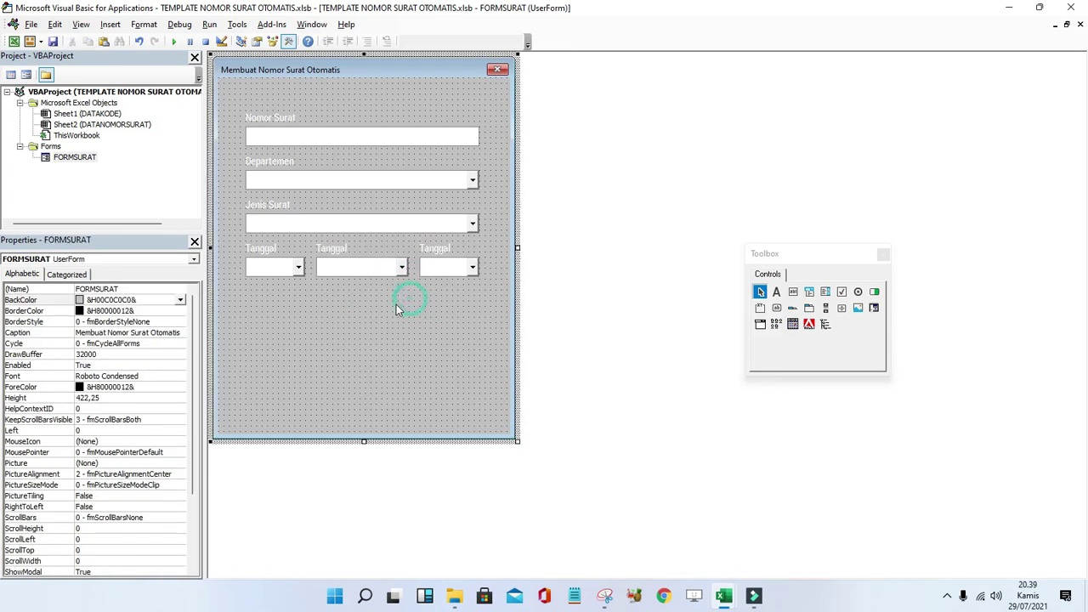
Change the middle label's caption to Bulan.
left_click(337, 248)
left_click(94, 365)
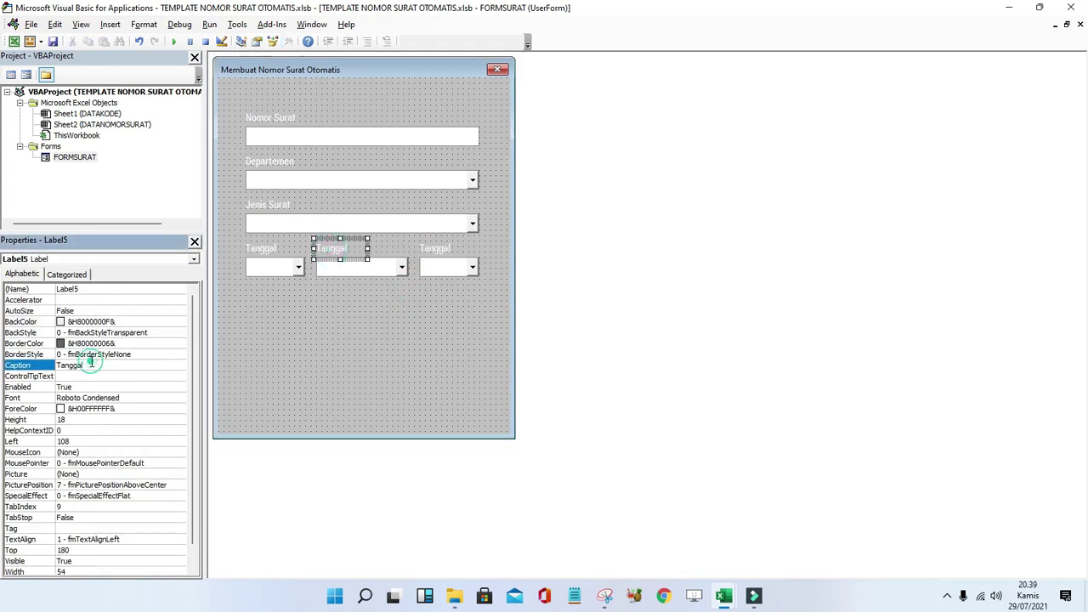
double_click(85, 365)
type("Bui")
key("Return")
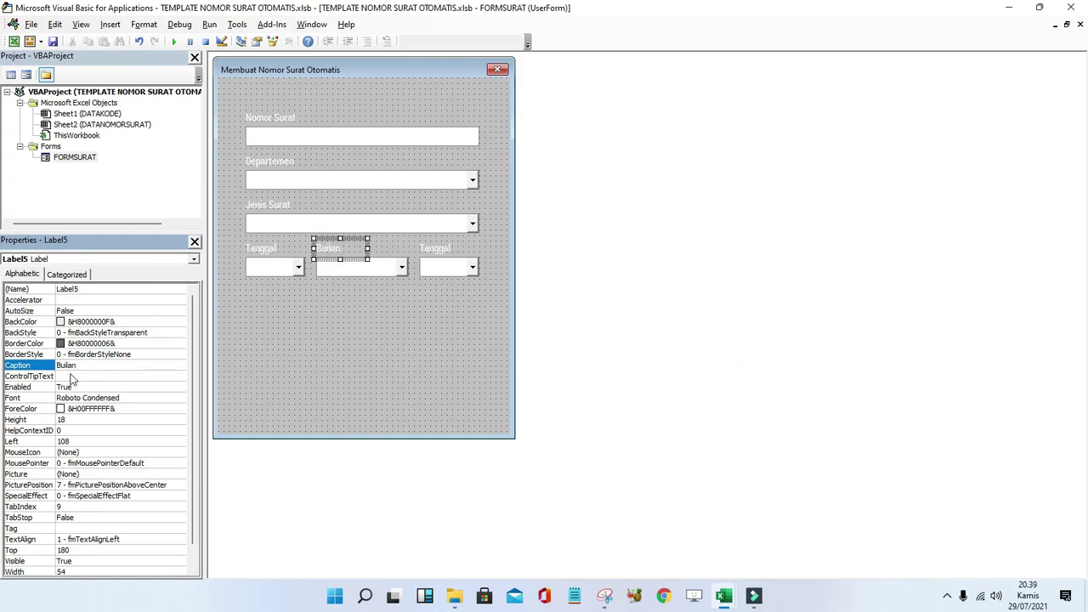
key("BackSpace")
left_click(79, 365)
Change the right-hand label's caption to Tahun.
left_click(453, 252)
left_click(98, 365)
type("Tahun")
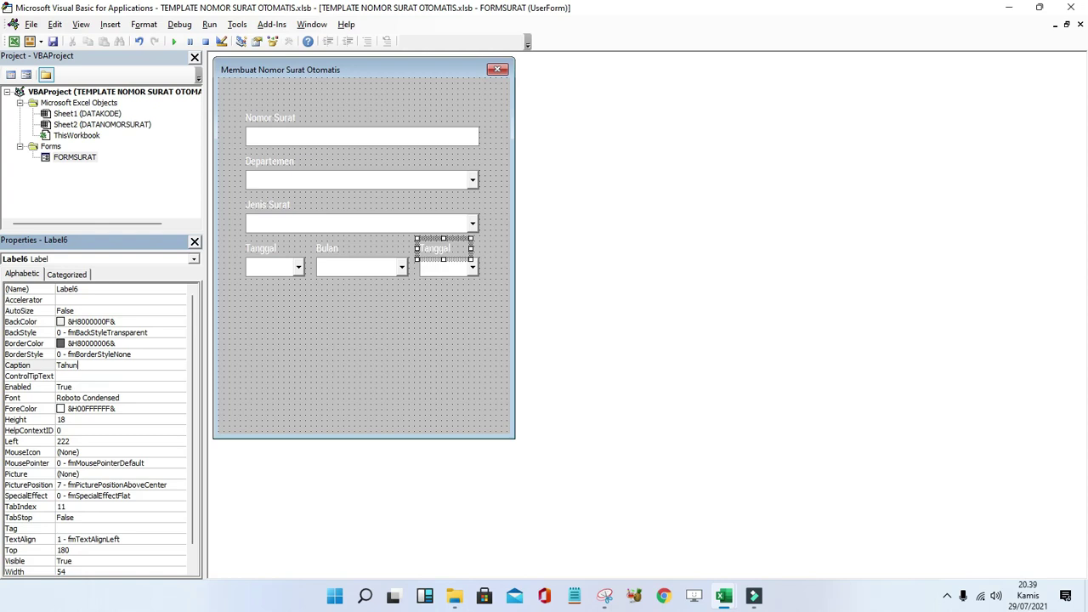
key("Return")
left_click(332, 339)
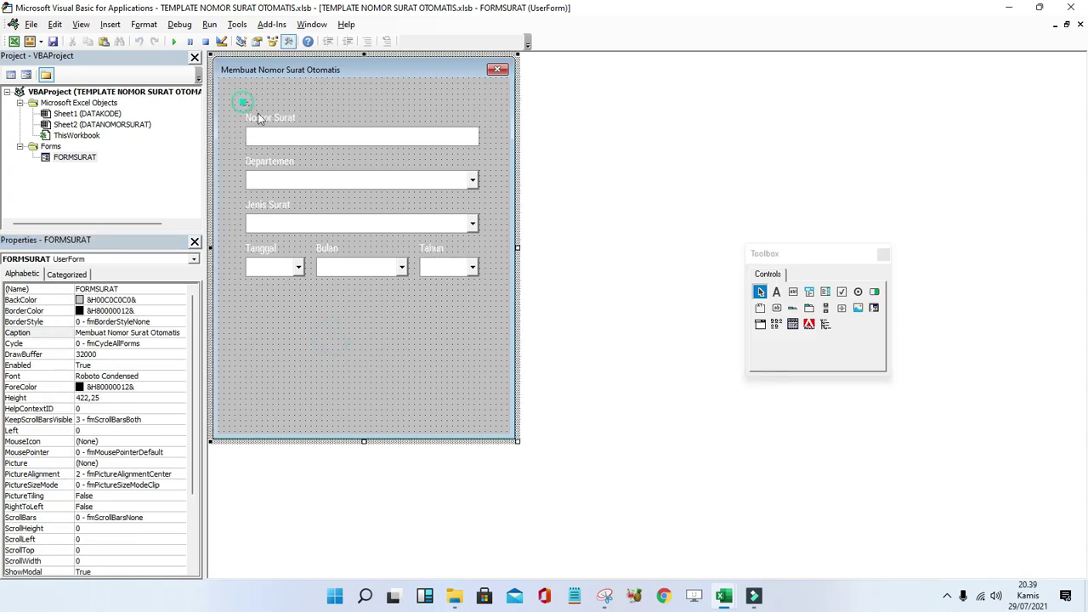
Copy the Nomor Surat field below the dates as Dikirim Kepada and shorten the form to height 363.
left_click_drag(232, 88, 275, 136)
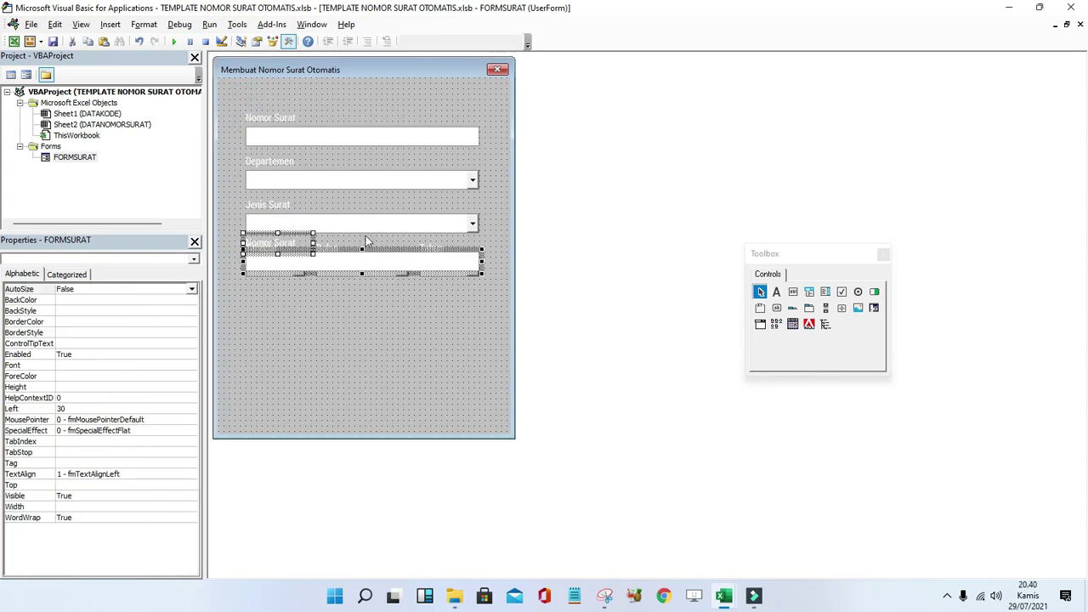
left_click_drag(276, 136, 355, 306)
left_click(328, 355)
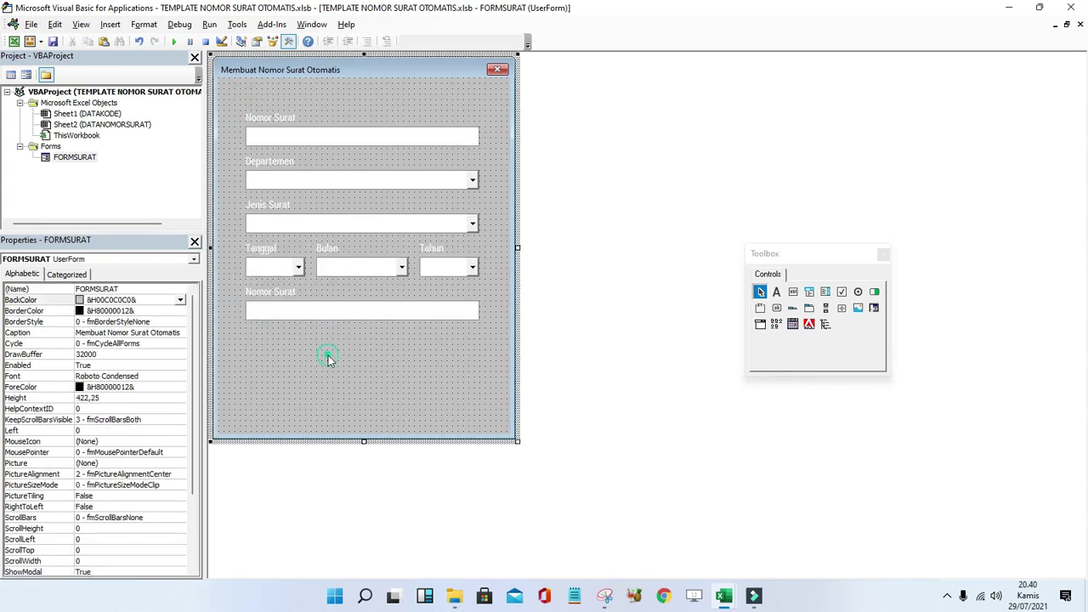
left_click(278, 295)
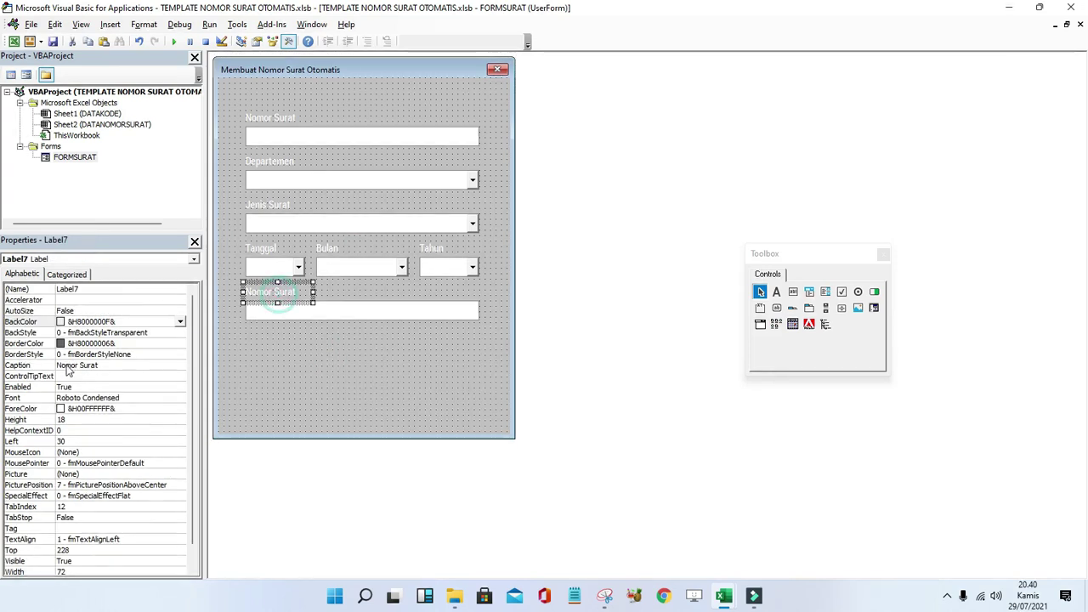
left_click(103, 364)
left_click_drag(103, 364, 6, 375)
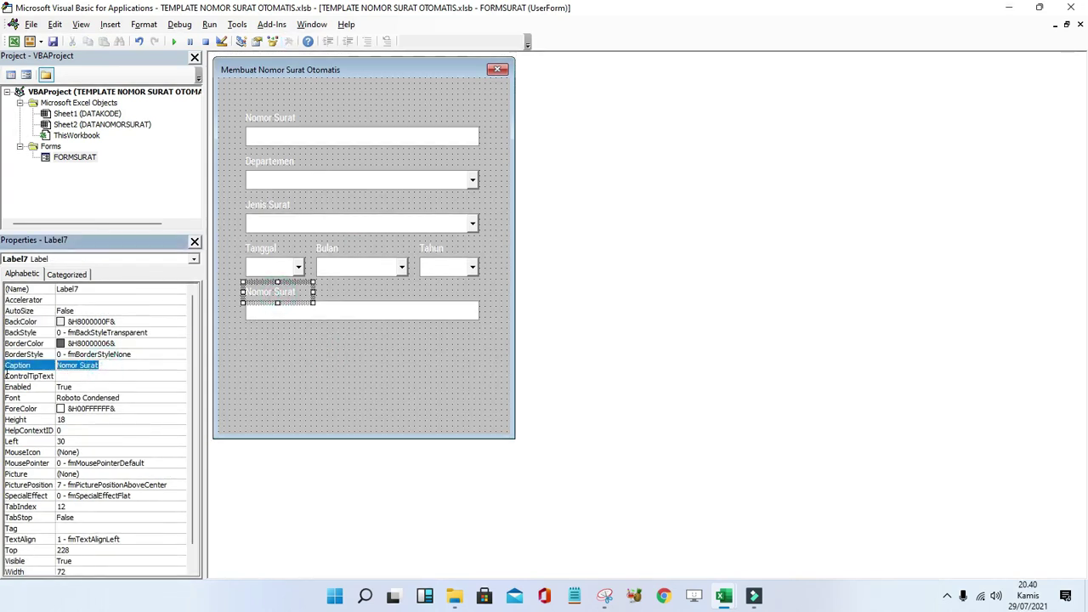
type("Dikirim Kepada")
key("Return")
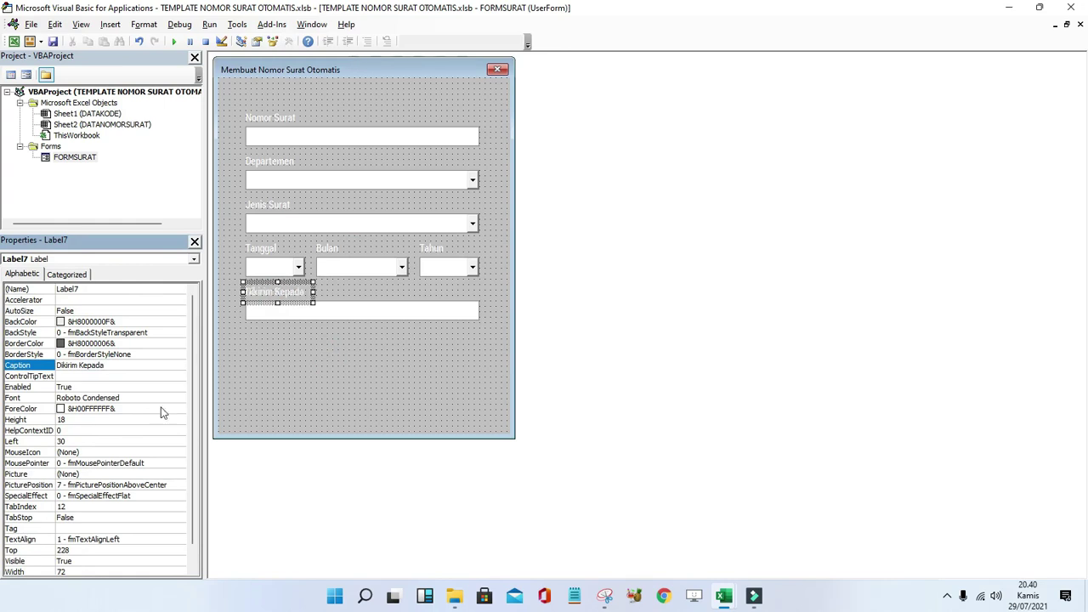
left_click(355, 361)
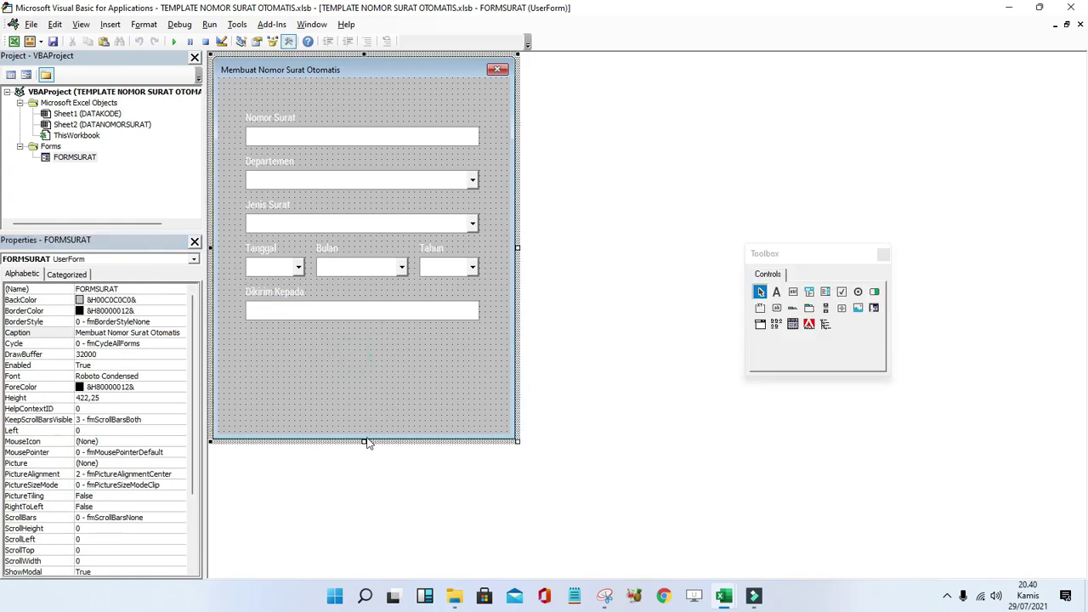
left_click_drag(365, 440, 364, 387)
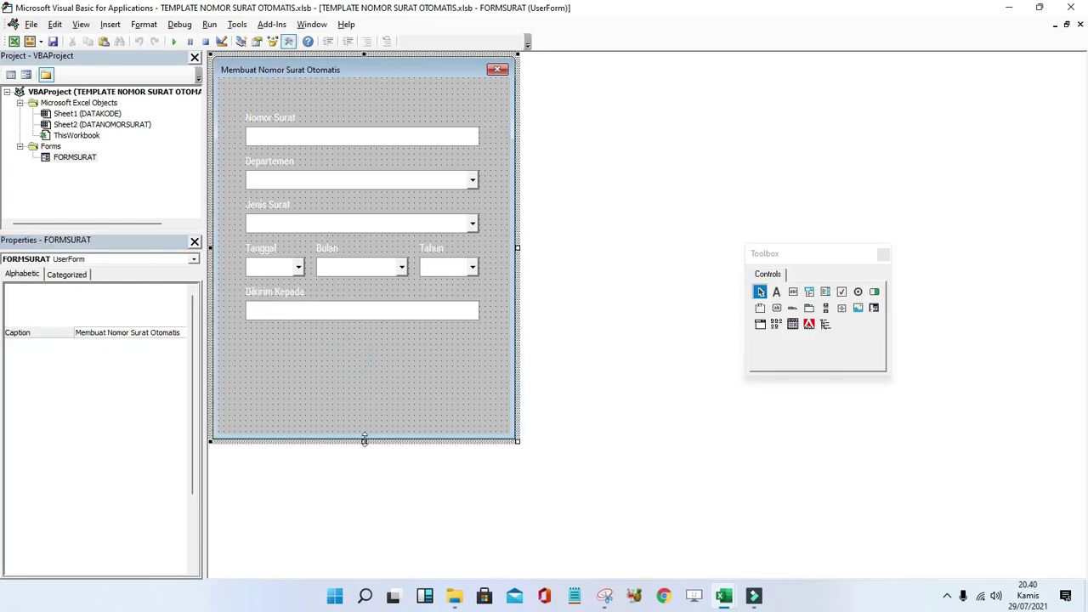
Draw a command button below Dikirim Kepada and paste a second button beside it.
left_click(776, 307)
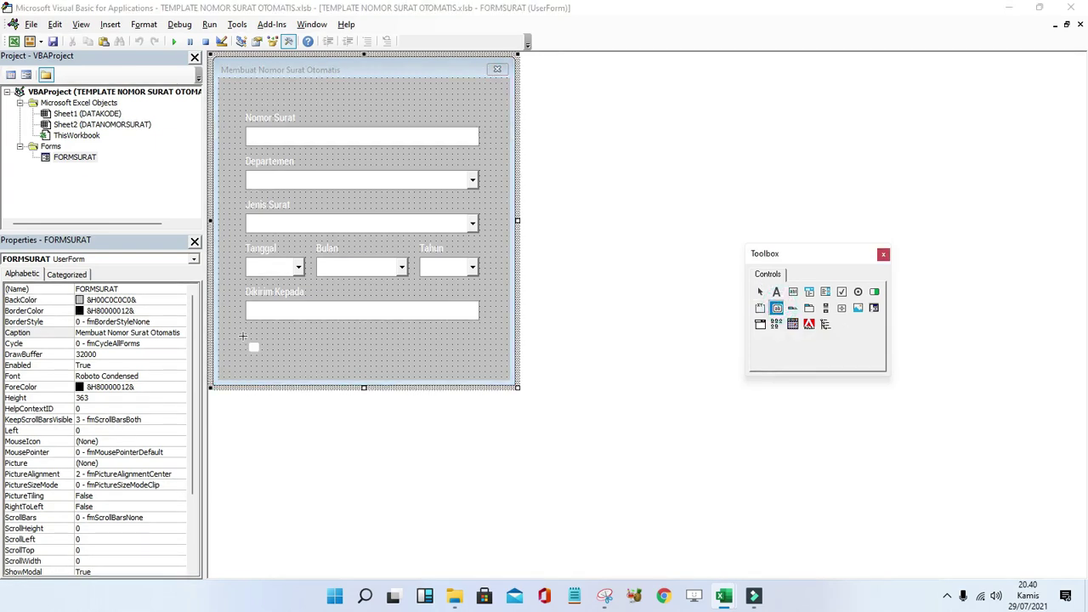
left_click_drag(246, 334, 363, 360)
left_click(364, 360)
left_click(342, 355)
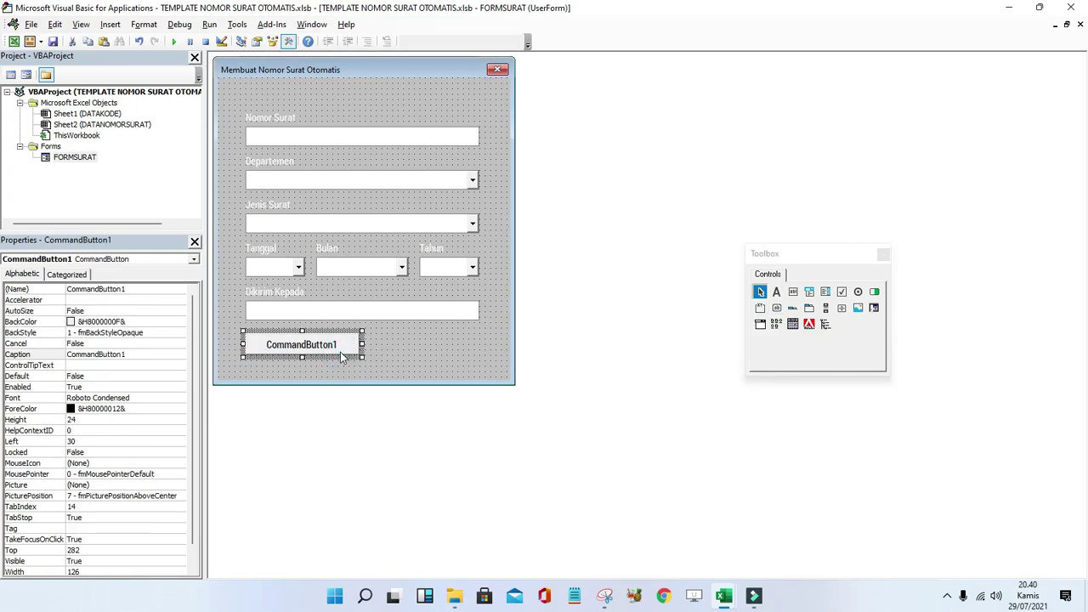
key("ctrl+c")
key("ctrl+v")
mouse_move(372, 227)
left_mouse_down()
mouse_move(434, 344)
mouse_move(383, 356)
left_mouse_up()
left_click(374, 367)
left_click(384, 348)
Caption the left button Nomor Surat.
left_click(240, 359)
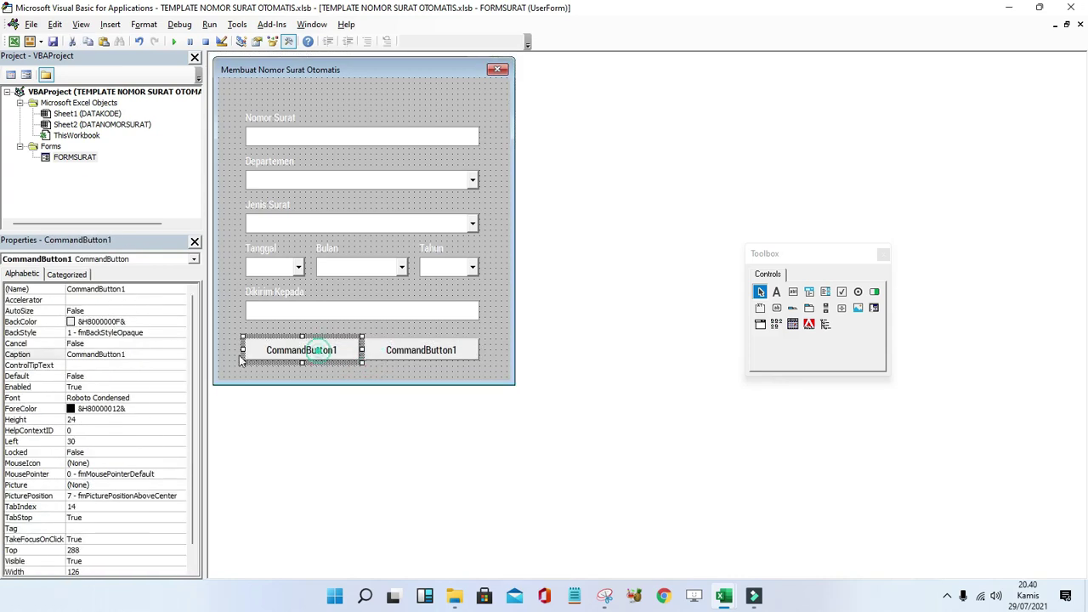
double_click(124, 354)
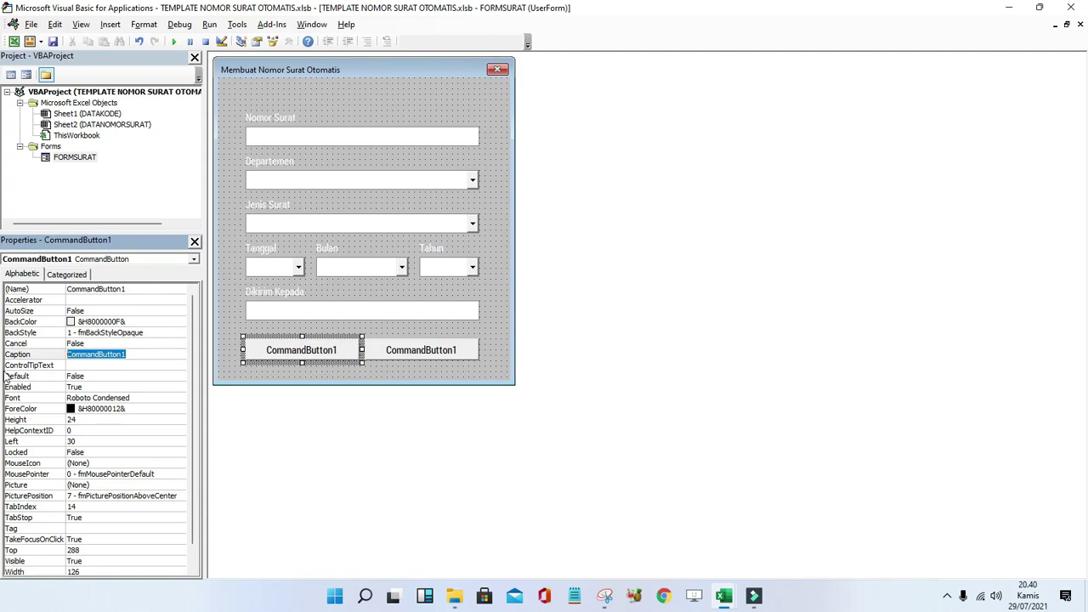
type("Nom")
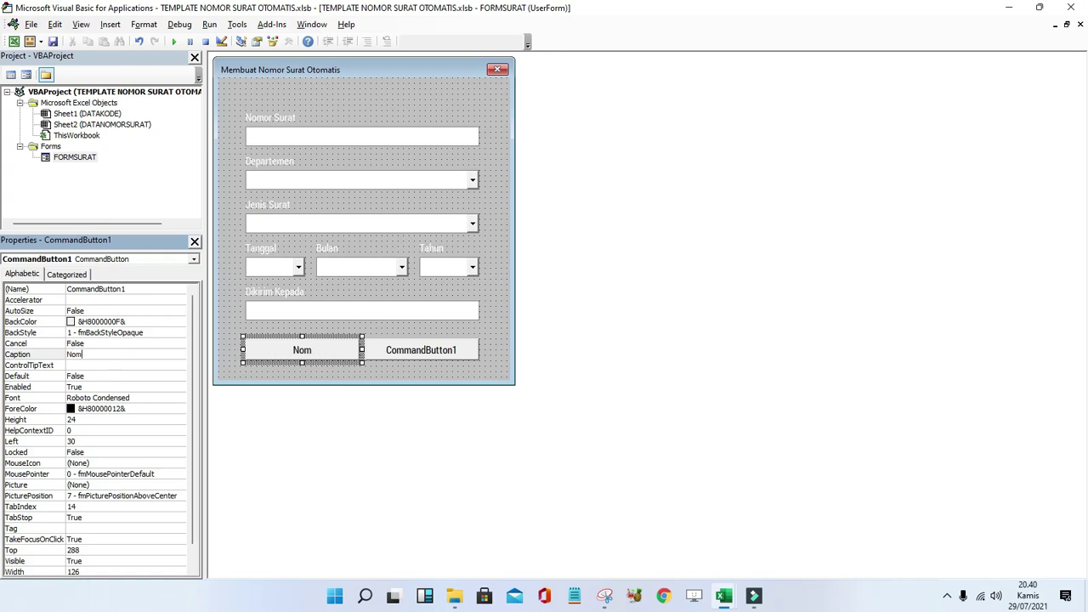
type("orSurat")
key("BackSpace")
key("BackSpace")
key("BackSpace")
key("BackSpace")
key("BackSpace")
key("BackSpace")
type("Genrete")
key("BackSpace")
key("BackSpace")
key("BackSpace")
key("BackSpace")
key("BackSpace")
key("BackSpace")
type("Nomor S")
type("urat")
Caption the right button Simpan Data.
left_click(415, 355)
left_click(136, 351)
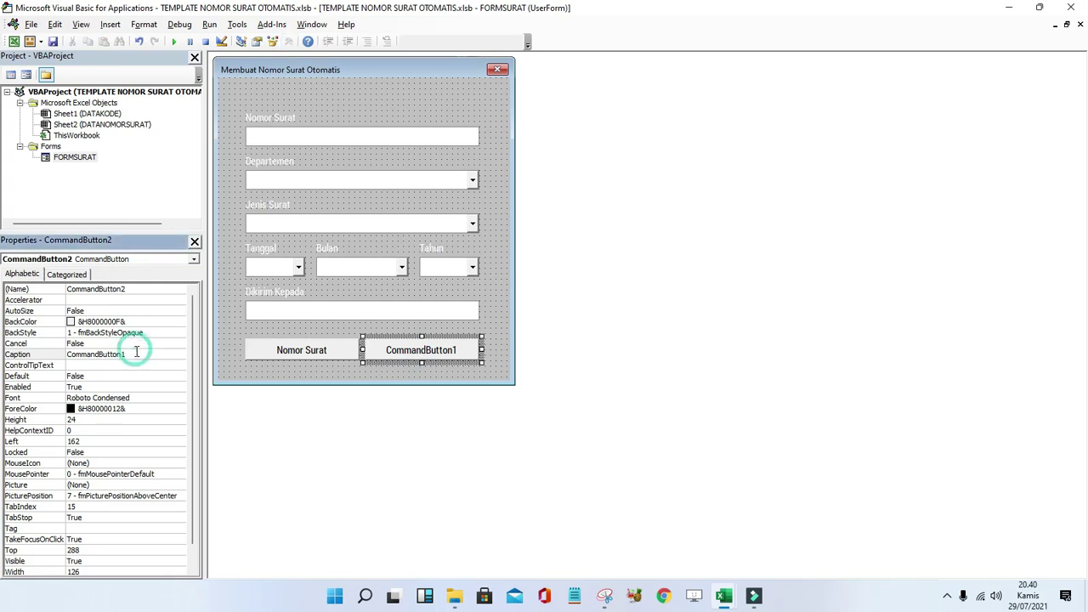
double_click(136, 351)
type("S")
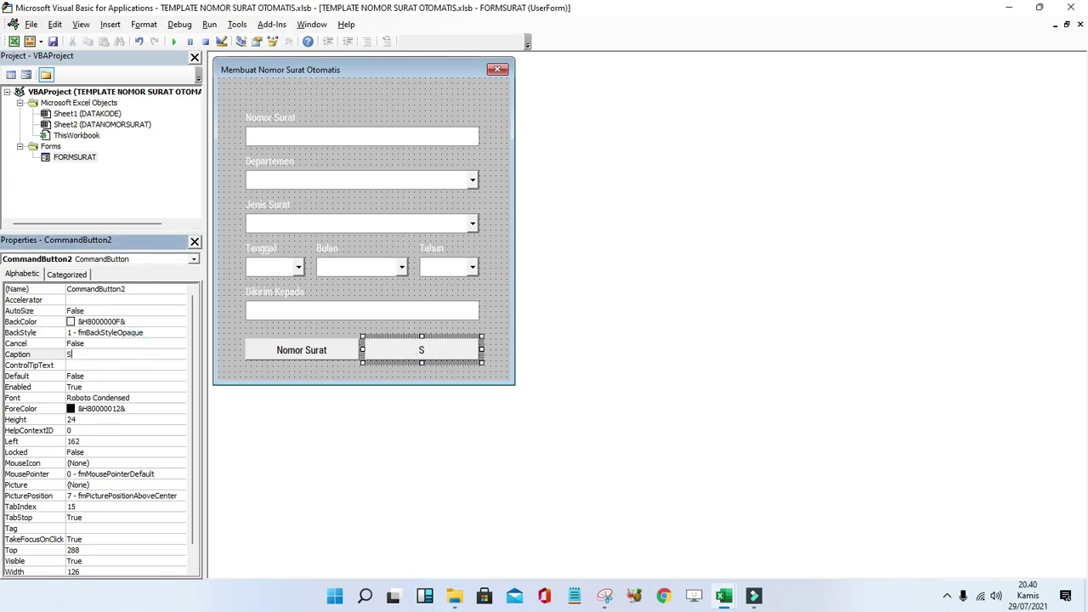
type("impan Da")
type("ta")
left_click(381, 378)
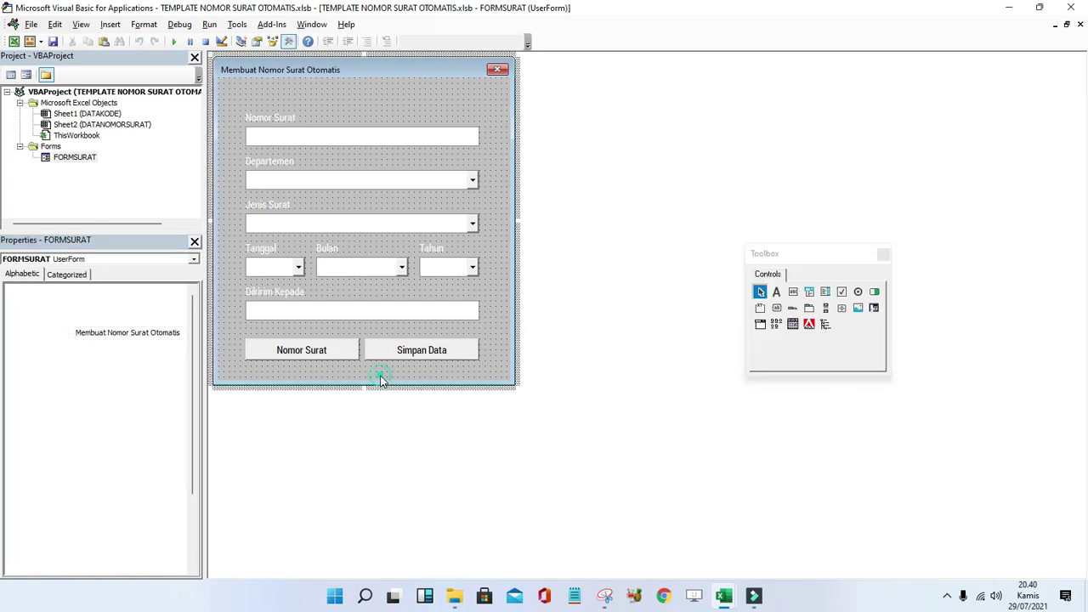
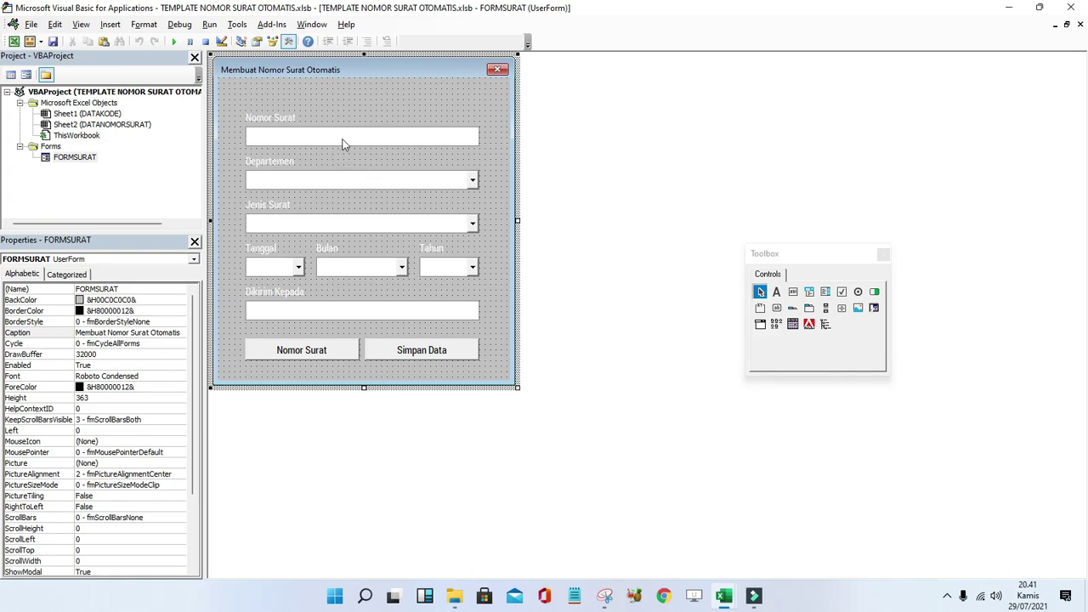
Rename the Nomor Surat text box to TXTNOMORSURAT in the Properties window.
left_click_drag(249, 85, 417, 357)
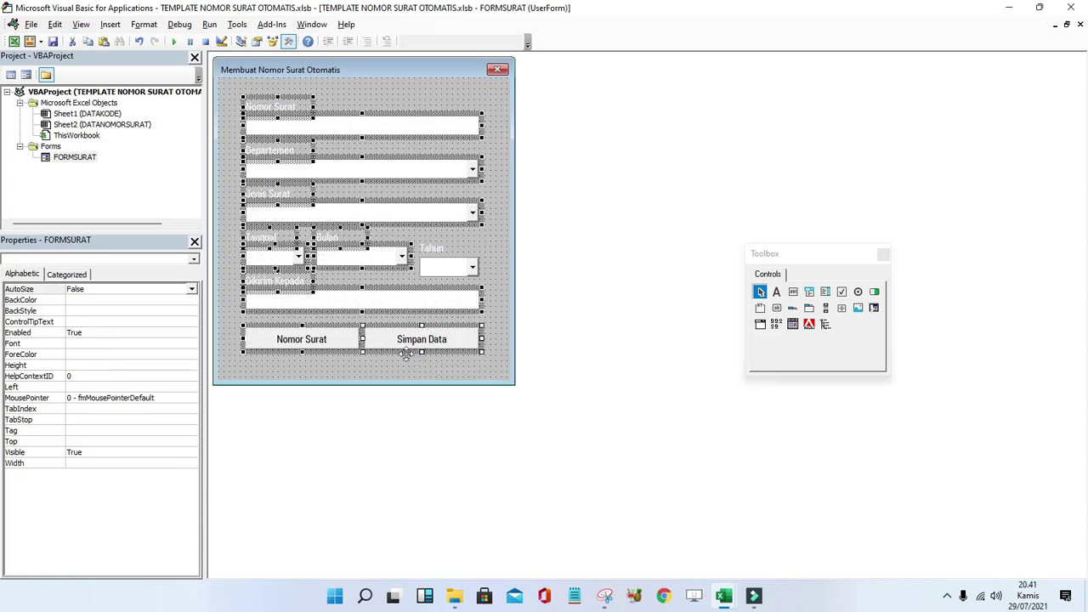
left_click(309, 156)
left_click(308, 125)
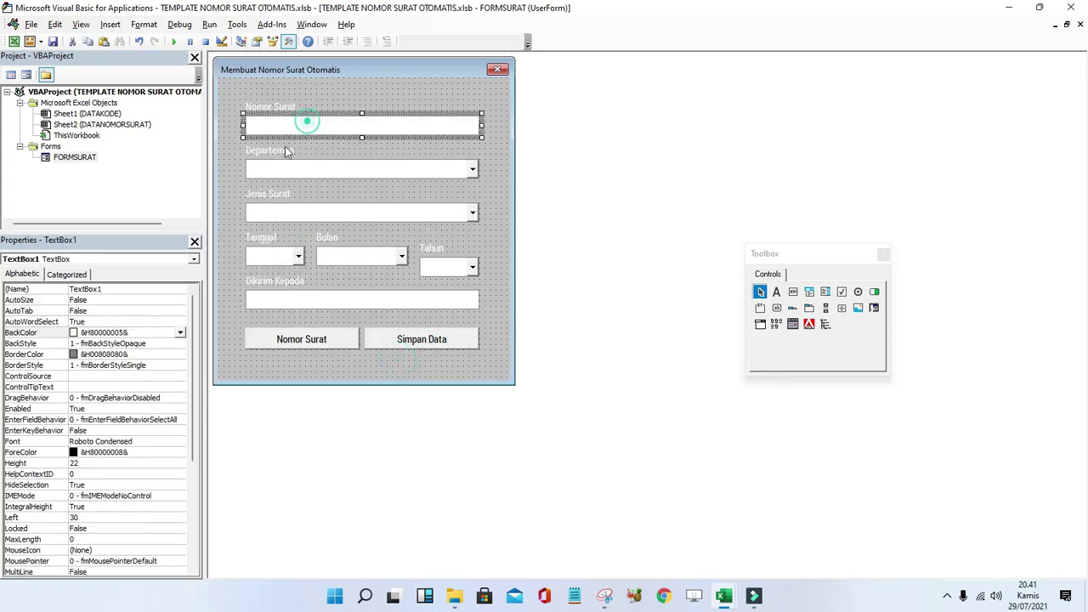
left_click(123, 289)
type("TXTNOMOR")
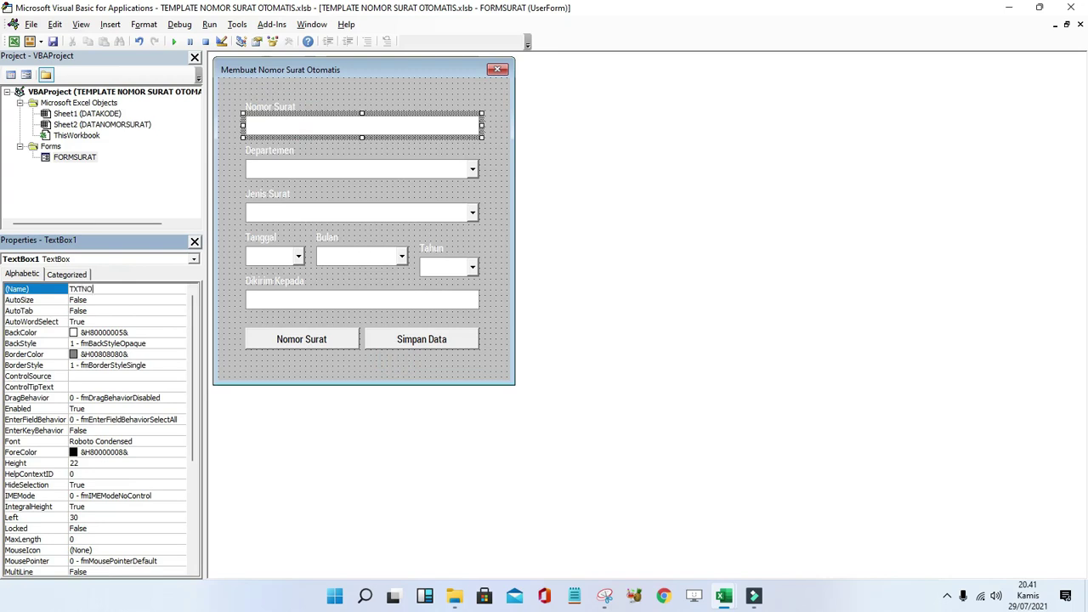
type("SURAT")
key("Return")
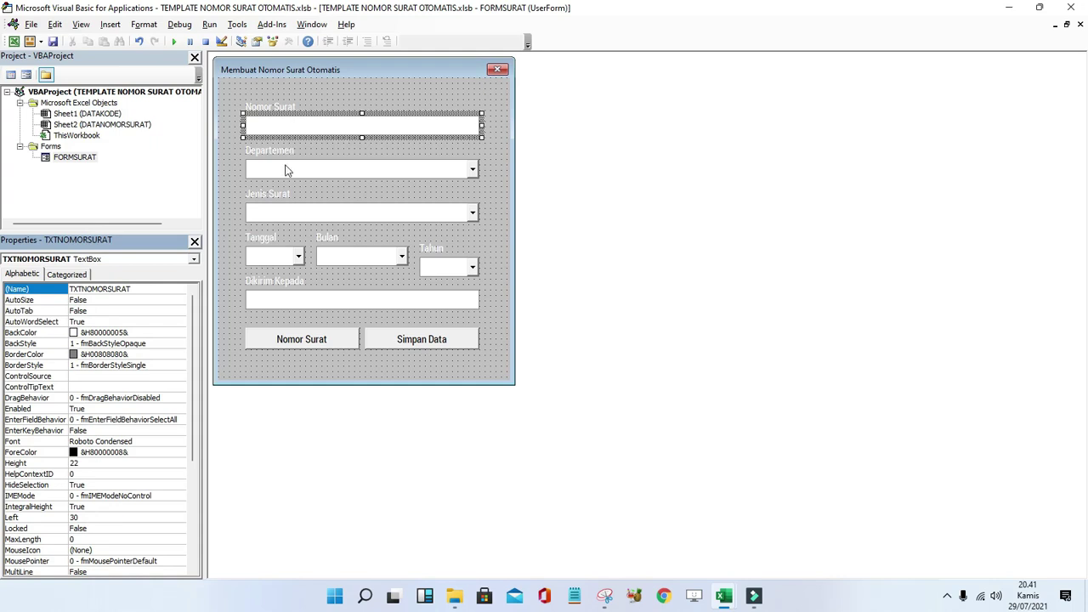
Rename the Departemen and Jenis Surat comboboxes to CMBDEPARTEMEN and CMBJENISSURAT.
left_click(287, 170)
left_click(128, 289)
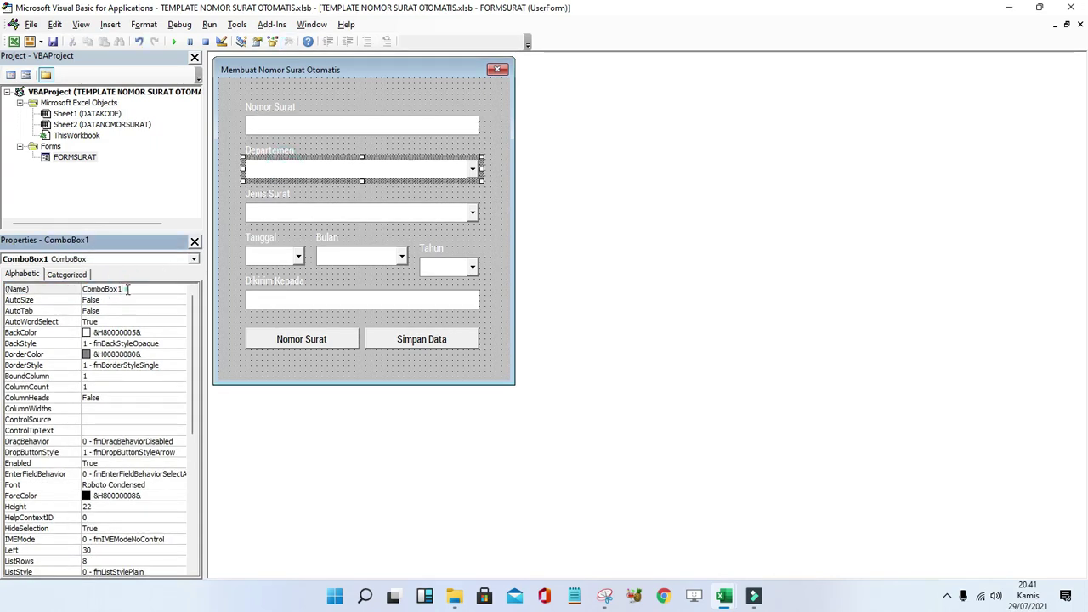
double_click(128, 289)
type("CMBDE")
type("PARTEMEN")
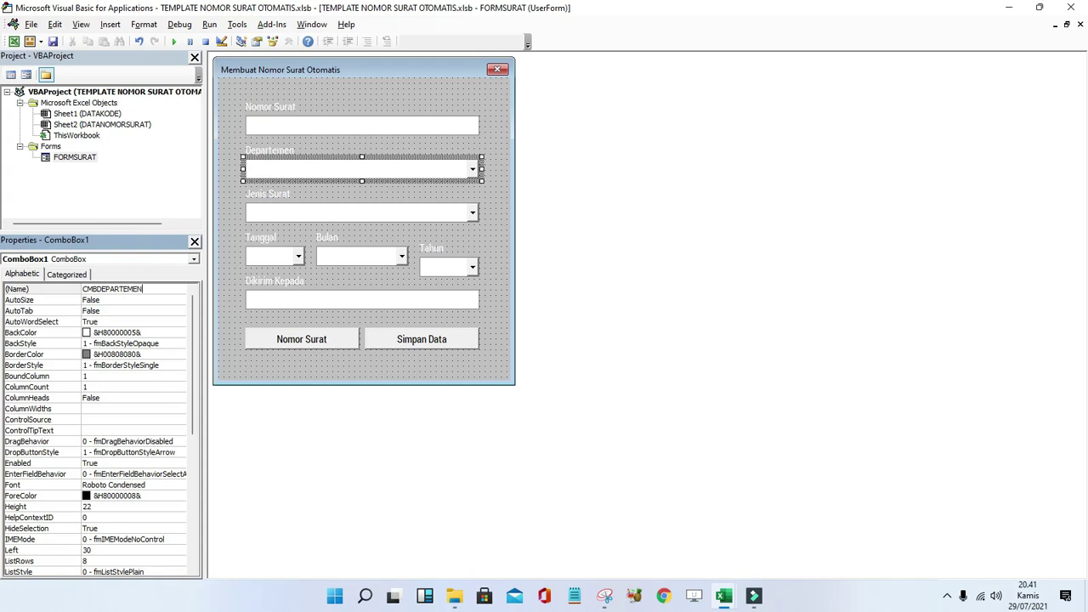
key("Return")
left_click(314, 208)
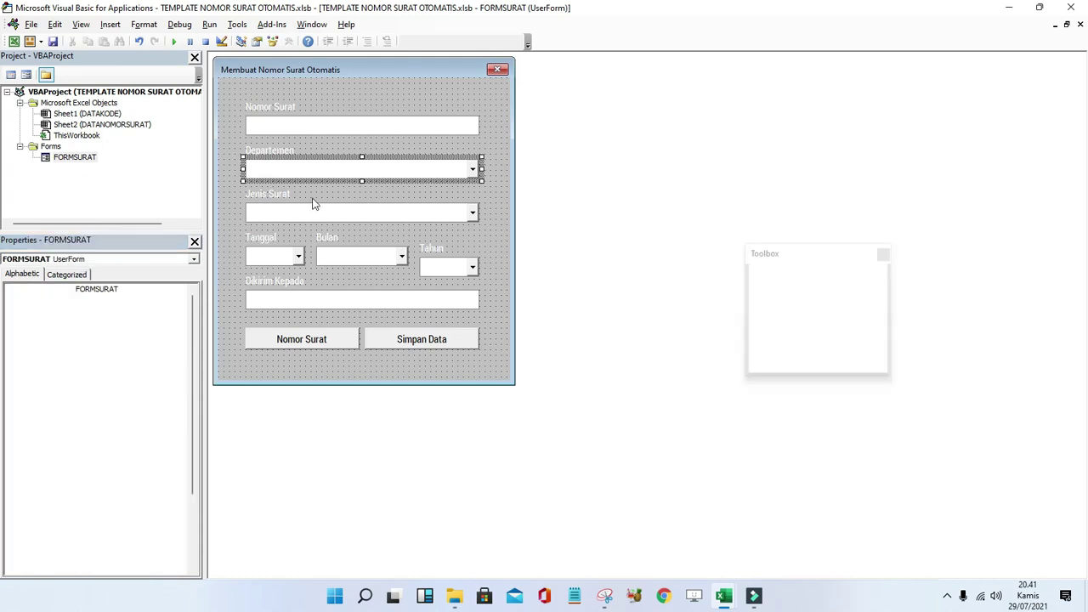
left_click(125, 289)
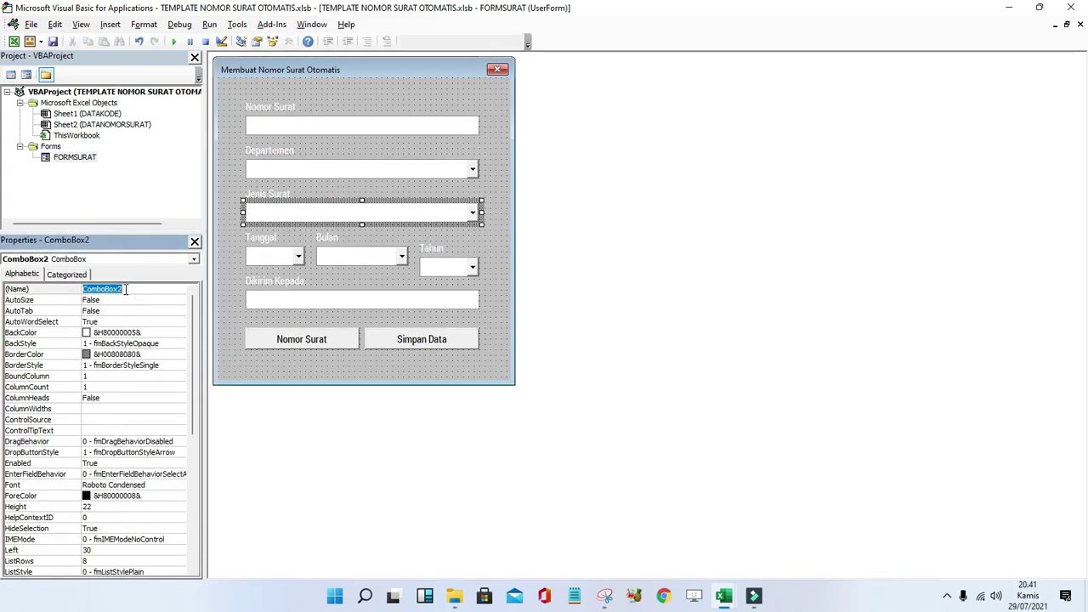
type("CMBJENI")
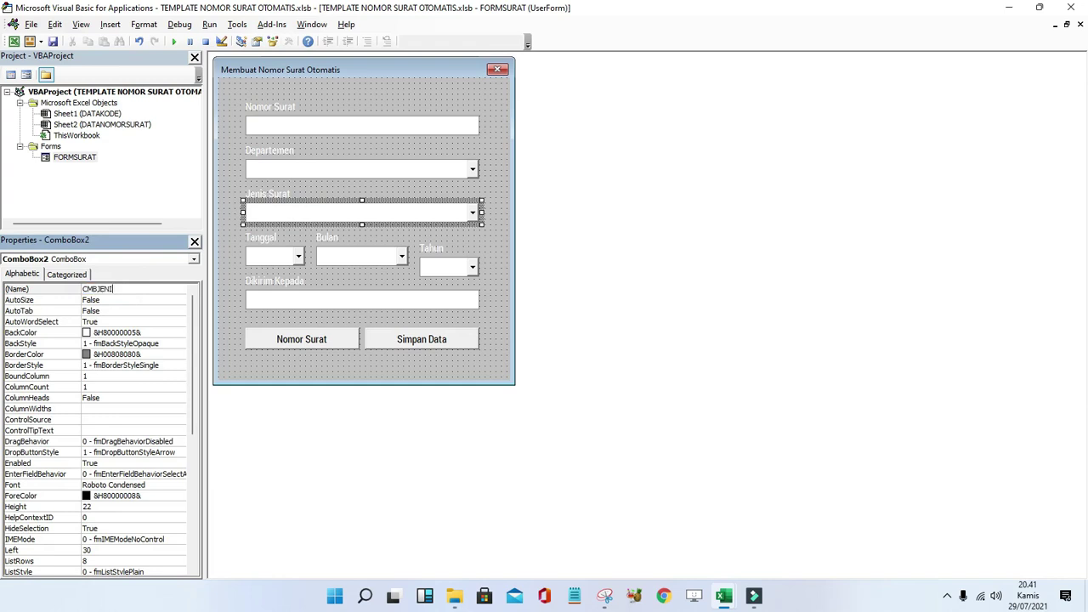
type("T")
key("Return")
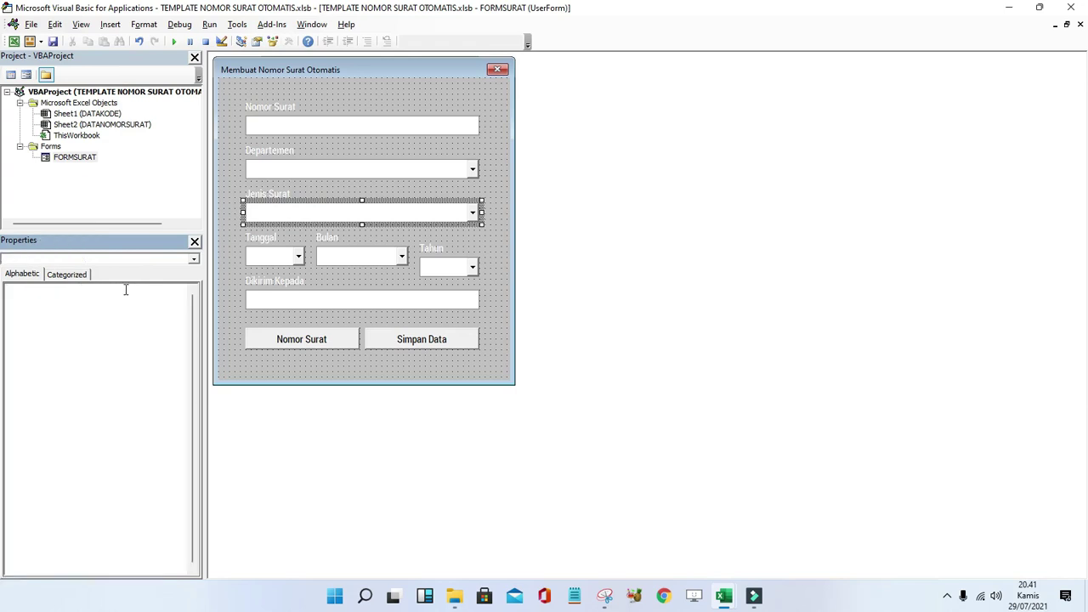
Rename the Tanggal, Bulan and Tahun comboboxes to CMBTANGGAL, CMBBULAN and CMBTAHUN.
left_click(287, 257)
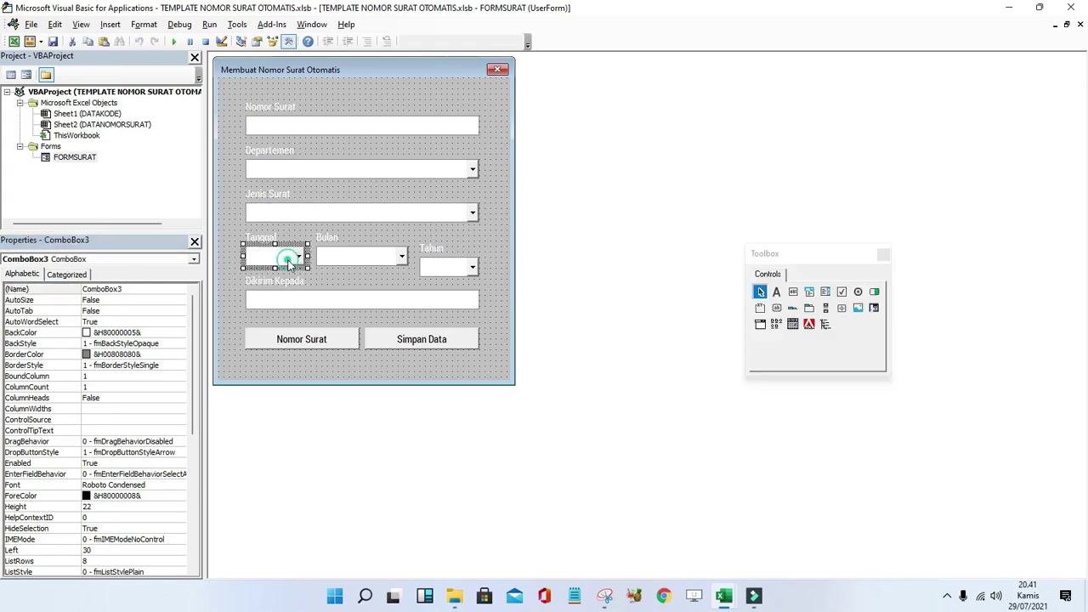
left_click(128, 291)
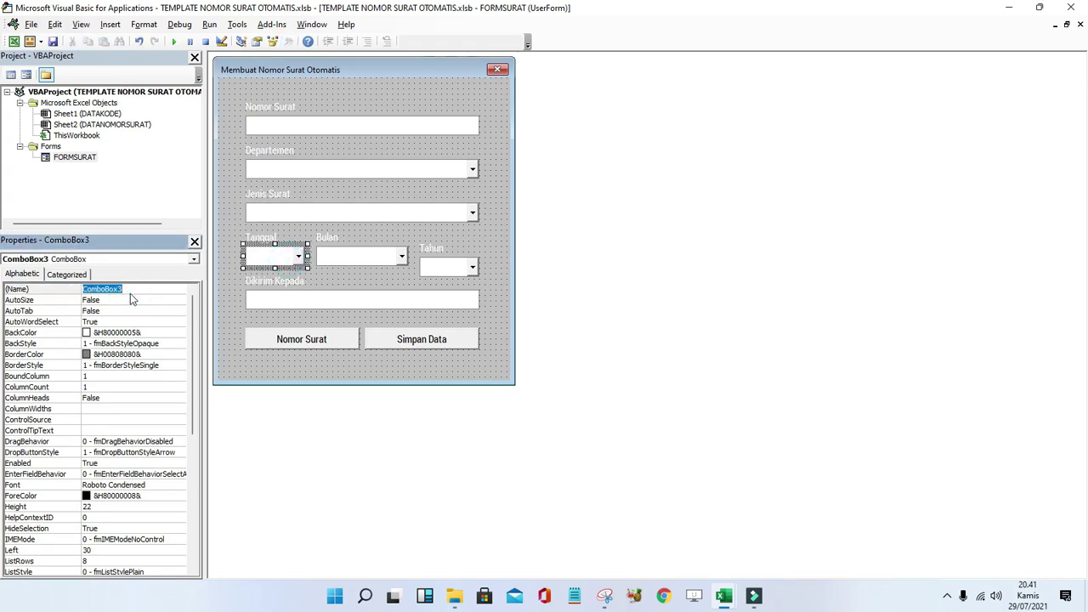
type("CM")
type("AL")
key("Return")
left_click(333, 258)
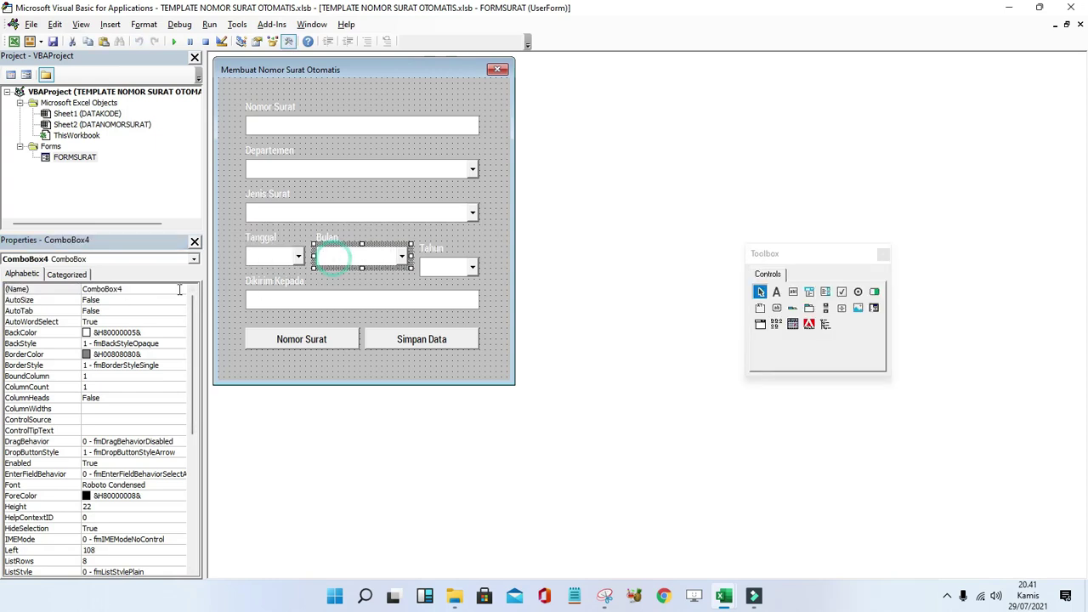
double_click(127, 291)
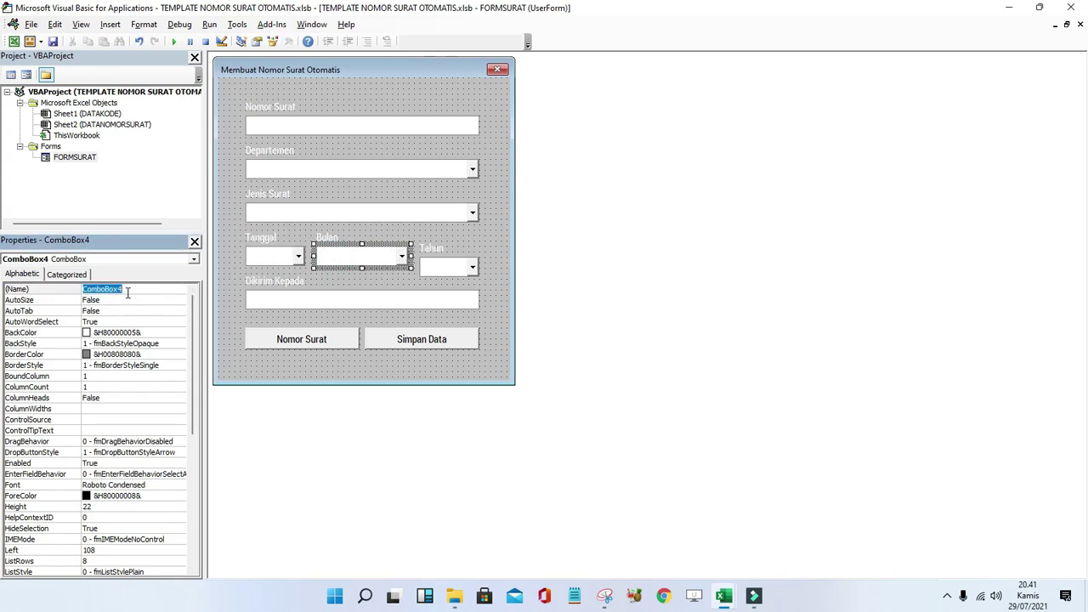
type("CMBBULAN")
key("Return")
left_click_drag(430, 235, 443, 270)
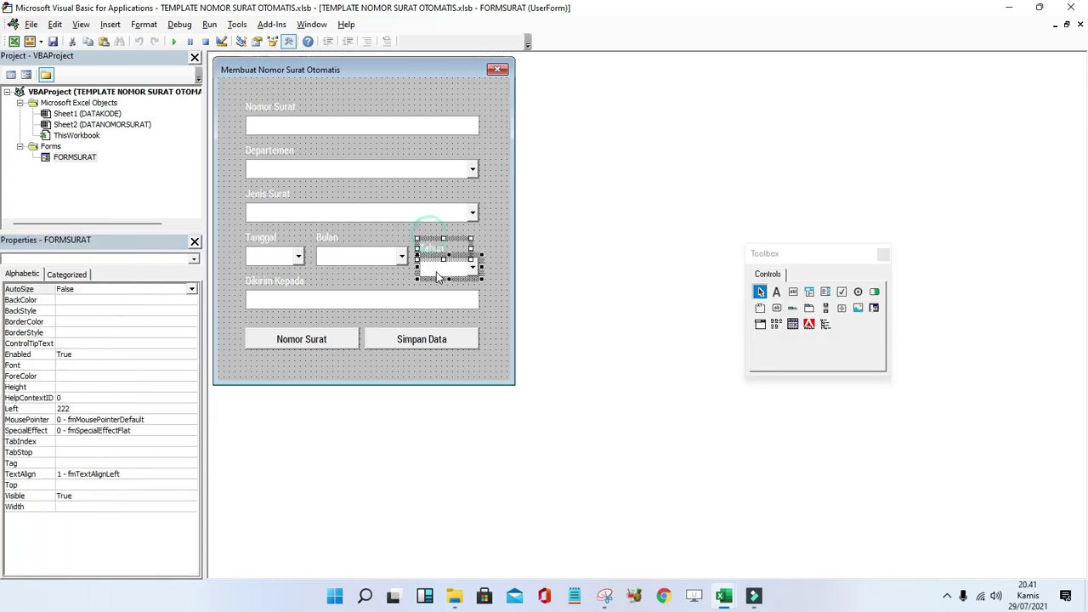
left_click(442, 265)
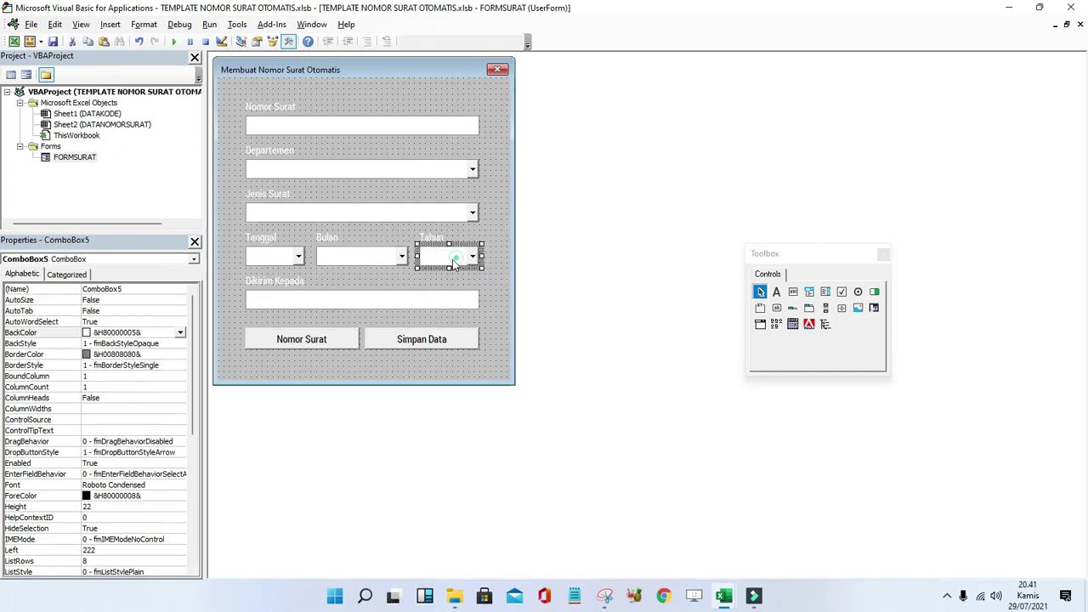
left_click(125, 289)
double_click(125, 289)
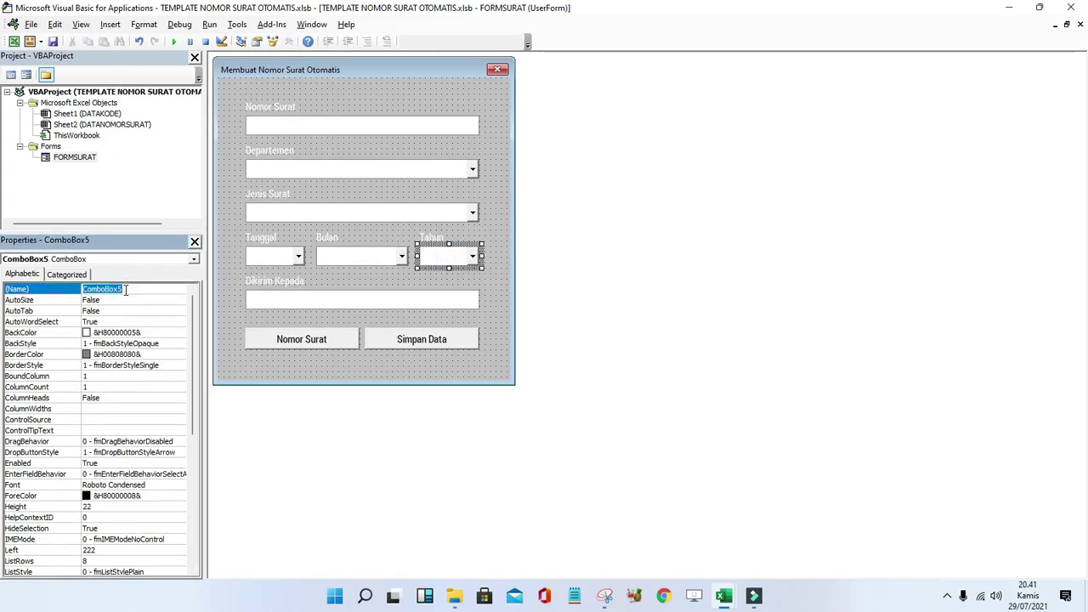
type("CMBTAHUN")
key("Return")
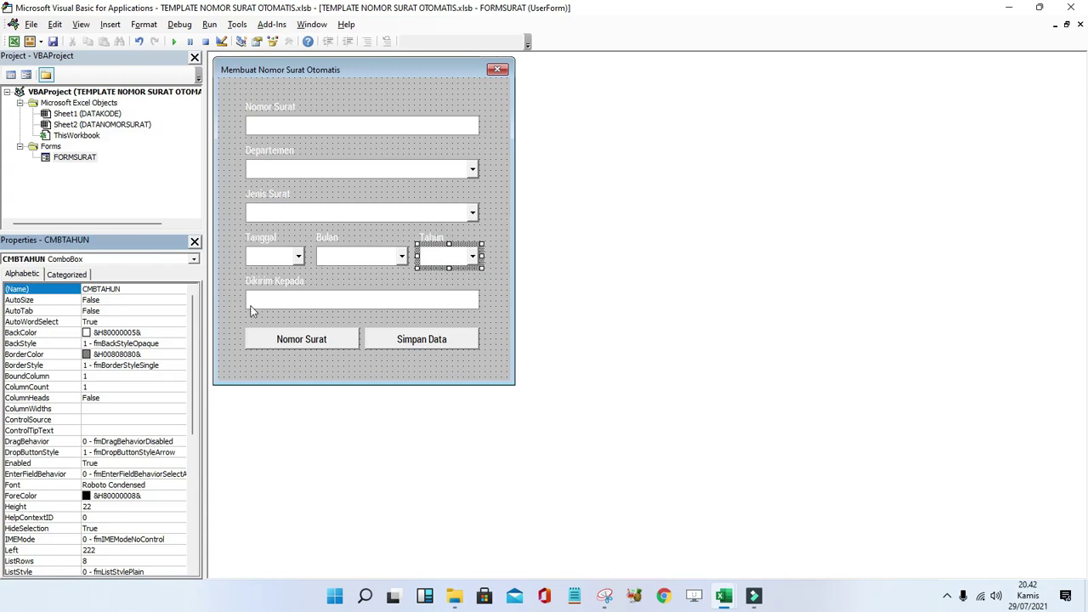
Rename the Dikirim Kepada text box to TXTDIKIRIM.
left_click(260, 301)
double_click(119, 289)
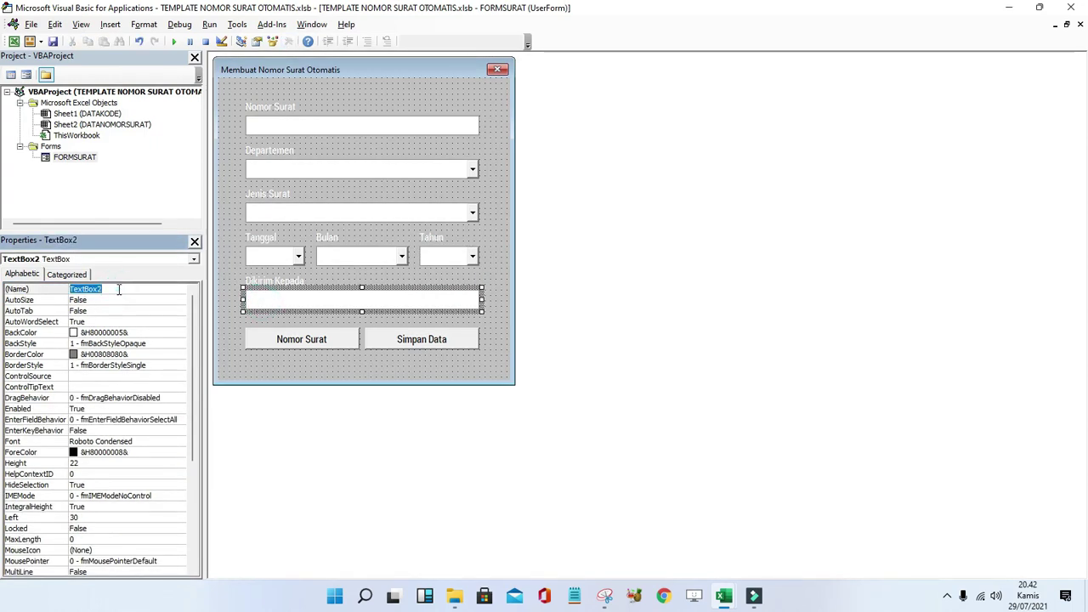
type("TXTDIKIRM")
key("BackSpace")
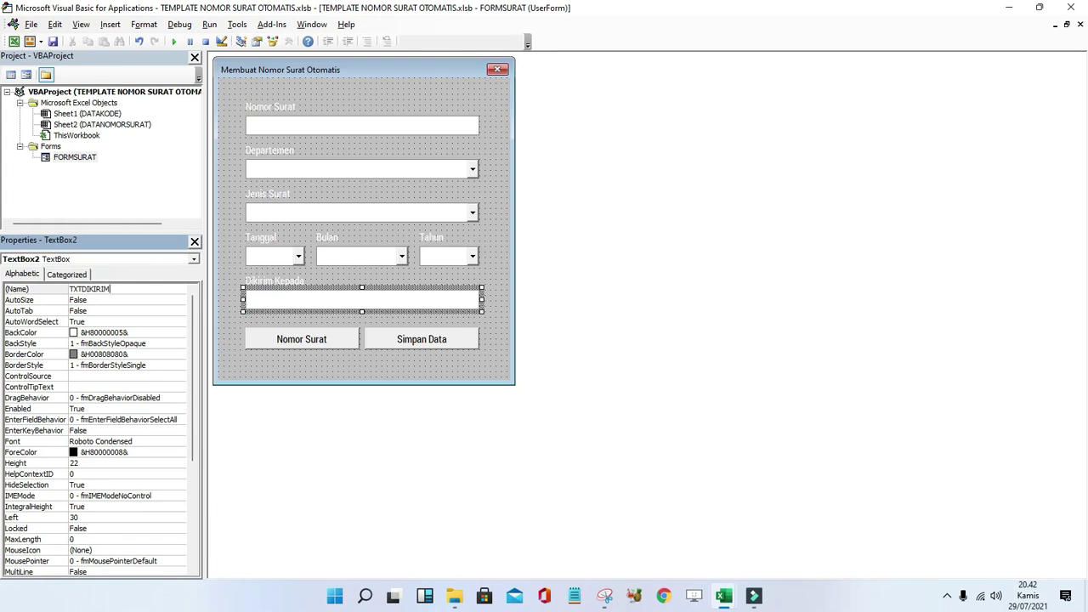
key("Return")
Rename the Nomor Surat and Simpan Data buttons to CMDNOMOR and CMDSIMPAN.
left_click(285, 339)
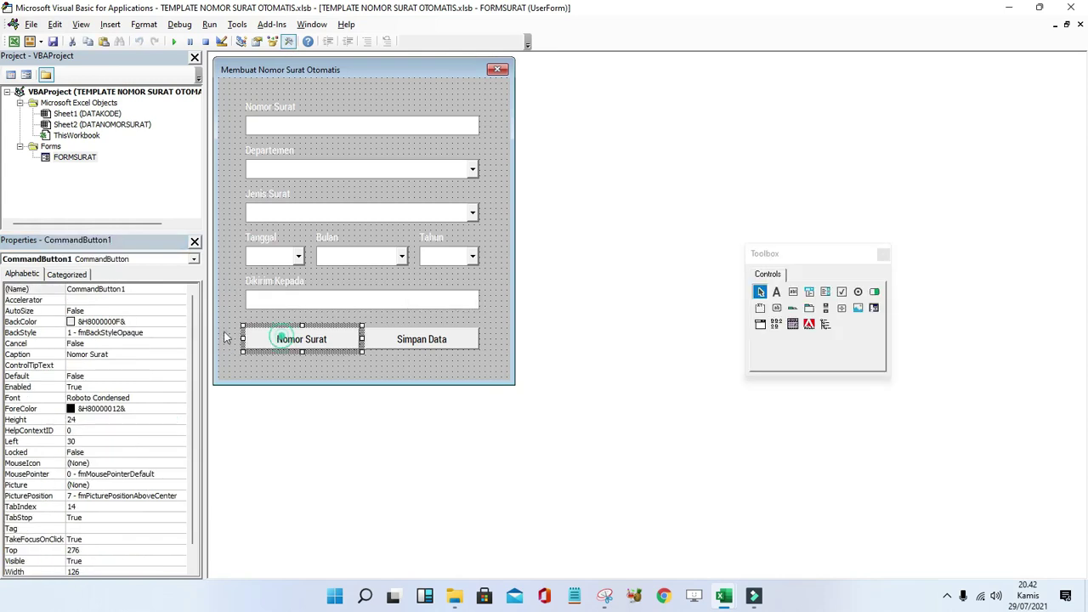
left_click(134, 290)
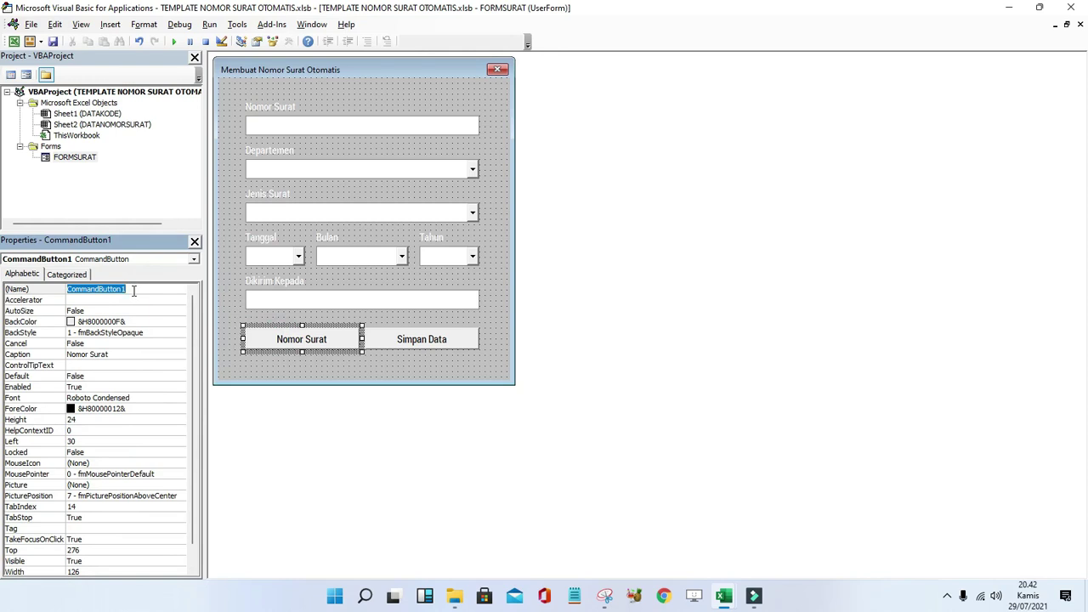
type("CMD")
type("NOMOR")
key("Return")
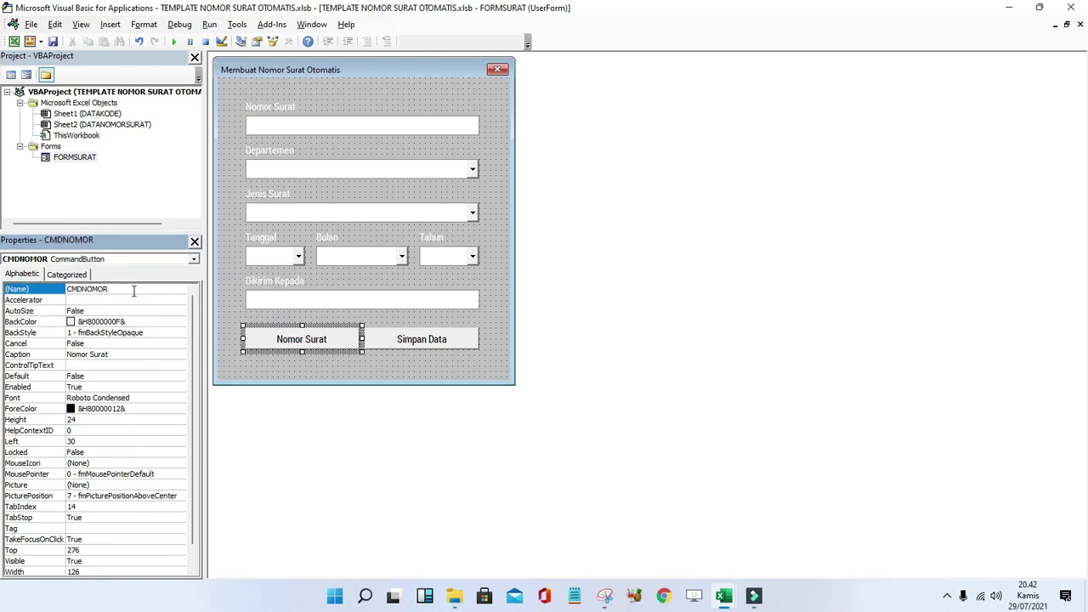
left_click(416, 342)
double_click(127, 289)
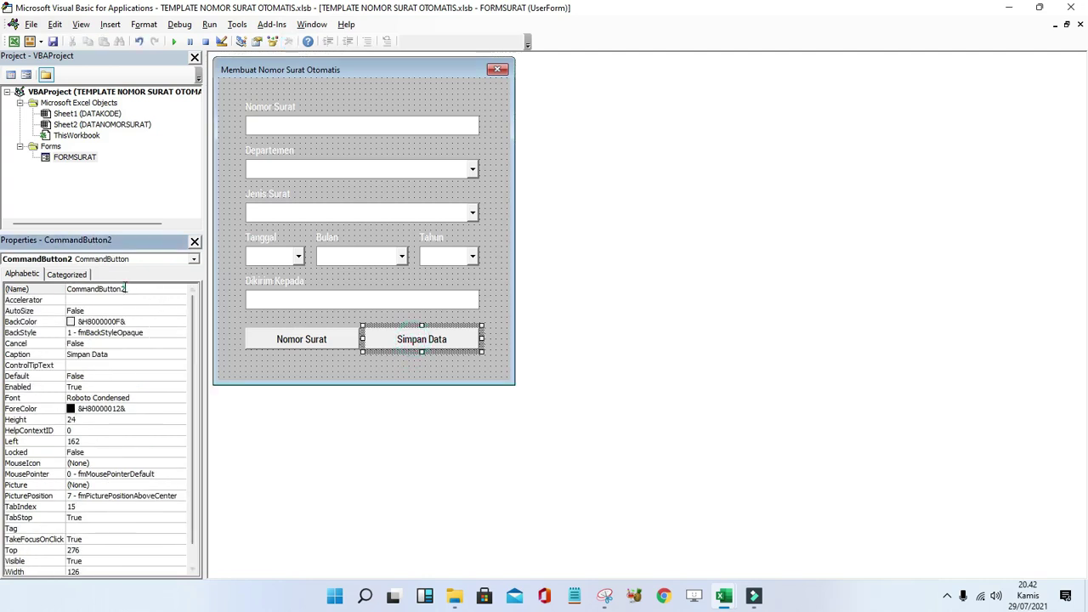
type("C")
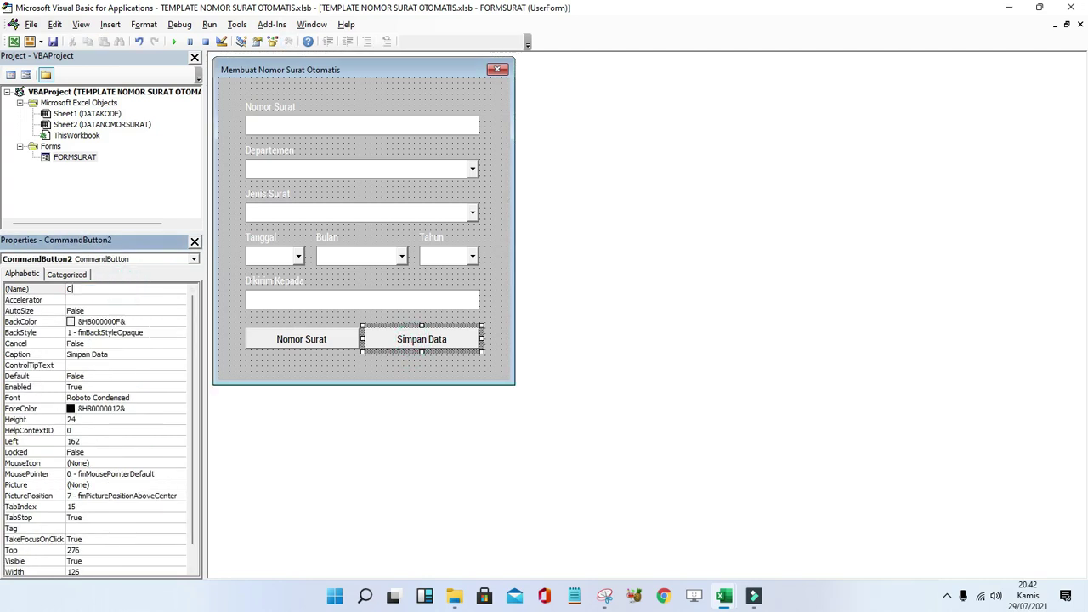
type("MDSIMPAN")
key("Return")
Run the FORMSURAT form to preview it over the sheet, then close it.
left_click(334, 376)
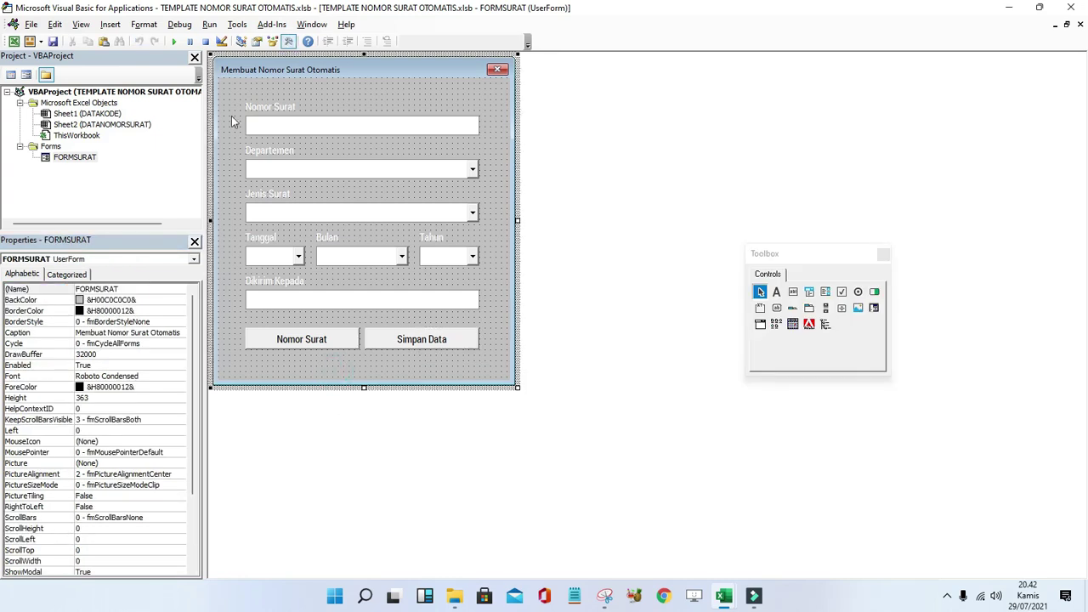
left_click(174, 41)
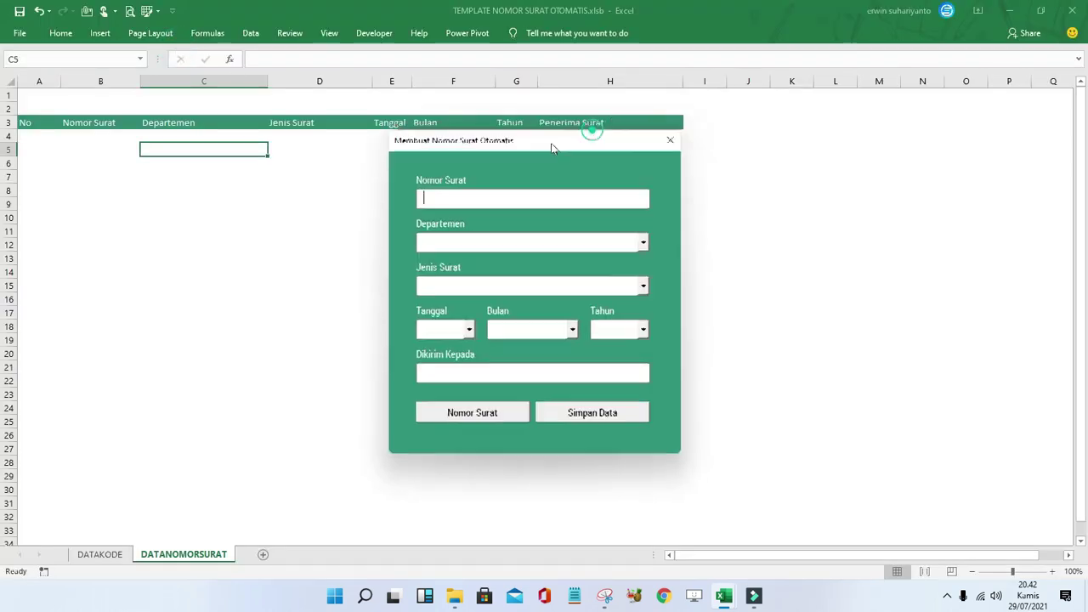
left_click_drag(592, 135, 488, 146)
left_click(575, 146)
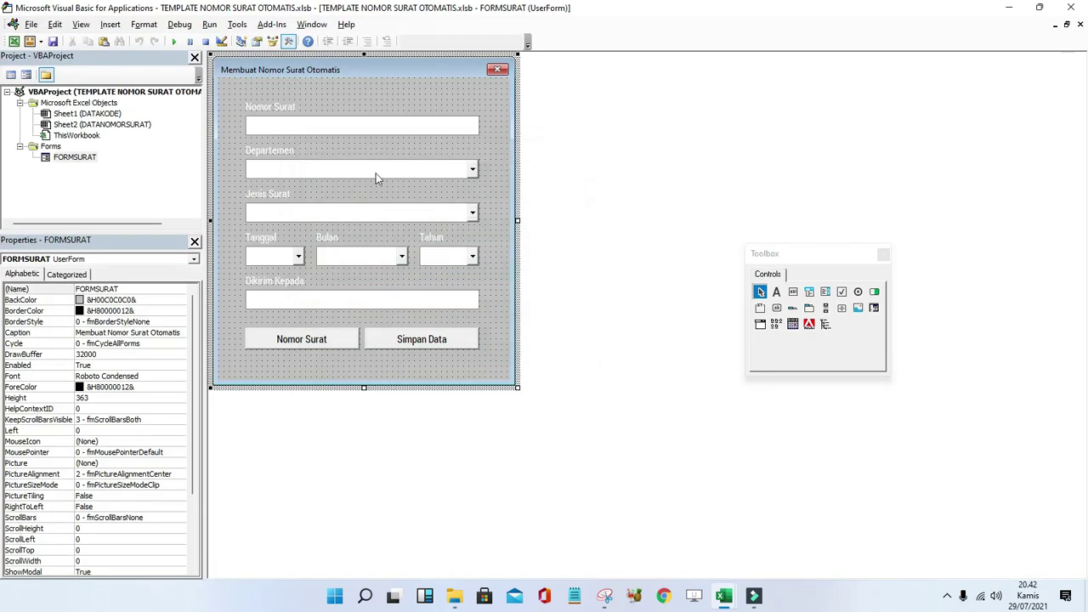
Check the Departemen, Jenis Surat, Tanggal and Bulan comboboxes on the form design.
left_click(299, 174)
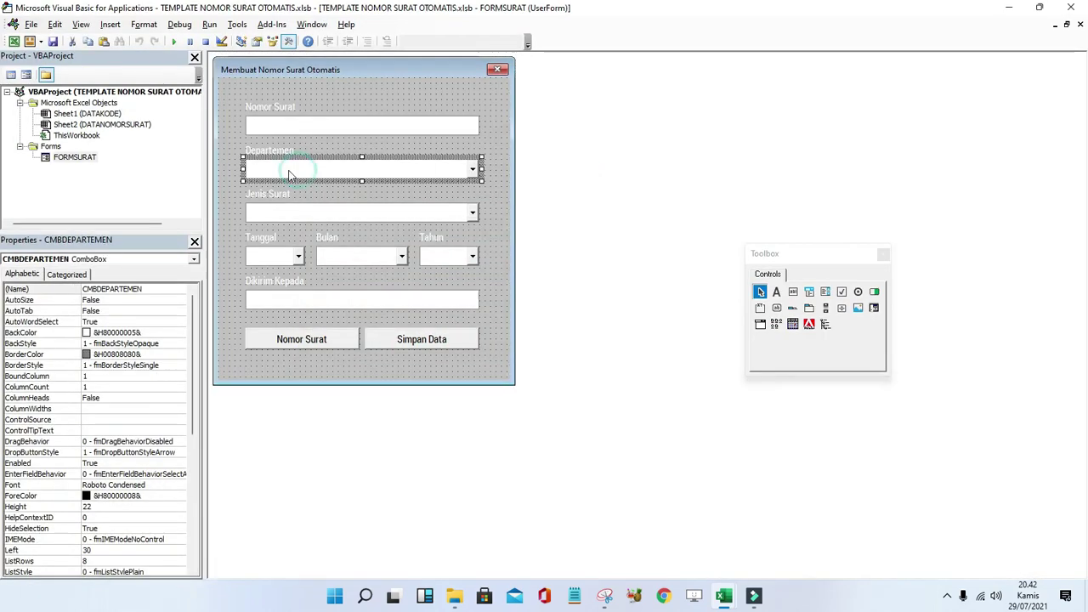
left_click(232, 184)
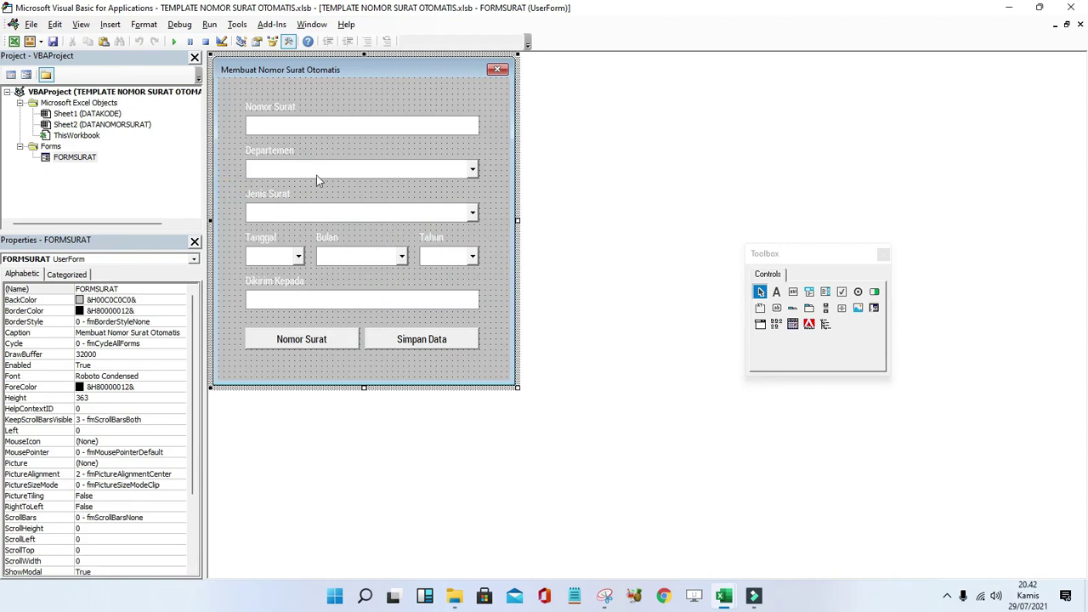
left_click(305, 170)
left_click(311, 214)
left_click(286, 255)
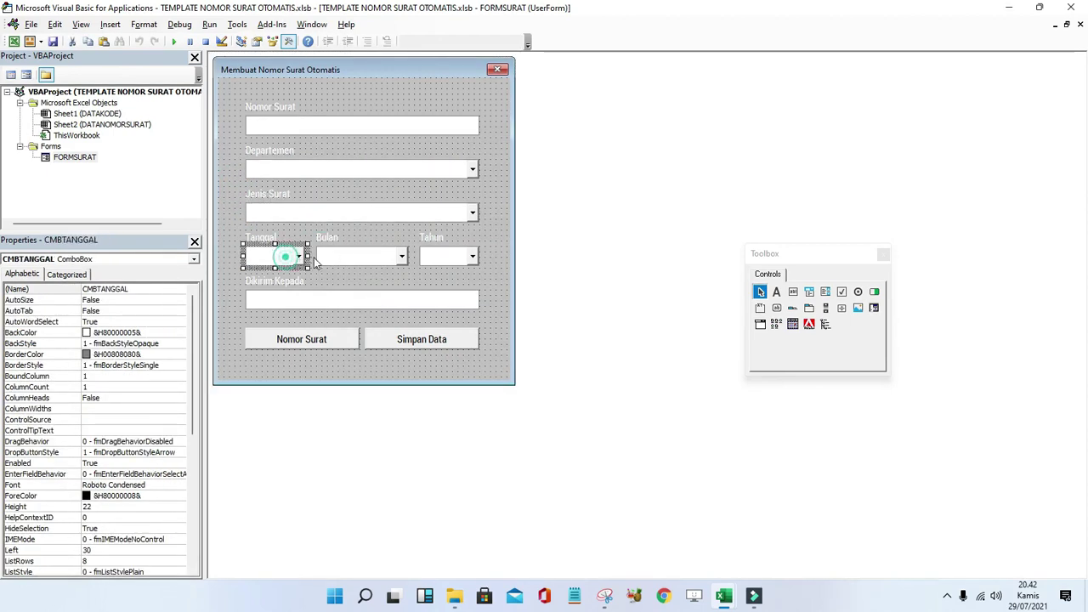
left_click(342, 255)
Switch to the DATANOMORSURAT sheet and reopen the Visual Basic editor from Developer.
left_click(13, 40)
left_click(101, 555)
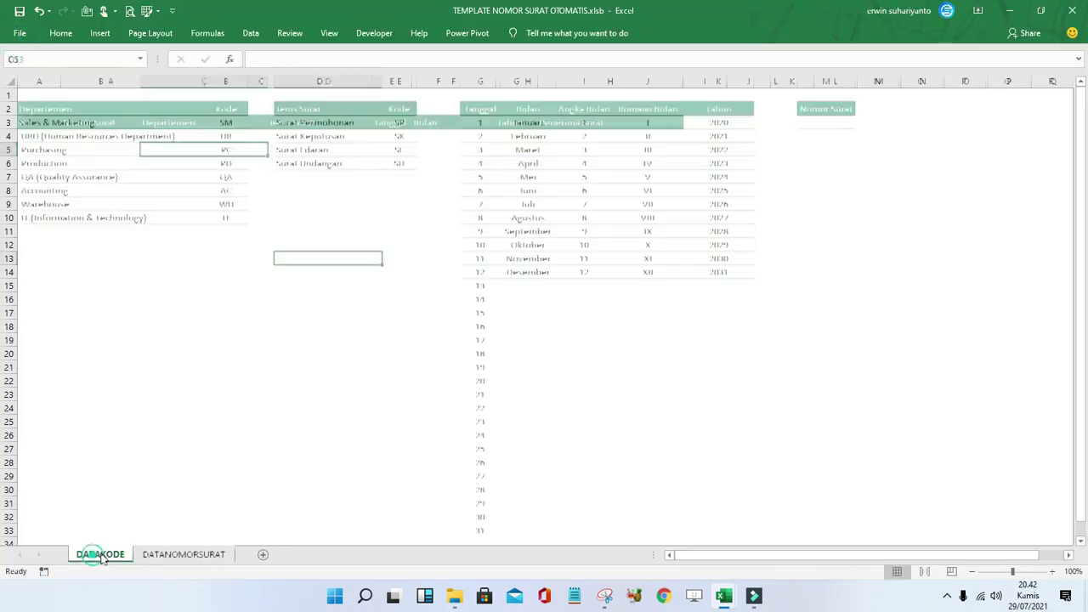
left_click(674, 379)
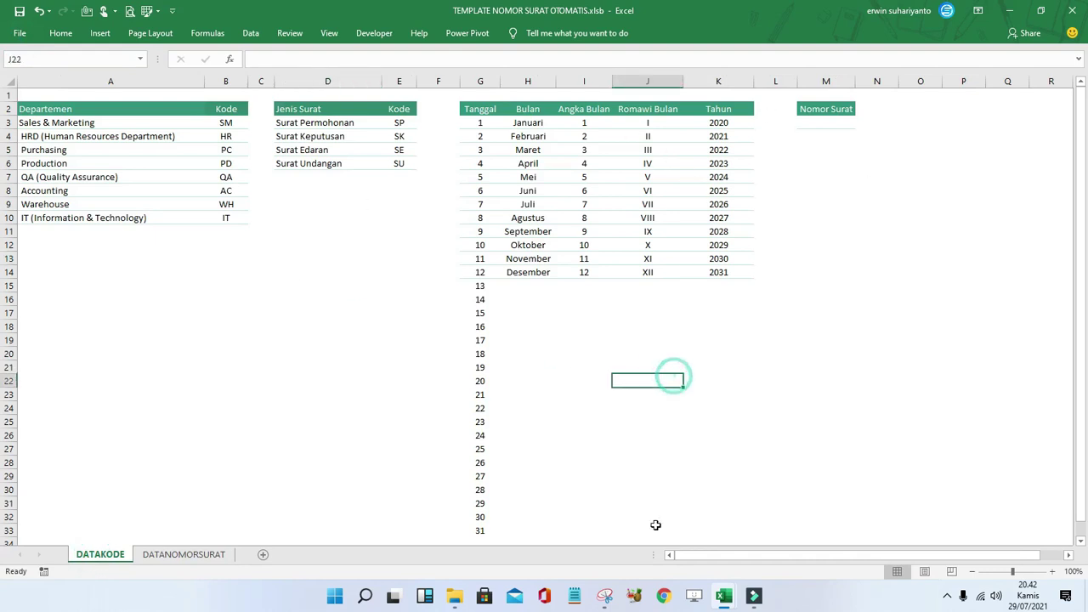
left_click(183, 554)
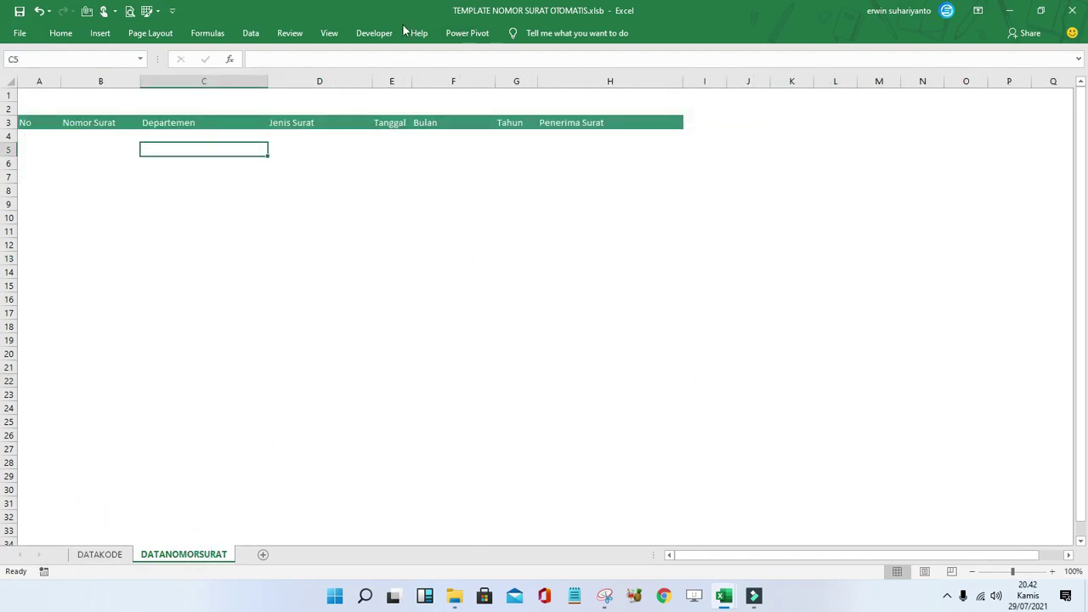
left_click(387, 29)
left_click(18, 68)
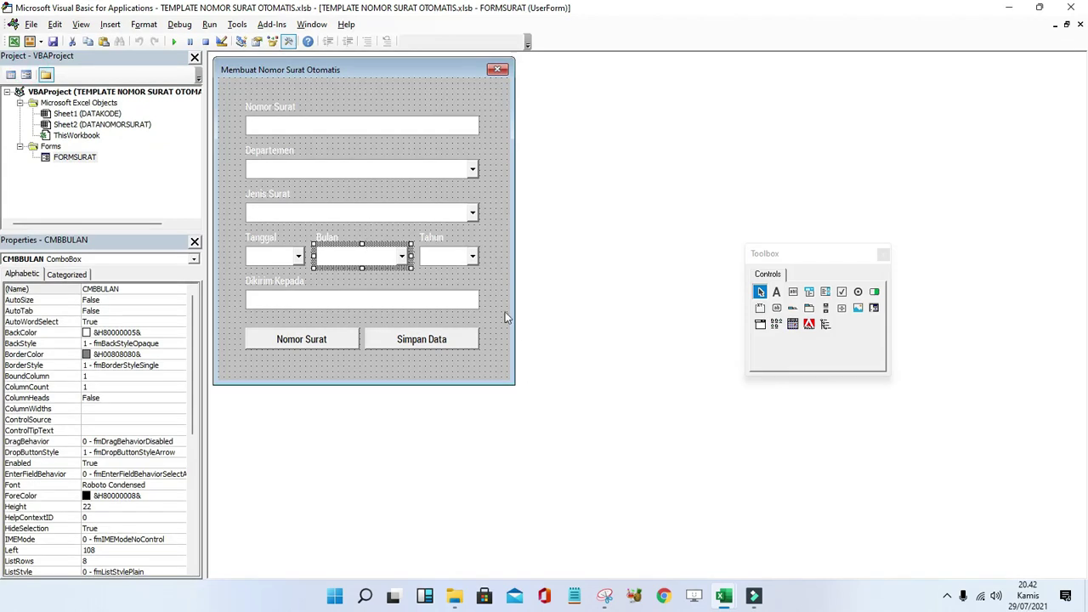
Add Option Explicit as the first line of the FORMSURAT code module.
double_click(491, 152)
key("Up")
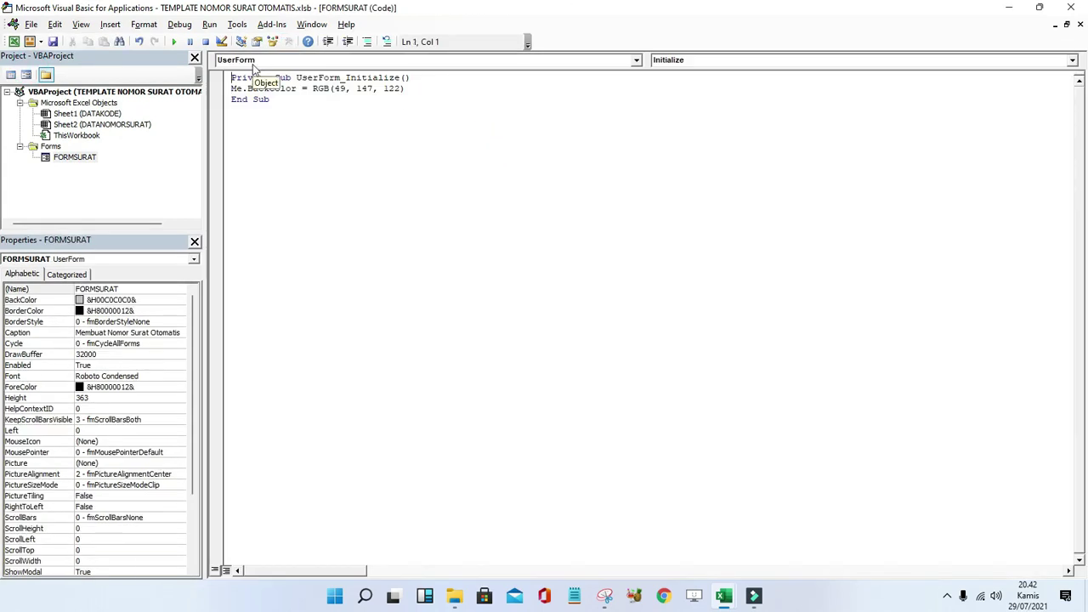
key("Return")
key("Up")
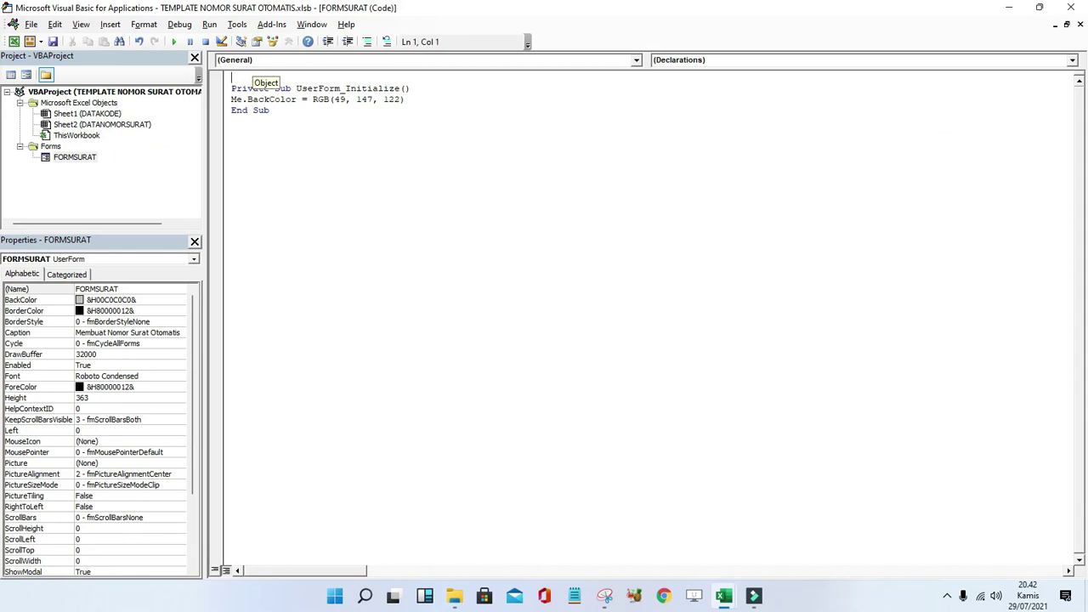
type("Op")
type("tion expl")
type("icit")
key("Return")
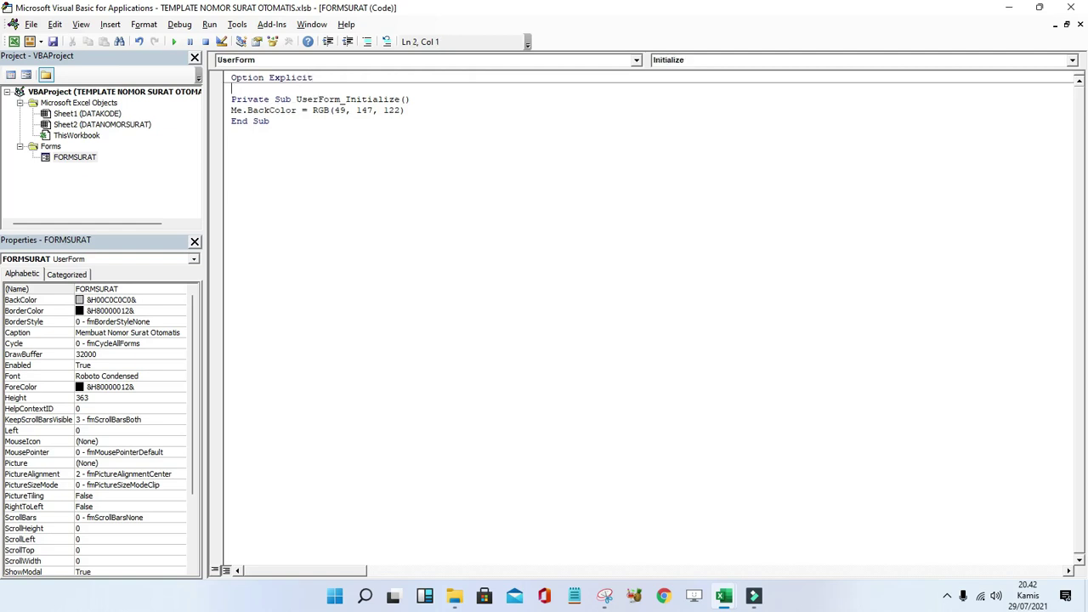
Insert an empty line below the UserForm_Initialize procedure's End Sub.
left_click(231, 100)
key("Return")
double_click(94, 157)
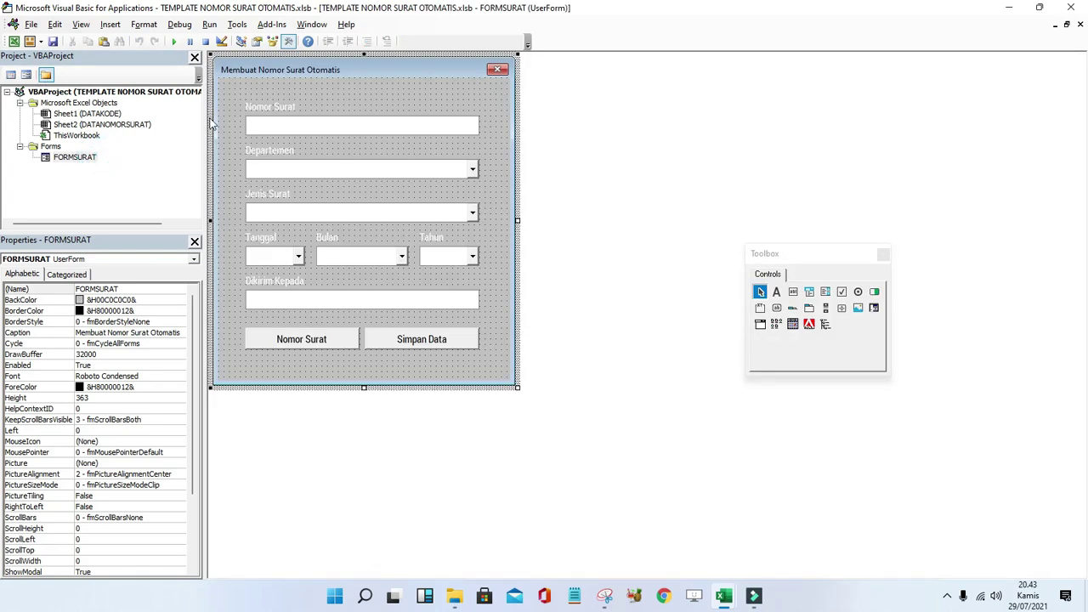
double_click(309, 367)
left_click(244, 150)
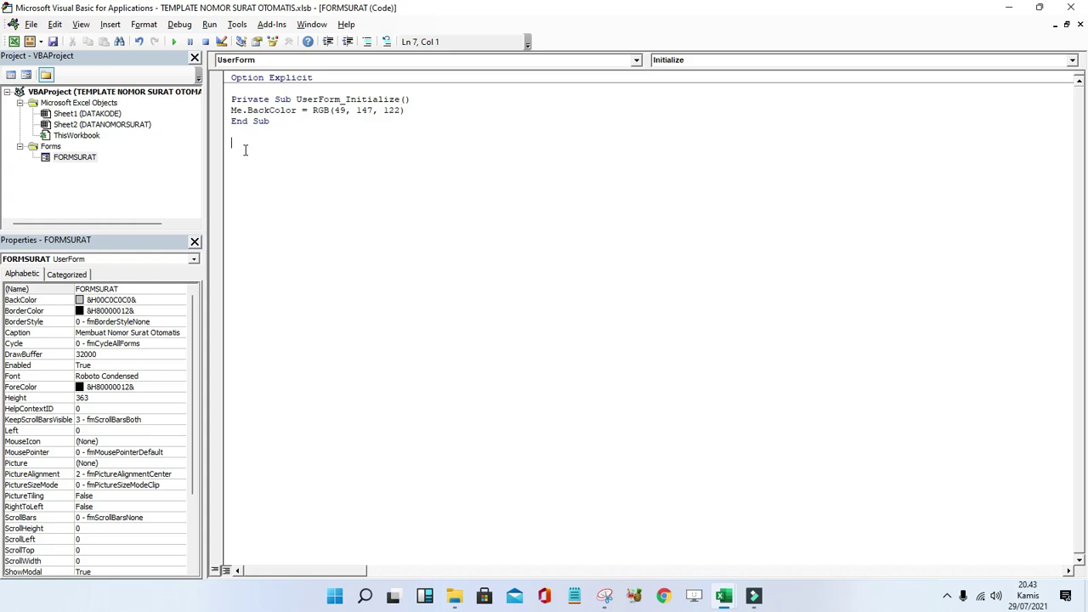
Create Private Sub AmbilDepartemen declaring Departemen and irow As Long.
type("Privat")
type("e Sub ")
type("Ambil")
type("D")
type("ep")
key("BackSpace")
key("BackSpace")
key("BackSpace")
type("Departemen")
key("Return")
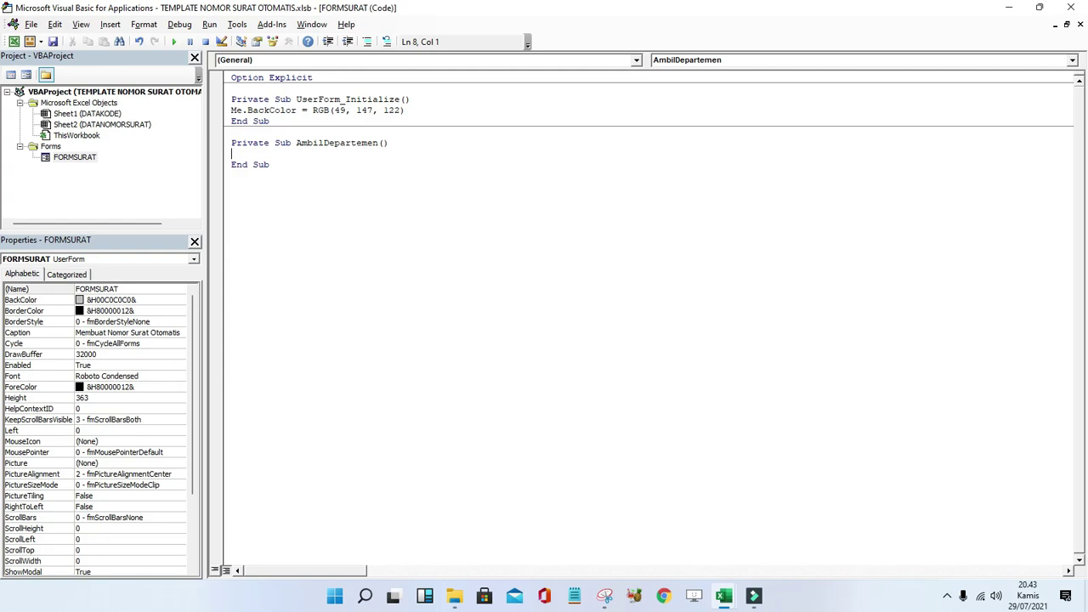
type("Dim")
type(" Departemen")
type(" as l")
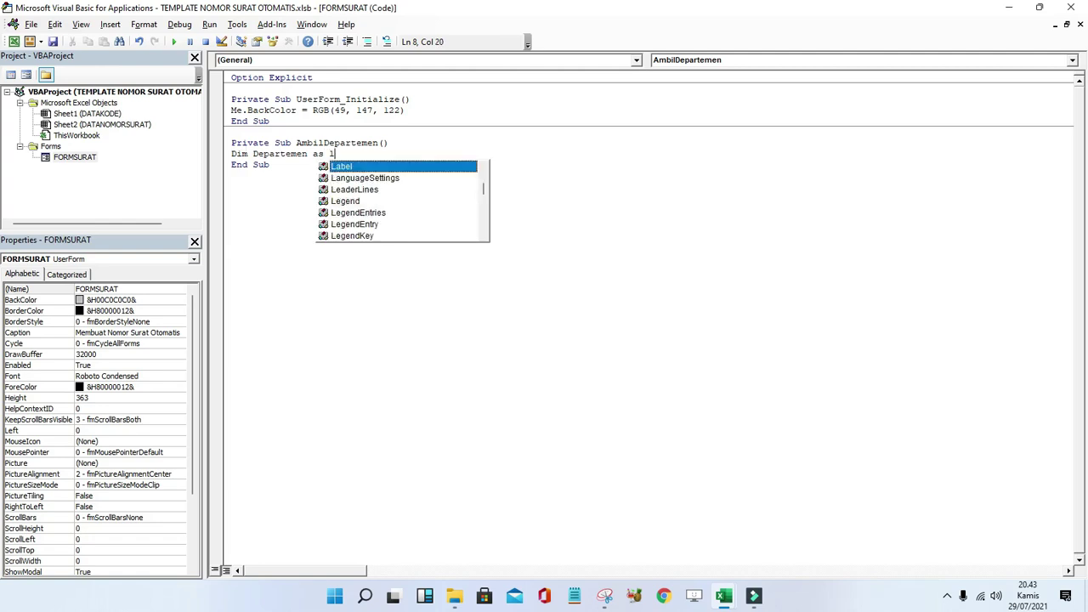
type("ong")
key("Return")
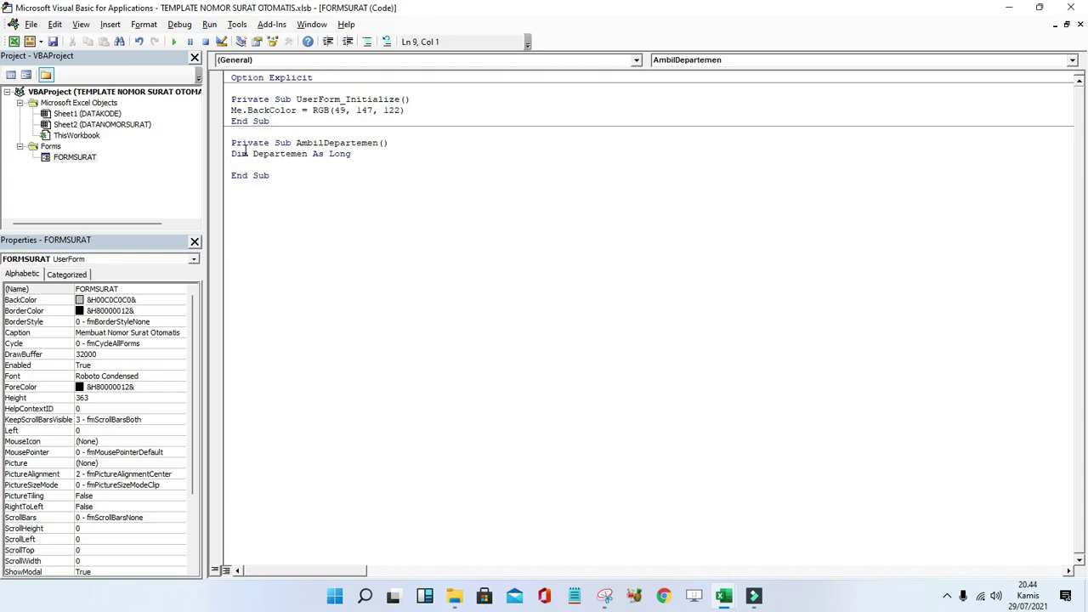
type("Dim ")
type("irow")
type(" as L")
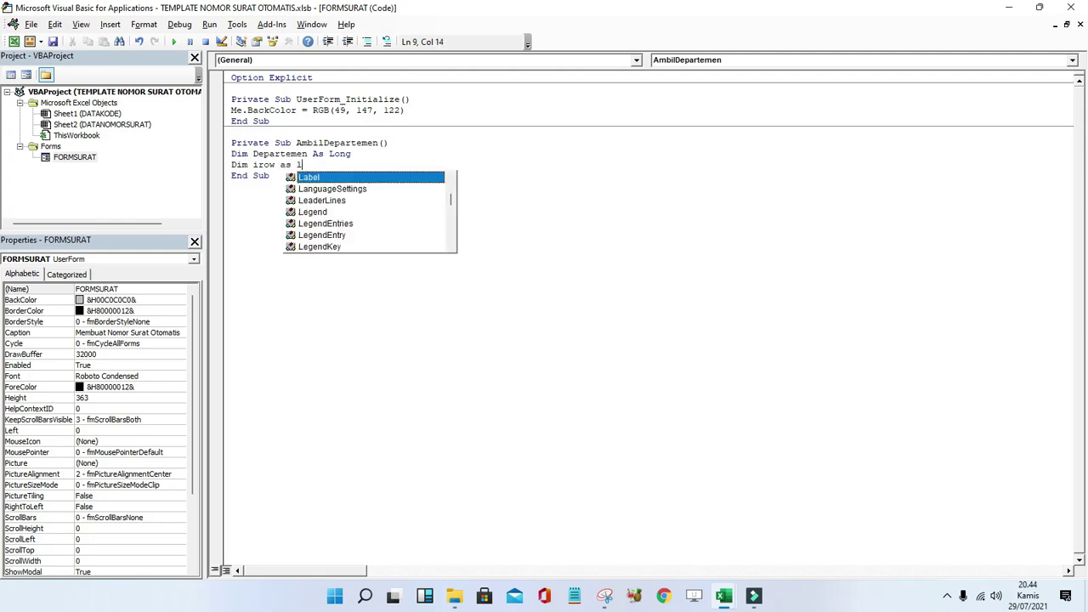
type("on")
key("Return")
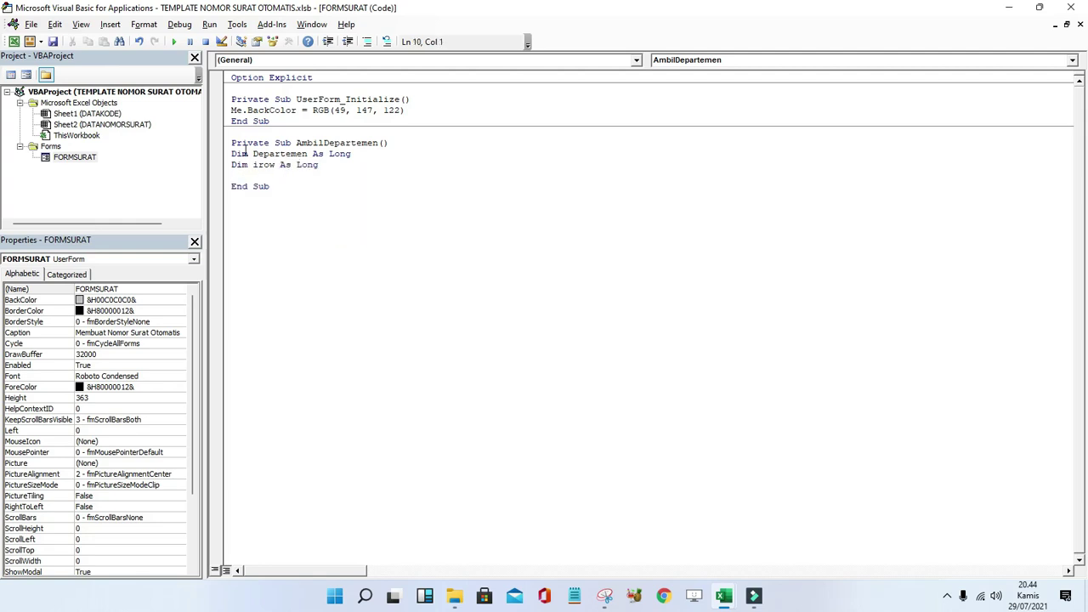
Set irow = Sheet1.Range("A" & Rows.Count).End(xlUp).Row, dismissing the compile error.
type("Irow")
type(" = ")
type("Sheet1")
type(".rang")
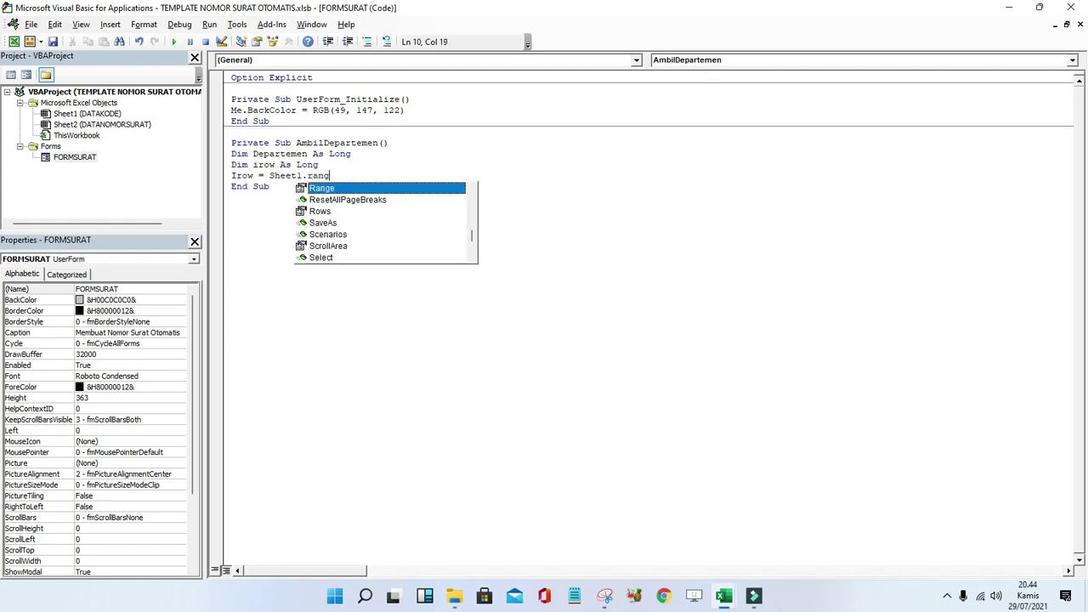
type("e(")
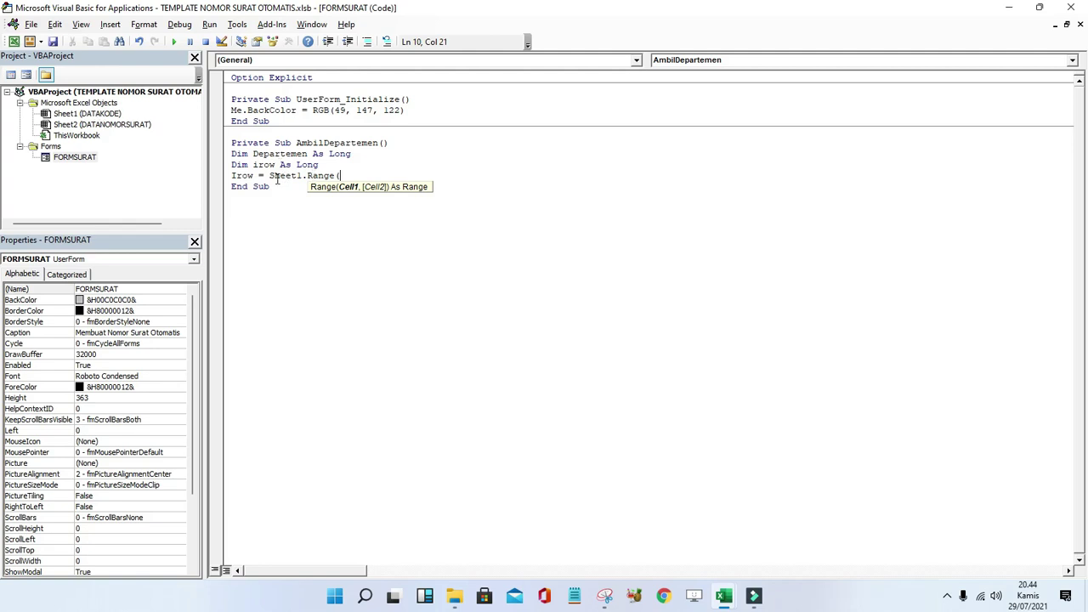
type("\"")
type("A\"")
double_click(65, 8)
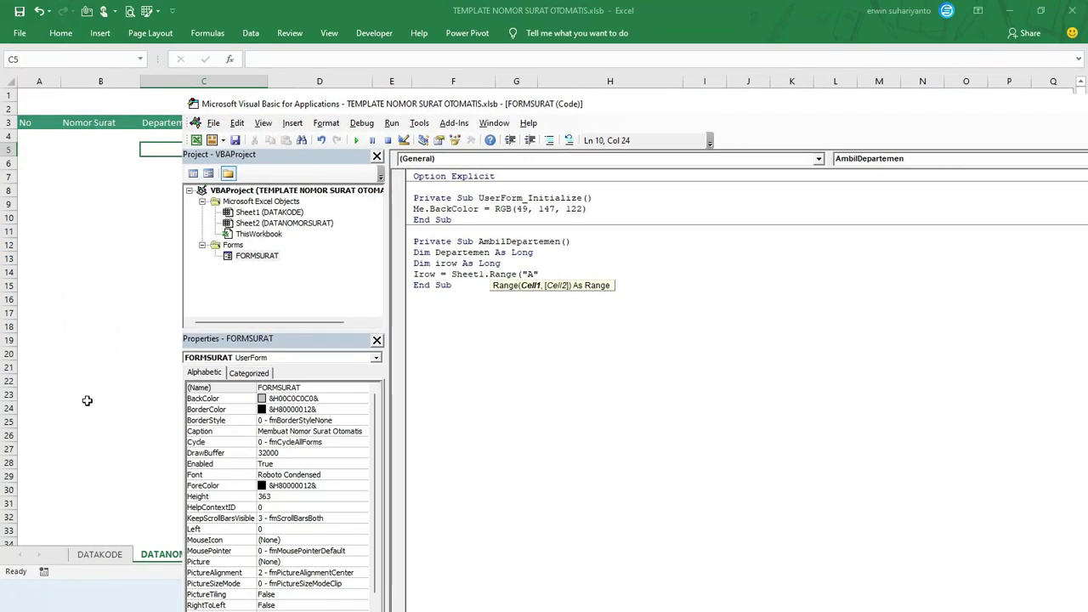
left_click(87, 397)
left_click(100, 554)
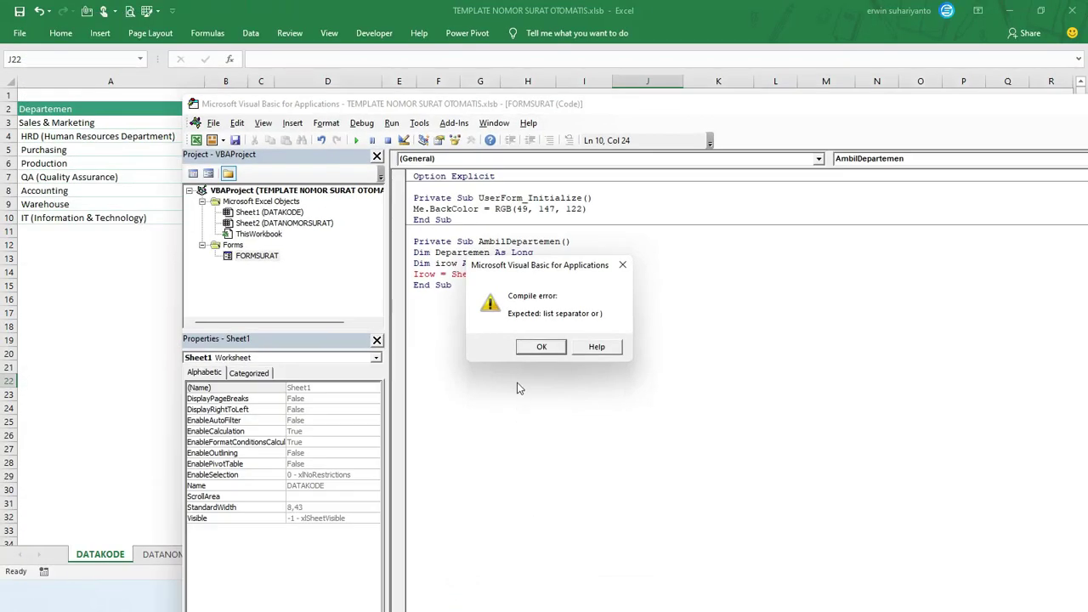
left_click(547, 344)
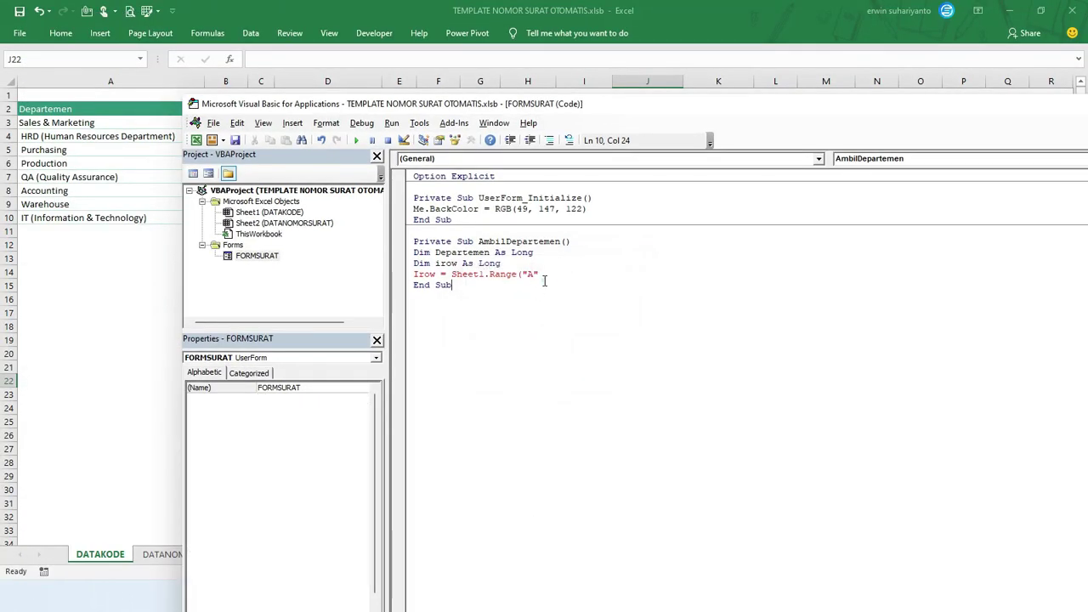
left_click(543, 280)
left_click(554, 267)
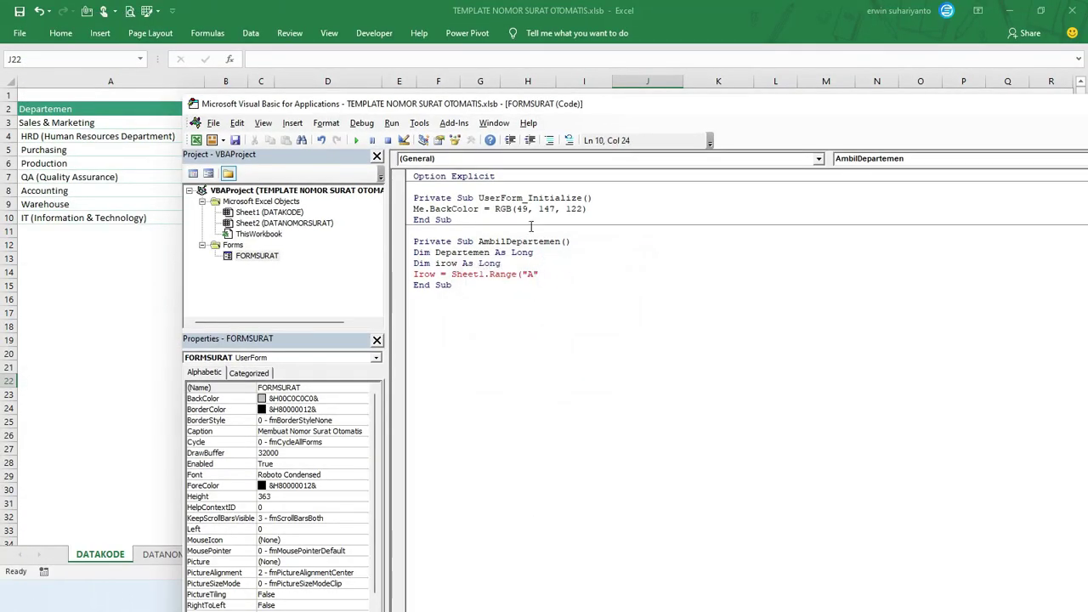
left_click_drag(495, 103, 429, 108)
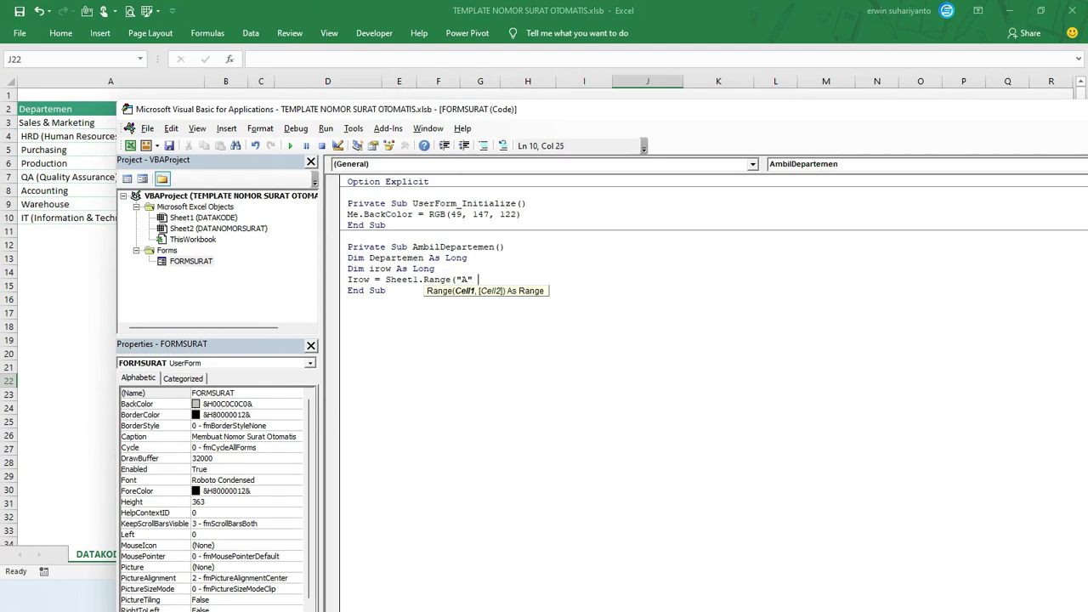
type("&")
type(" Rows.")
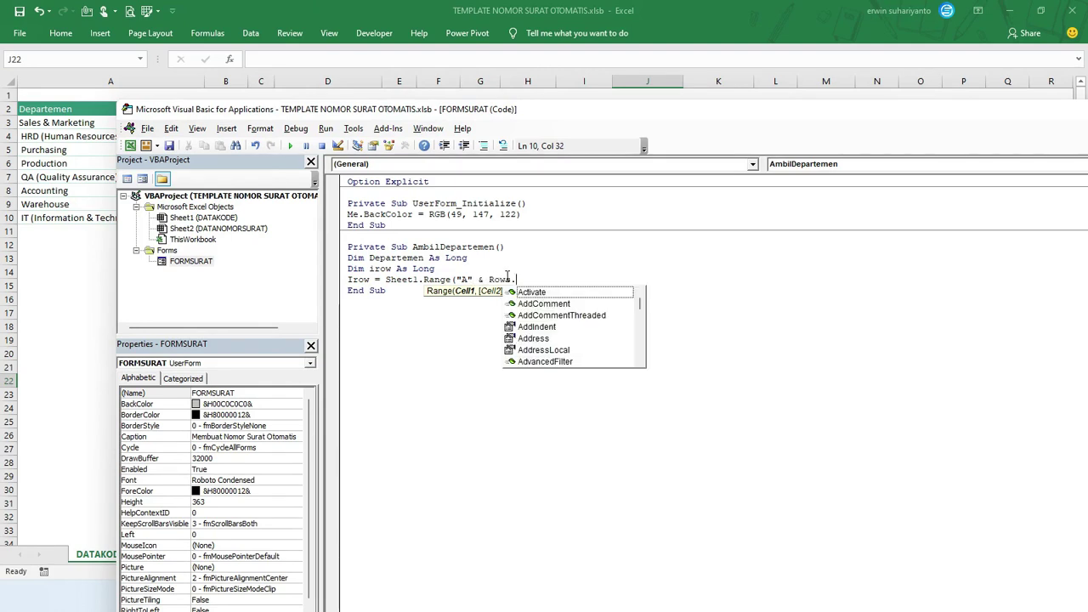
type("count")
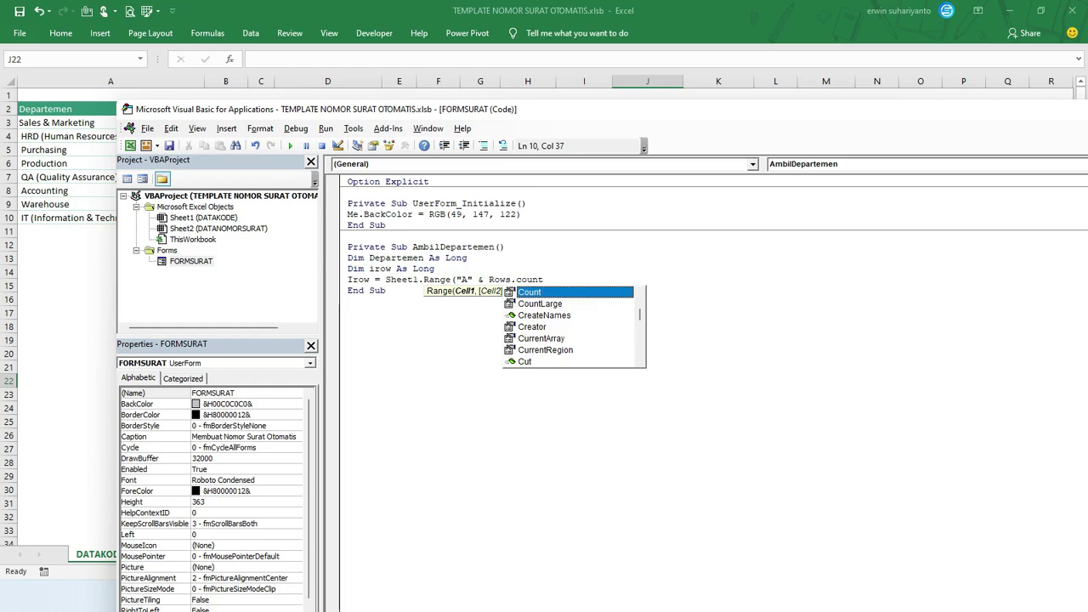
type(")")
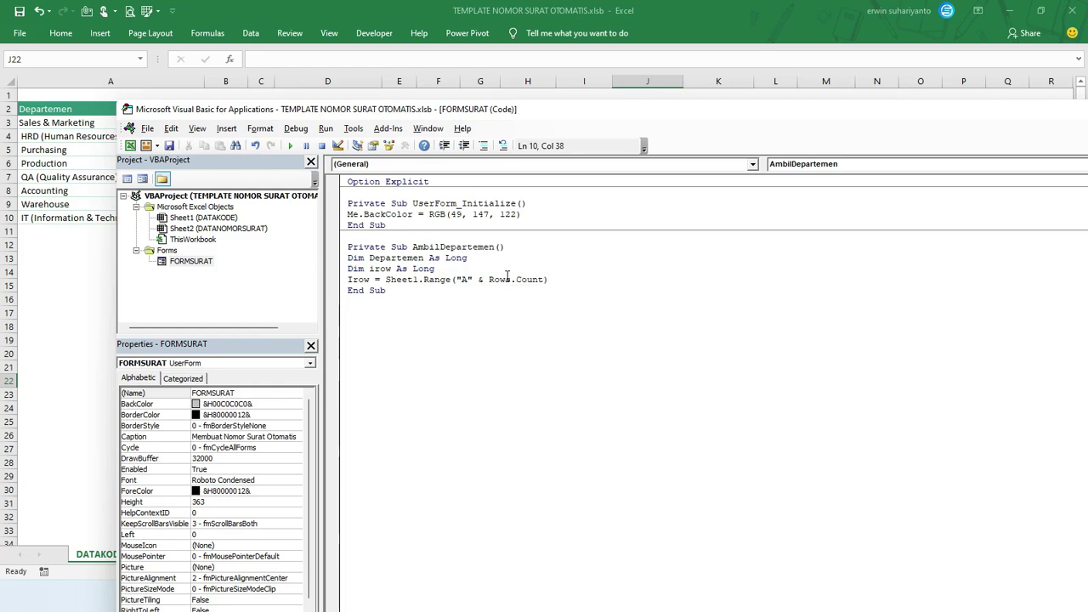
type(".end")
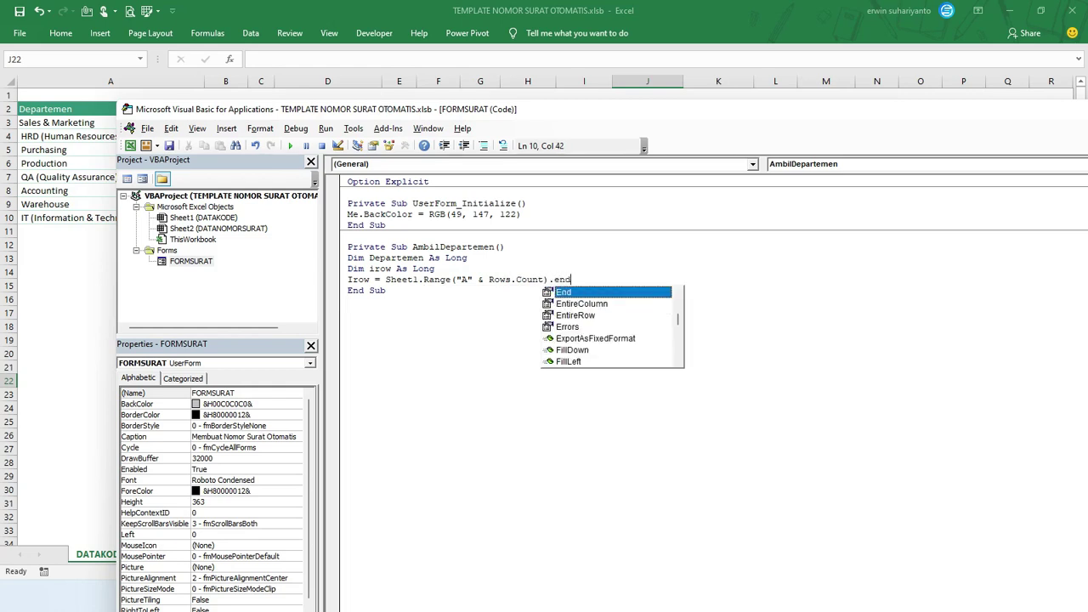
type("(")
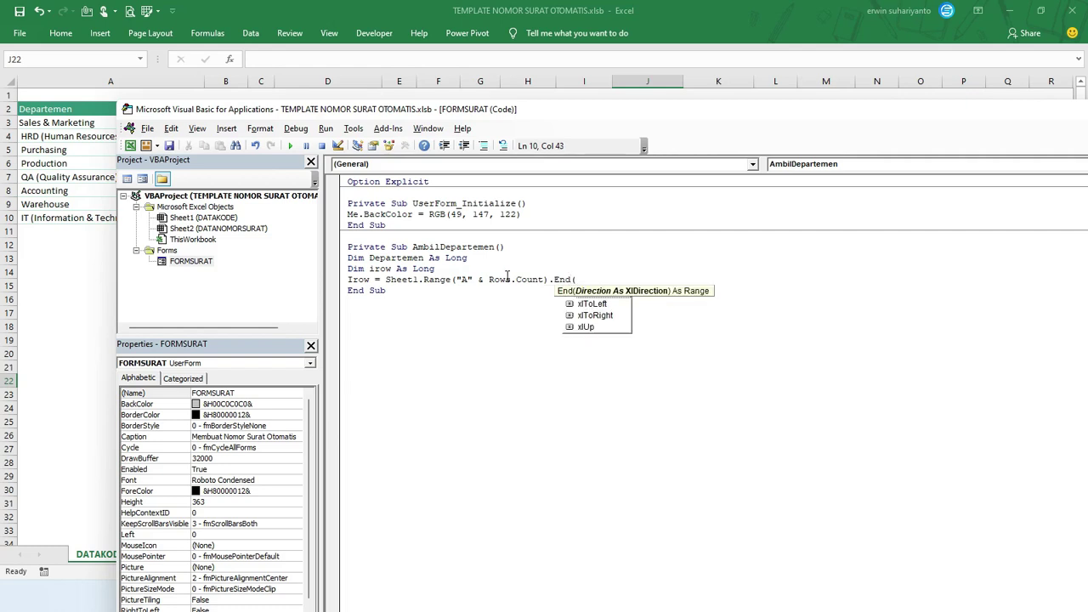
type("xlup")
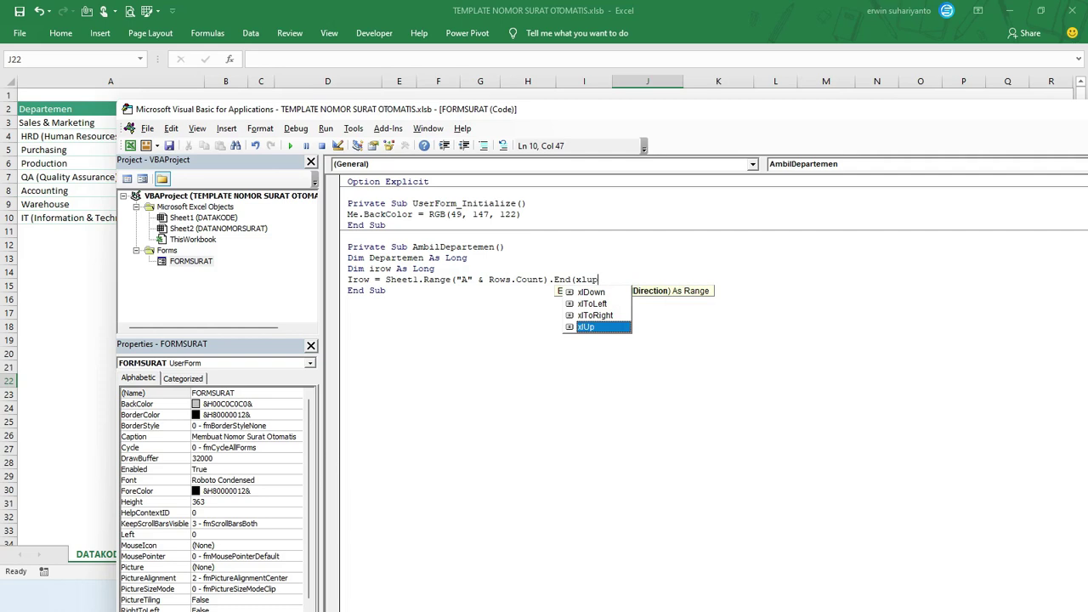
type(").")
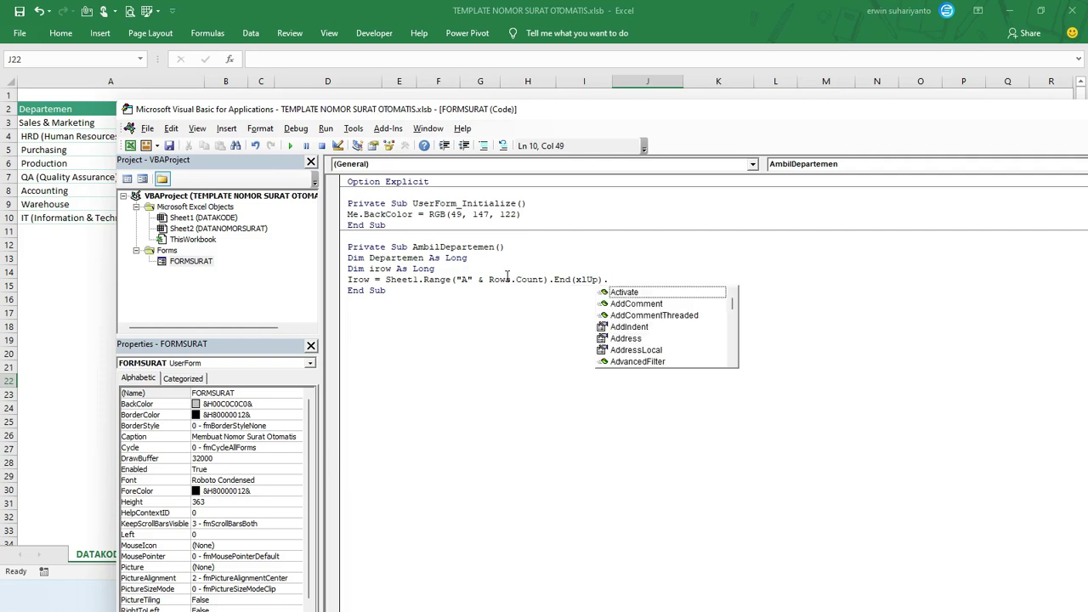
type("Row")
key("Return")
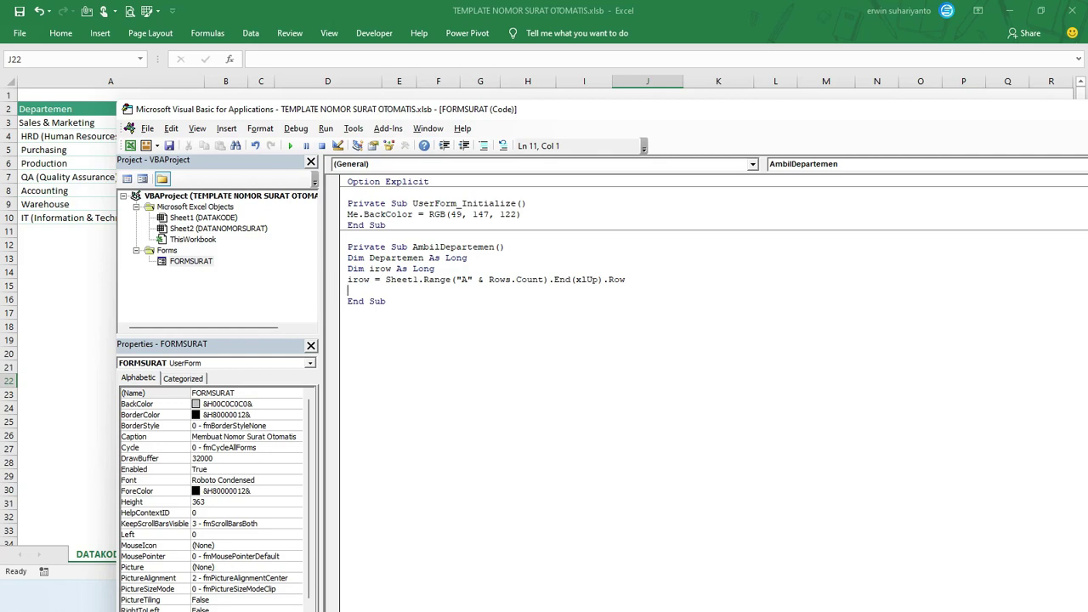
Write Departemen = Application.WorksheetFunction.CountA(Sheet1.Range("A3:A100")).
type("Departemen")
type(" = A")
type("pplci")
key("BackSpace")
key("BackSpace")
type("lication.w")
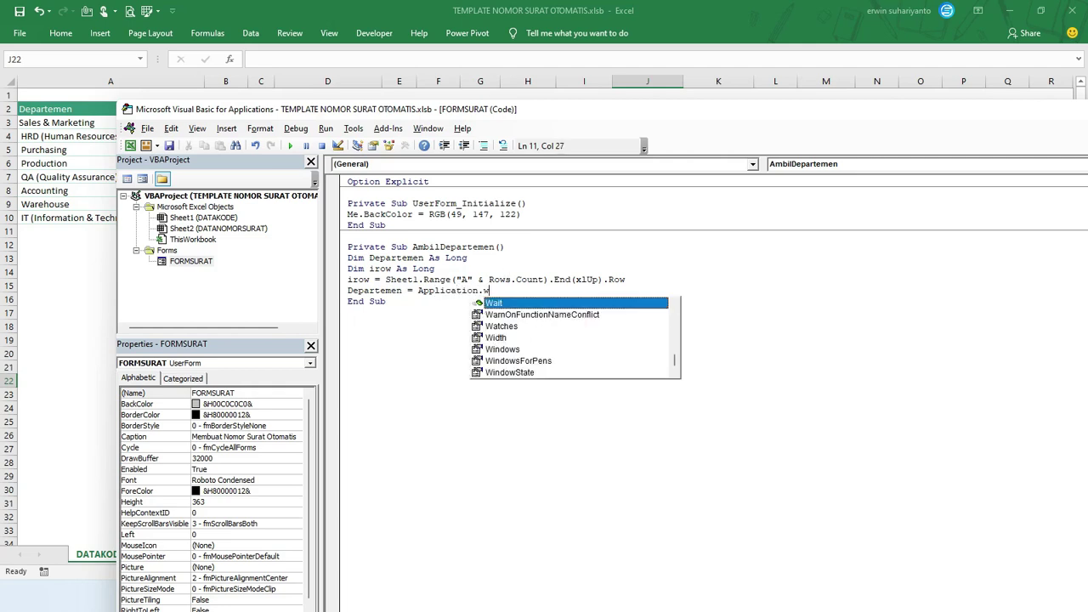
type("or")
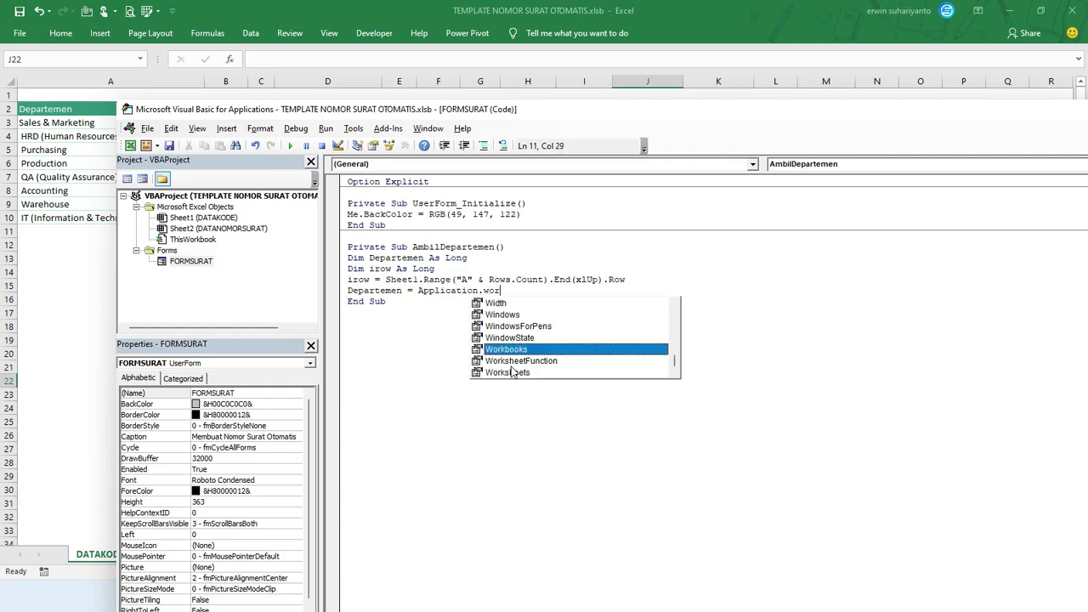
double_click(513, 361)
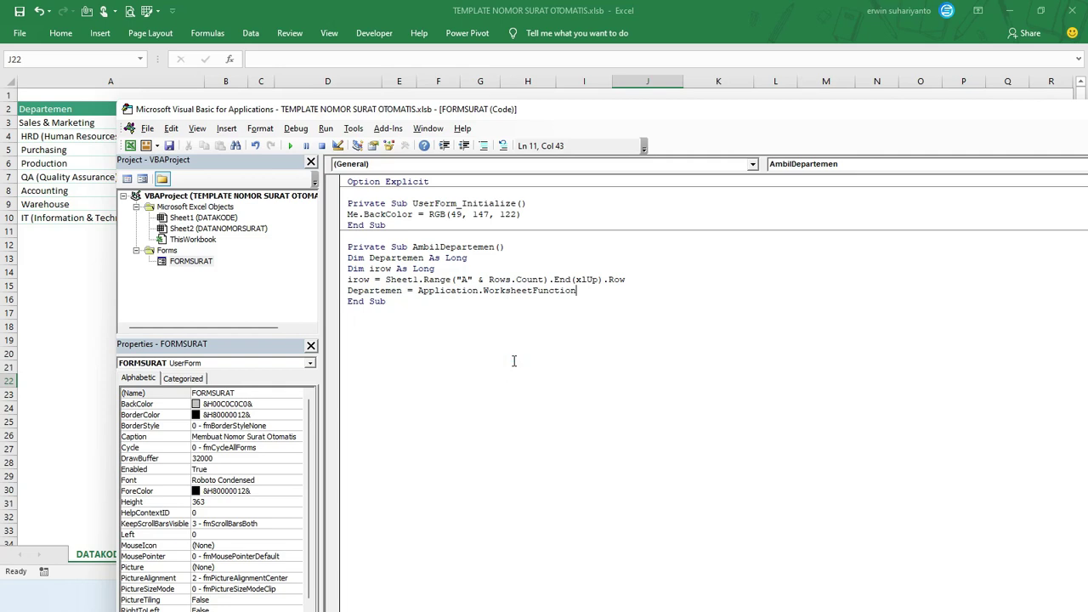
type(".cou")
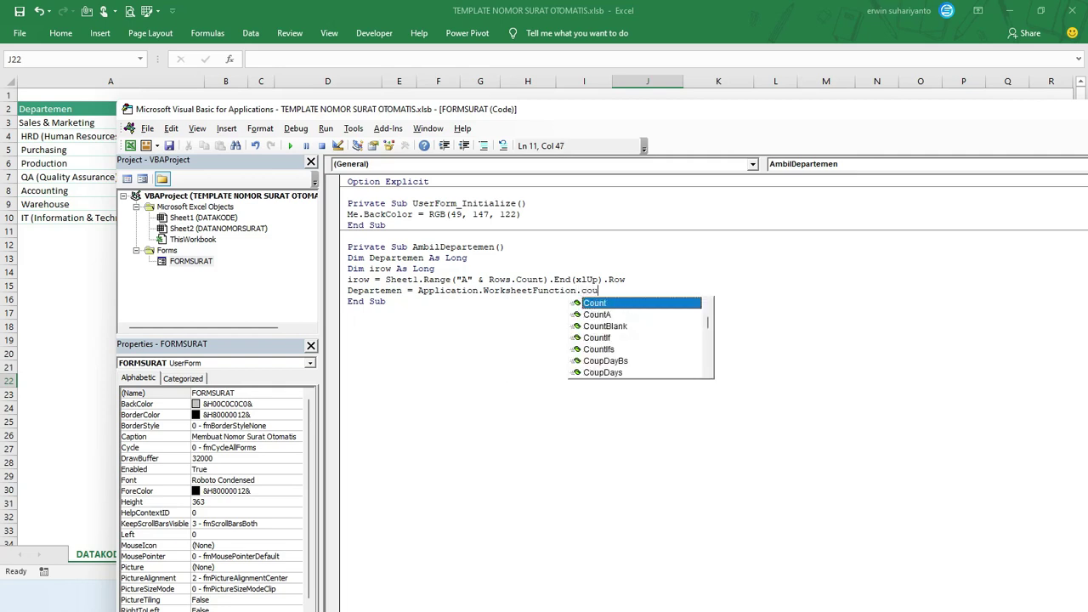
type("nta")
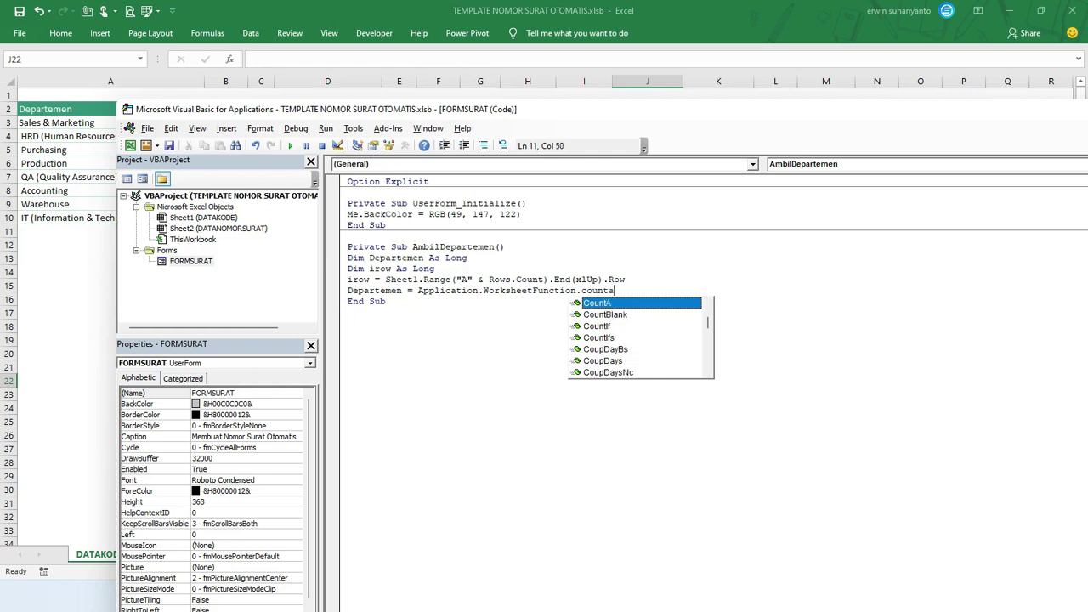
type("(")
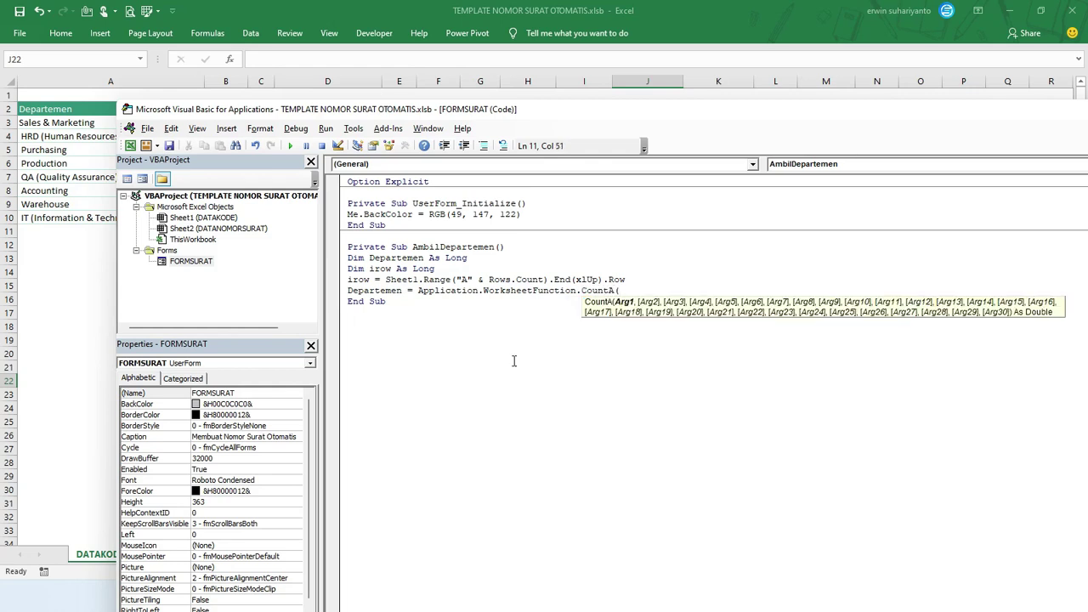
type("Sheet")
type("1.Range(")
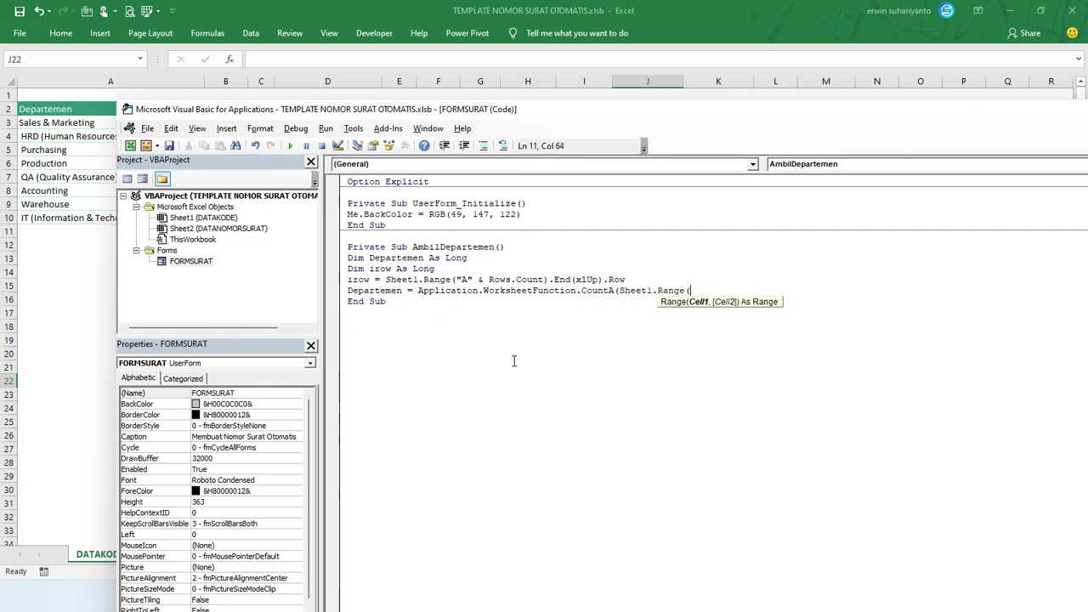
type("\"")
type("A")
type("3")
type(":A")
type("100")
type("\"")
type(")")
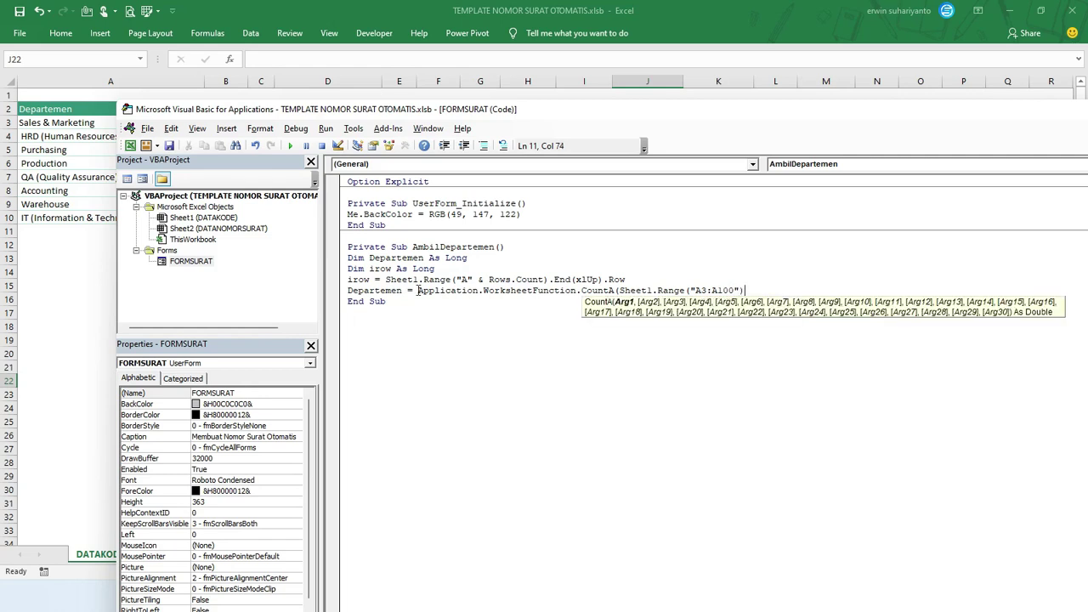
type(")")
key("Return")
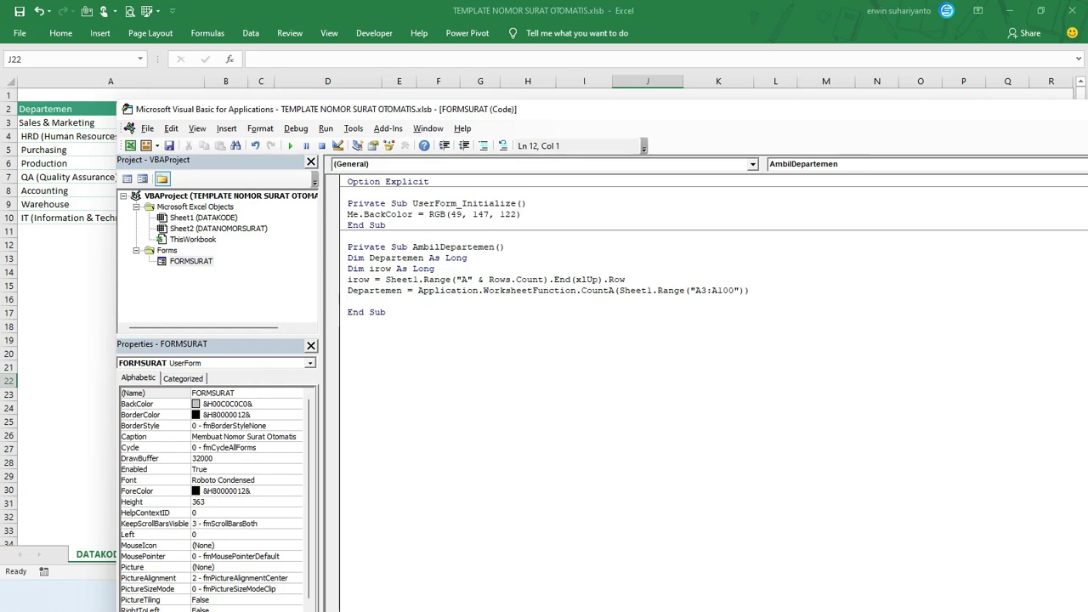
Add If Departemen = 0 Then with Me.CMBDEPARTEMEN.RowSource = "".
type("If ")
type("Depart")
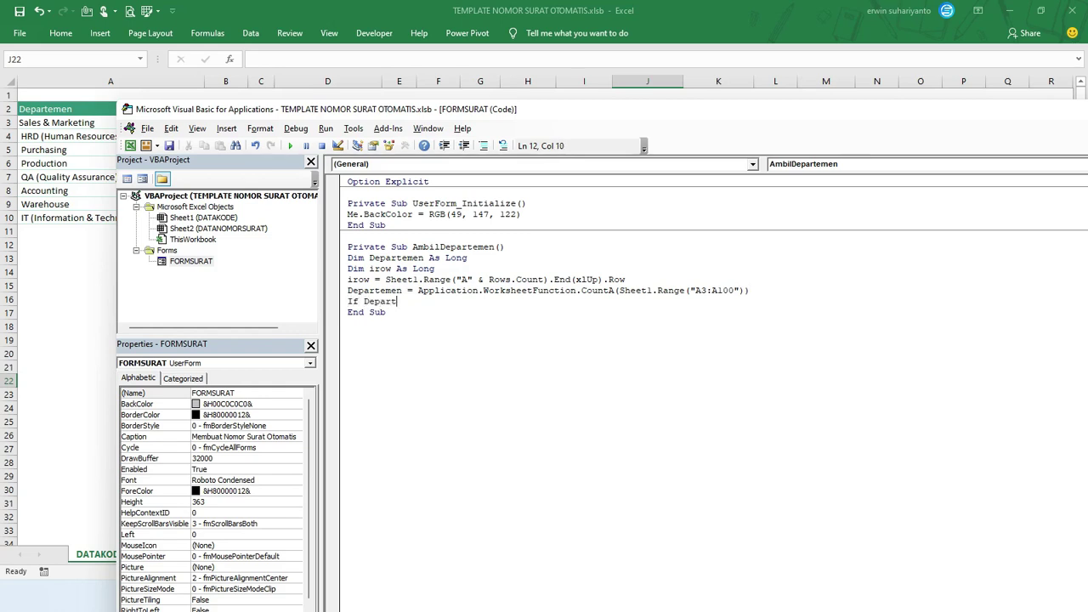
type("emen =")
type(" 0 T")
type("hen")
key("Return")
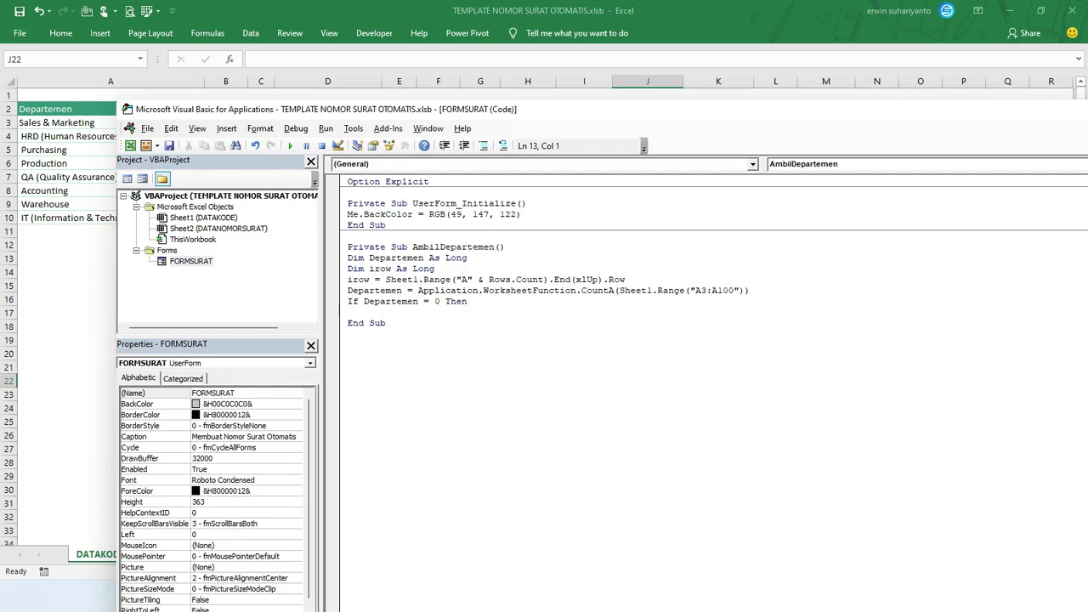
type("Me.")
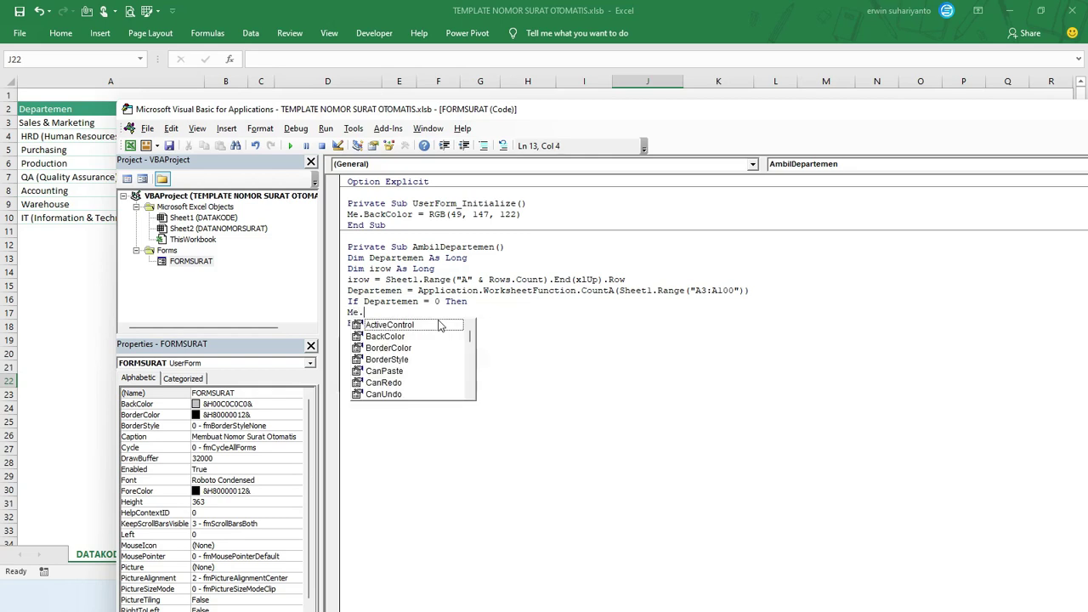
type("cmb")
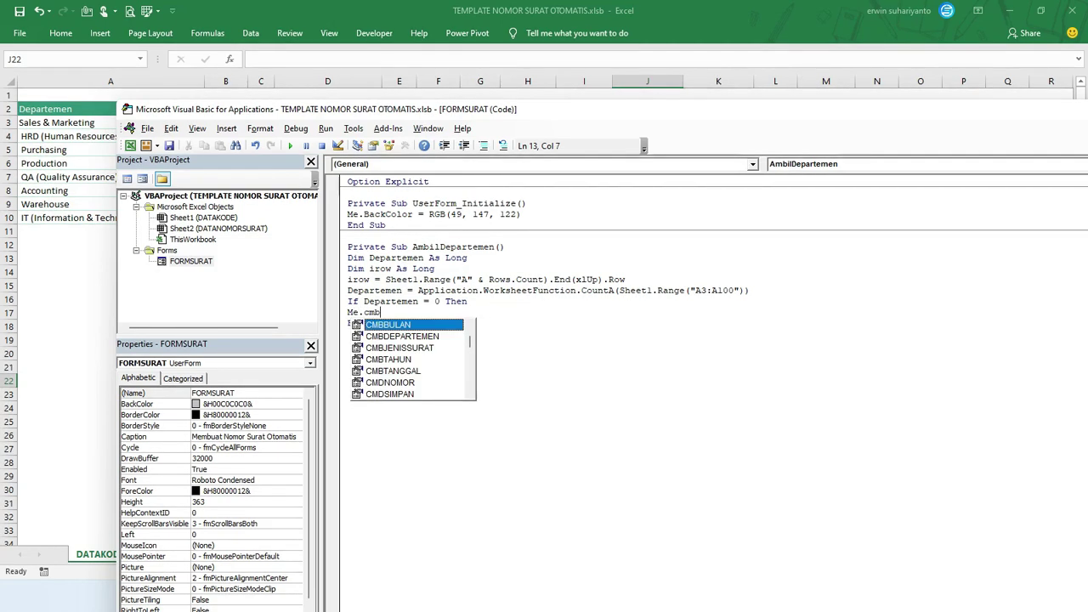
double_click(400, 336)
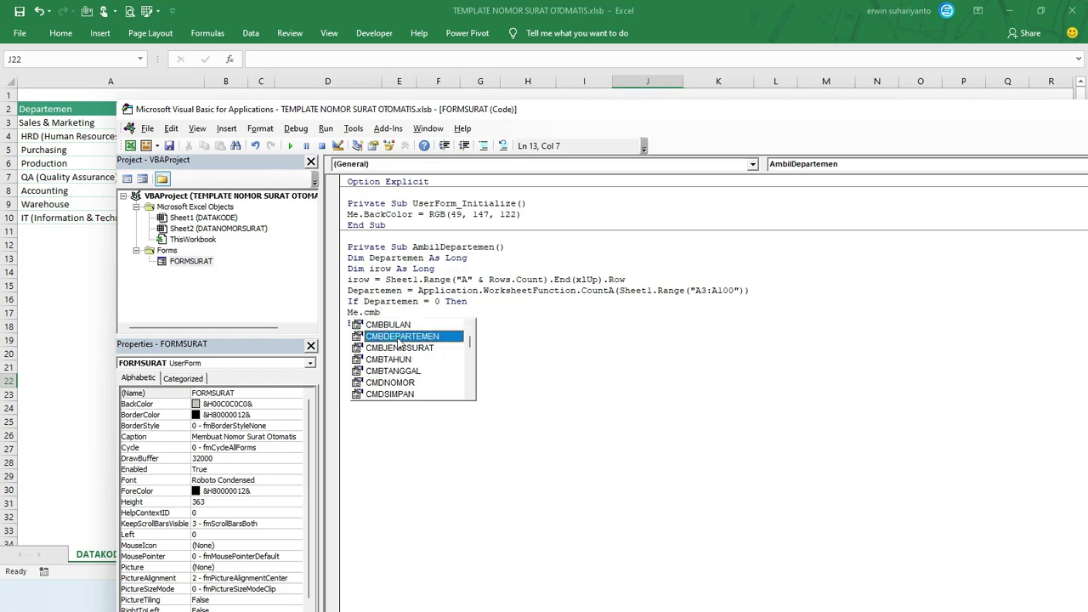
type(".")
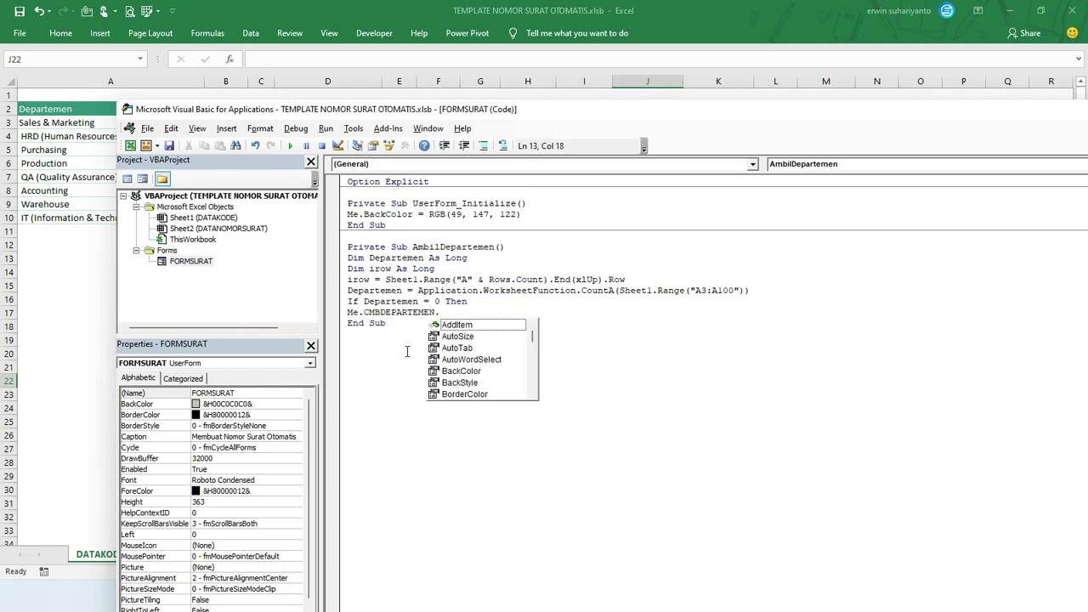
type("ro")
key("space")
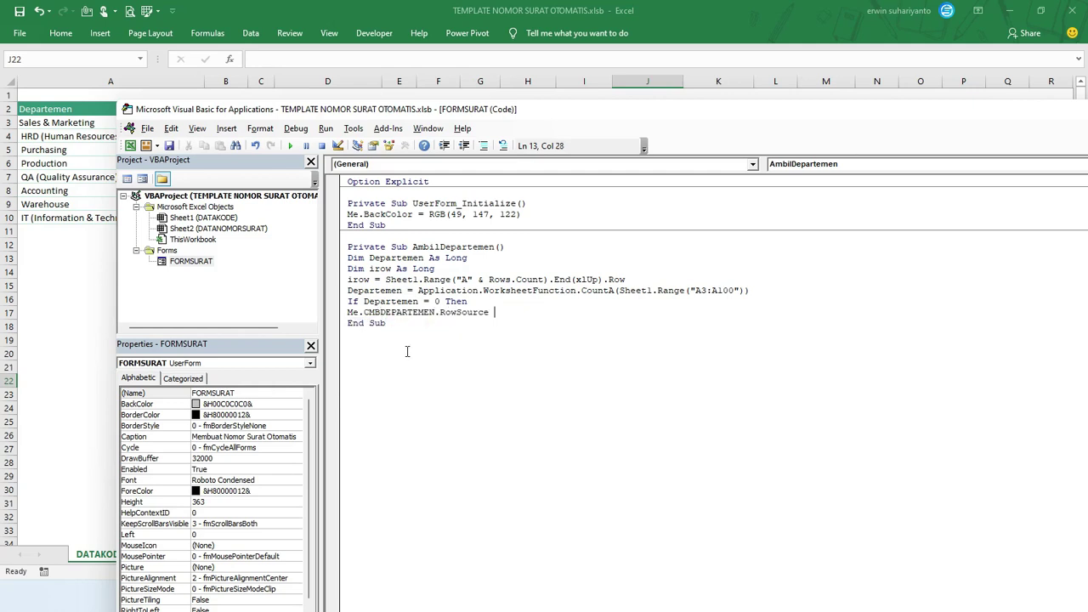
type("= ")
type("\"\"")
key("Return")
Add Else and begin another Me.CMBDEPARTEMEN.RowSource assignment.
type("Else")
key("Return")
type("Me.")
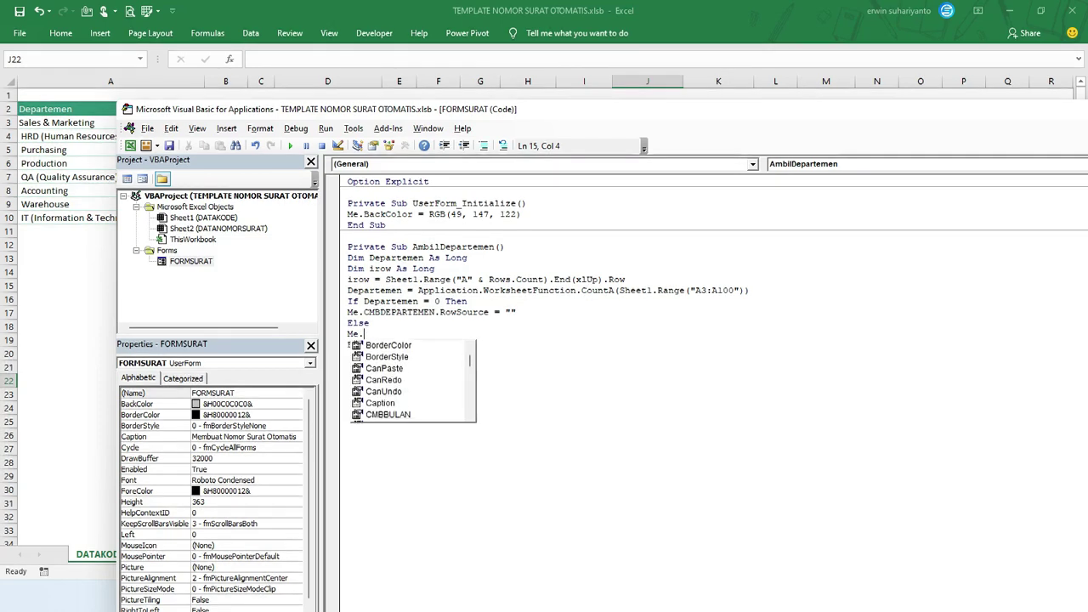
type("cmbde")
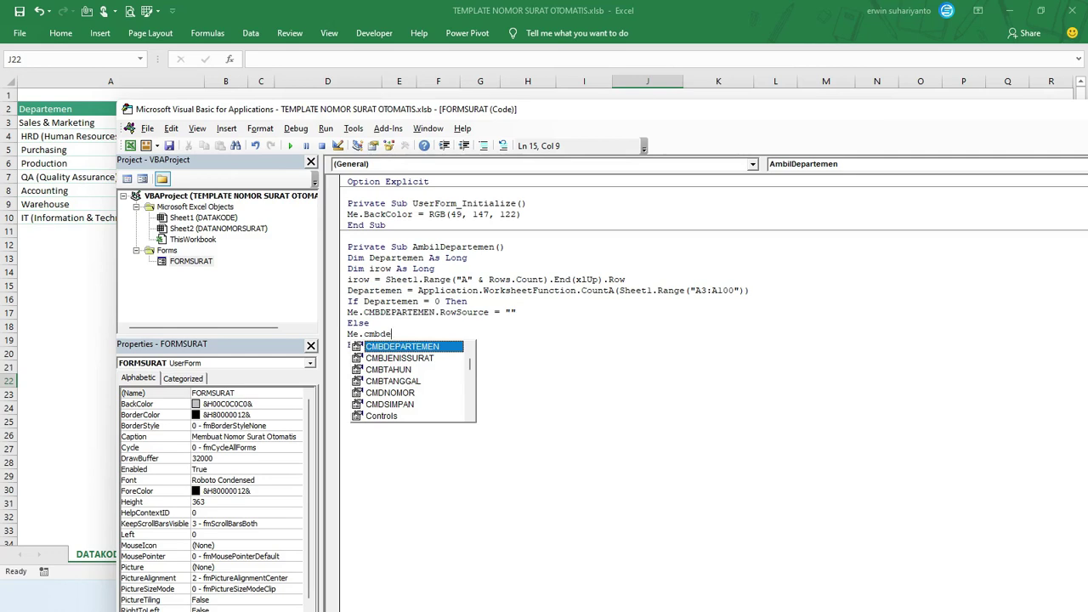
type(".CMBDEPARTEMEN.")
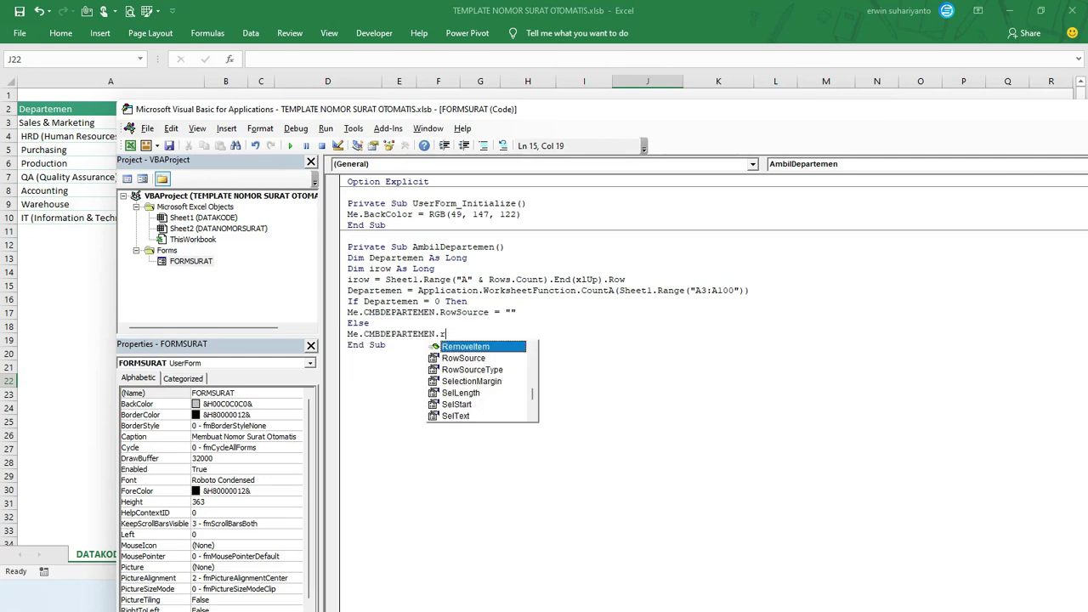
type("row ")
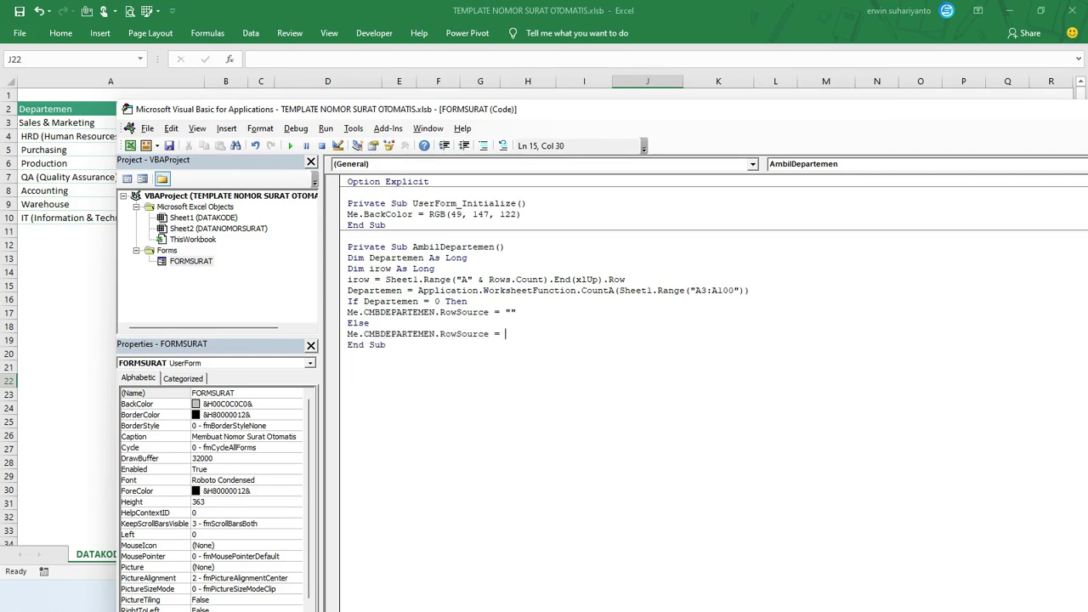
type("\"")
Finish the Else line as RowSource = "DATAKODE!A3:A" & irow and close with End If.
left_click_drag(196, 109, 254, 82)
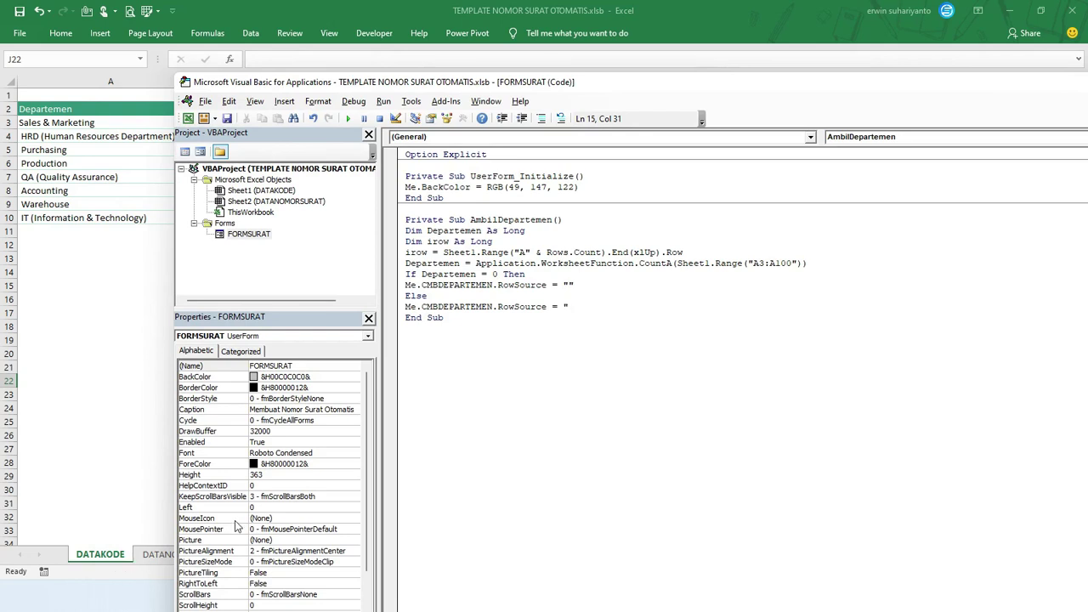
type("D")
type("ATAKOD")
type("E")
type("!")
type("A3")
type(":A")
type("\" ")
type("& ")
type("irow")
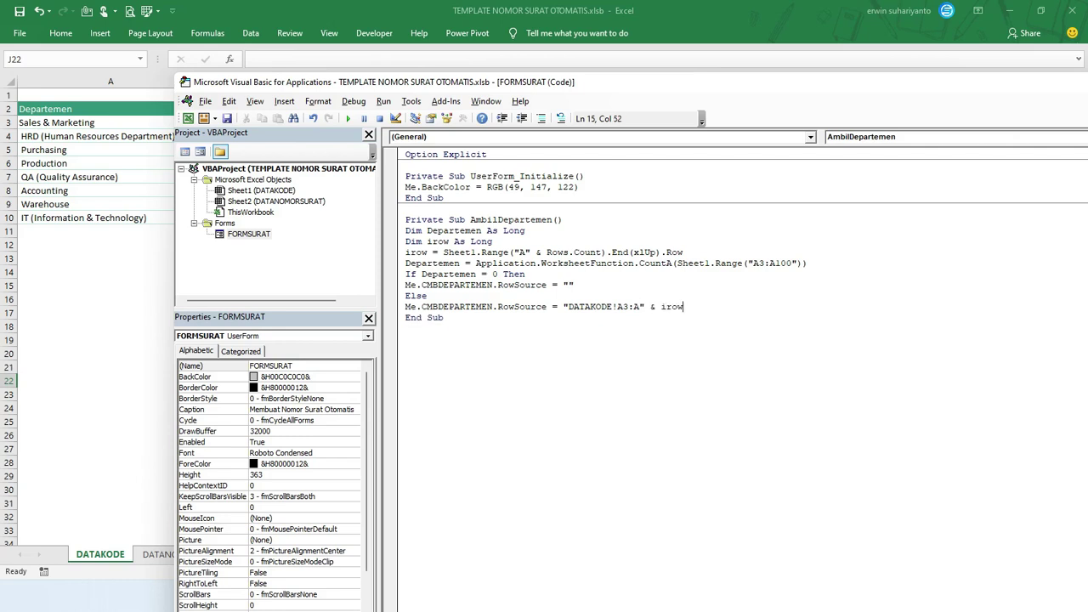
double_click(672, 306)
double_click(416, 253)
left_click(696, 307)
key("Return")
type("End If")
key("Return")
key("BackSpace")
Add Call AmbilDepartemen after the Me.BackColor line in UserForm_Initialize.
left_click(481, 253)
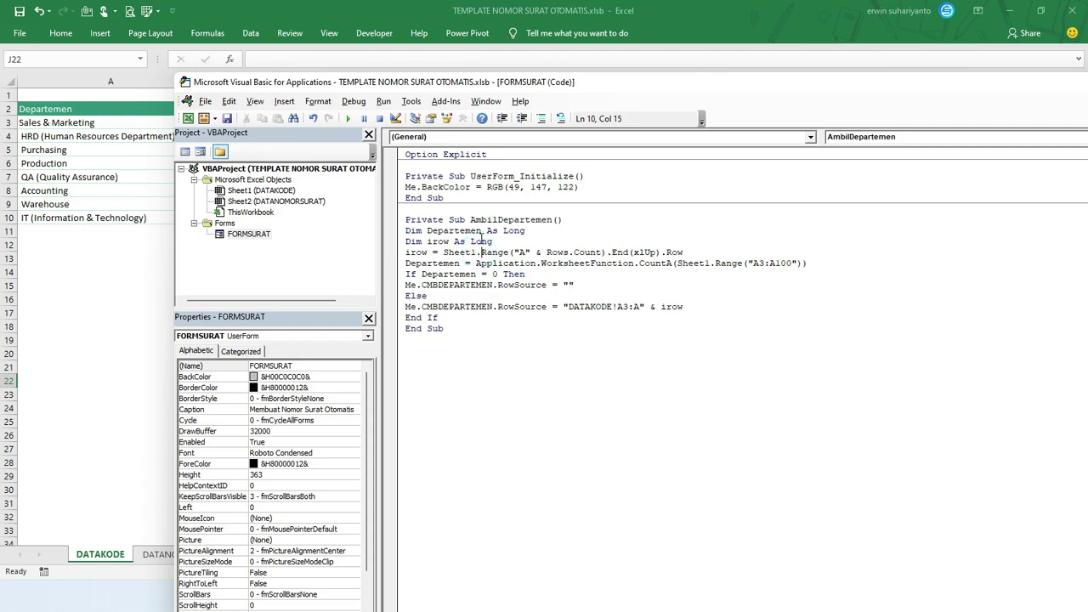
left_click(587, 186)
key("Return")
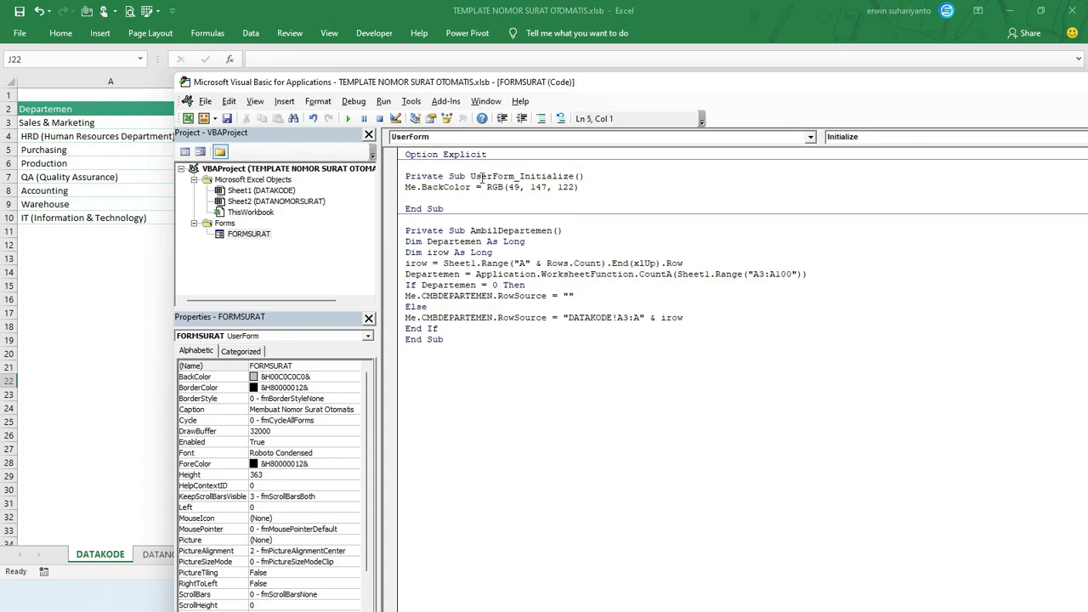
type("call ")
type("ambil")
type("dep")
type("artemen")
key("Return")
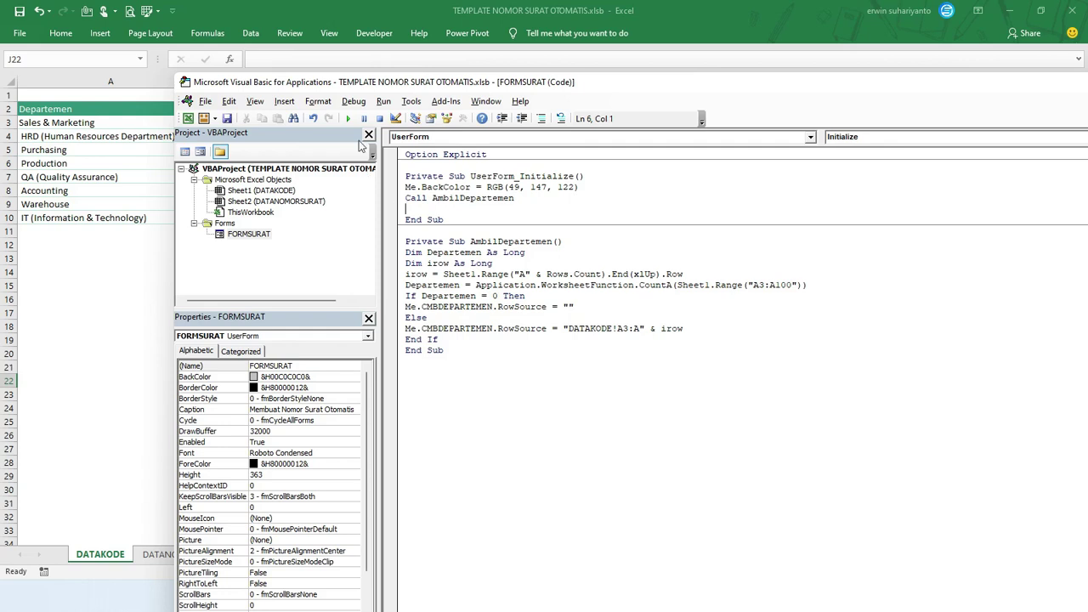
Run the form, pick HRD, QA and IT from the Departemen list, then close it.
left_click(350, 120)
left_click(652, 238)
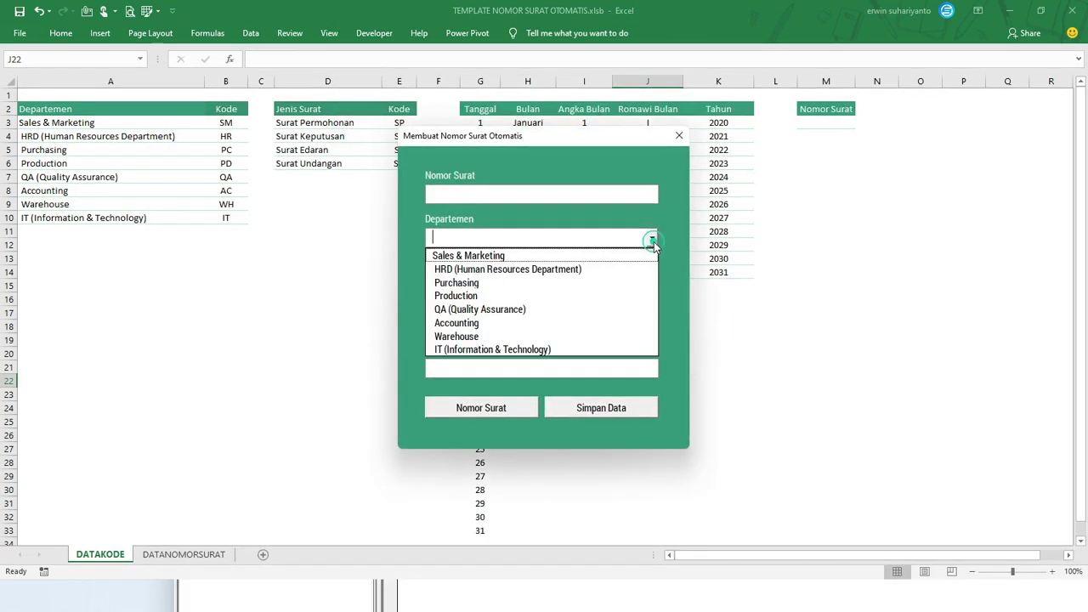
left_click(503, 269)
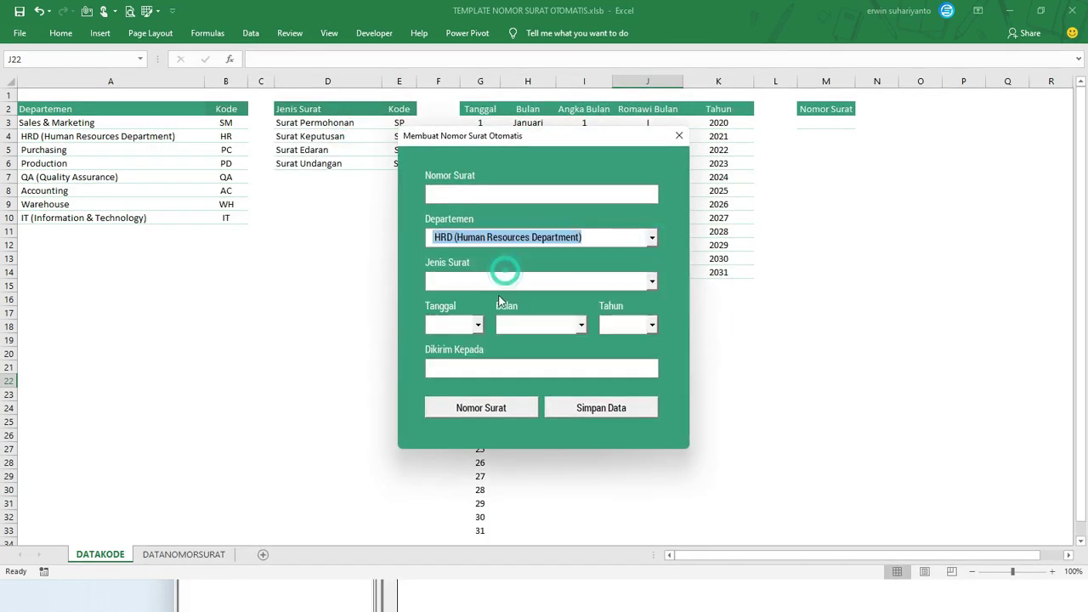
left_click(652, 243)
left_click(493, 309)
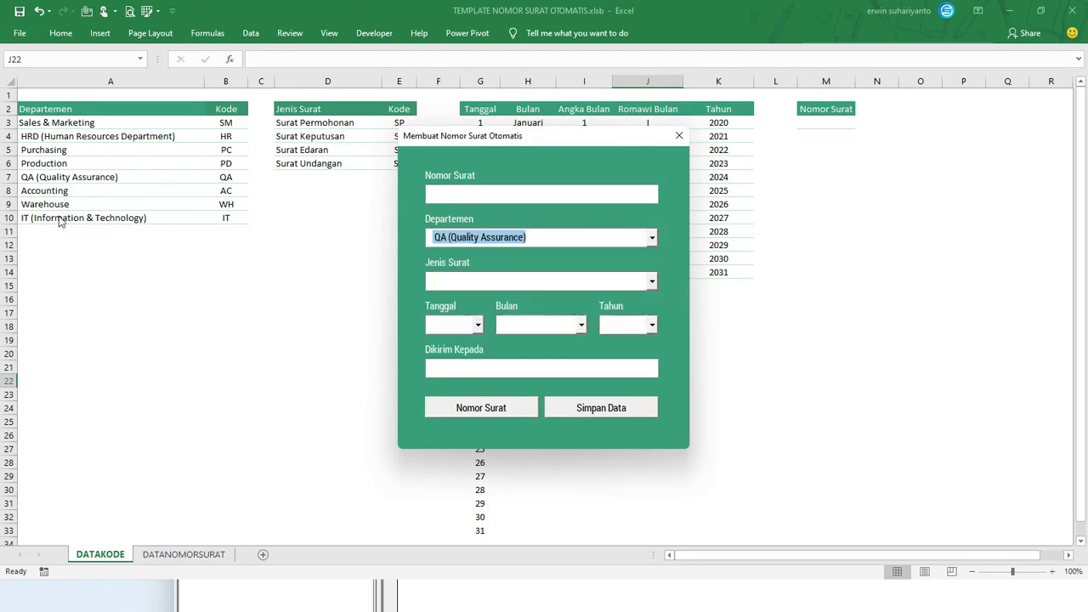
left_click(652, 238)
left_click(515, 350)
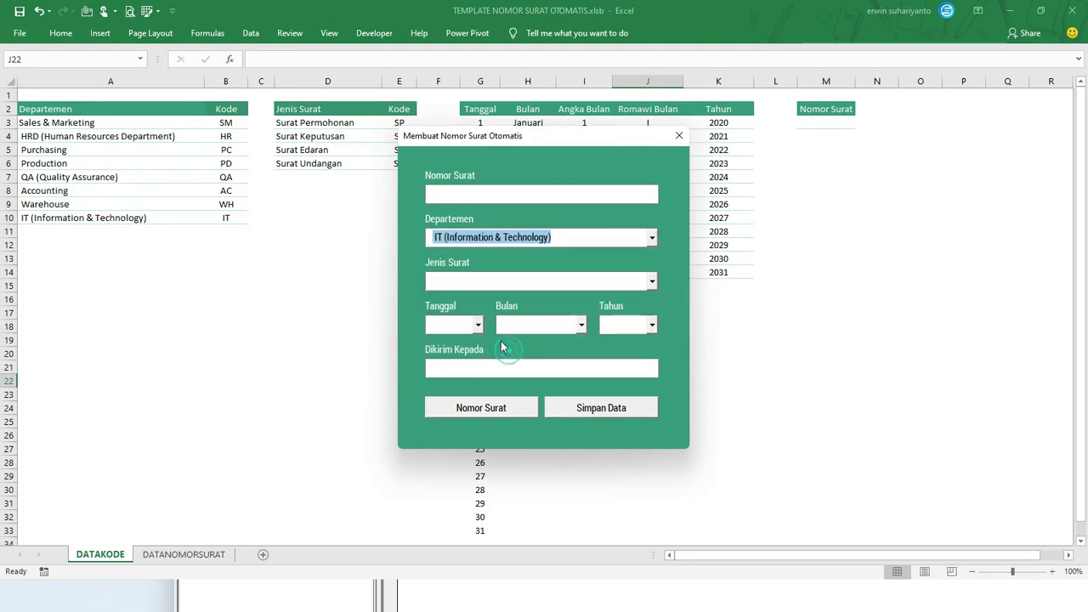
left_click(679, 135)
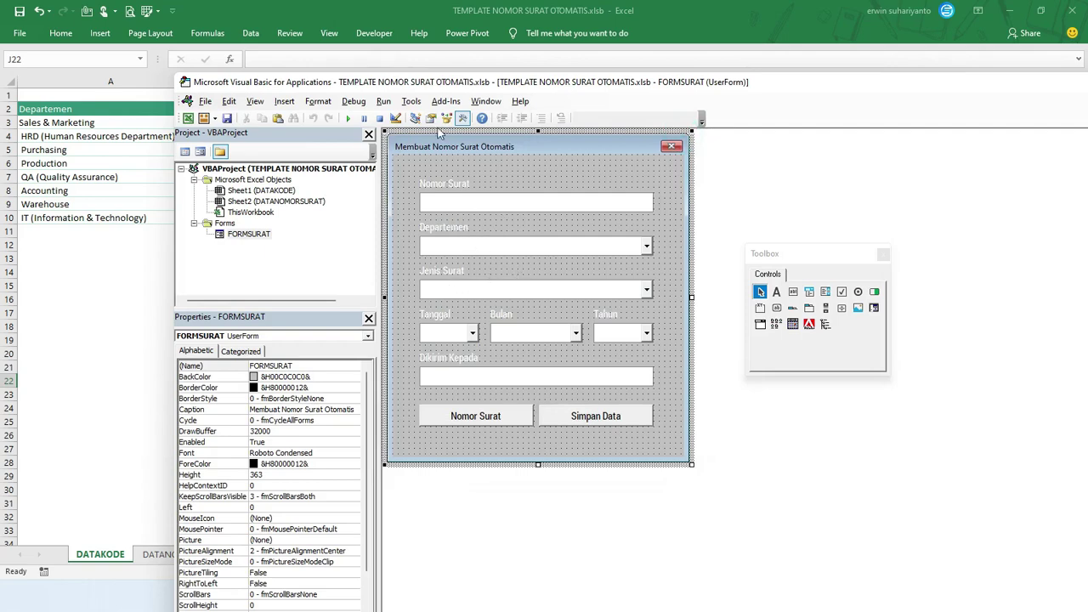
Check the Properties names of the Jenis Surat, Tanggal, Bulan and Tahun comboboxes.
left_click_drag(439, 83, 330, 176)
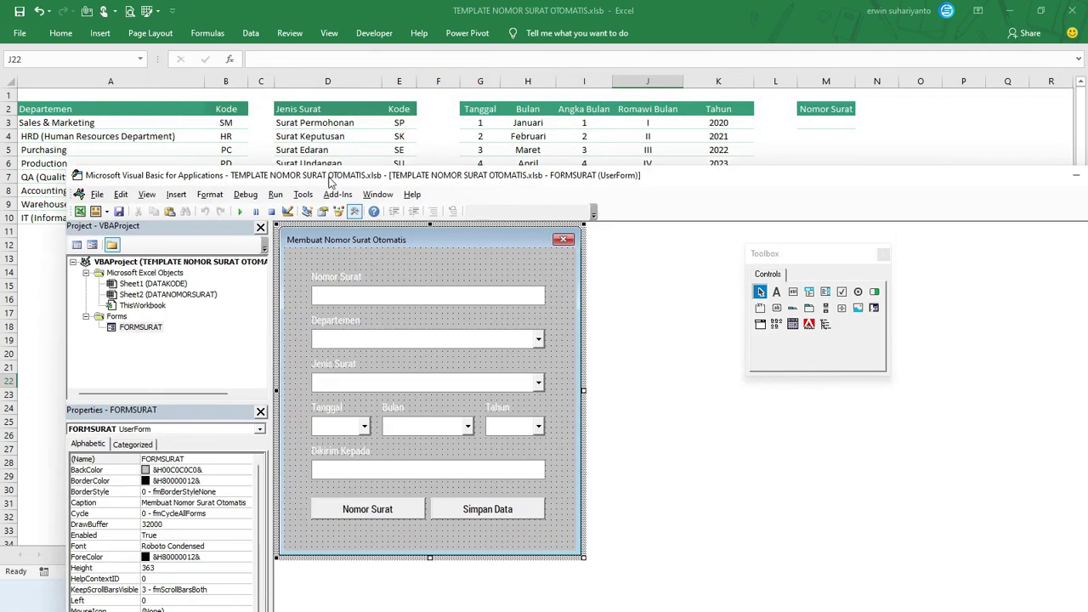
left_click(340, 380)
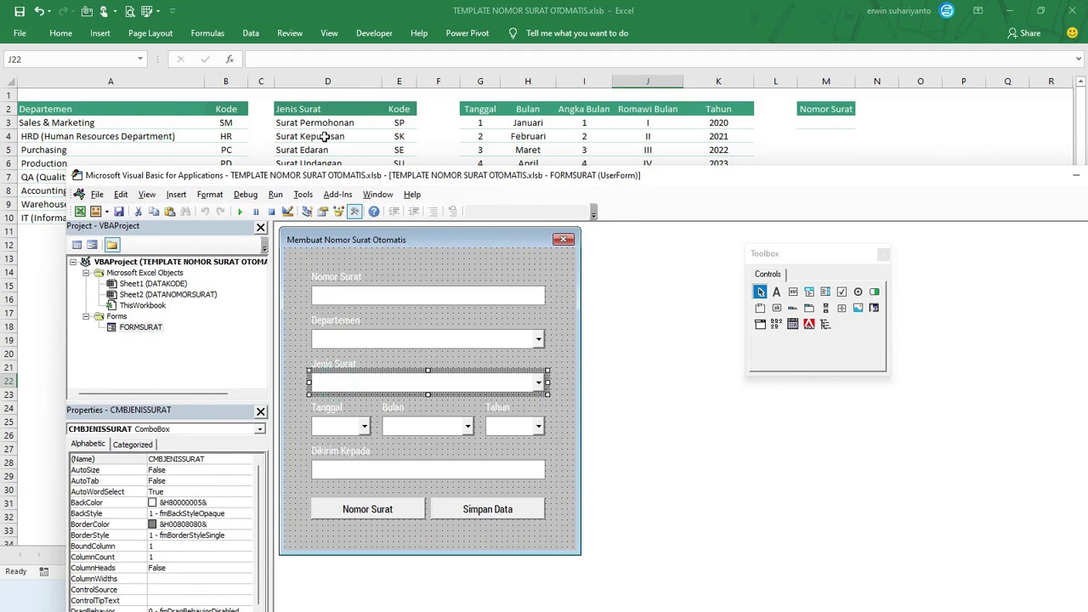
left_click(363, 429)
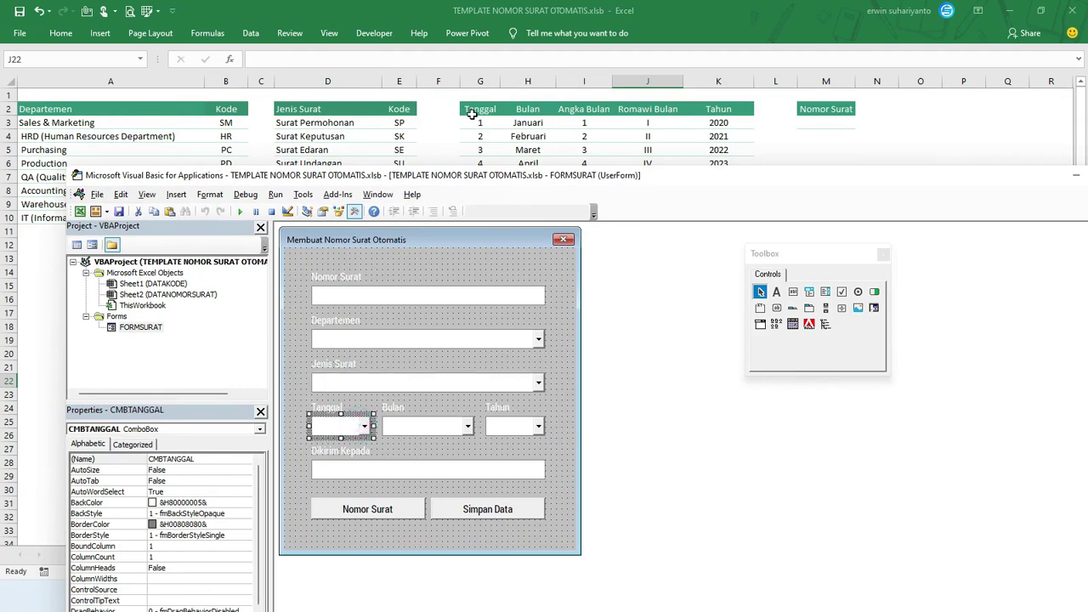
left_click(434, 425)
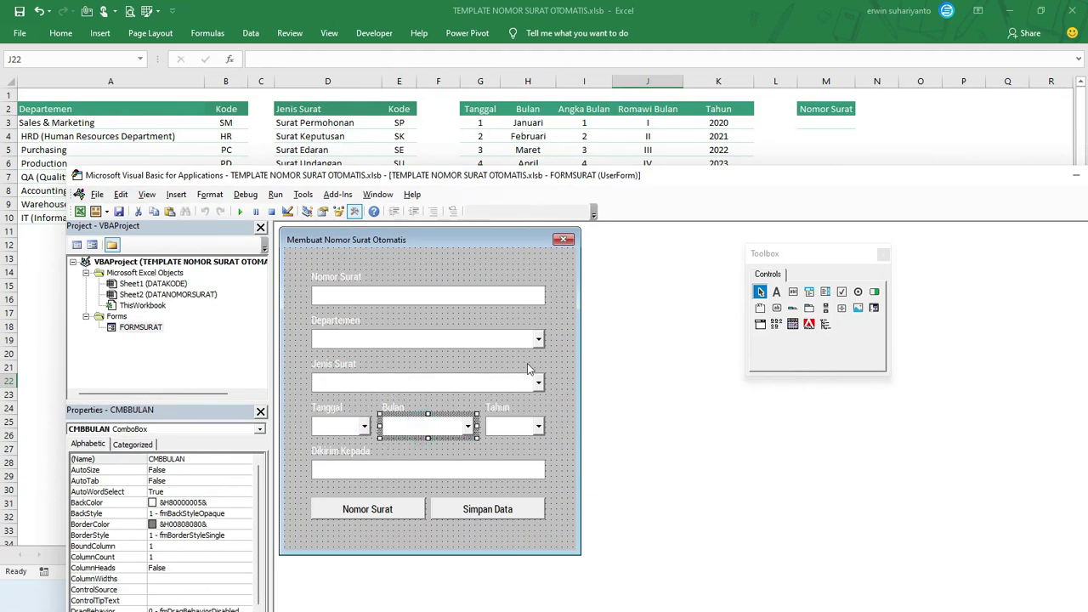
left_click(526, 428)
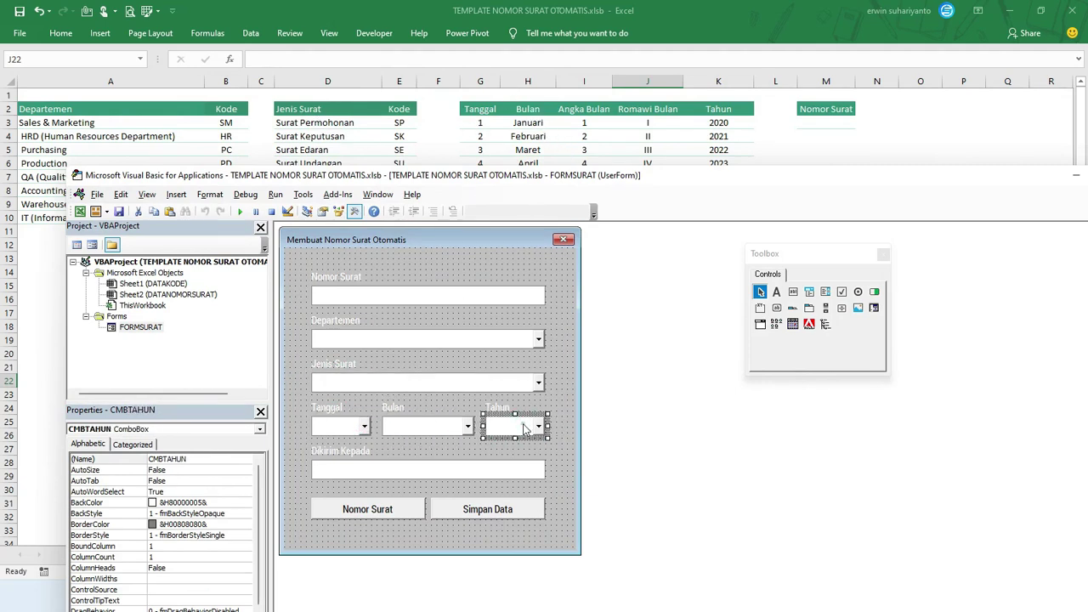
Reopen the FORMSURAT code window and select the whole AmbilDepartemen procedure.
left_click(570, 296)
double_click(570, 294)
left_click_drag(534, 180, 653, 130)
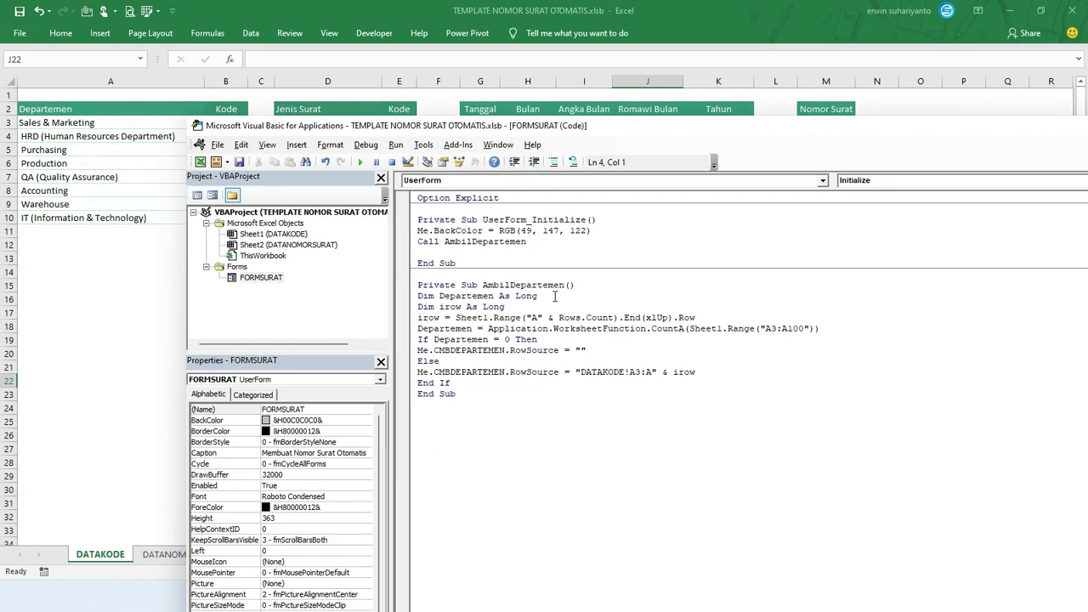
left_click_drag(481, 126, 449, 76)
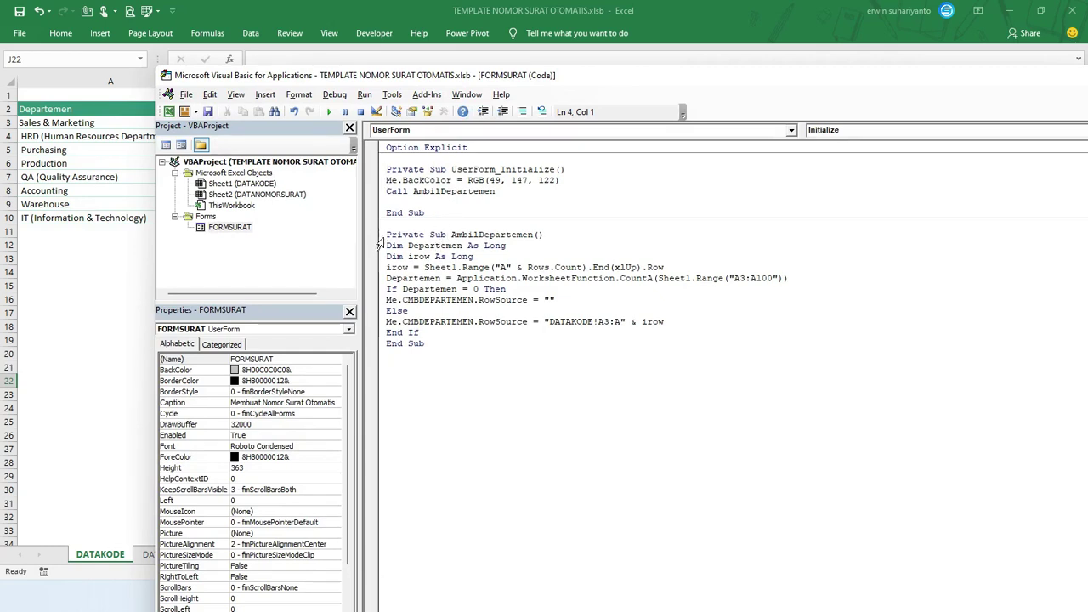
left_click_drag(382, 234, 399, 353)
Paste a copy of AmbilDepartemen below it and rename the copy AmbilSurat.
right_click(412, 281)
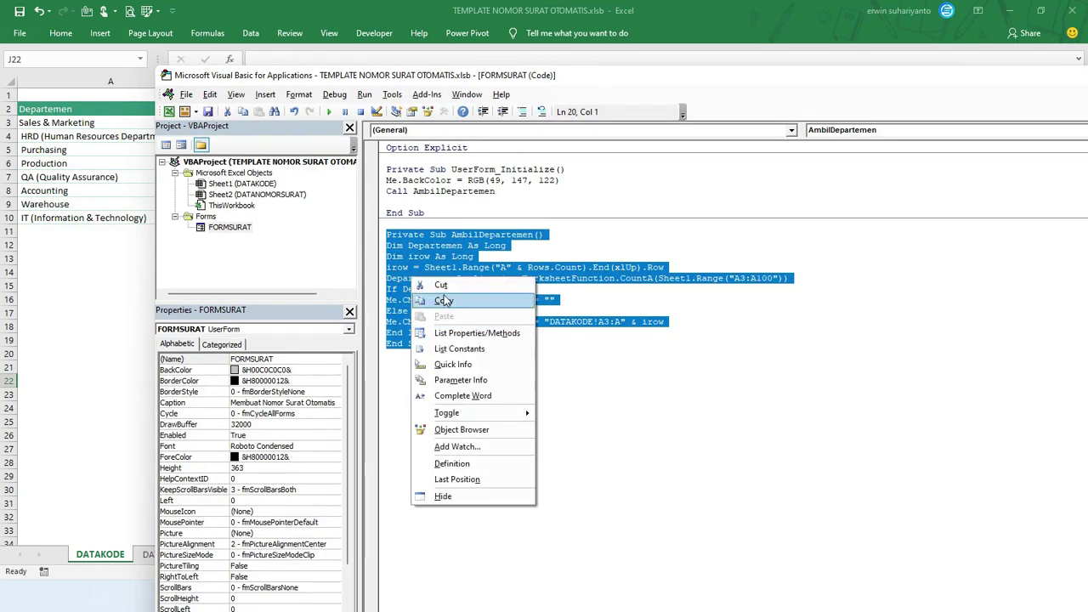
left_click(428, 297)
left_click(400, 140)
right_click(399, 139)
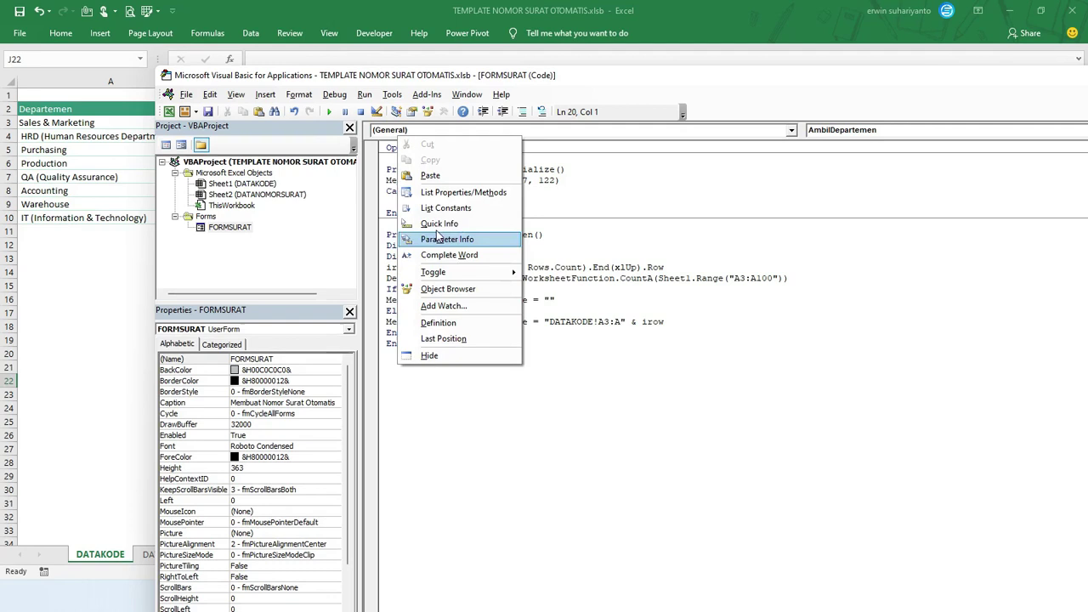
left_click(430, 176)
double_click(515, 354)
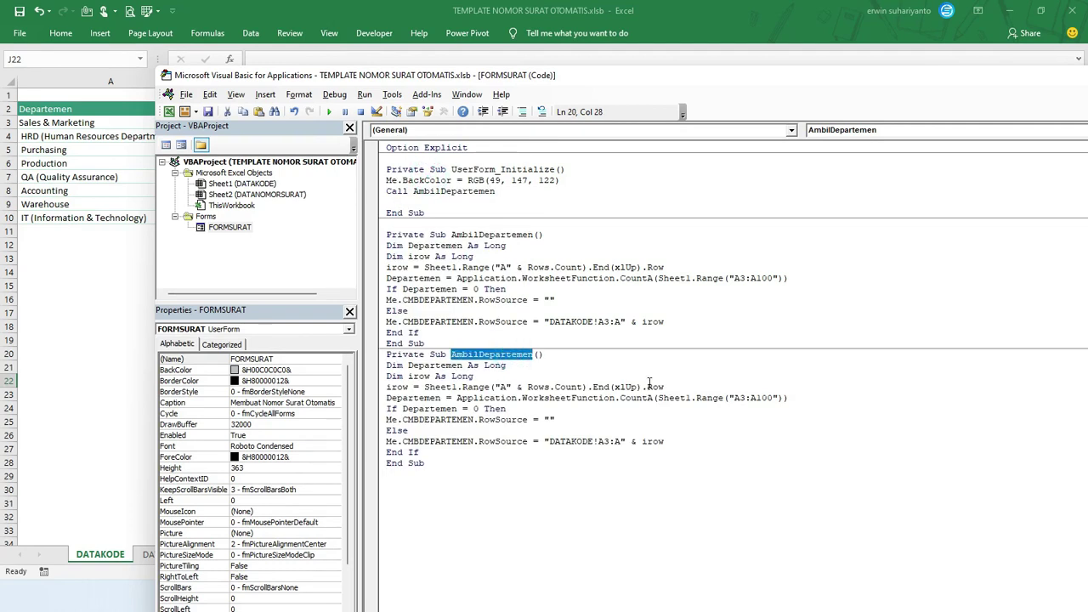
type("Amb")
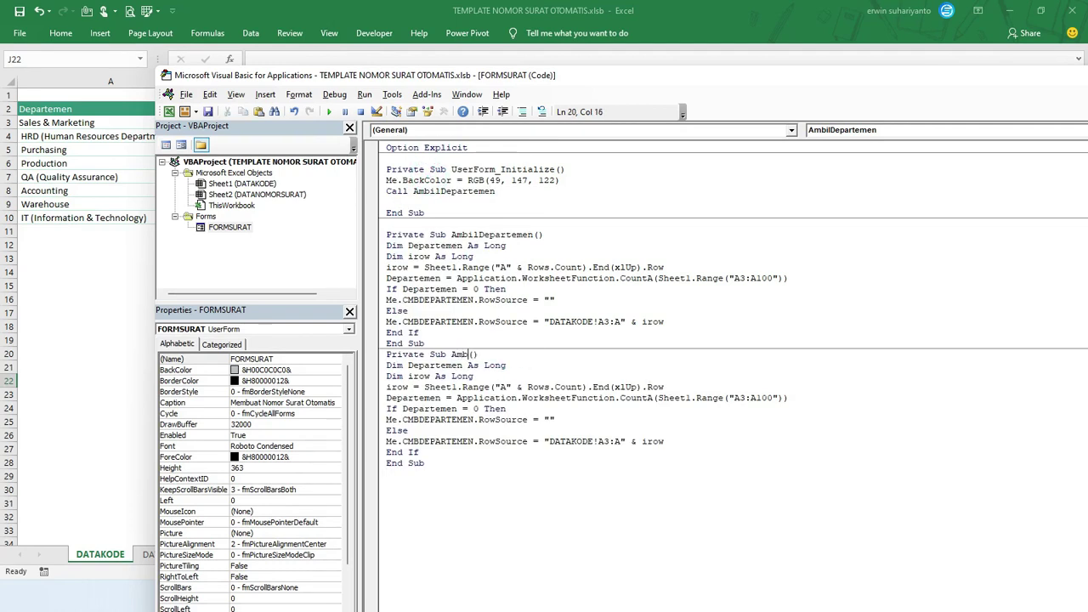
type("ilSurat")
Rename the copy's variable to DataSurat in its declaration, counting line and If line.
double_click(446, 365)
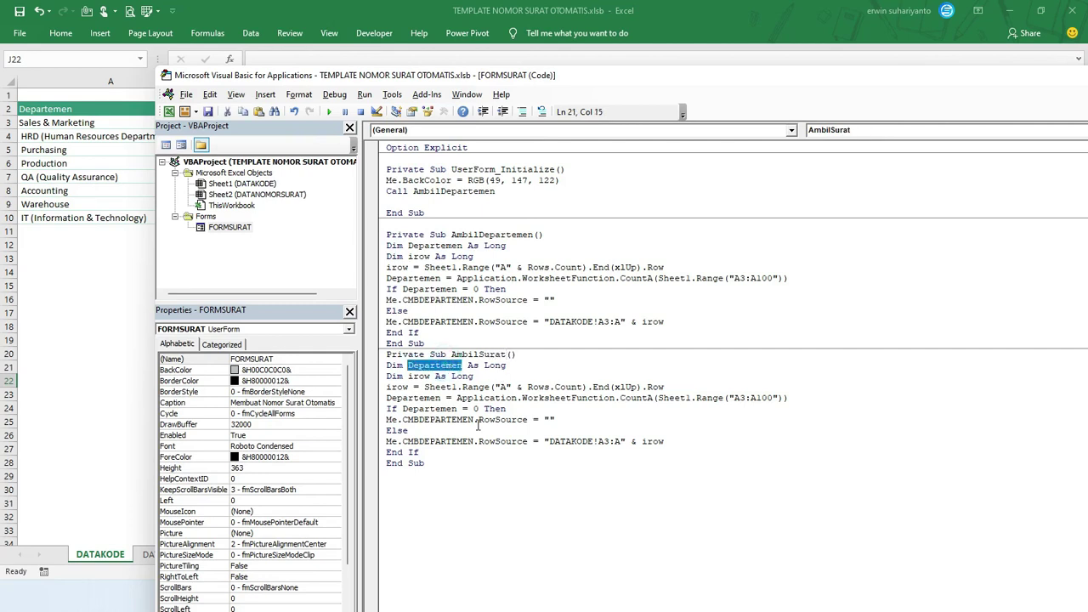
type("DataS")
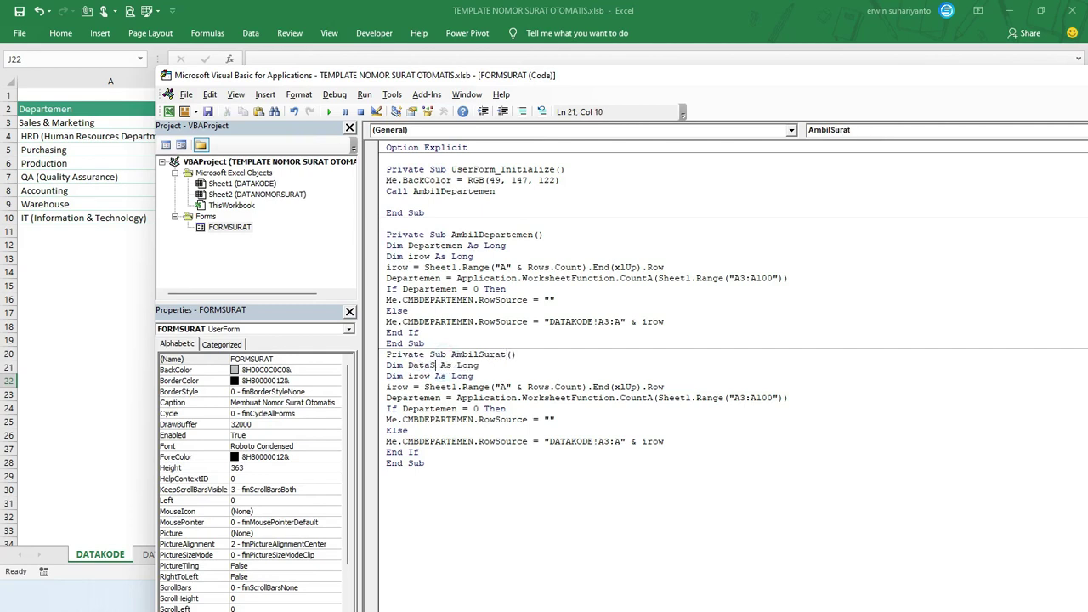
type("urat")
double_click(431, 366)
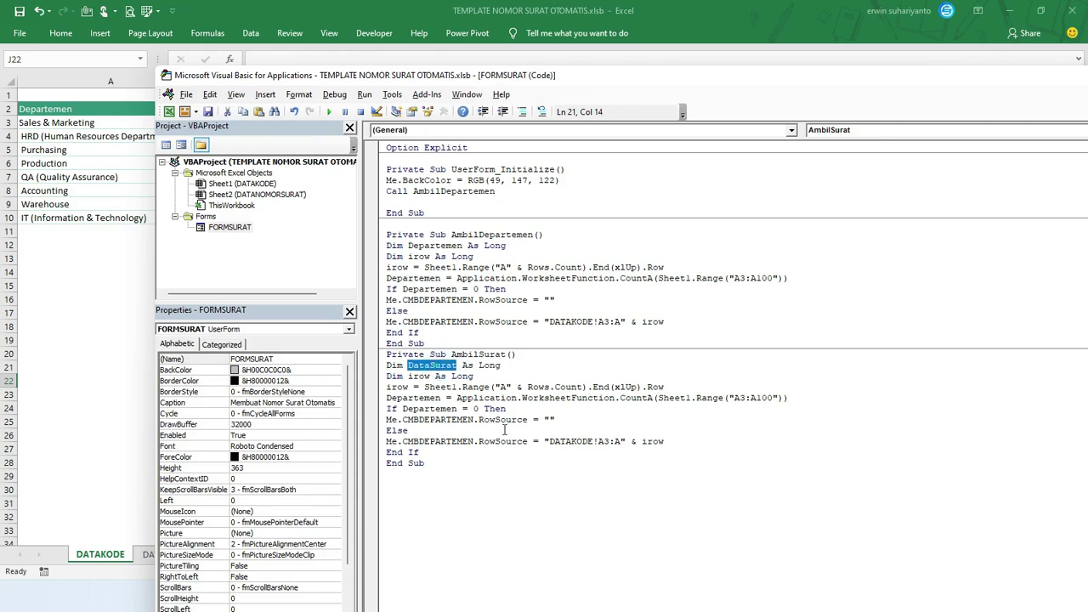
double_click(404, 398)
key("ctrl+v")
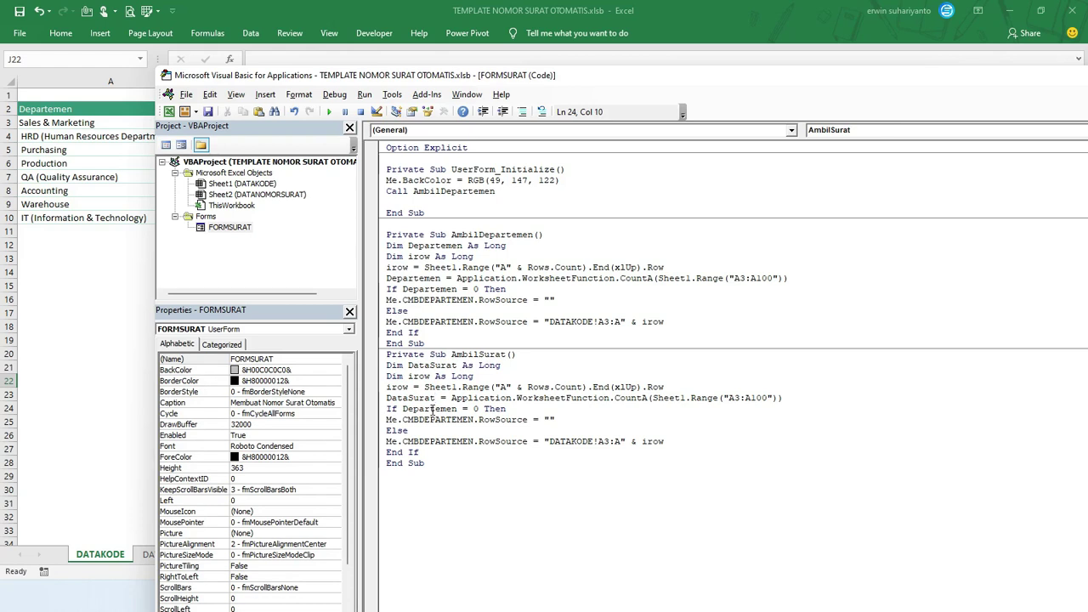
double_click(433, 409)
key("ctrl+v")
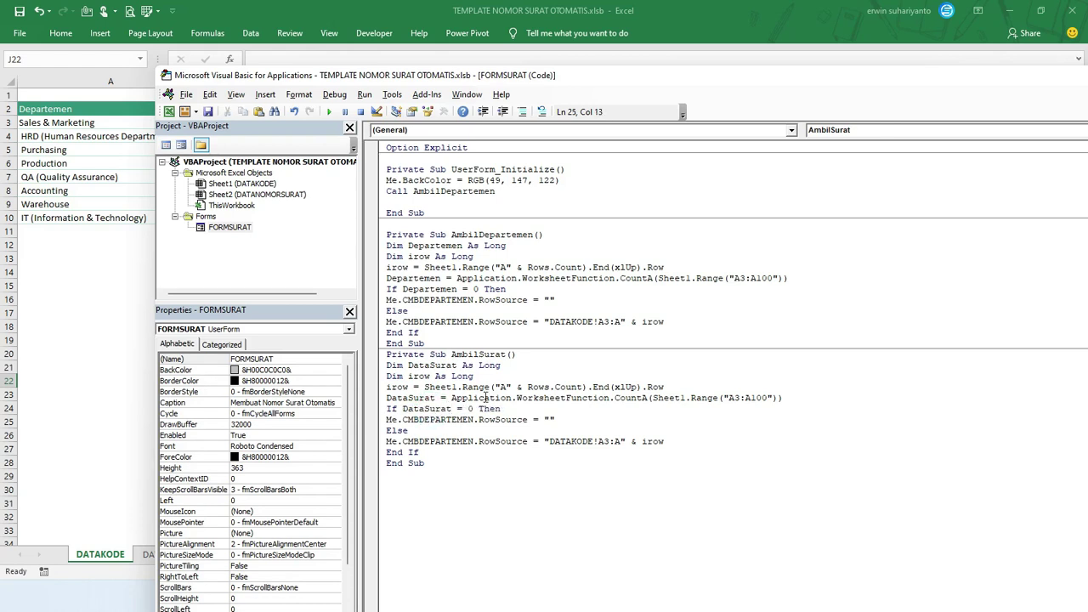
Switch the last-row lookup to column D and the count range to D3:D100.
left_click(507, 386)
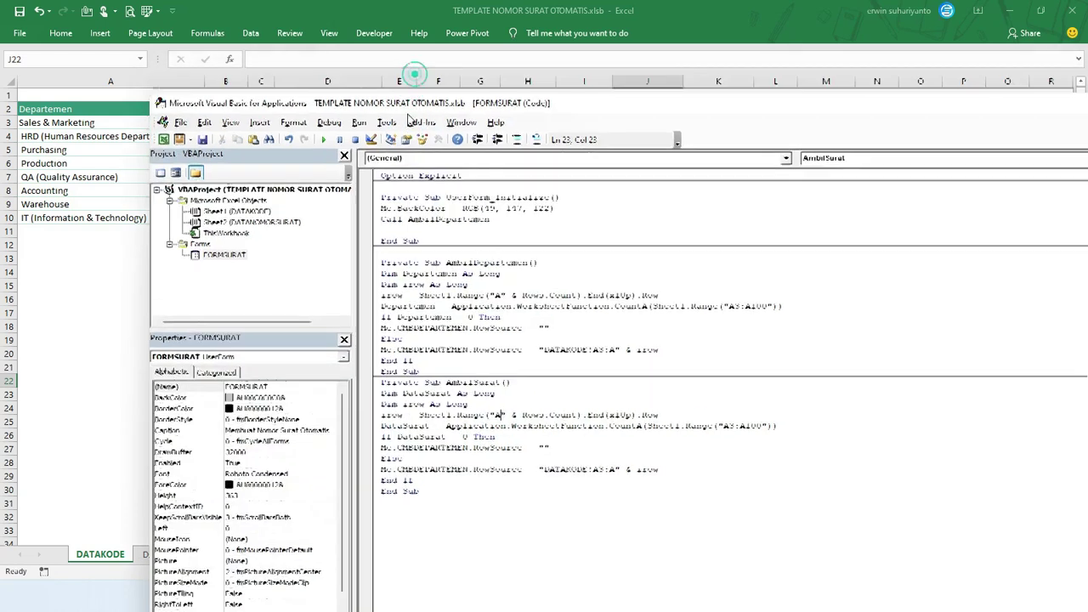
key("BackSpace")
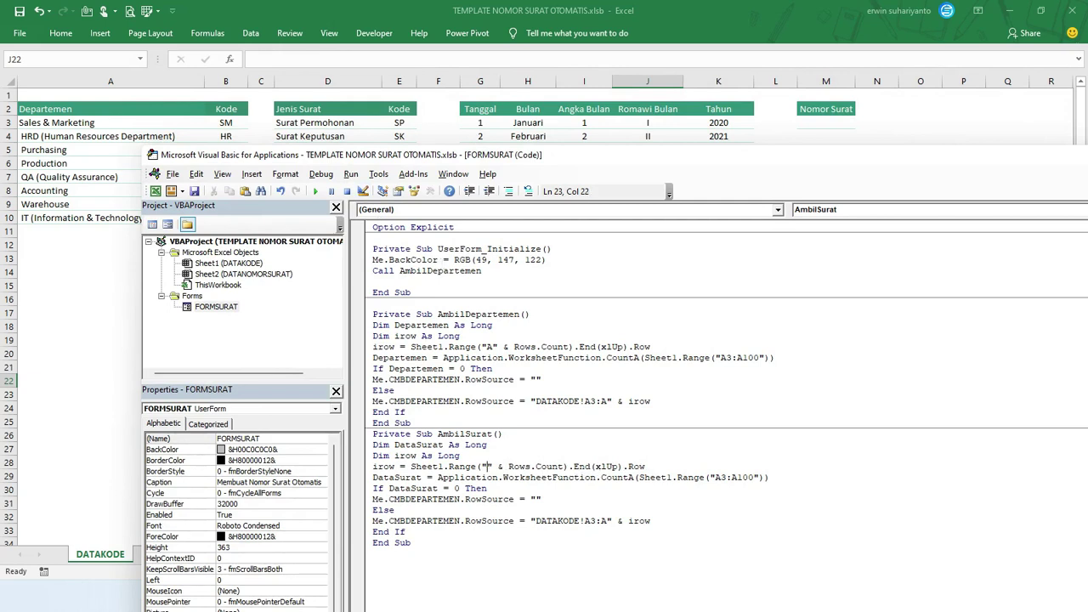
type("D")
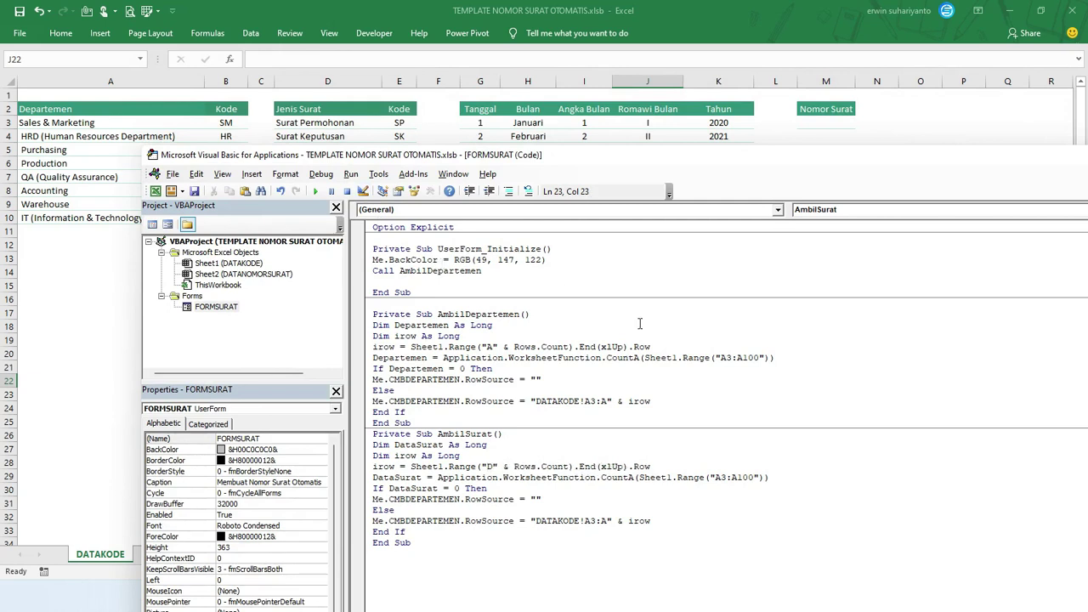
left_click(720, 478)
key("BackSpace")
type("D")
key("BackSpace")
type("D")
Change the RowSource address to "DATAKODE!D3:D" & irow.
left_click(586, 524)
key("Delete")
type("D")
key("BackSpace")
type("D")
left_click_drag(323, 156, 263, 52)
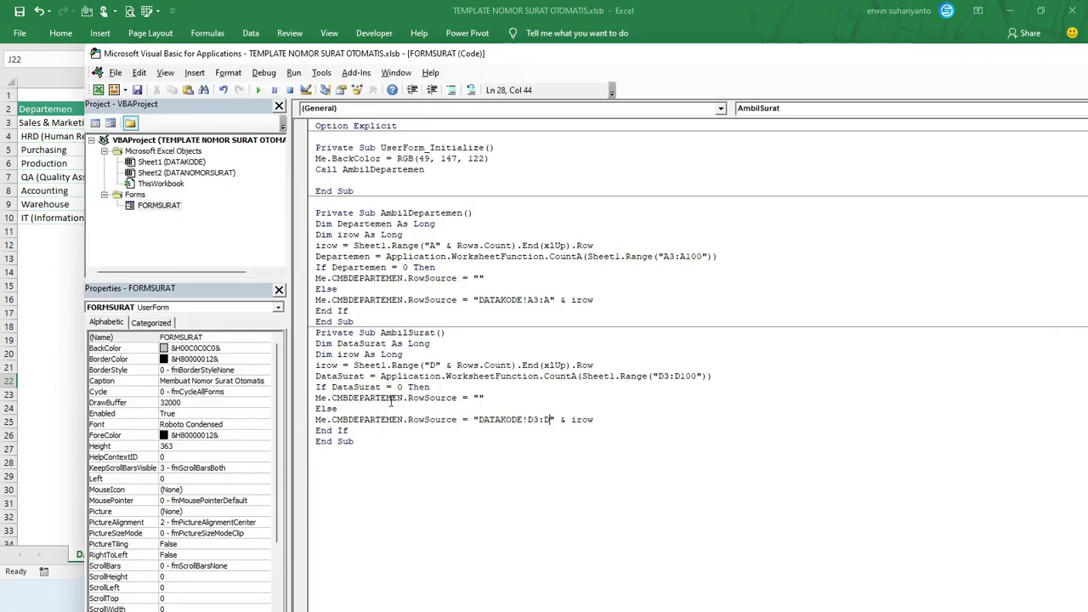
Add Call AmbilSurat to UserForm_Initialize and set AmbilSurat's first control reference to CMBJENISSURAT.
left_click(338, 179)
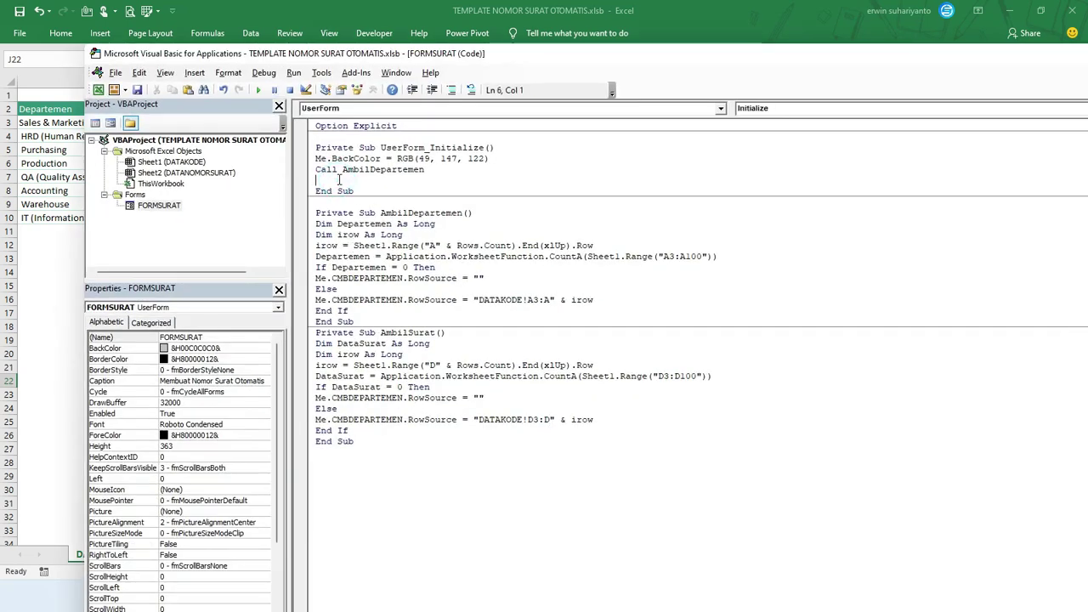
type("CALL A")
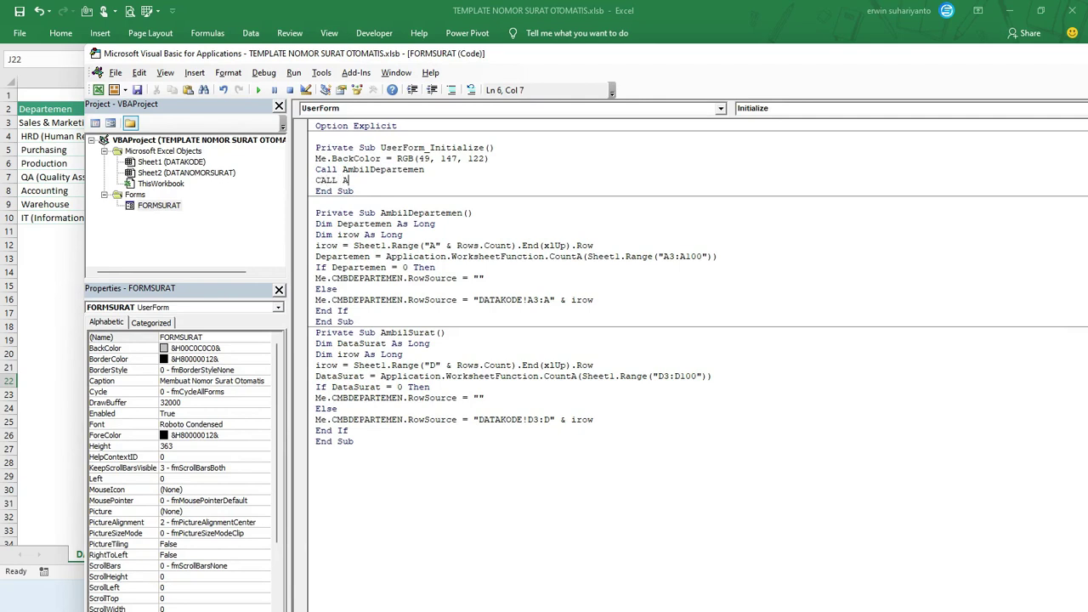
type("MBI")
double_click(367, 398)
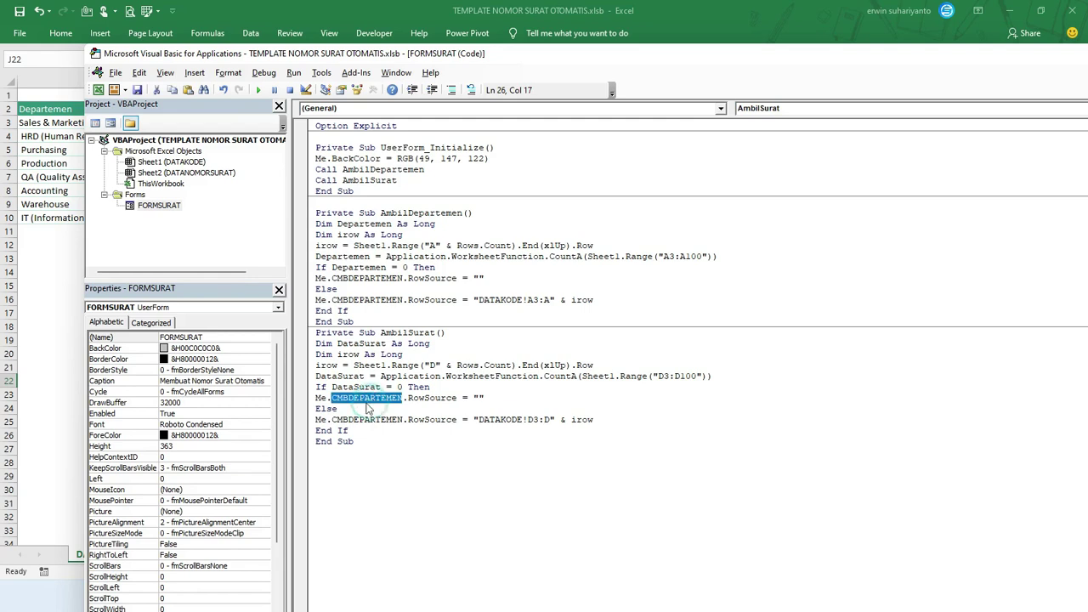
key("Delete")
key("ctrl+j")
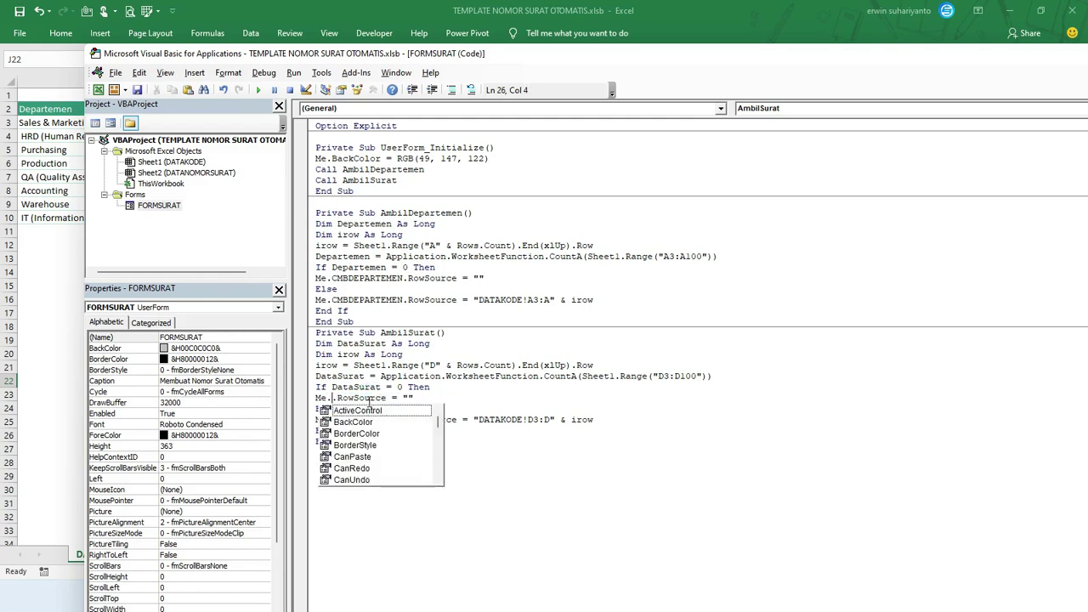
type("CMBS")
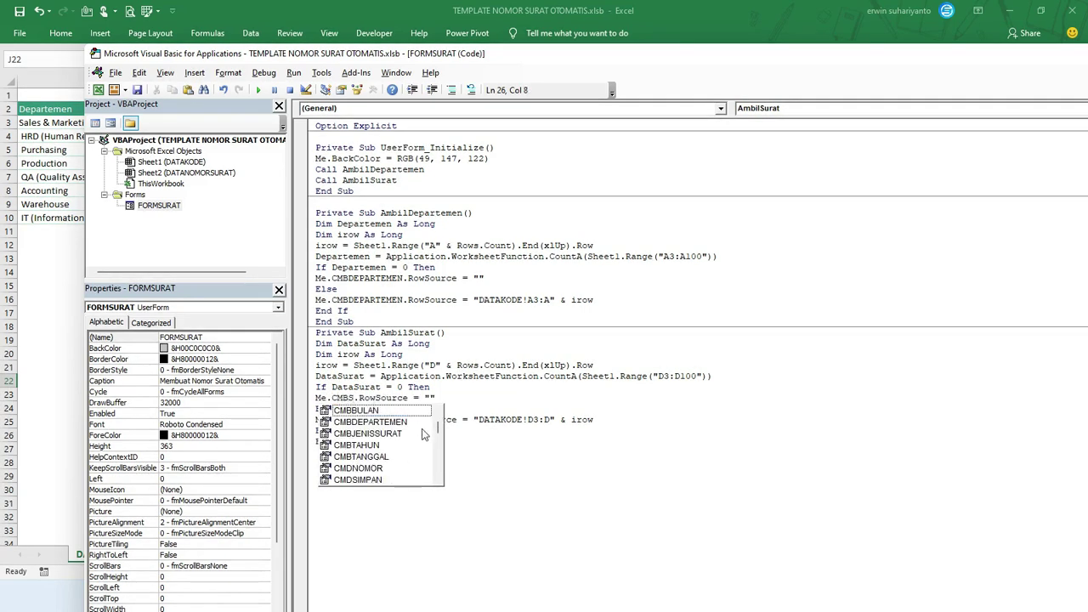
double_click(374, 433)
Replace CMBDEPARTEMEN with CMBJENISSURAT on the RowSource line and run the form.
double_click(365, 398)
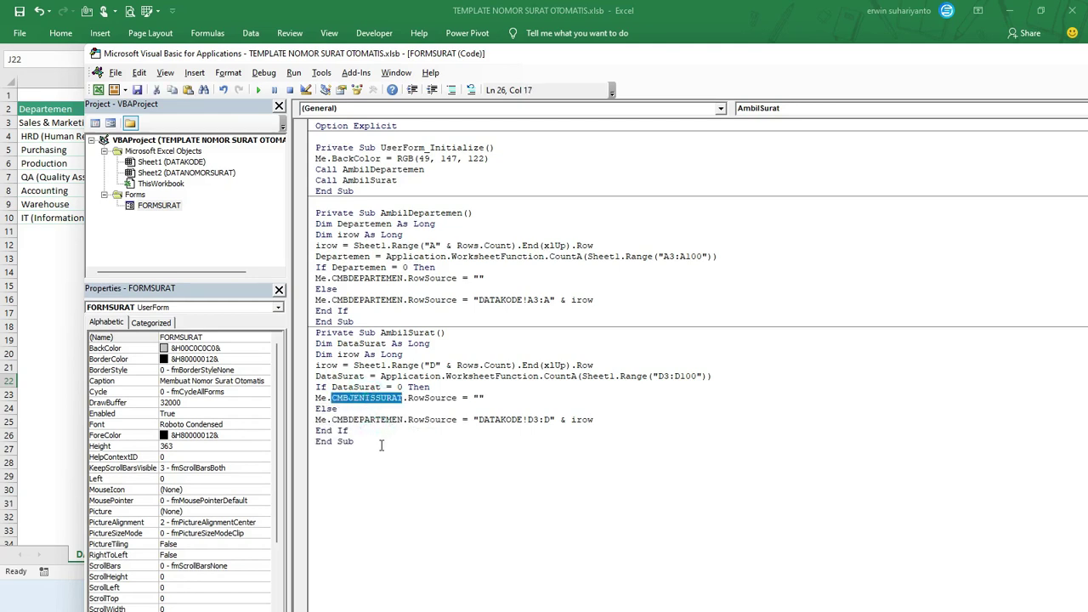
key("ctrl+c")
double_click(374, 420)
key("ctrl+v")
left_click(407, 376)
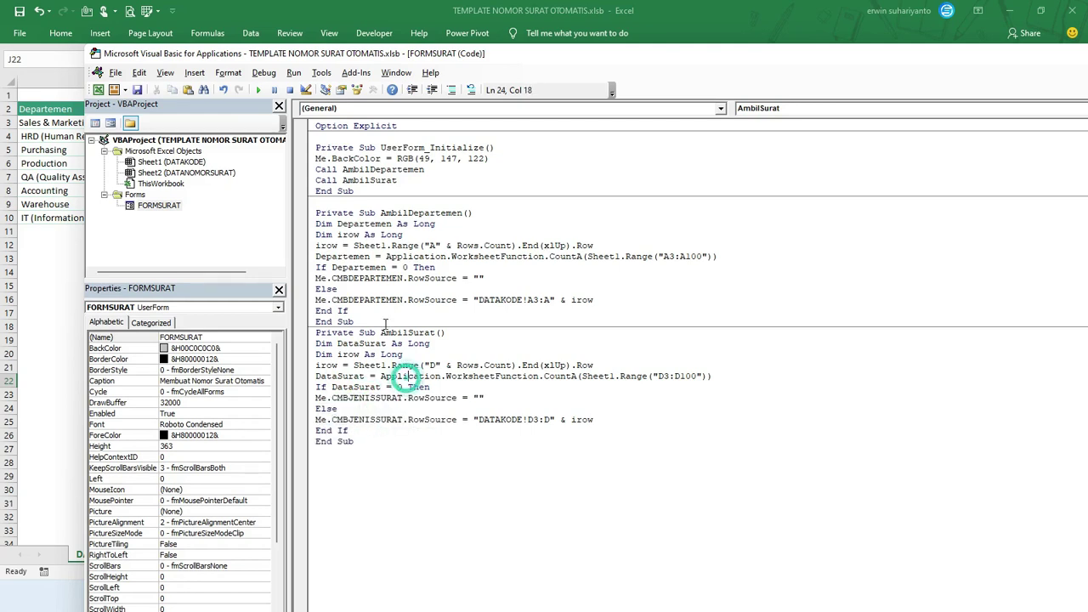
left_click(259, 89)
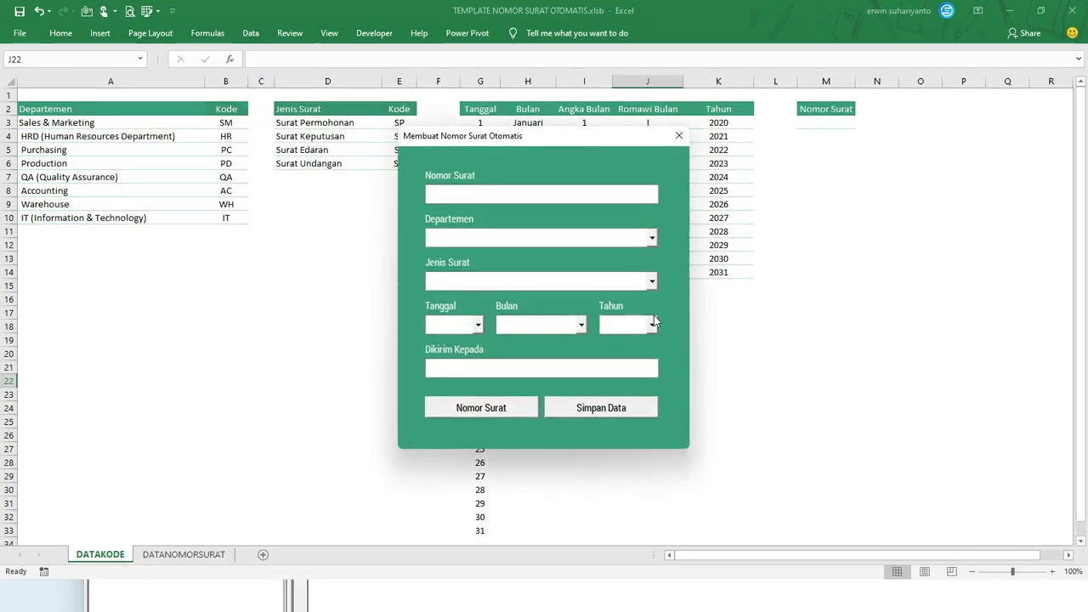
Check the Departemen and Jenis Surat lists, pick Surat Keputusan, and close the running form.
left_click(652, 238)
left_click(652, 238)
left_click(652, 281)
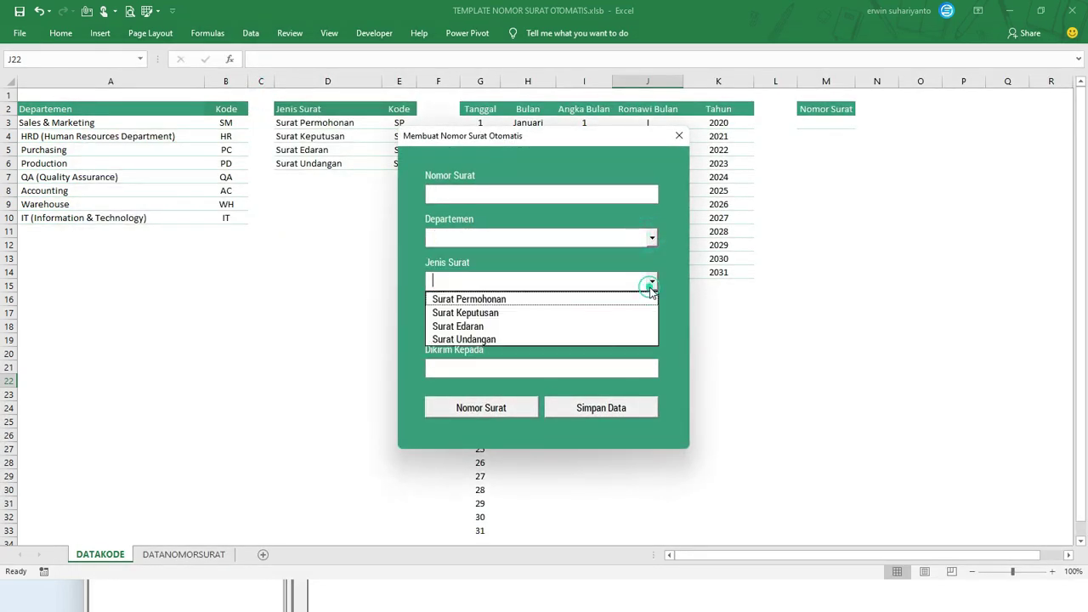
left_click(566, 313)
left_click(679, 136)
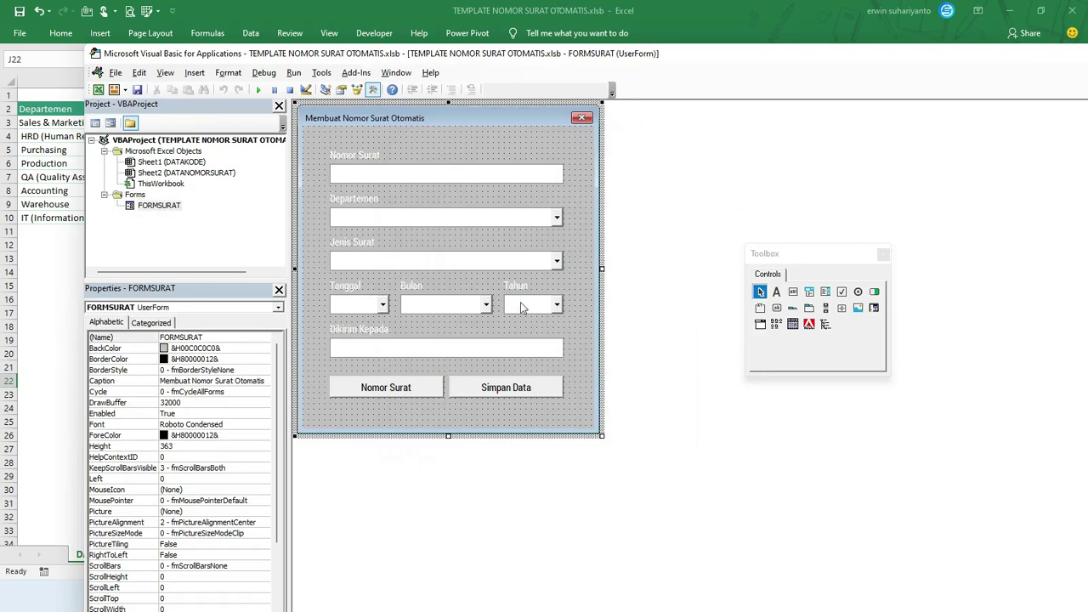
Paste a copy of AmbilSurat at the bottom of the code and rename it AmbilTanggal.
key("F7")
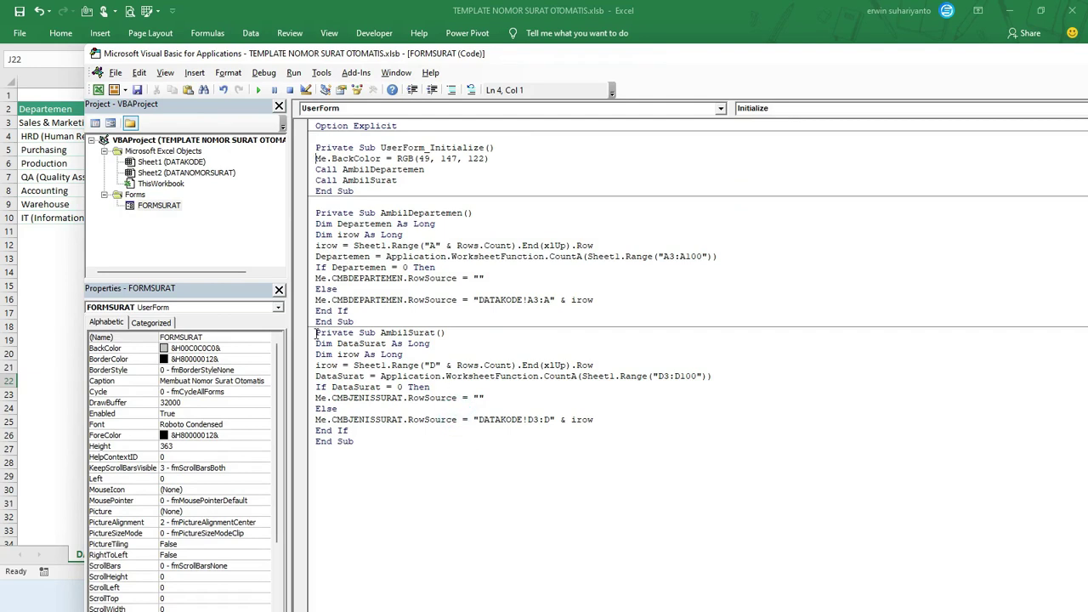
left_click_drag(316, 332, 370, 440)
key("ctrl+c")
left_click(368, 456)
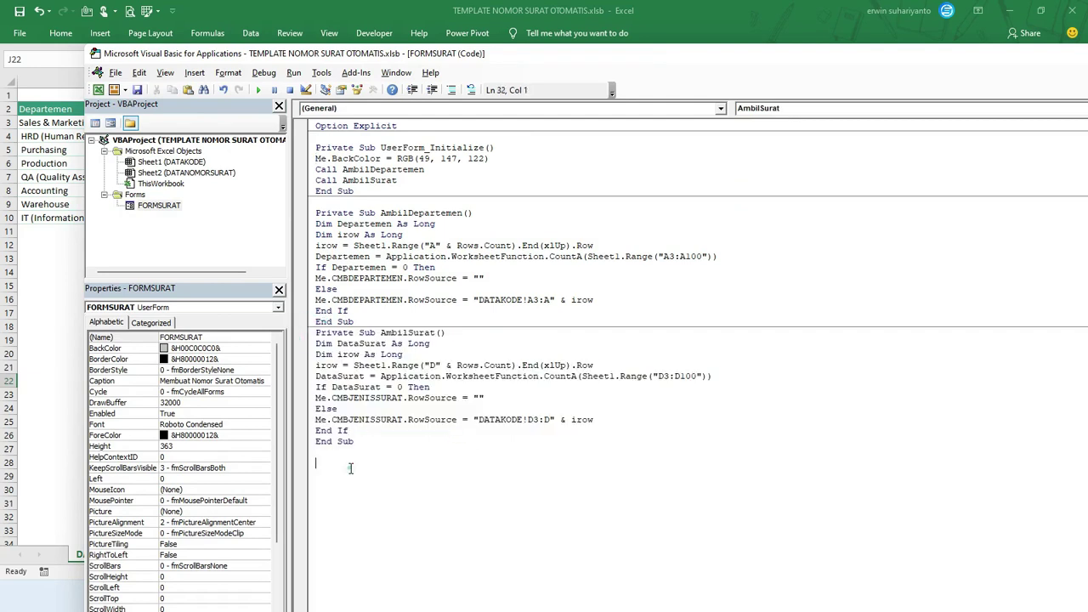
key("Return")
key("ctrl+v")
double_click(397, 463)
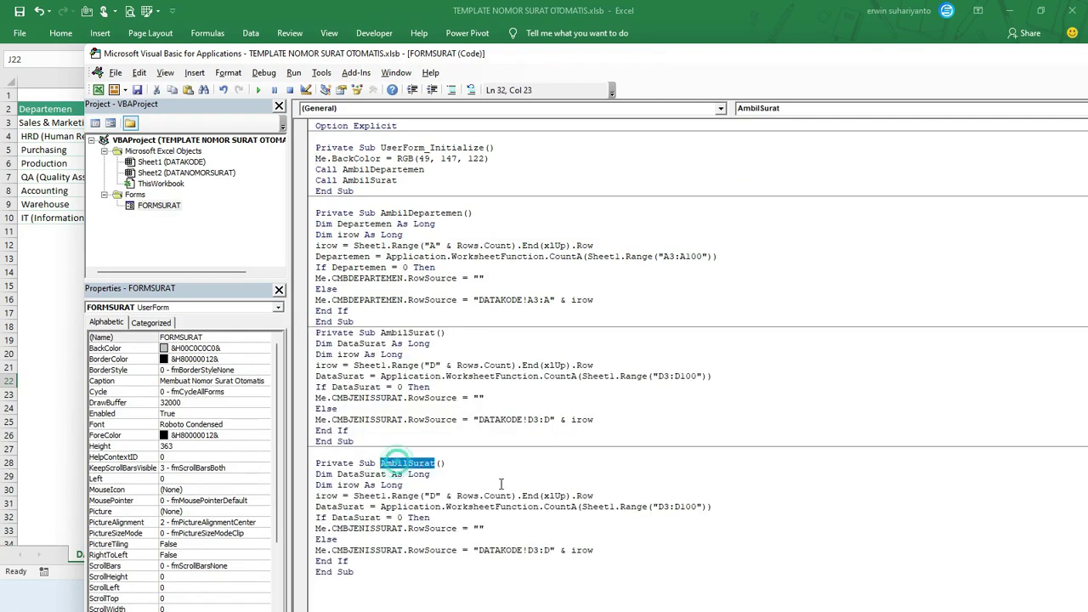
type("aMBI")
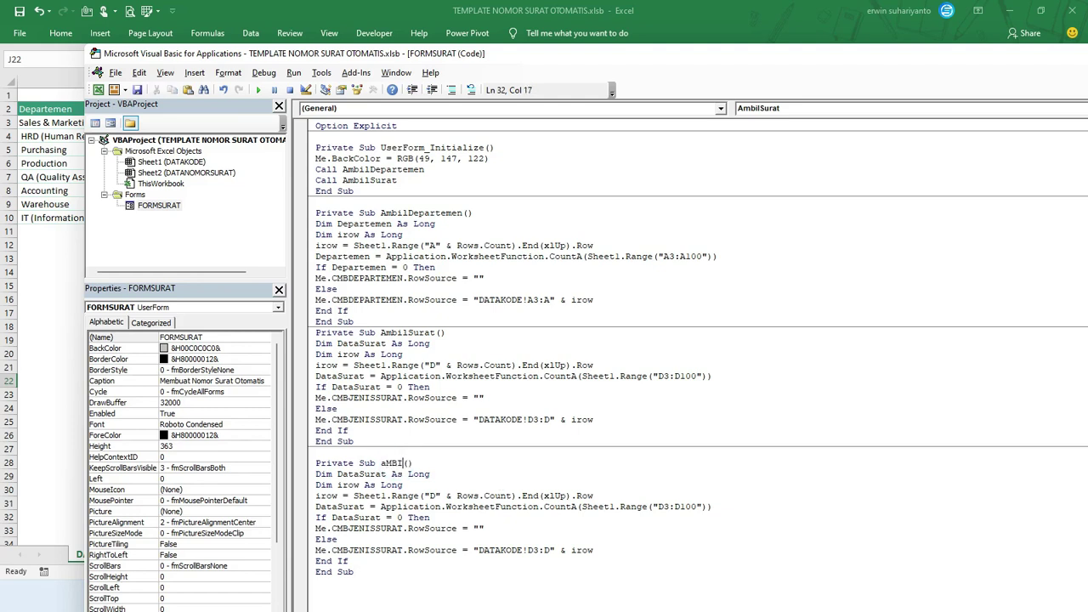
key("BackSpace")
key("BackSpace")
key("BackSpace")
type("lTan")
type("ggal")
Rename the variable to DataTanggal in the declaration, counting line and If line.
double_click(364, 474)
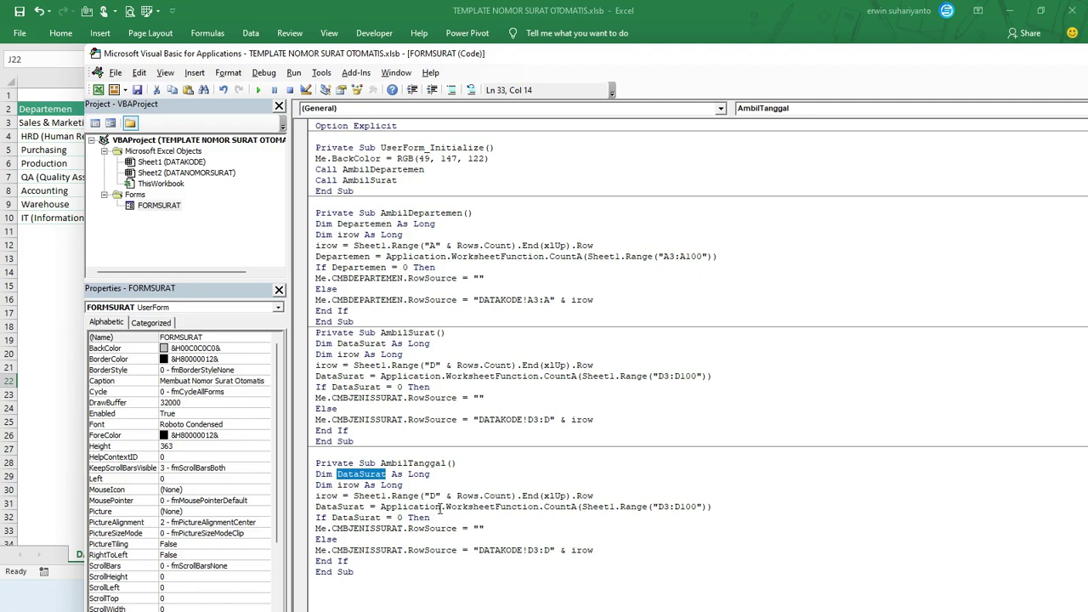
type("DataTanggal")
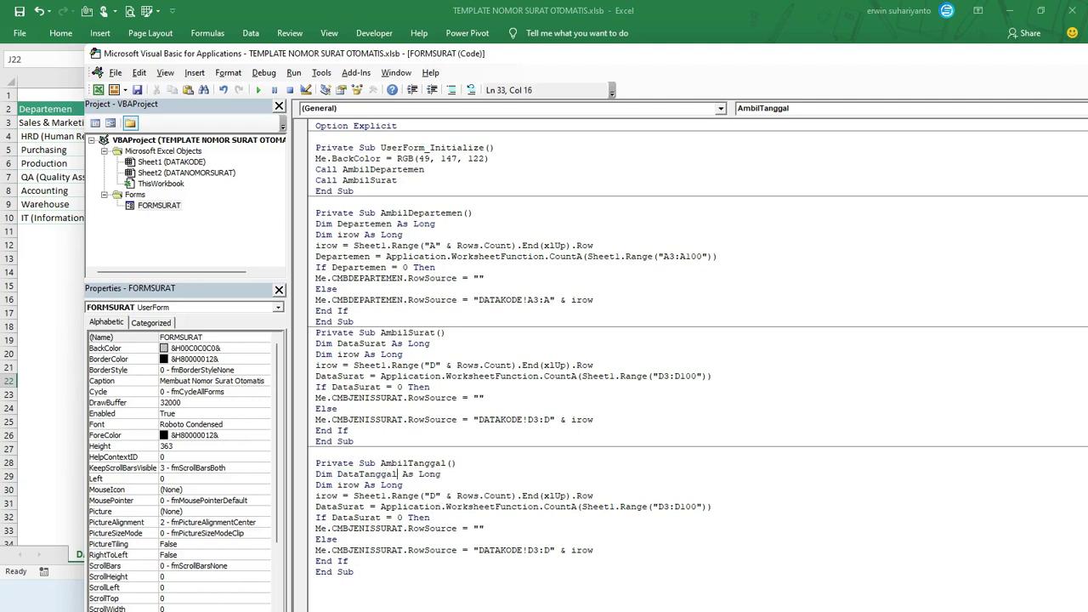
double_click(363, 474)
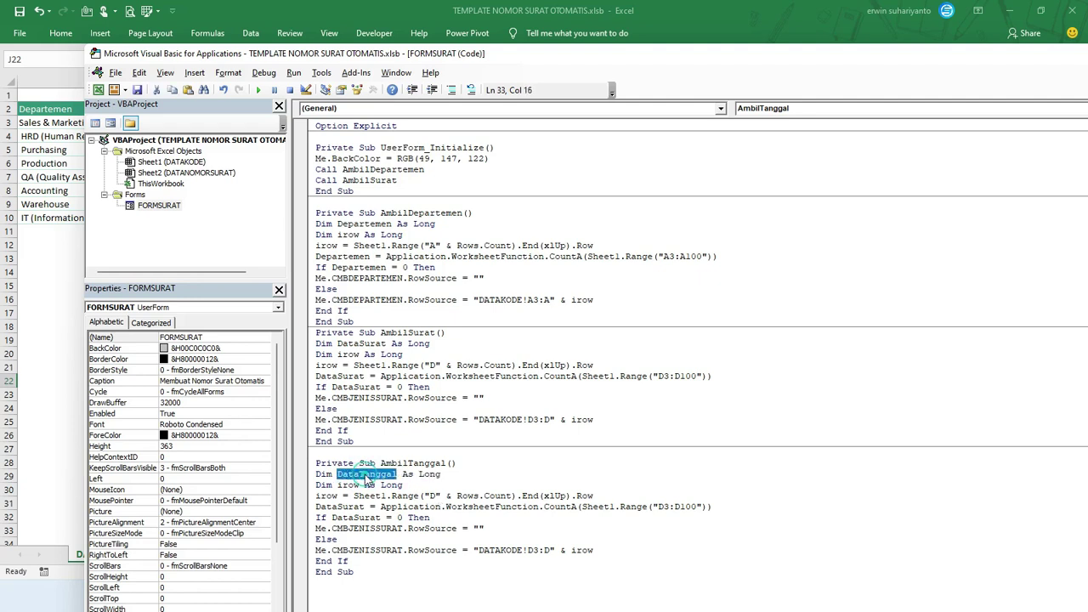
double_click(344, 507)
key("ctrl+v")
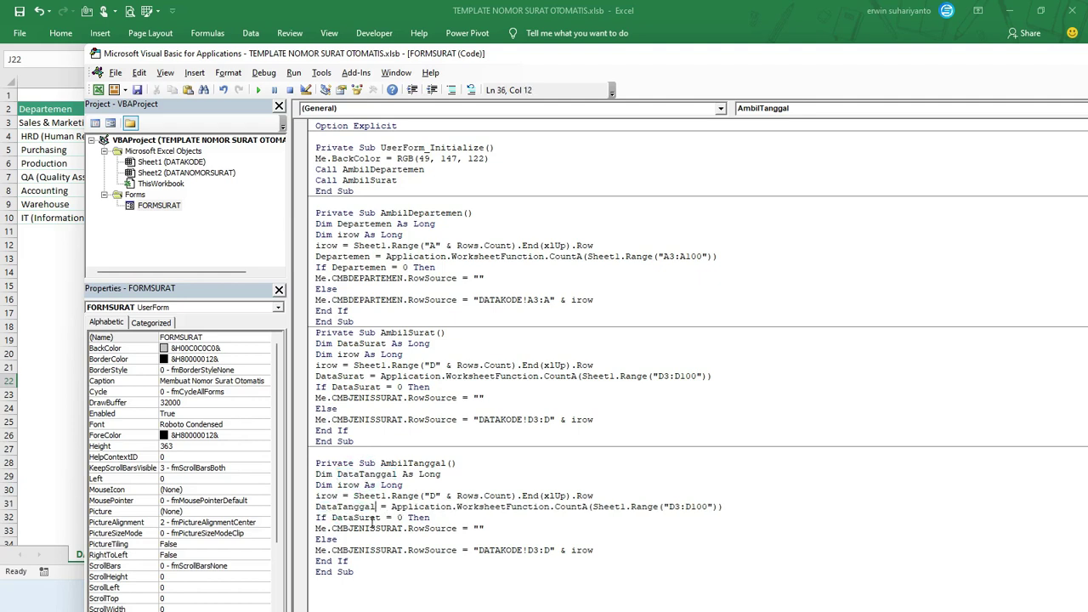
double_click(348, 517)
key("ctrl+v")
Replace CMBJENISSURAT with CMBTANGGAL in both the If and Else branches.
double_click(371, 529)
key("Delete")
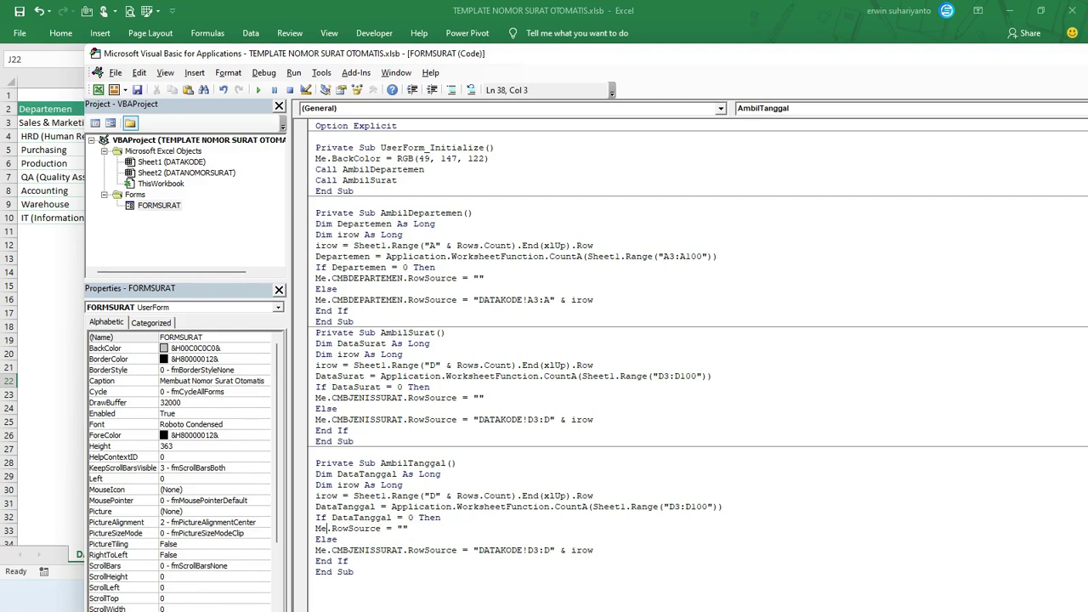
key("ctrl+space")
type("cmb")
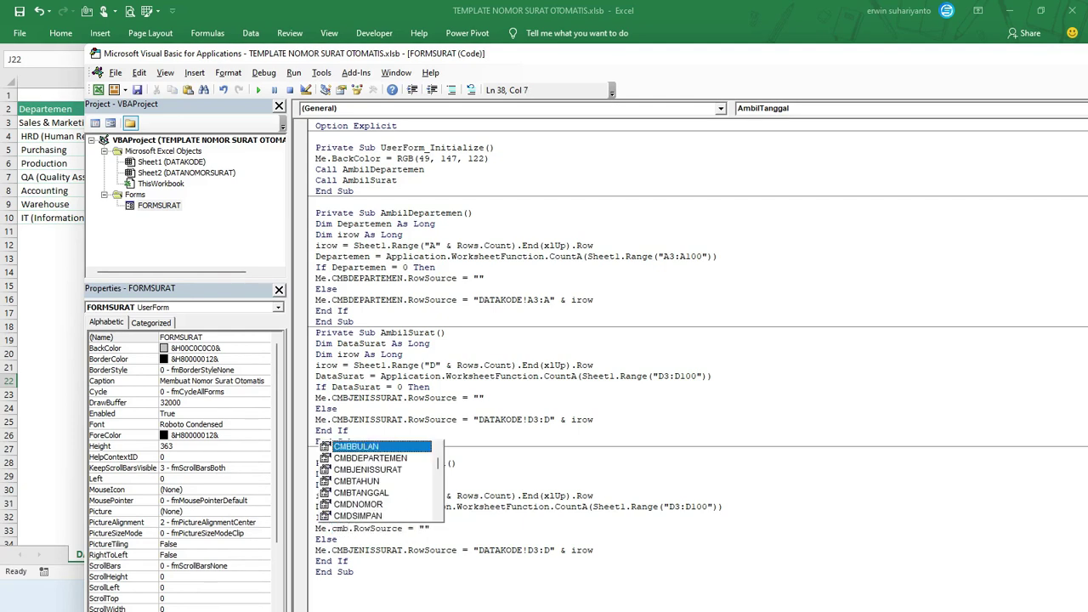
type("ta")
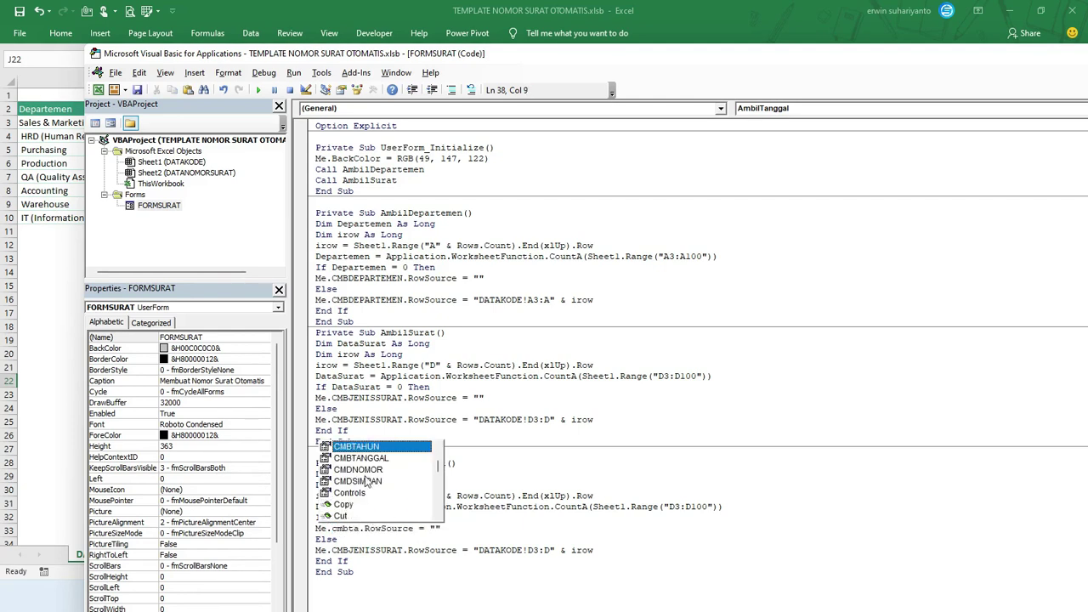
double_click(365, 458)
double_click(361, 529)
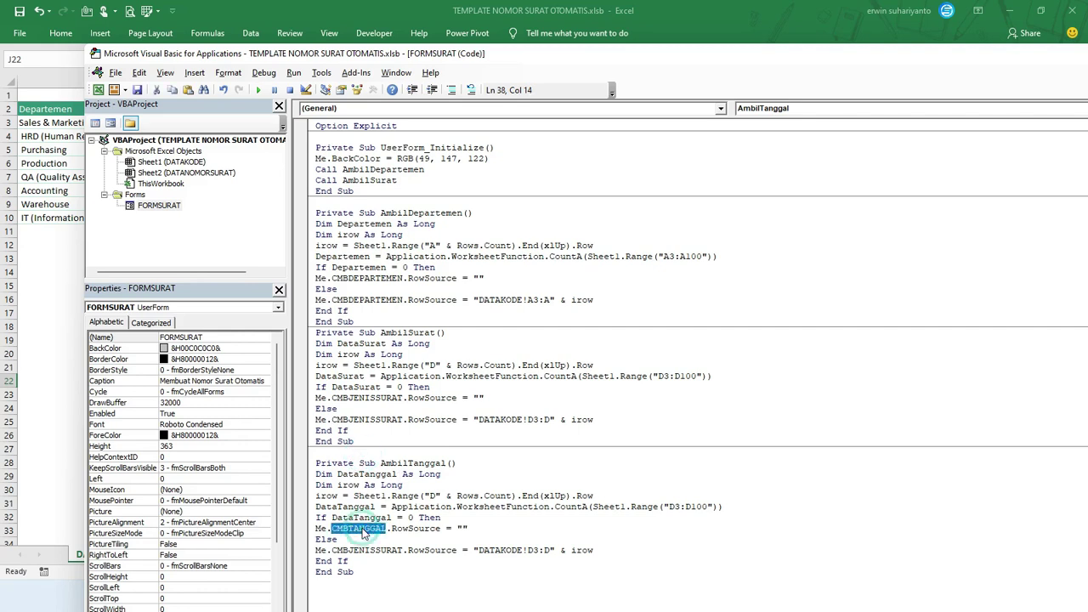
key("ctrl+c")
double_click(364, 550)
key("ctrl+v")
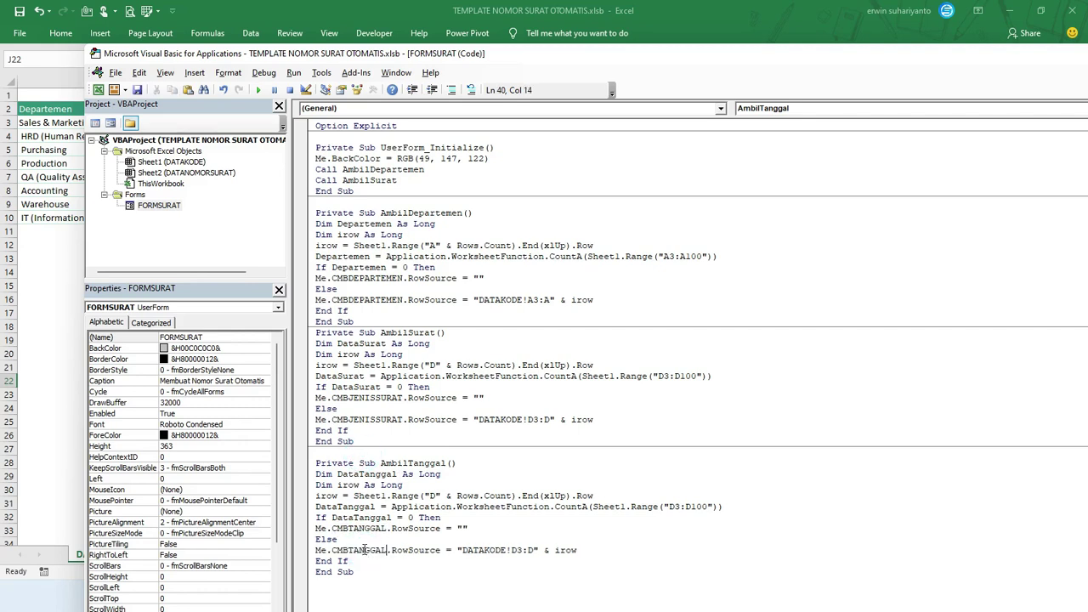
left_click(436, 496)
mouse_move(546, 60)
left_mouse_down()
mouse_move(547, 179)
mouse_move(490, 51)
mouse_move(490, 0)
left_mouse_up()
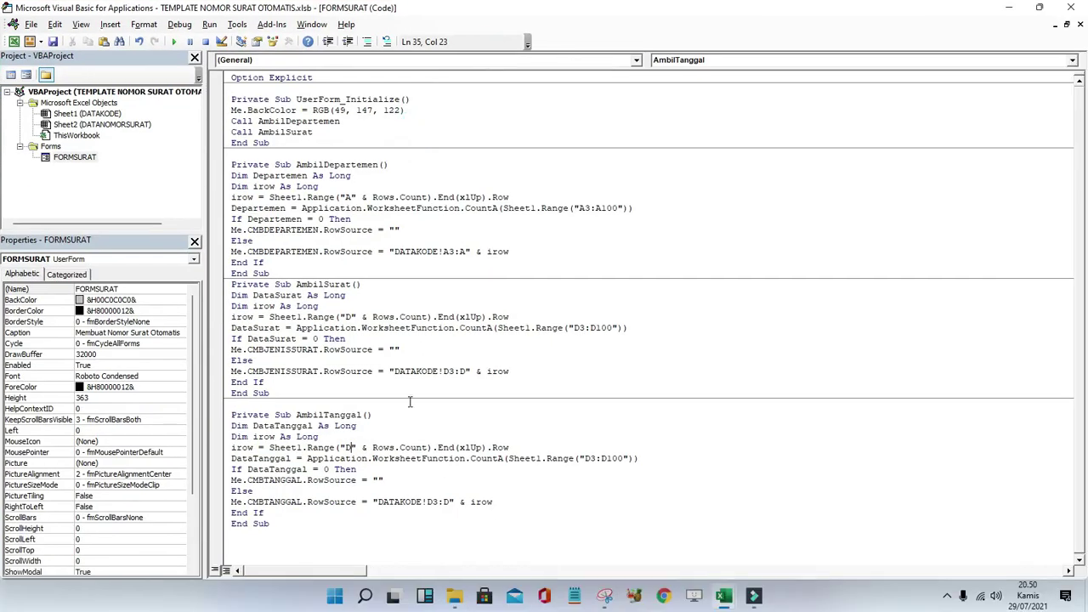
Change AmbilTanggal from column D to G: lookup column, G3:G100 count range and "DATAKODE!G3:G" row source.
key("BackSpace")
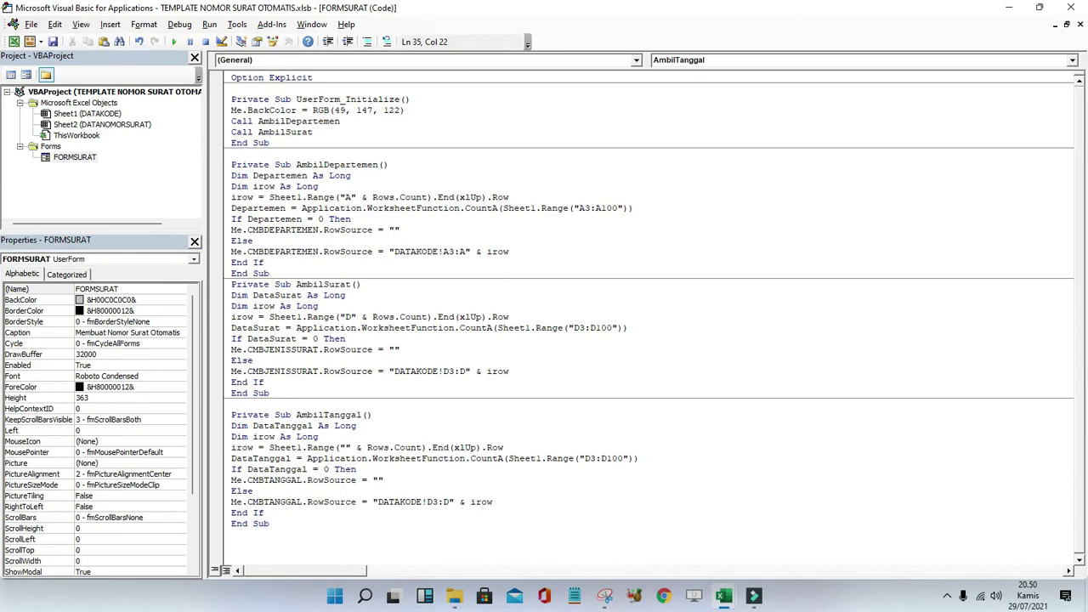
key("ctrl+g")
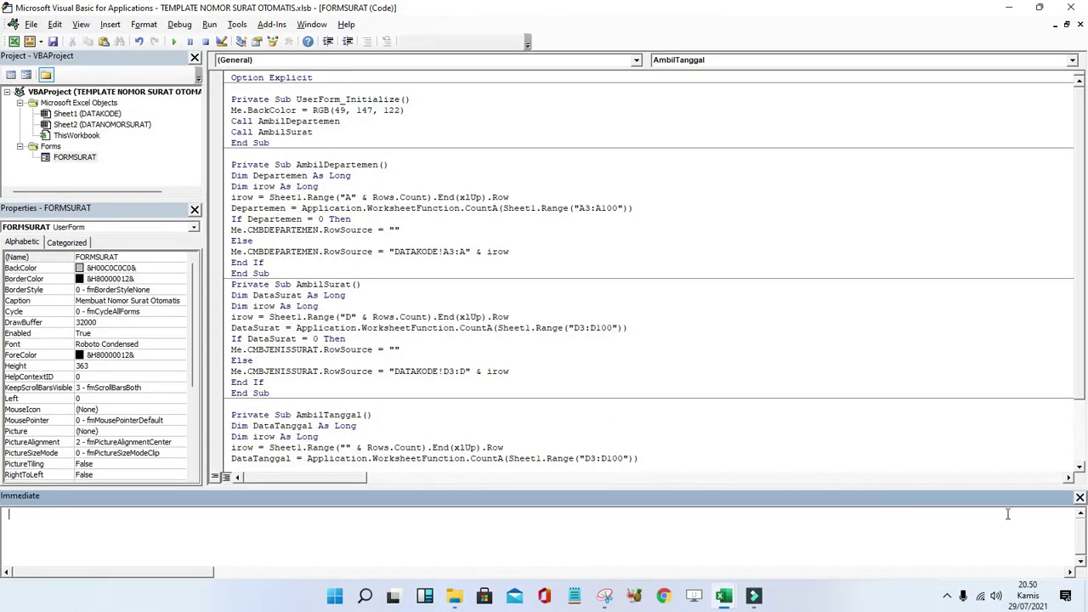
left_click(1079, 497)
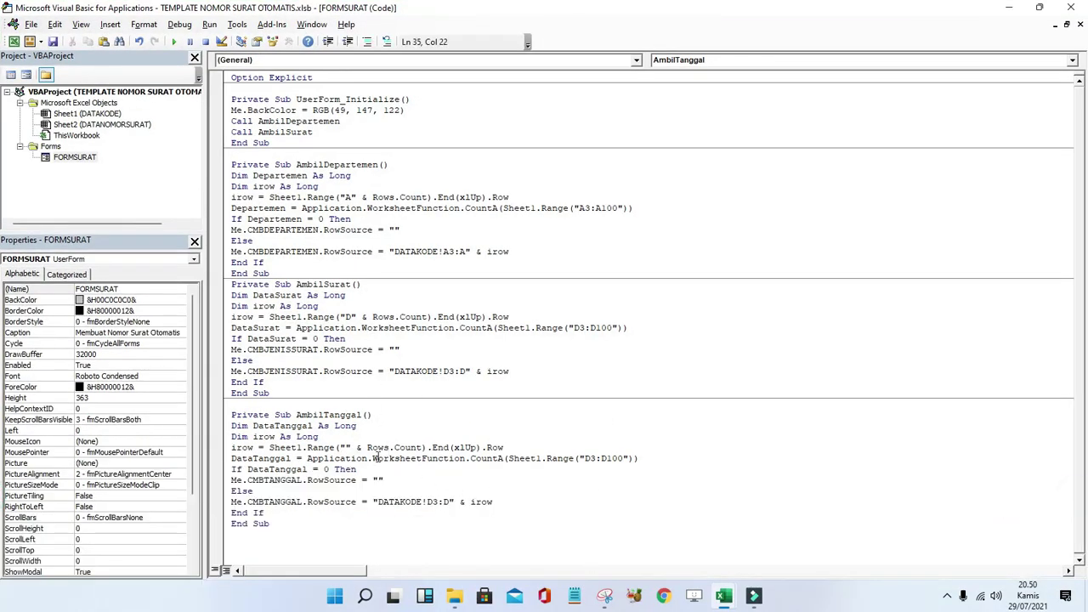
type("G")
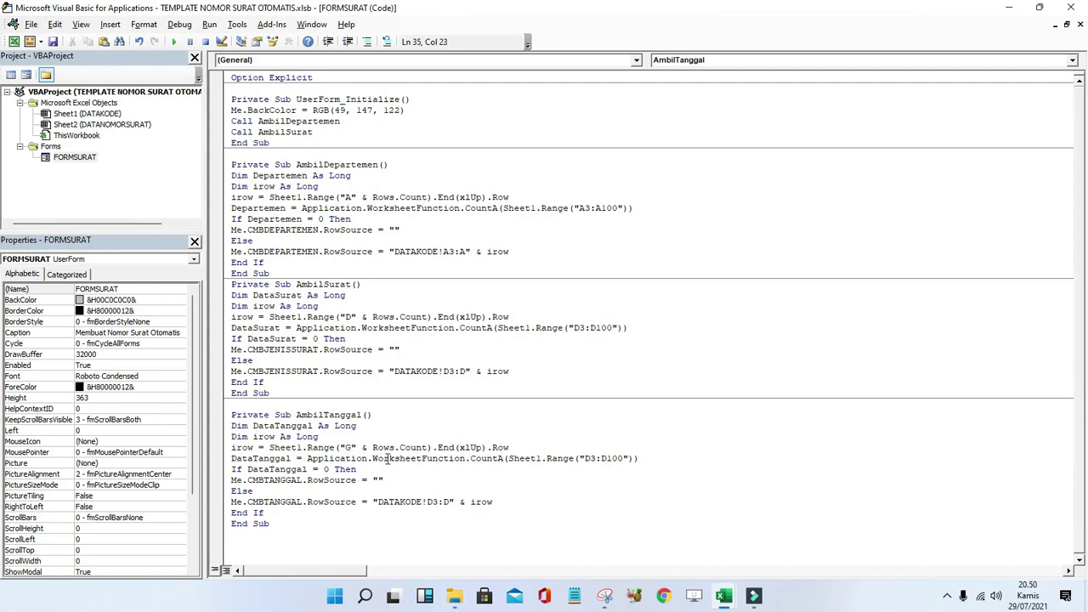
left_click(589, 458)
key("BackSpace")
type("G")
key("BackSpace")
type("G")
left_click(432, 502)
key("BackSpace")
type("G")
key("BackSpace")
type("G")
Add Call AmbilTanggal under Call AmbilSurat in UserForm_Initialize.
left_click(324, 132)
key("Return")
type("call am")
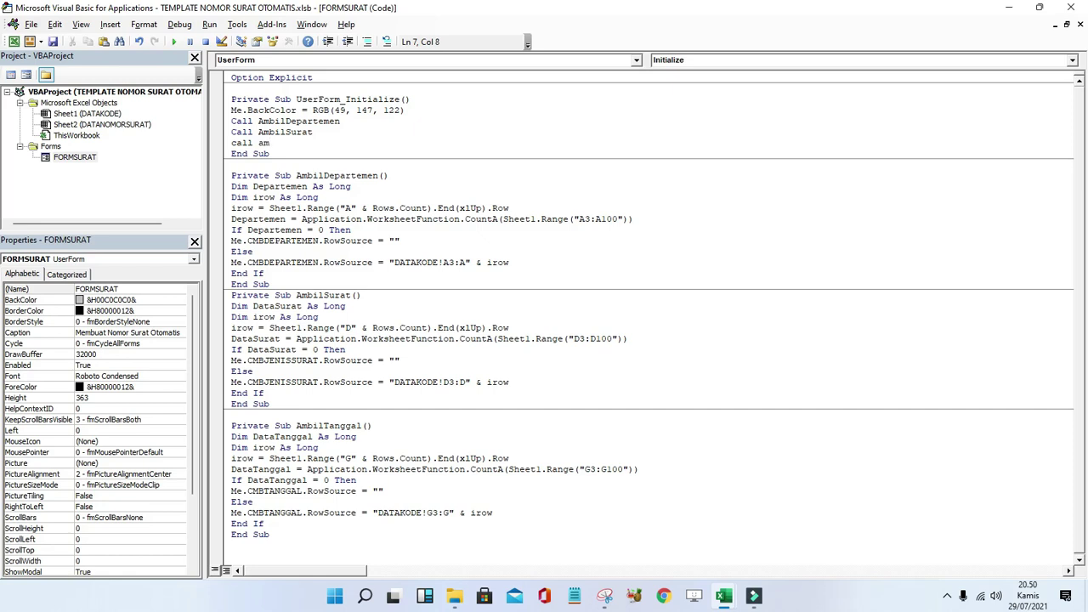
type("biltanggal")
left_click(301, 196)
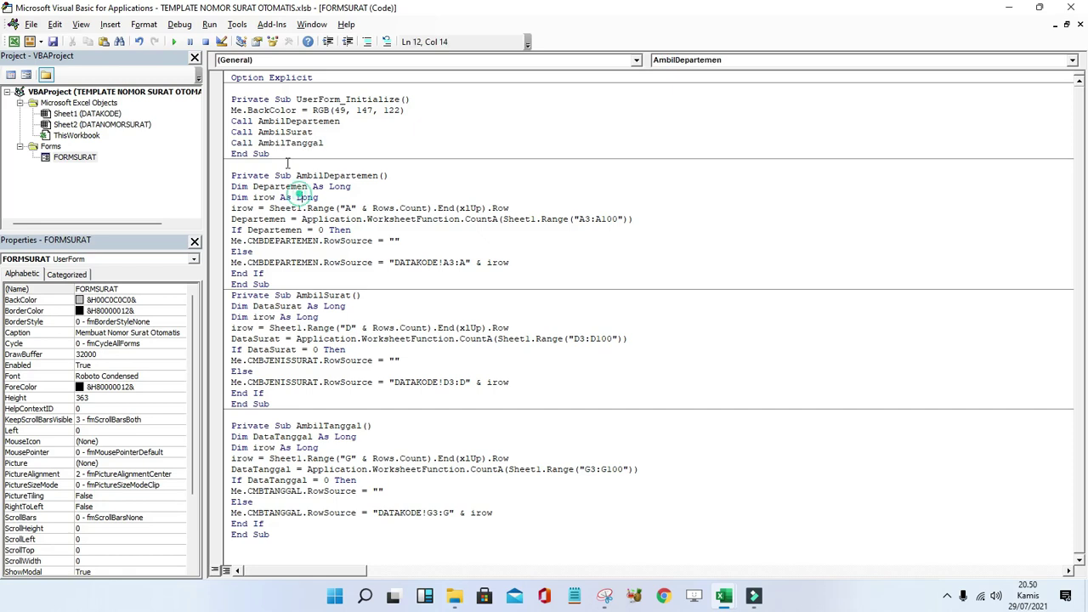
left_click(172, 42)
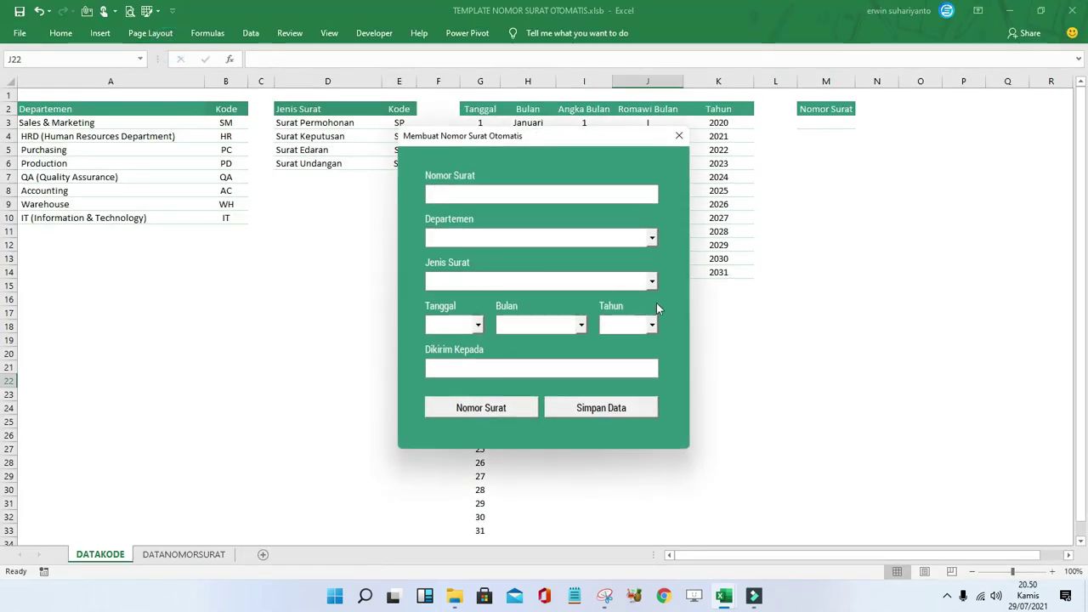
left_click(478, 324)
mouse_move(485, 352)
left_mouse_down()
mouse_move(489, 368)
mouse_move(490, 344)
left_mouse_up()
left_click(677, 136)
left_click(677, 136)
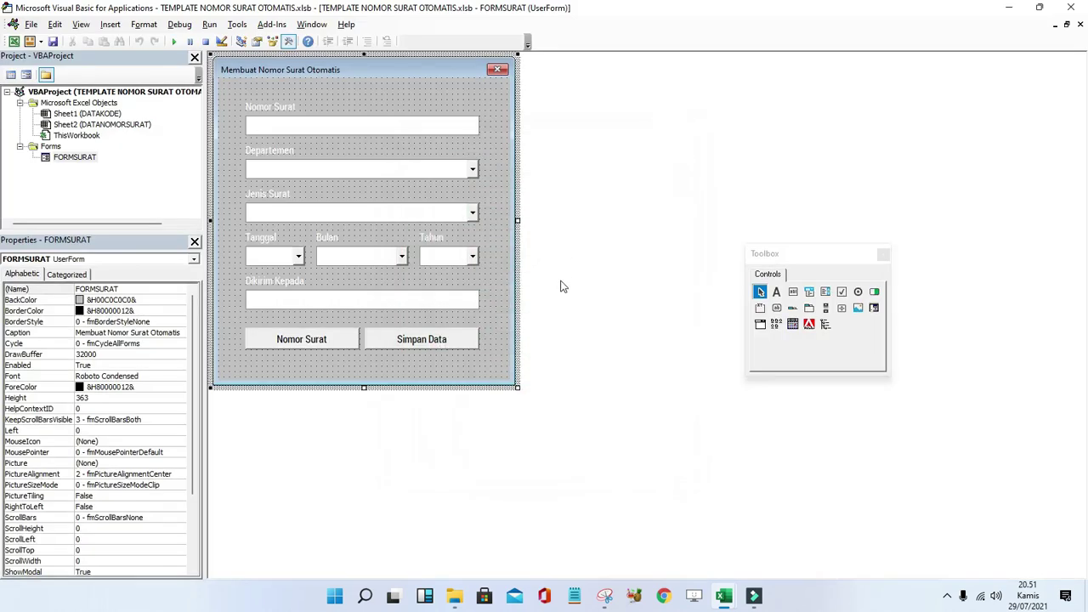
key("F7")
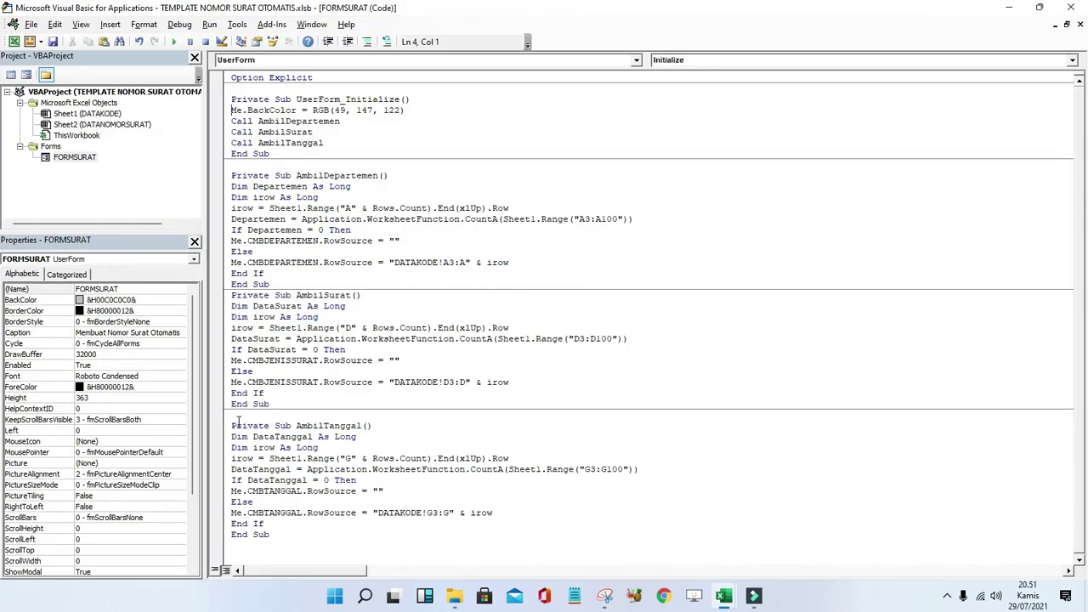
Paste a copy of the AmbilTanggal routine below the original.
left_click_drag(233, 425, 274, 542)
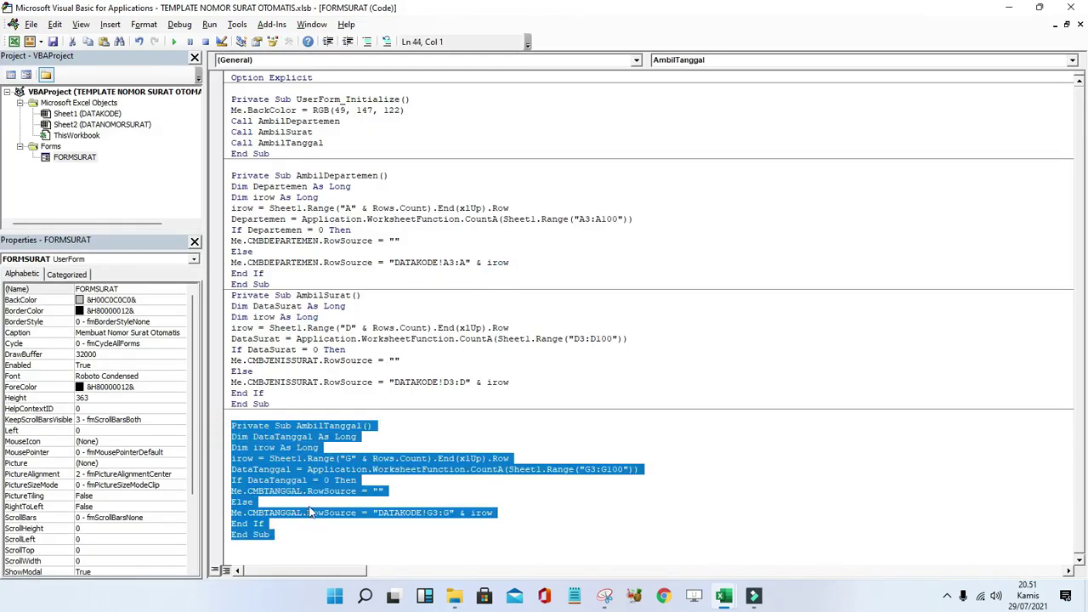
left_click(248, 546)
key("ctrl+v")
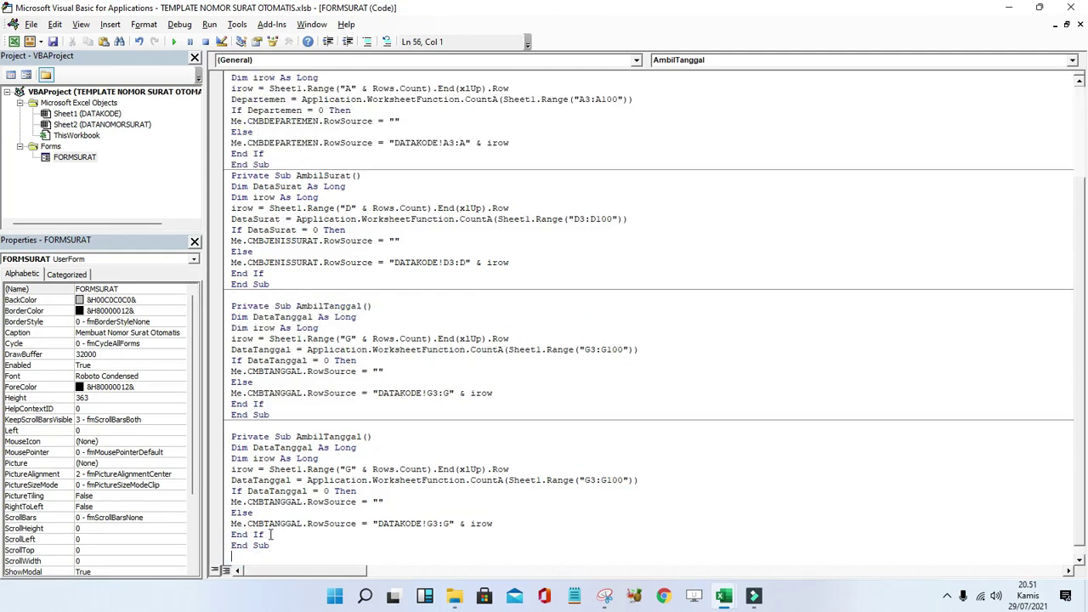
Rename the copied routine to AmbilBulan and its variable to DataBulan.
double_click(319, 425)
type("Amb")
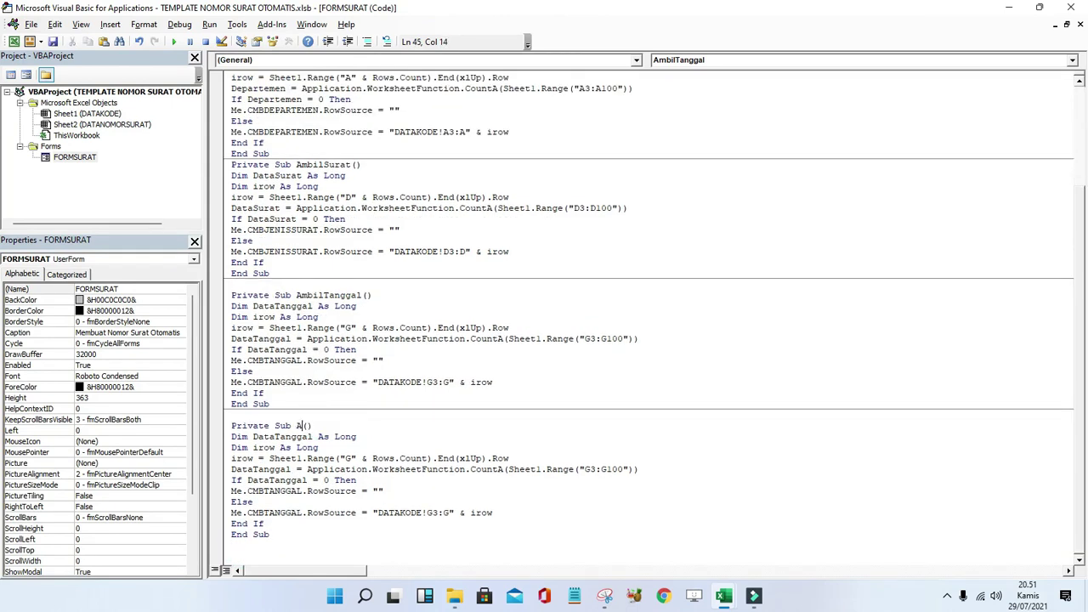
type("ilTahun")
double_click(297, 436)
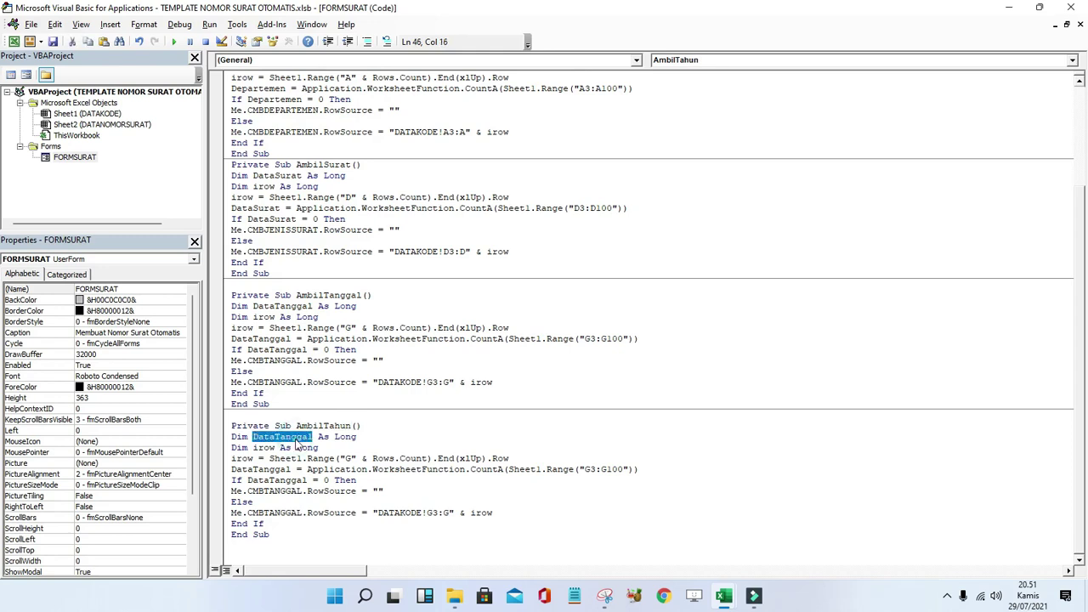
type("Dta")
key("BackSpace")
key("BackSpace")
type("at")
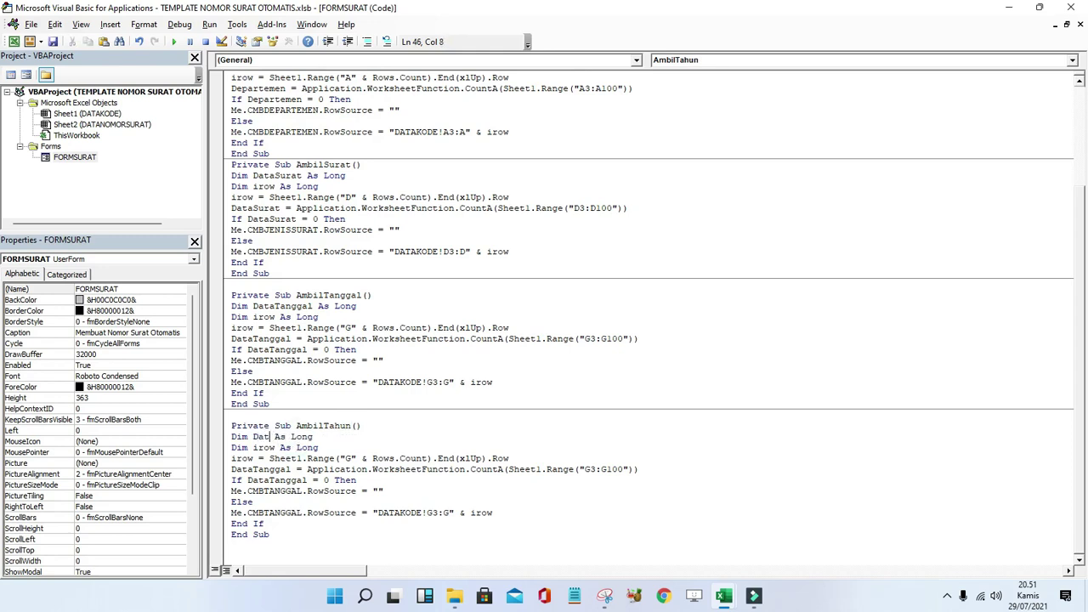
type("aTahju")
key("BackSpace")
key("BackSpace")
key("BackSpace")
double_click(336, 425)
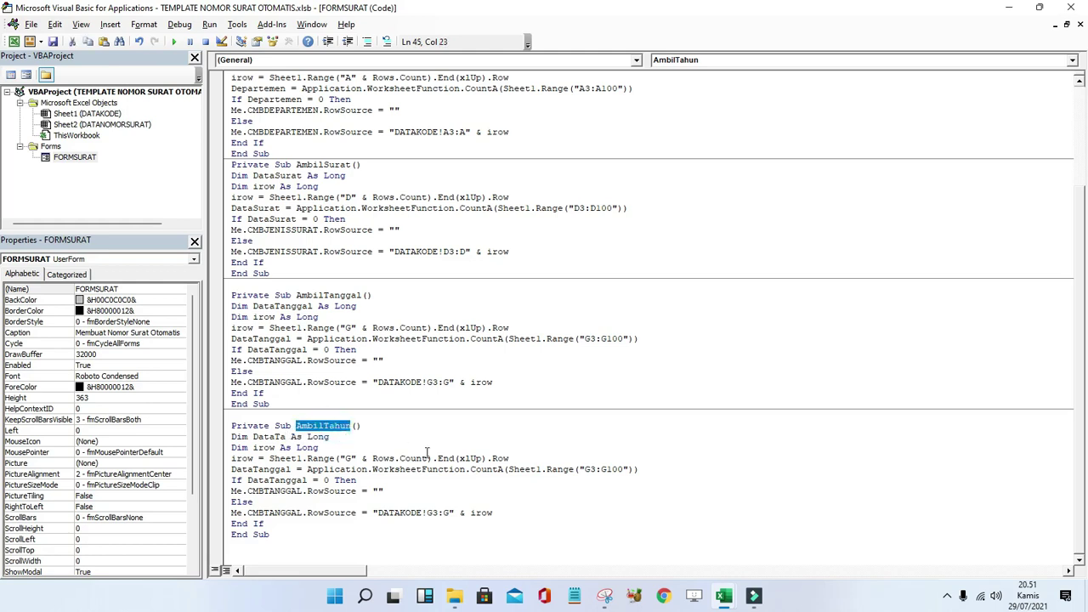
type("Ambill")
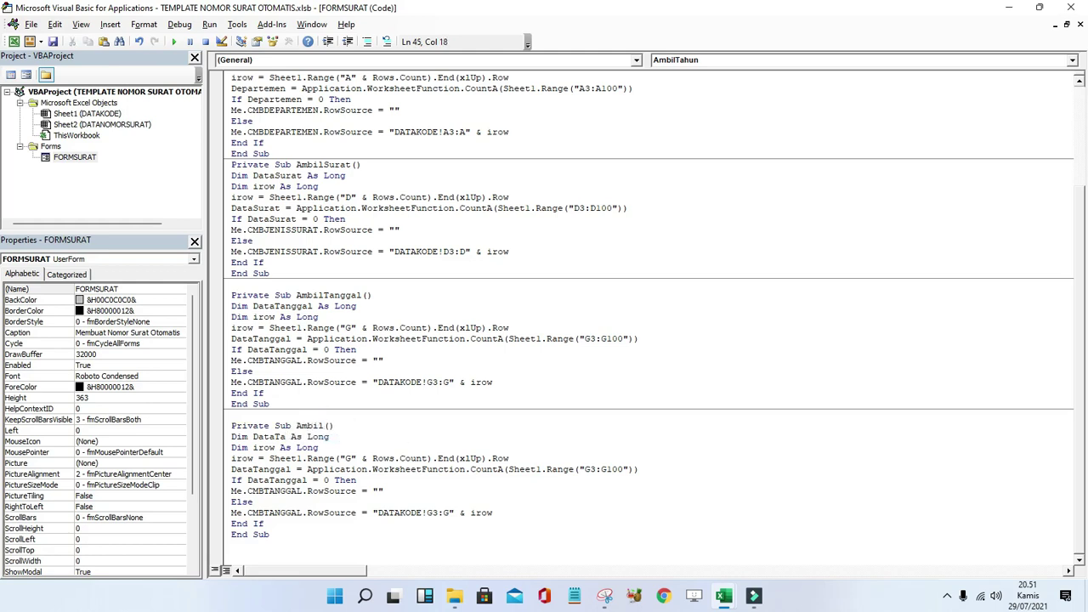
type("Bulan")
double_click(267, 436)
type("Data")
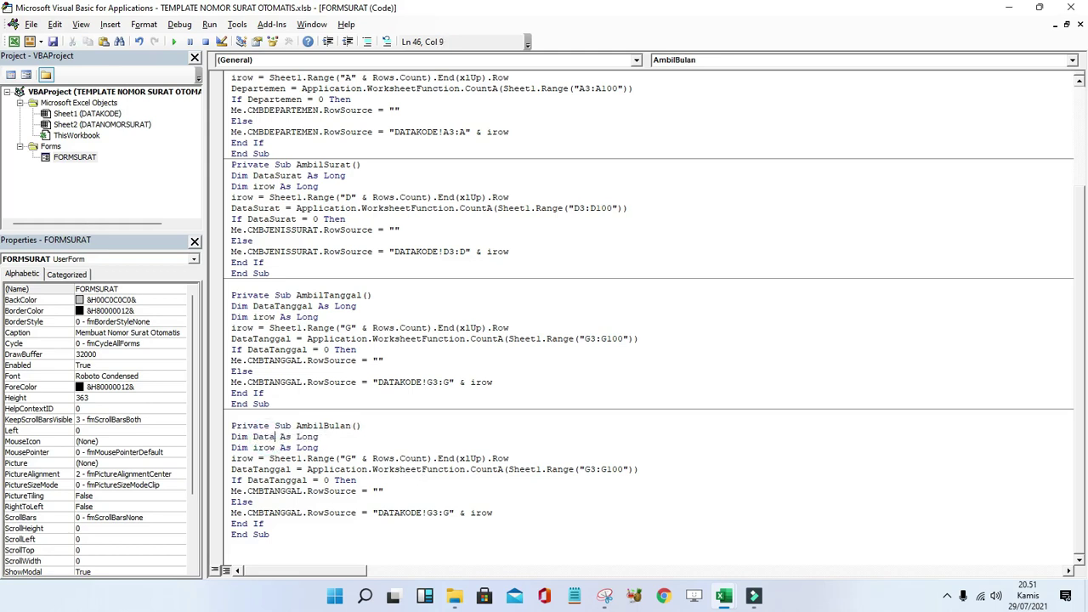
type("Bulan")
Replace DataTanggal with DataBulan in the count line and the If test.
double_click(272, 436)
key("ctrl+c")
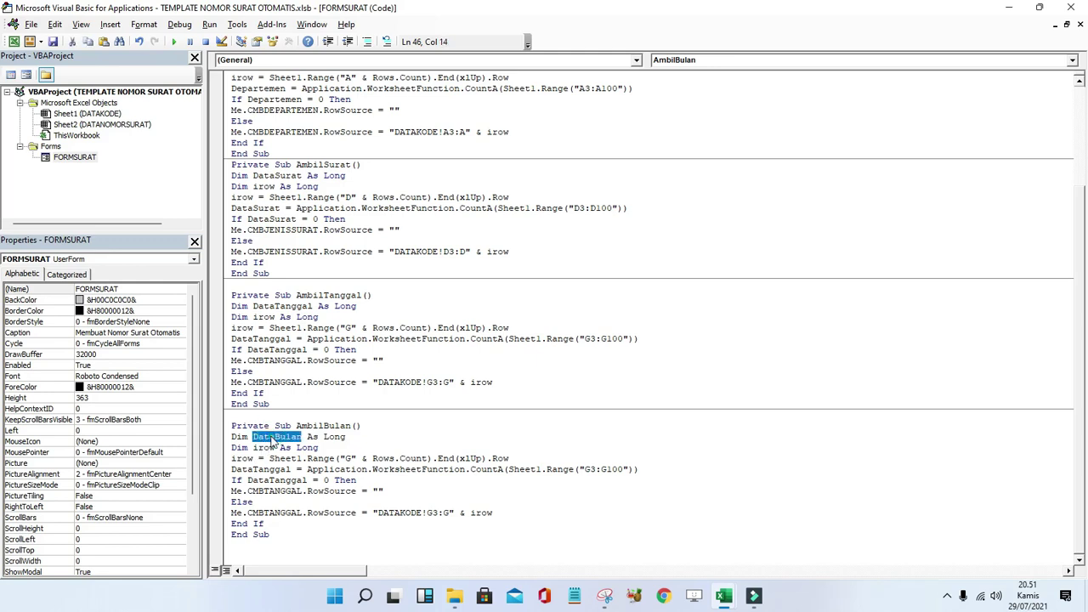
double_click(249, 470)
key("ctrl+v")
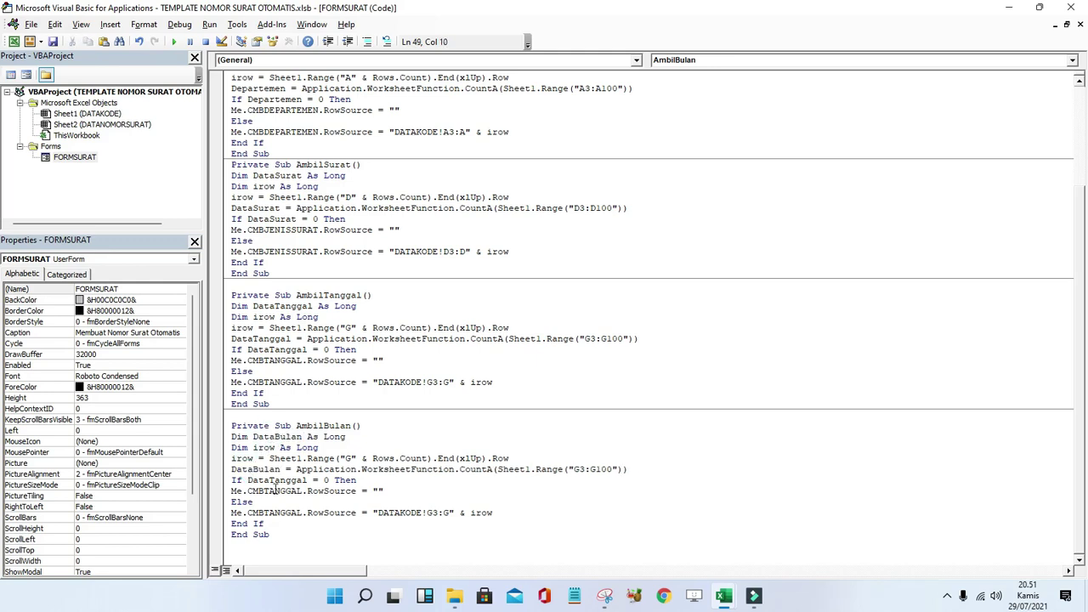
double_click(274, 480)
key("ctrl+v")
Replace CMBTANGGAL with CMBBULAN in both the empty-source and Else branches.
double_click(290, 492)
key("BackSpace")
key("ctrl+j")
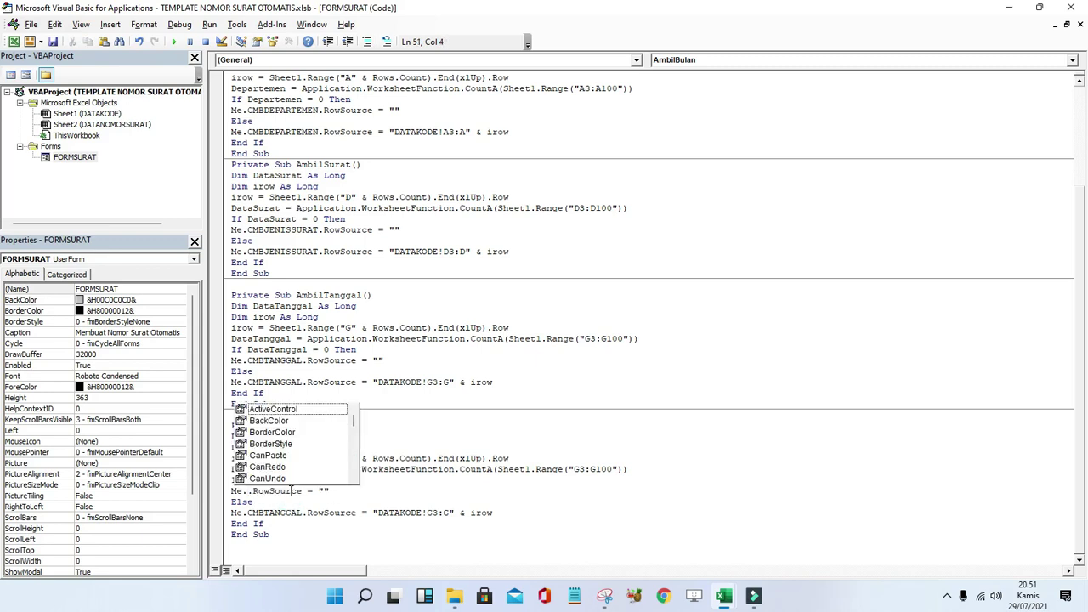
type("c")
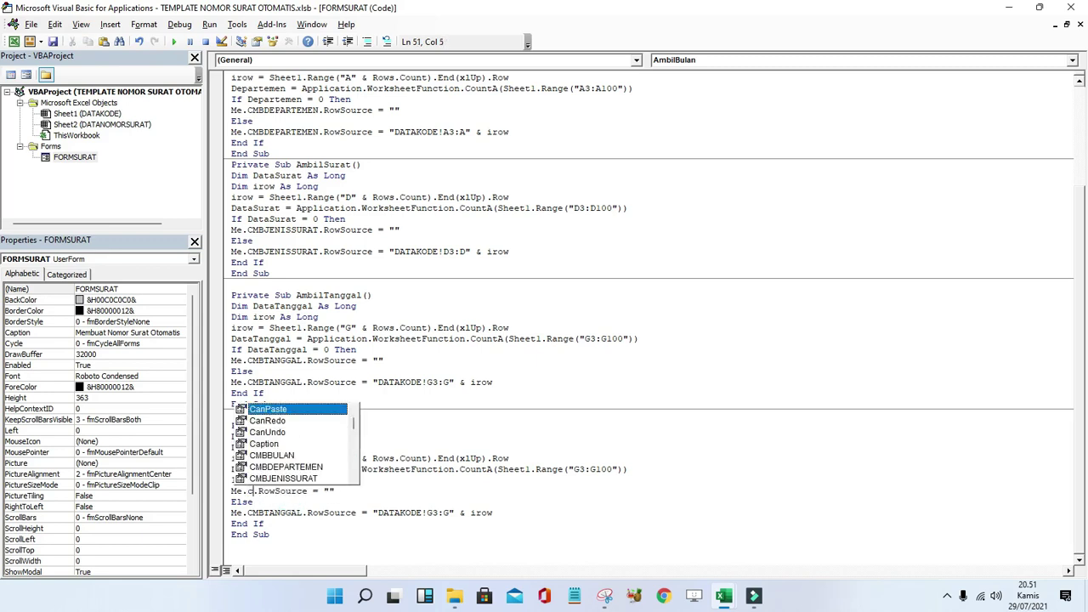
type("mb")
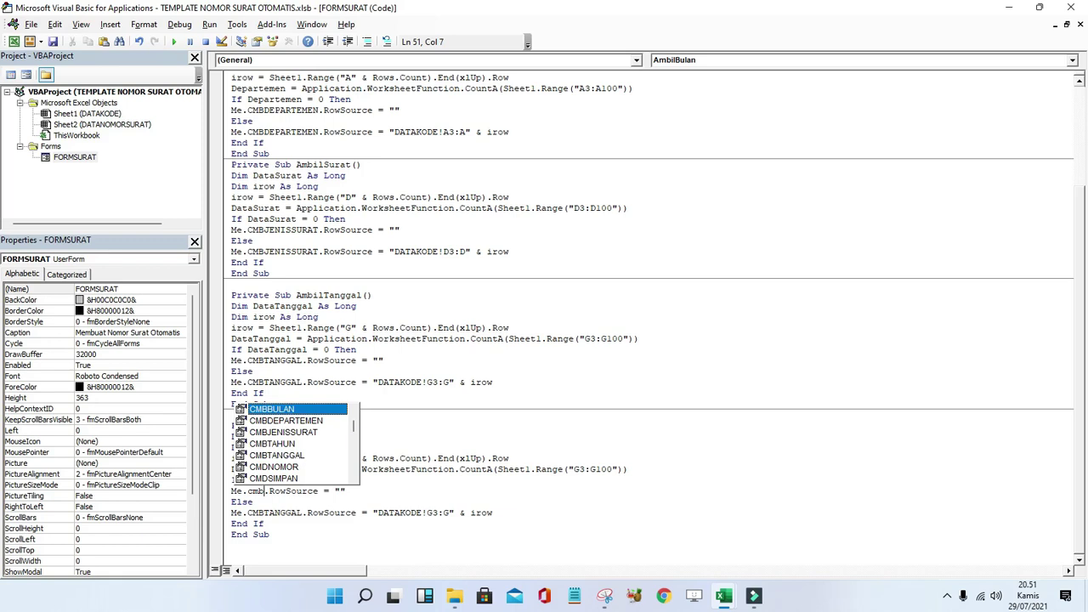
double_click(308, 411)
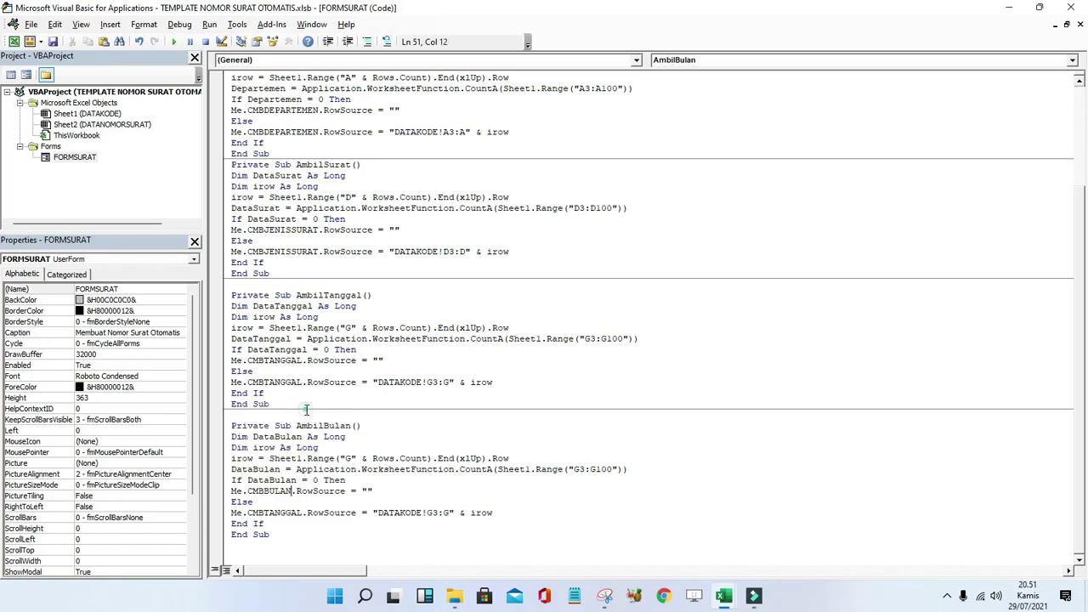
double_click(285, 492)
key("ctrl+c")
double_click(270, 513)
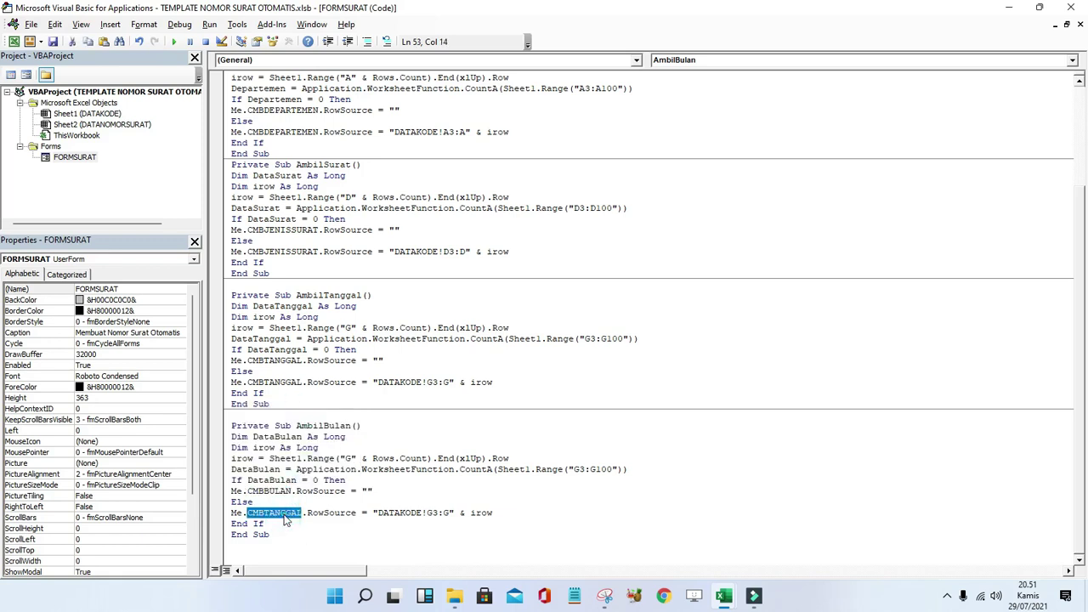
key("ctrl+v")
Change the G column references to H in Range("G"), G3:G100 and DATAKODE!G3:G.
left_click_drag(478, 12, 468, 193)
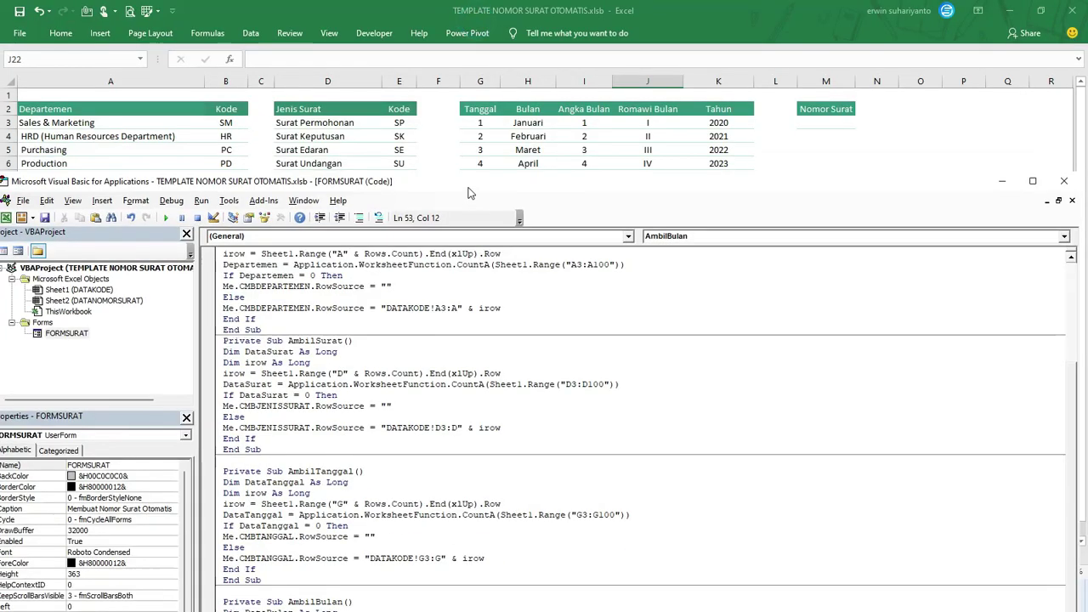
double_click(467, 193)
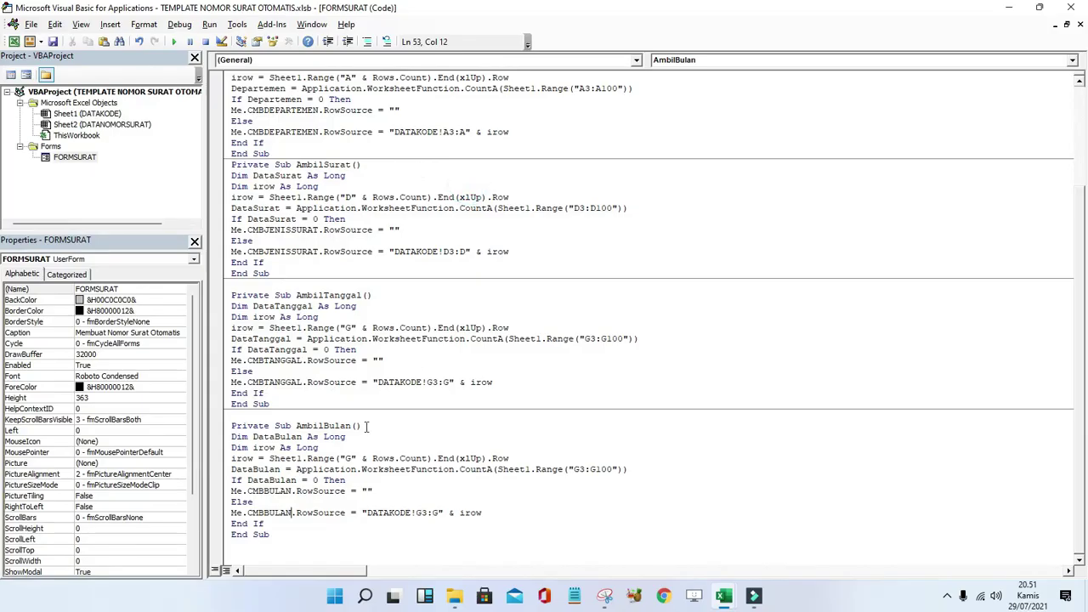
double_click(351, 458)
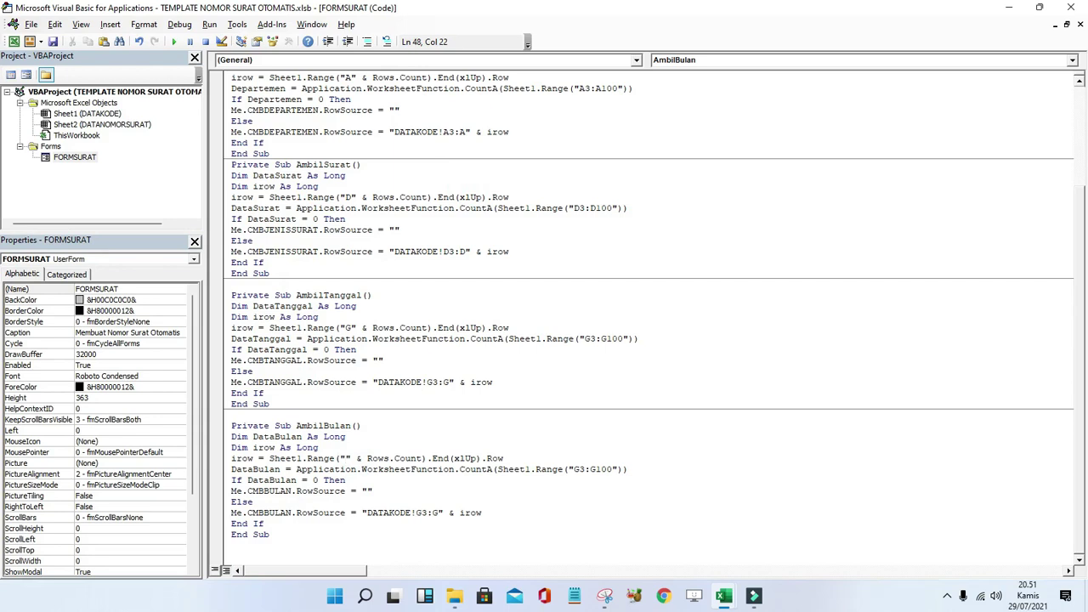
type("H")
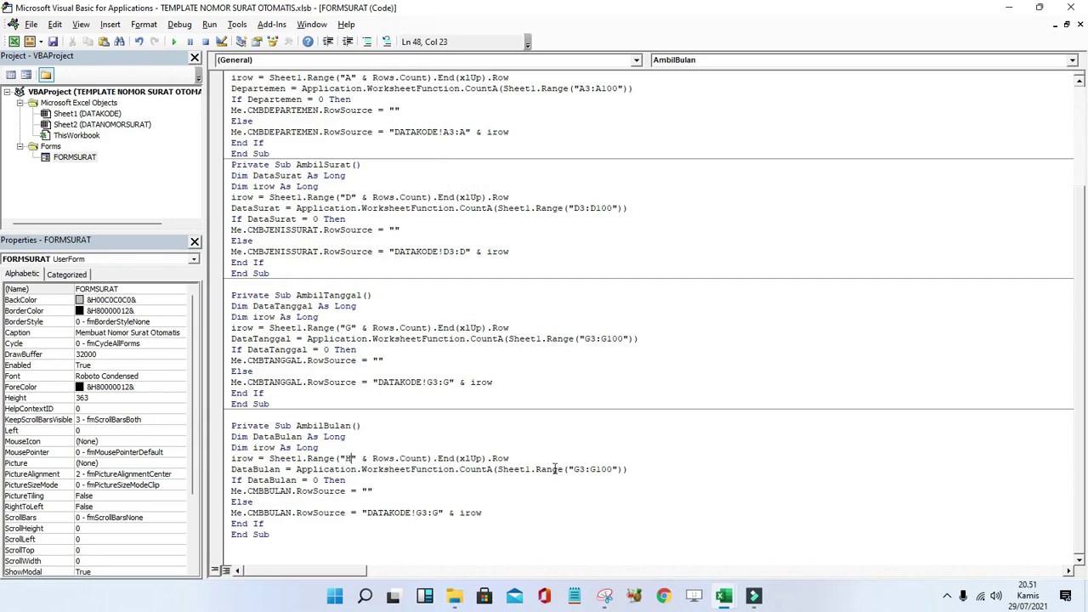
left_click(577, 469)
key("BackSpace")
type("H")
left_click(595, 469)
key("BackSpace")
type("H")
left_click(422, 514)
key("BackSpace")
type("H")
key("BackSpace")
Add 'Call AmbilBulan' under Call AmbilTanggal in UserForm_Initialize.
type("H")
left_click(325, 481)
scroll(322, 429, "up", 5)
left_click(331, 143)
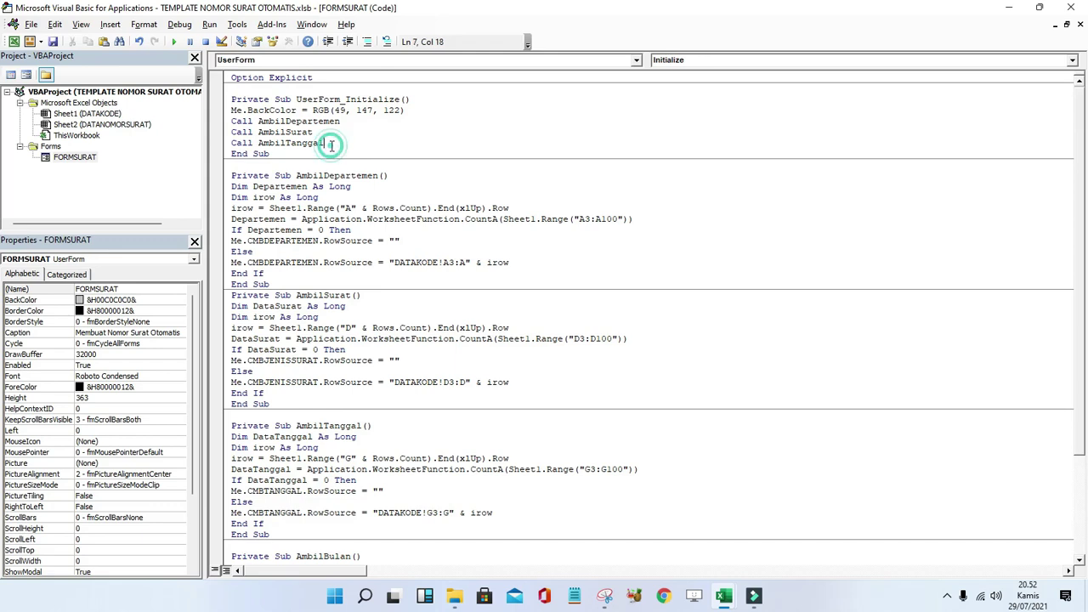
key("Return")
type("Call ")
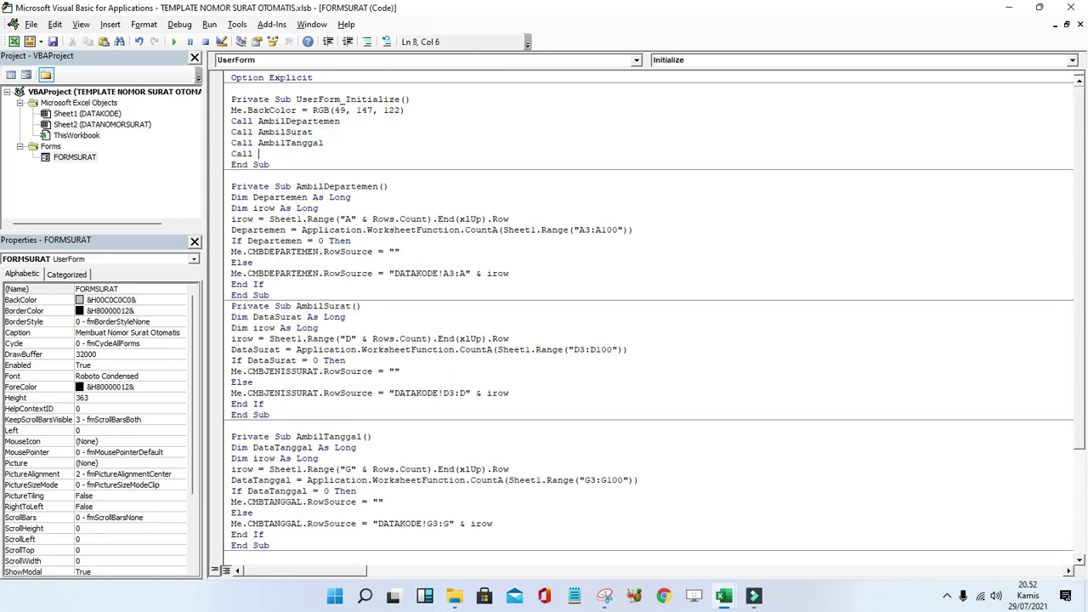
type("AmbilB")
type("ulan")
Run the form, check the Bulan list shows months through Desember, then close it.
left_click(306, 214)
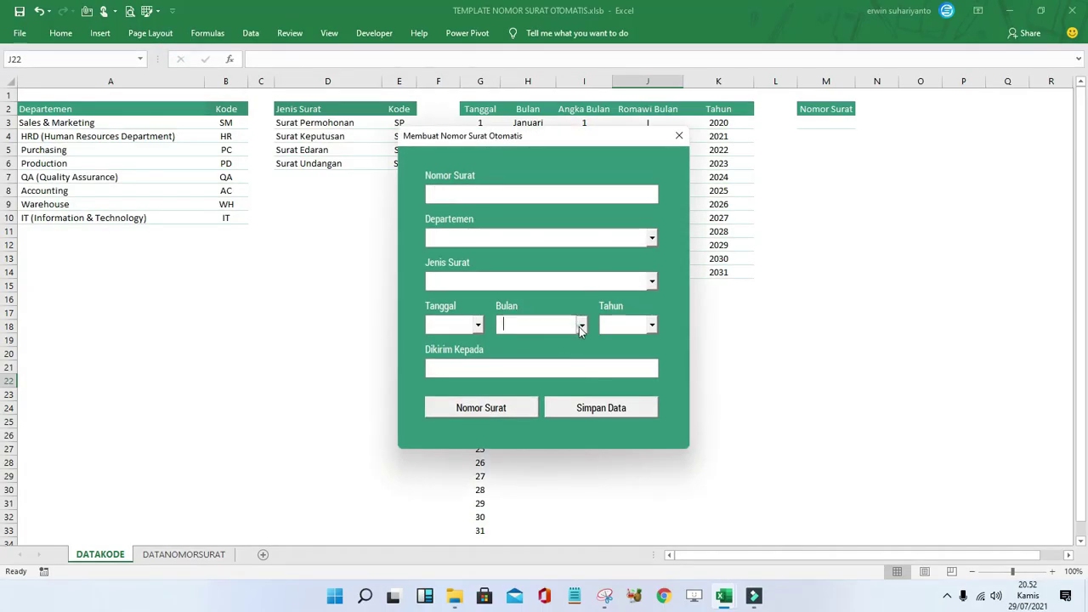
left_click(581, 325)
scroll(583, 365, "down", 2)
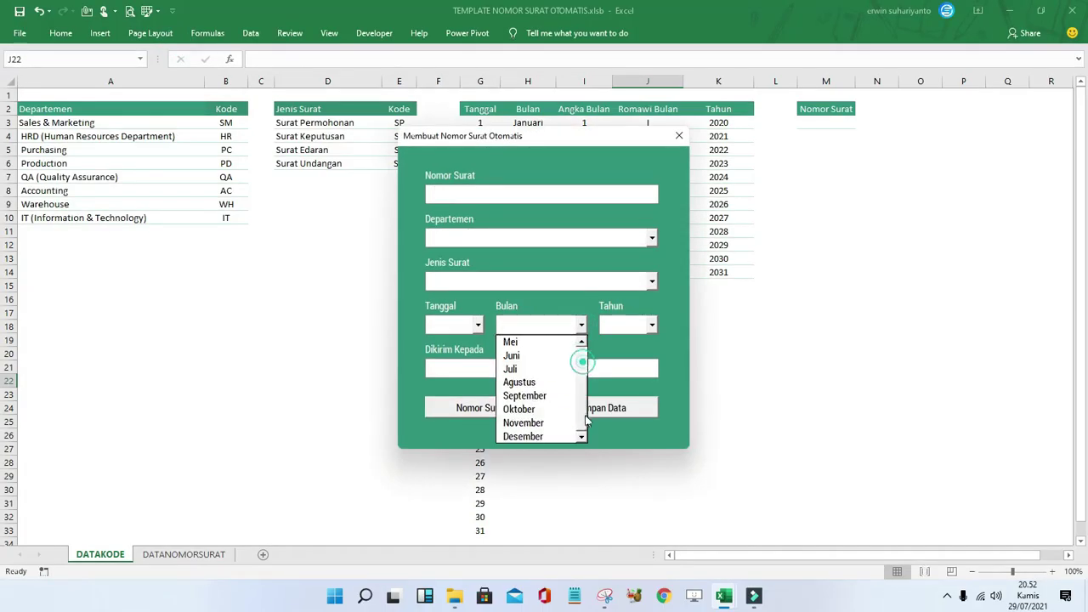
left_click(678, 136)
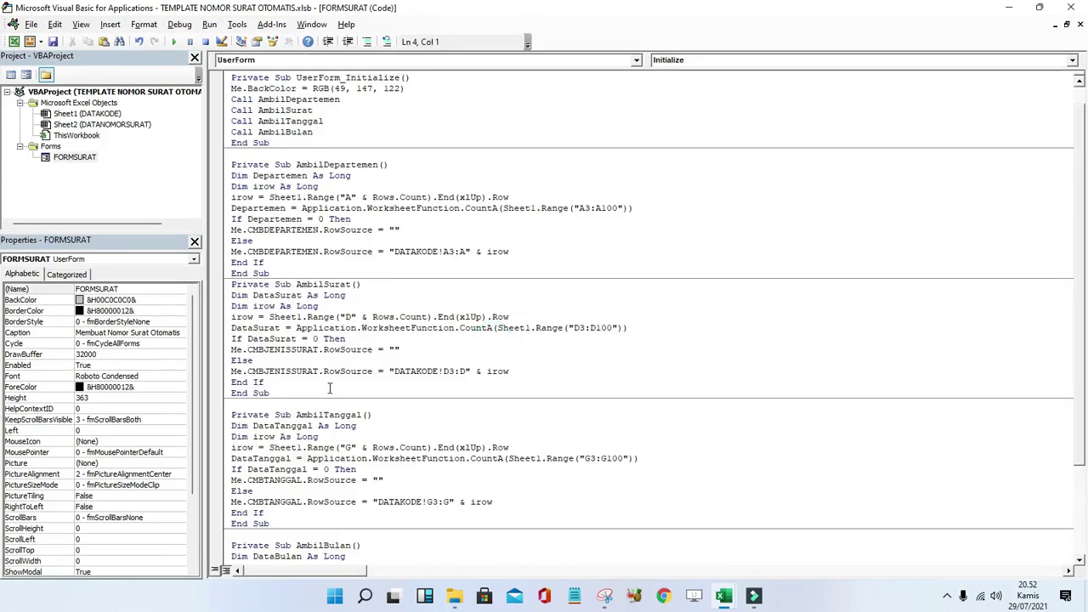
Duplicate the AmbilBulan routine below itself and rename the copy AmbilTahun.
scroll(330, 389, "down", 4)
left_click_drag(231, 426, 268, 537)
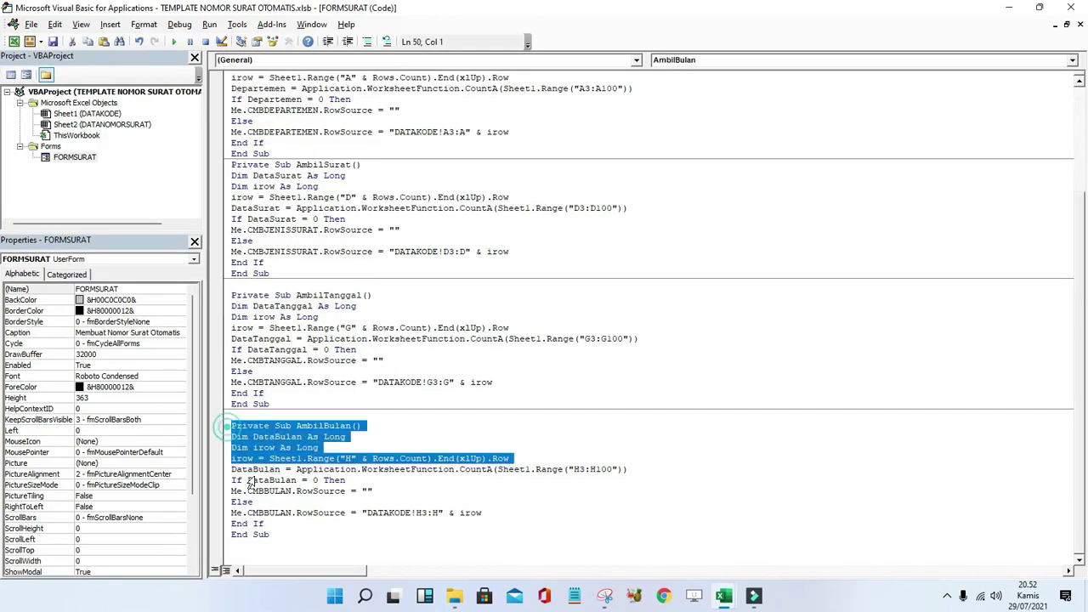
key("ctrl+c")
left_click(255, 545)
key("Return")
key("ctrl+v")
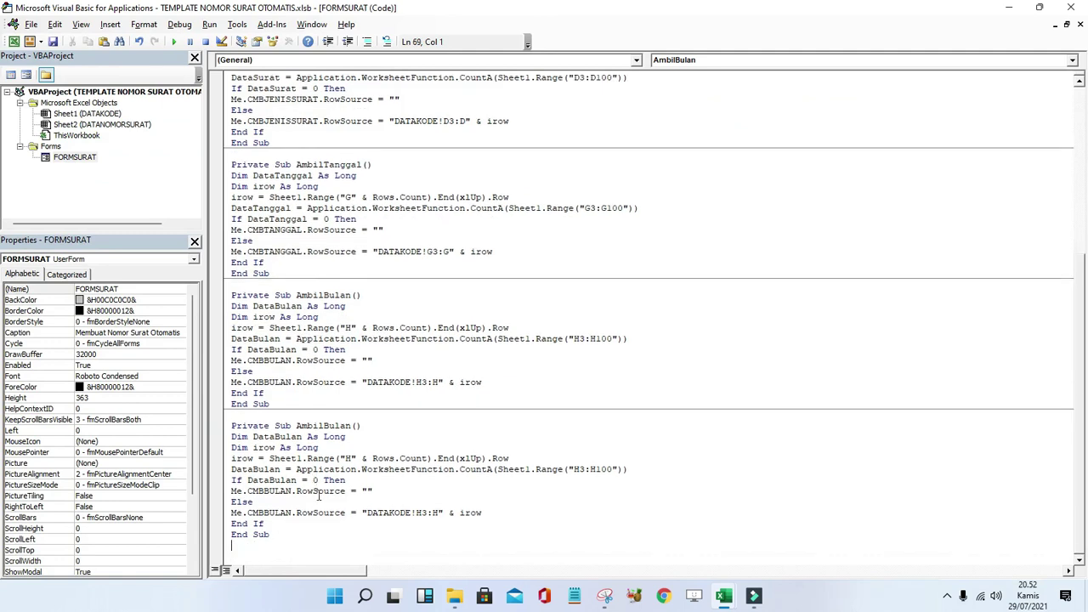
double_click(328, 425)
type("Am")
type("bilTa")
type("hun")
Rename DataBulan to DataTahun in the declaration, count line and If test.
left_click_drag(274, 436, 301, 436)
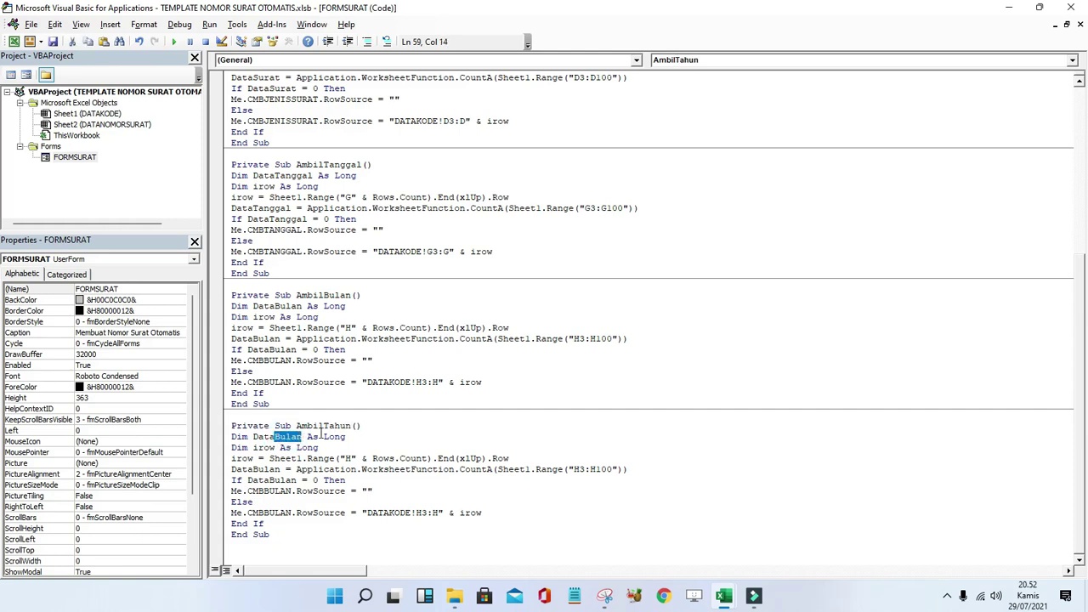
type("Tah")
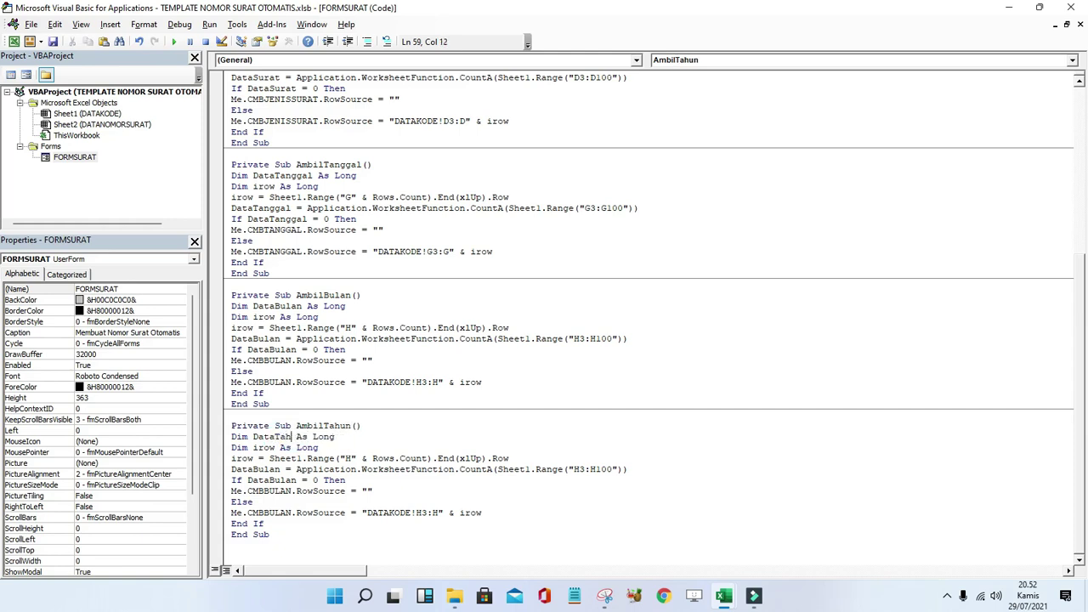
type("un")
double_click(300, 436)
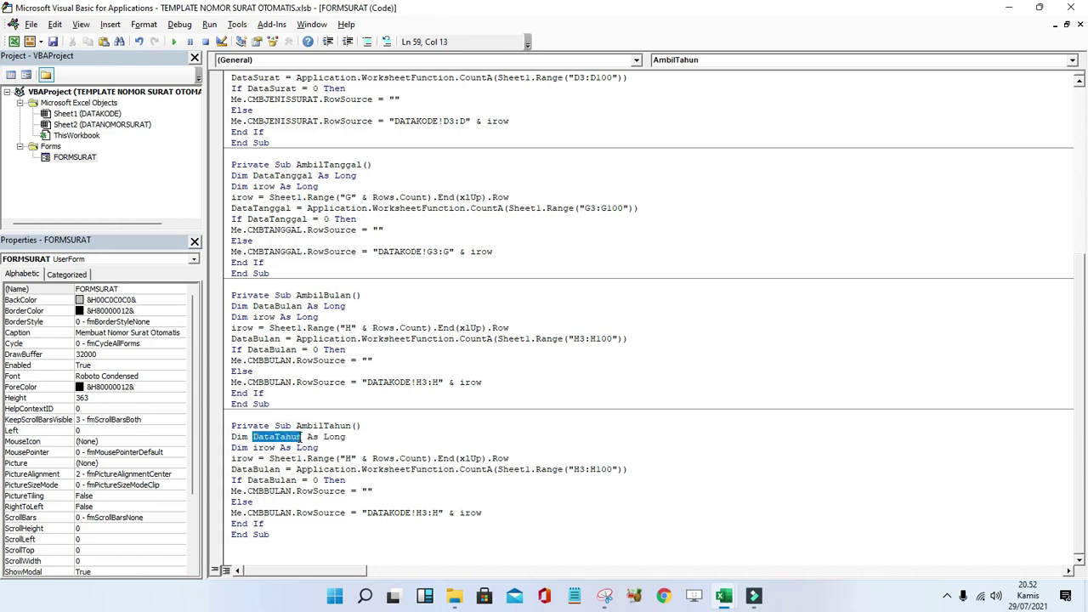
key("ctrl+c")
double_click(255, 469)
key("ctrl+v")
double_click(264, 481)
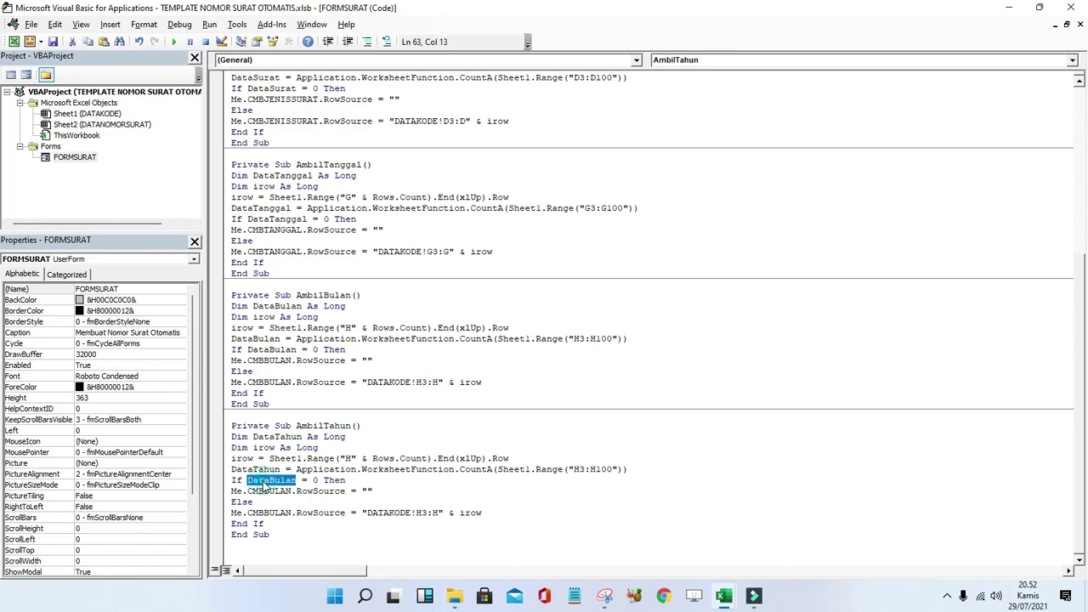
key("ctrl+v")
Replace CMBBULAN with CMBTAHUN in both the empty-source and RowSource lines.
double_click(271, 491)
key("BackSpace")
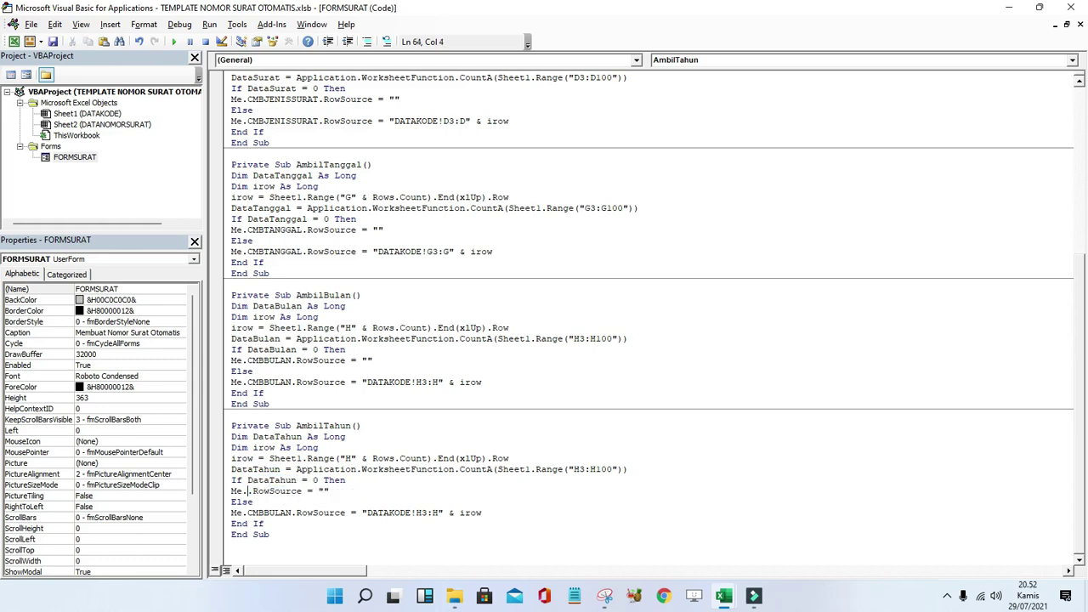
key("BackSpace")
type(".cmbta")
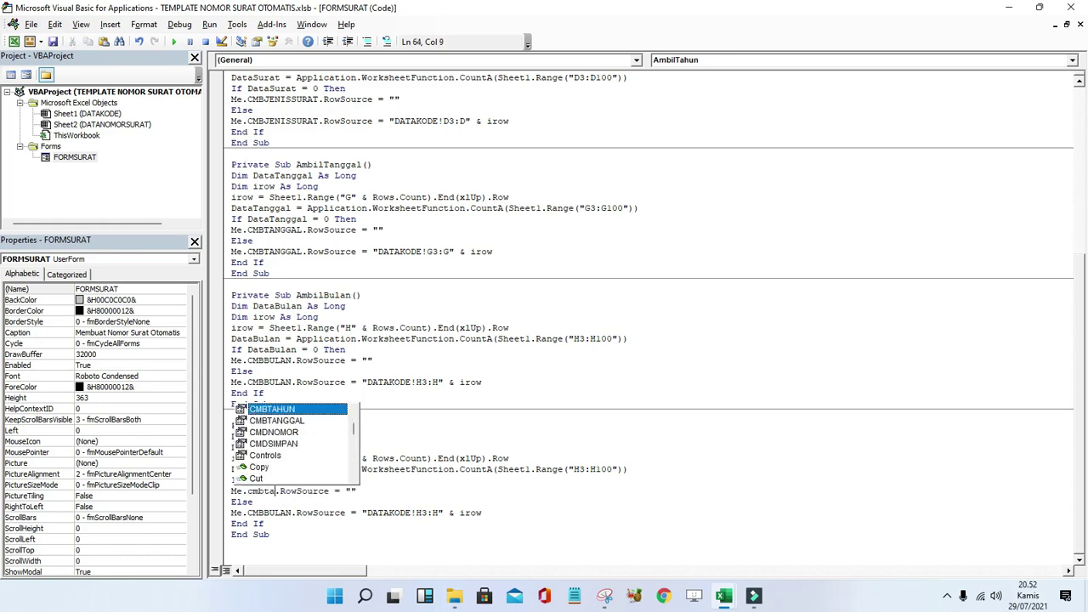
key("Tab")
key("Down")
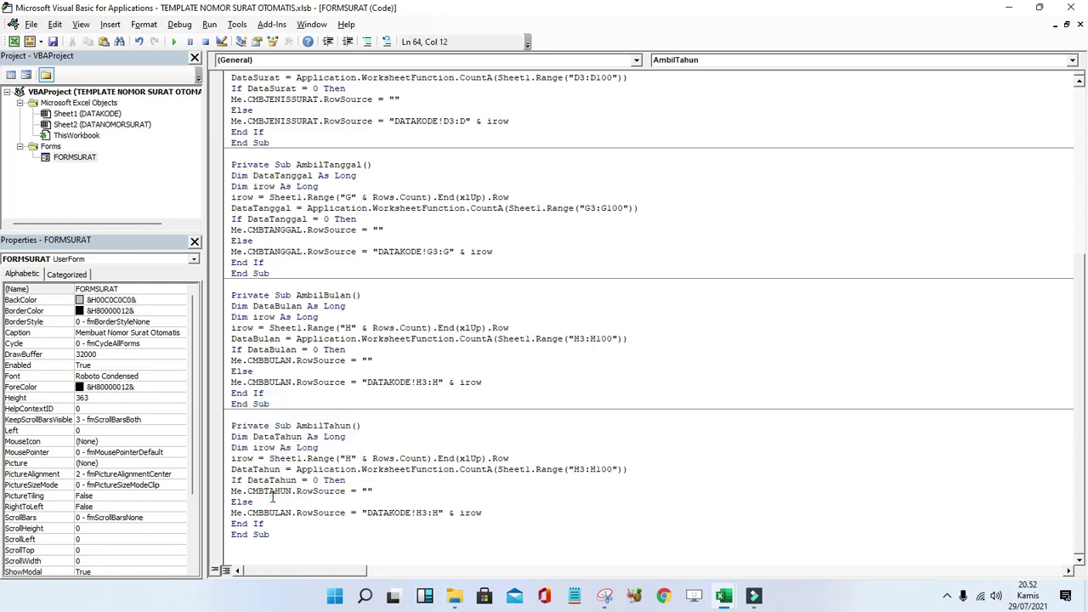
double_click(271, 492)
double_click(269, 513)
key("ctrl+v")
Change the H column references to K, giving K3:K100 and DATAKODE!K3:K.
left_click(351, 458)
double_click(490, 10)
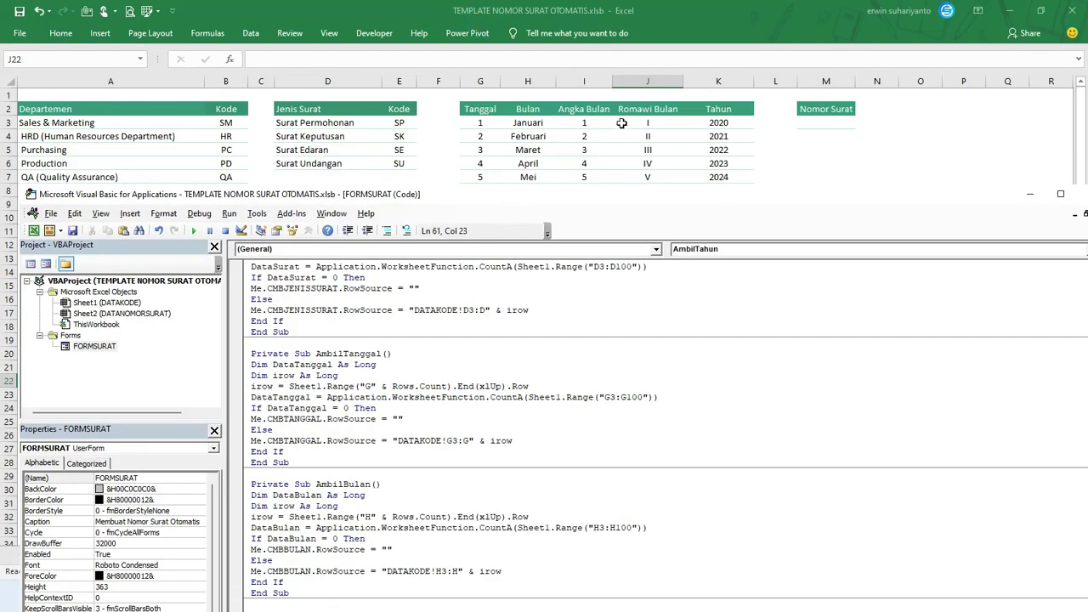
double_click(631, 195)
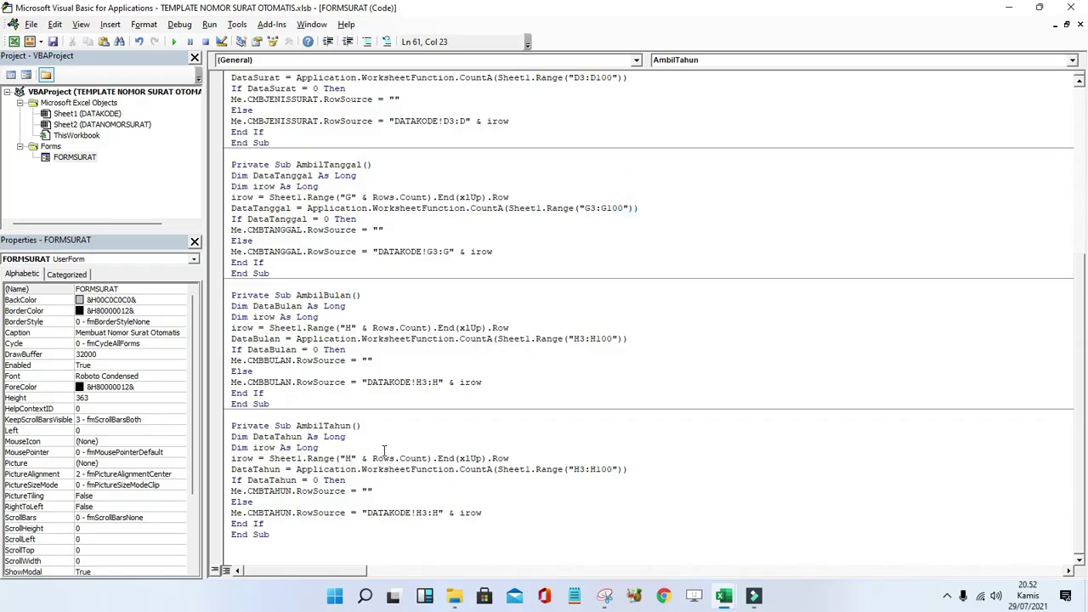
key("BackSpace")
type("K")
left_click(574, 468)
key("BackSpace")
type("K")
key("BackSpace")
type("K")
left_click(418, 513)
key("Delete")
type("K")
key("BackSpace")
type("K")
Add a 'Call AmbilTahun' line to UserForm_Initialize.
scroll(319, 158, "up", 4)
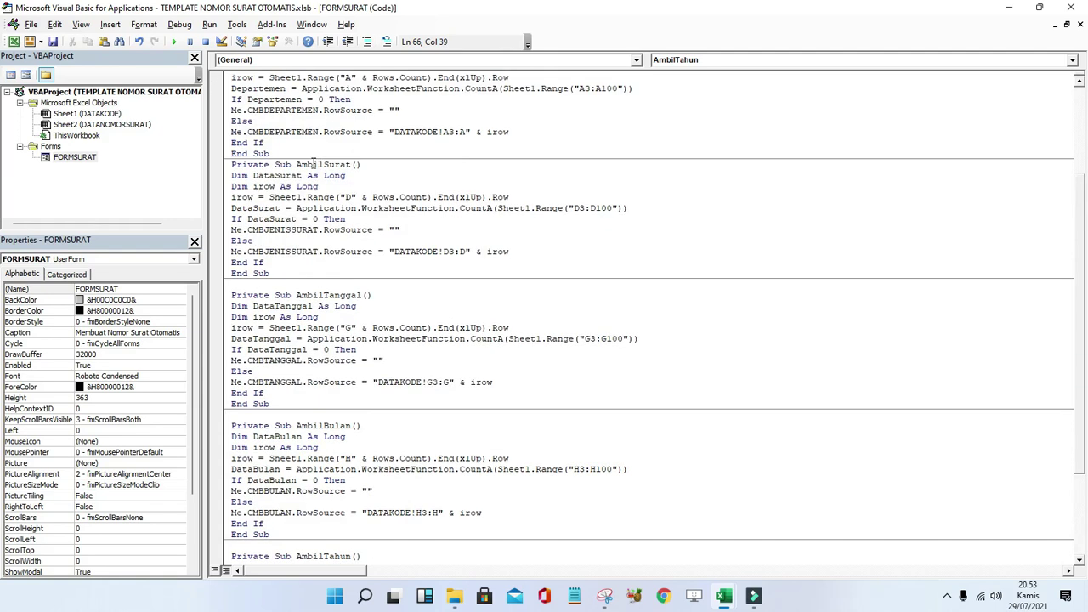
scroll(315, 164, "up", 5)
left_click(320, 165)
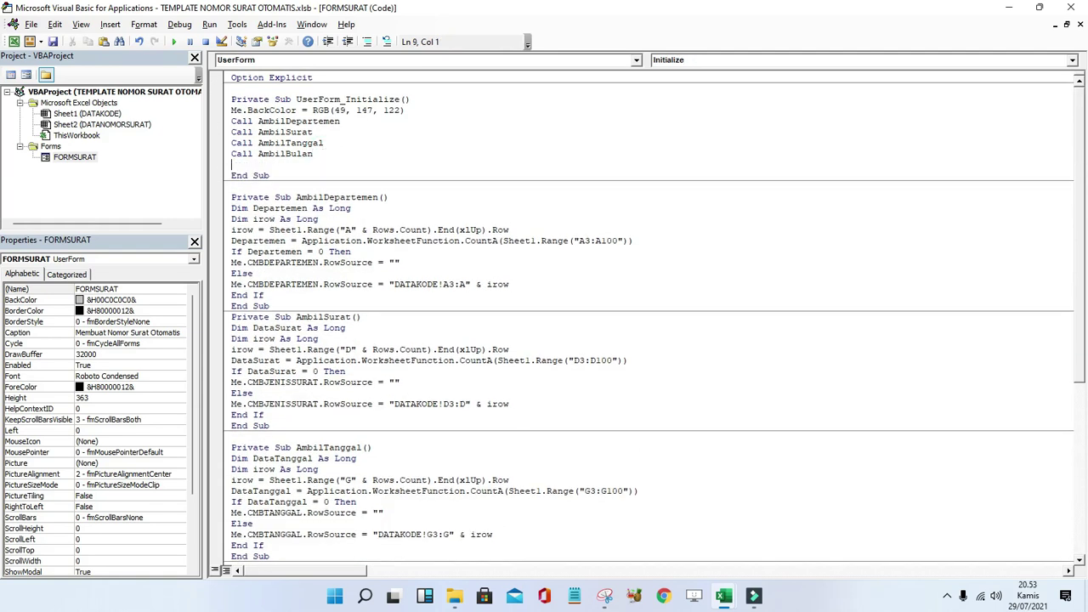
type("callam")
type("il")
type("Tahun")
key("Return")
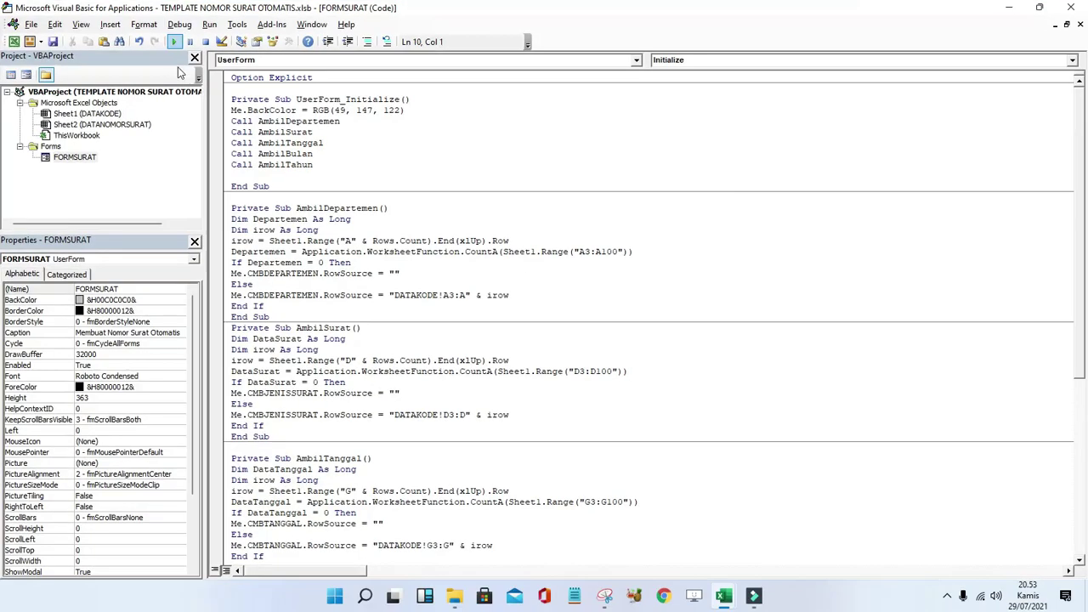
Run the form, check the Tahun list, and choose Purchasing as Departemen.
left_click(173, 41)
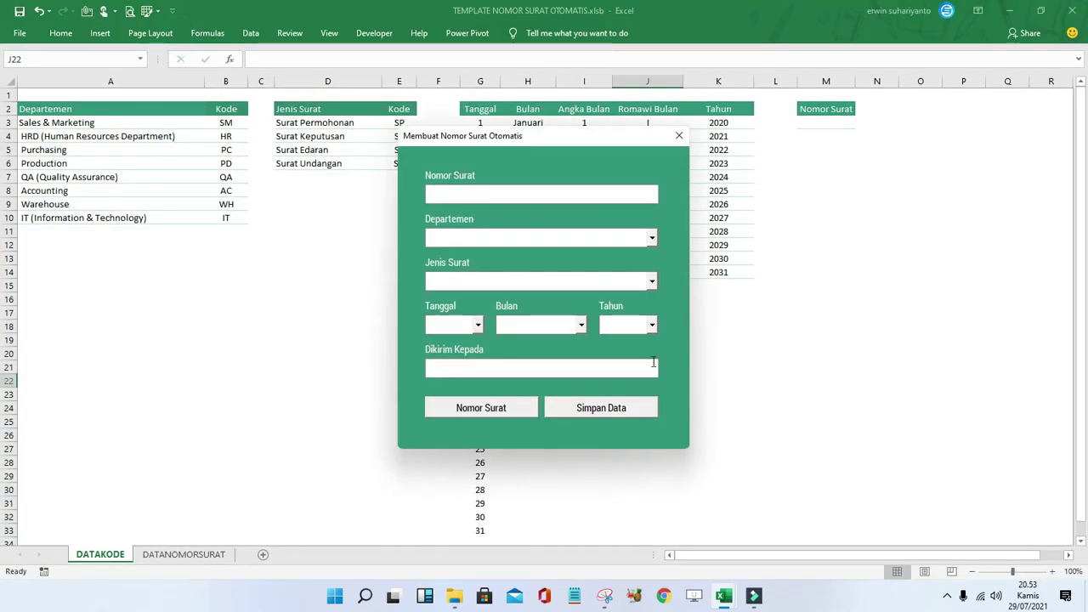
left_click(652, 324)
left_click(652, 324)
left_click(652, 238)
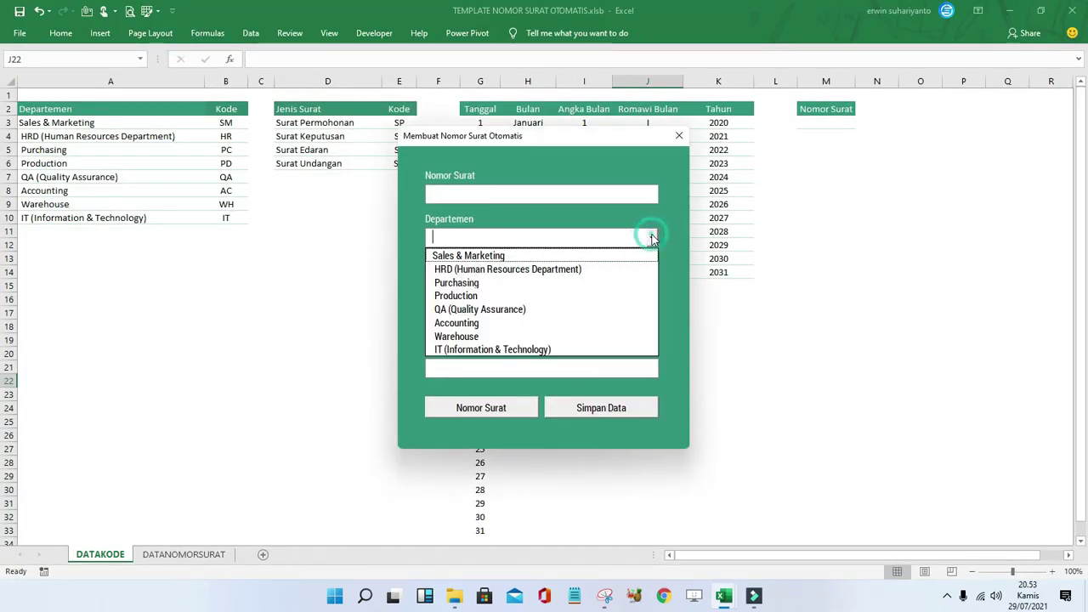
left_click(652, 238)
left_click(650, 238)
left_click(612, 282)
Pick Surat Permohonan, day 2, Februari and 2022, then close the form.
left_click(652, 280)
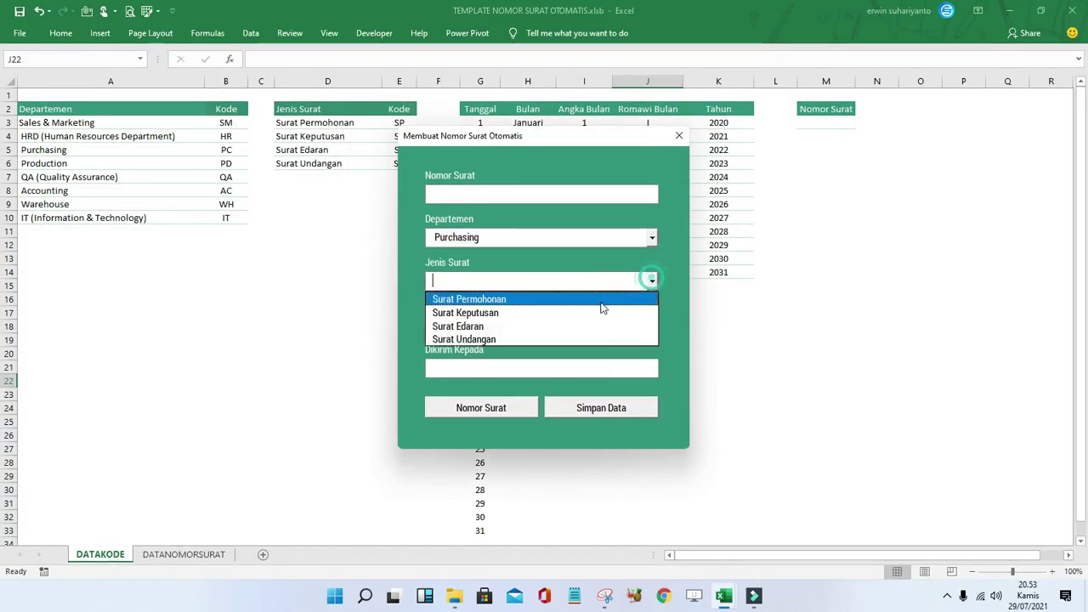
left_click(602, 306)
left_click(478, 325)
left_click(459, 356)
left_click(581, 324)
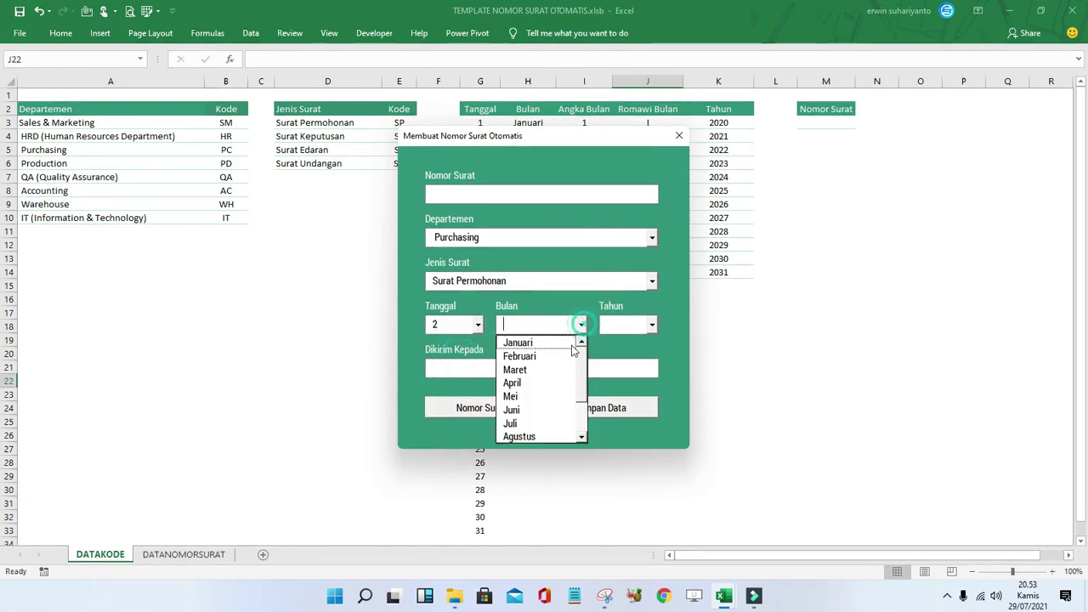
left_click(561, 356)
left_click(651, 324)
left_click(620, 367)
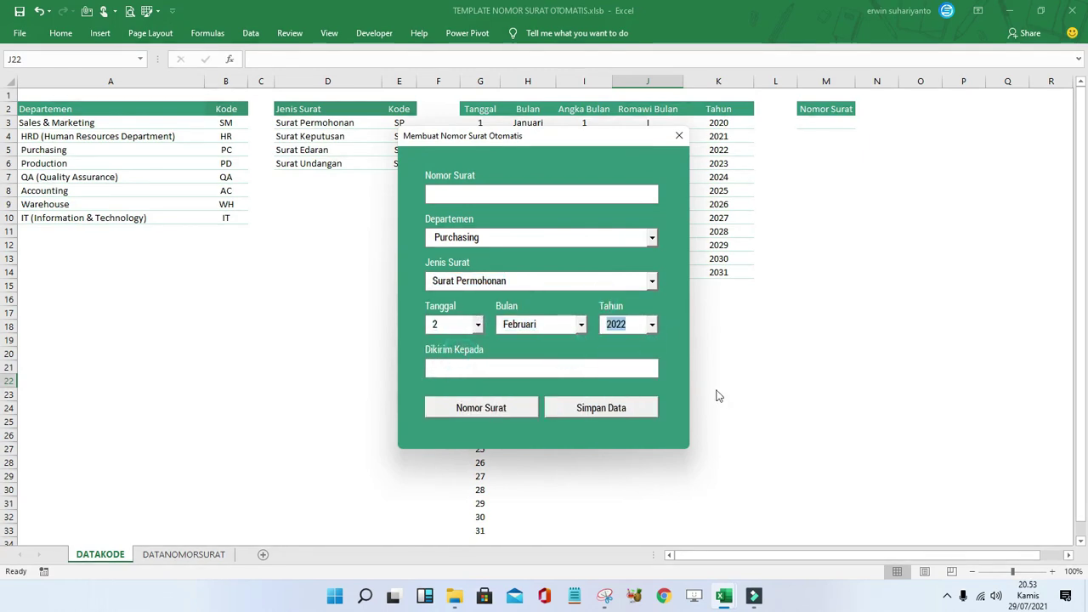
left_click(492, 194)
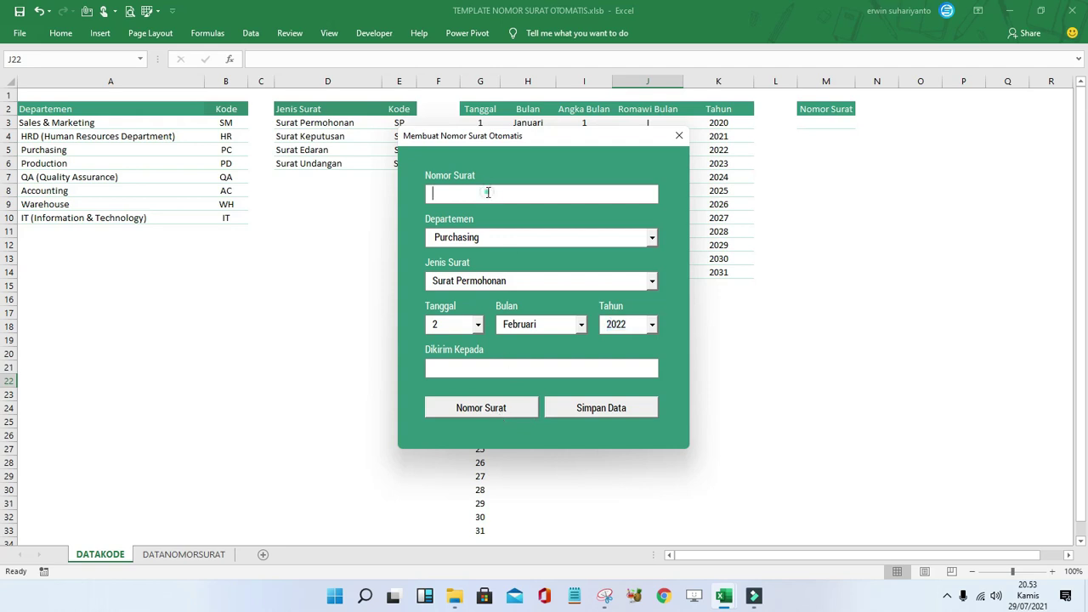
left_click(679, 135)
Set the Nomor Surat text box's Enabled to False and create the empty CMDNOMOR_Click routine.
left_click(327, 349)
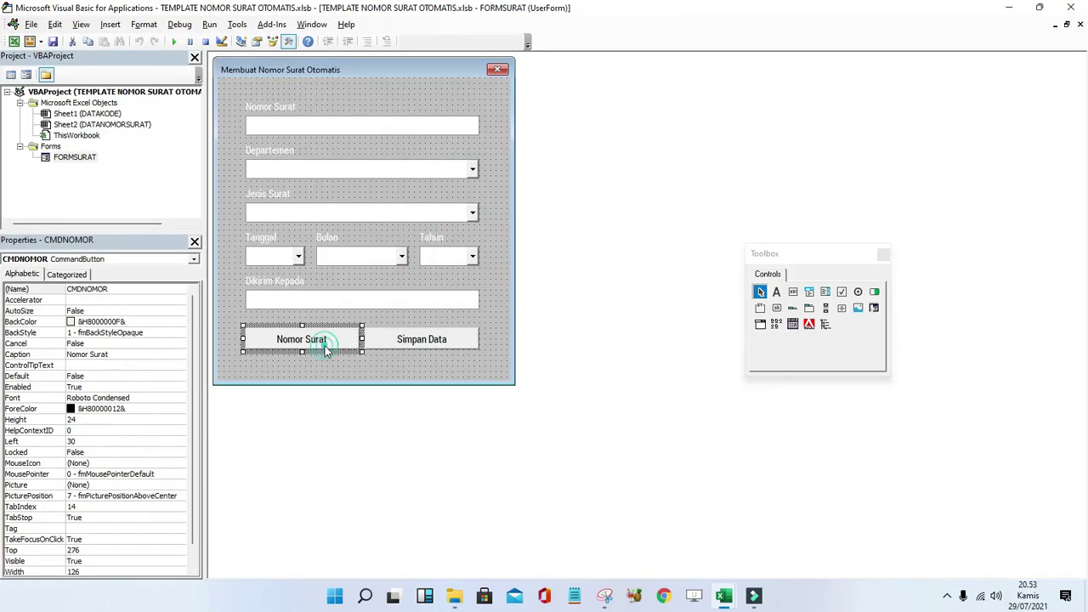
left_click(282, 125)
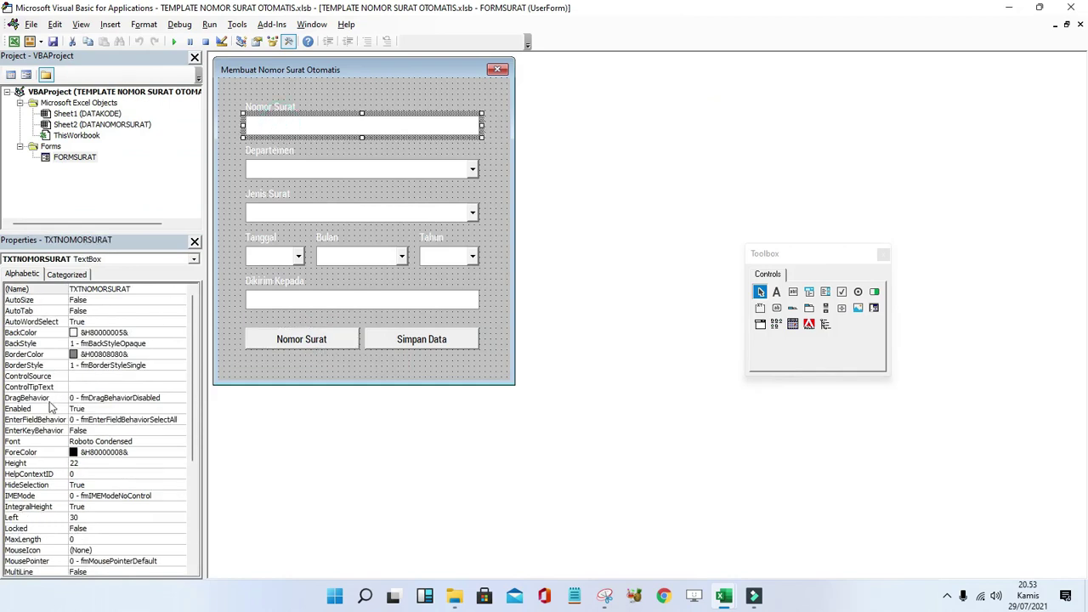
left_click(37, 409)
left_click(180, 409)
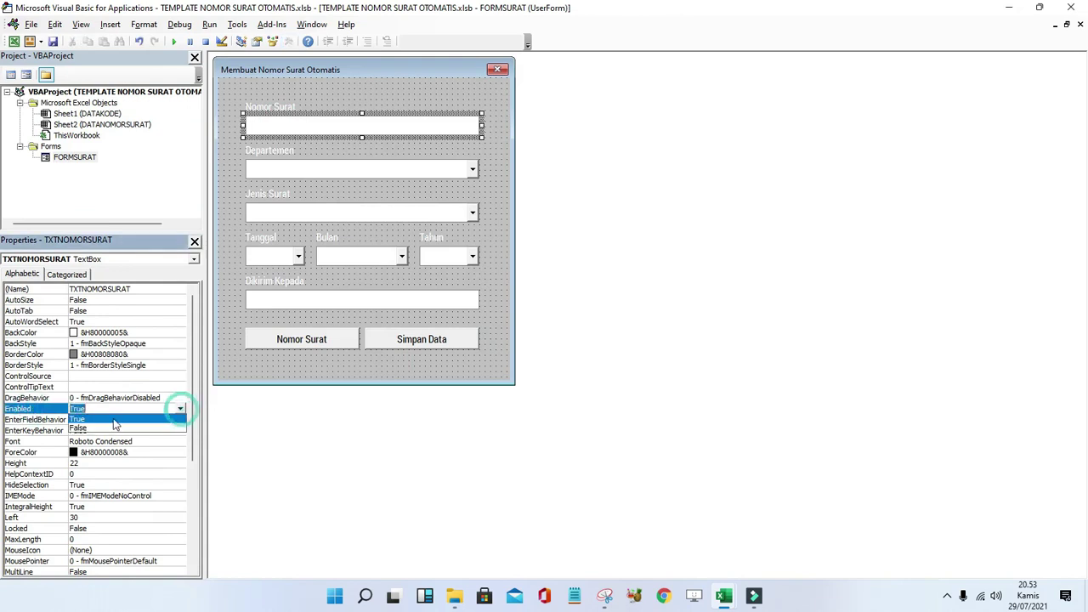
left_click(104, 431)
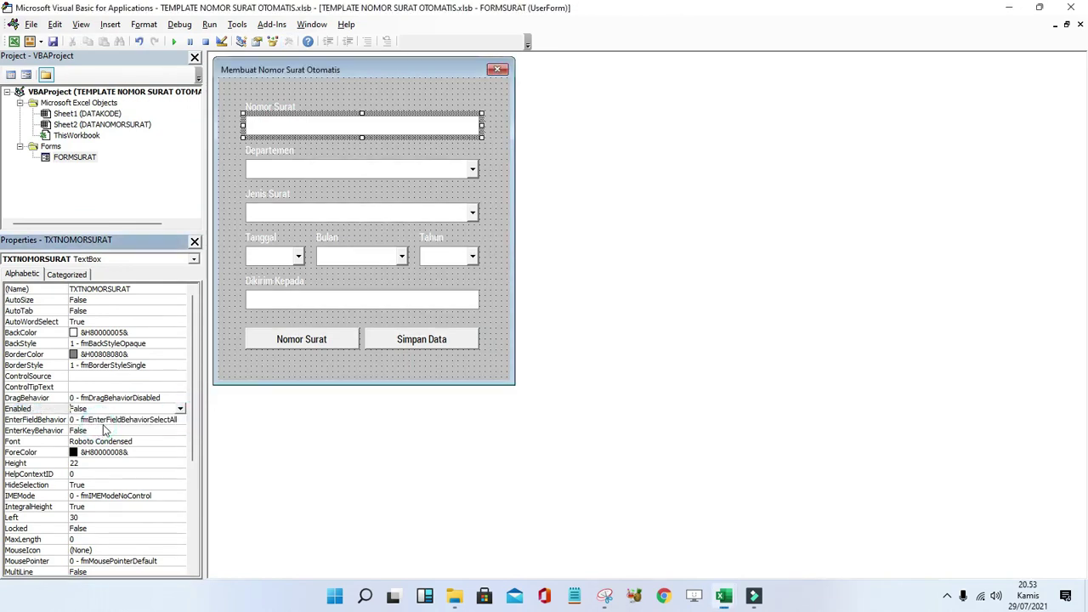
left_click(492, 358)
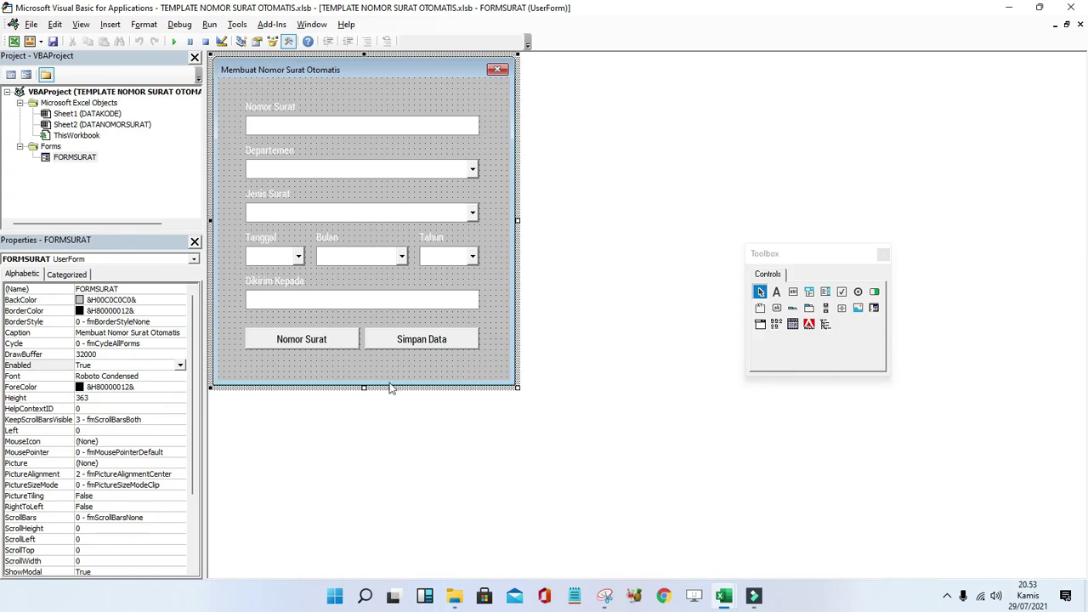
double_click(313, 340)
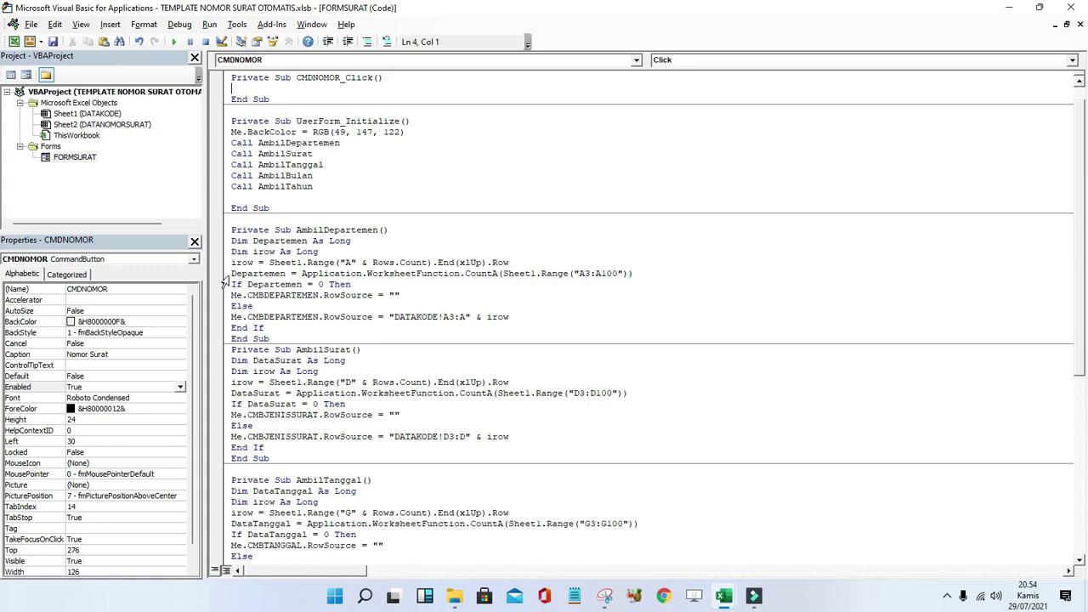
Declare NomorS As Double at the top of CMDNOMOR_Click.
type("Dim ")
type("Nomo")
type("rS a")
type("s b")
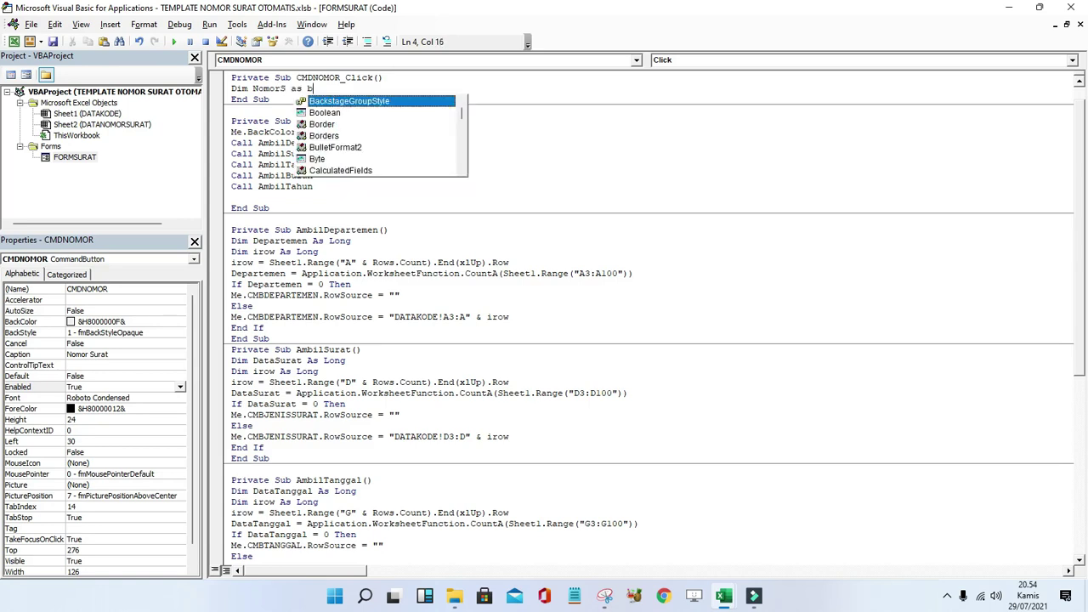
key("BackSpace")
type("dp")
key("BackSpace")
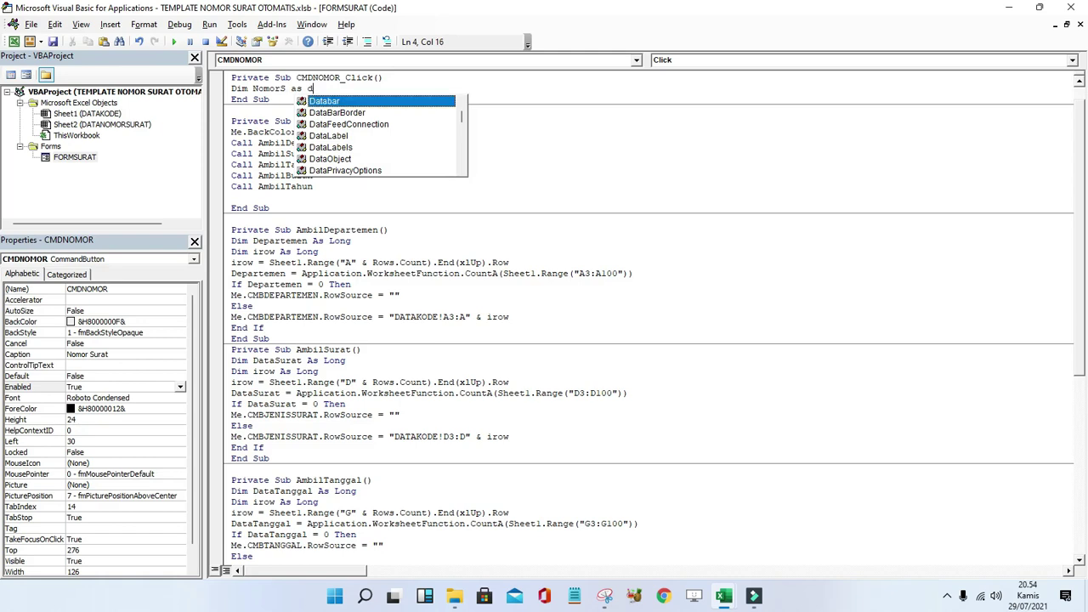
type("p")
key("BackSpace")
type("o")
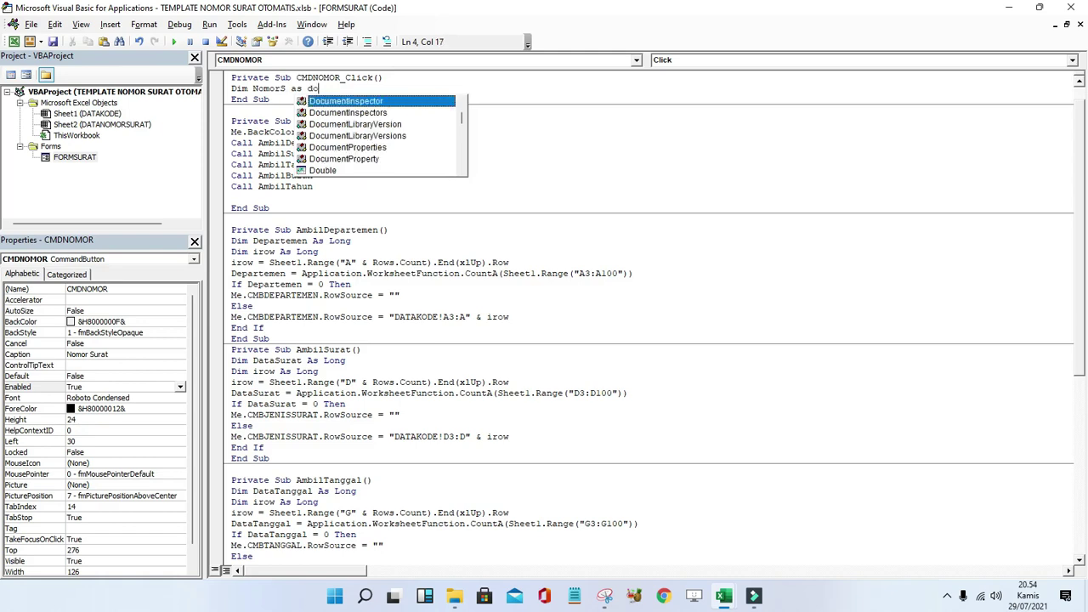
type("u")
key("Return")
type("Di")
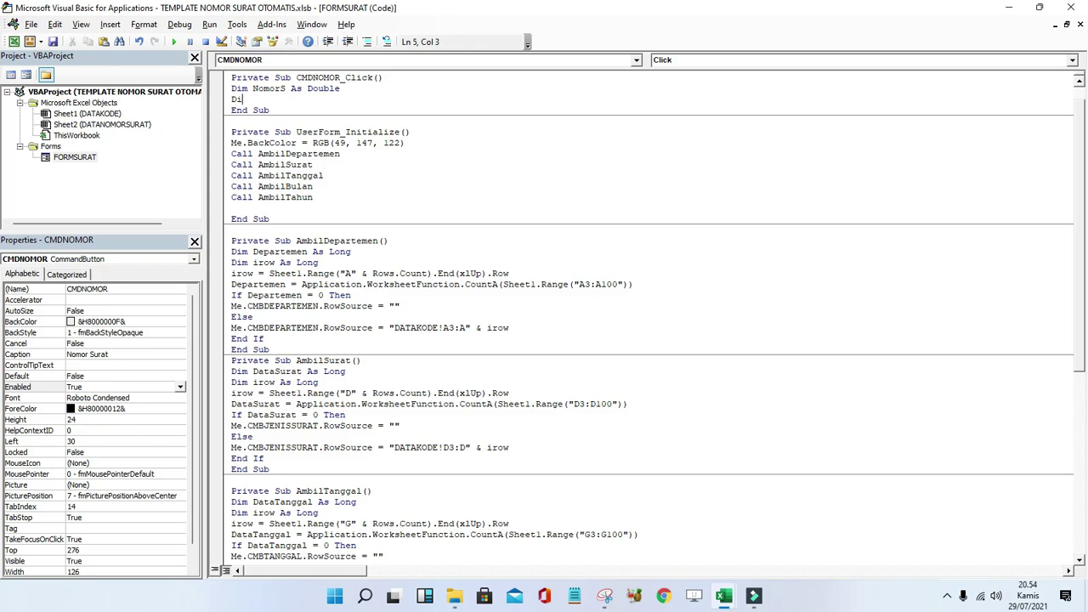
Declare DDepartemen and DSurat As Object on the next two lines.
type("m ")
type("D")
key("BackSpace")
type("Depart")
type("em")
type("en a")
type("s ob")
key("Tab")
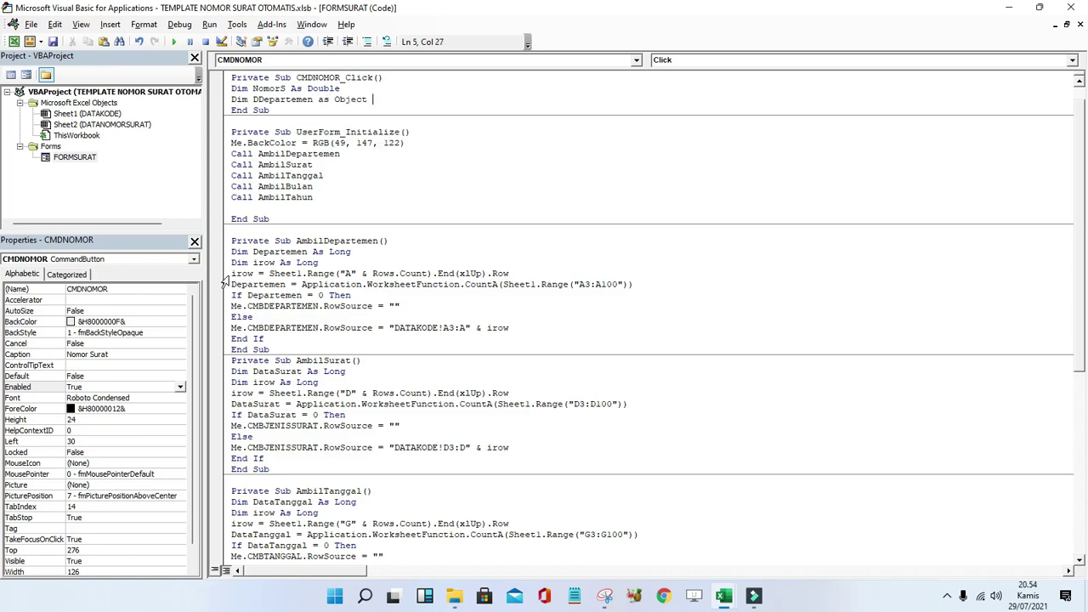
key("Return")
type("Dim ")
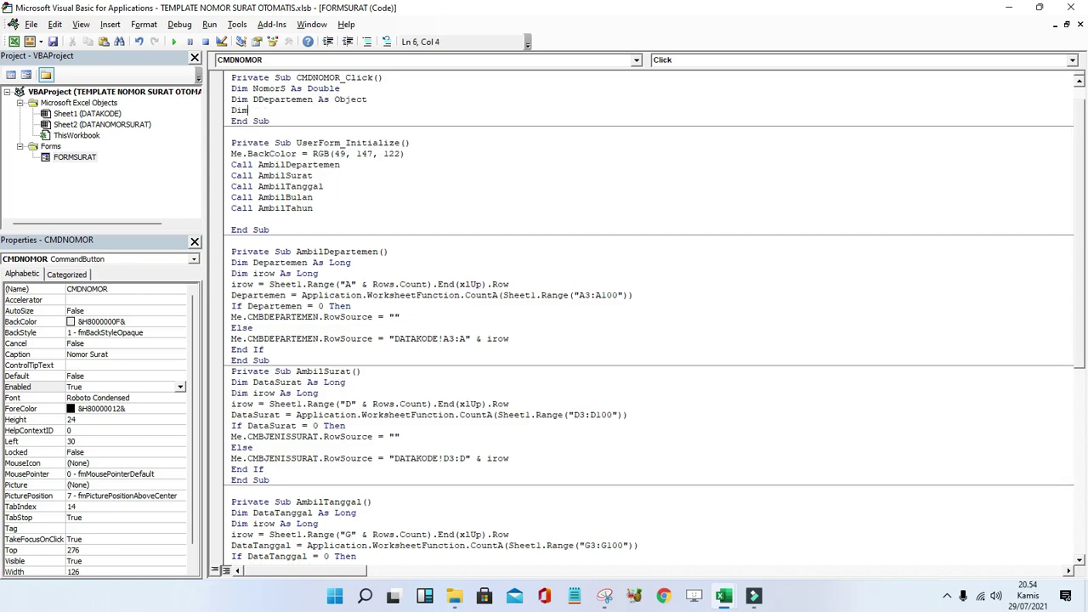
type("D")
type("Je")
key("BackSpace")
key("BackSpace")
type("Su")
type("rat as ")
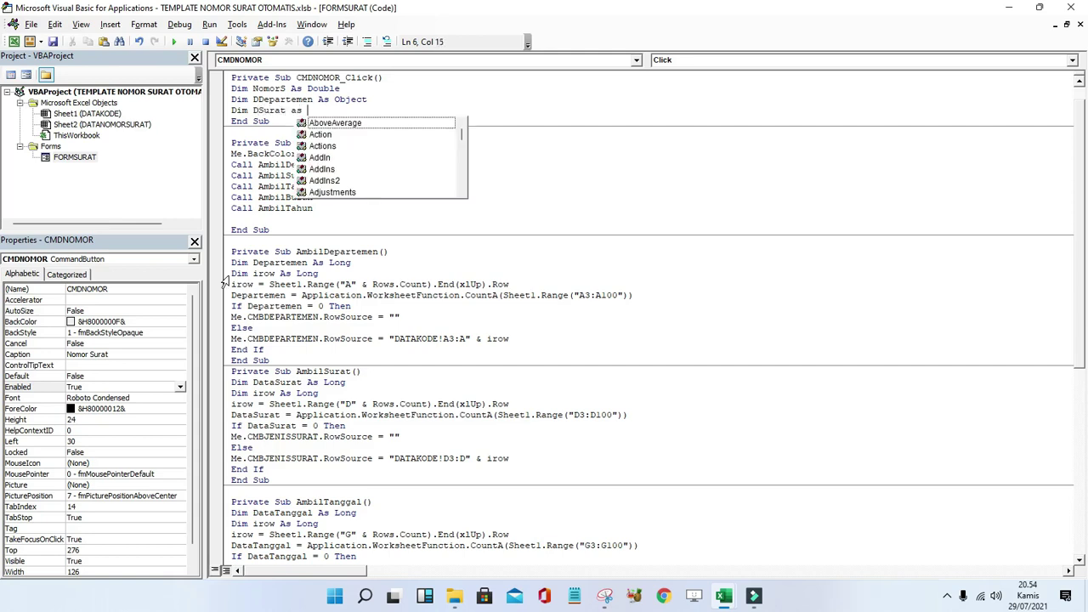
type("o")
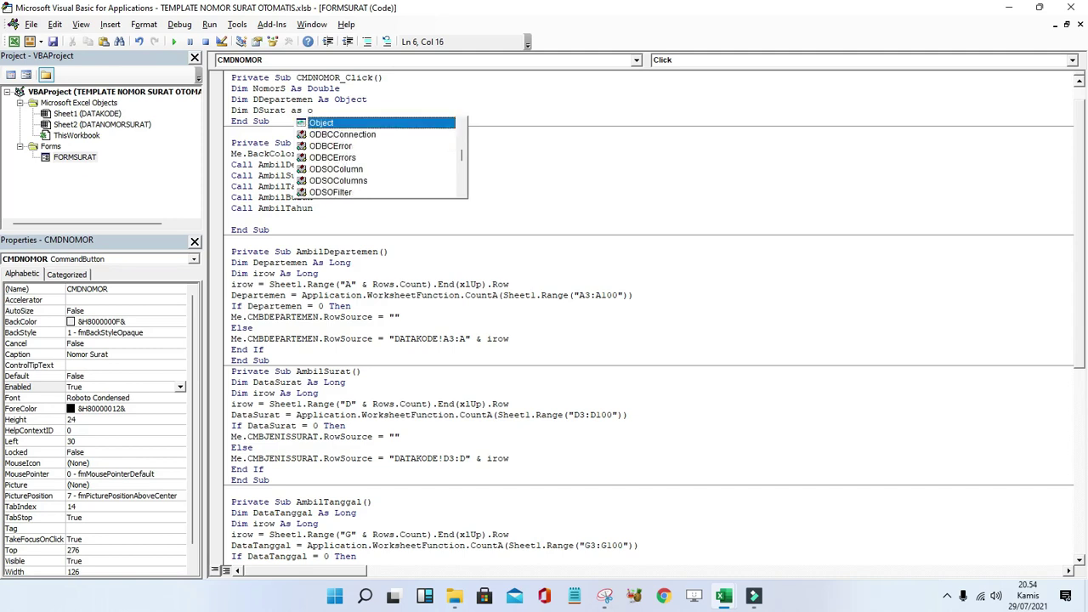
key("Return")
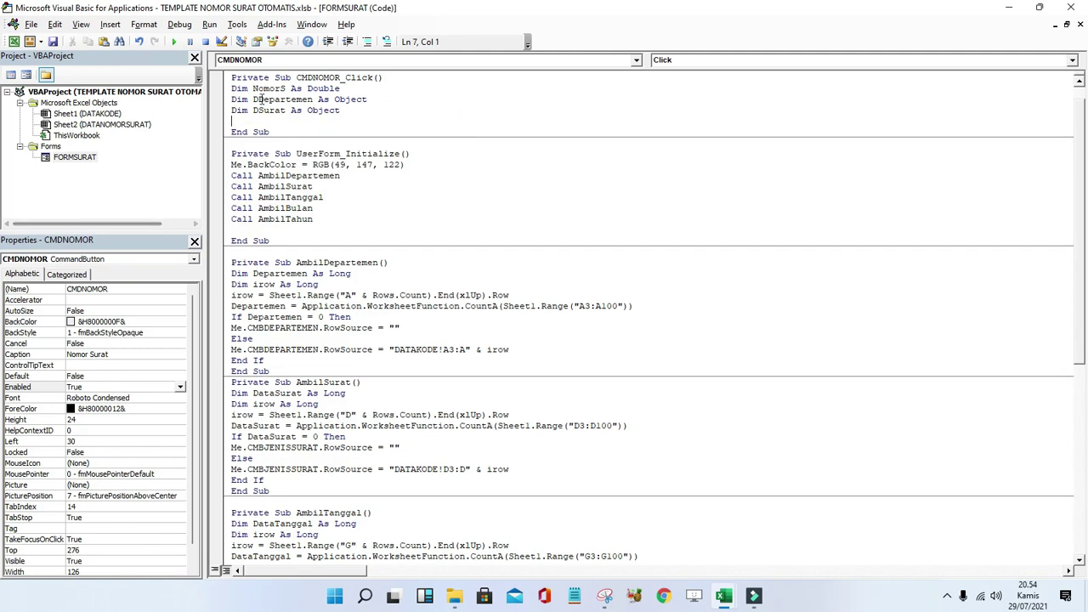
Highlight the NomorS, DDepartemen and DSurat names while reviewing the declarations.
double_click(267, 88)
double_click(281, 99)
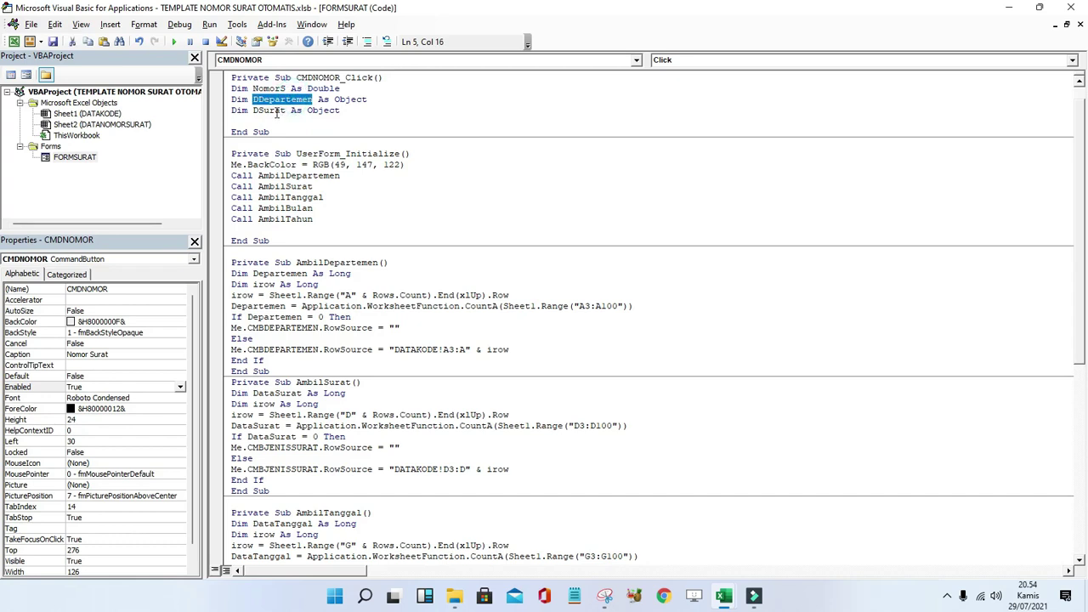
double_click(270, 110)
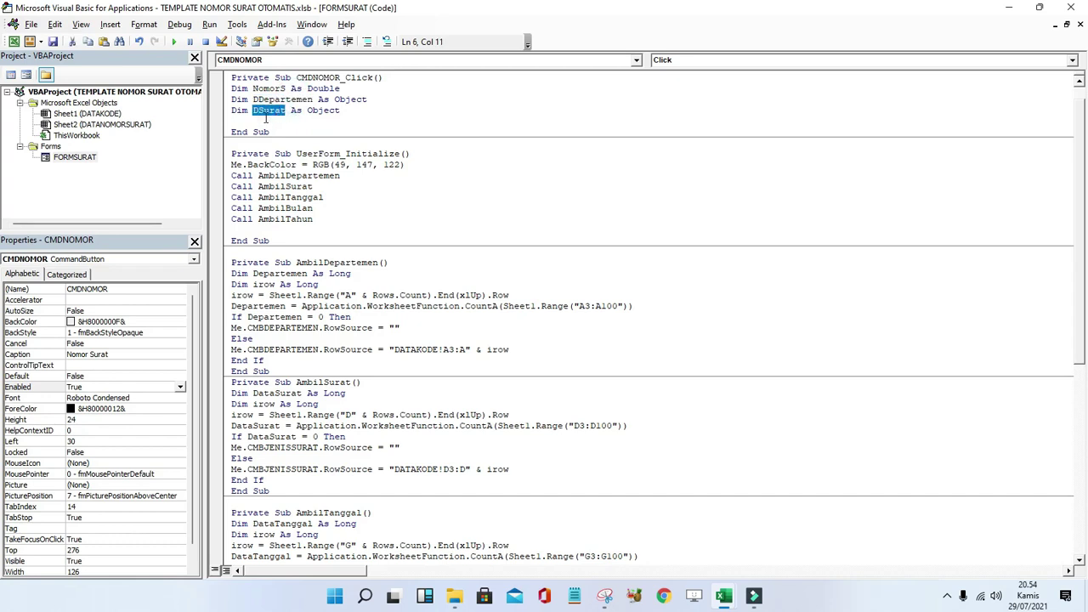
left_click(265, 120)
double_click(272, 88)
double_click(280, 99)
double_click(272, 89)
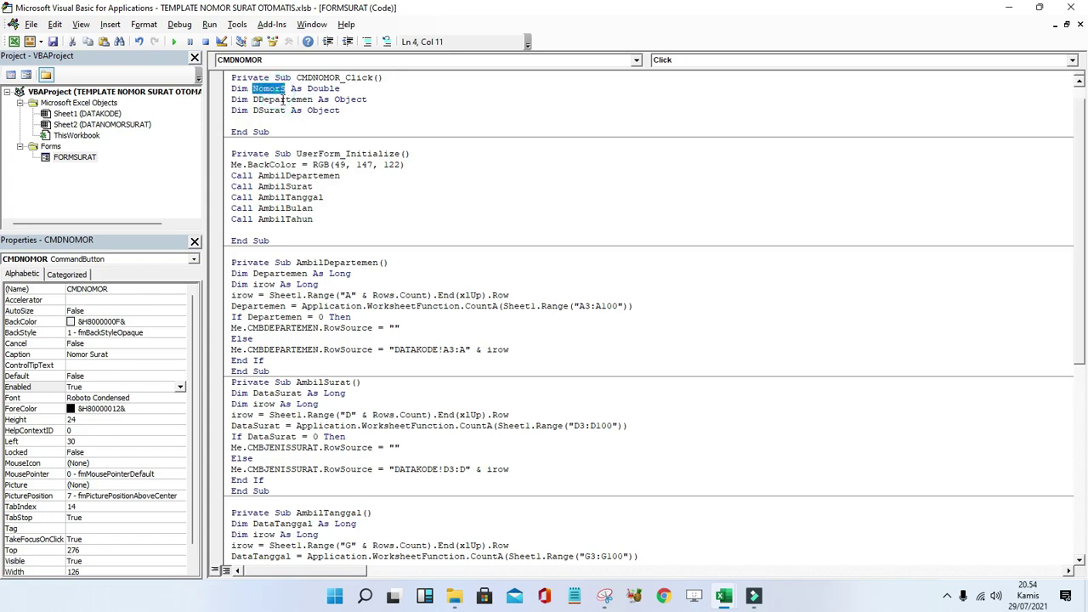
double_click(283, 99)
double_click(272, 111)
left_click(265, 121)
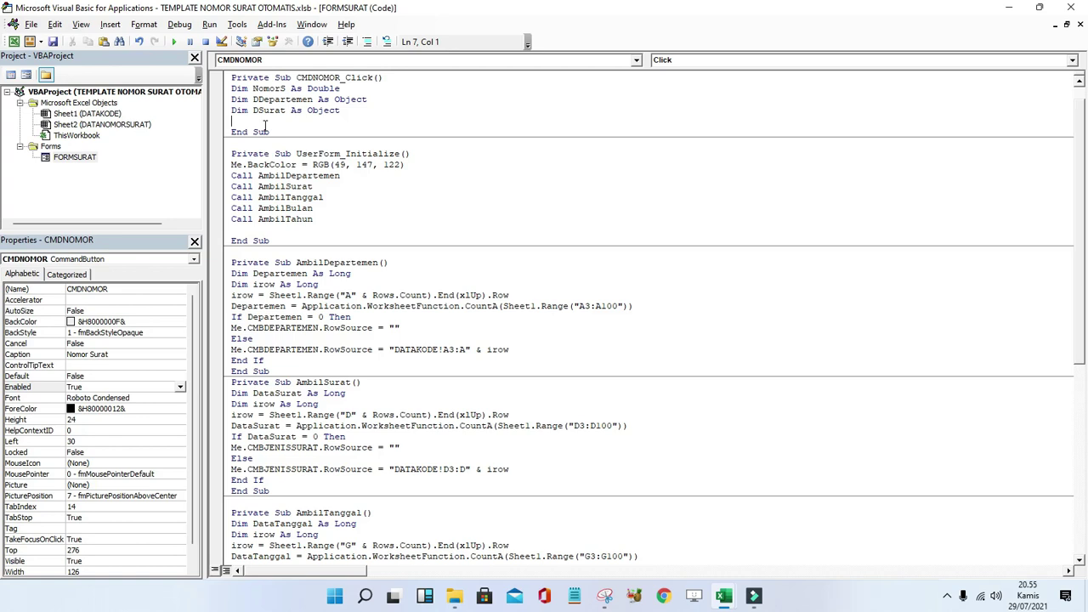
Declare Bulan As Object below the other declarations and add two blank lines.
type("dim Bu")
type("l")
type("an")
type(" as o")
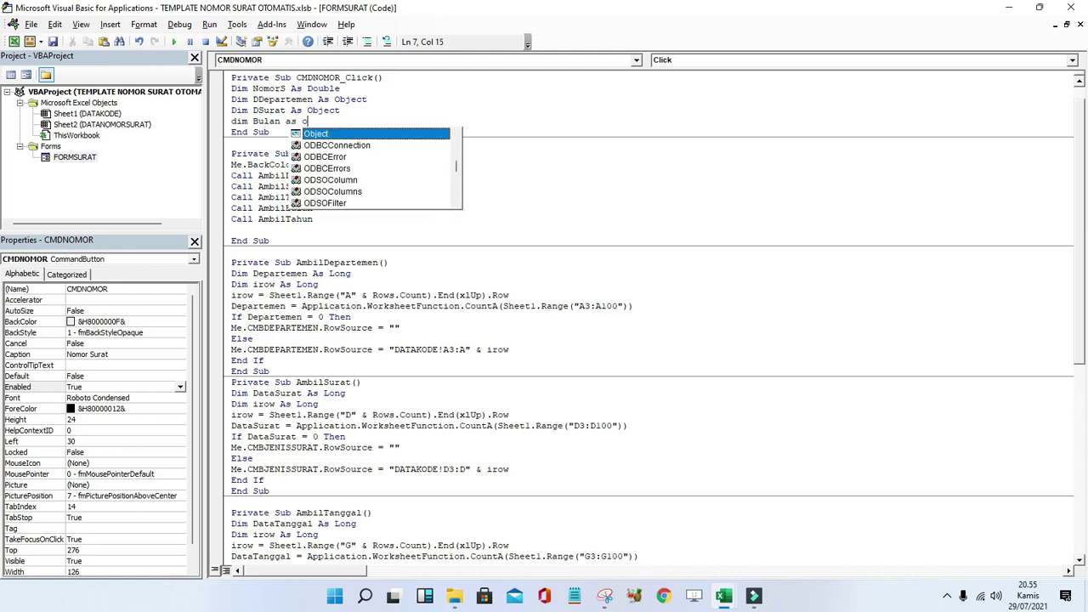
key("Tab")
key("Return")
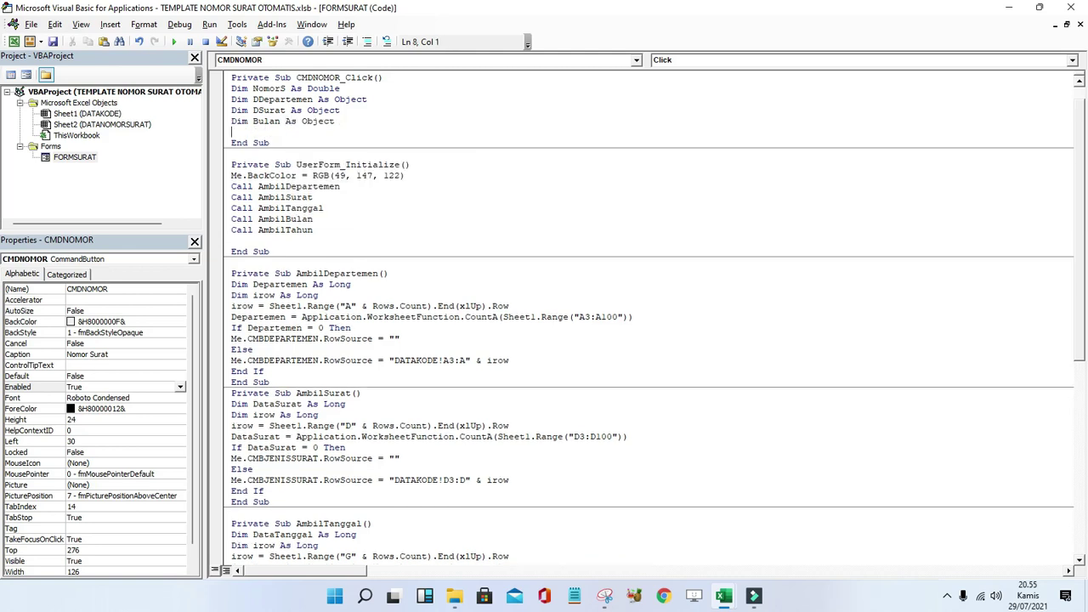
key("Return")
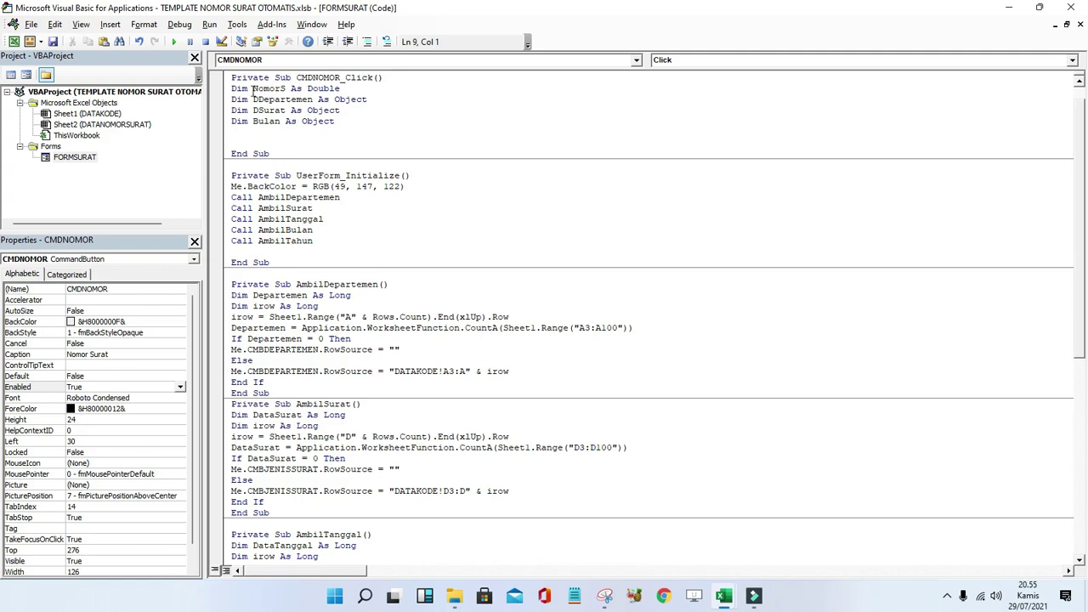
Point out the four declared variables and add a blank line before End Sub.
left_click(262, 88)
double_click(285, 99)
left_click(273, 110)
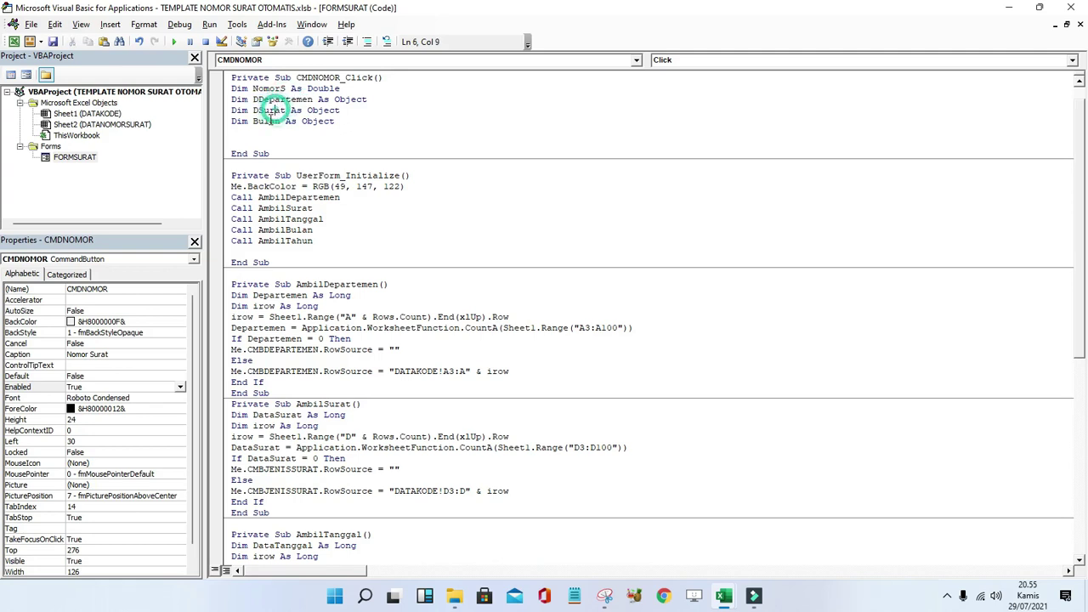
double_click(268, 121)
key("Down")
key("Return")
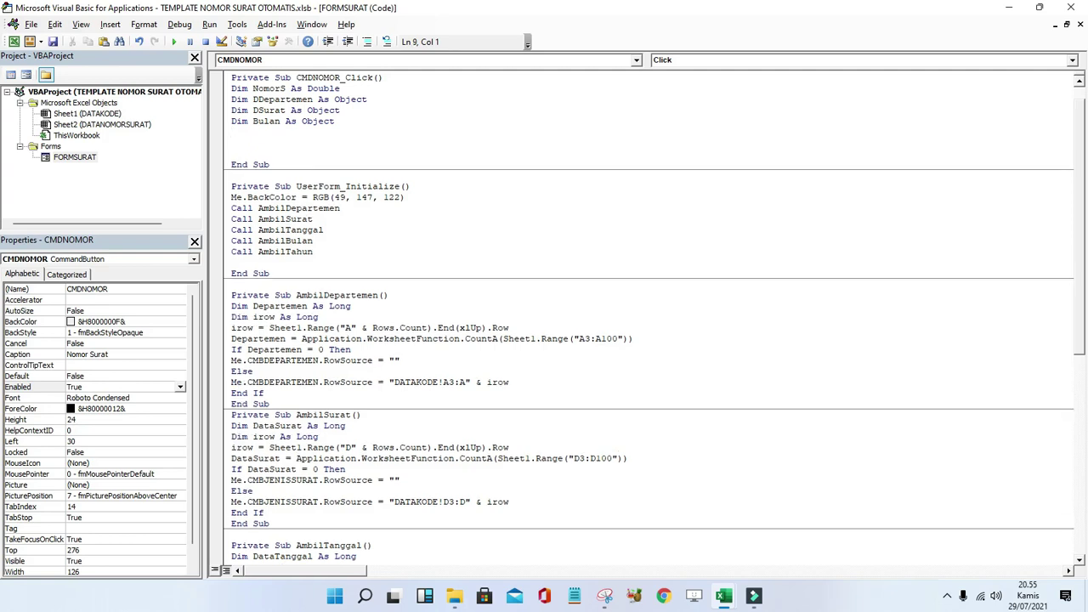
Start the line NomorS = Application.WorksheetFunction.CountA(Sheet2 using IntelliSense suggestions.
type("No")
type("morS")
type(" = ")
type("Applica")
type("tion.")
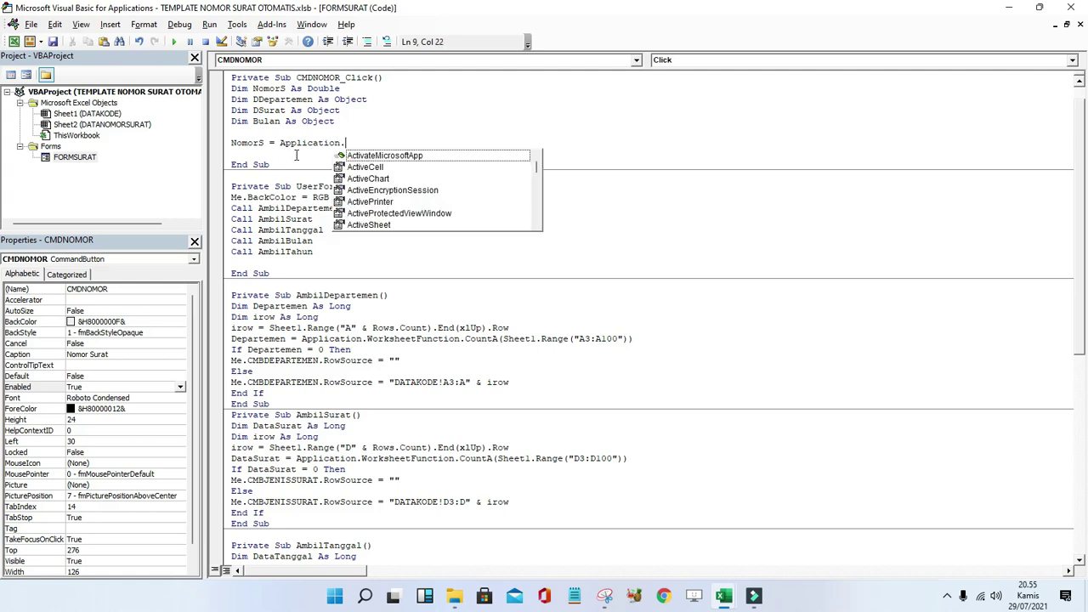
type("work")
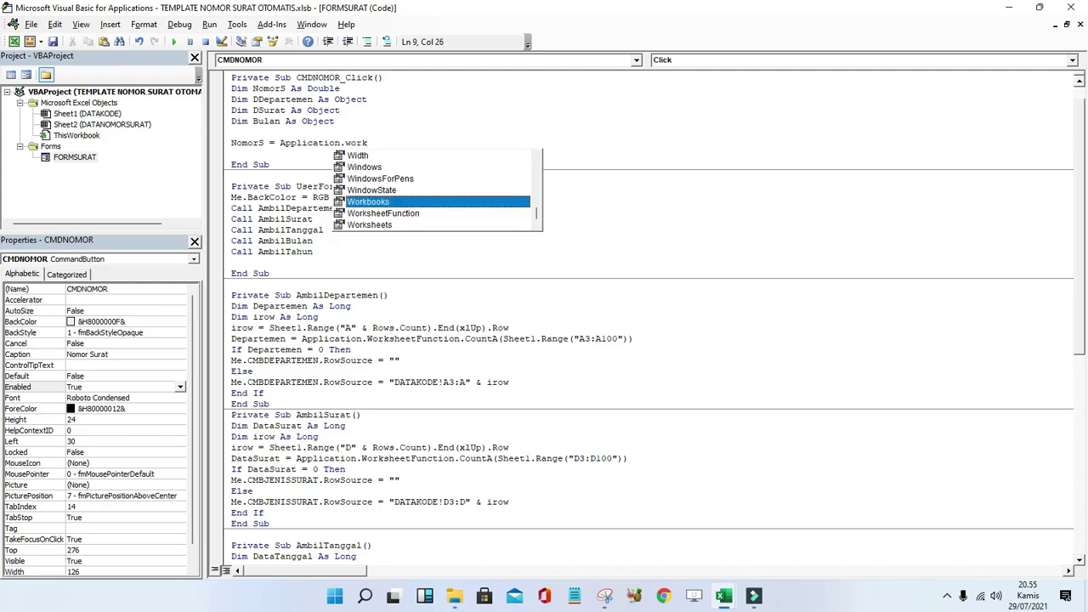
key("Down")
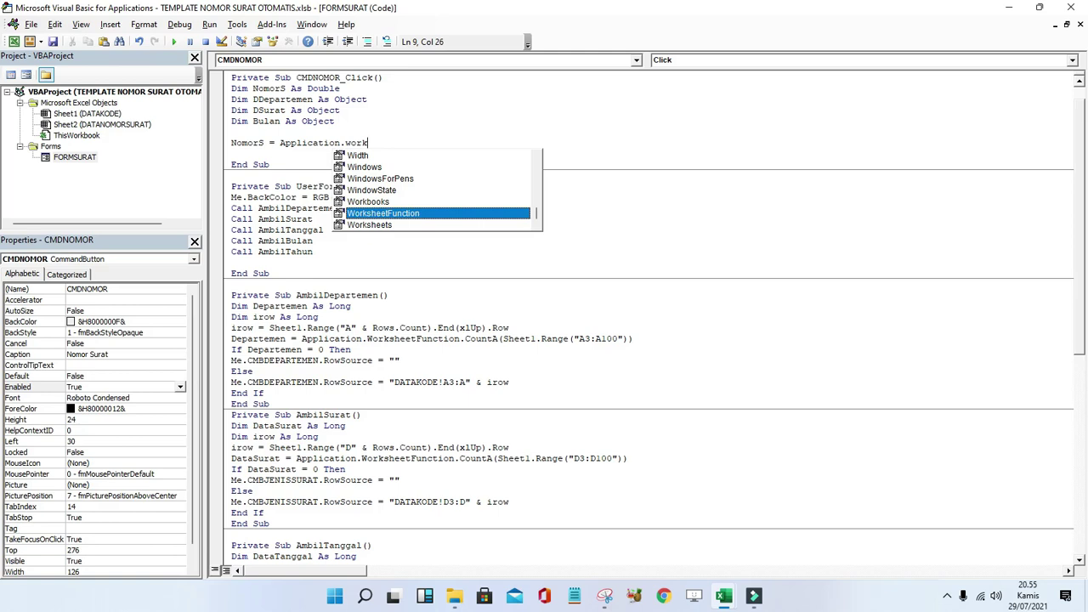
type(".coun")
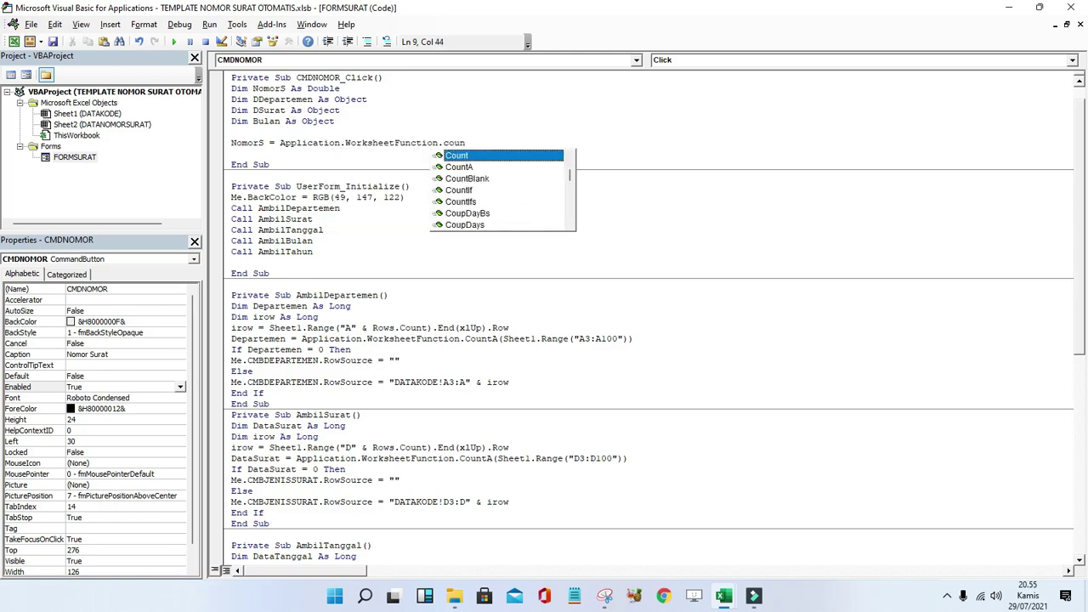
key("Down")
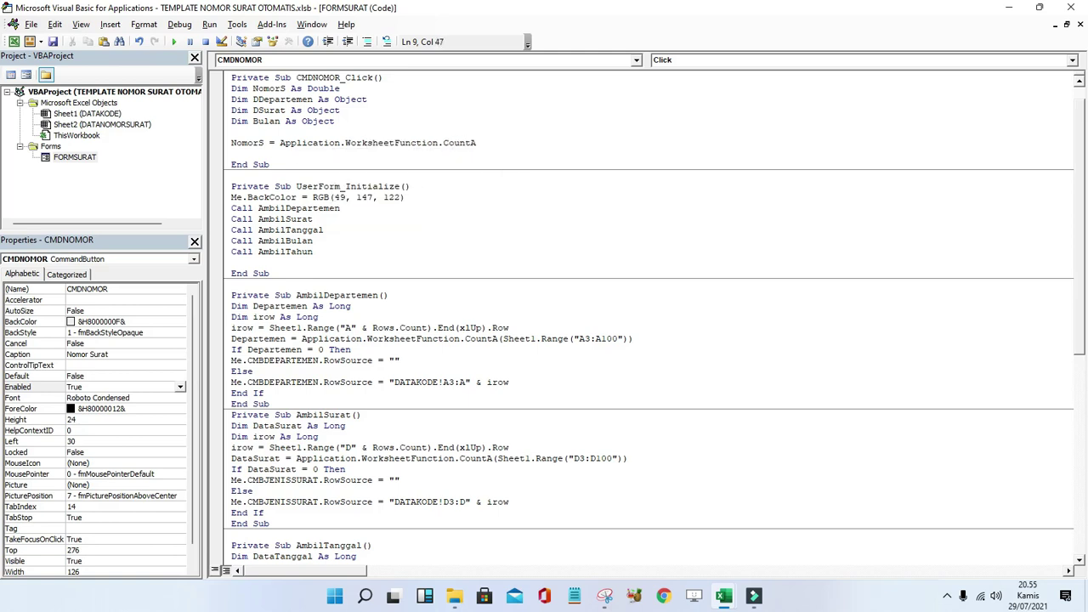
type("(")
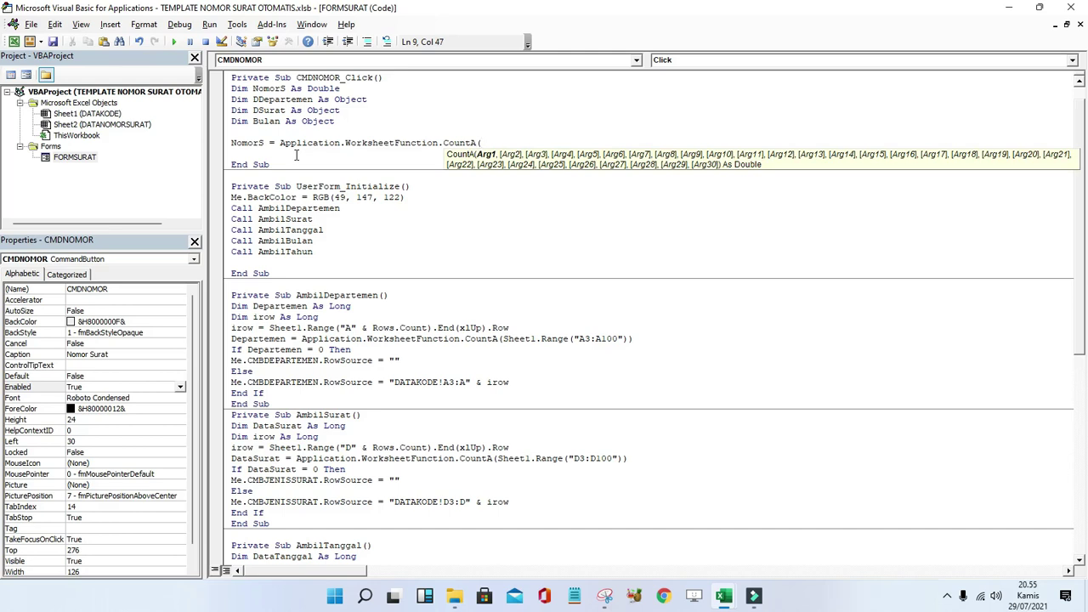
type("Sheet2")
left_click(13, 41)
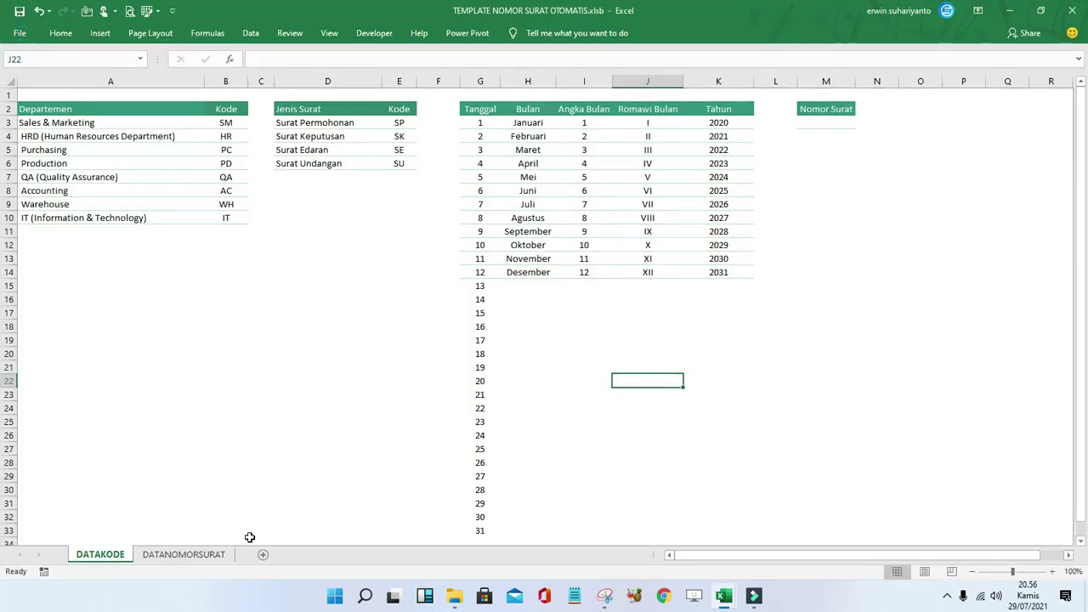
left_click(184, 554)
left_click(41, 136)
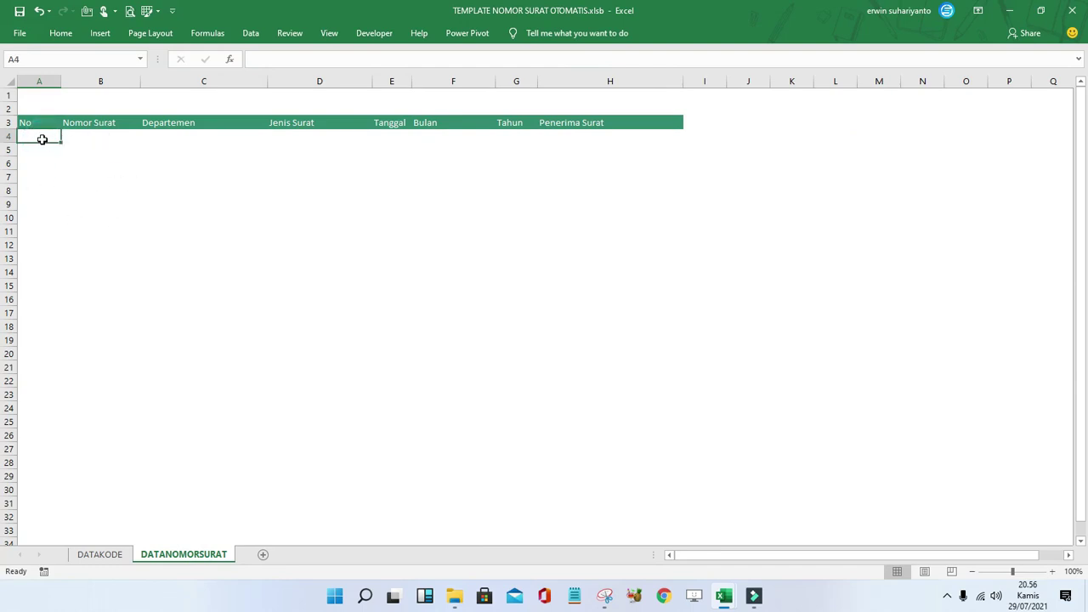
left_click(724, 596)
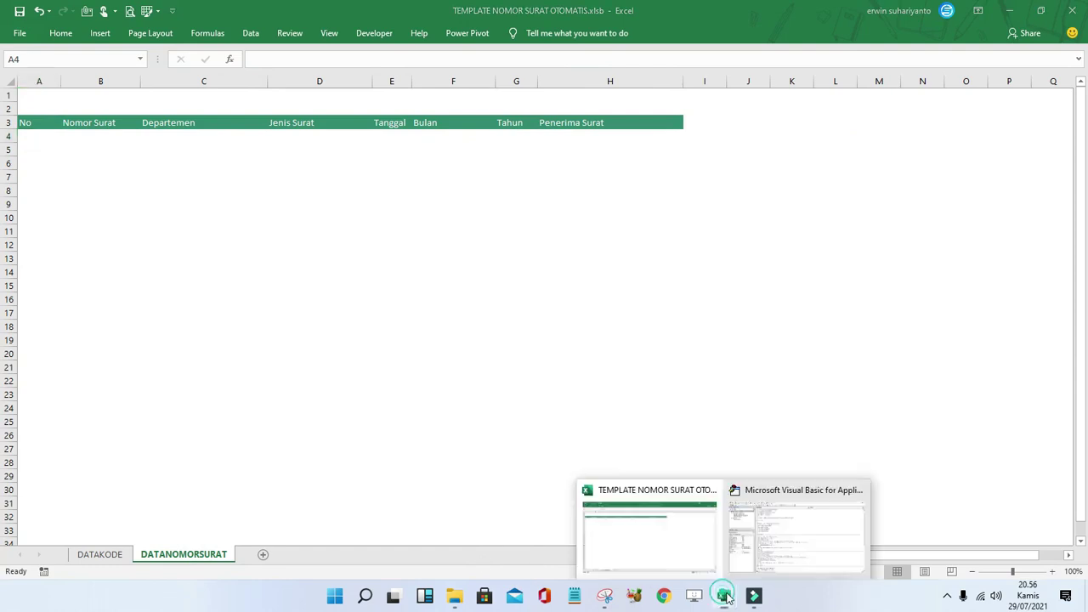
left_click(796, 531)
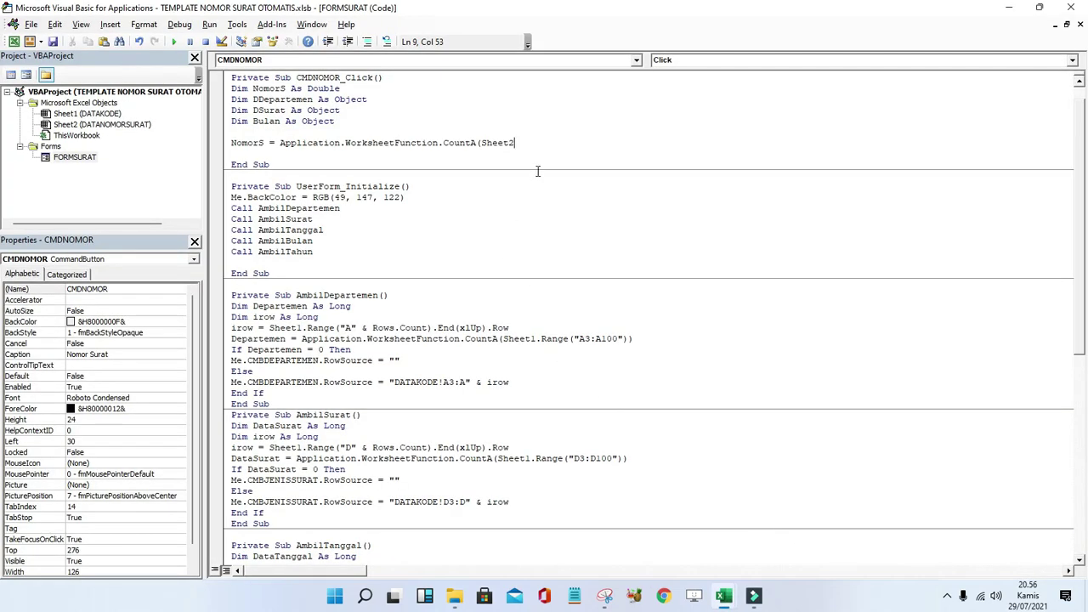
Finish the count as CountA(Sheet2.Range("A4:A1000000")) + 1 and begin a Sheet1.Range( line.
type(".Range")
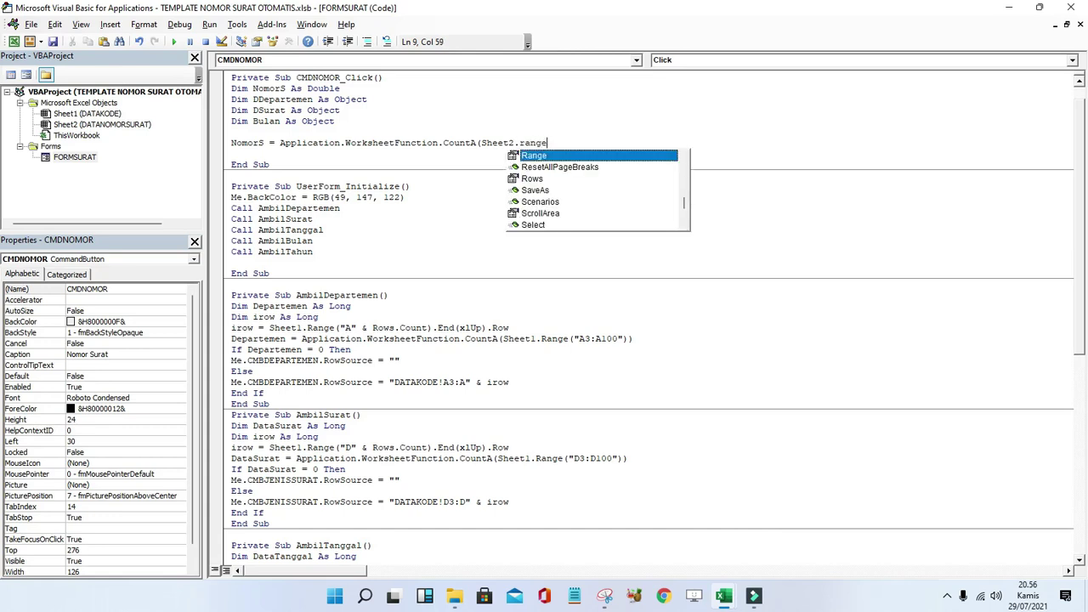
type("(\"")
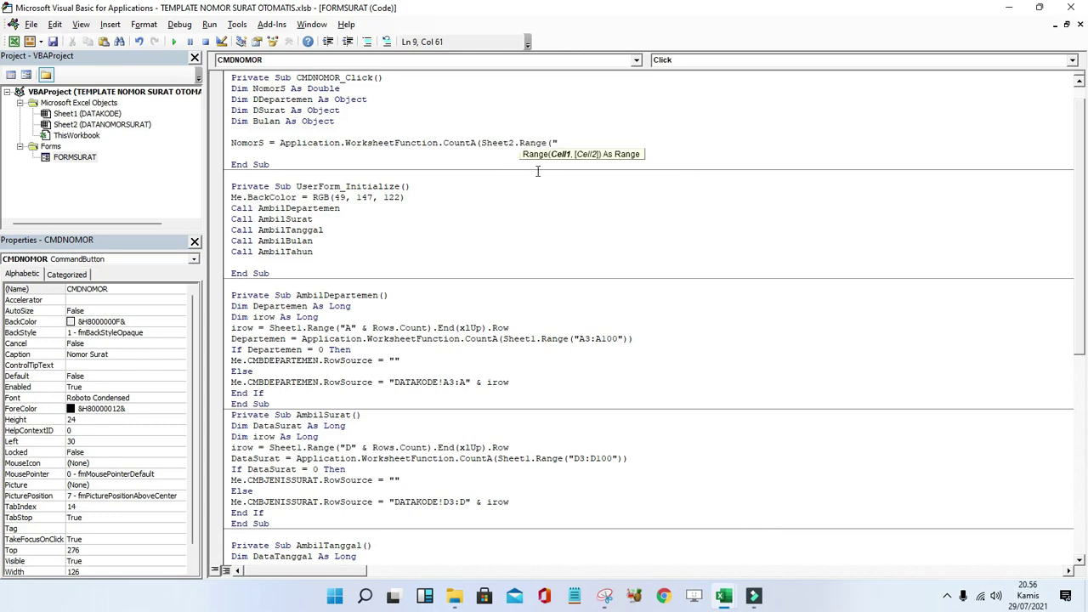
double_click(251, 9)
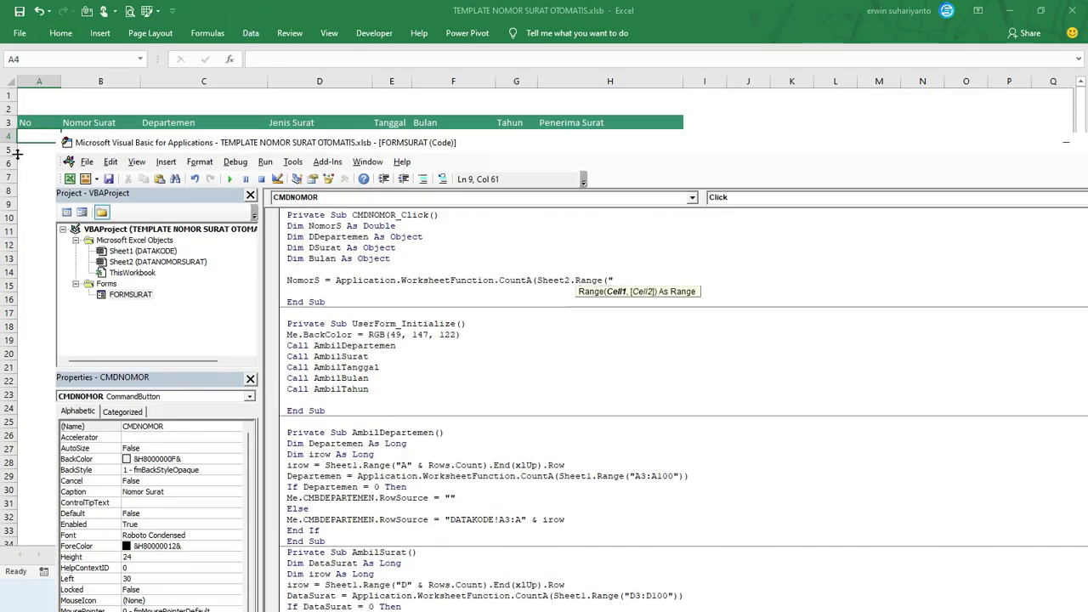
double_click(344, 143)
type("A")
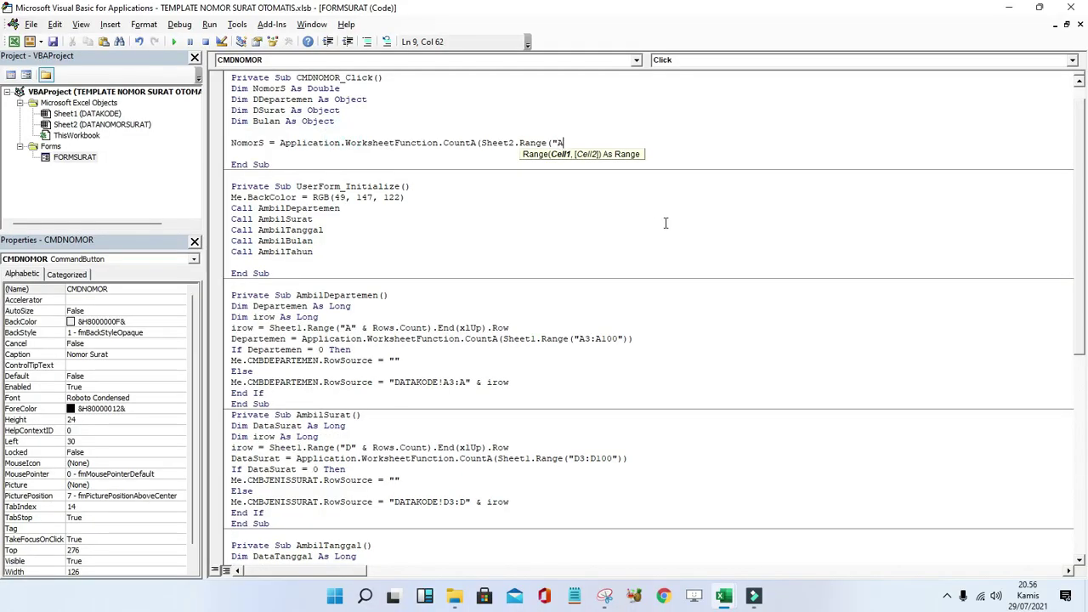
type("4")
type(":A")
type("100000")
type("0")
type("\"))")
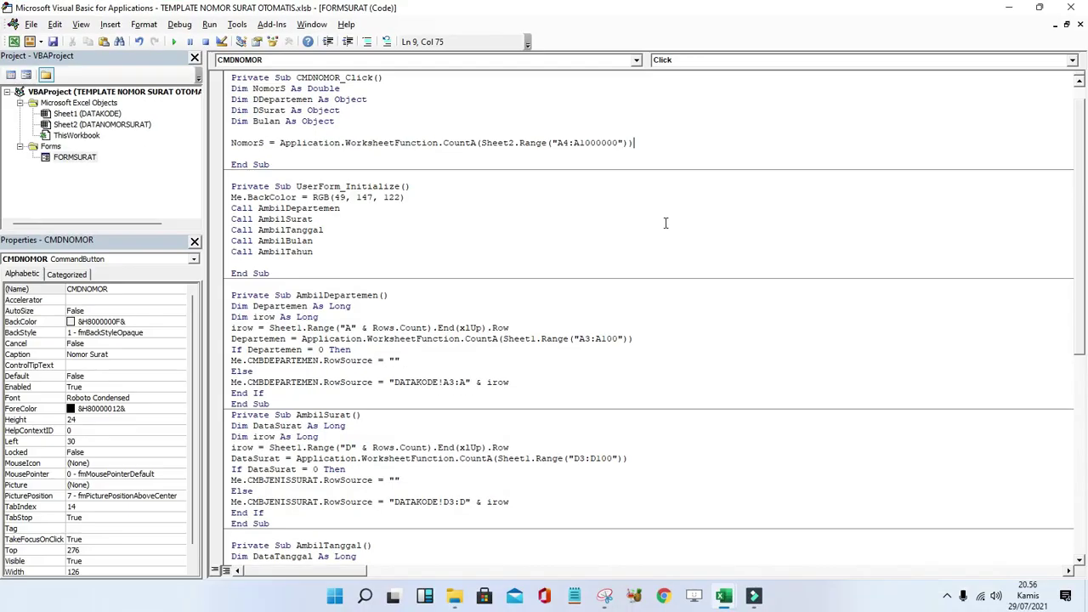
type(" + 1")
key("Return")
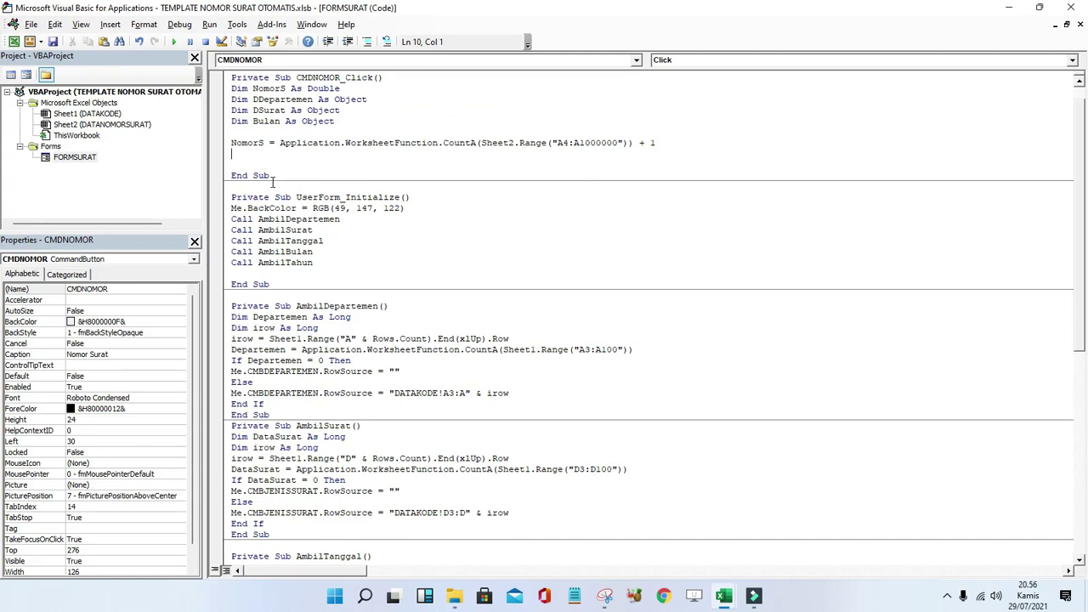
type("Sheet1")
type(".Range(")
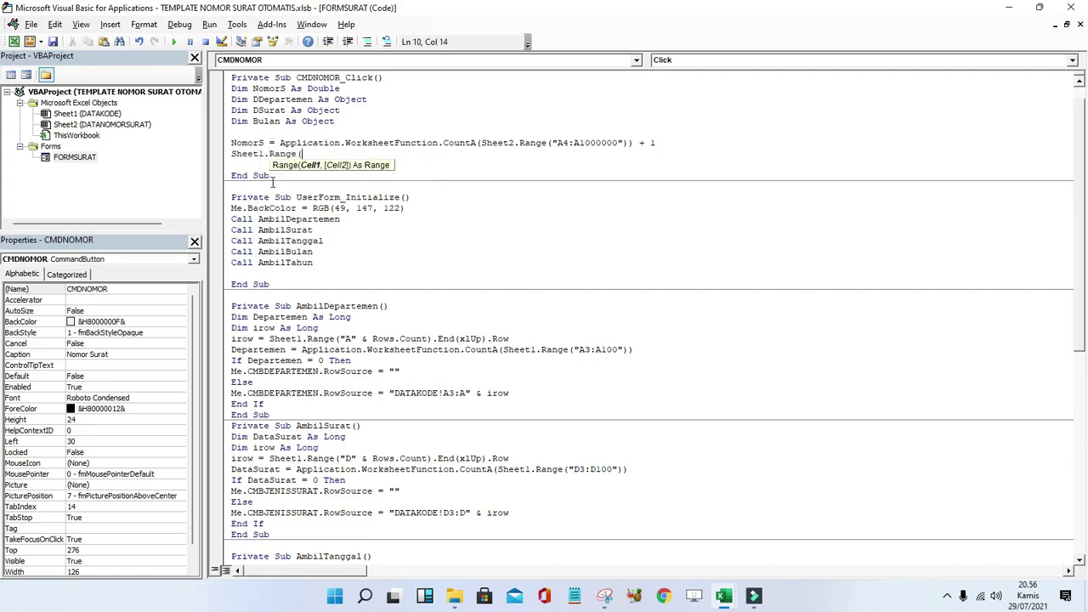
Inspect cell M3 under Nomor Surat on DATAKODE, then view the DATANOMORSURAT sheet.
left_click(13, 41)
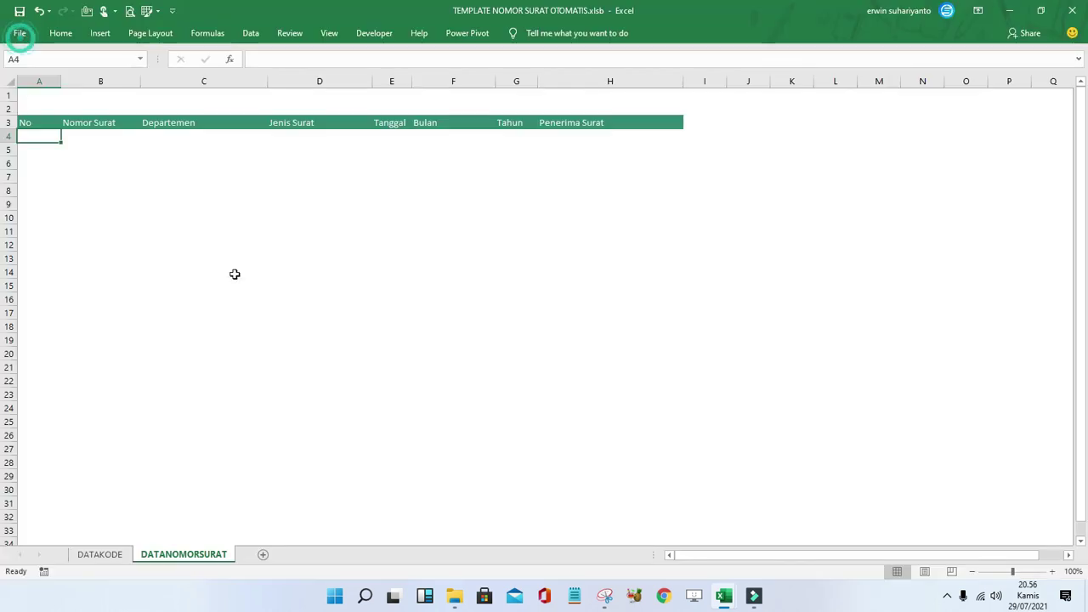
left_click(100, 553)
left_click(827, 122)
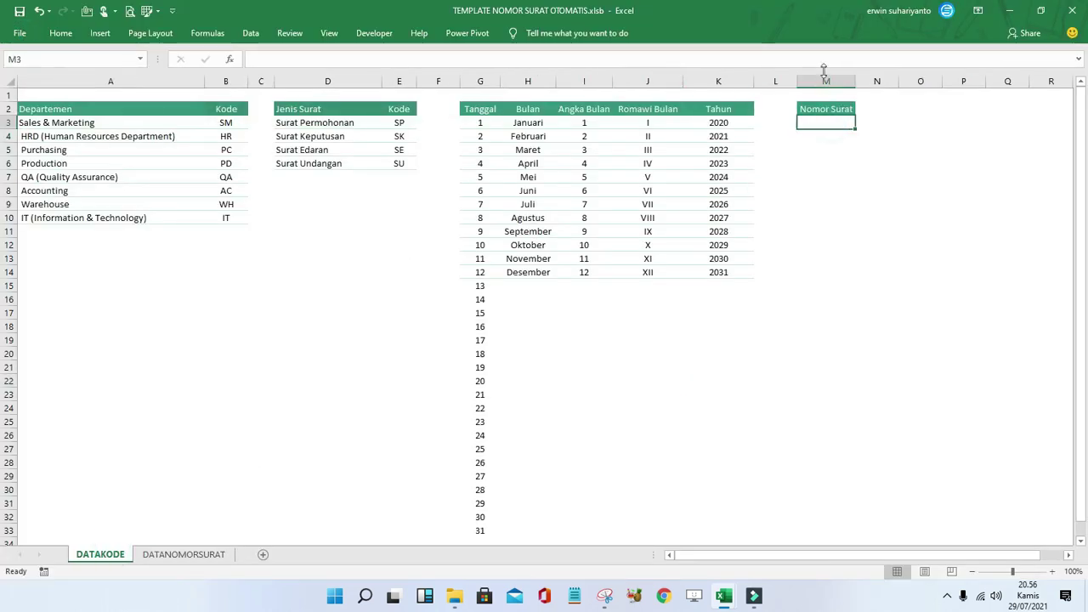
left_click(833, 146)
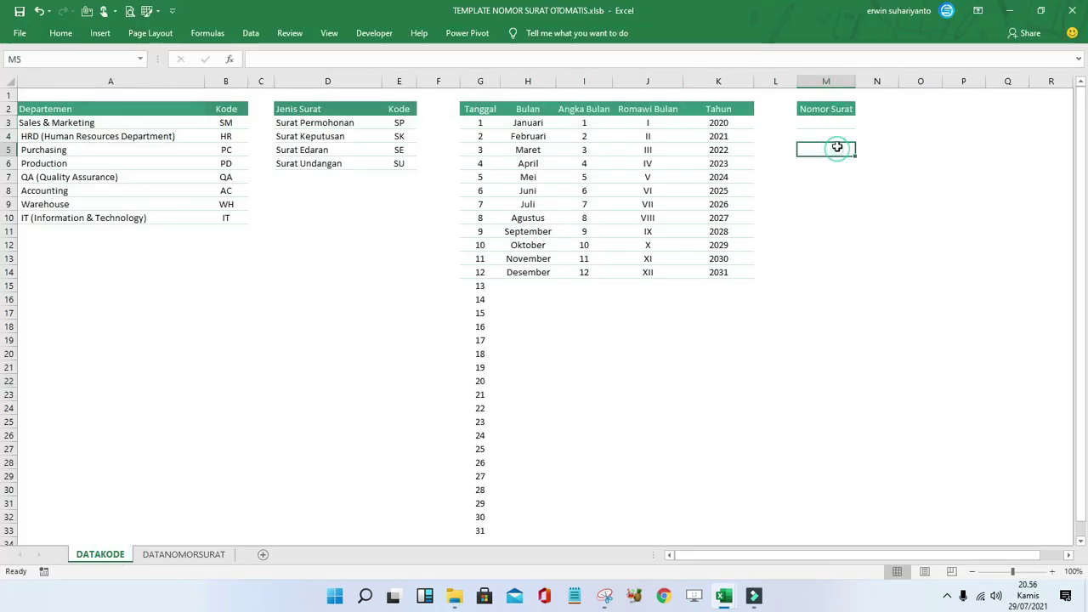
left_click(829, 124)
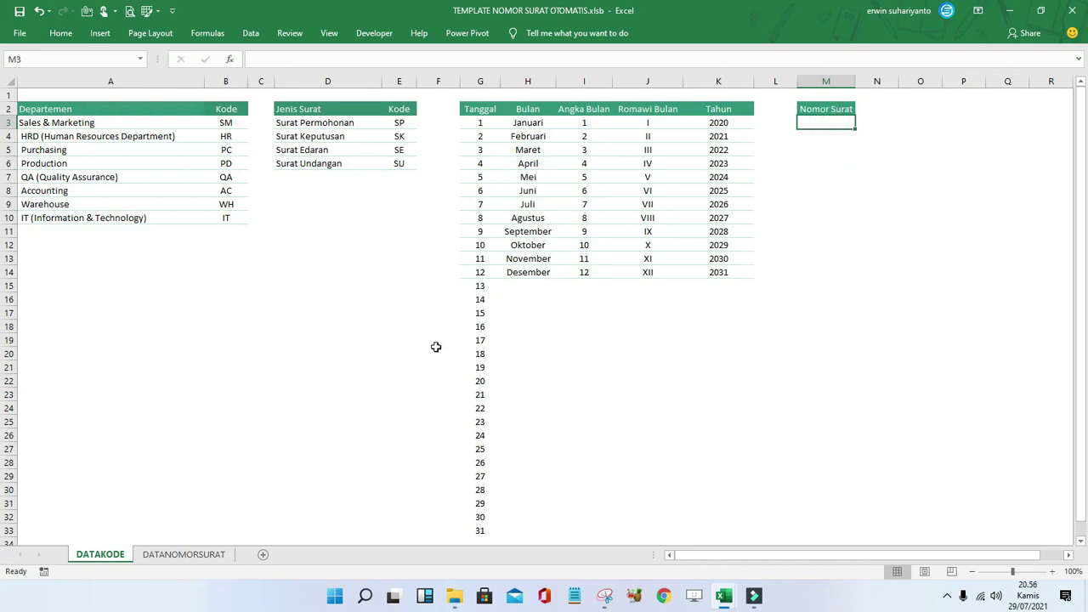
left_click(204, 554)
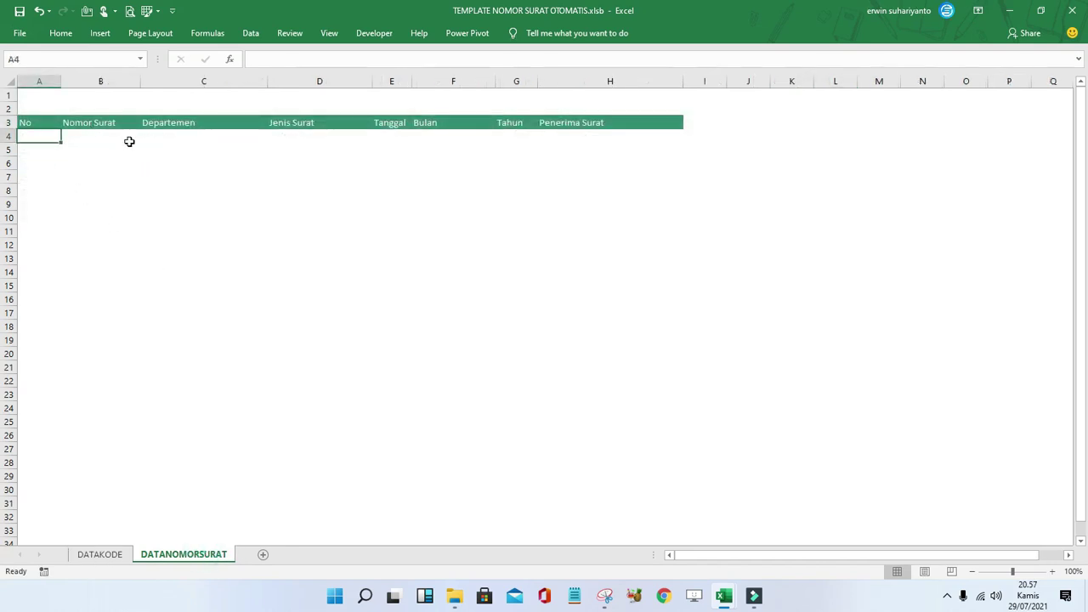
mouse_move(723, 594)
left_click(789, 499)
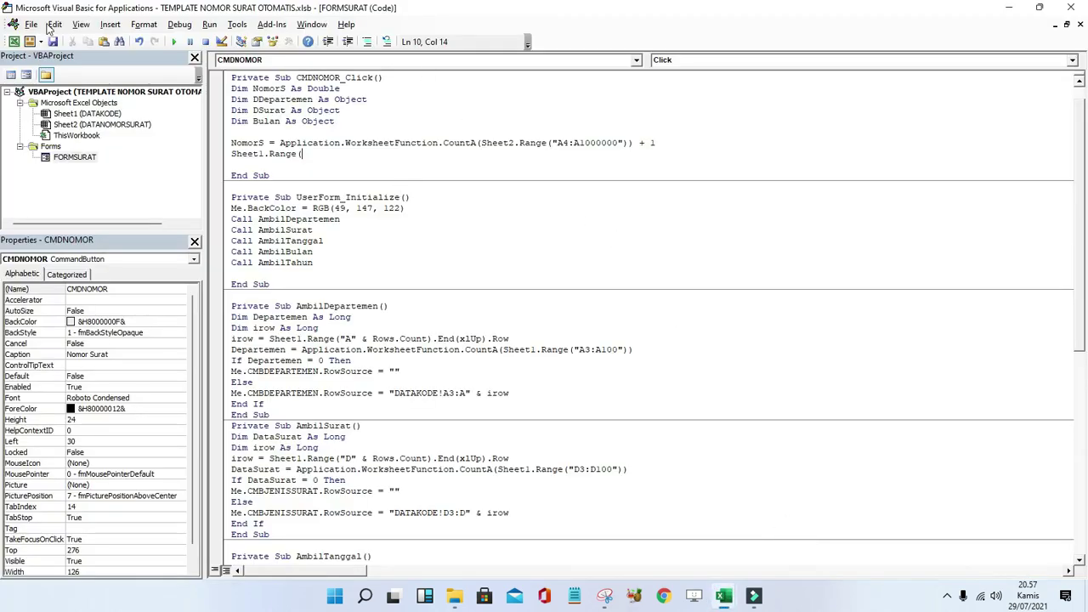
Glance at the DATAKODE sheet again and return to the FORMSURAT code.
left_click(13, 41)
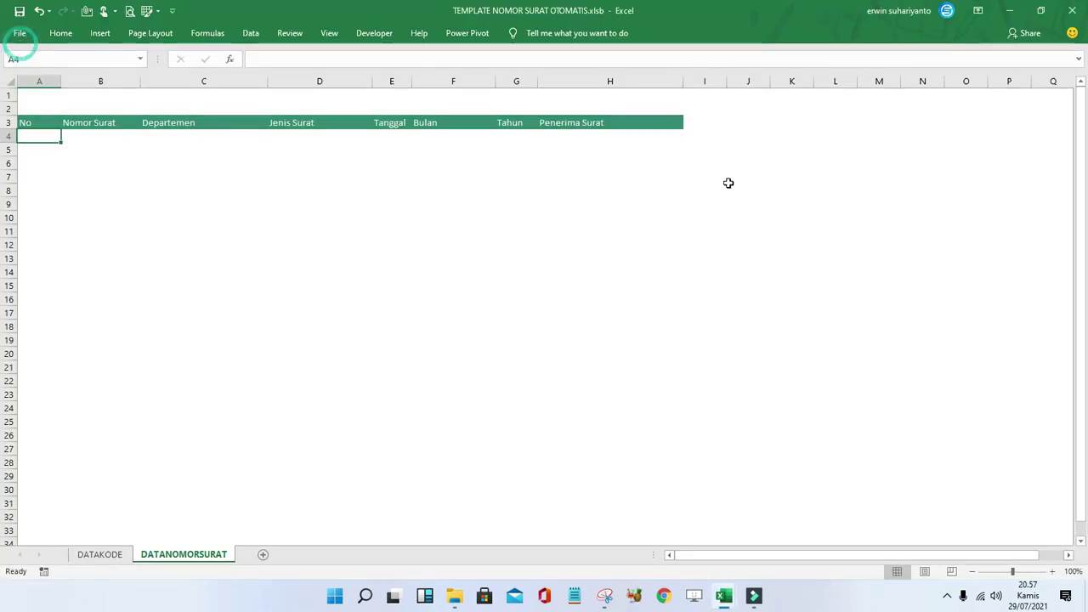
left_click(113, 554)
mouse_move(723, 595)
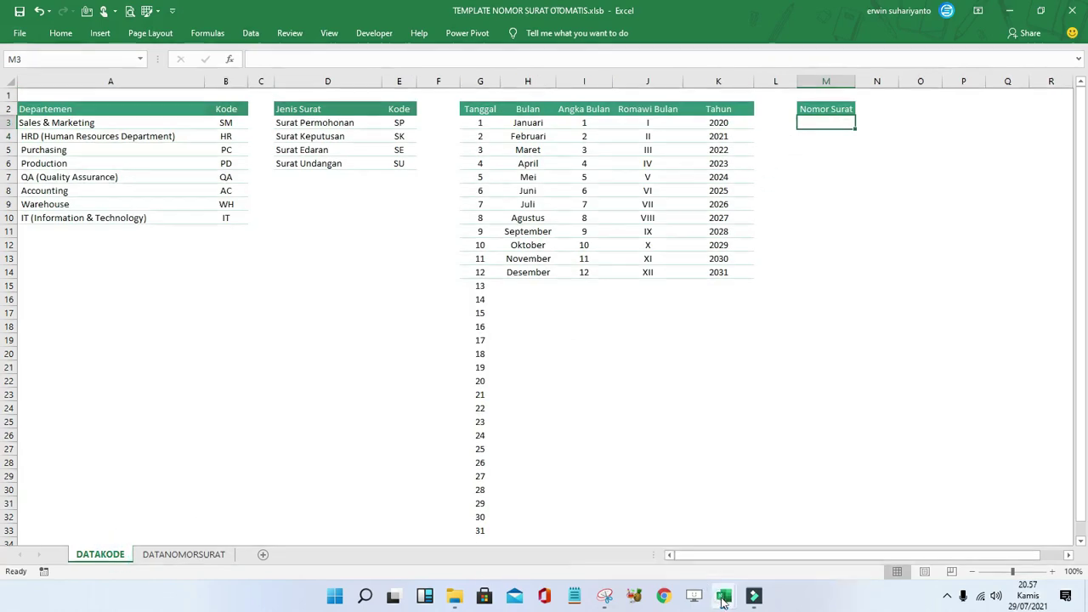
left_click(721, 496)
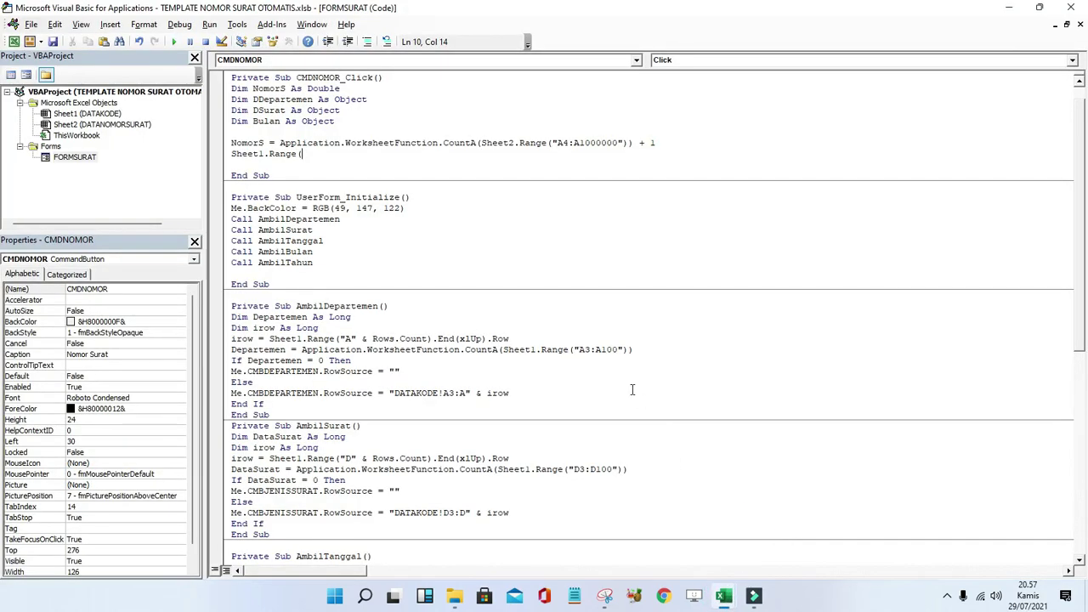
Set Sheet1 M3's Formula2R1C1 to "=Text(" & NomorS & ",""000"")" on line 10.
type("\"M3")
type("\")")
type(".value")
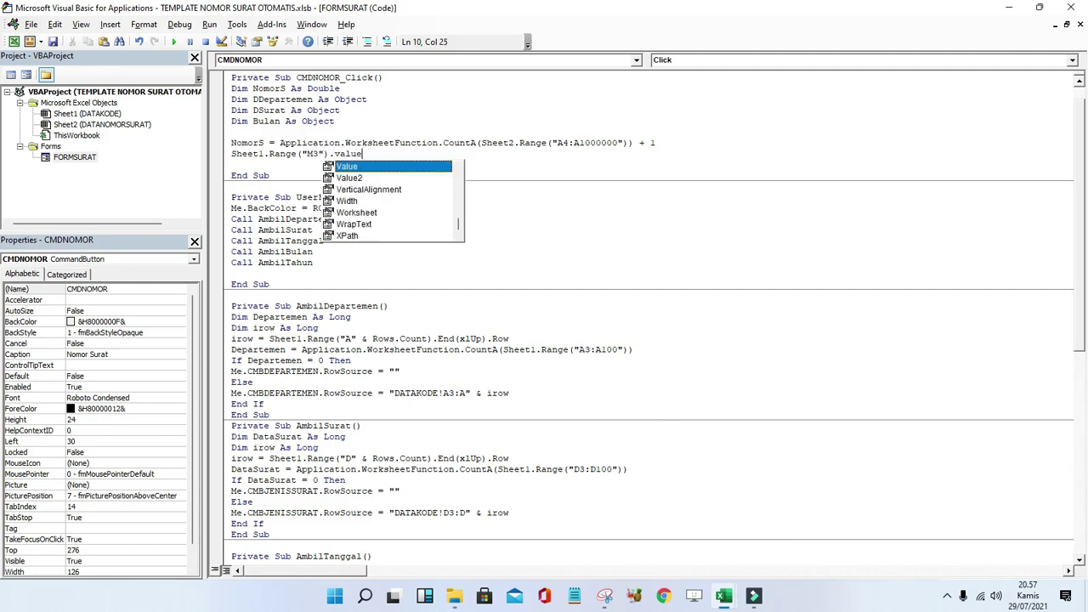
type(" =")
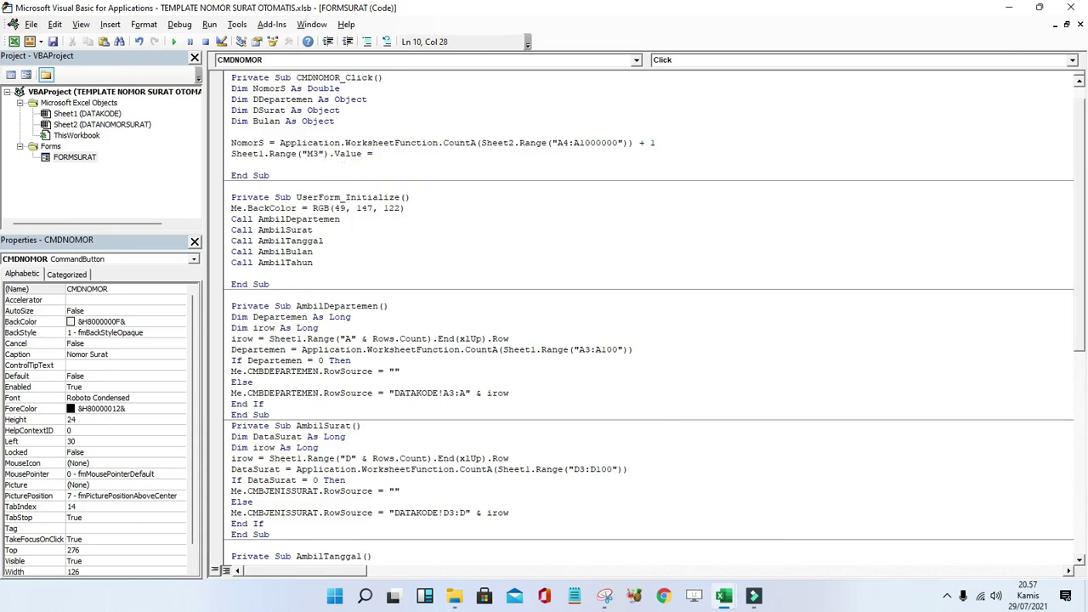
key("BackSpace")
key("BackSpace")
key("BackSpace")
key("BackSpace")
key("BackSpace")
key("BackSpace")
key("BackSpace")
key("BackSpace")
type(".")
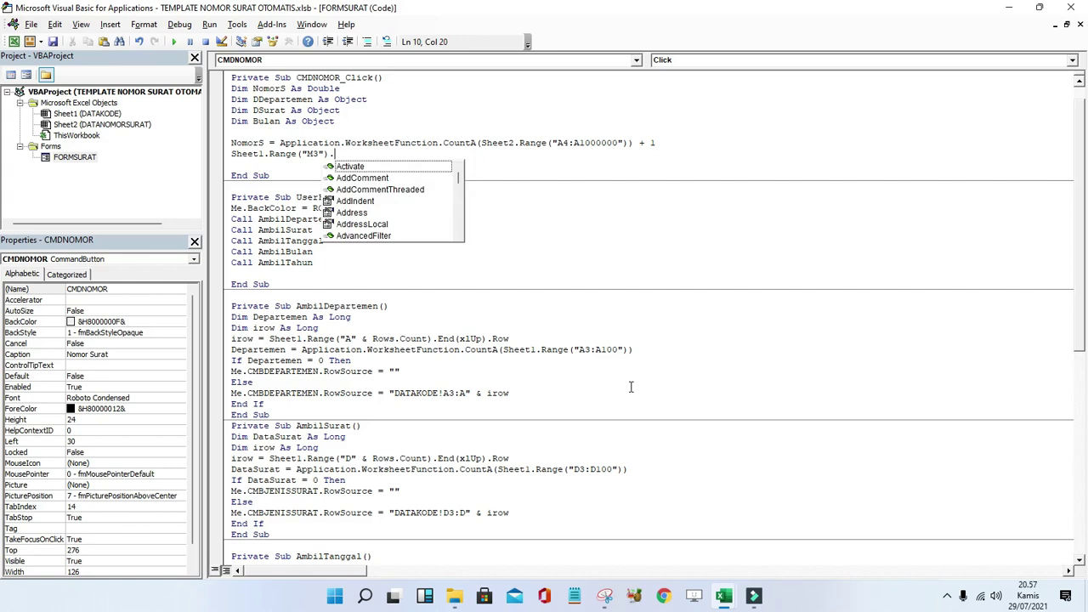
type("Formula")
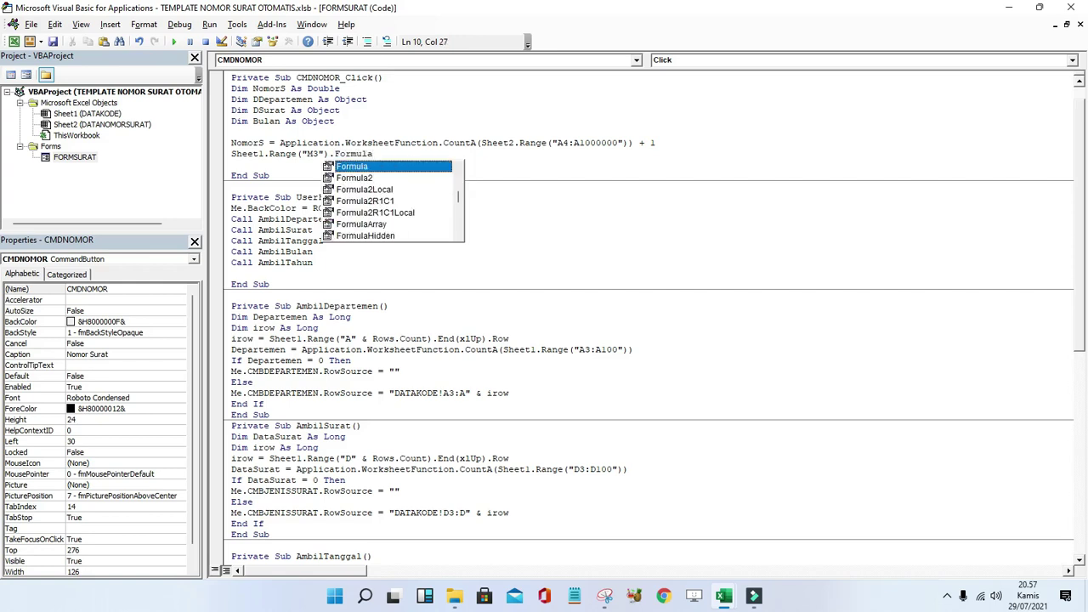
double_click(386, 202)
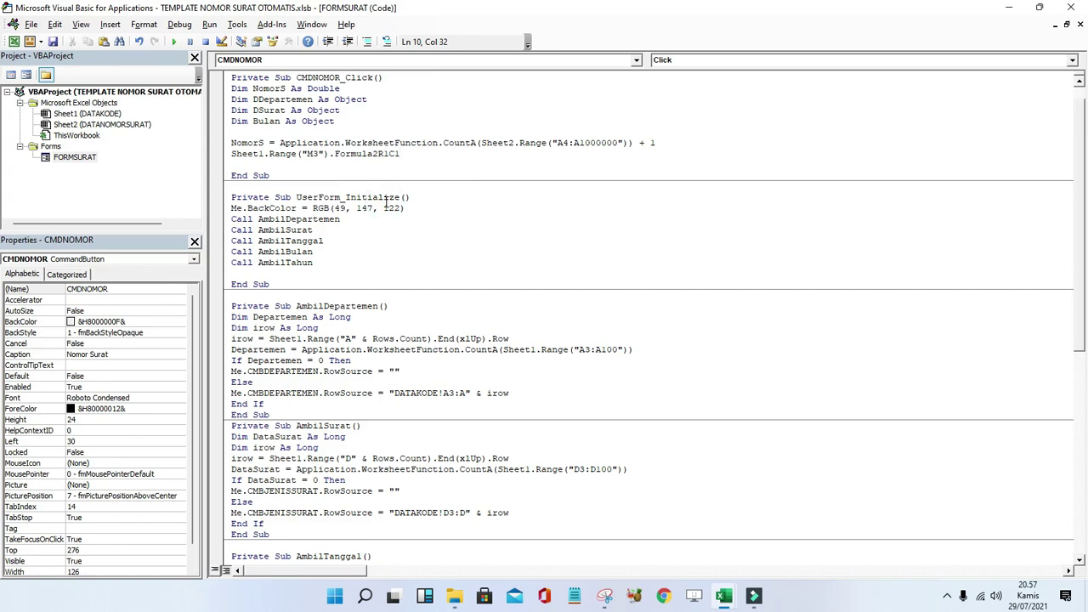
type("= \"")
type("=")
type("Text")
type("(")
type("\" ")
type("& ")
type("Nomor")
type("S ")
type("& ")
type("\"")
type(",")
type("\"\"\"")
type("000")
type("\"\")\"")
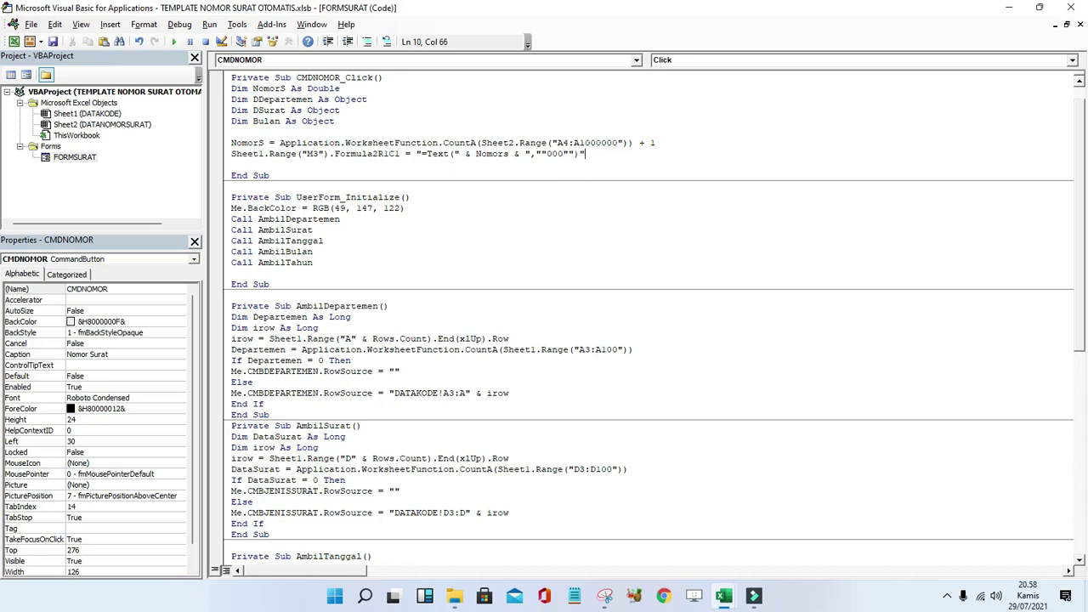
key("Return")
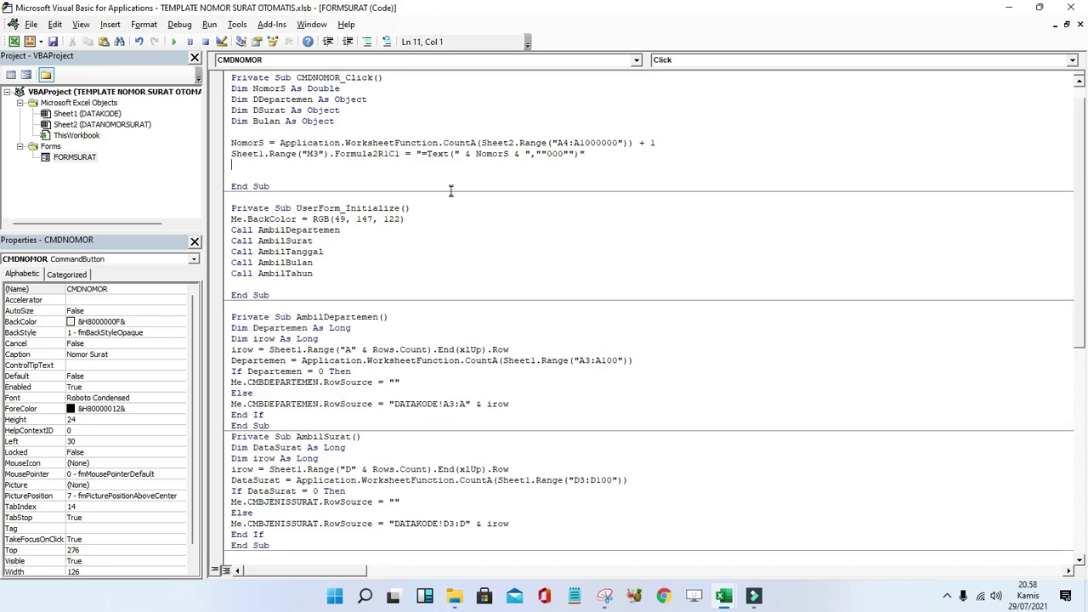
Start a Set DDepartemen line, fixing the misspelled name by pasting the declared one.
left_click(255, 170)
left_click(243, 163)
type("Se")
type("t Depa")
key("BackSpace")
key("BackSpace")
key("BackSpace")
key("BackSpace")
type("DD")
type("men")
left_click(273, 110)
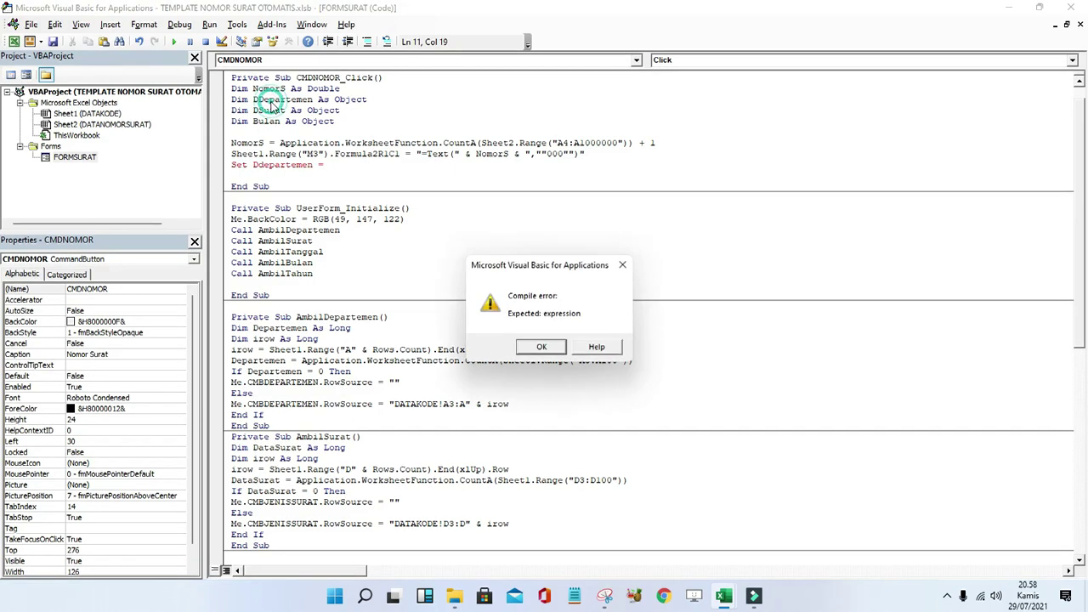
left_click(542, 347)
double_click(279, 99)
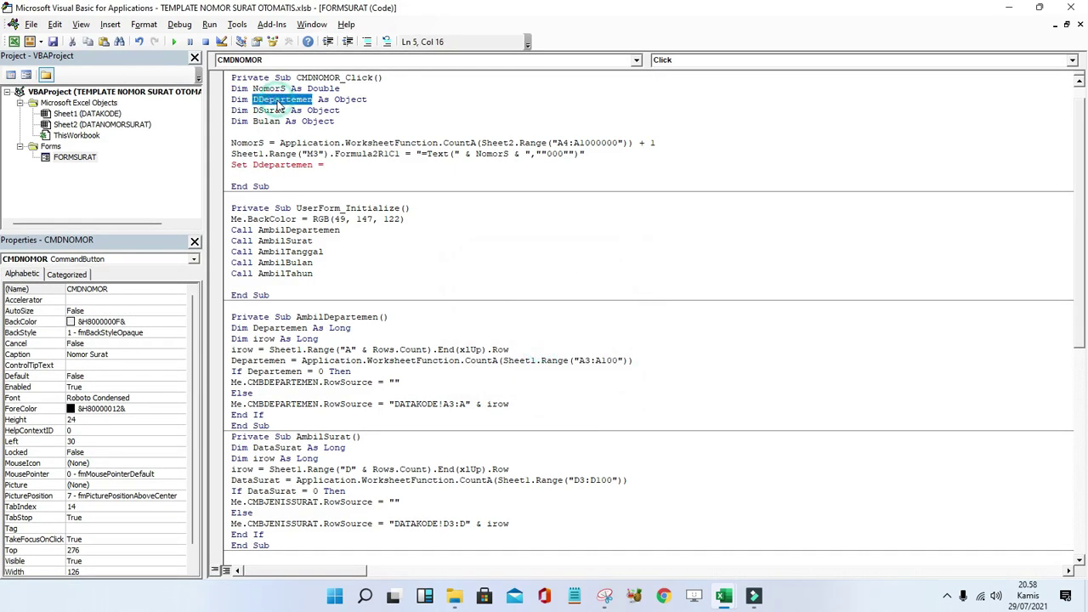
key("ctrl+c")
double_click(283, 164)
key("ctrl+v")
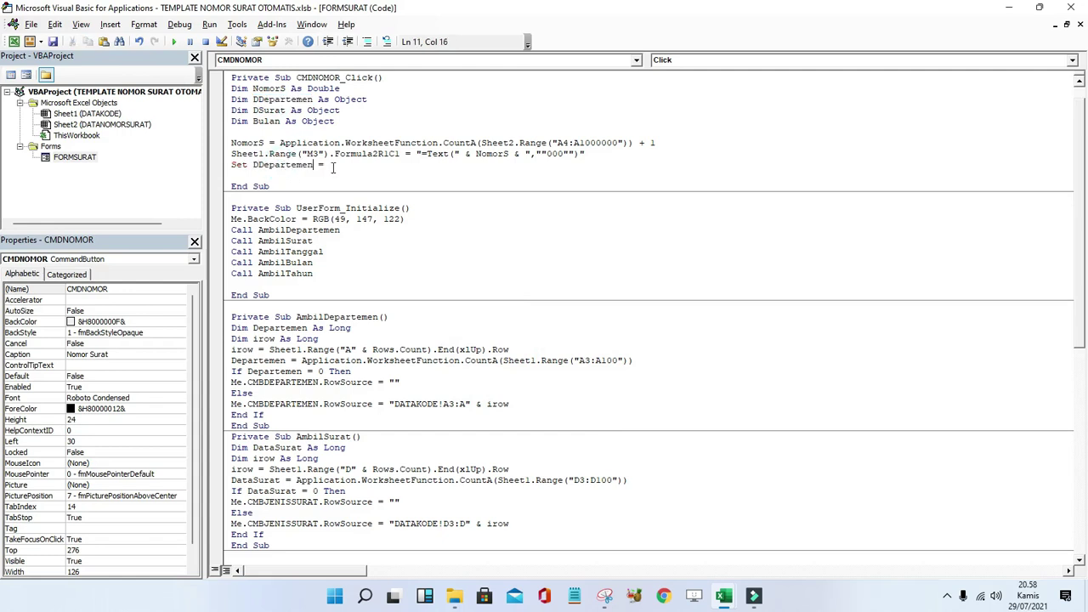
left_click(337, 164)
Assign DDepartemen Sheet1.Range("A3:A100").Find(What:=Me.CMBDEPARTEMEN.Value, LookIn:=xlValues).
type("She")
type("et1.Range")
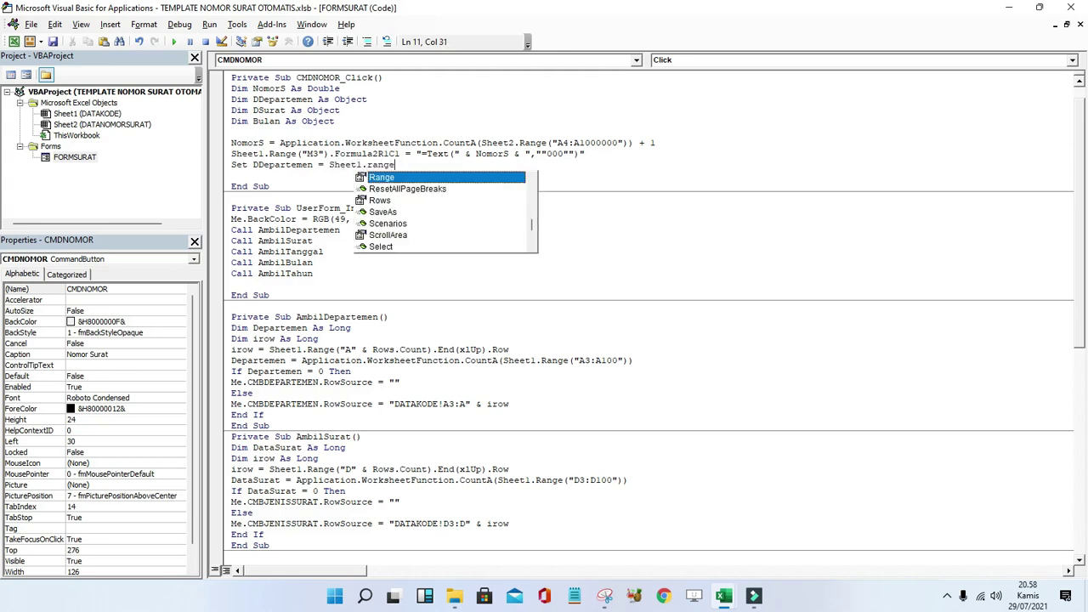
type("(\"")
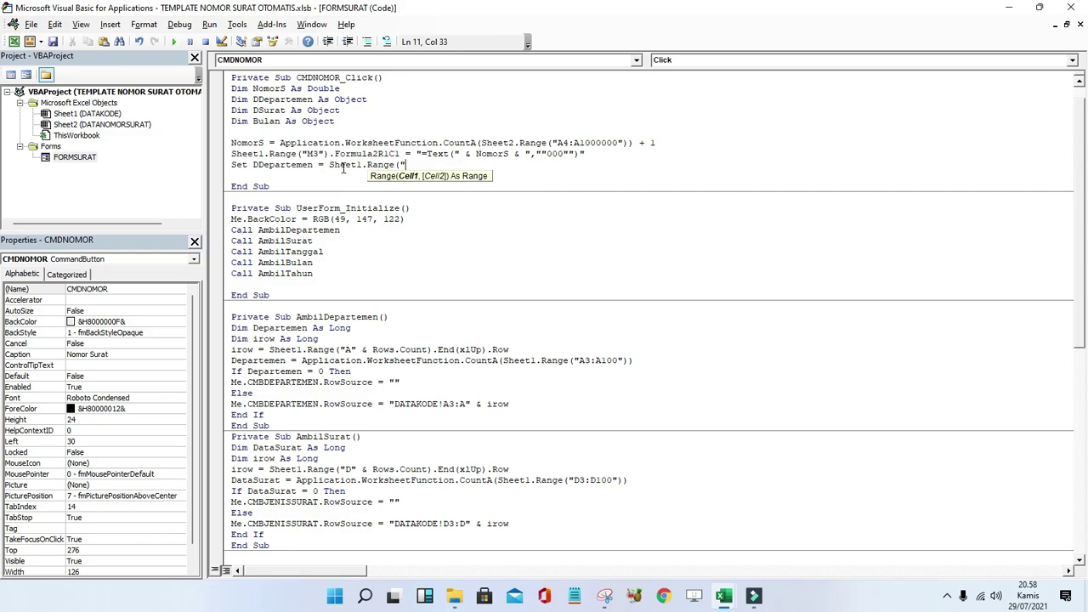
type("A3")
mouse_move(180, 10)
left_mouse_down()
mouse_move(97, 150)
mouse_move(340, 102)
left_mouse_up()
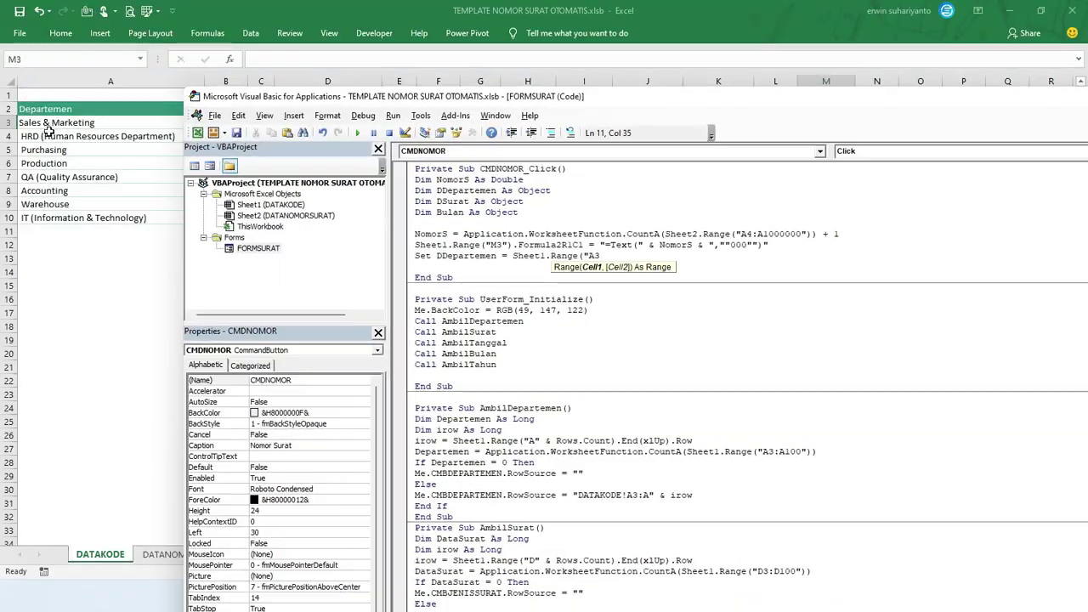
double_click(420, 100)
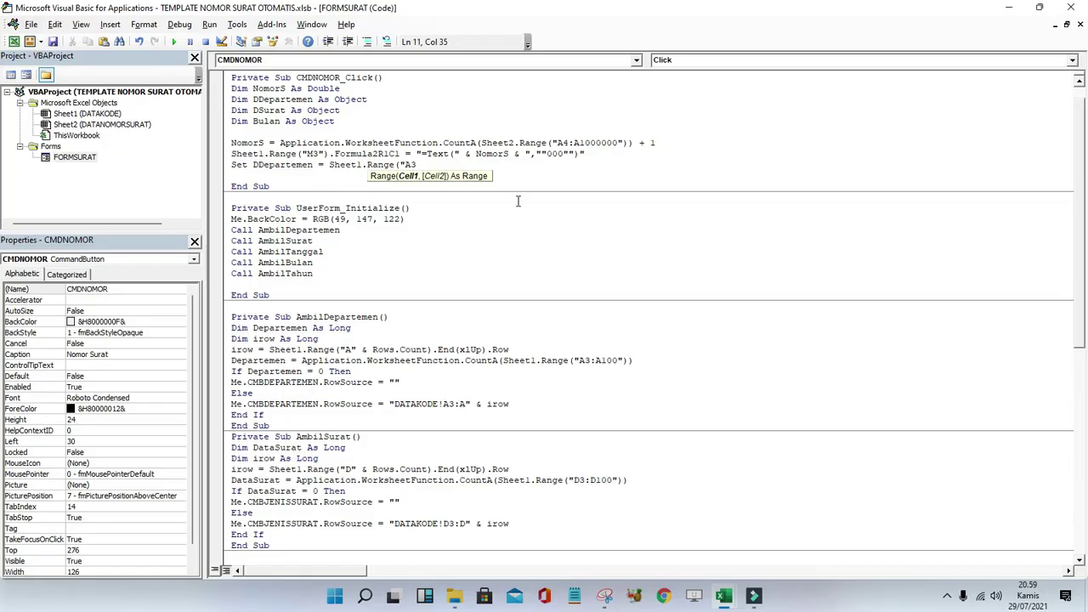
type(":A")
type("100")
type("\")")
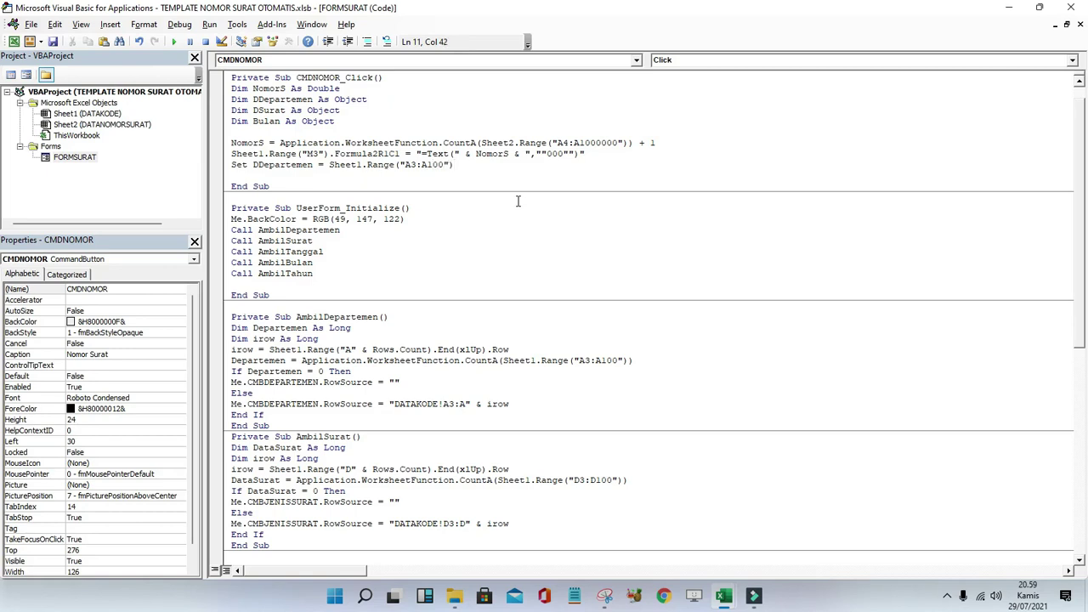
type(".find")
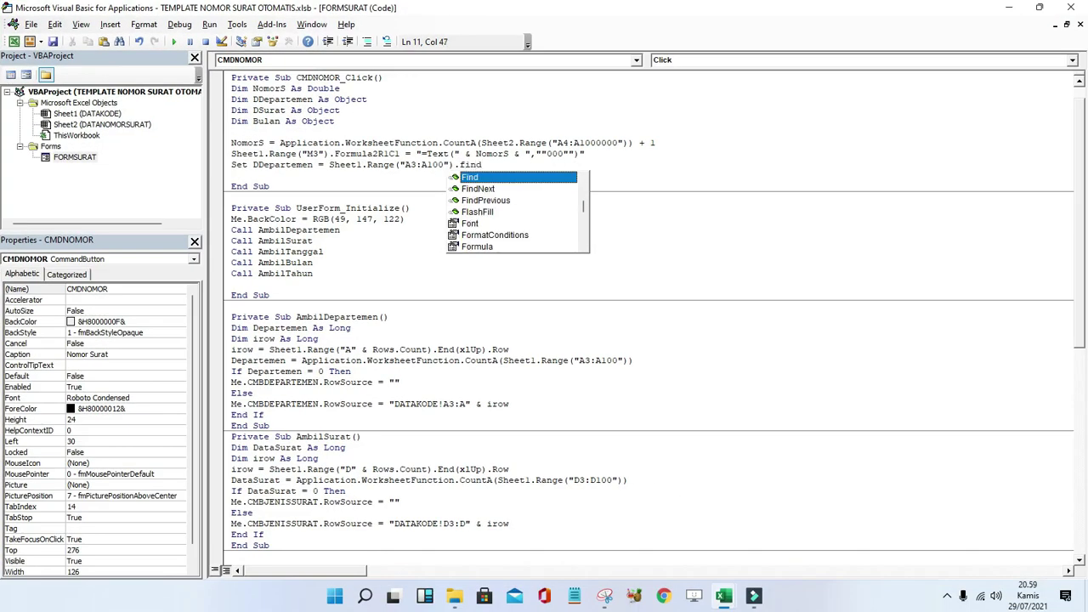
type("(Wha")
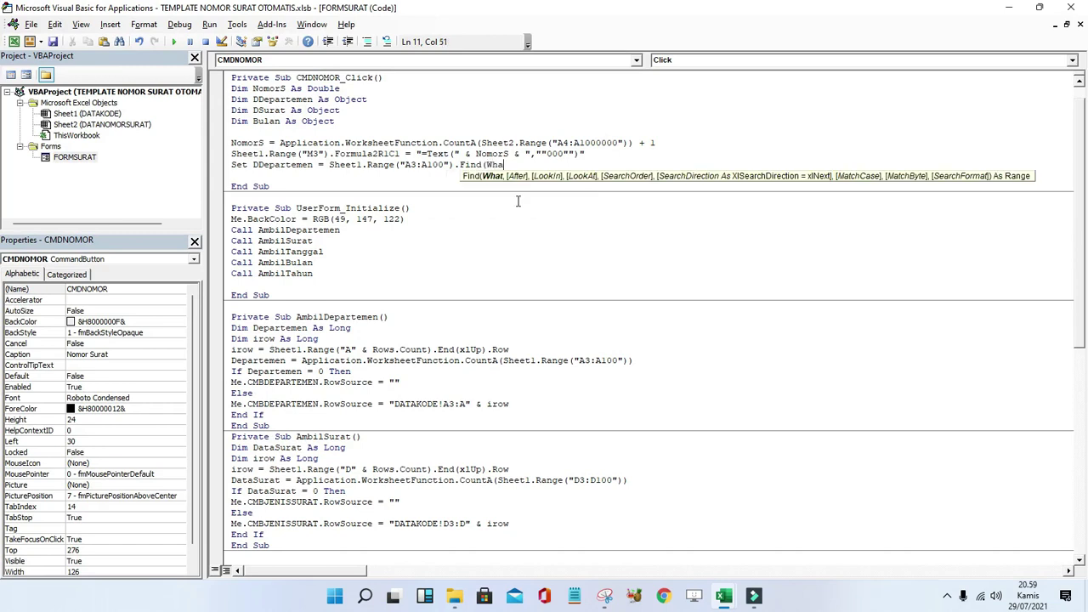
type("t:=")
type("Me.")
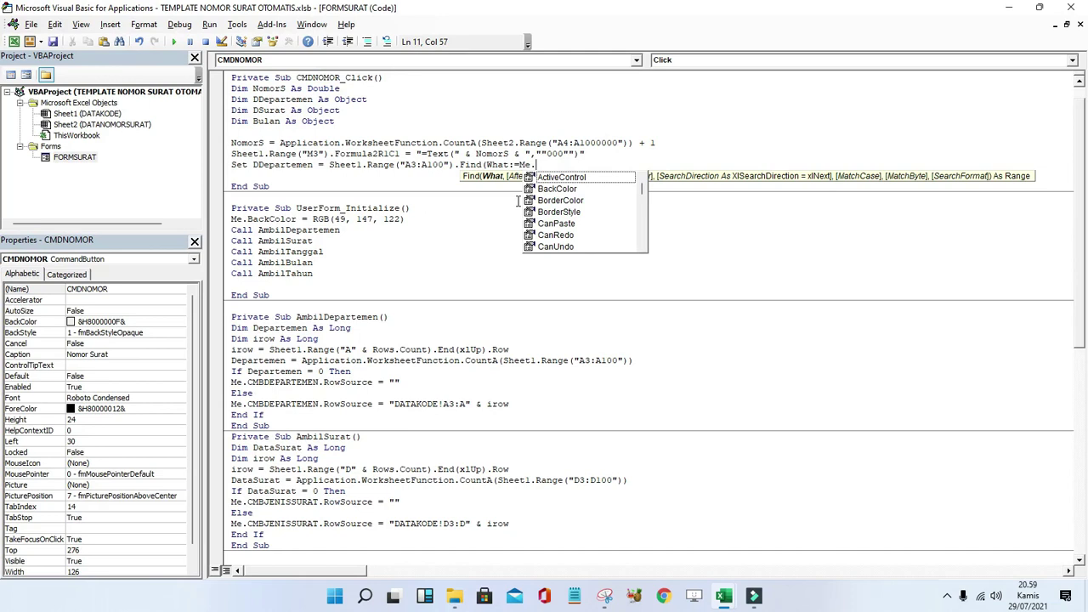
type("cmb")
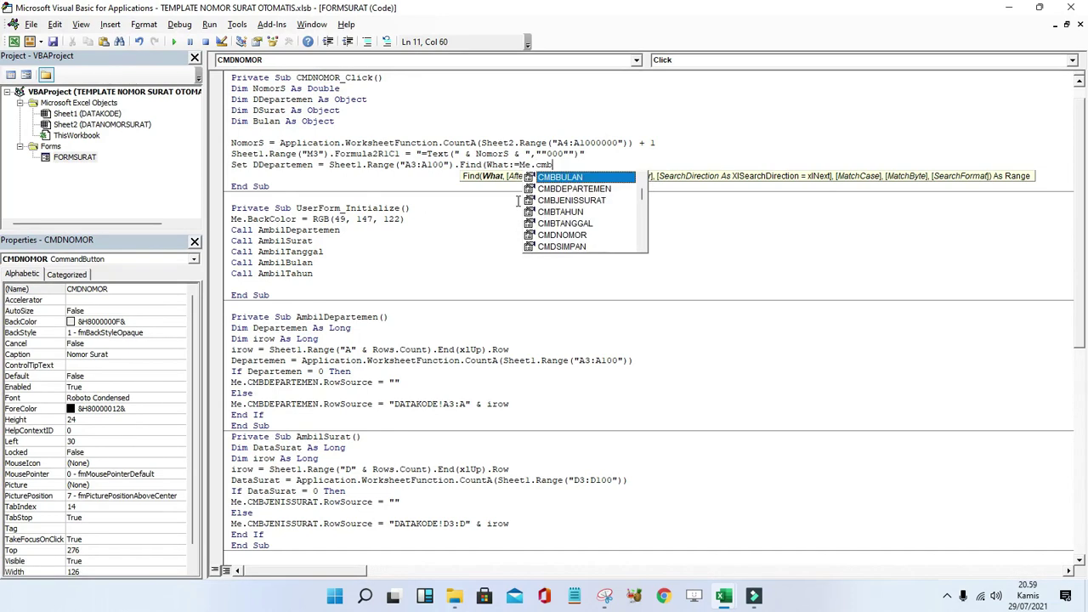
type("de")
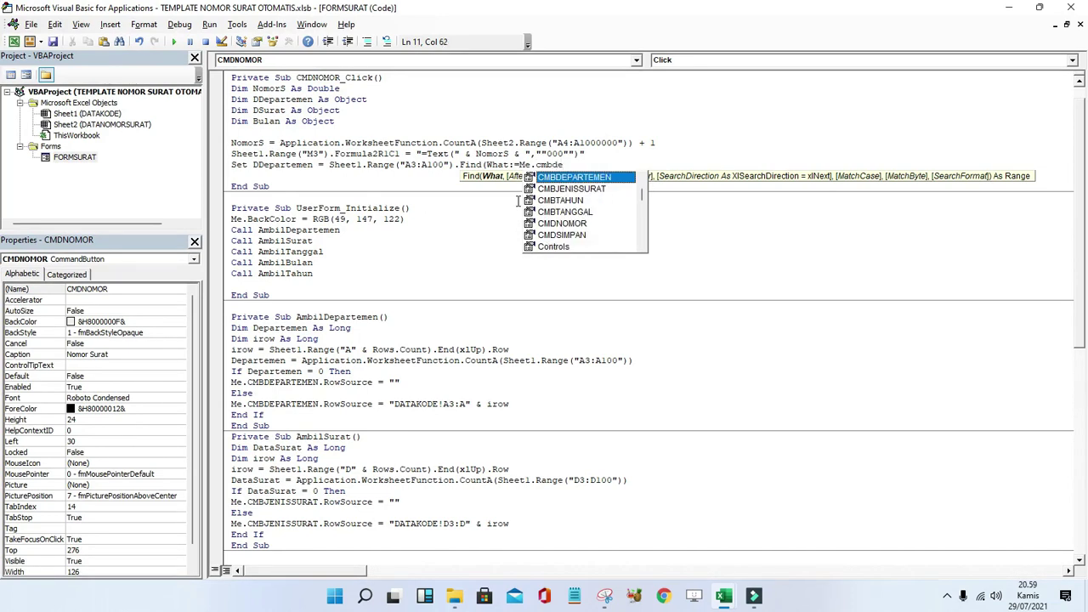
type(".value")
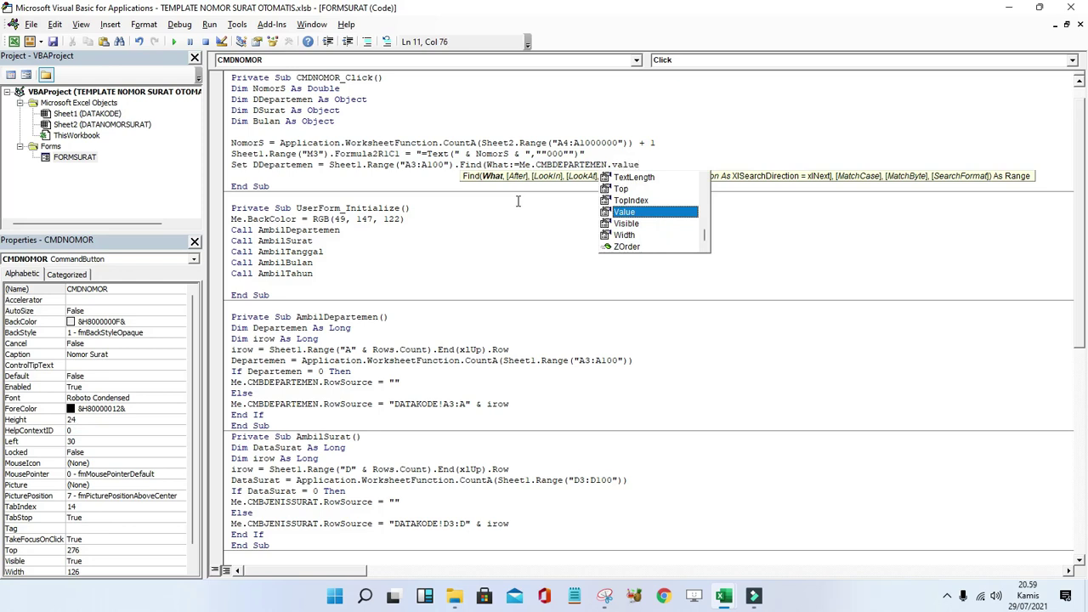
type(", Lookin")
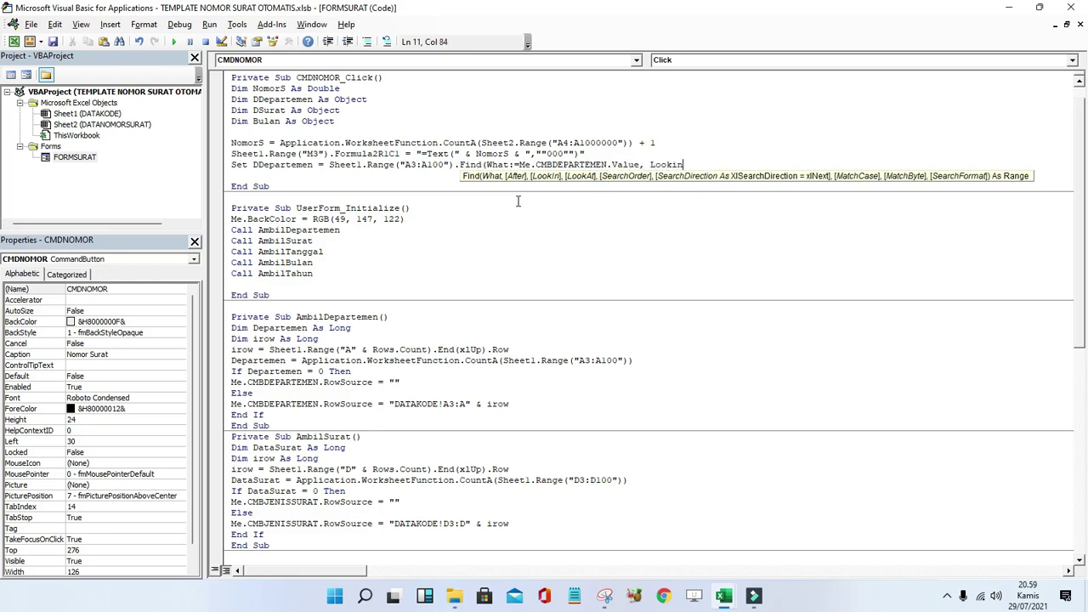
type(":=")
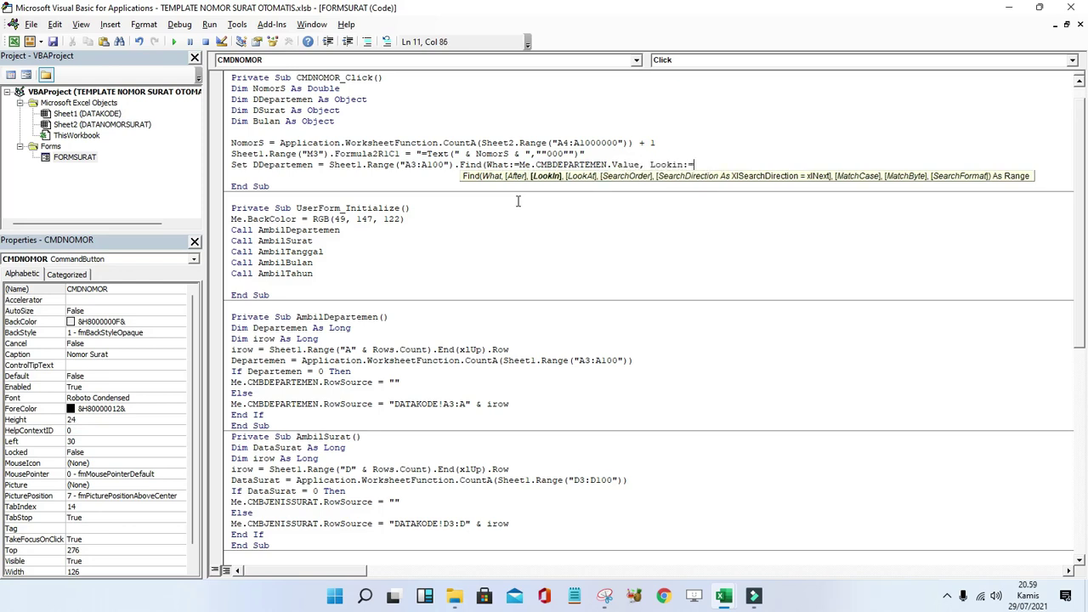
type("xlvalu")
type("es)")
key("Return")
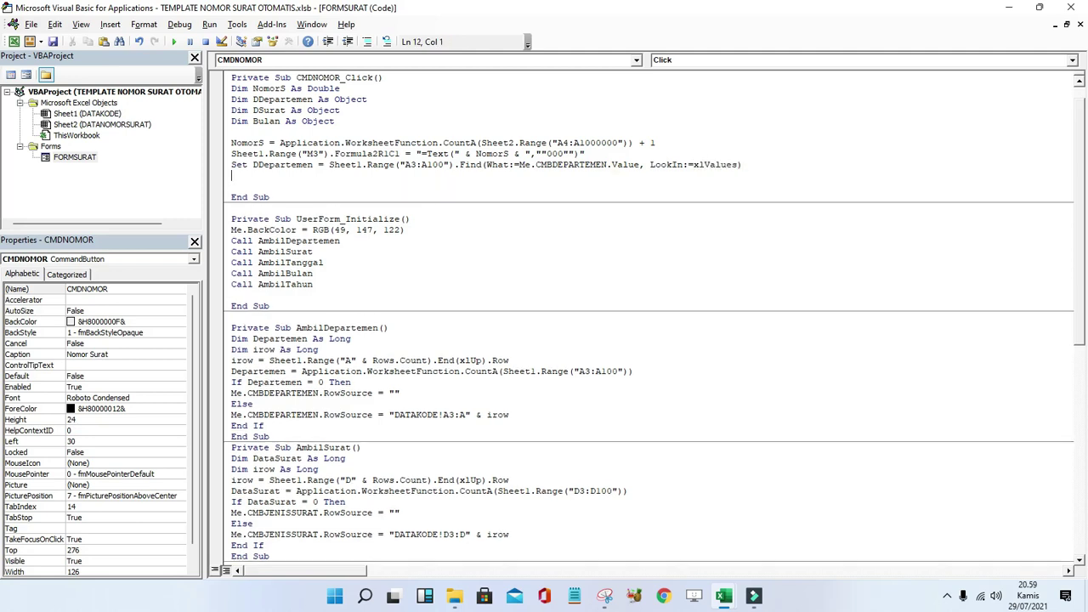
left_click(376, 166)
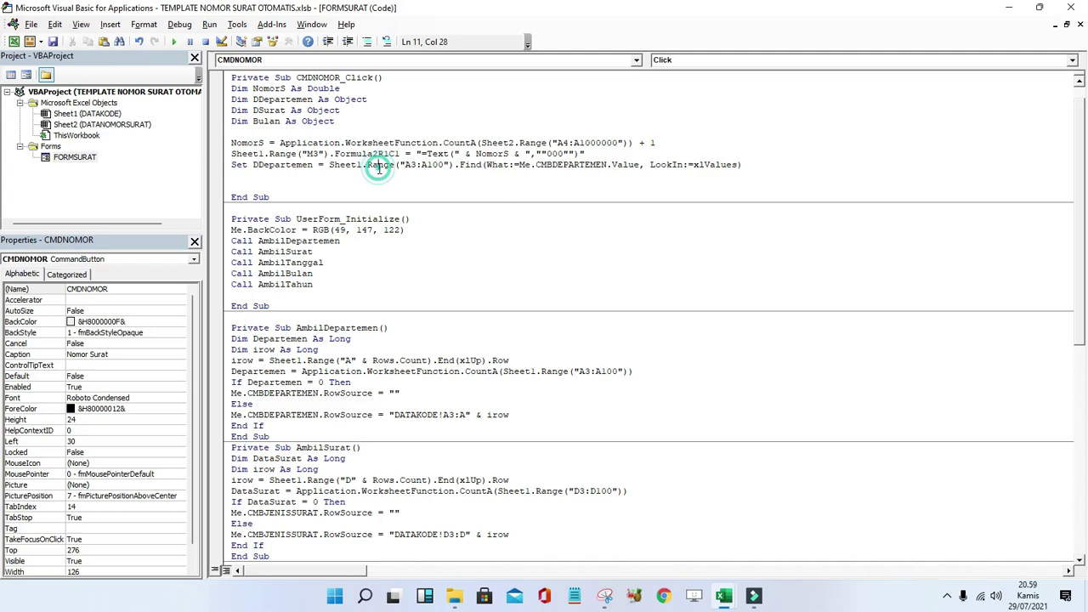
left_click(222, 167)
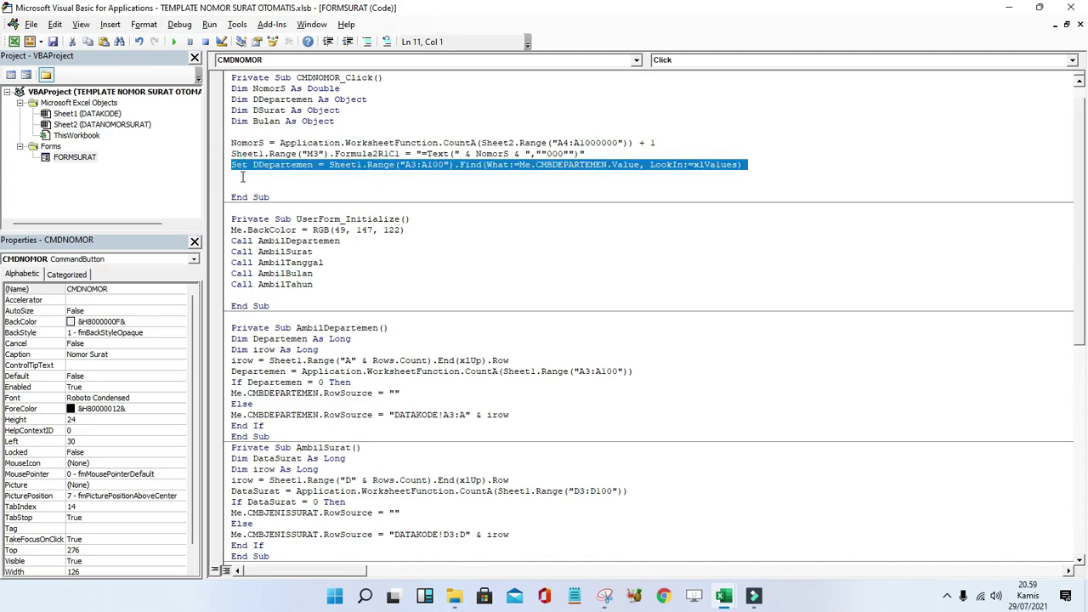
left_click(235, 176)
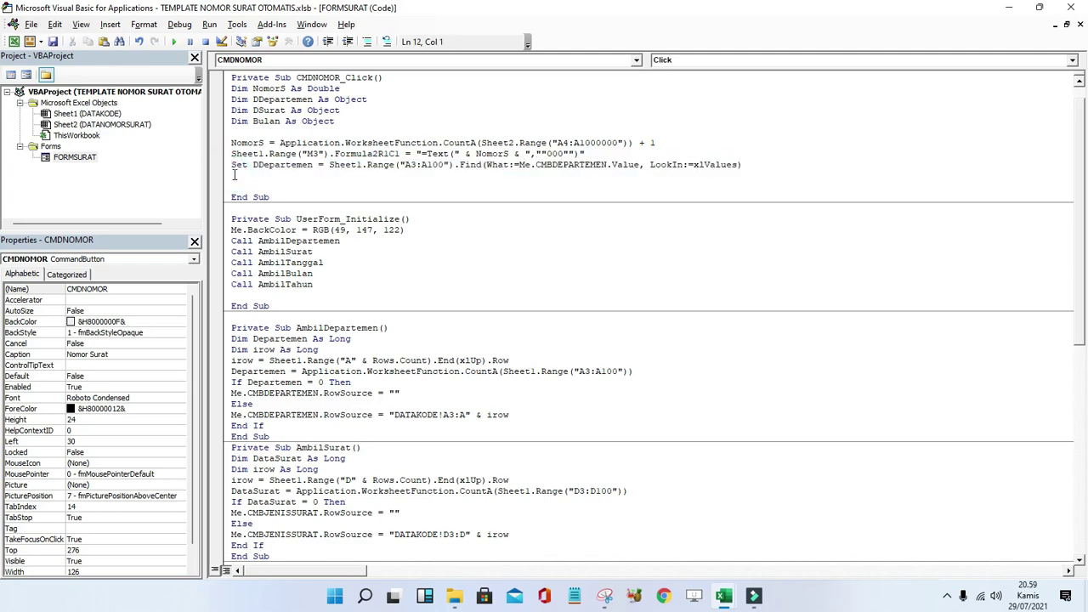
left_click_drag(136, 7, 390, 30)
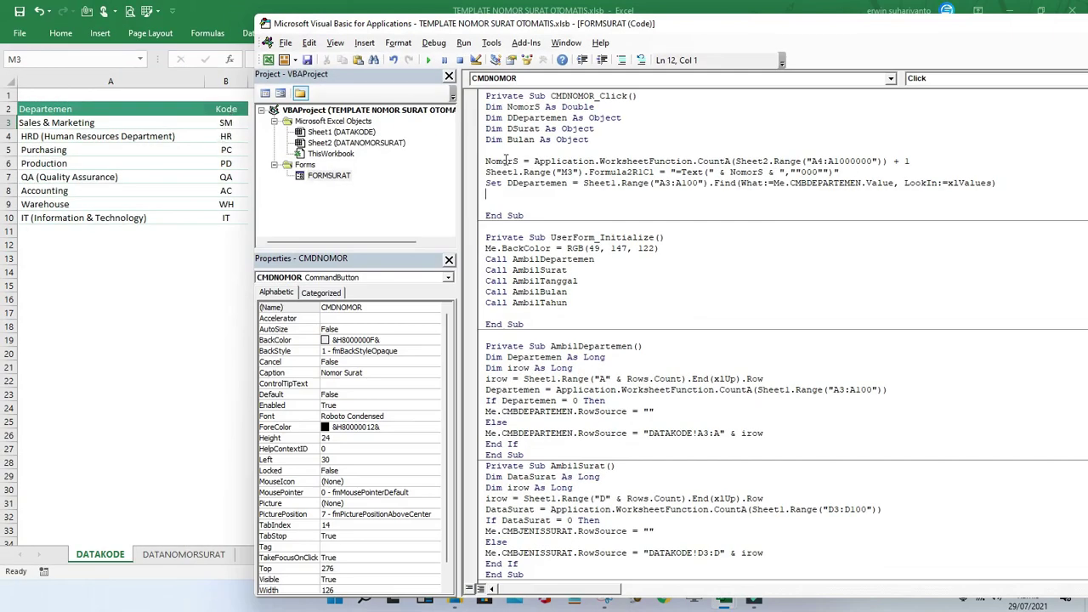
left_click(478, 185)
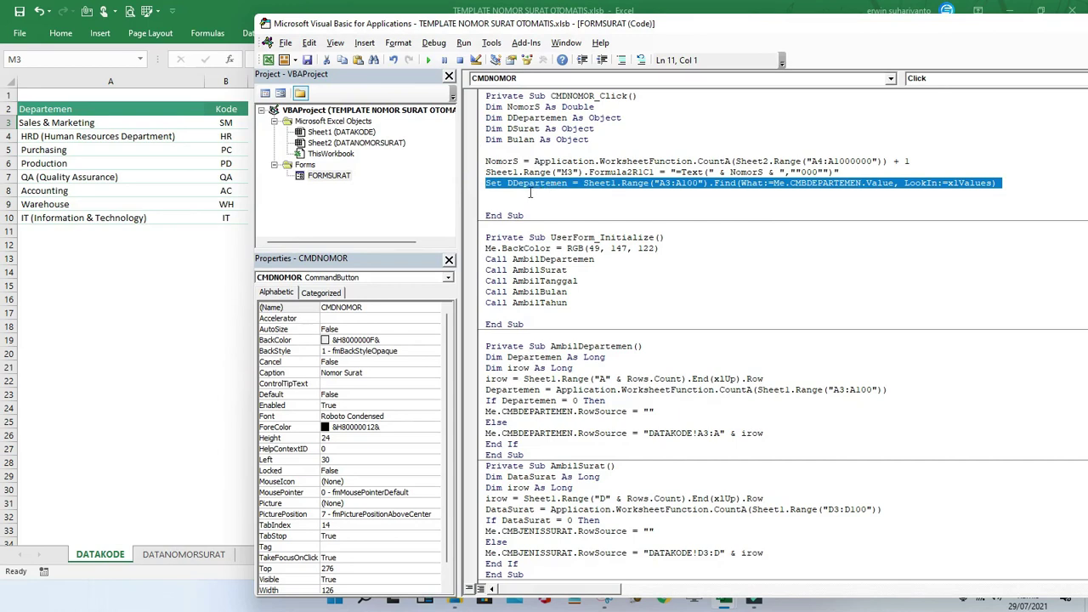
double_click(527, 28)
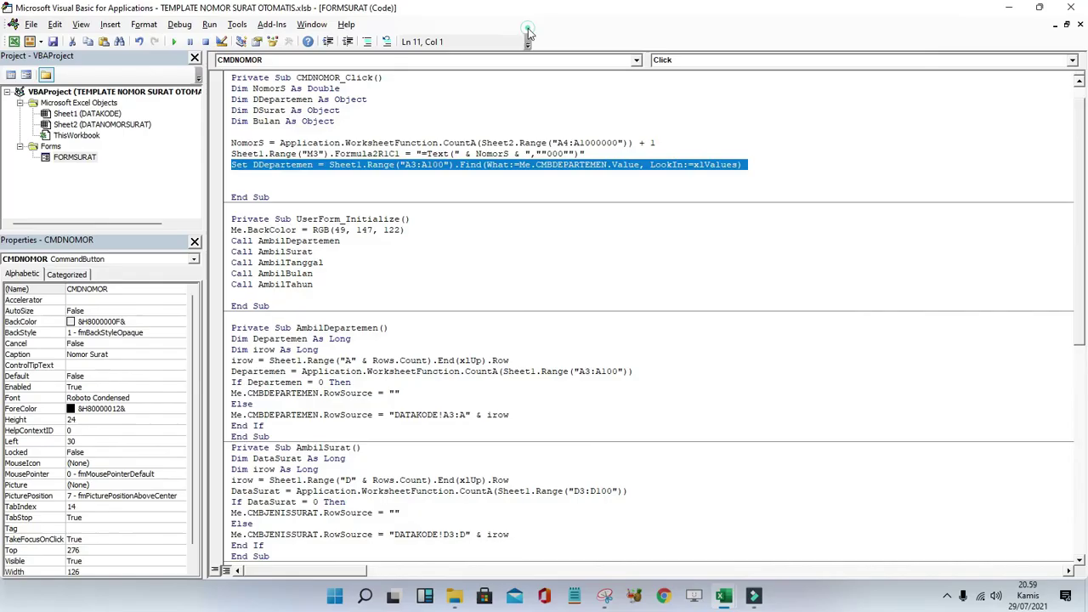
left_click(247, 188)
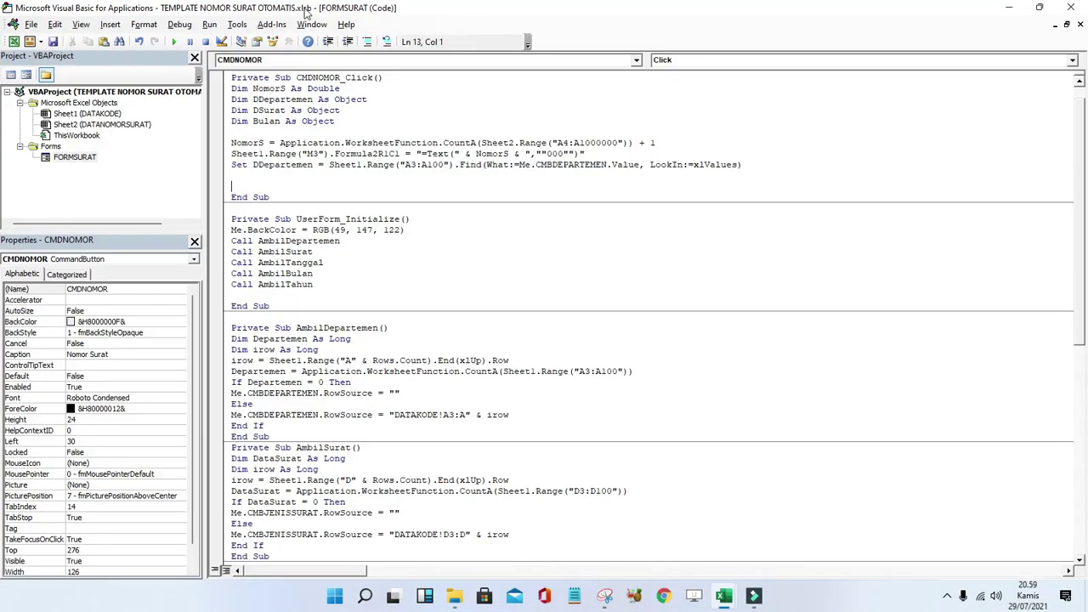
left_click_drag(272, 9, 266, 255)
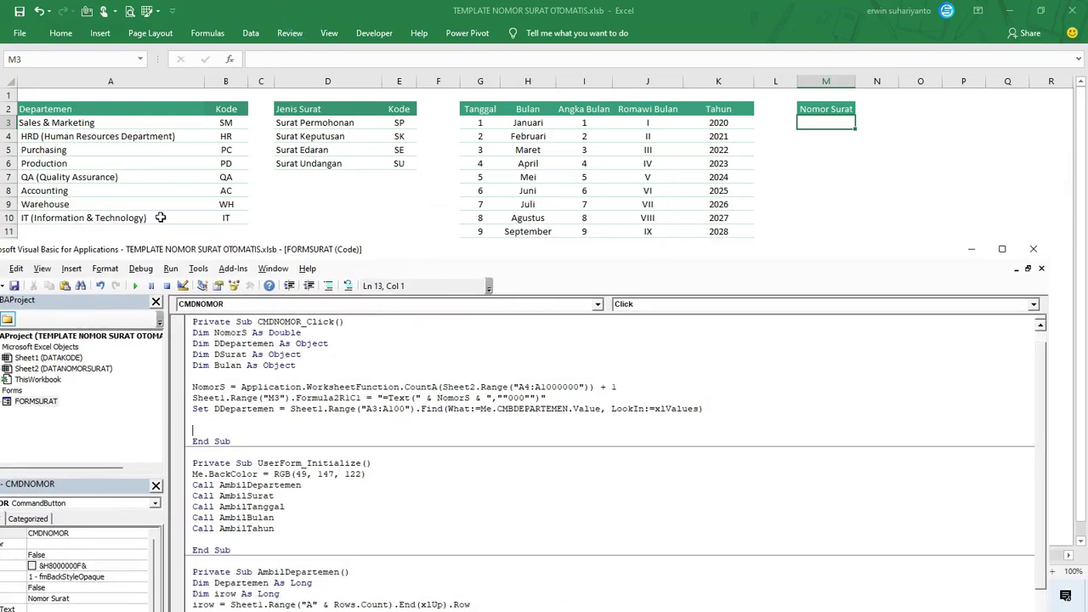
double_click(448, 251)
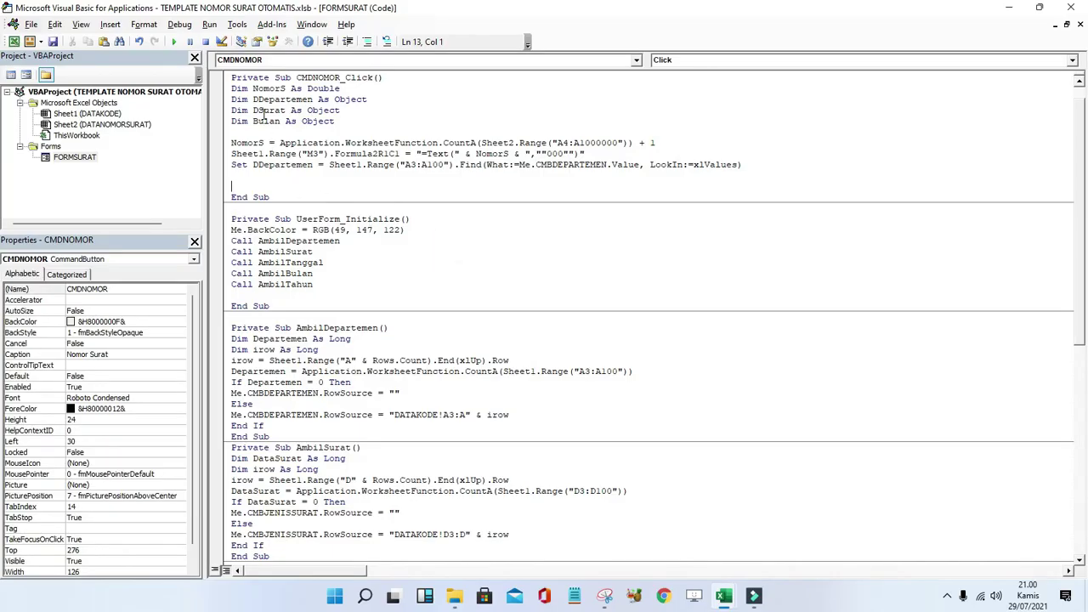
left_click(222, 166)
Duplicate the Set DDepartemen line and rename the copy's variable to DSurat.
key("ctrl+c")
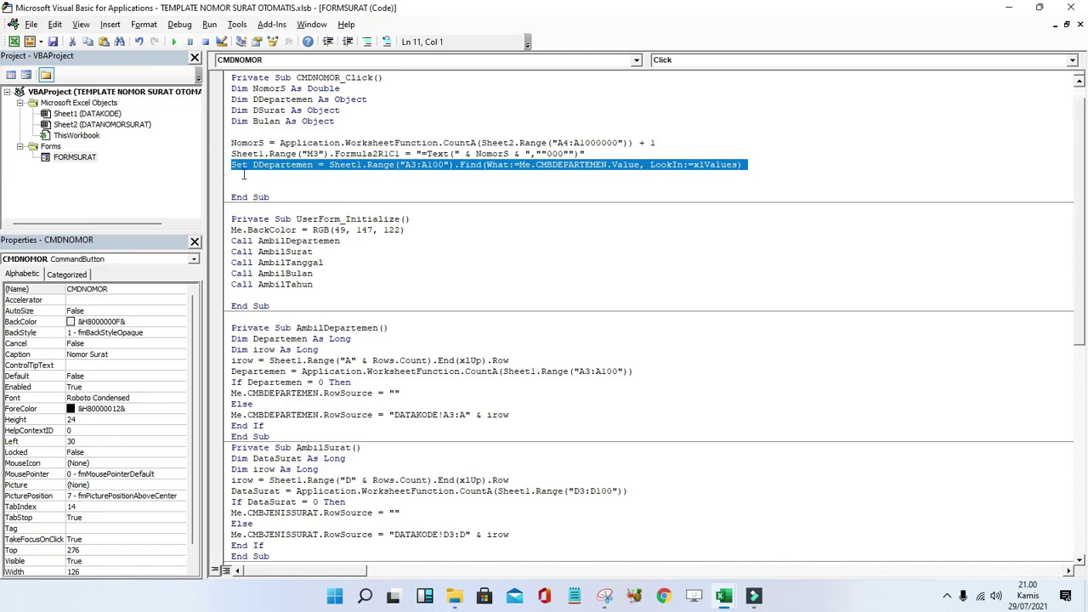
left_click(246, 175)
key("ctrl+v")
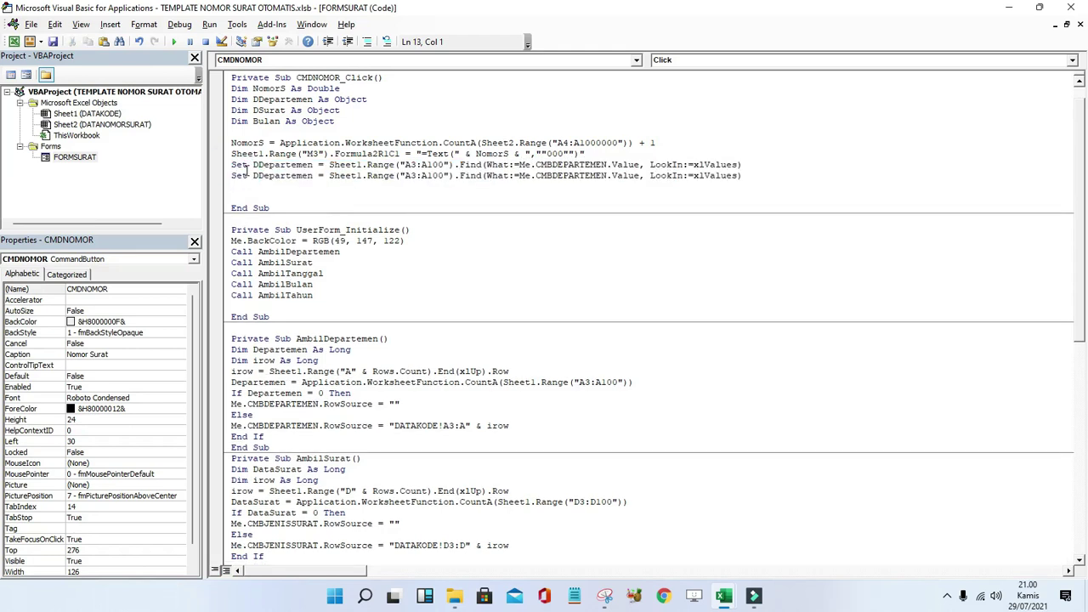
double_click(268, 111)
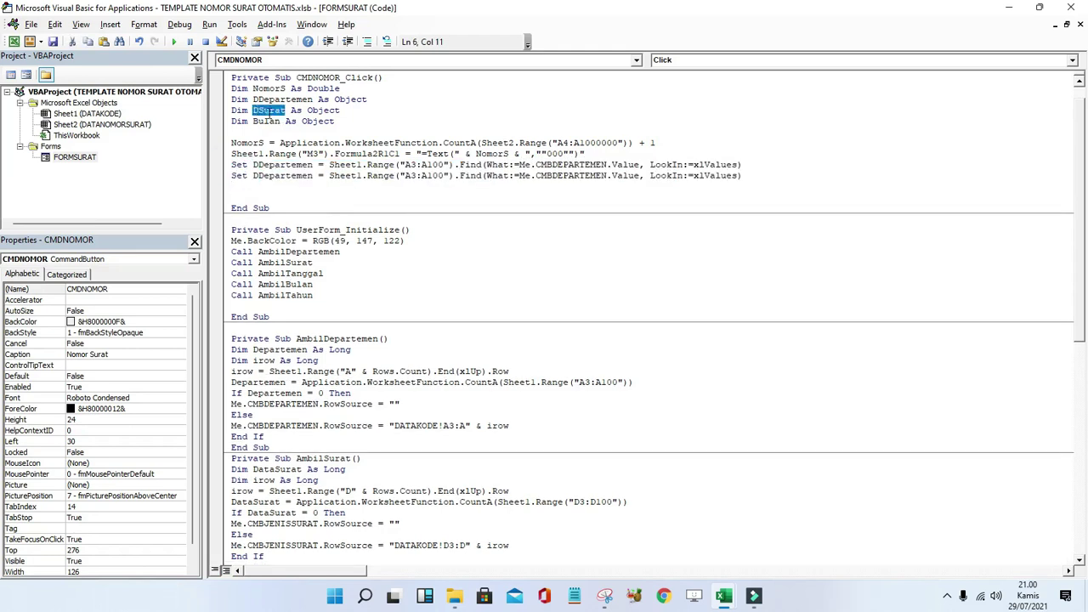
key("ctrl+c")
double_click(271, 175)
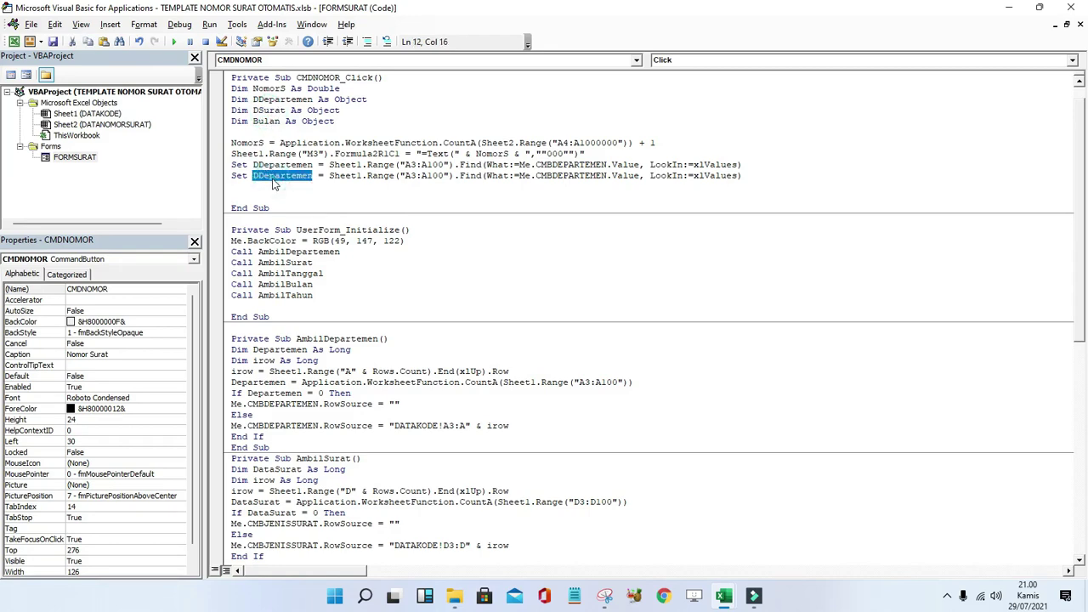
key("ctrl+v")
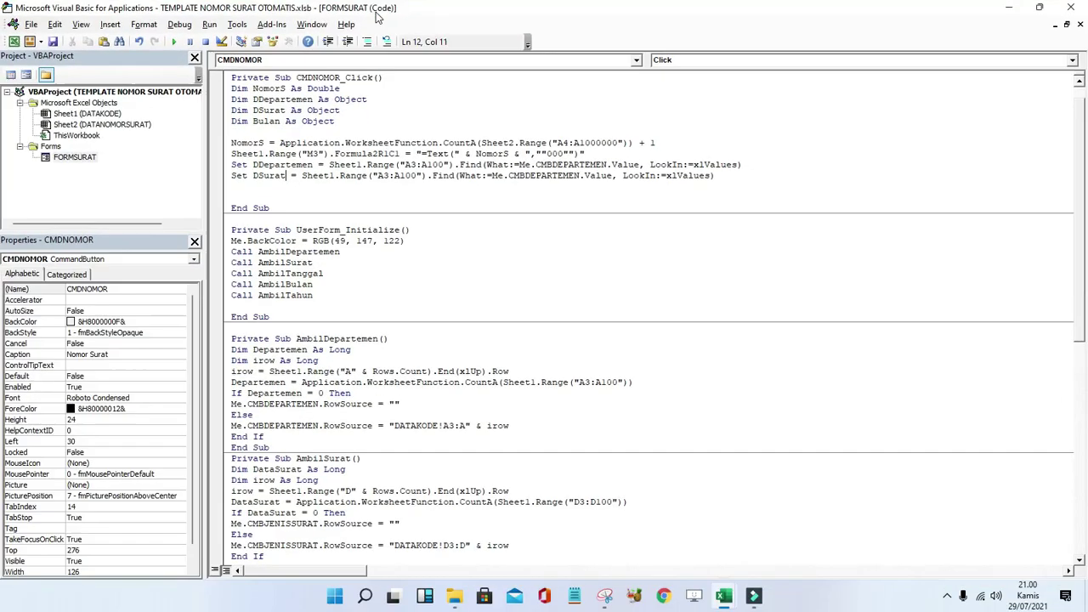
Change the DSurat lookup range from A3:A100 to D3:D100.
mouse_move(359, 8)
left_mouse_down()
mouse_move(360, 169)
mouse_move(363, 61)
left_mouse_up()
left_click(372, 222)
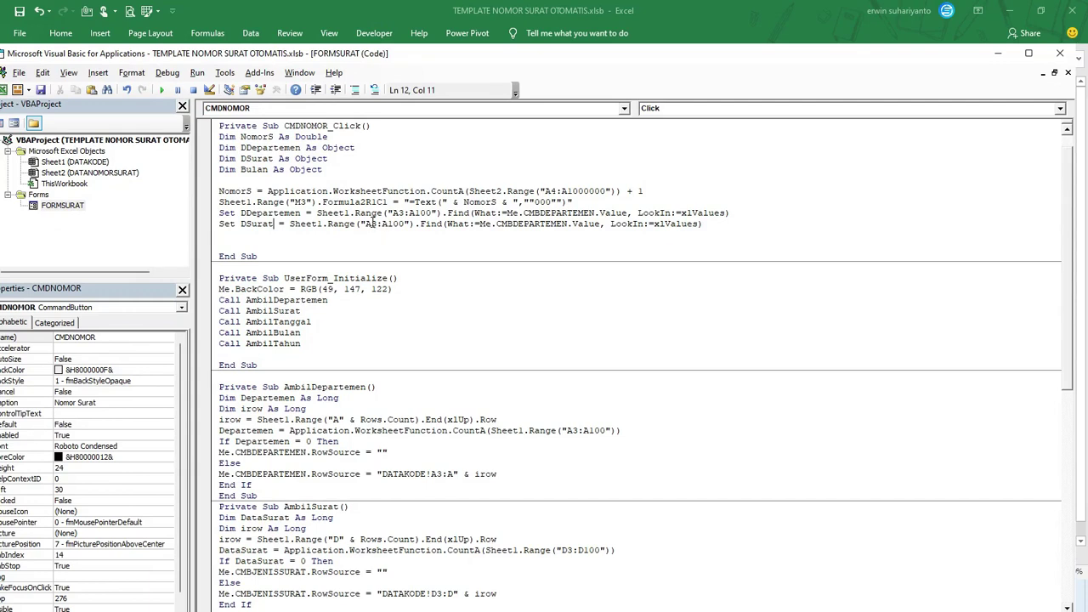
key("BackSpace")
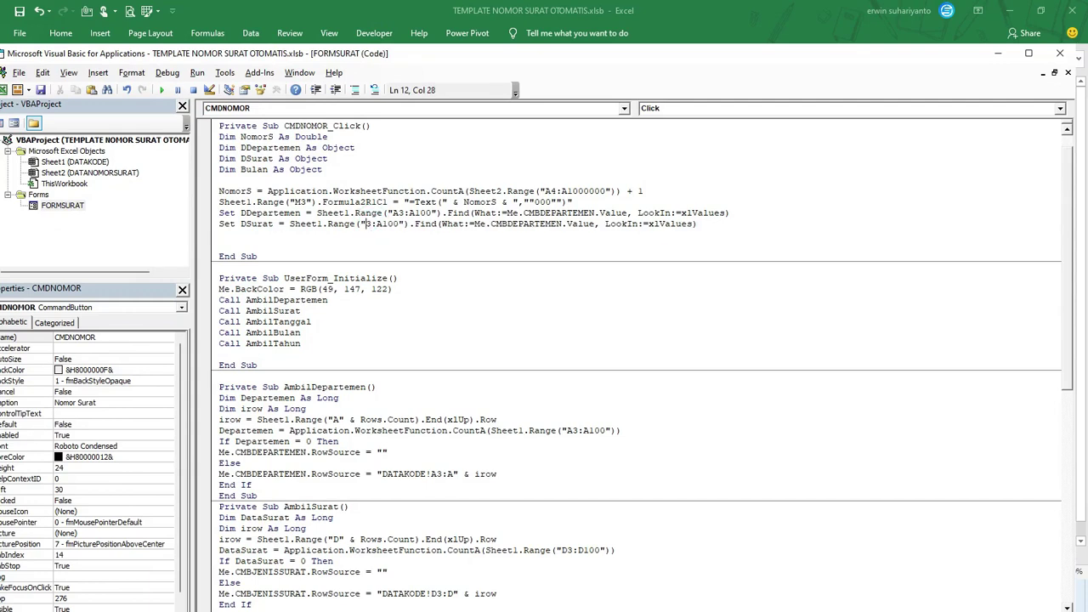
type("D")
key("Right")
key("Right")
key("BackSpace")
type("D")
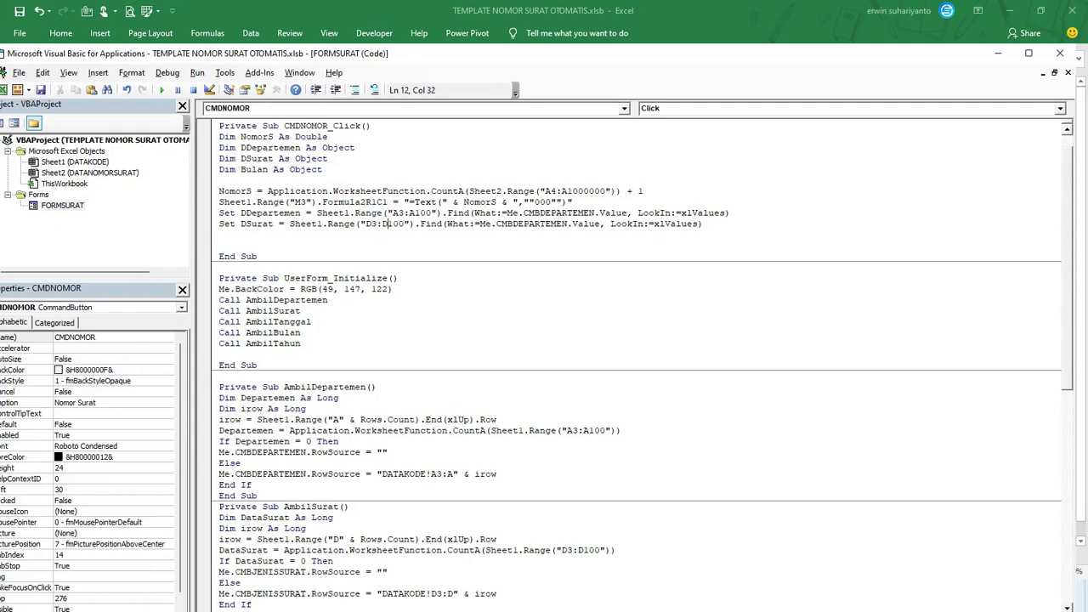
Replace CMBDEPARTEMEN with CMBJENISSURAT in the DSurat lookup.
double_click(551, 224)
key("BackSpace")
key("ctrl+space")
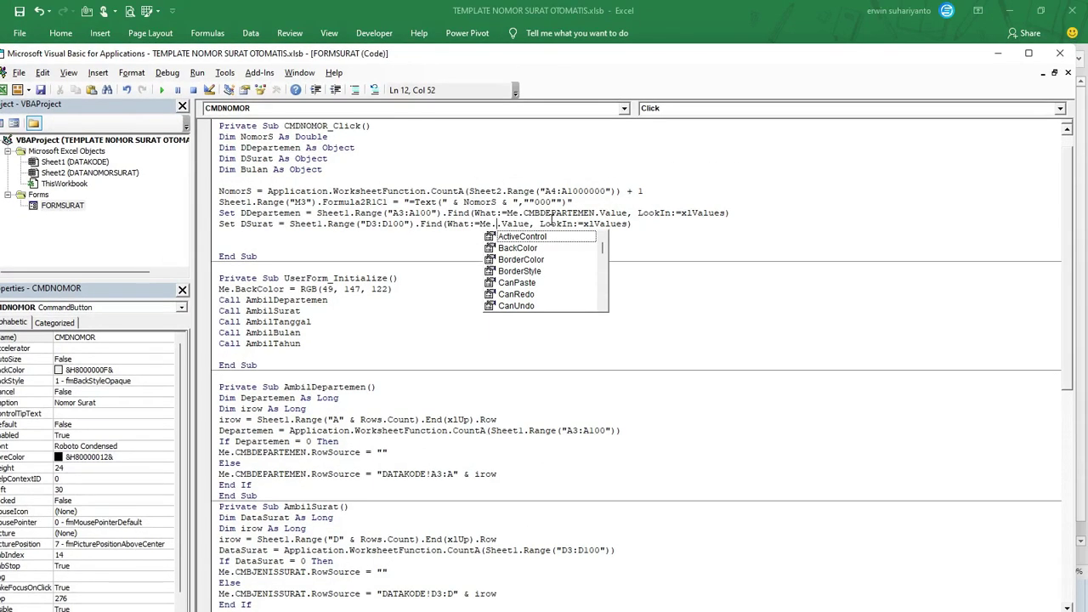
type("CMB")
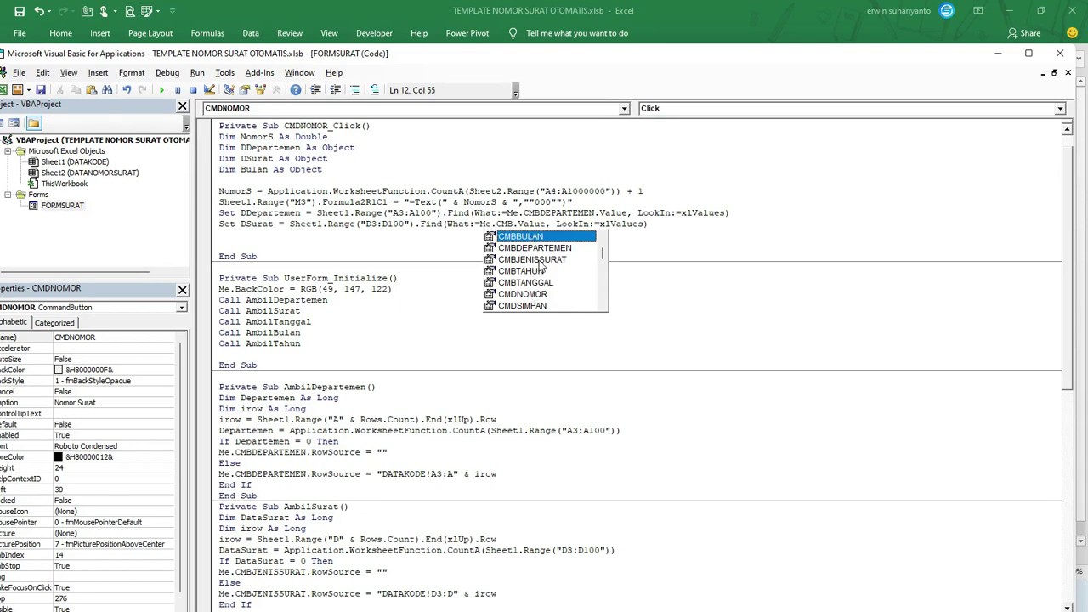
double_click(539, 260)
left_click_drag(481, 56, 482, 165)
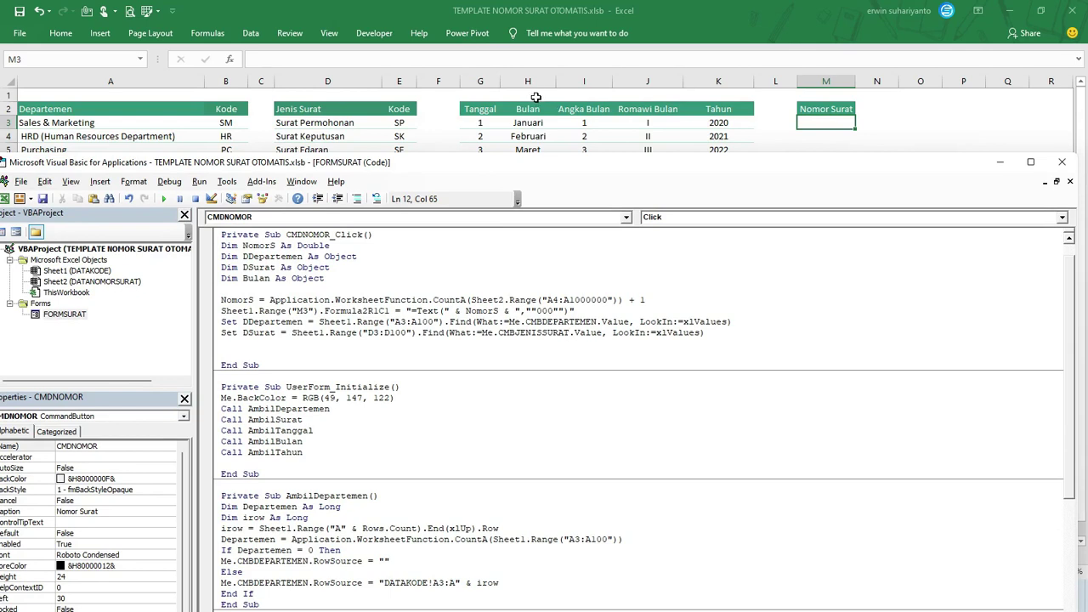
double_click(537, 169)
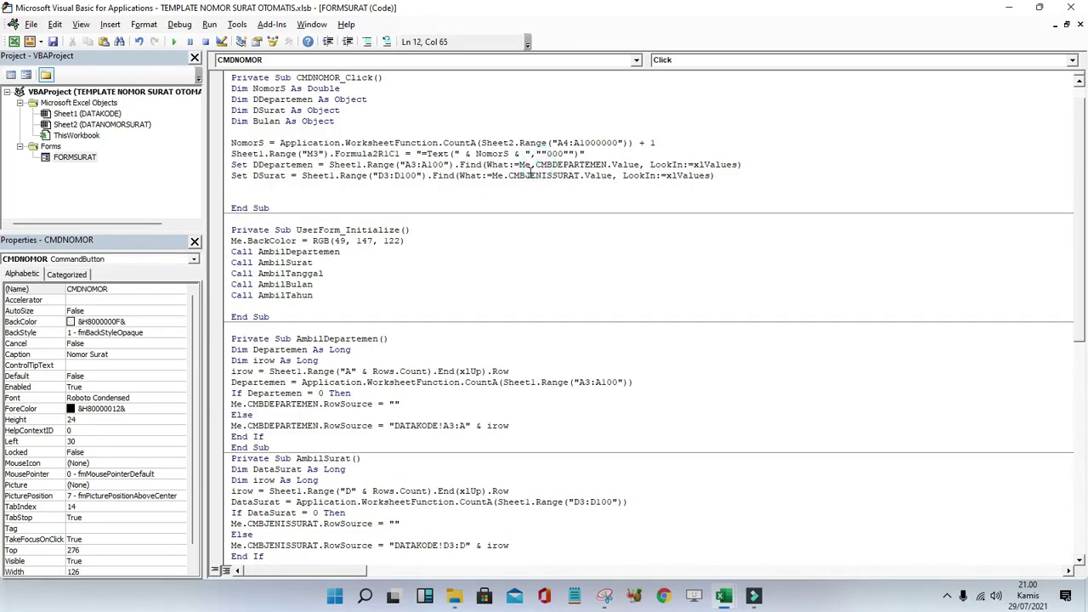
Remove stray DSurat text from line 13 and select the Set DSurat line.
left_click(274, 187)
type("DSurat")
left_click_drag(274, 187, 222, 187)
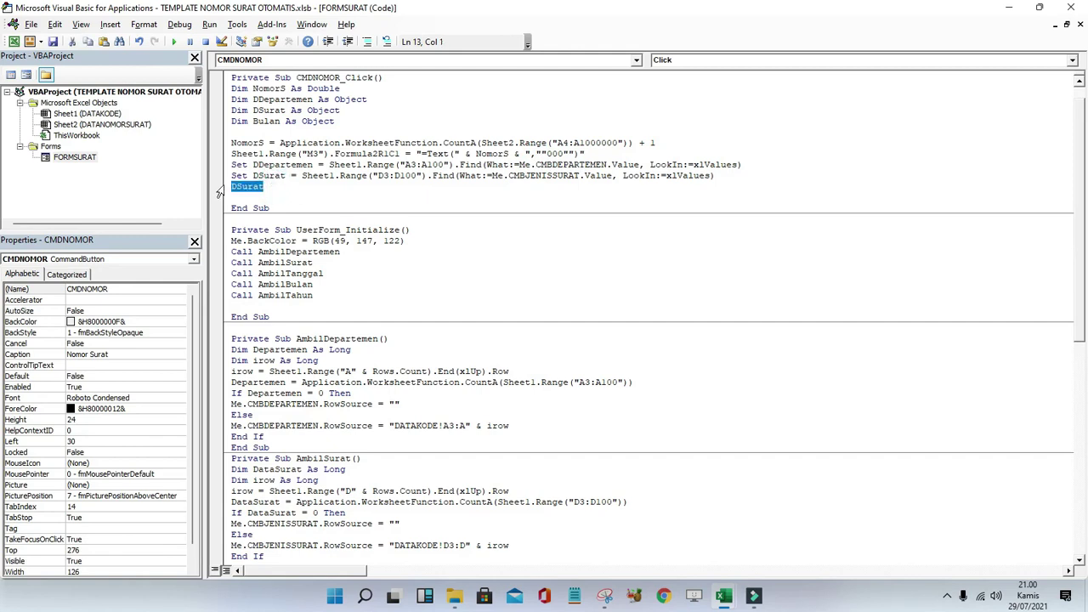
key("BackSpace")
left_click(223, 177)
Duplicate the Set DSurat line and rename the copy's variable to Bulan.
key("ctrl+c")
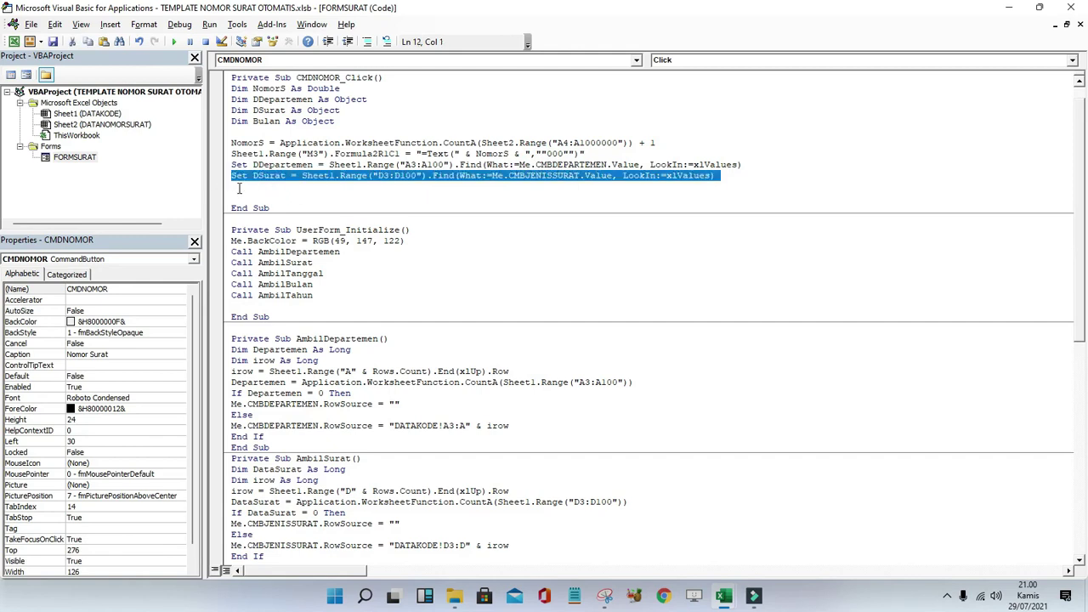
left_click(234, 187)
key("ctrl+v")
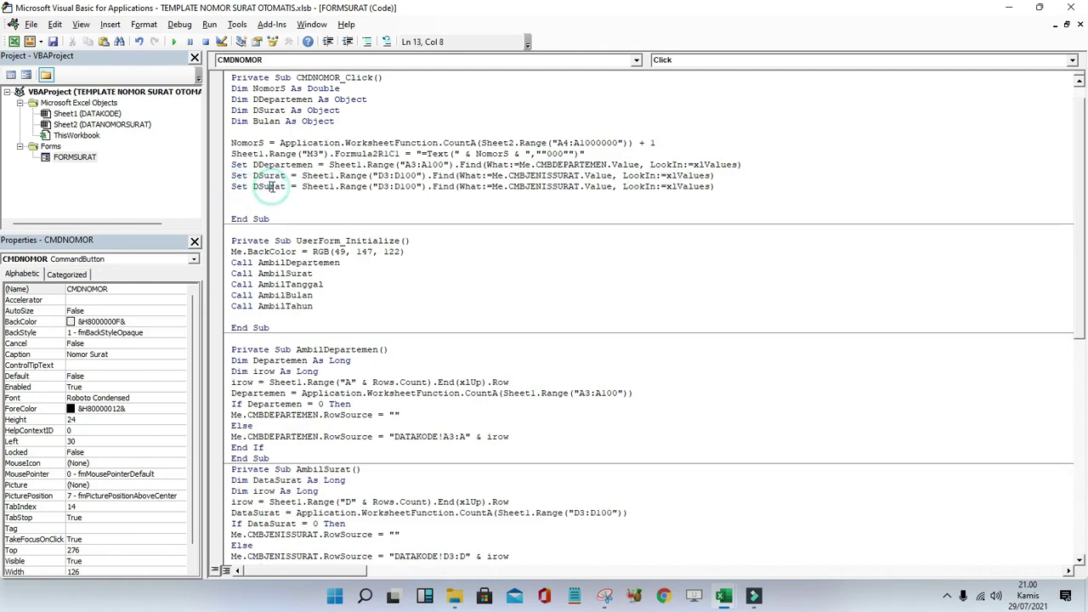
double_click(267, 122)
key("ctrl+c")
double_click(267, 187)
key("ctrl+v")
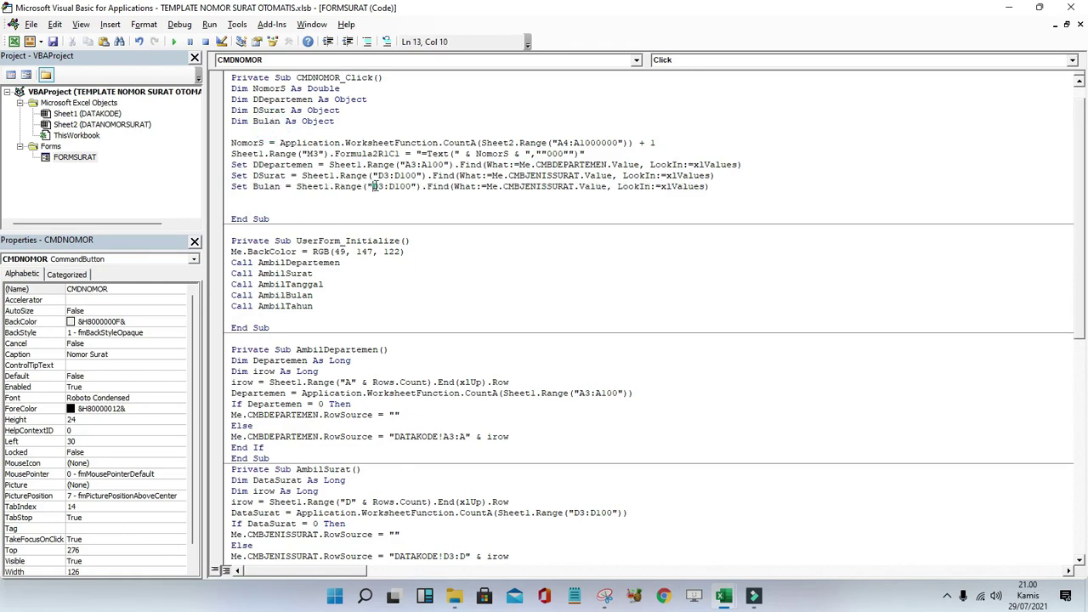
Change the Bulan lookup range from D3:D100 to H3:H100.
left_click(375, 186)
key("BackSpace")
type("H")
key("Delete")
type("H")
Make the Bulan lookup search Me.CMBBULAN.Value instead of CMBJENISSURAT.
double_click(548, 187)
key("BackSpace")
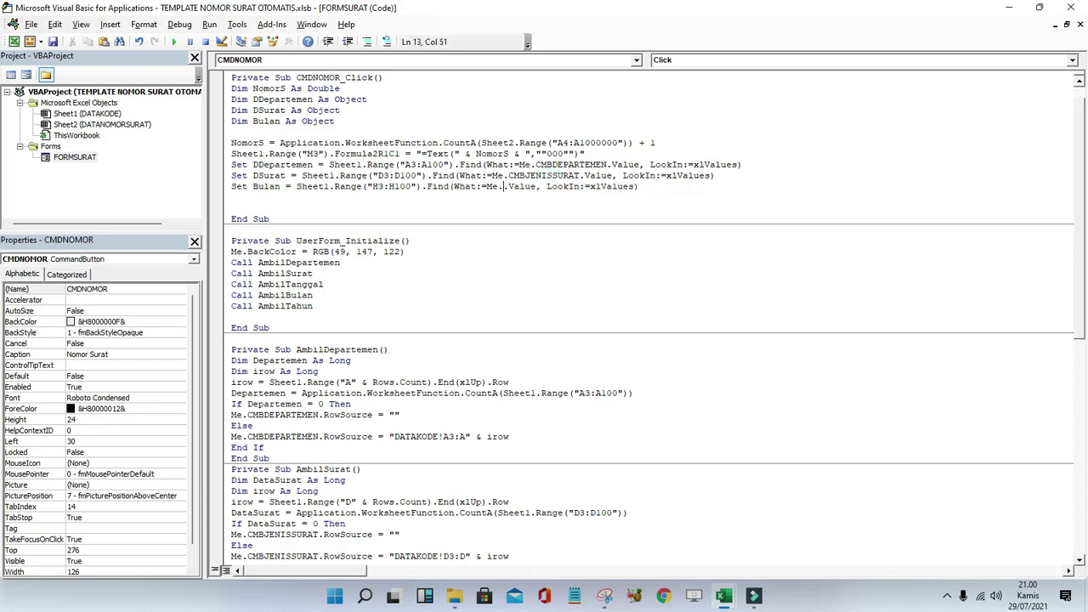
key("BackSpace")
key("BackSpace")
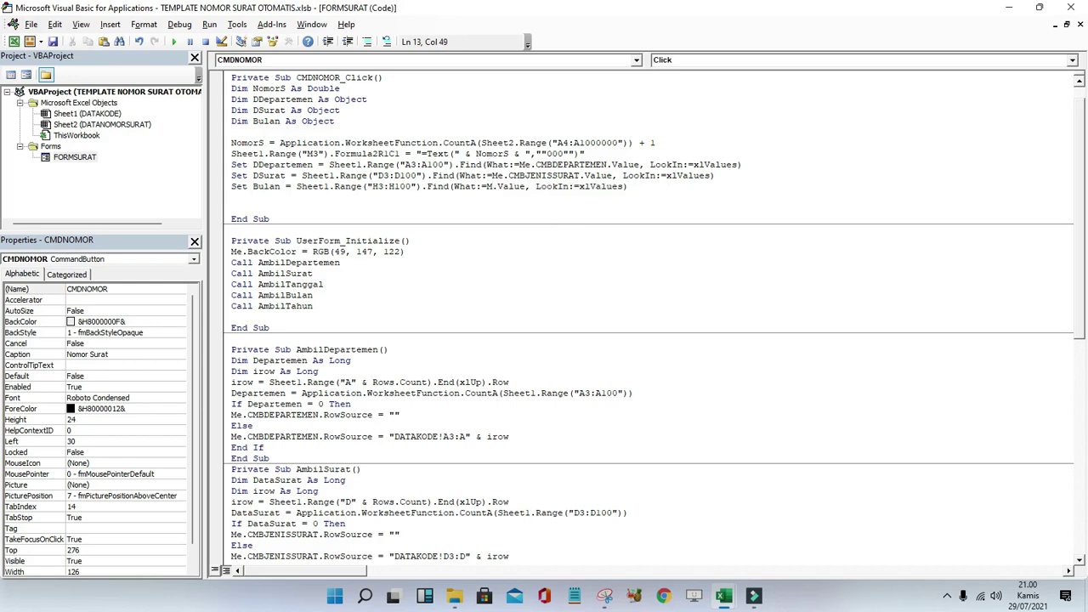
type("E.")
type("CMBBULAN")
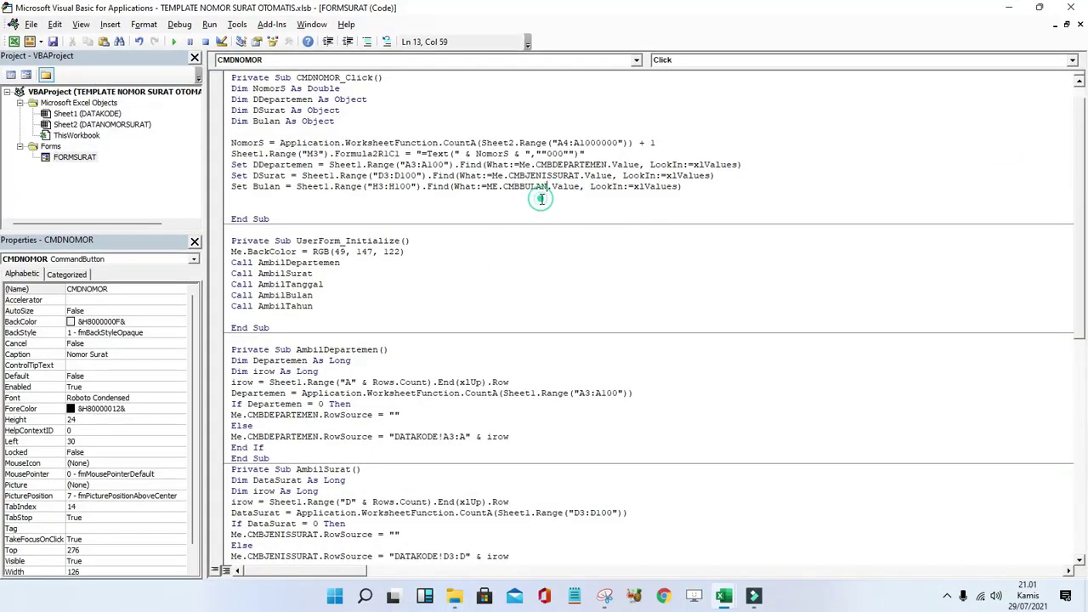
double_click(542, 201)
left_click(382, 206)
left_click(267, 204)
Begin Me.TXTNOMORSURAT.Value = Sheet1.Range("M3") on a new line, checking M3 in Excel.
key("Return")
type("m")
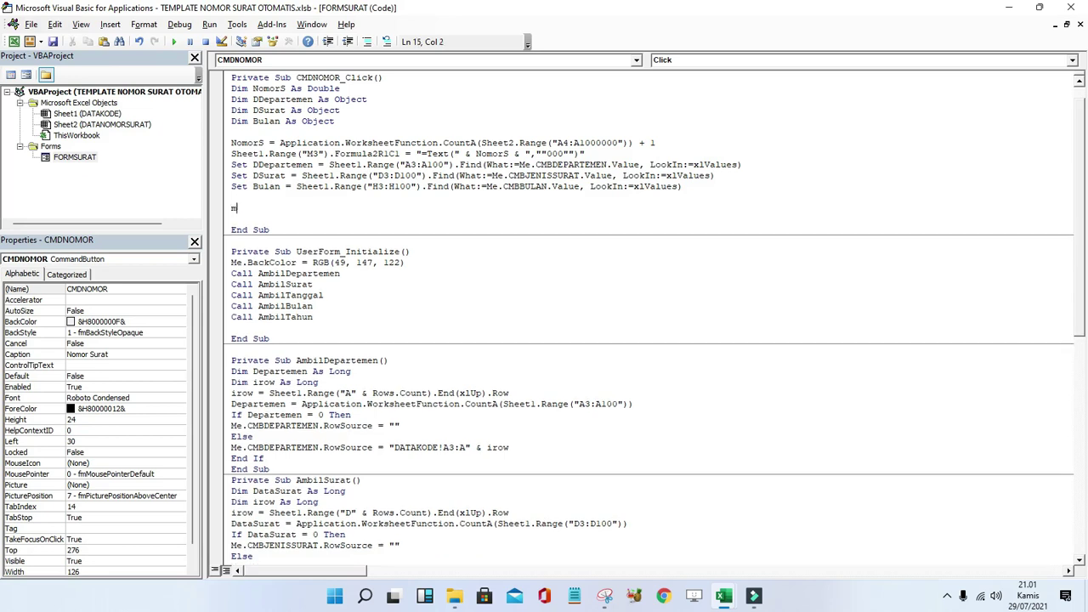
type("e.")
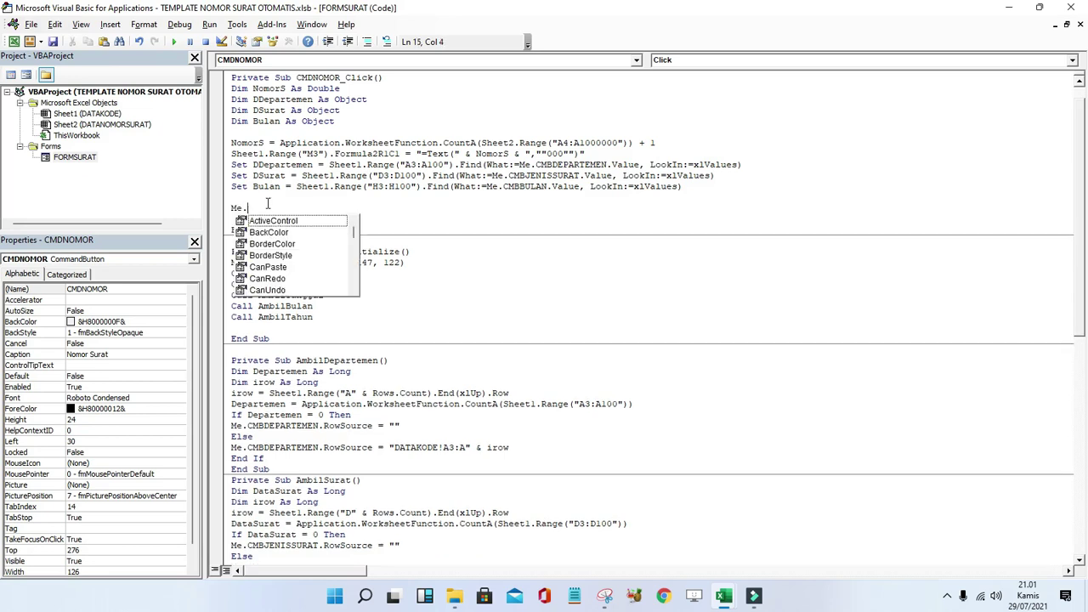
type("txtnom")
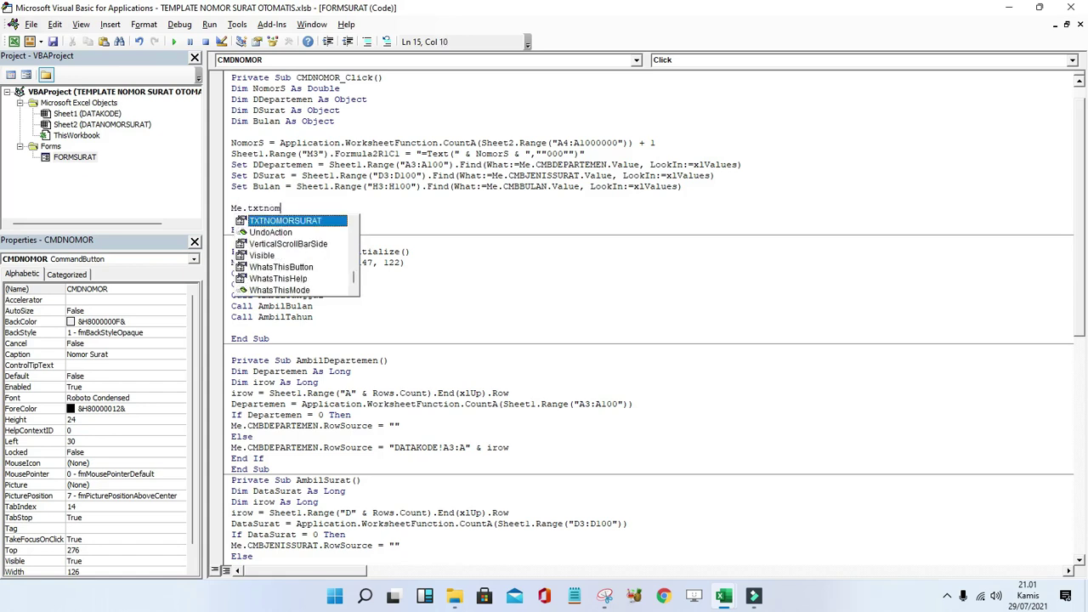
type("or")
type(".value")
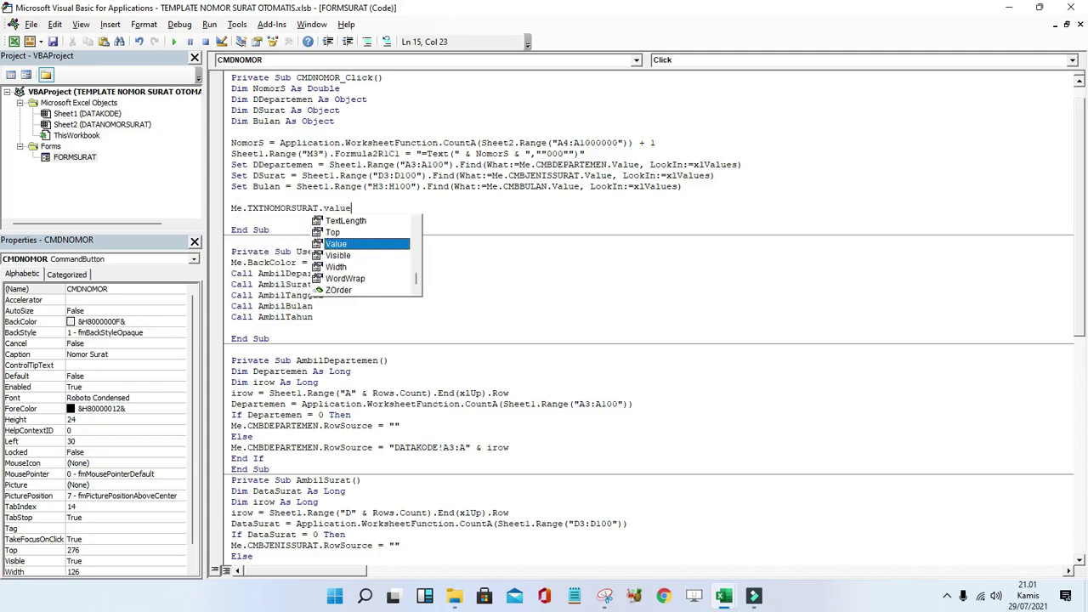
type(" = ")
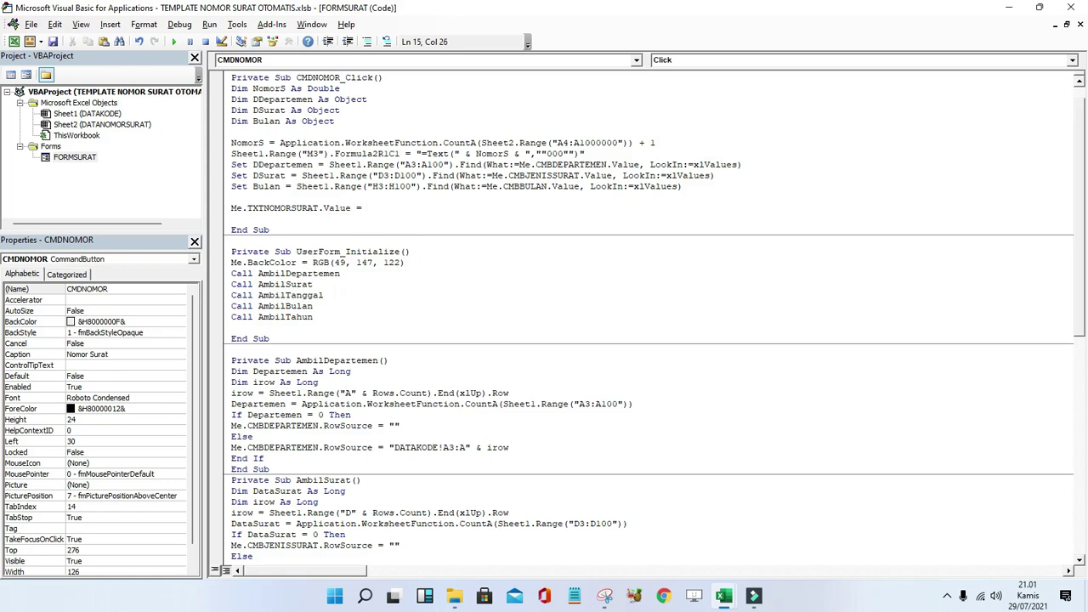
type("Sheet")
type(".R")
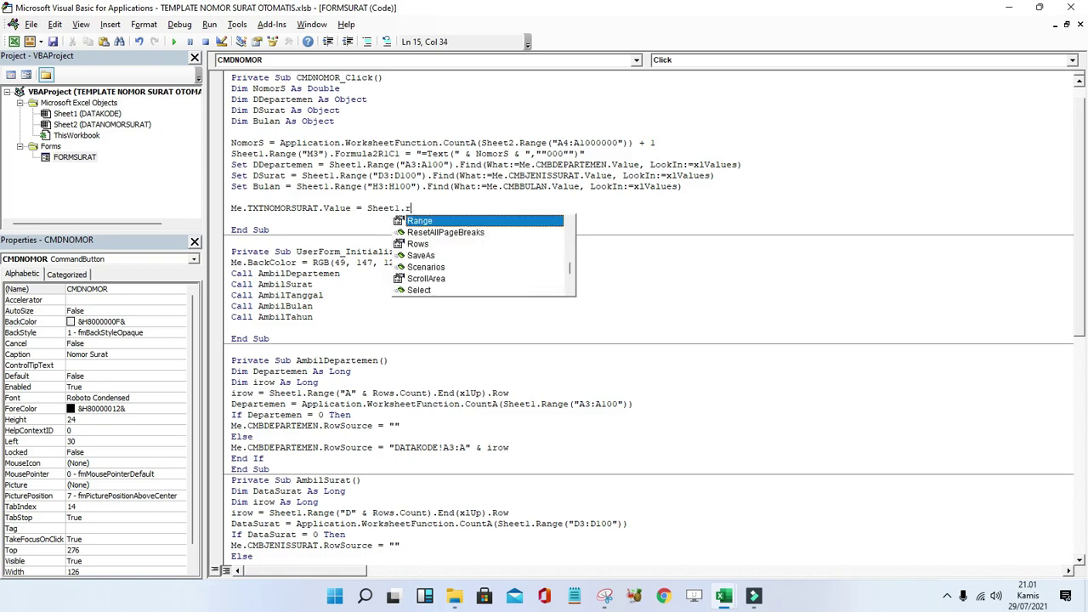
type("ange(\"")
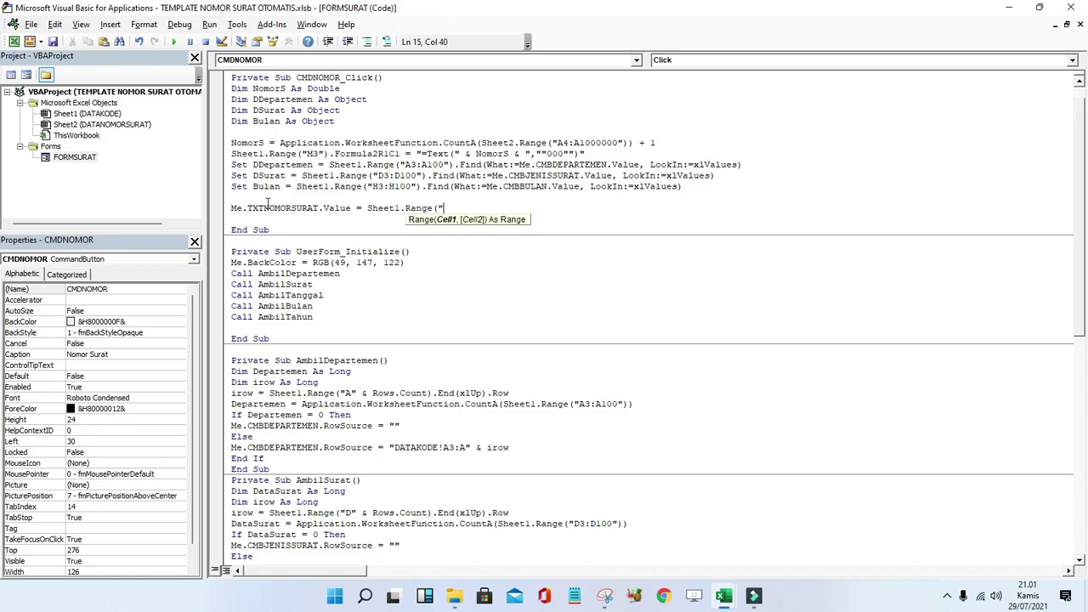
type("M3")
type("\")")
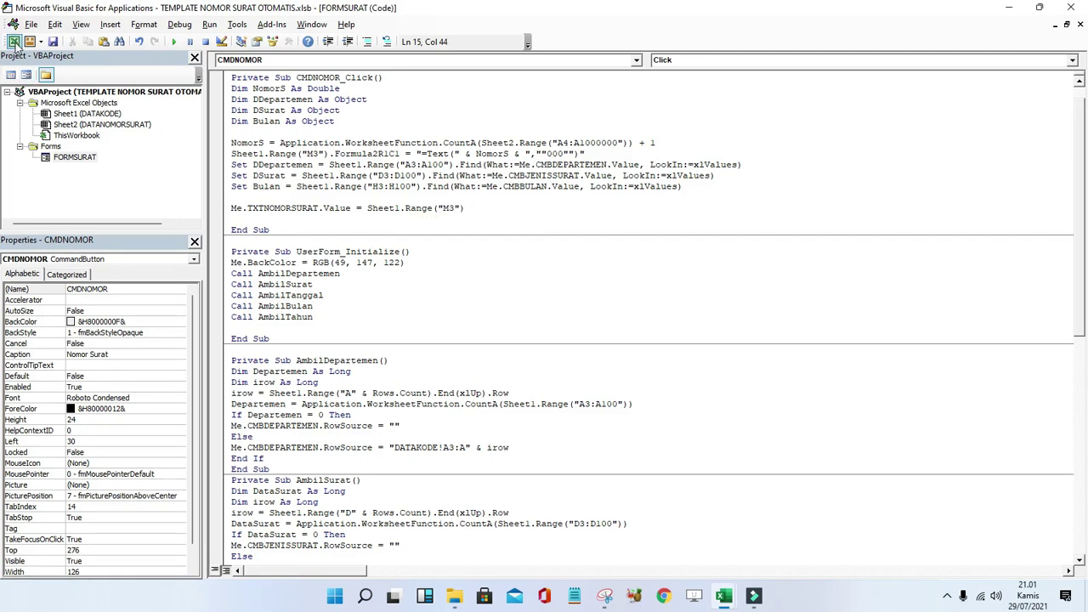
left_click(13, 41)
left_click(840, 120)
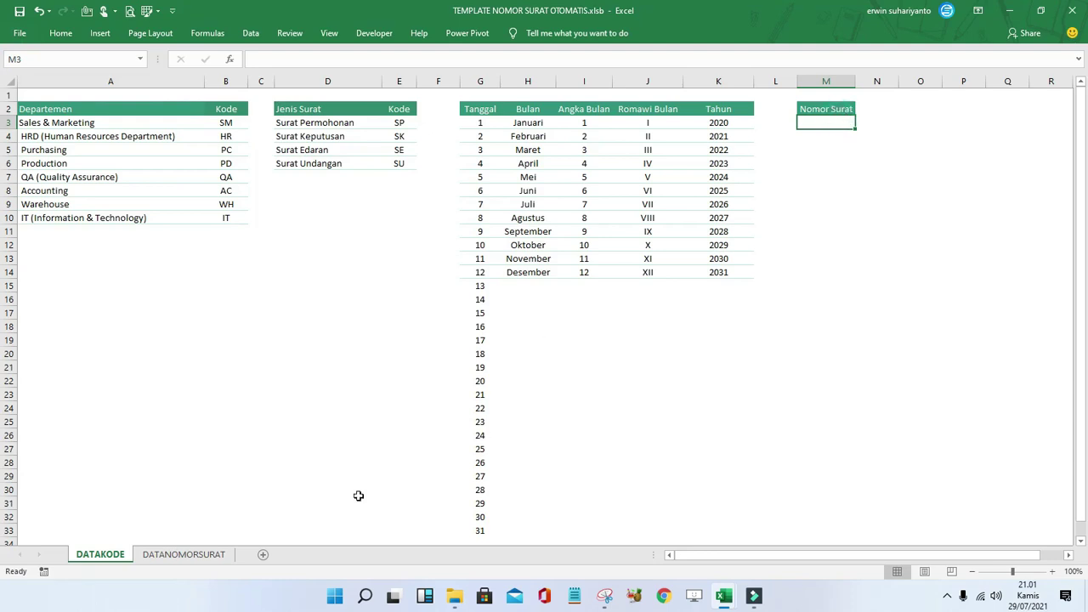
mouse_move(723, 595)
left_click(770, 530)
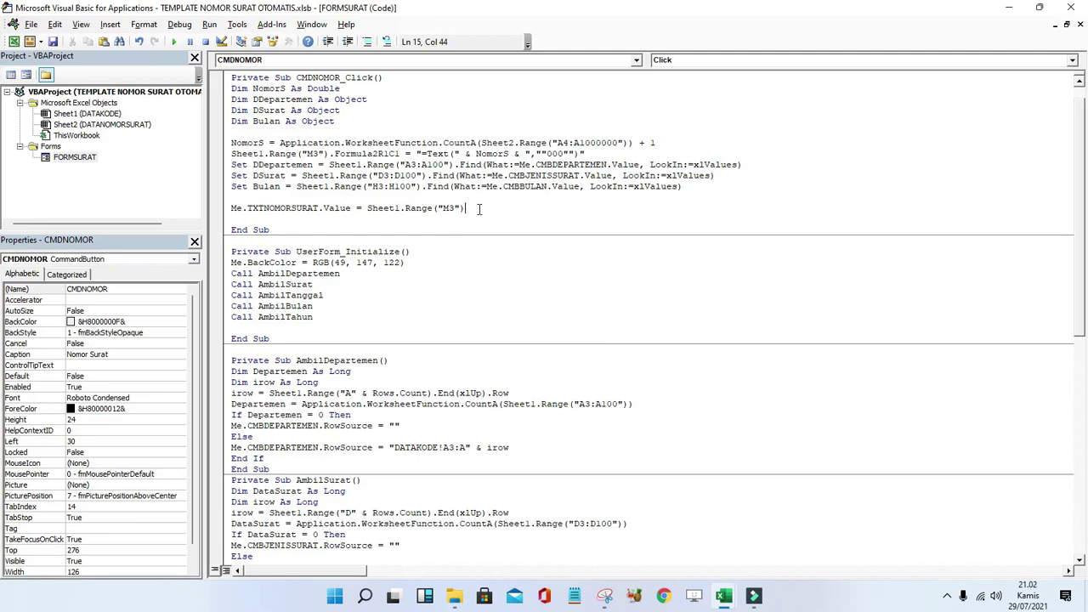
Append .Value & "/" & _ and continue the statement on the next line.
type(".value")
type(" & \"")
type("/")
type("\" ")
type("&")
type(" _")
key("Return")
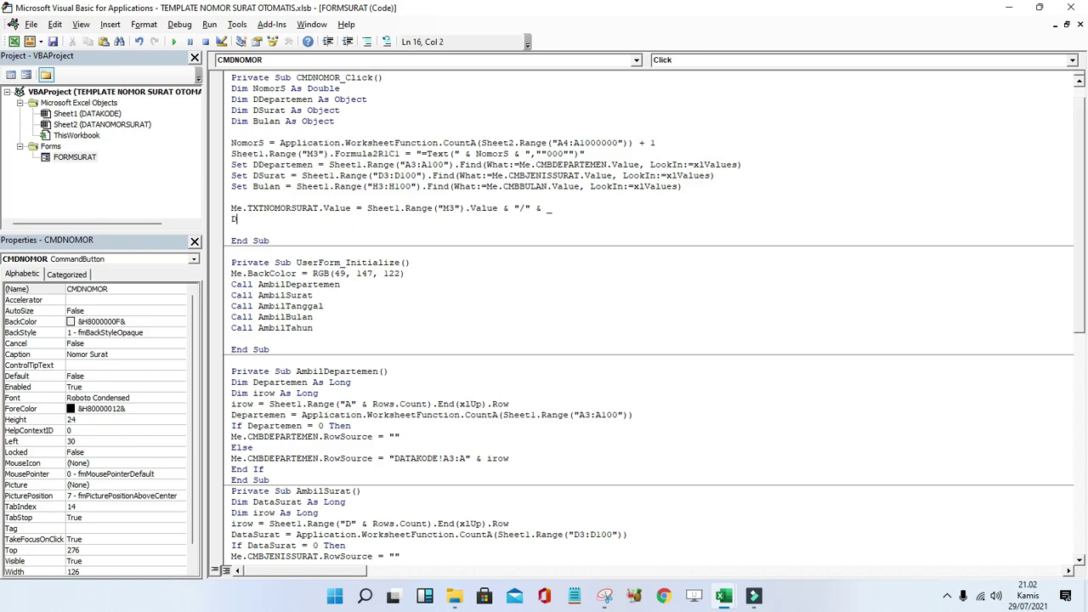
type("DDe")
key("BackSpace")
key("BackSpace")
key("BackSpace")
Add DDepartemen.offset(0,1).value & "-" to the continuation line of the letter-number expression.
left_click(300, 166)
left_click(542, 346)
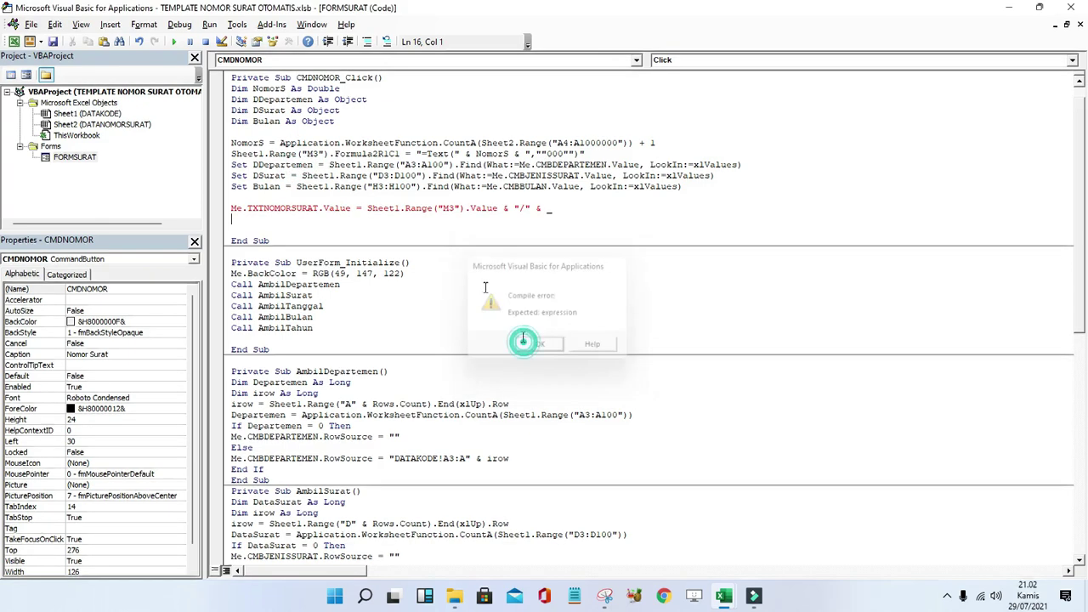
double_click(283, 165)
key("ctrl+c")
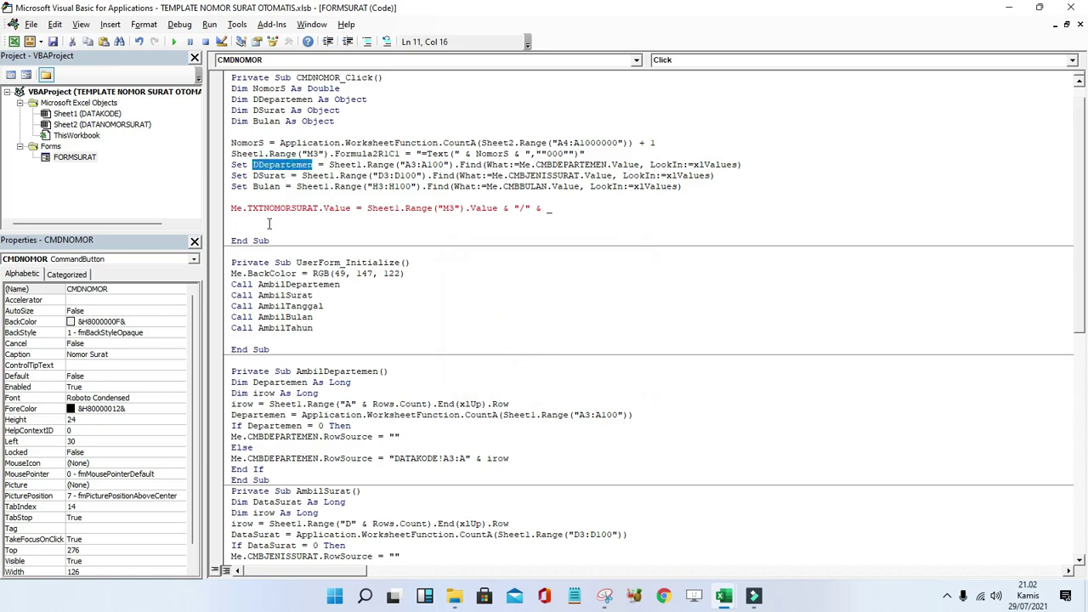
left_click(251, 219)
key("ctrl+v")
type(".")
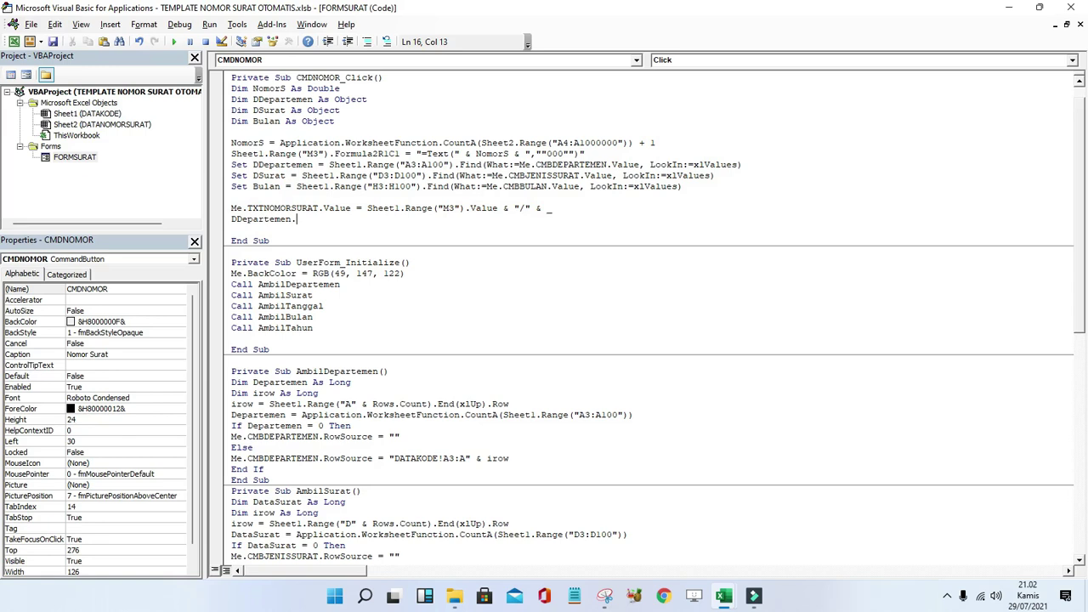
type("offset(")
type("0,")
type("1)")
type(".value")
type(" &")
type("\"-")
type("\"")
With the editor maximized, end the department line with ' & _' and start a new line.
left_click_drag(333, 219, 349, 219)
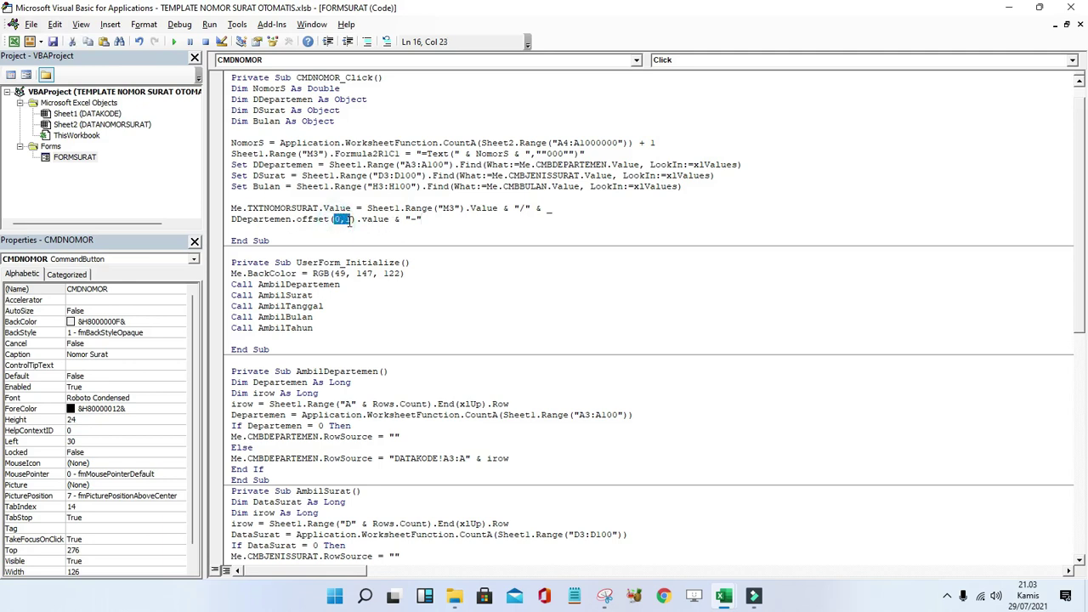
double_click(192, 12)
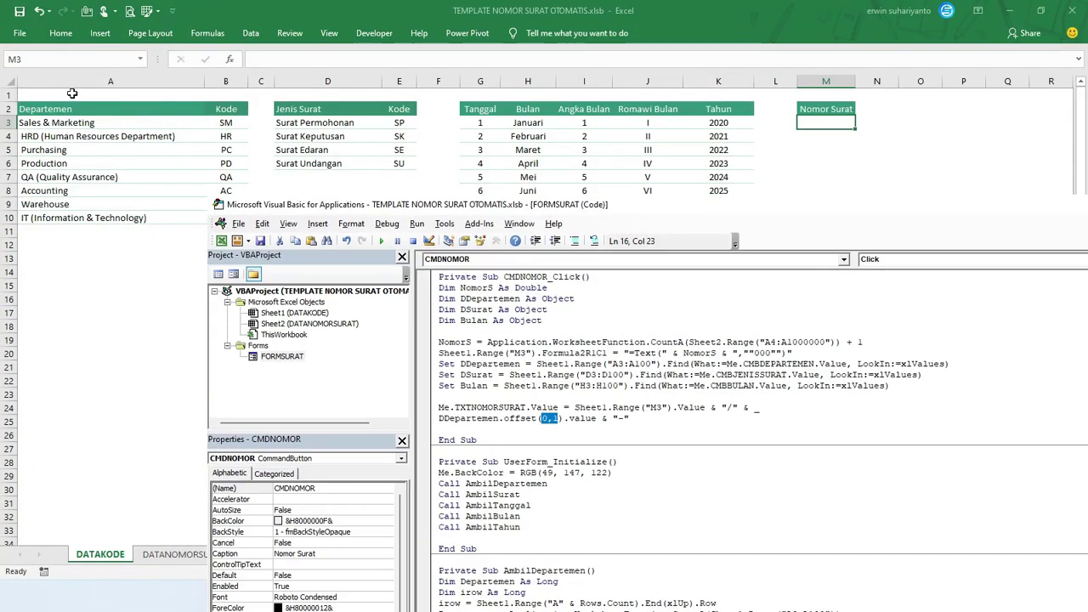
double_click(387, 204)
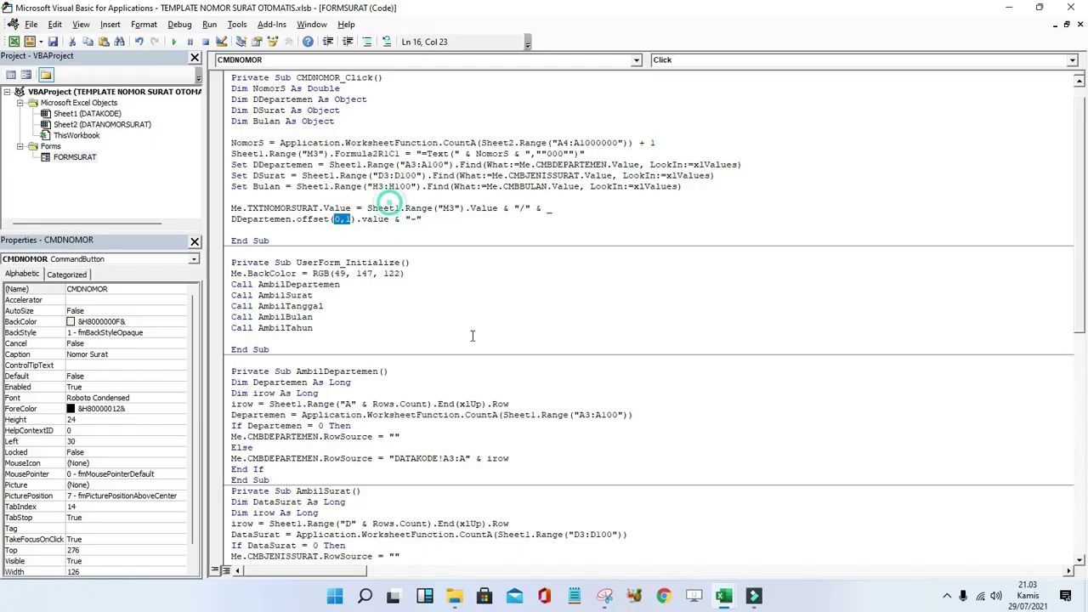
left_click(449, 223)
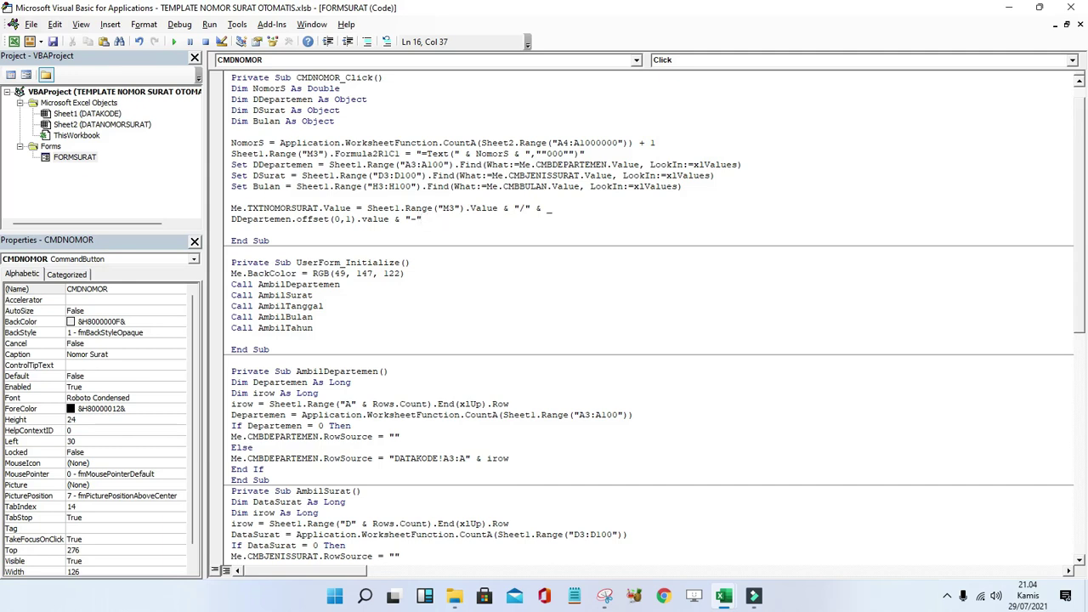
type("& ")
type("_")
key("Return")
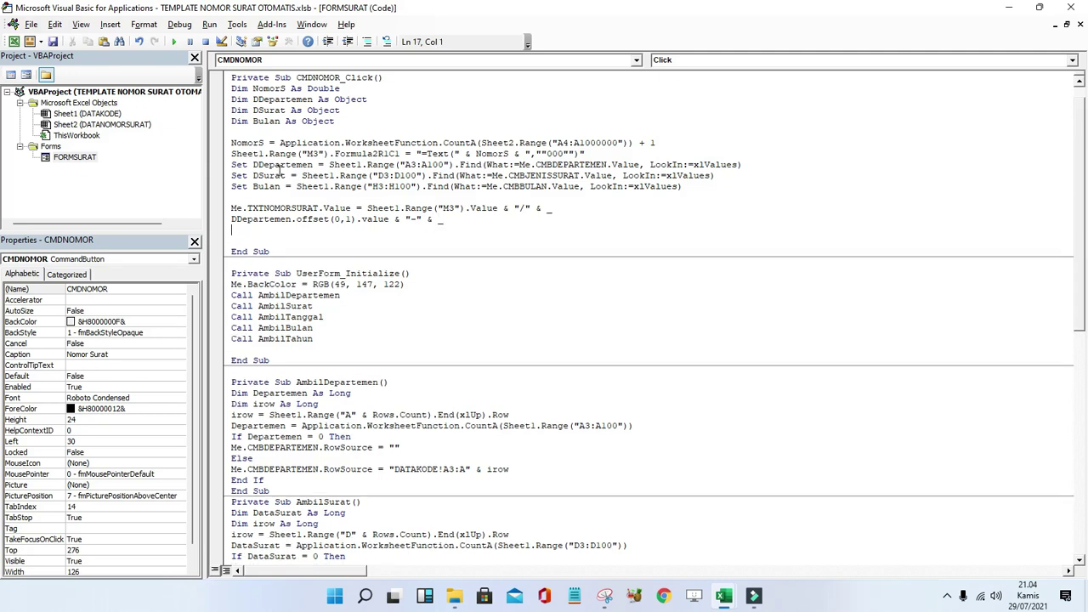
Add the line DSurat.offset(0,1).value & "/" _ and start another continuation line.
left_click(273, 174)
left_click(542, 346)
double_click(271, 176)
key("ctrl+c")
left_click(264, 231)
key("ctrl+v")
type(".offset")
type("(")
type("0")
type(",1).")
type("value")
type("& ")
type("\"/")
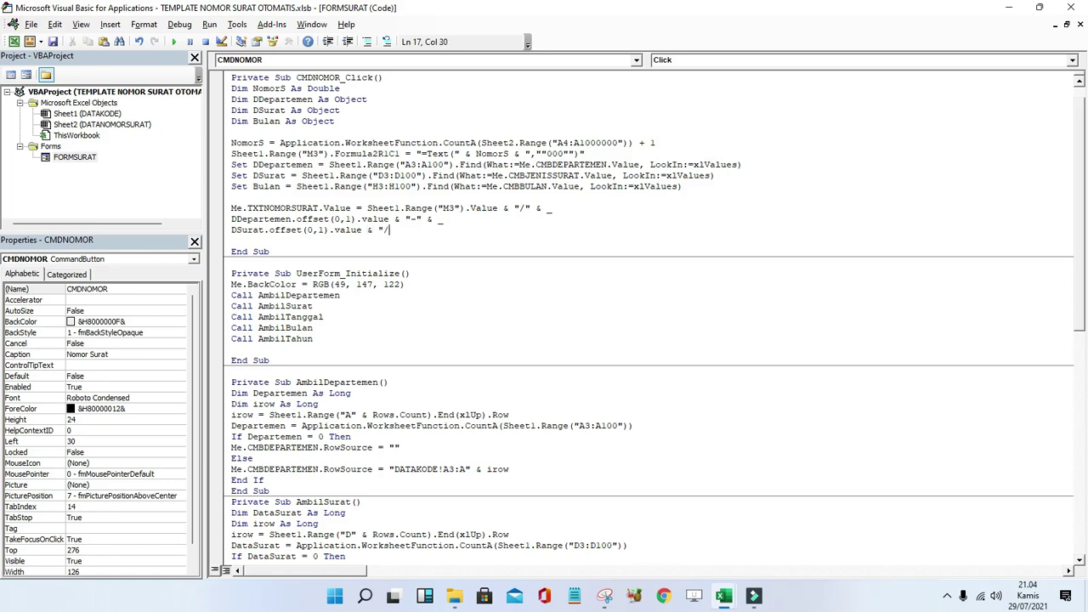
type("\"")
left_click(416, 219)
left_click(414, 231)
type("_")
key("Return")
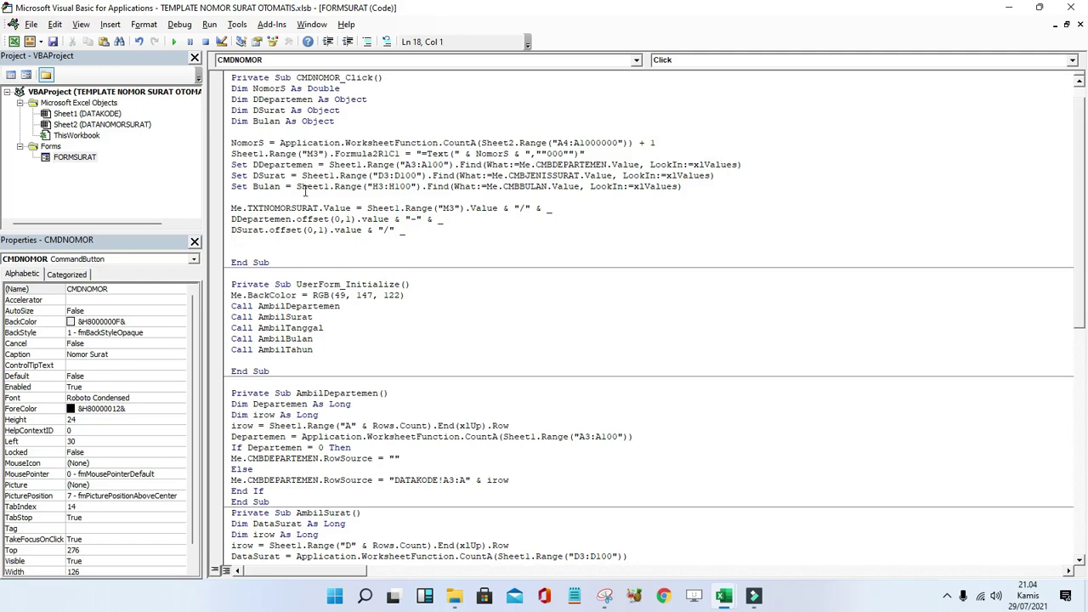
Finish the expression with Bulan.offset(0,1).value & "/" & Me.CMBTAHUN.Value.
left_click(264, 188)
double_click(263, 186)
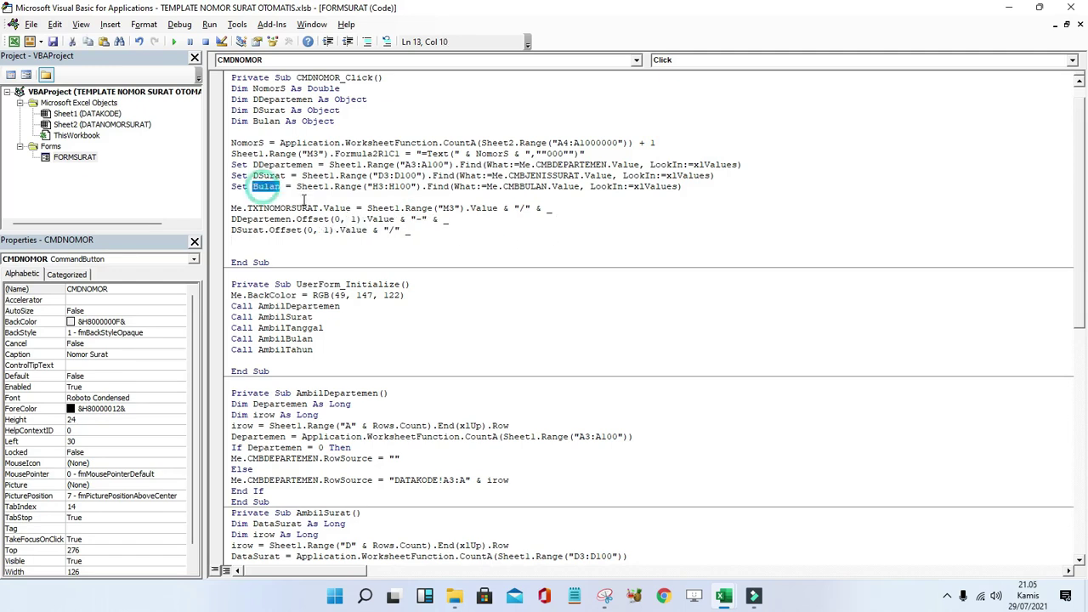
left_click(252, 248)
left_click(245, 242)
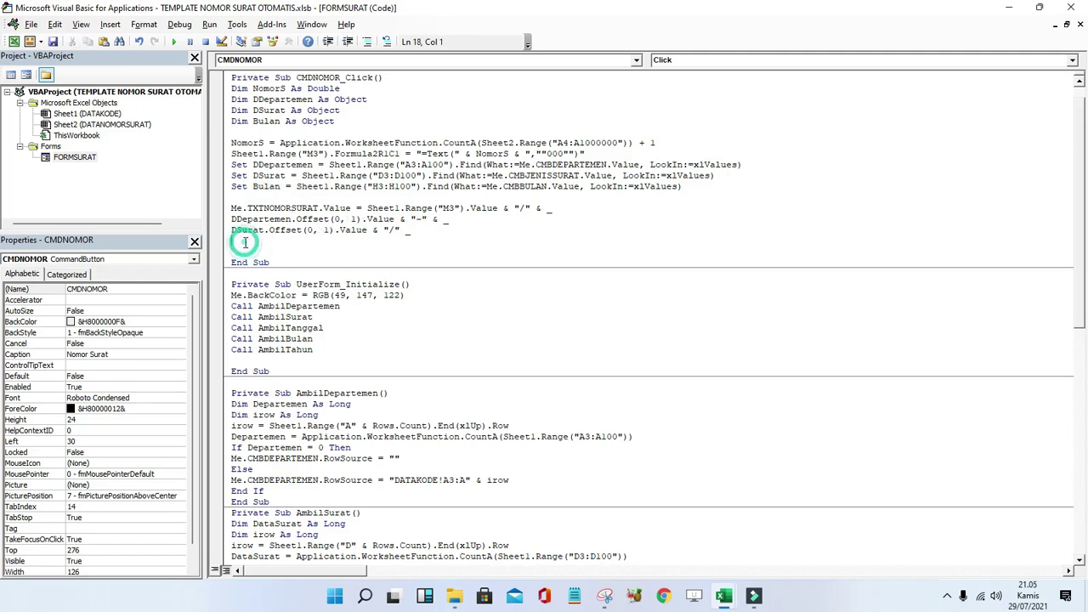
key("ctrl+v")
type(".offset")
left_click(404, 231)
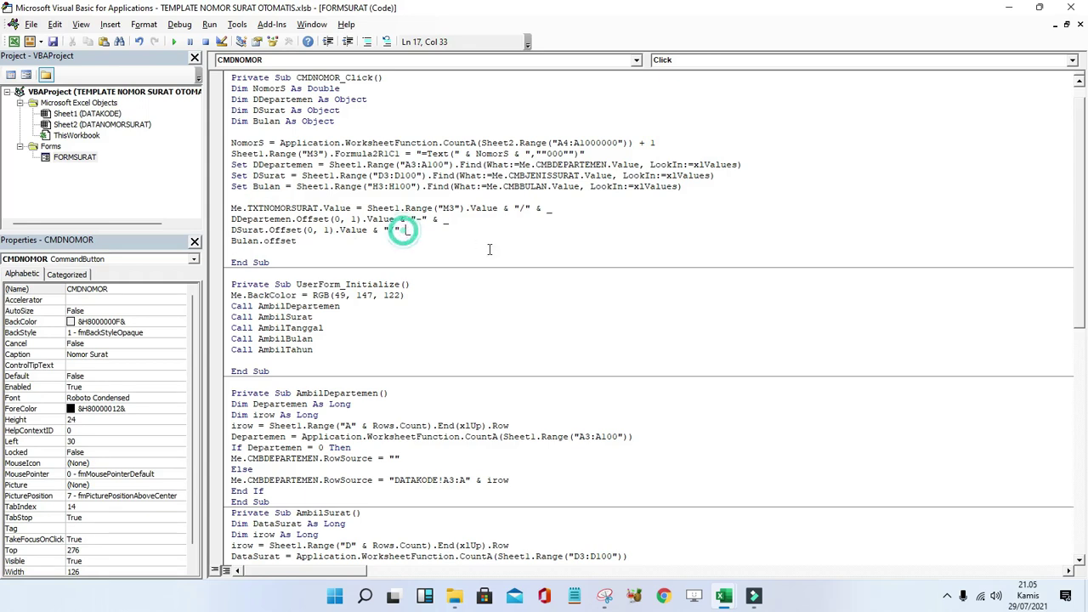
type("& _")
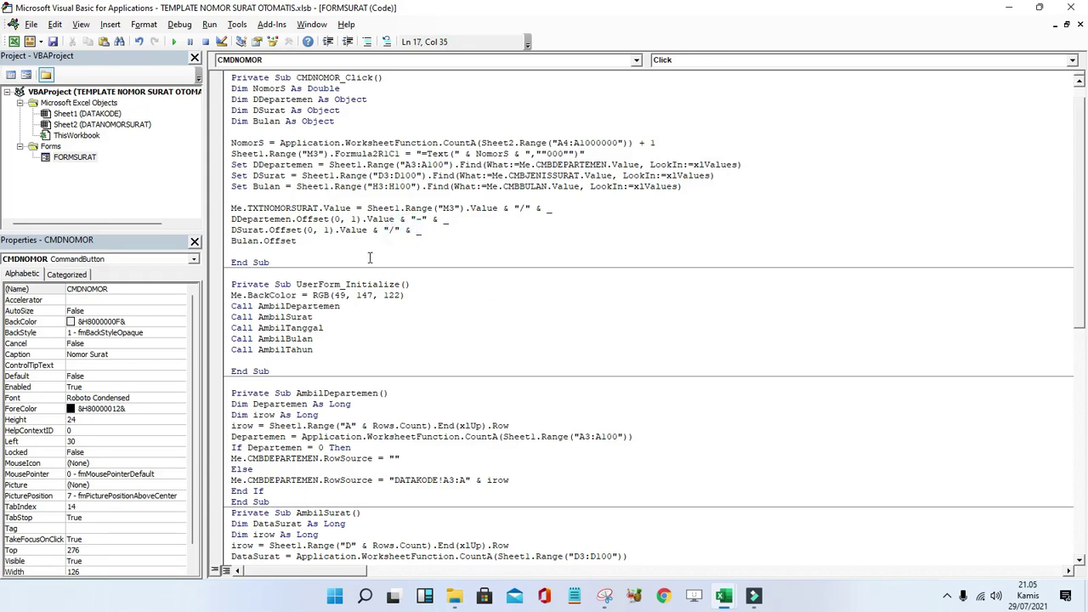
left_click(313, 242)
type("(0")
type(",1)")
type(".value")
type(" &")
type("\"")
type("/\" ")
type("& me.")
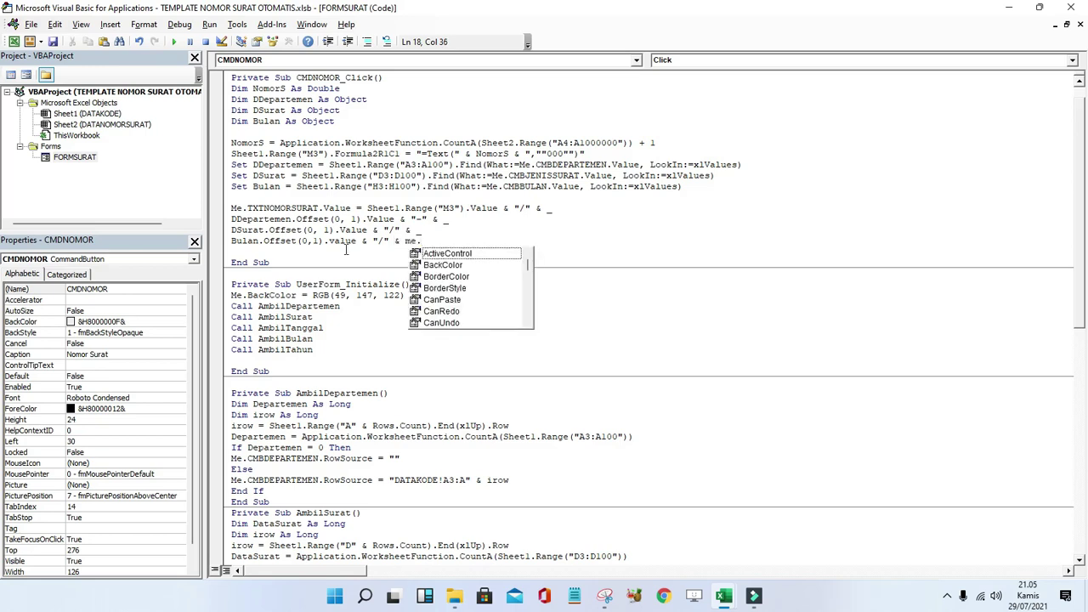
type("cmbta")
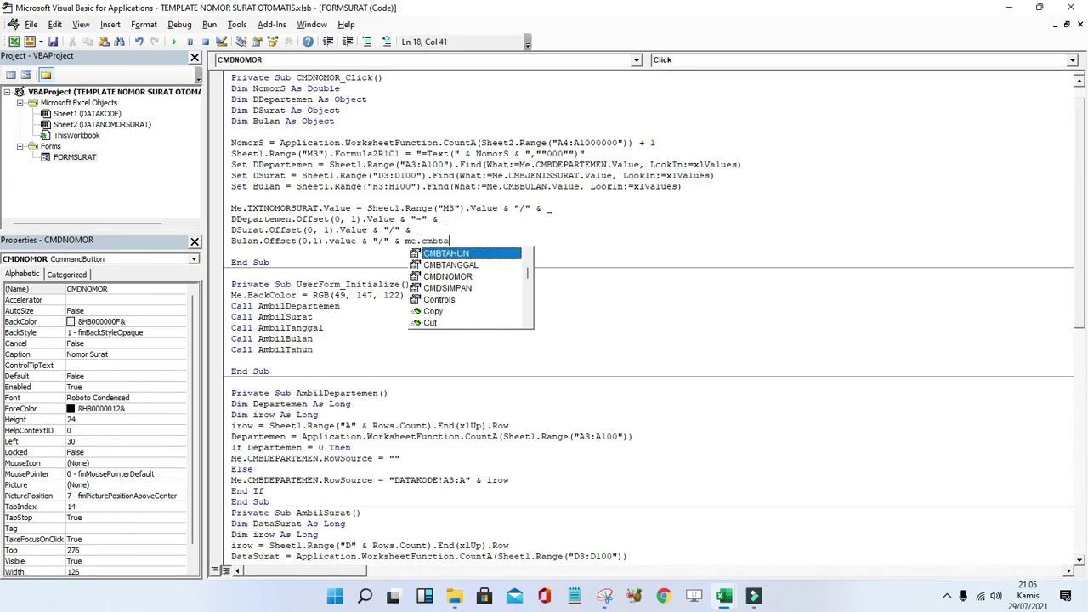
type(".valu")
key("Tab")
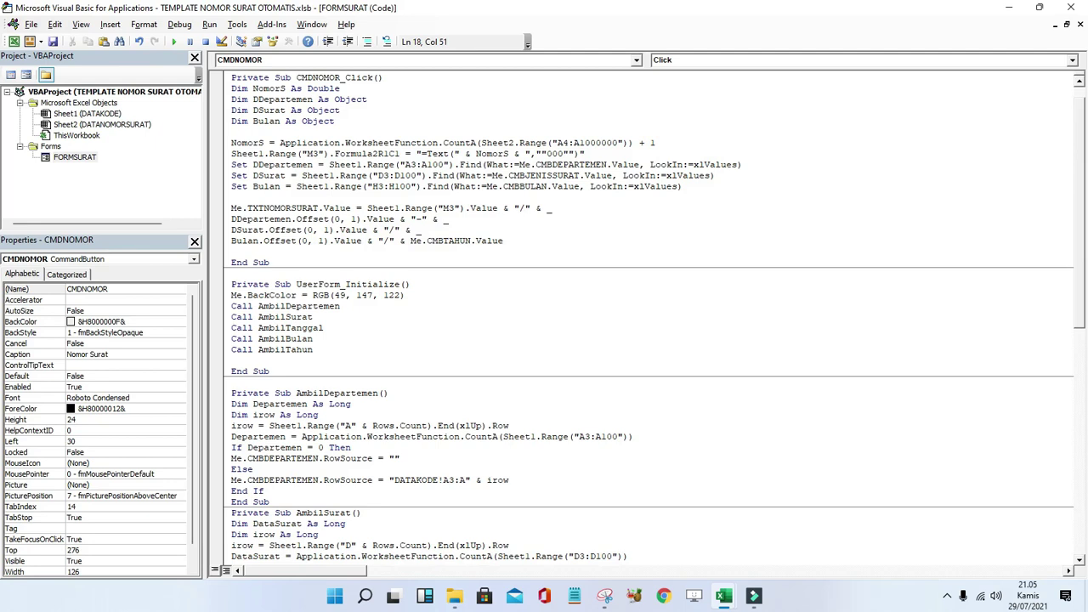
scroll(347, 278, "up", 1)
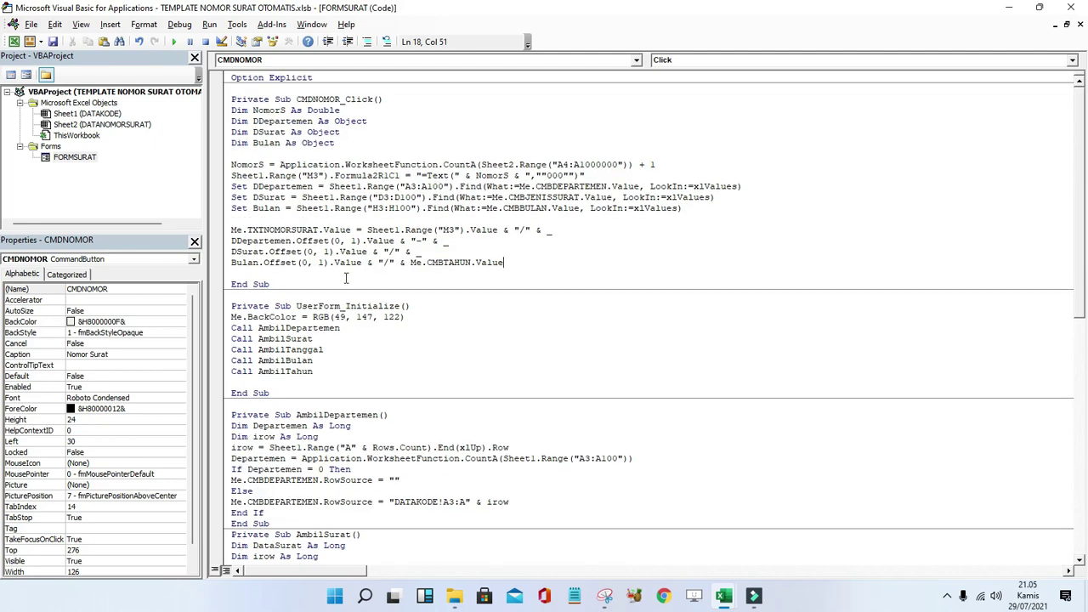
Run the form, choose Purchasing, Surat Edaran, day 2, Februari, 2021, and click Nomor Surat.
left_click(176, 44)
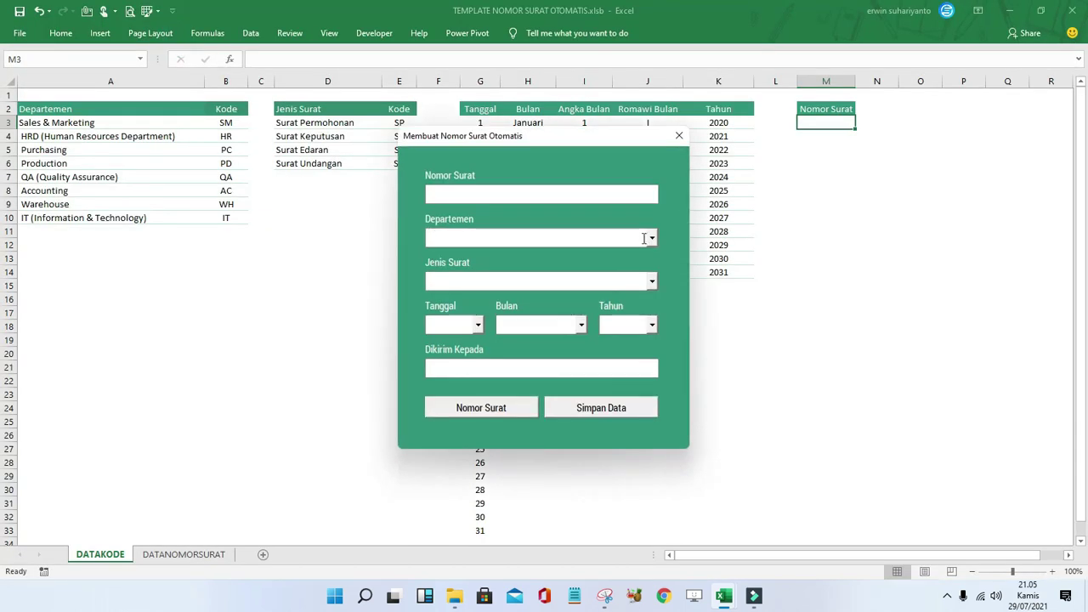
left_click(651, 239)
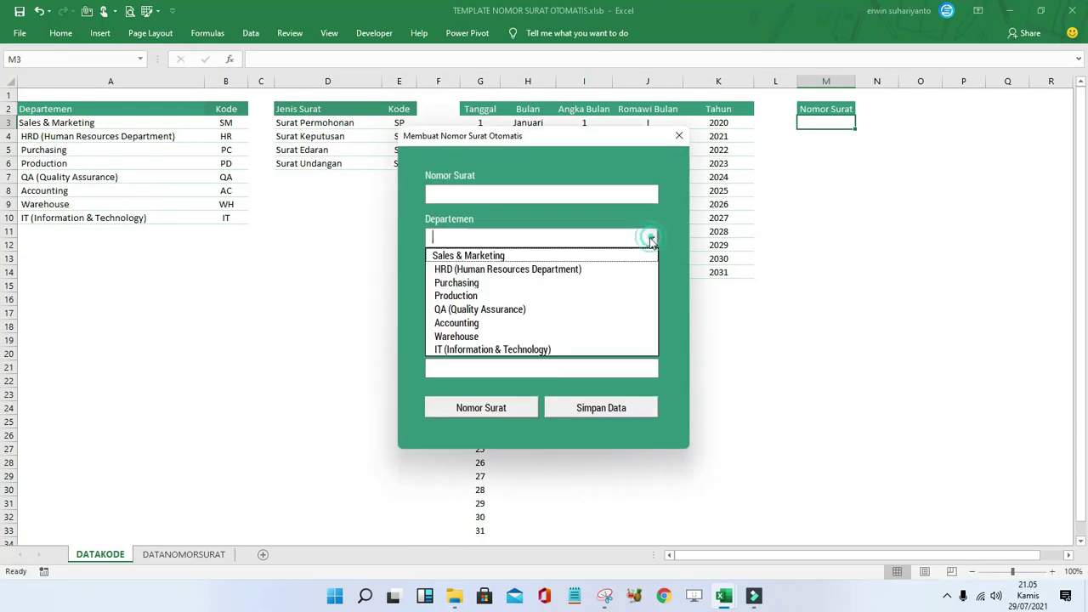
left_click(498, 284)
left_click(651, 281)
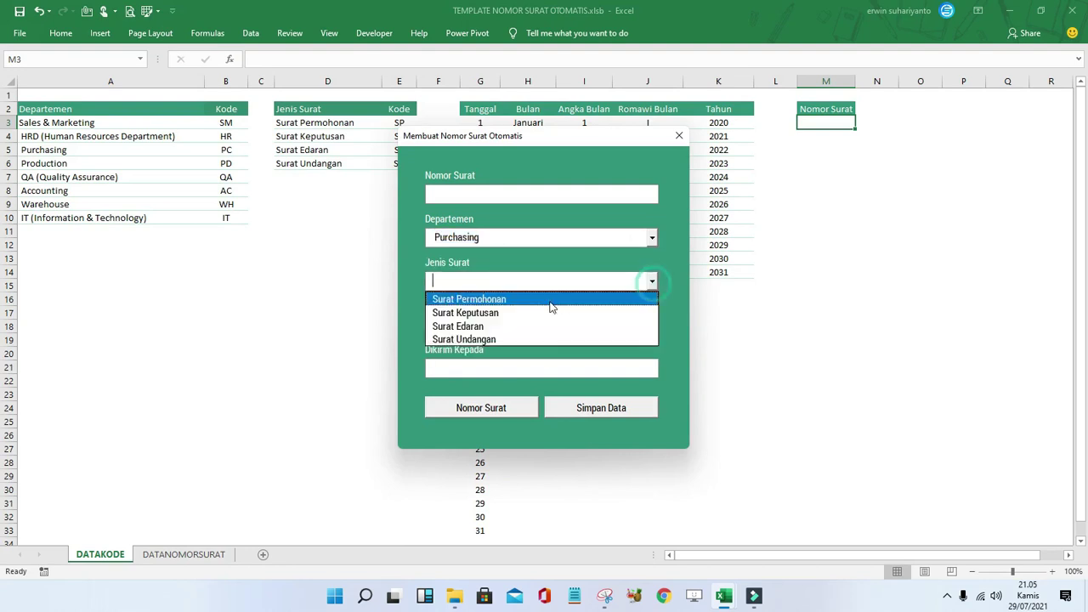
left_click(515, 327)
left_click(477, 325)
left_click(446, 352)
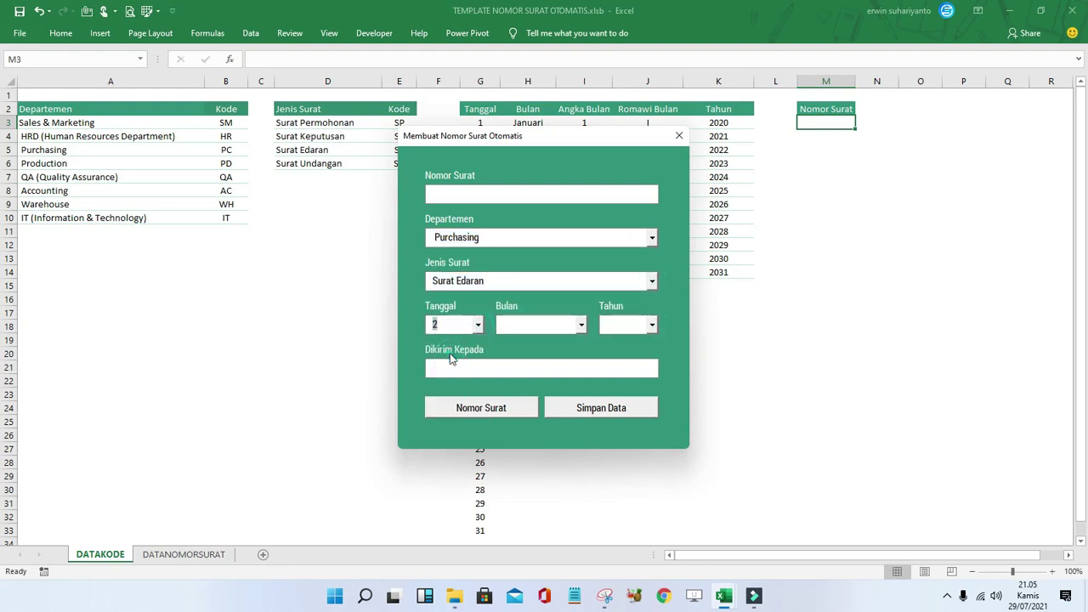
left_click(581, 325)
left_click(544, 355)
left_click(652, 325)
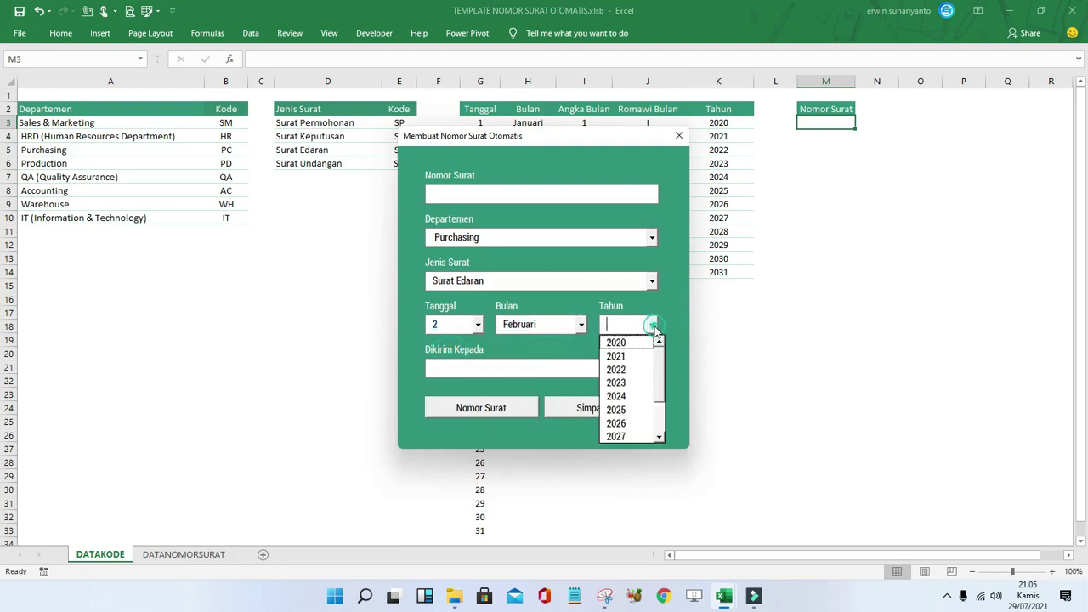
left_click(617, 361)
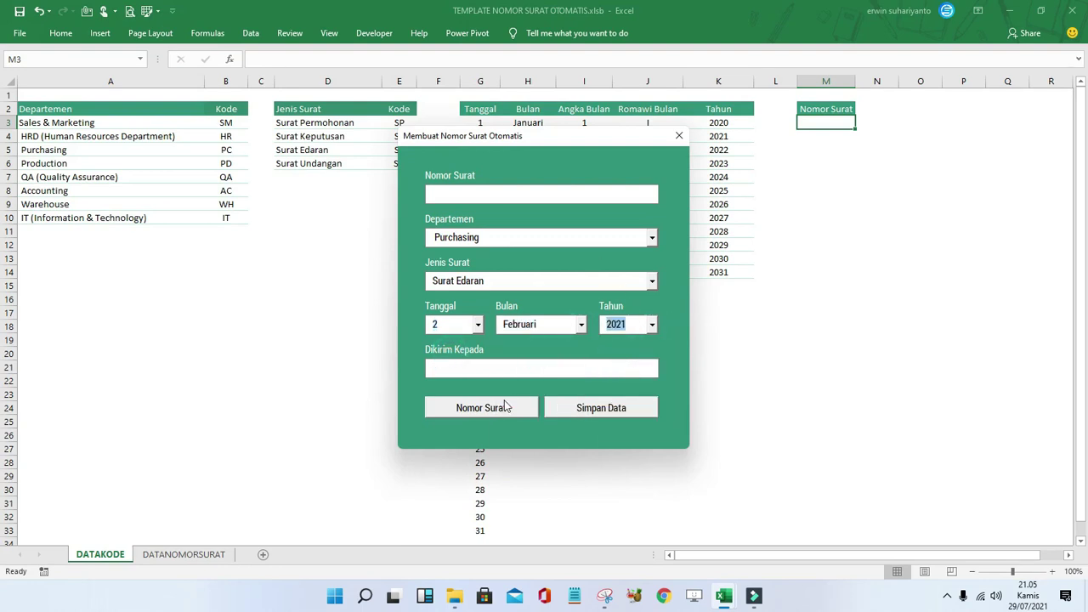
left_click(497, 410)
Debug the failing M3 line and change its property to FormulaR1C1.
left_click(571, 270)
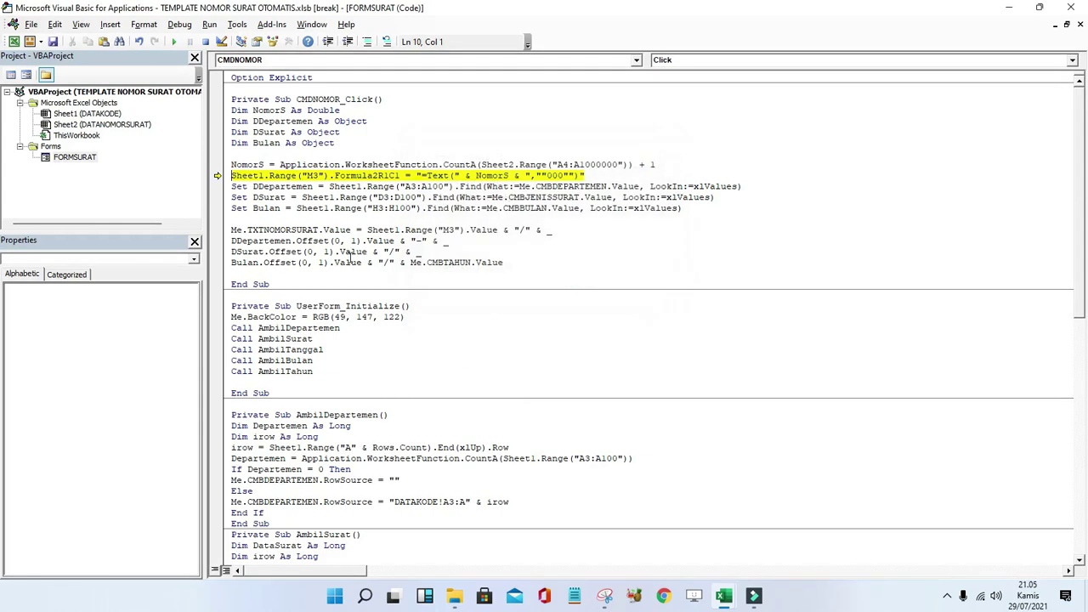
left_click(448, 186)
key("ctrl+z")
mouse_move(373, 176)
left_click(371, 176)
double_click(371, 176)
key("Delete")
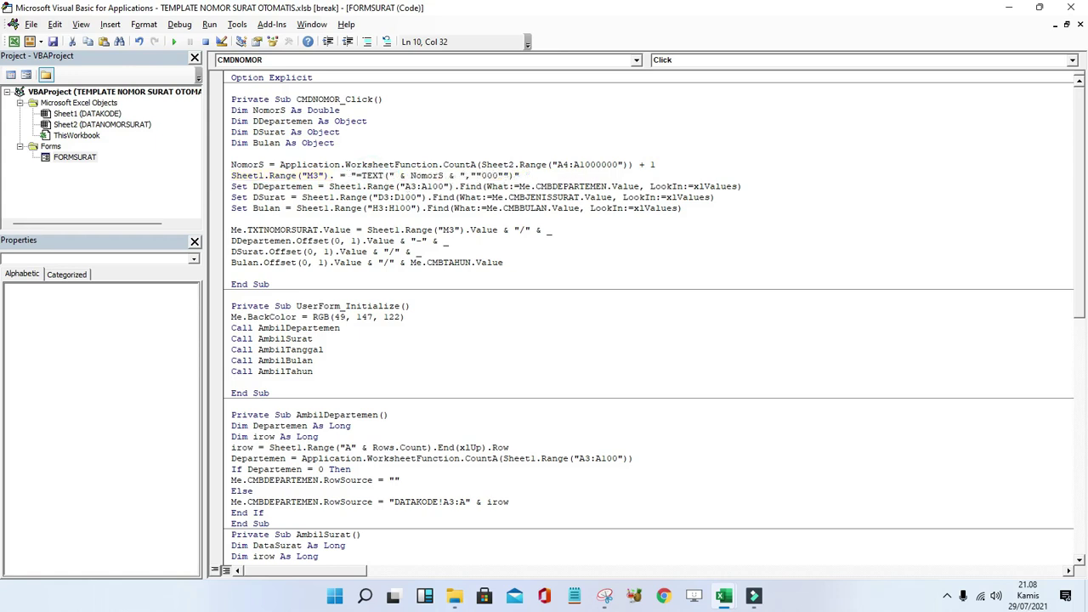
key("BackSpace")
type(".FO")
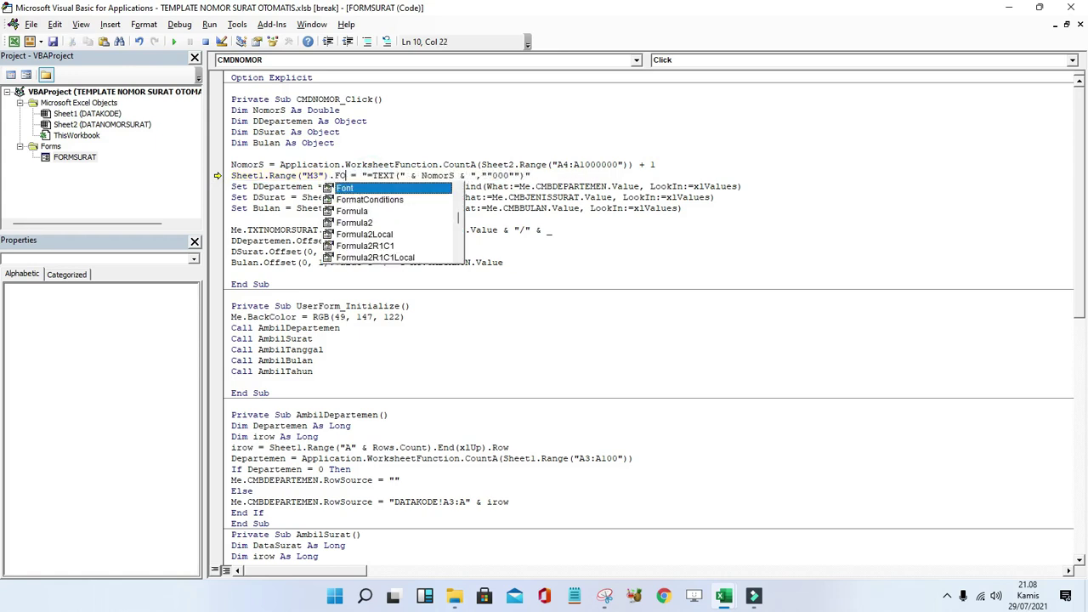
type("R")
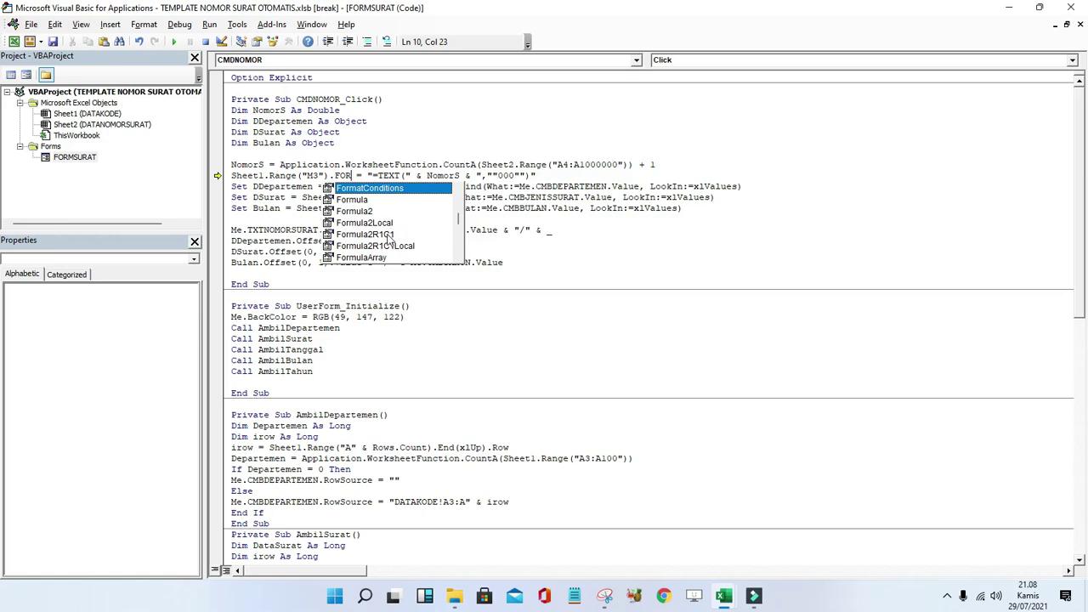
double_click(388, 235)
left_click(379, 176)
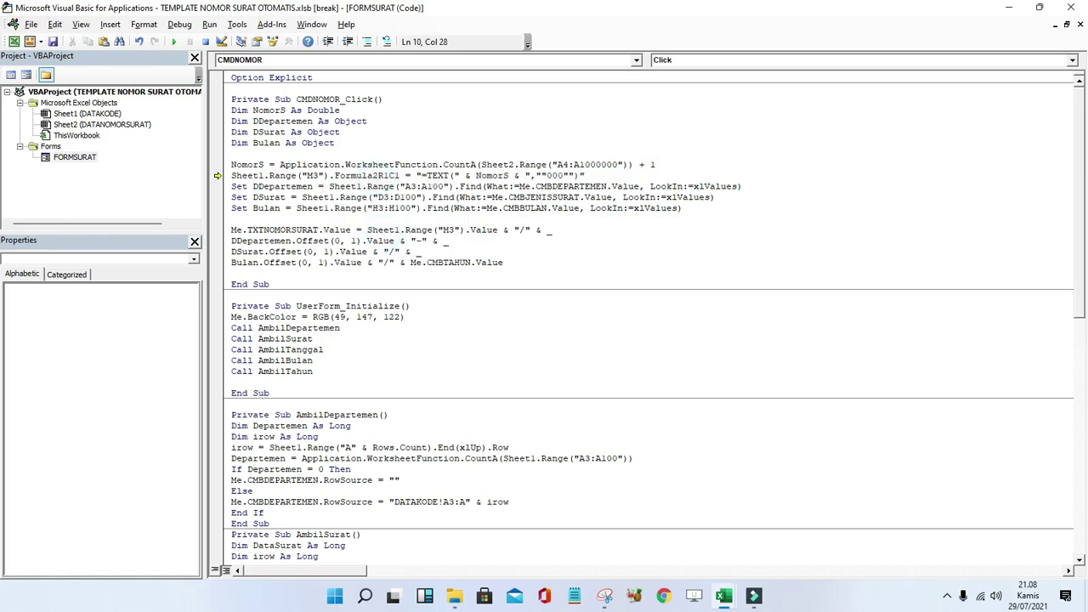
key("BackSpace")
Resume the macro to produce 001/PC-SE/2/2021 and move the form aside.
left_click(377, 186)
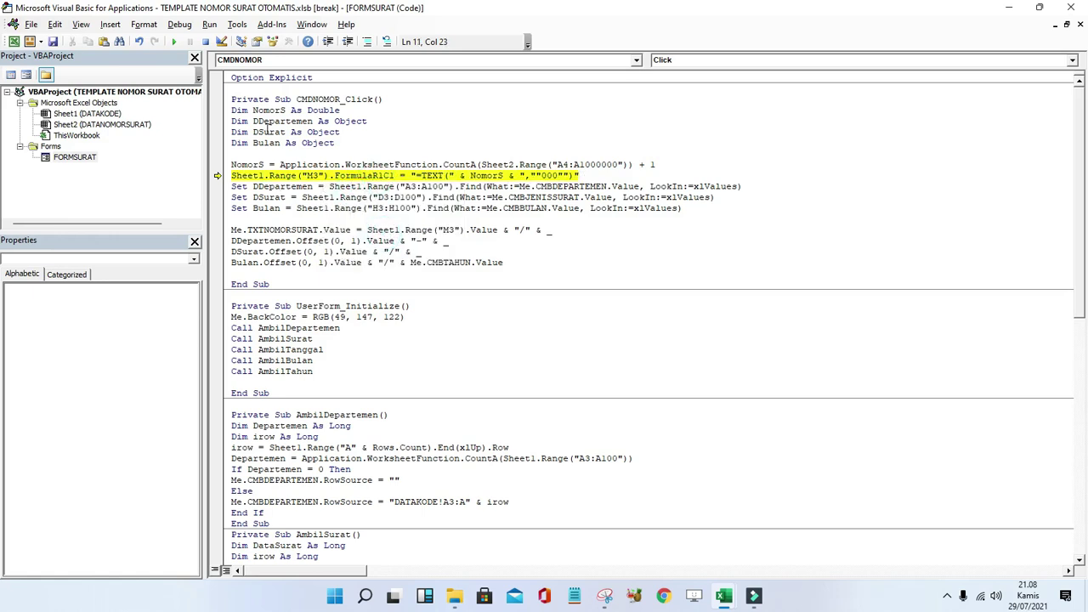
left_click(173, 40)
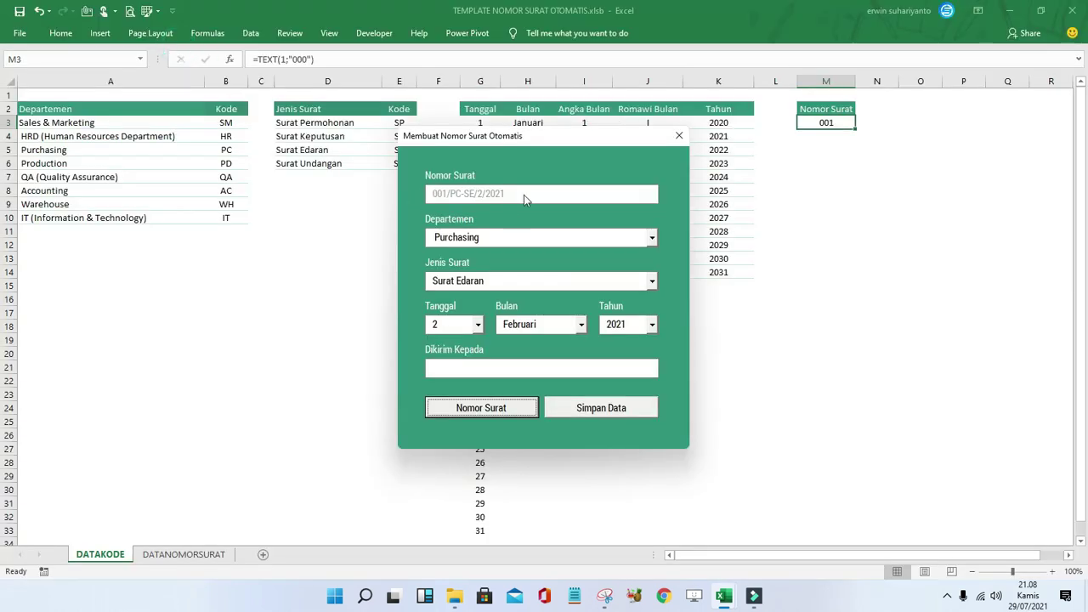
left_click_drag(528, 143, 396, 150)
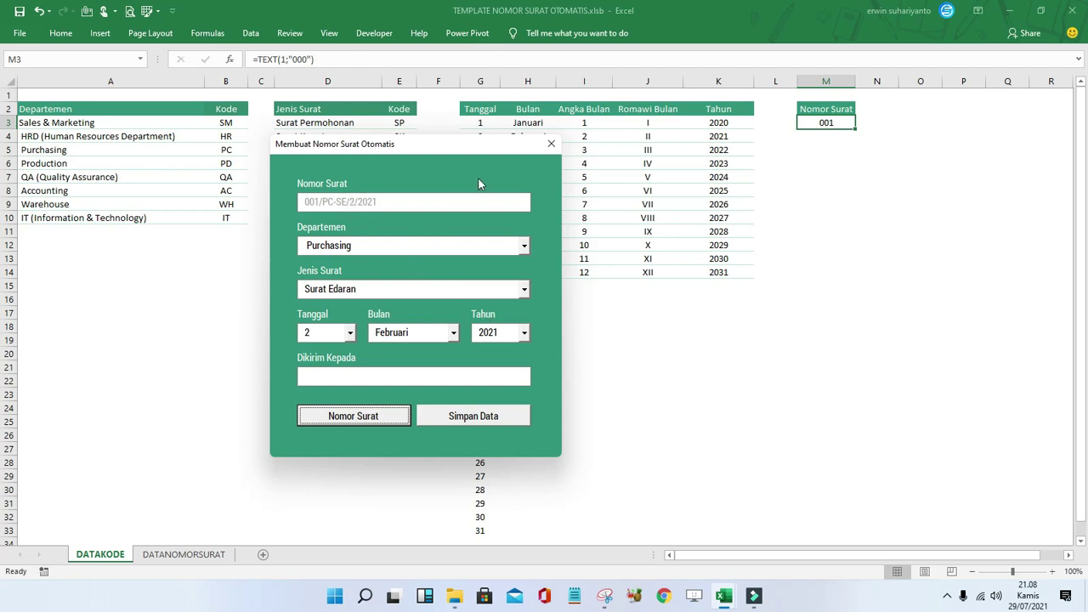
Close the running form, open the Nomor Surat button code, and clear the Bulan Offset(0, 1) value.
left_click_drag(437, 147, 564, 183)
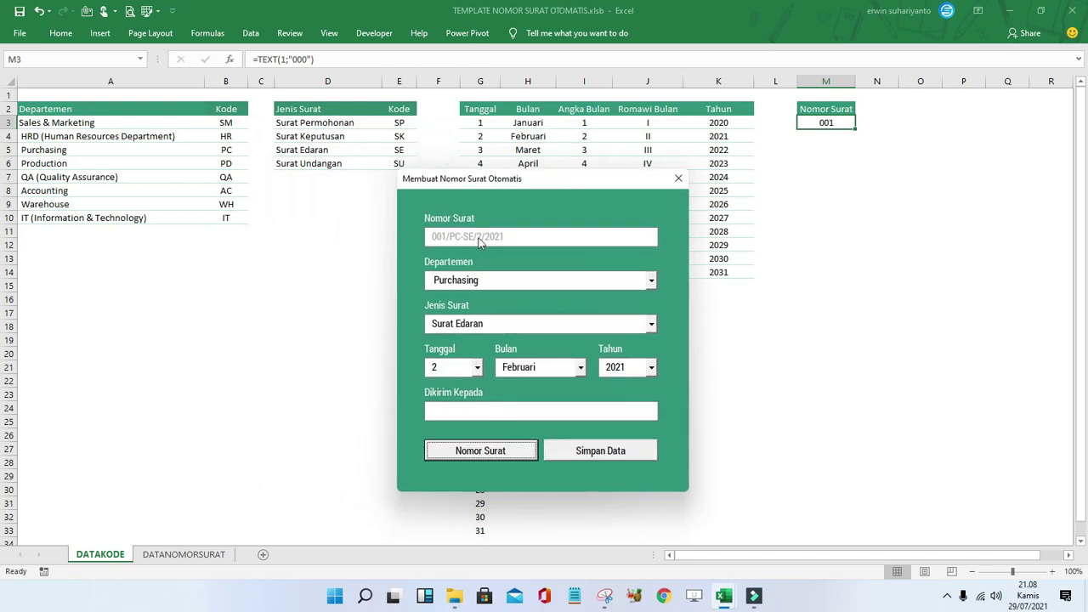
left_click(676, 183)
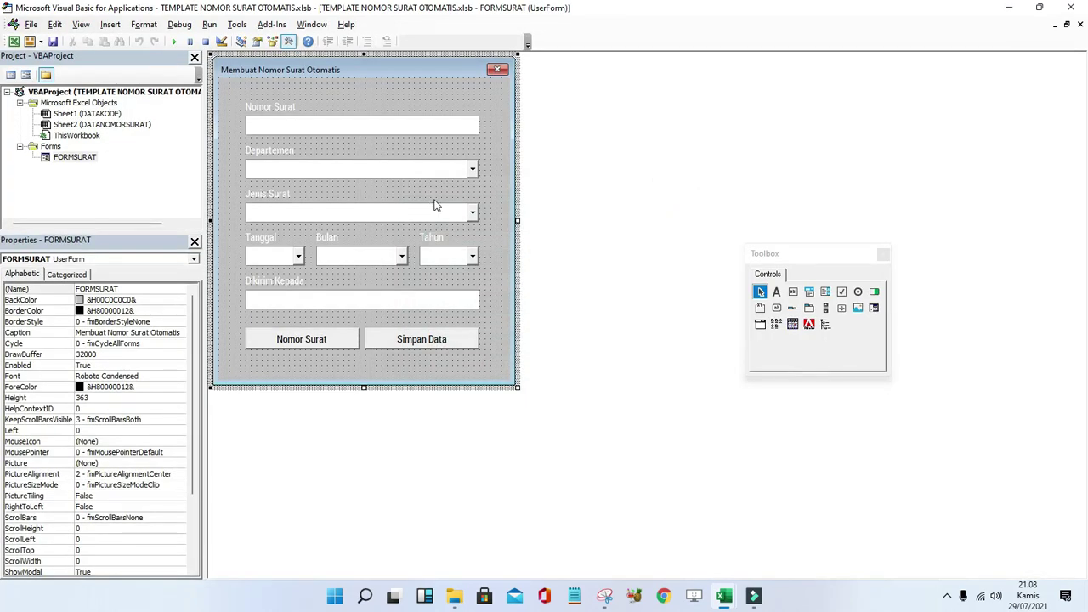
double_click(354, 337)
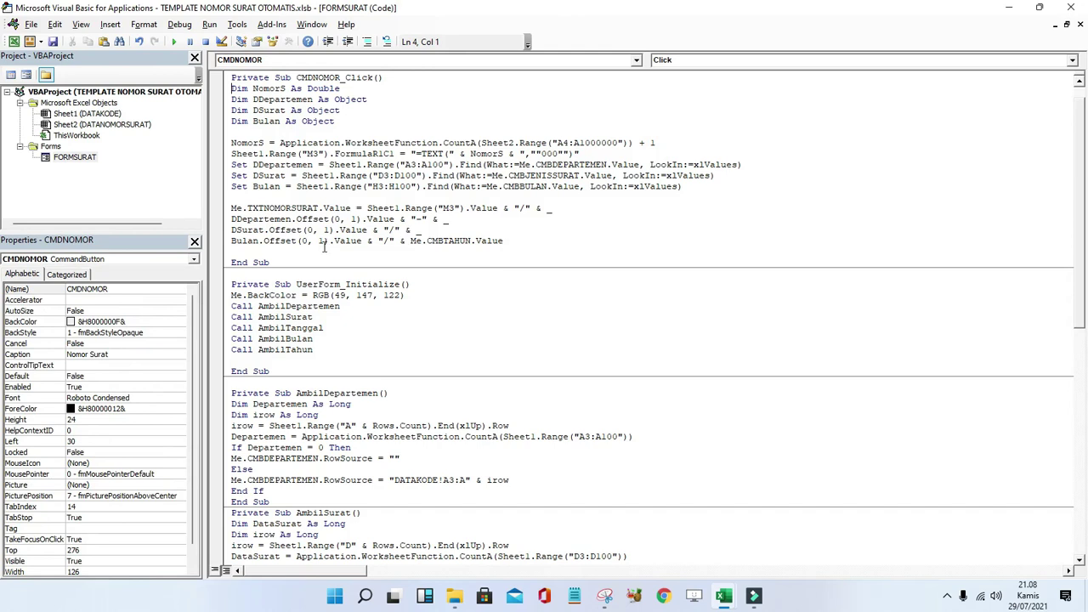
left_click(323, 240)
key("BackSpace")
Change the Bulan offset to 2, run the form, and choose Production and Surat Keputusan.
type("2")
left_click(173, 41)
left_click(652, 238)
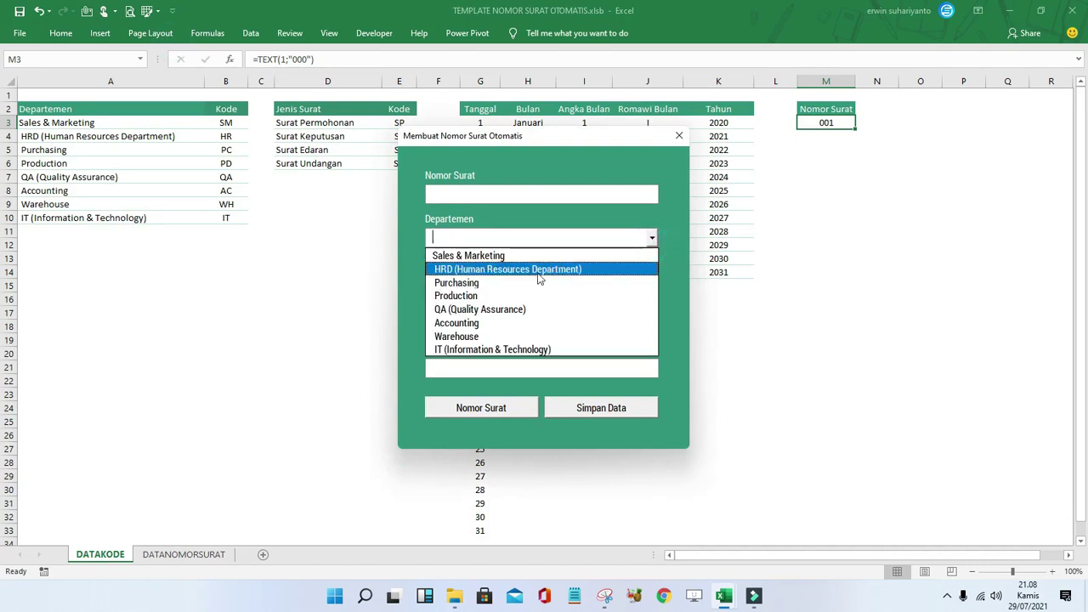
left_click(495, 295)
left_click(648, 280)
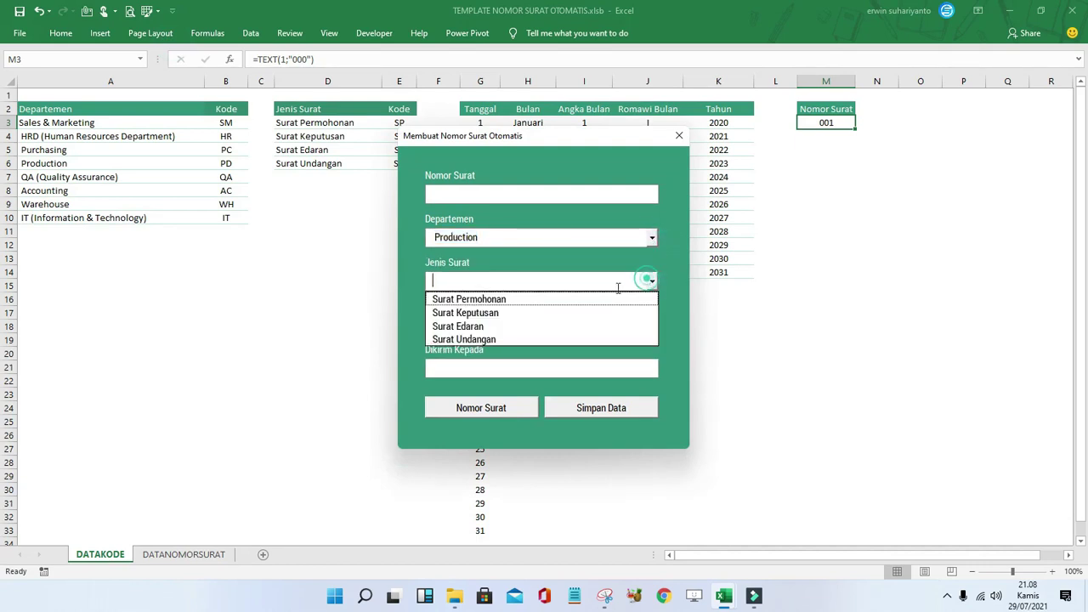
left_click(497, 313)
Pick the date 28 Maret 2020 and generate Nomor Surat 001/PD-SK/III/2020.
left_click(478, 326)
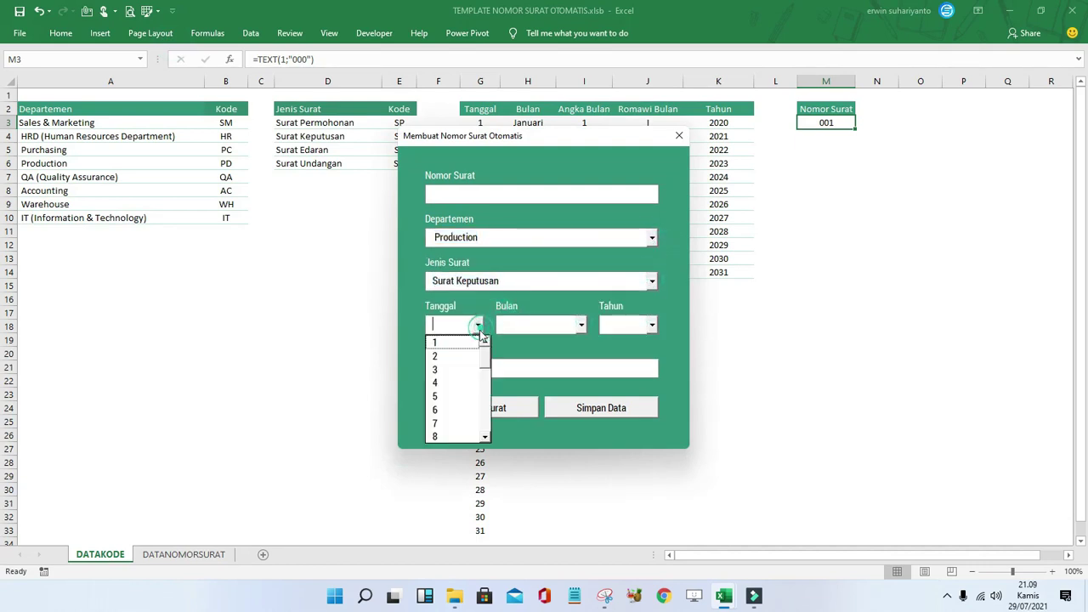
left_click_drag(484, 355, 453, 415)
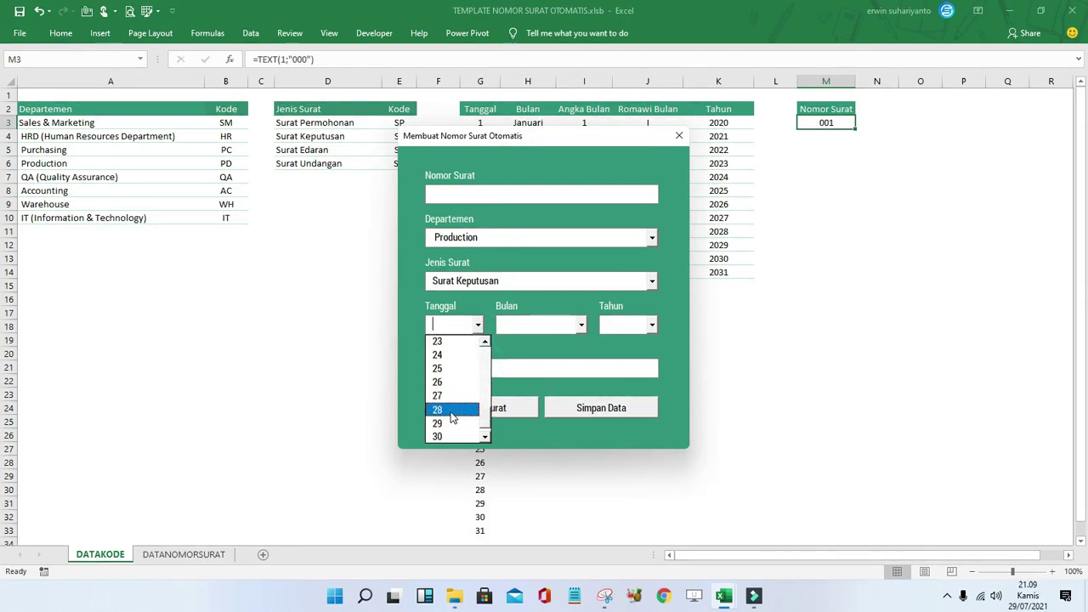
left_click(451, 416)
left_click(581, 324)
left_click(531, 368)
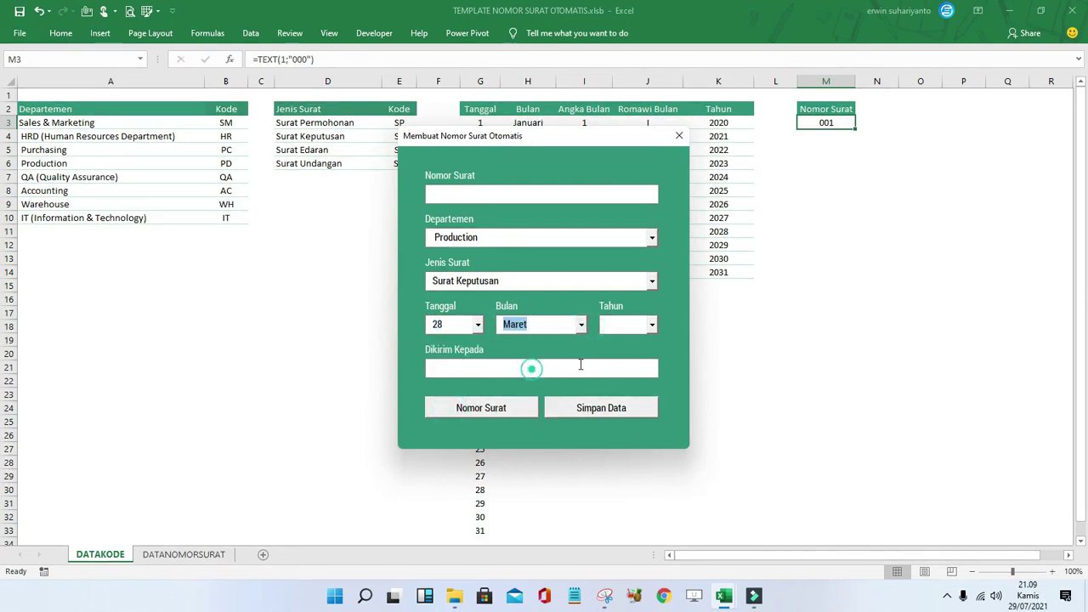
left_click(652, 324)
left_click(617, 340)
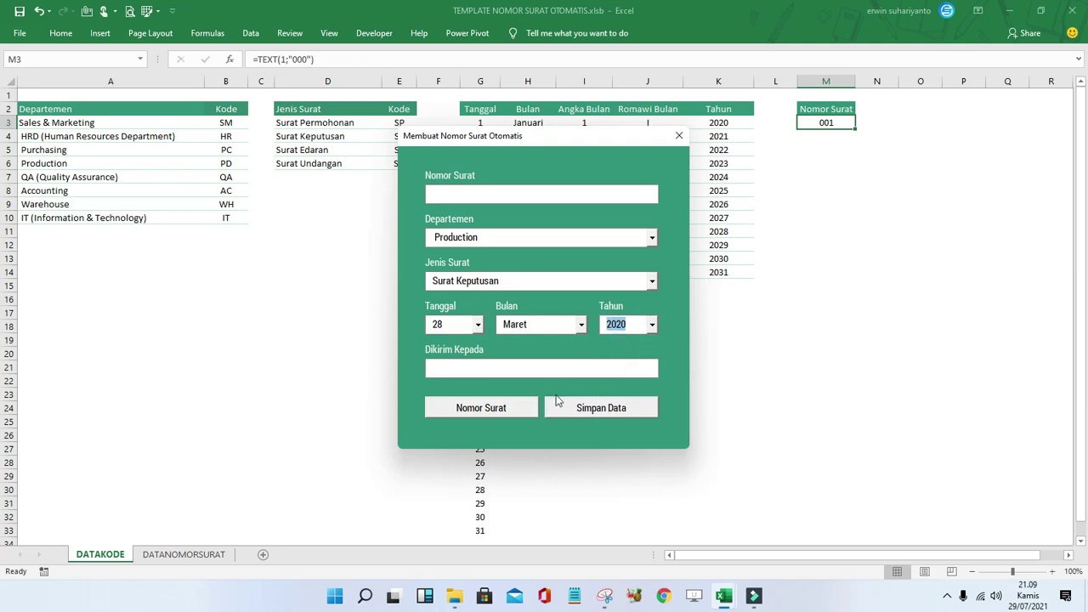
left_click(522, 407)
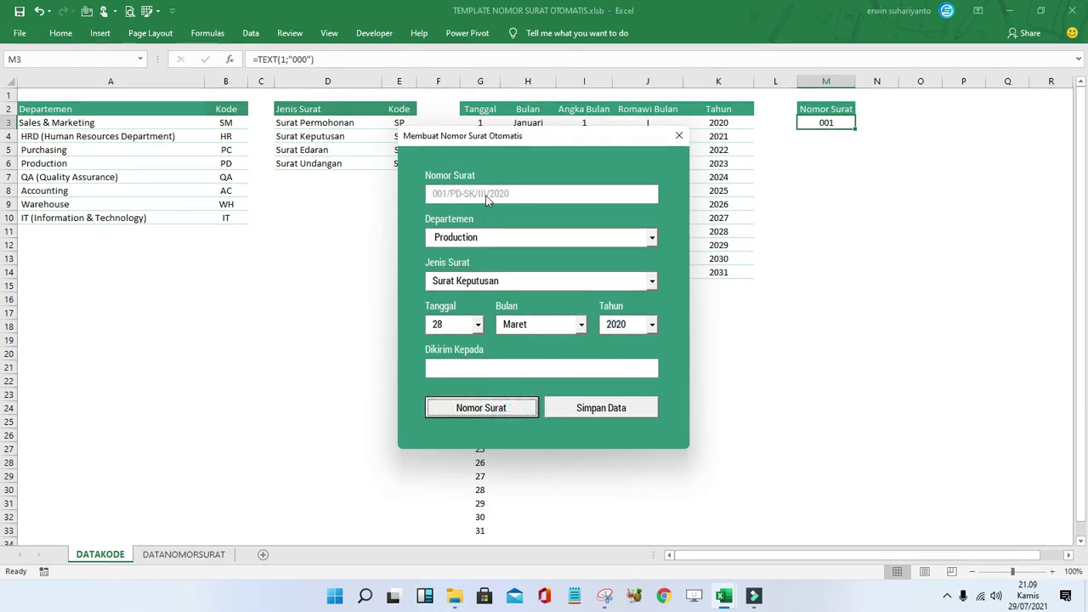
In the Simpan Data code, declare DataSurat As Object and begin Set DataSurat = Sheet2.Range("A1000").End(xlUp).
left_click(679, 136)
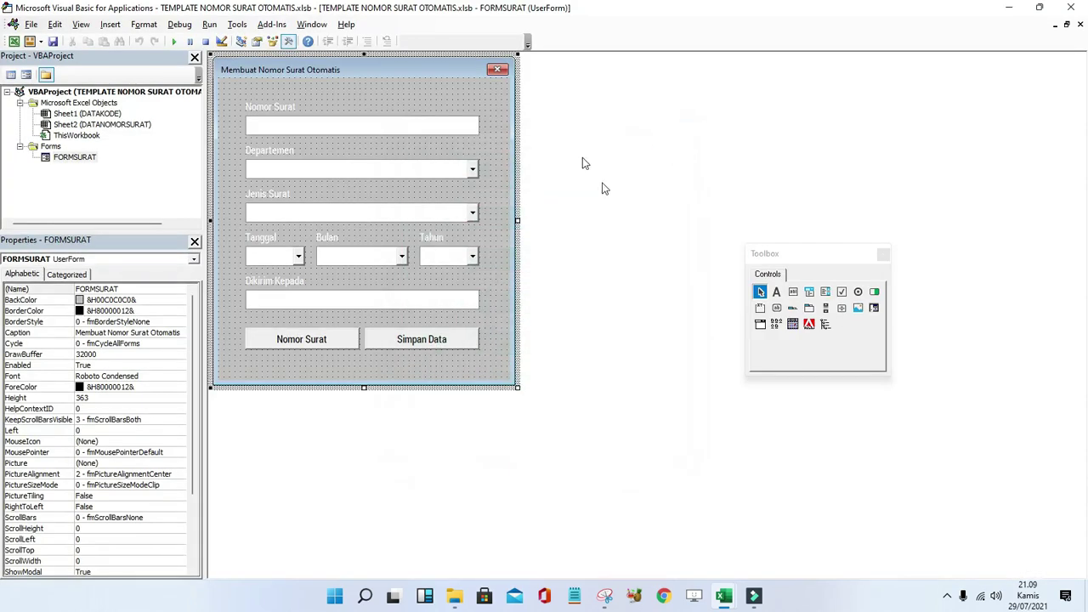
double_click(429, 340)
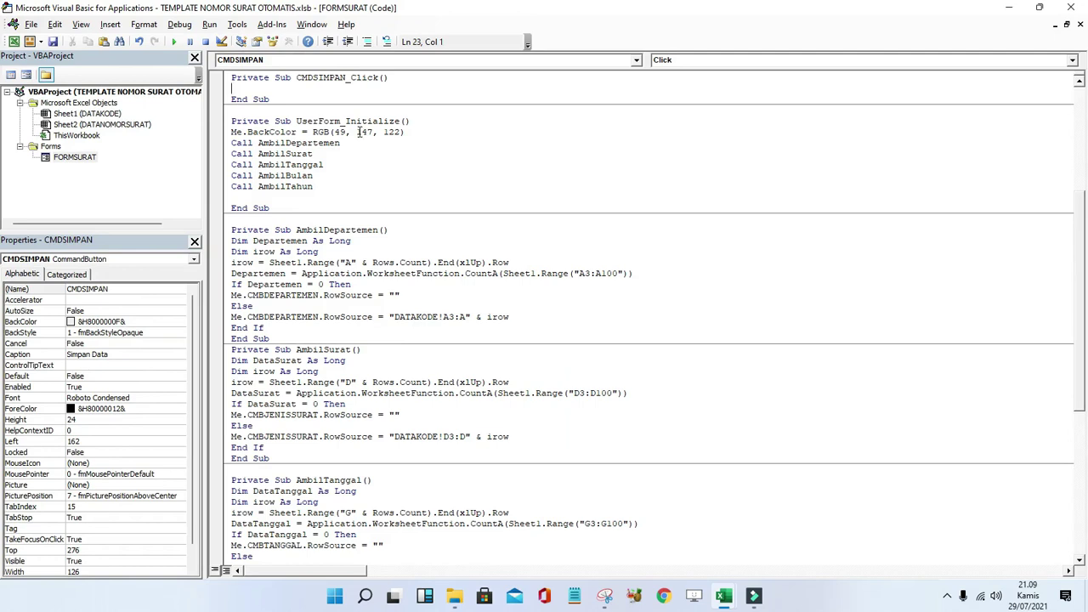
type("Di")
type("m ")
type("irow")
key("BackSpace")
key("BackSpace")
key("BackSpace")
key("BackSpace")
type("ata")
type("Surat as o")
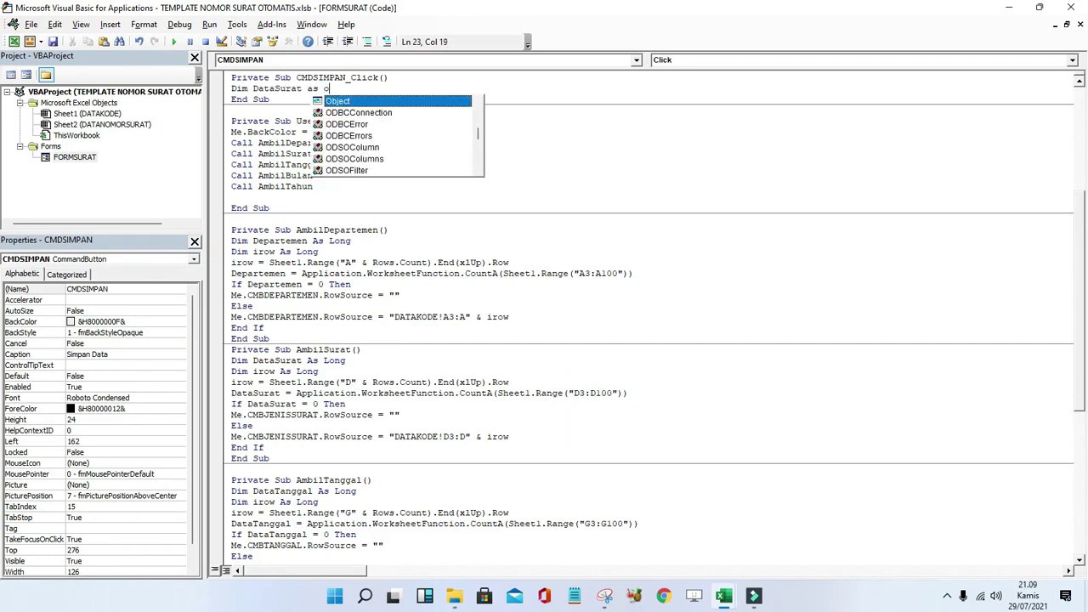
type("b")
key("Return")
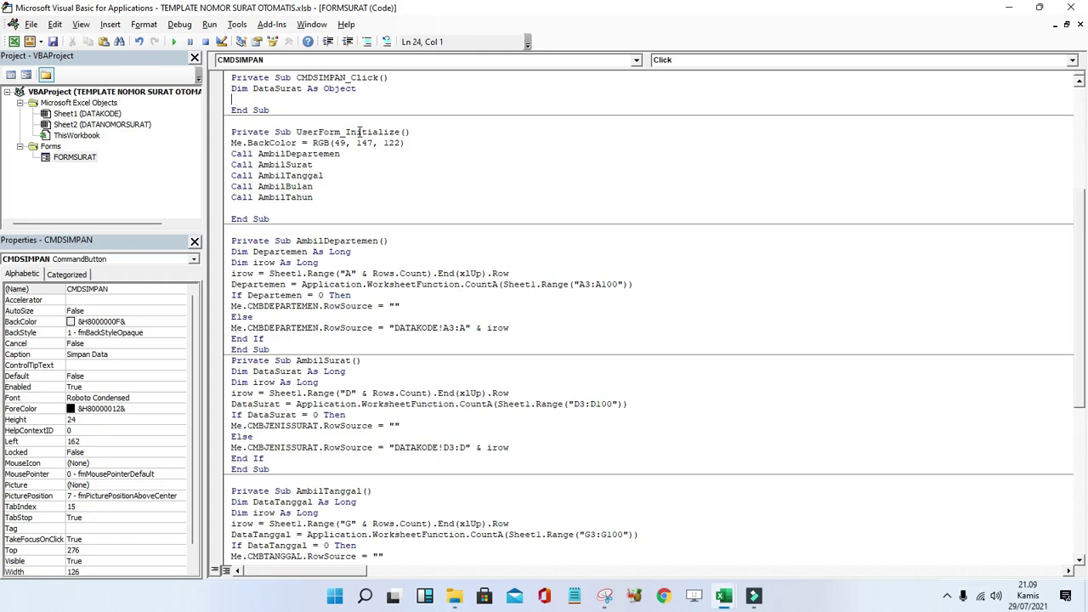
type("S")
type(" Da")
type("taSurat = S")
type("heet2")
type(".range")
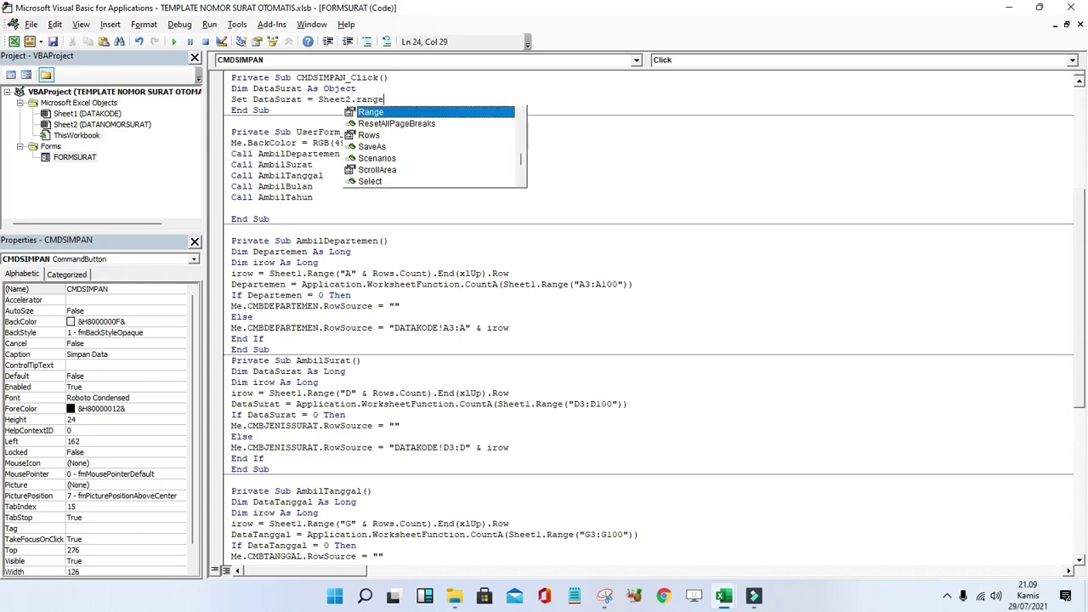
type("(\"A")
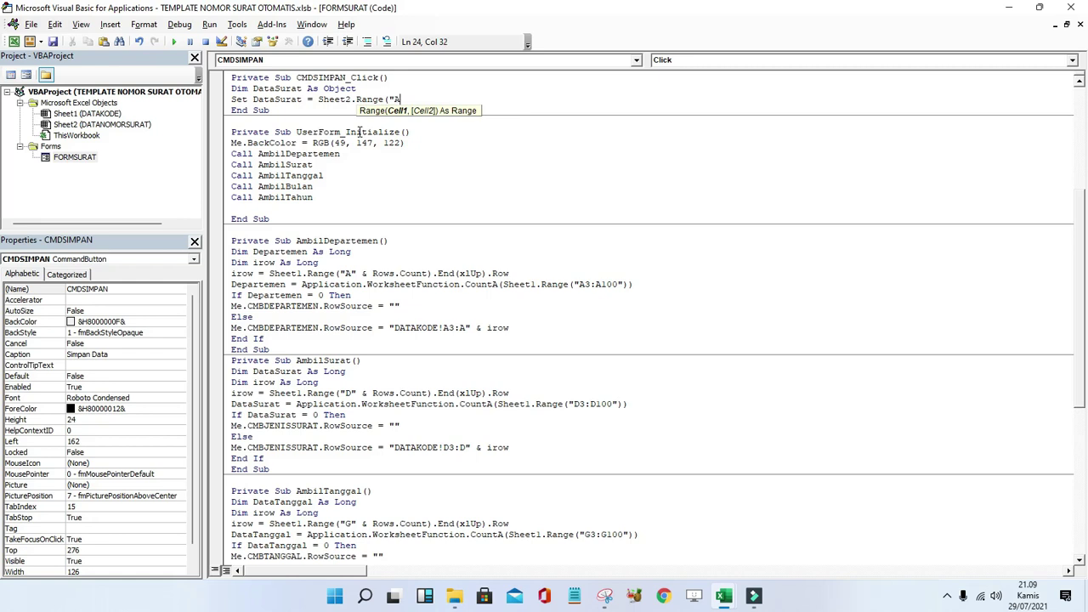
type("1000\"")
type(").")
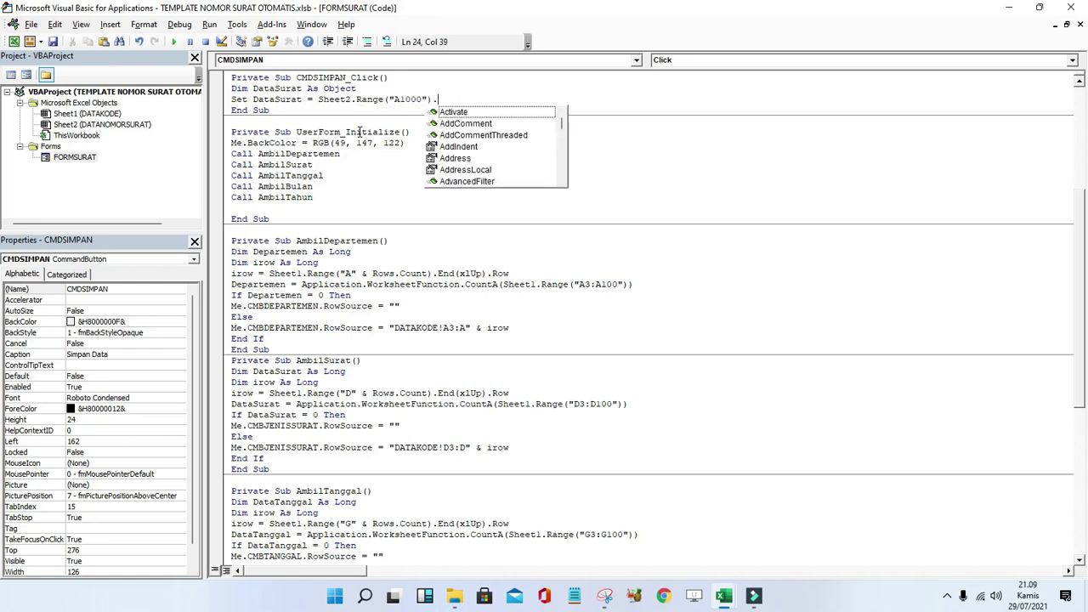
type("end(")
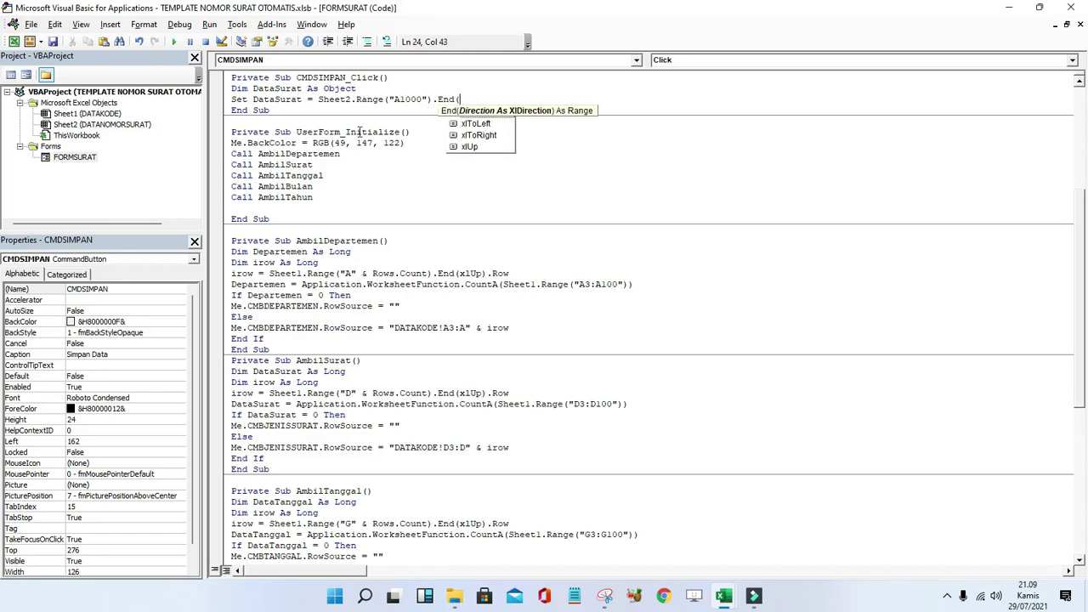
type("xlup)")
Add an If condition testing whether TXTNOMORSURAT or TXTDIKIRIM is empty.
key("Return")
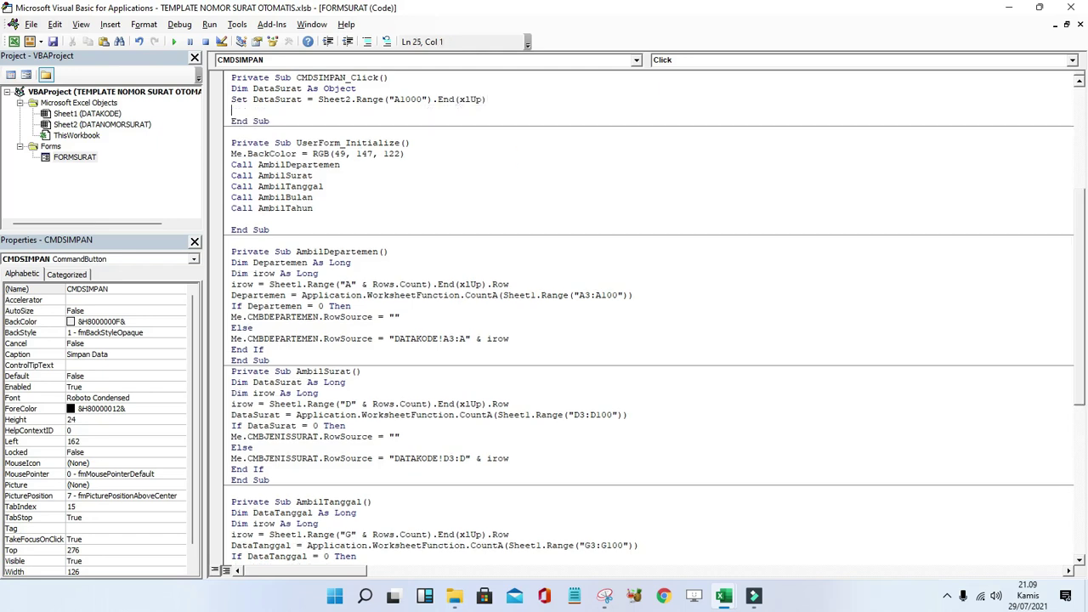
key("Return")
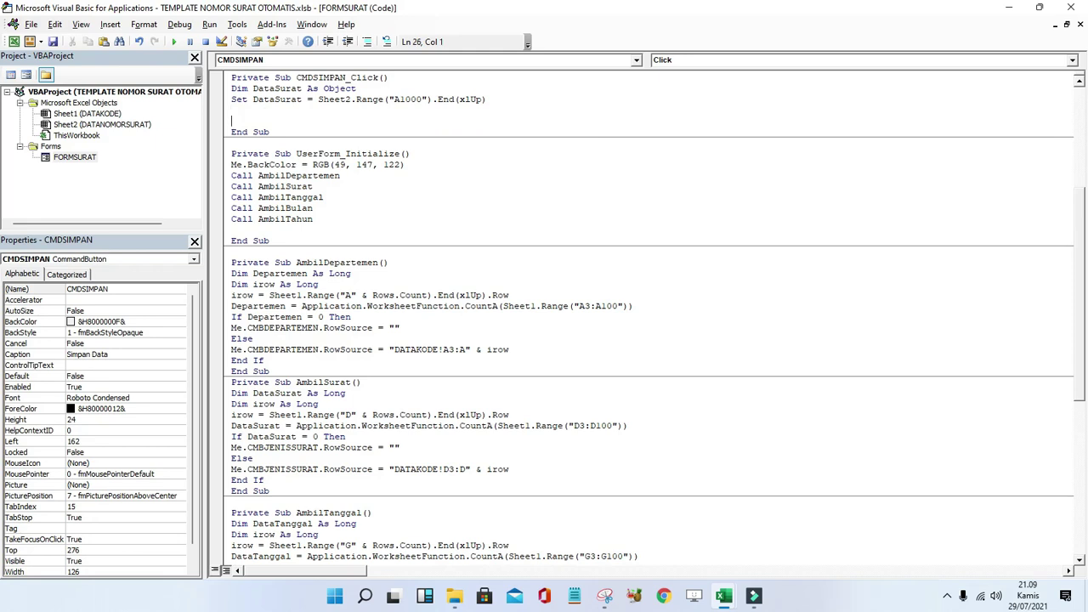
type("ifm")
type("e.nomo")
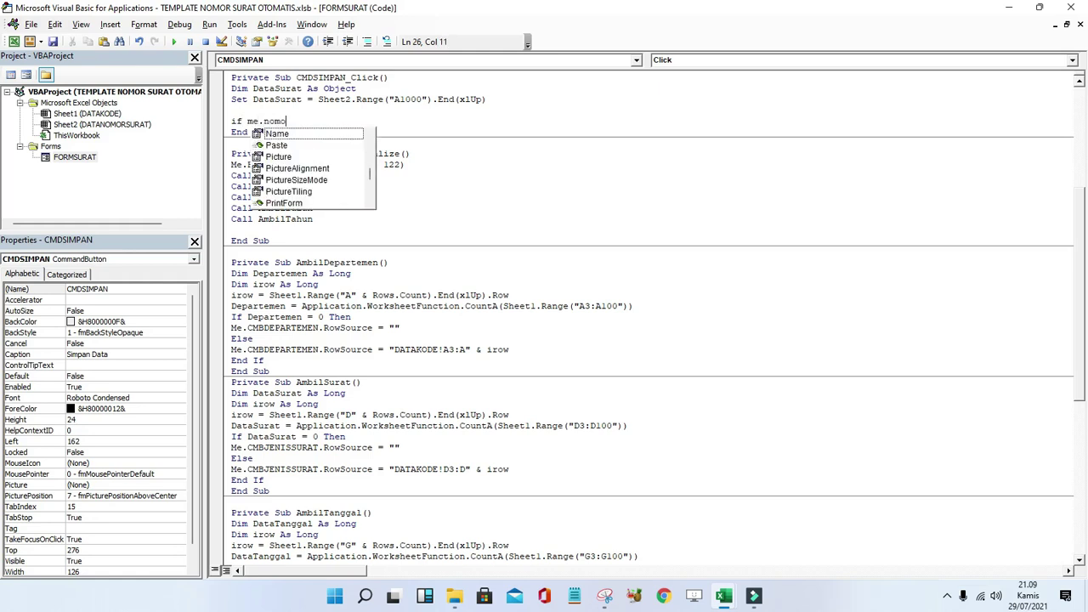
key("BackSpace")
key("BackSpace")
key("BackSpace")
key("BackSpace")
key("BackSpace")
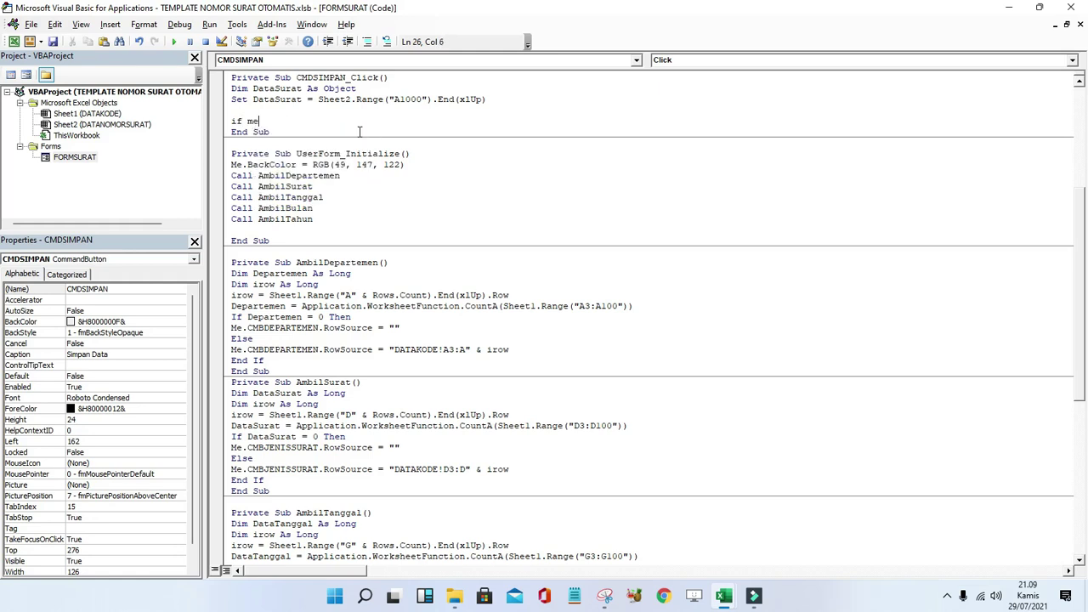
type(".txtno")
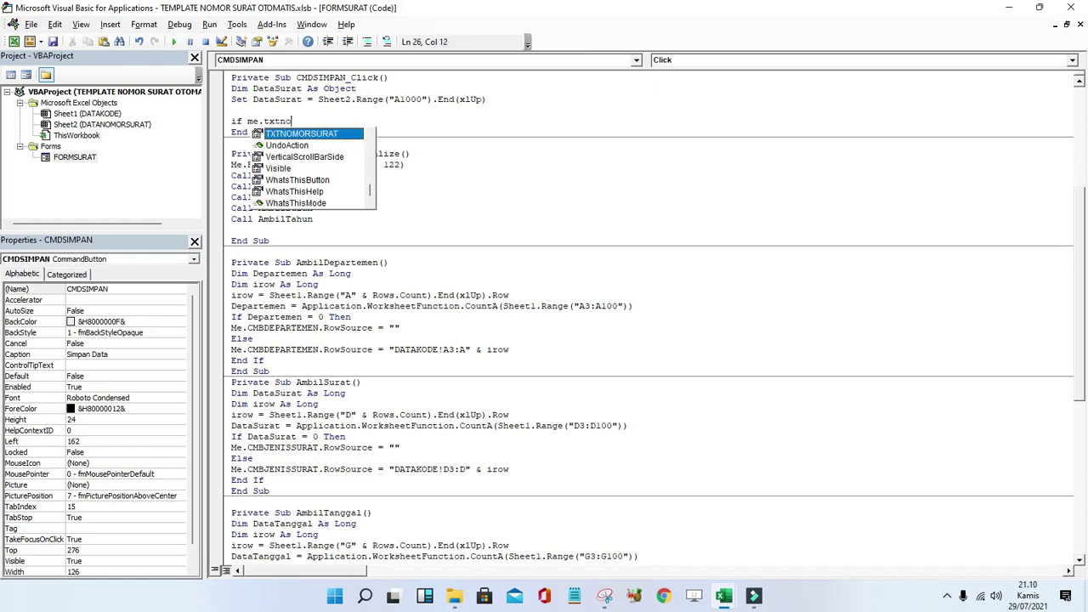
type(".value")
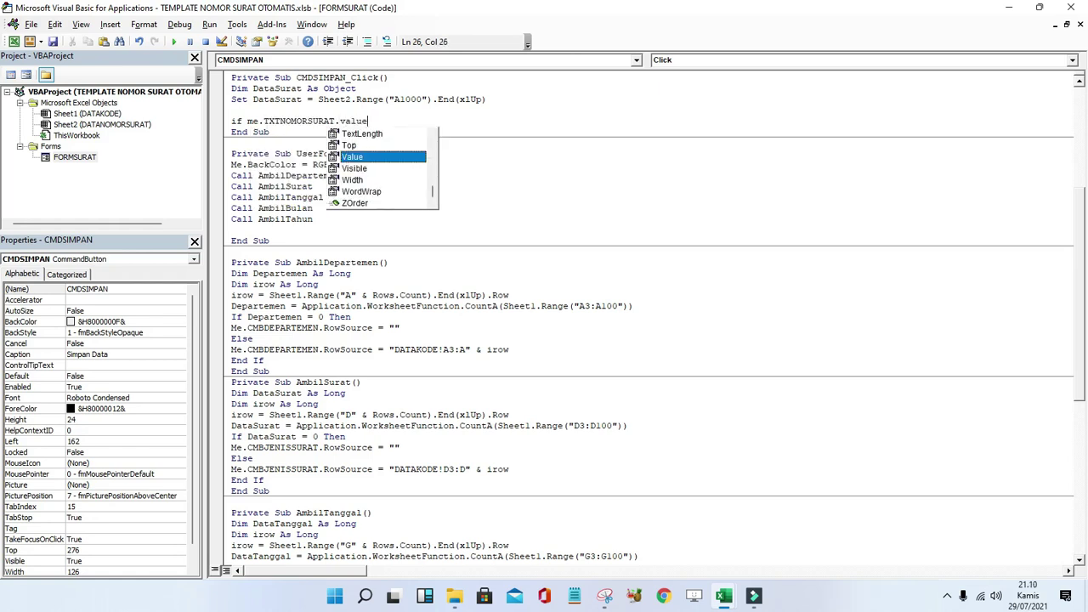
type(" = \"\"")
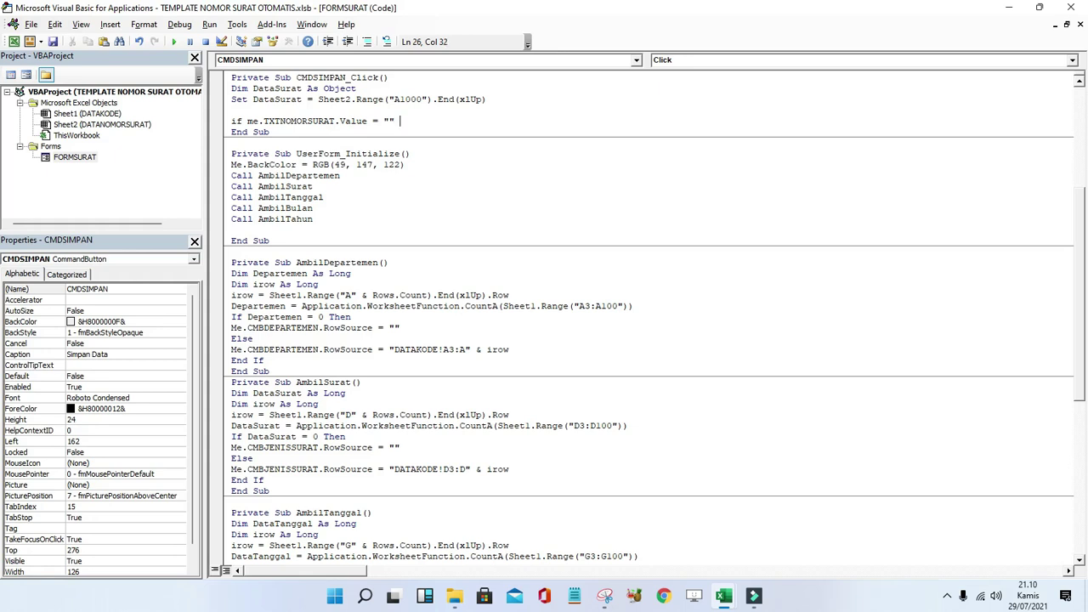
type("_")
key("Return")
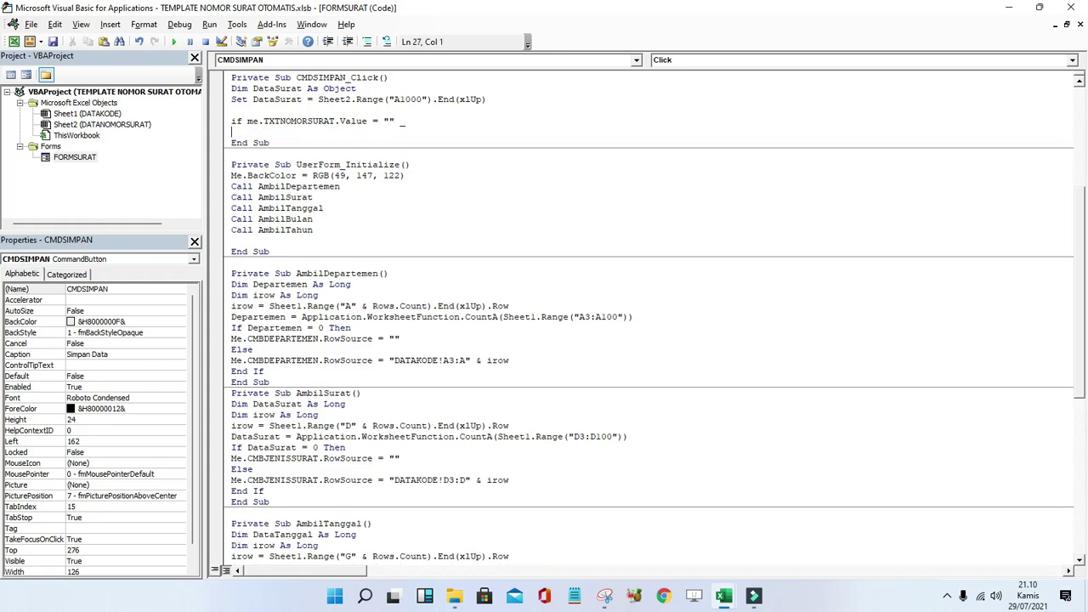
type("orme.")
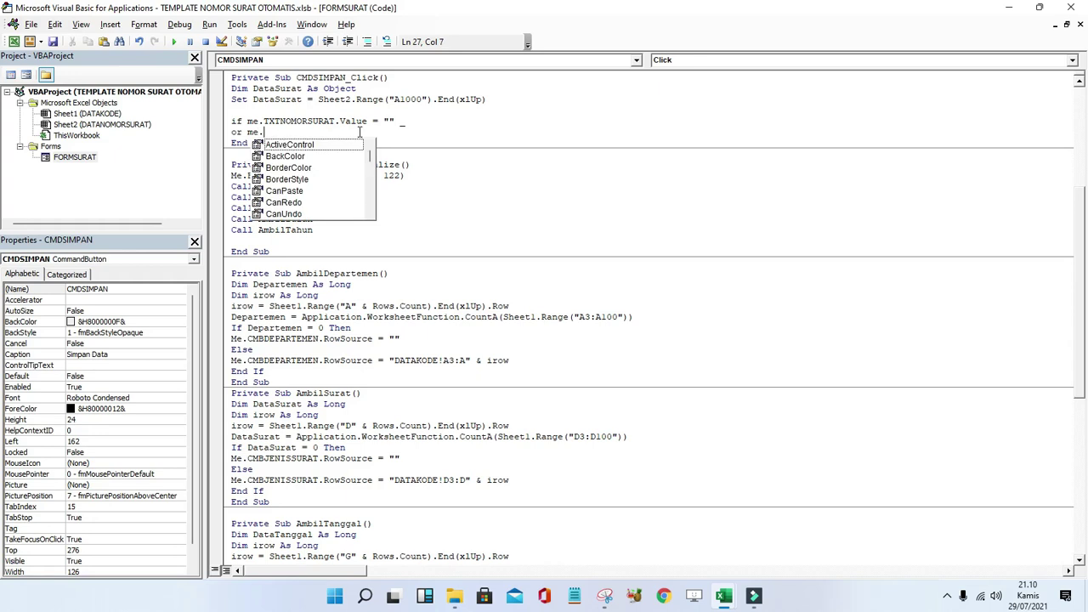
type("txtpene")
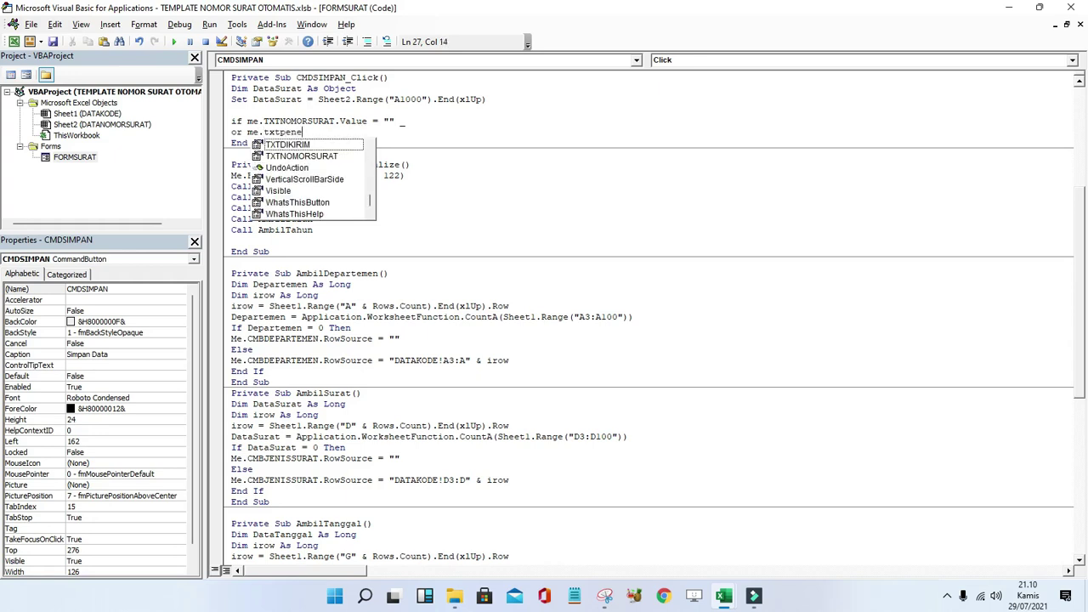
key("BackSpace")
key("BackSpace")
key("BackSpace")
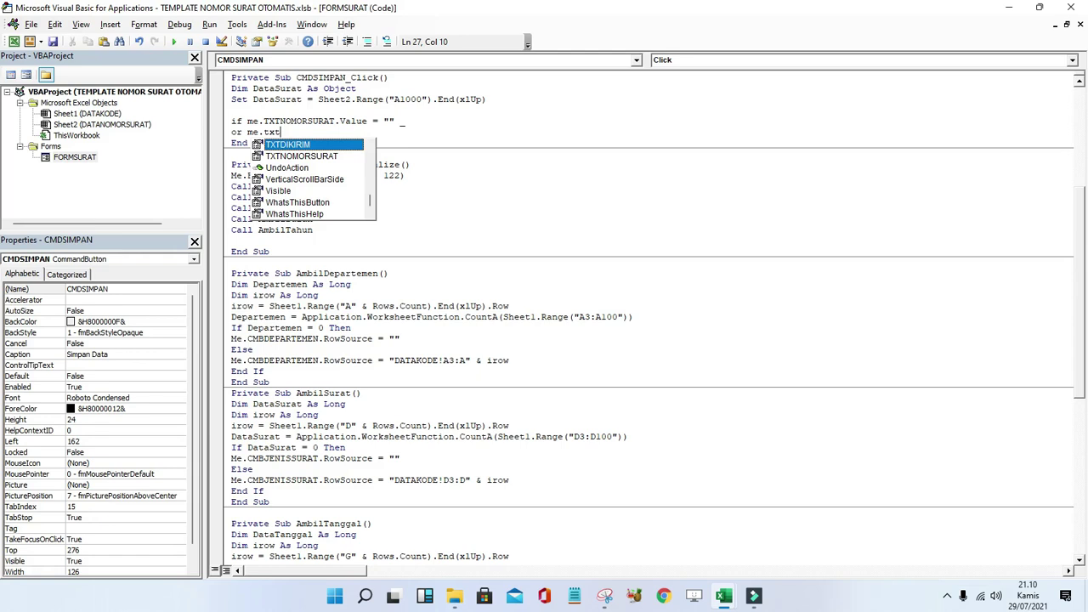
double_click(290, 145)
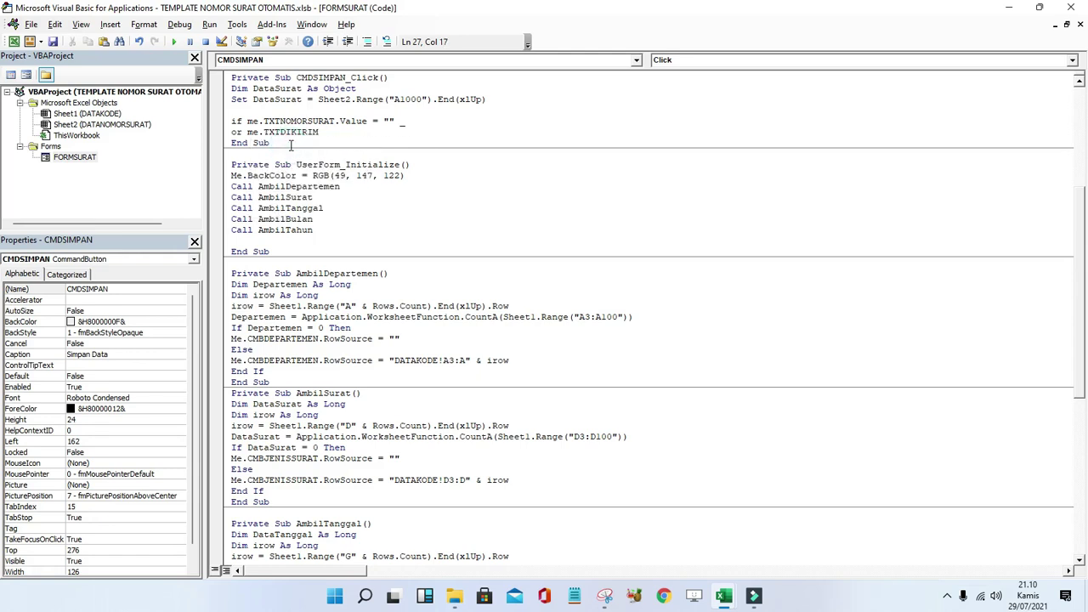
type(".val =")
type("\"")
type("Then")
key("Return")
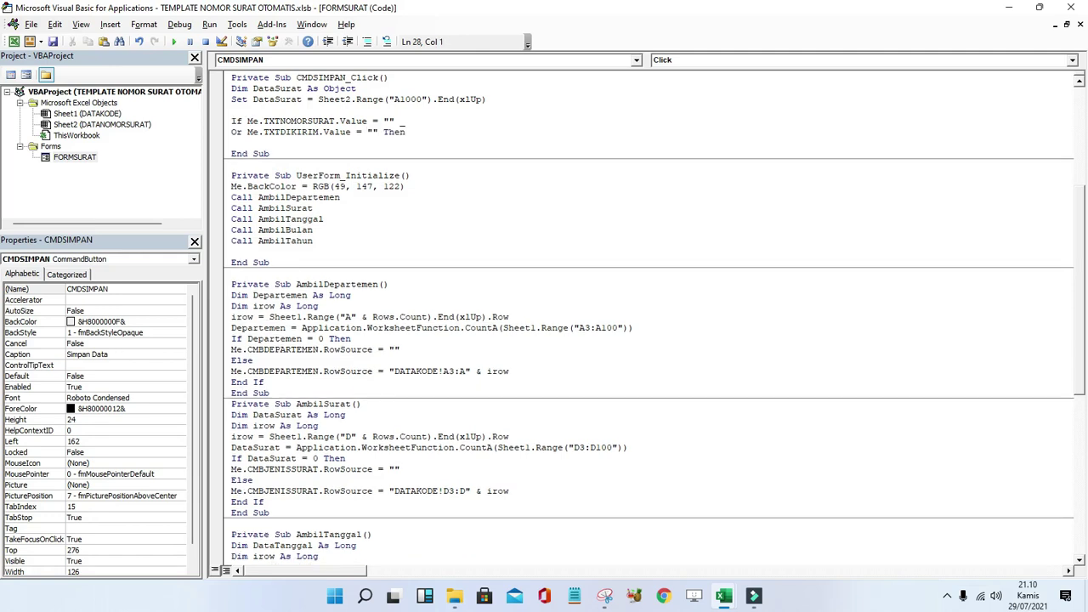
Add Call MsgBox("Harap isi data surat dengan lengkap", vbInformation, "Data Surat") and begin a DataSurat.Offset(1,0).Value line.
type("c")
type("ll msg")
type("box(")
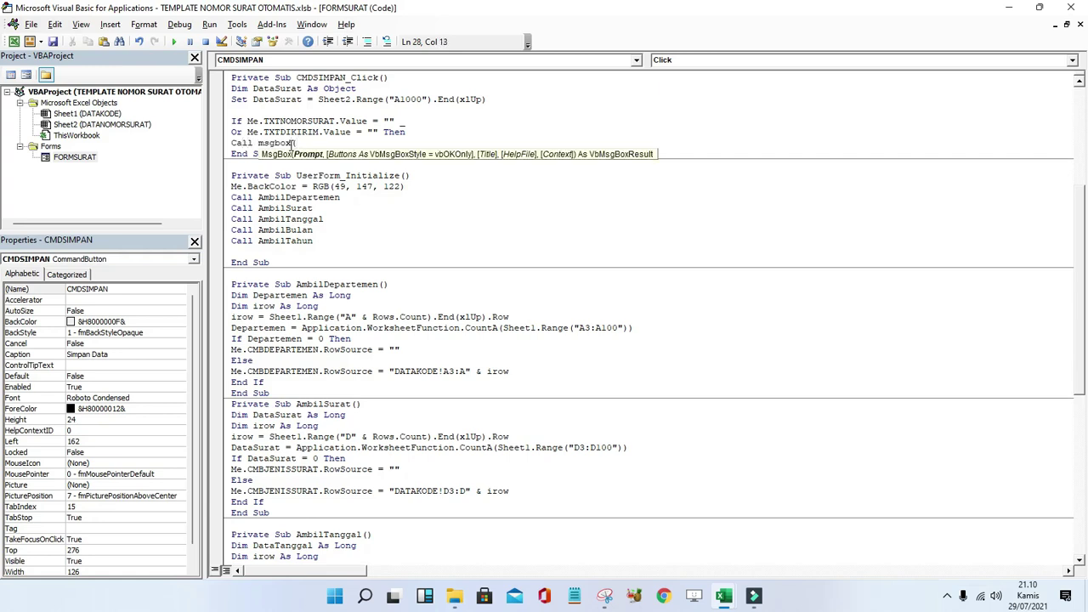
type("Harap")
type(" isidata")
type(" surat de")
type("ngan lengkap")
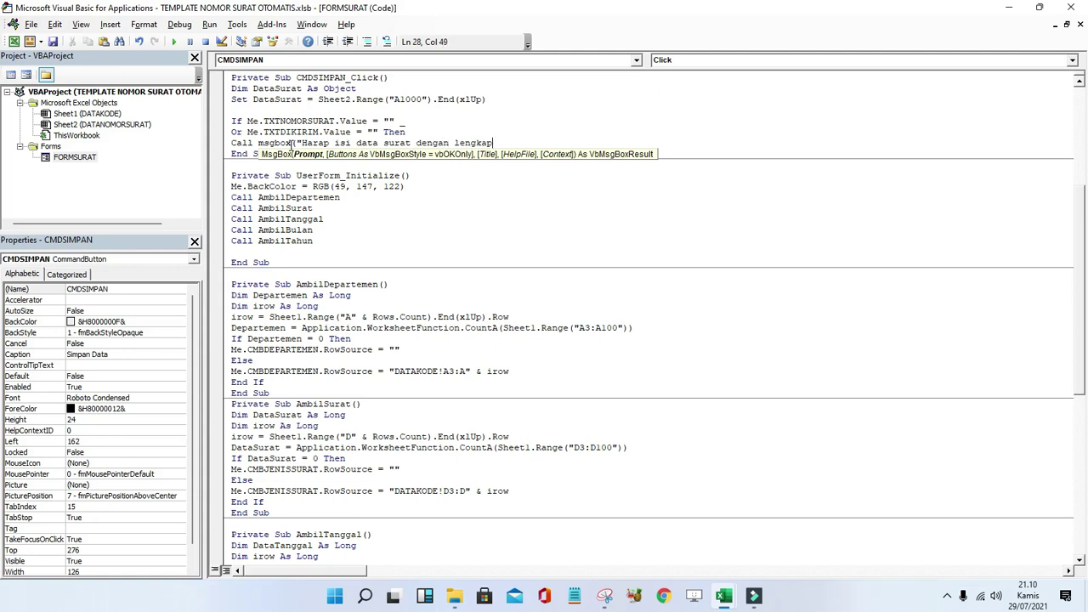
type("\",")
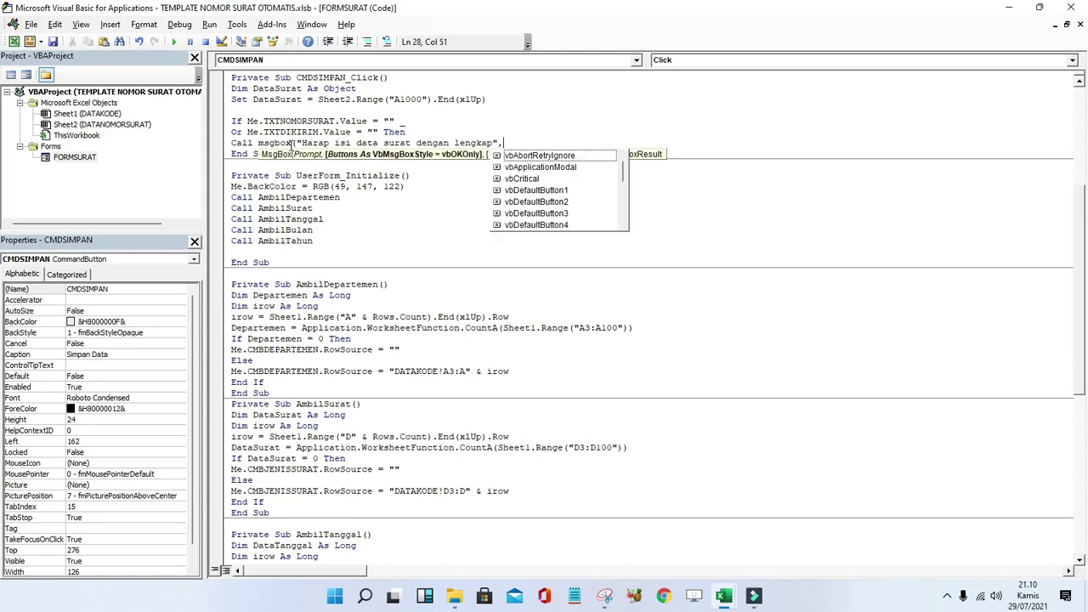
type("vbin,")
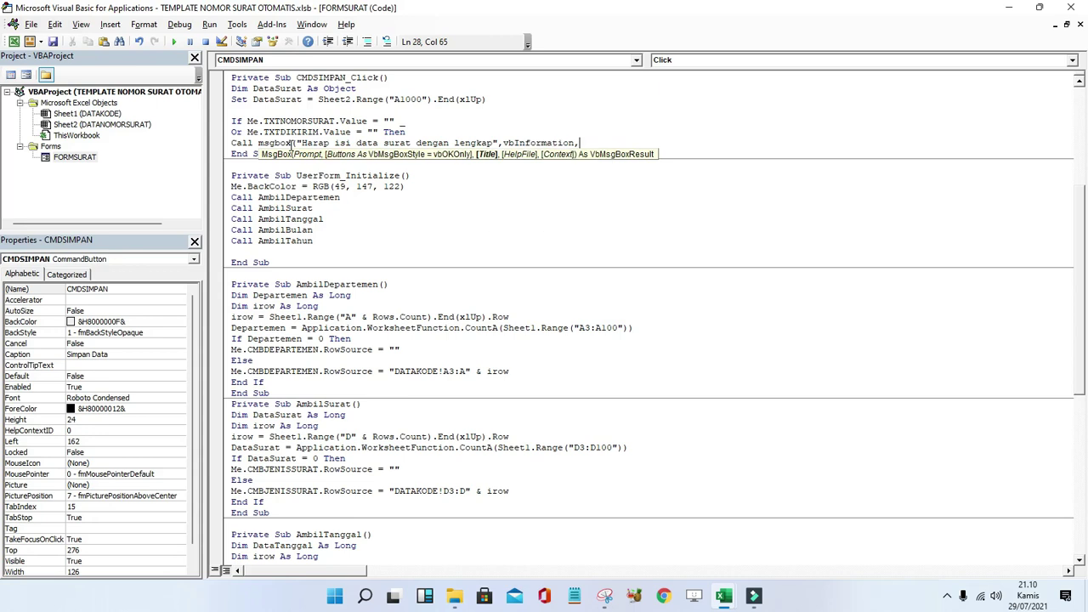
type("ata")
type(" Surat")
type(")")
key("Return")
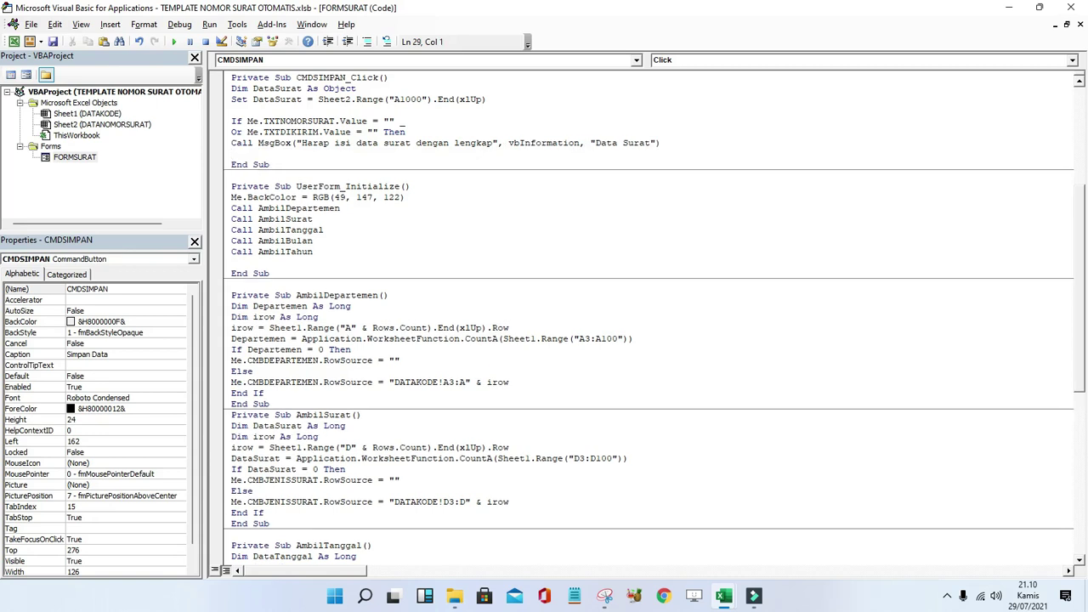
type("DataSu")
type("rat.of")
type("fset(1")
type(",0).")
type("value = ")
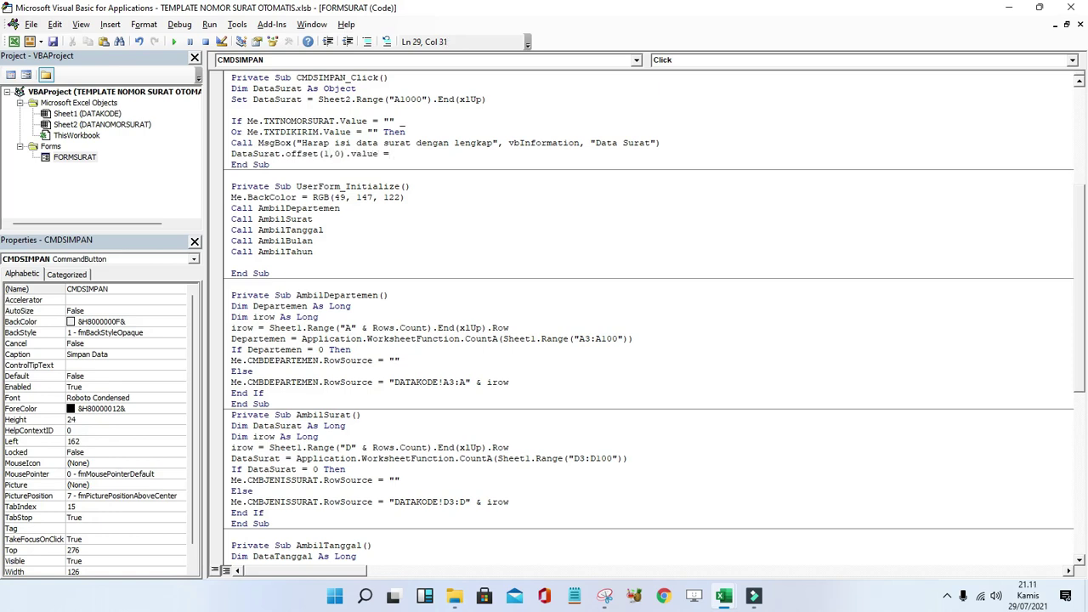
type("Me.")
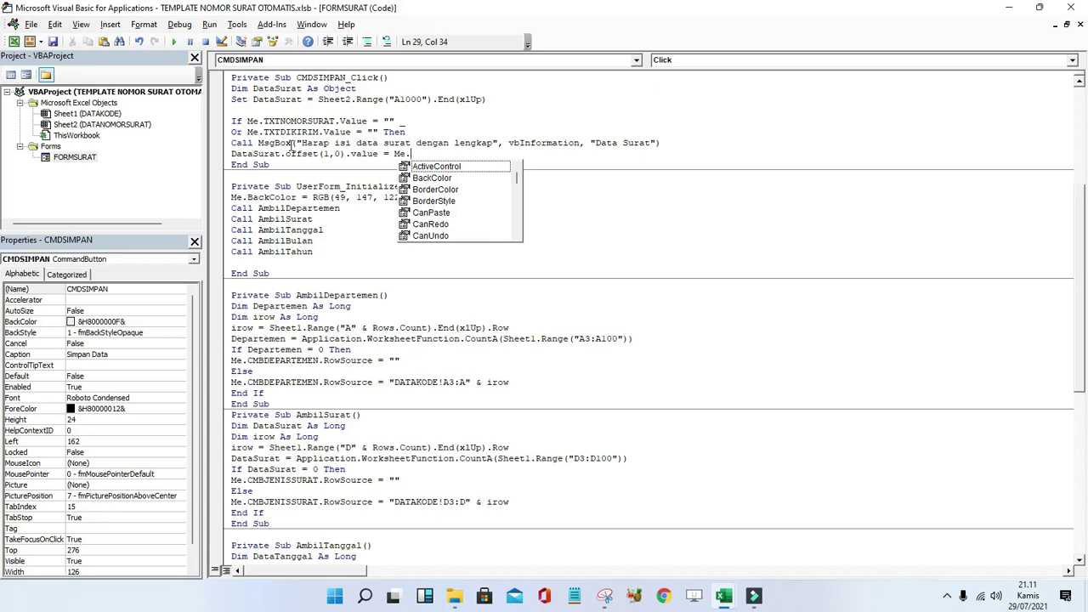
key("BackSpace")
key("BackSpace")
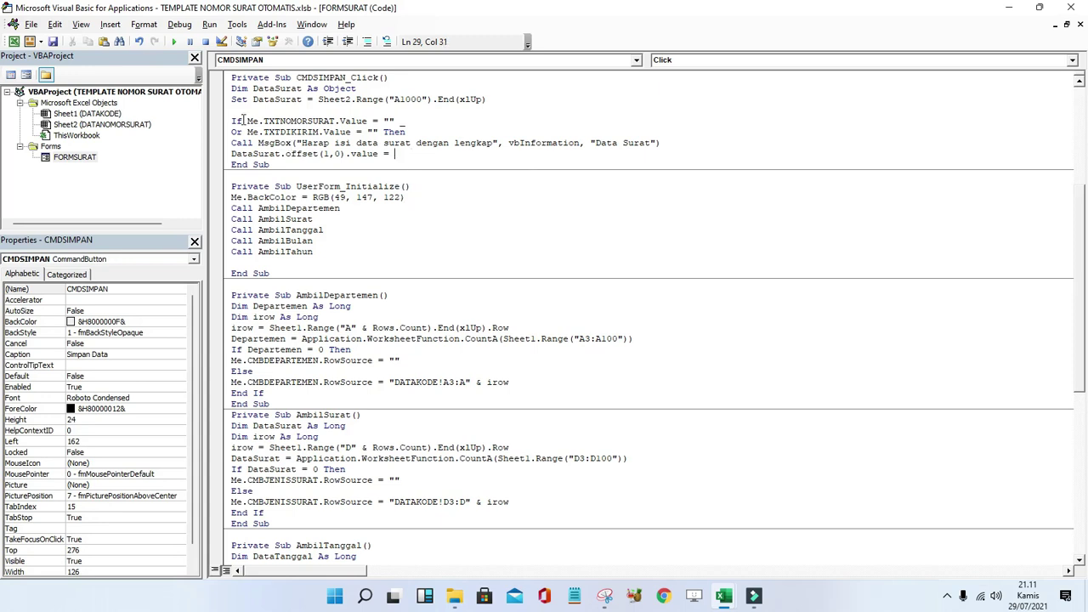
On the DATANOMORSURAT sheet, select A4 and narrow column A to fit the No header.
left_click(13, 42)
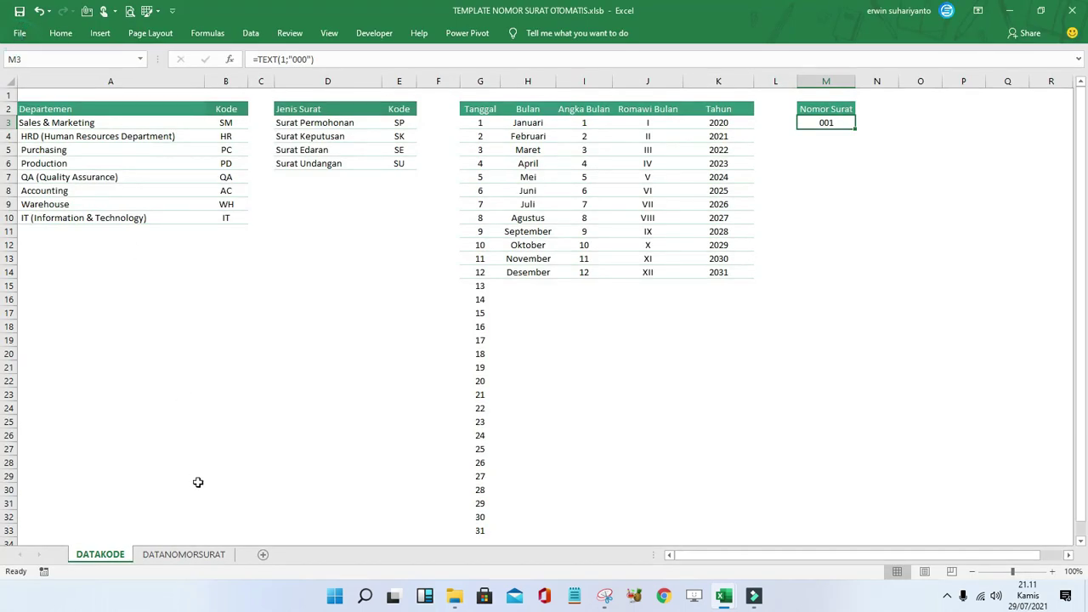
left_click(184, 554)
left_click(31, 138)
left_click_drag(60, 81, 46, 83)
mouse_move(721, 595)
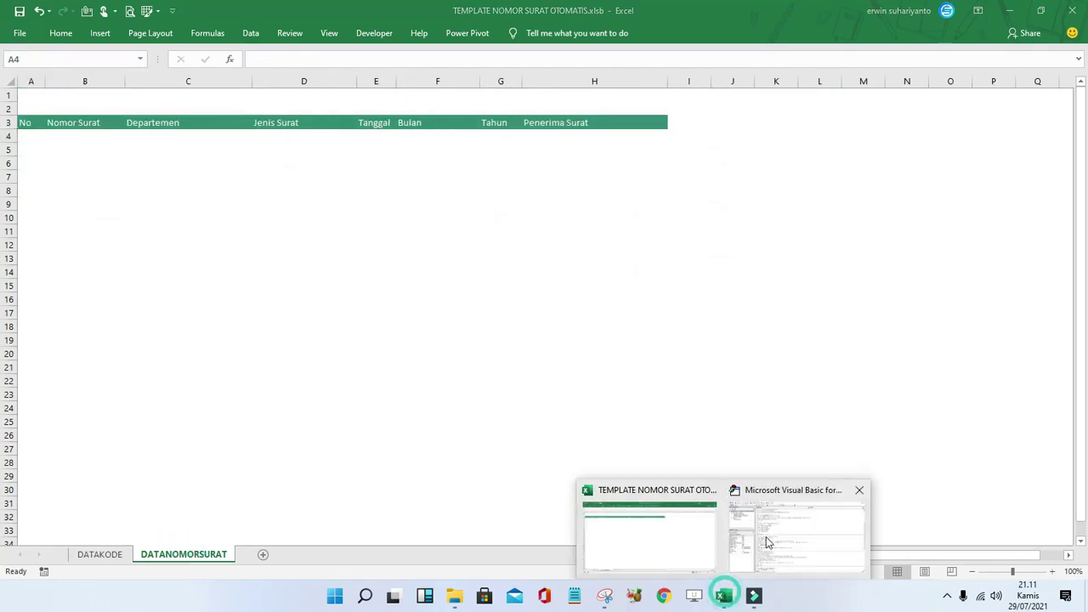
left_click(767, 543)
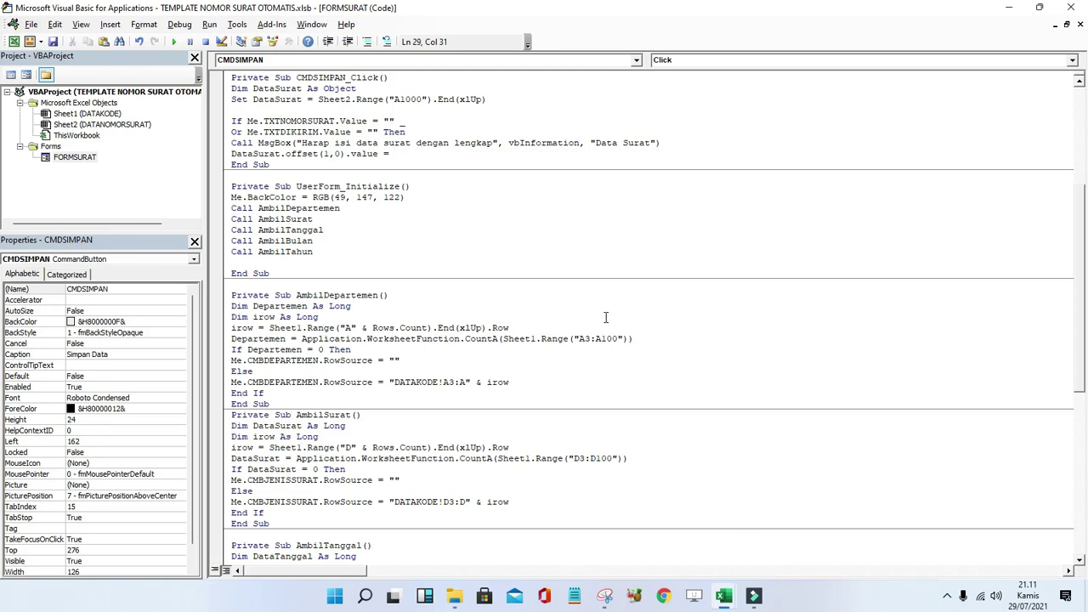
Finish the Offset line with the value "=ROW()-ROW($A$3)" and select that line.
type("\"=")
type("ROIW")
key("BackSpace")
key("BackSpace")
type("()-")
type("ROW(")
double_click(244, 14)
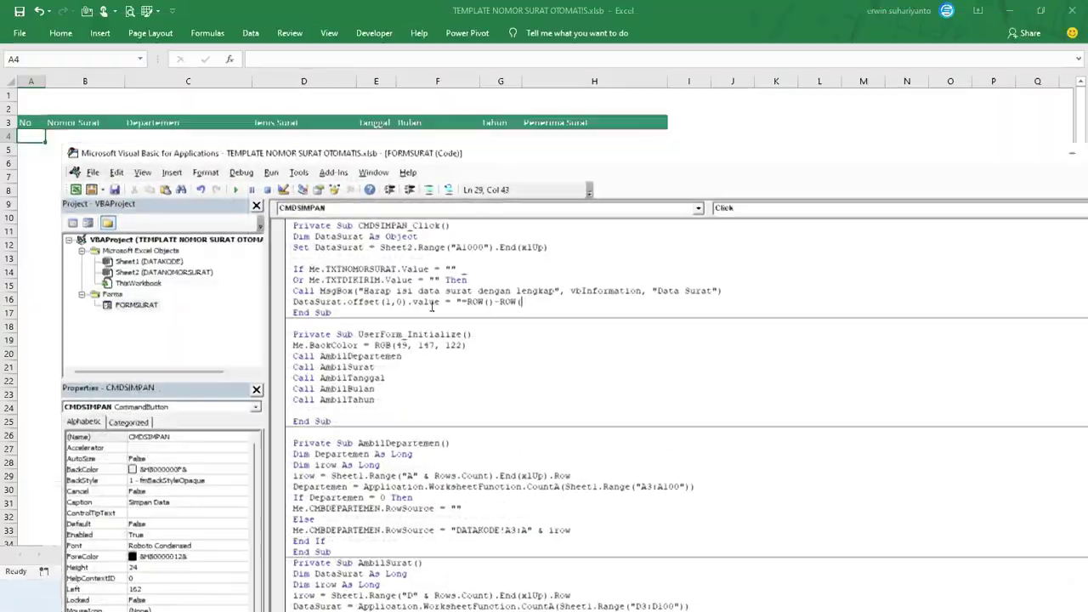
double_click(479, 162)
type("$")
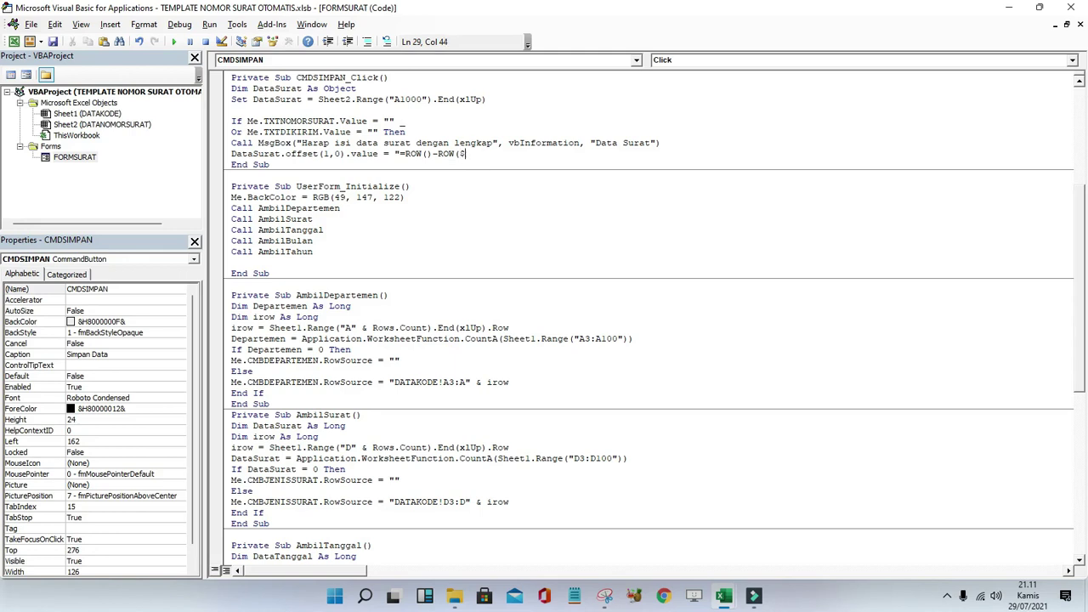
type("A")
type("$")
type("3")
type(")")
type("\"")
key("Return")
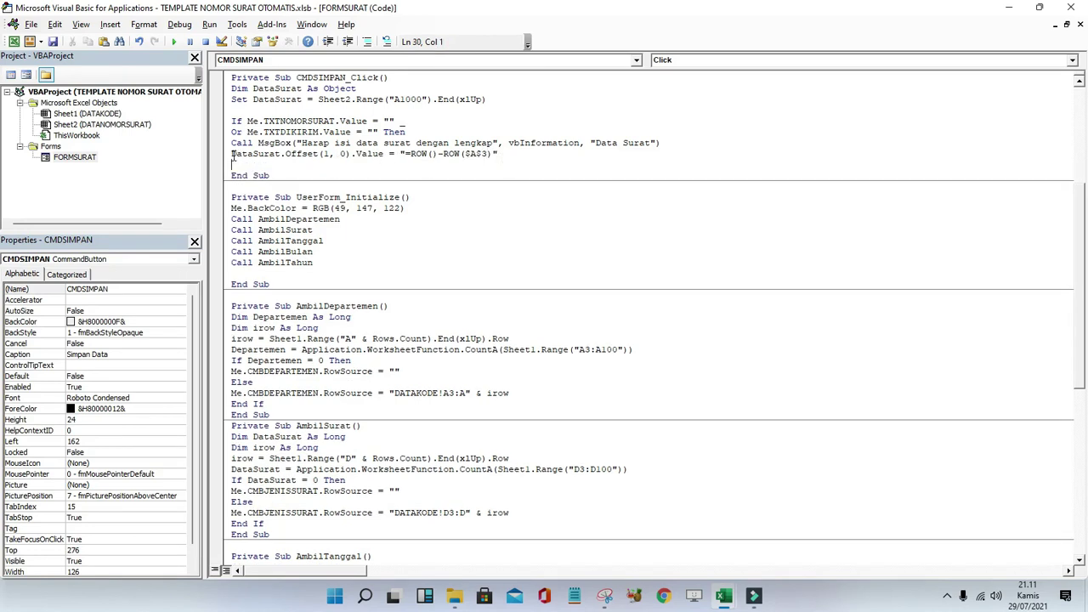
key("shift+Up")
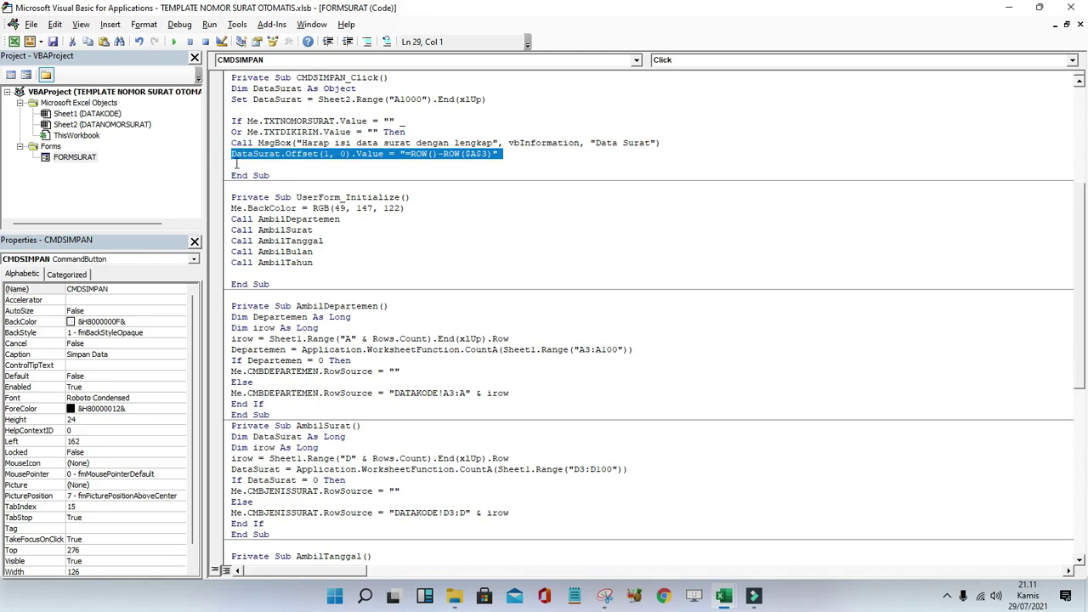
Duplicate the Offset line and set the next copies' column offsets to 1 and 2.
key("ctrl+c")
key("ctrl+v")
key("ctrl+v")
key("ctrl+v")
key("ctrl+v")
key("ctrl+v")
key("ctrl+v")
key("ctrl+v")
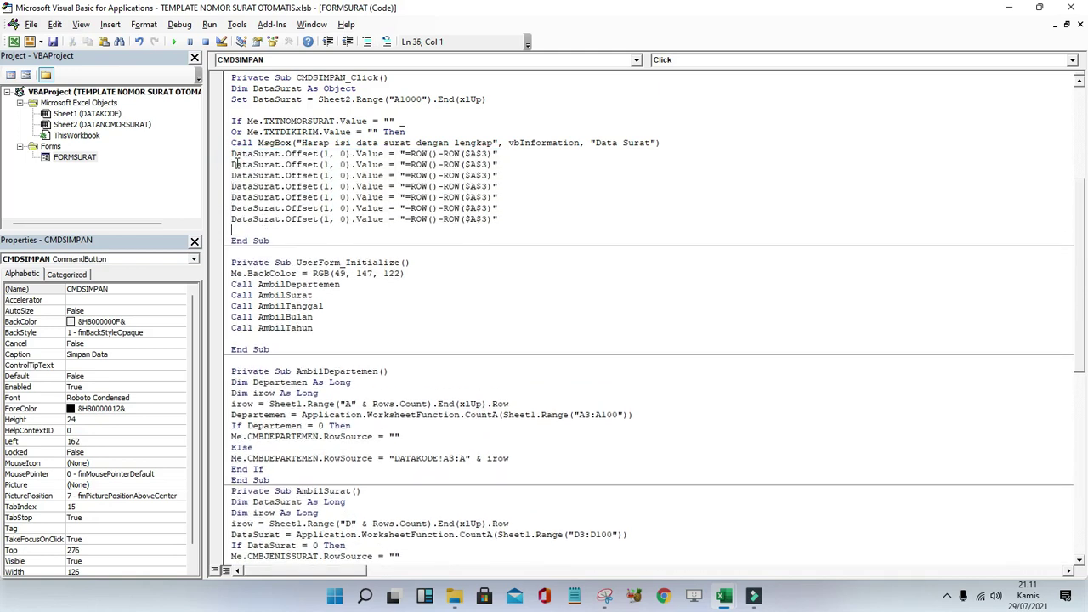
left_click(345, 164)
key("BackSpace")
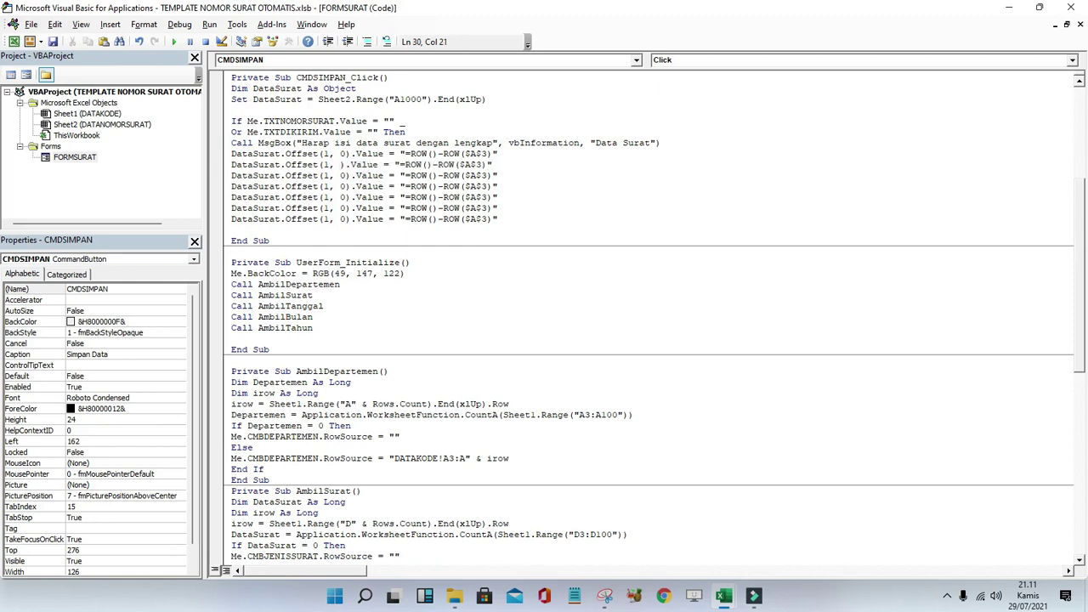
type("1")
key("Down")
key("BackSpace")
type("2")
Change the remaining copies' column offsets to 4, 5 and 6.
key("Down")
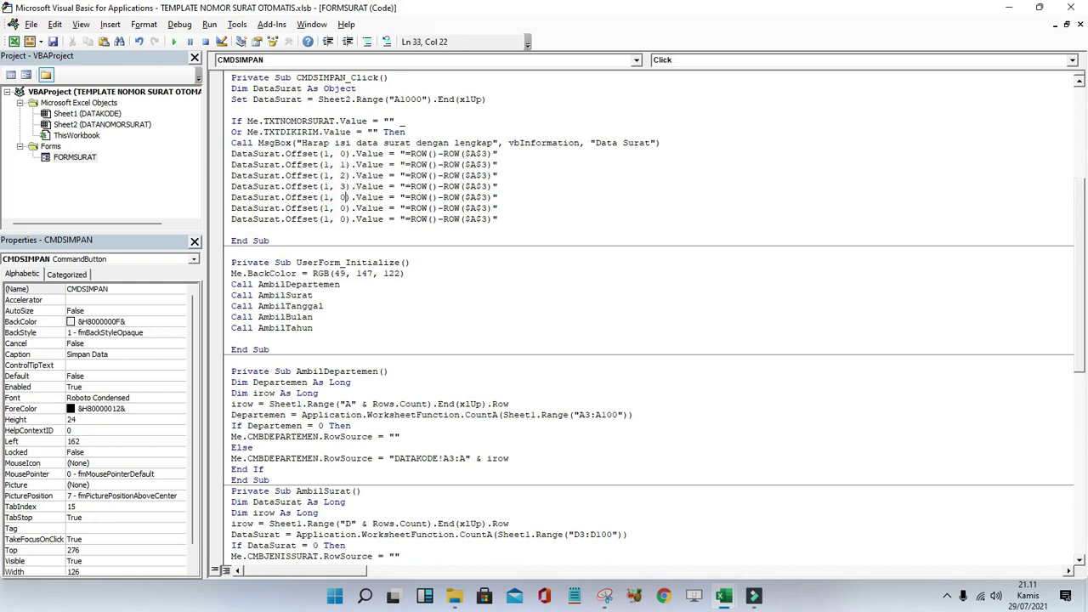
key("BackSpace")
type("4")
key("Down")
key("BackSpace")
type("5")
key("BackSpace")
type("6")
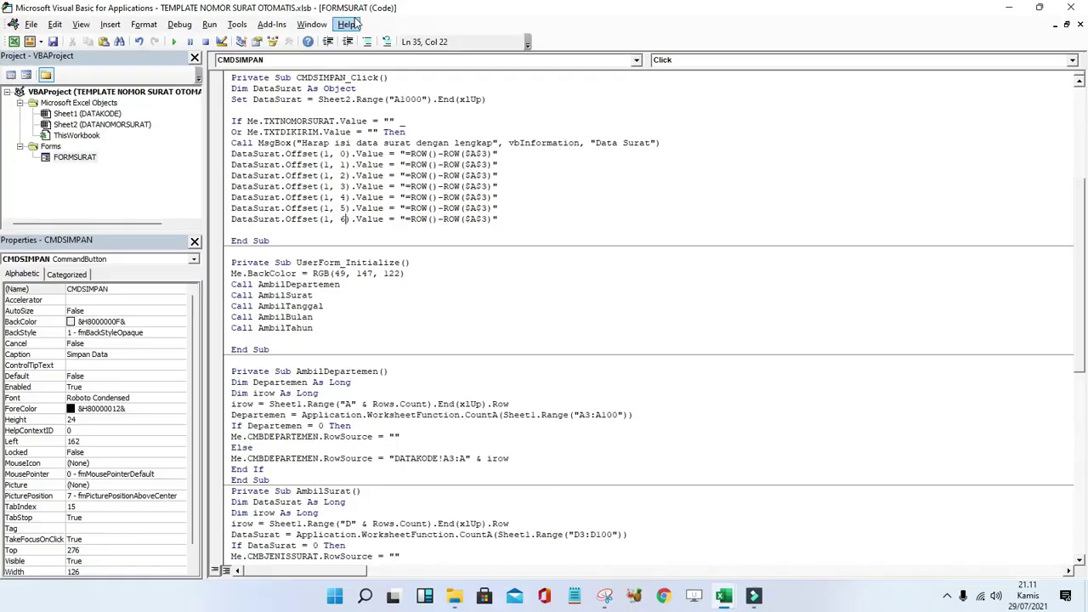
key("super+Down")
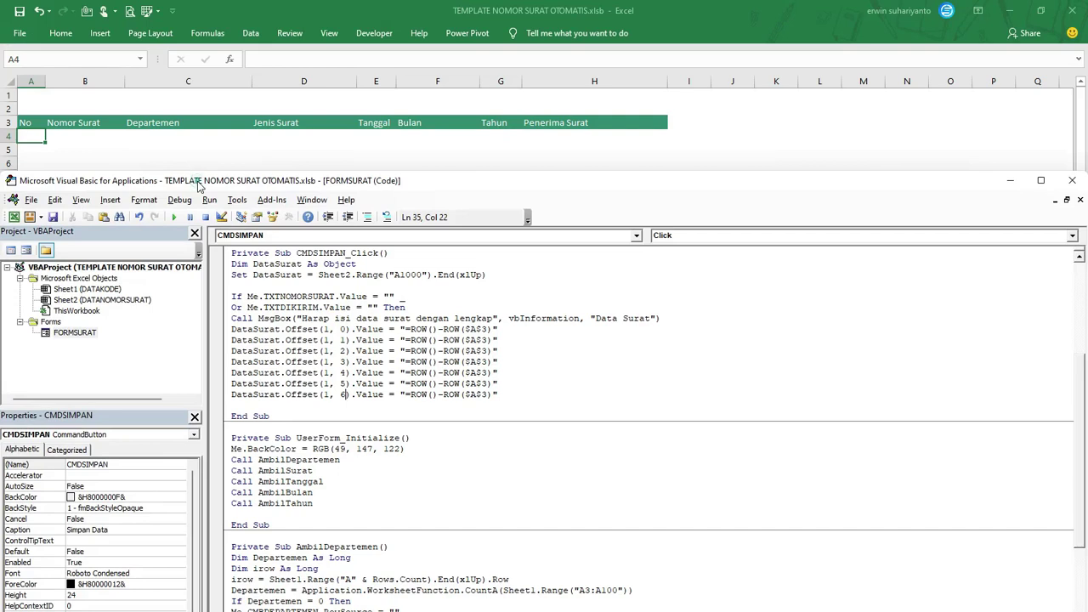
Replace the ROW formula on the next two lines with Me.TXTNOMORSURAT.Value and Me.CMBDEPARTEMEN.Value.
double_click(241, 180)
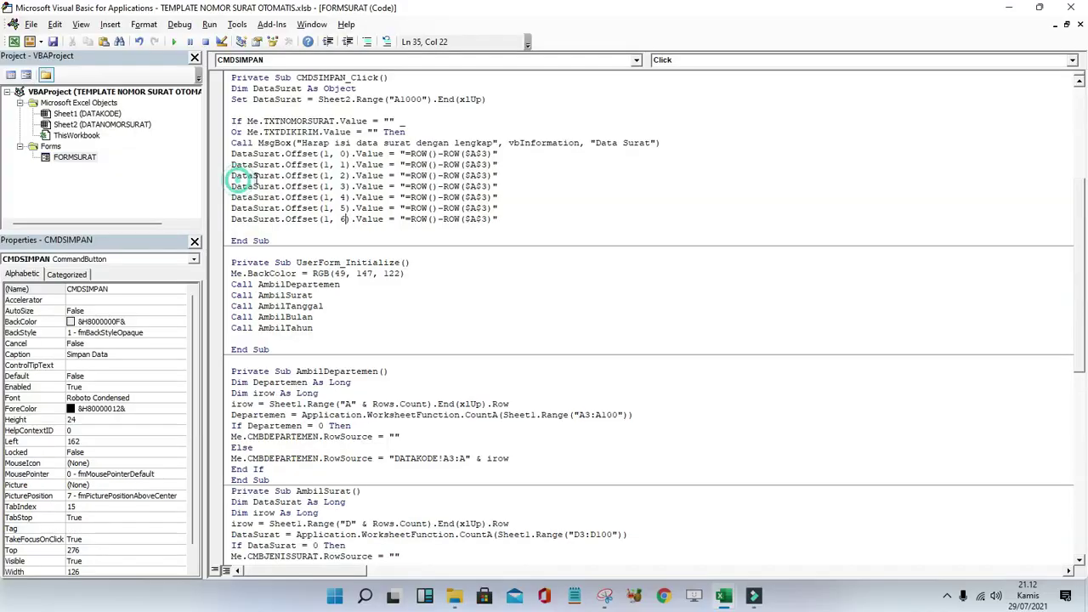
left_click_drag(400, 166, 499, 165)
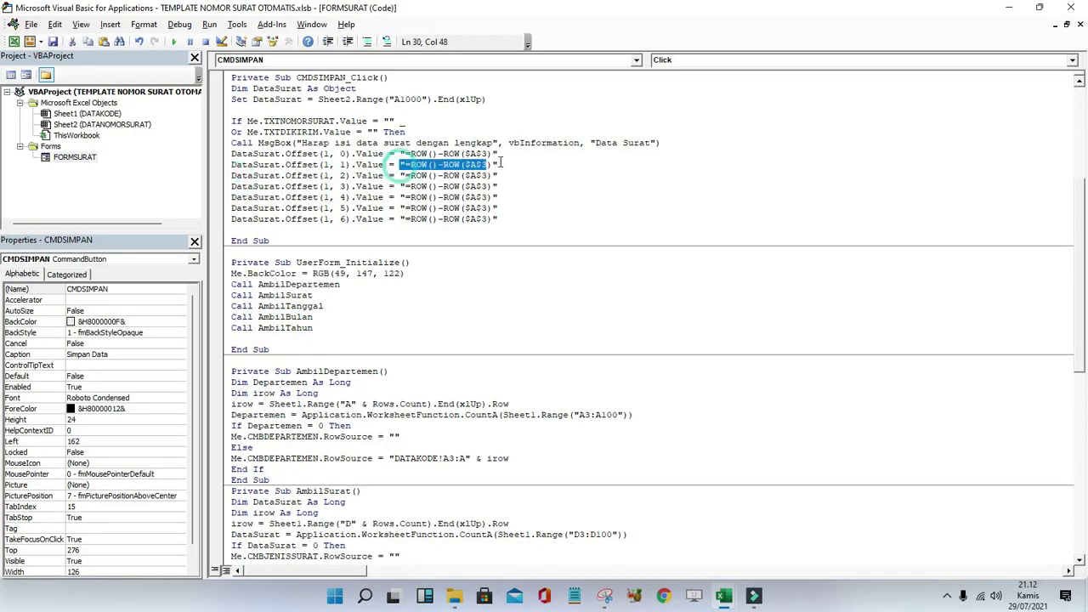
key("Delete")
type("Me")
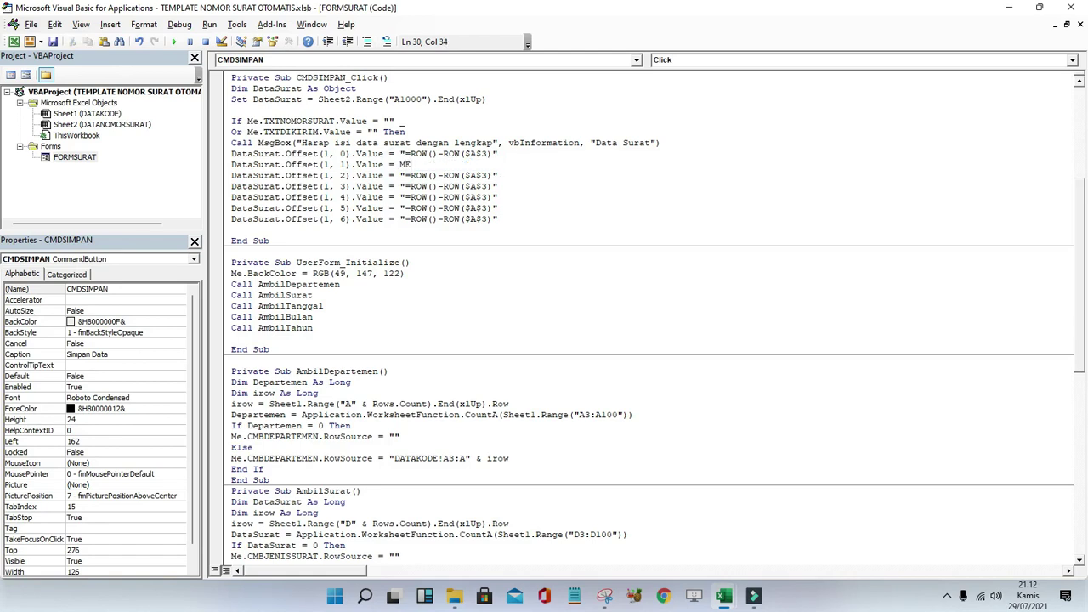
type(".TXT")
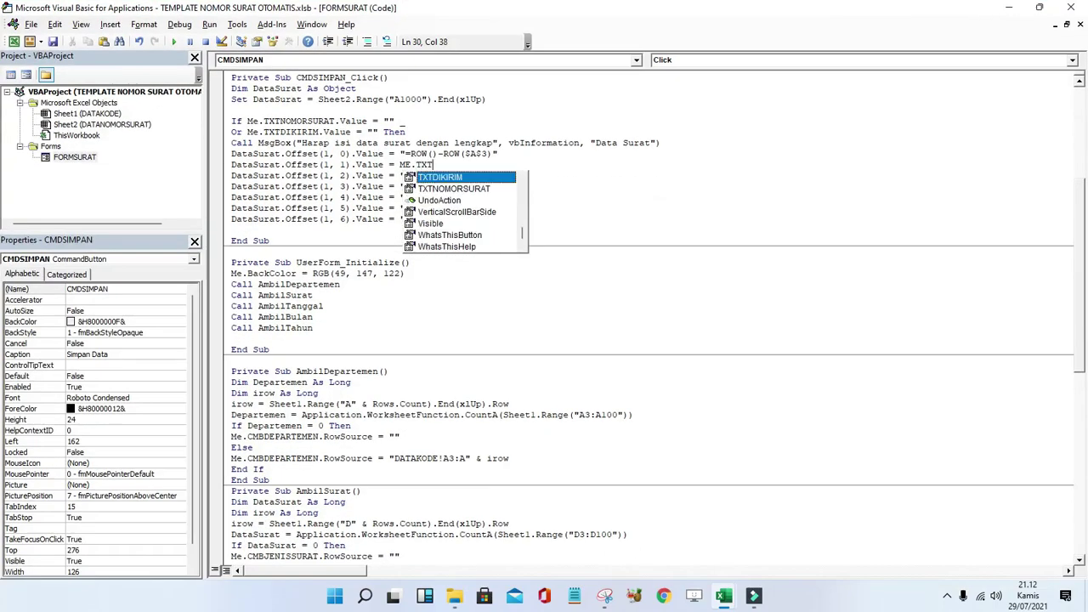
type("NO")
double_click(486, 185)
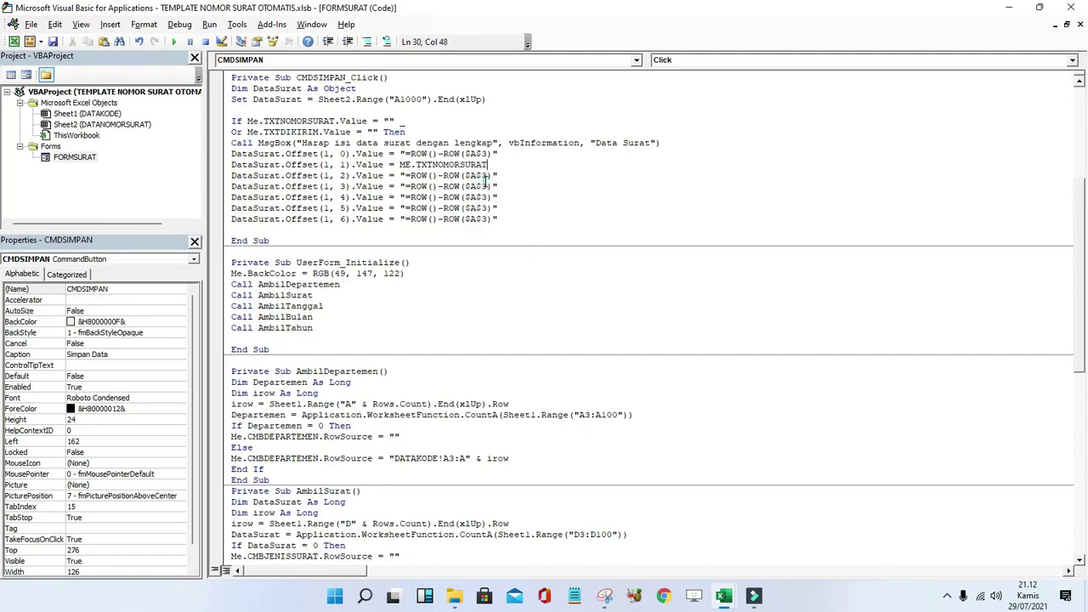
type(".V")
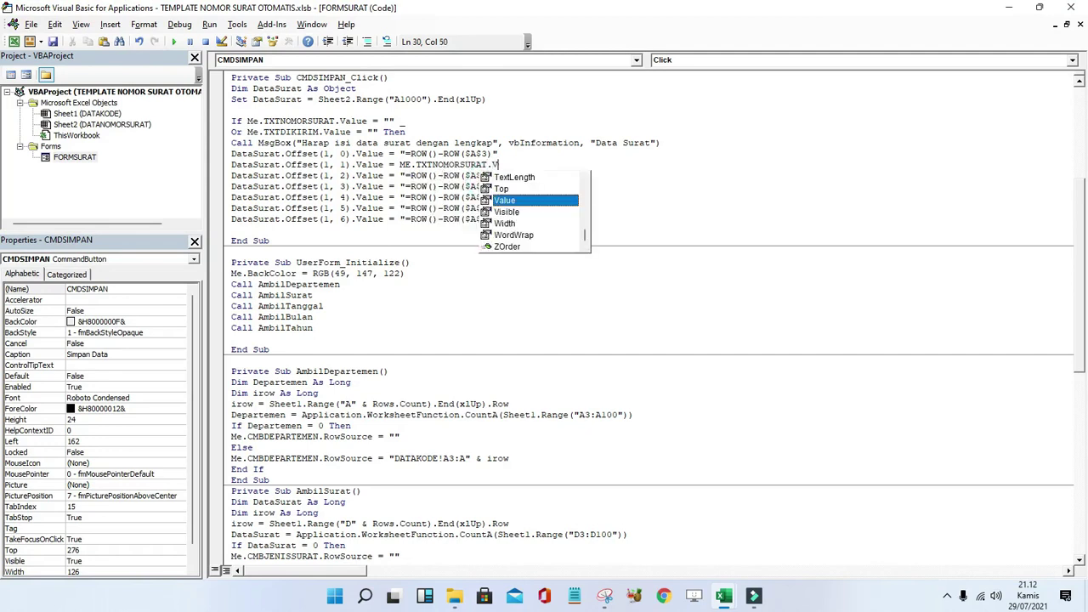
type("ALUE")
mouse_move(468, 177)
left_mouse_down()
mouse_move(397, 175)
mouse_move(505, 174)
left_mouse_up()
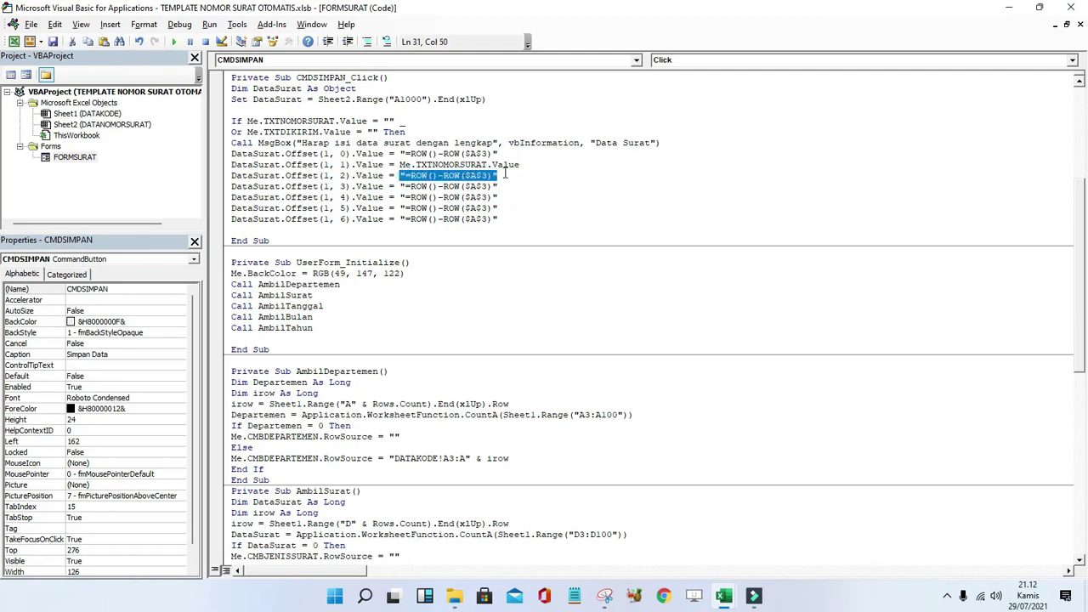
type("ME.")
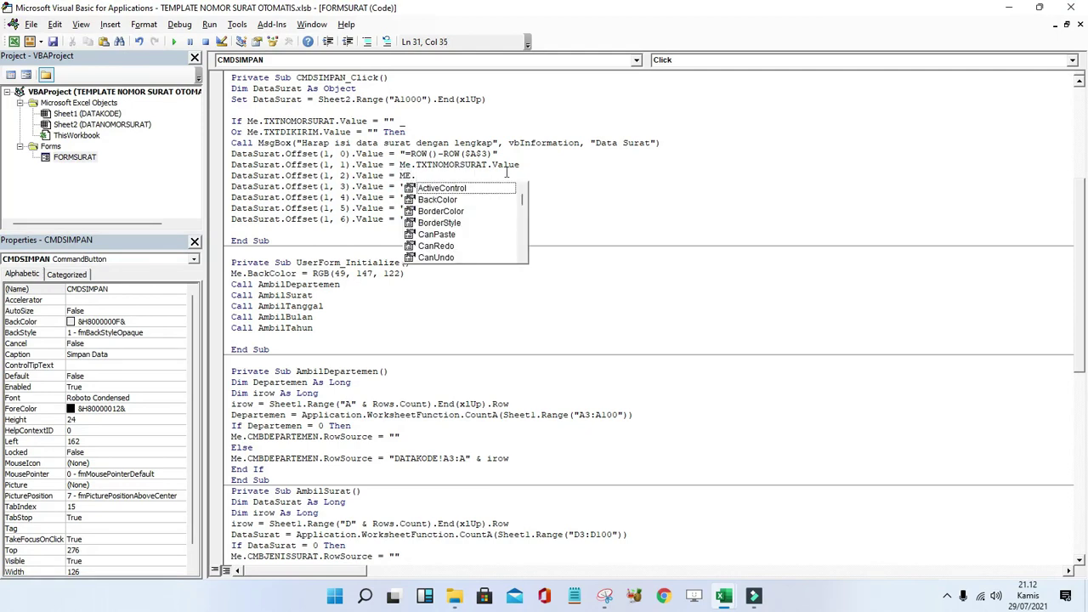
type("CMB")
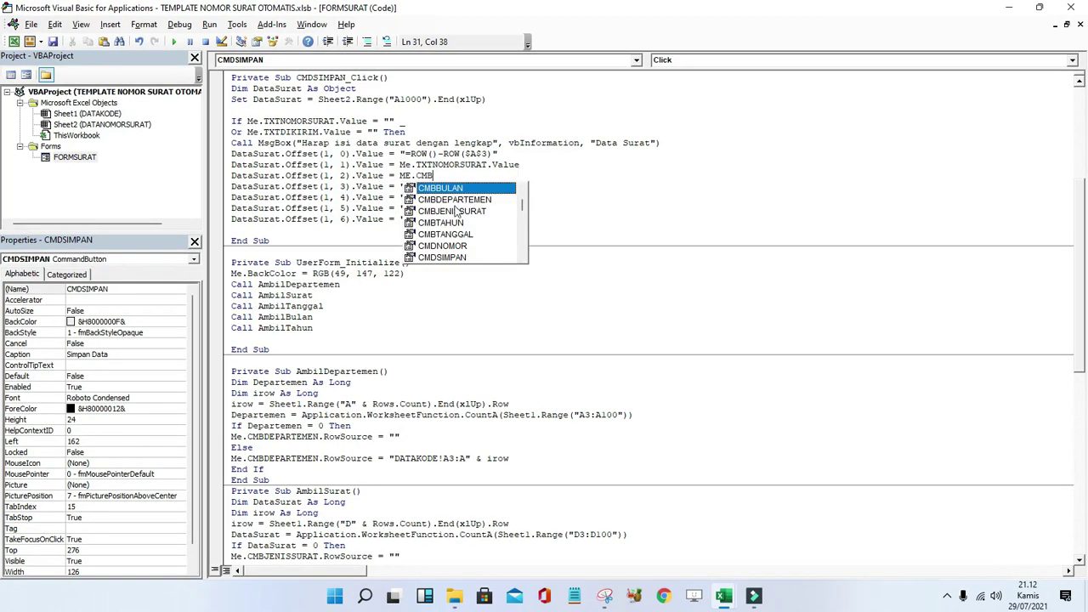
double_click(455, 200)
type(".")
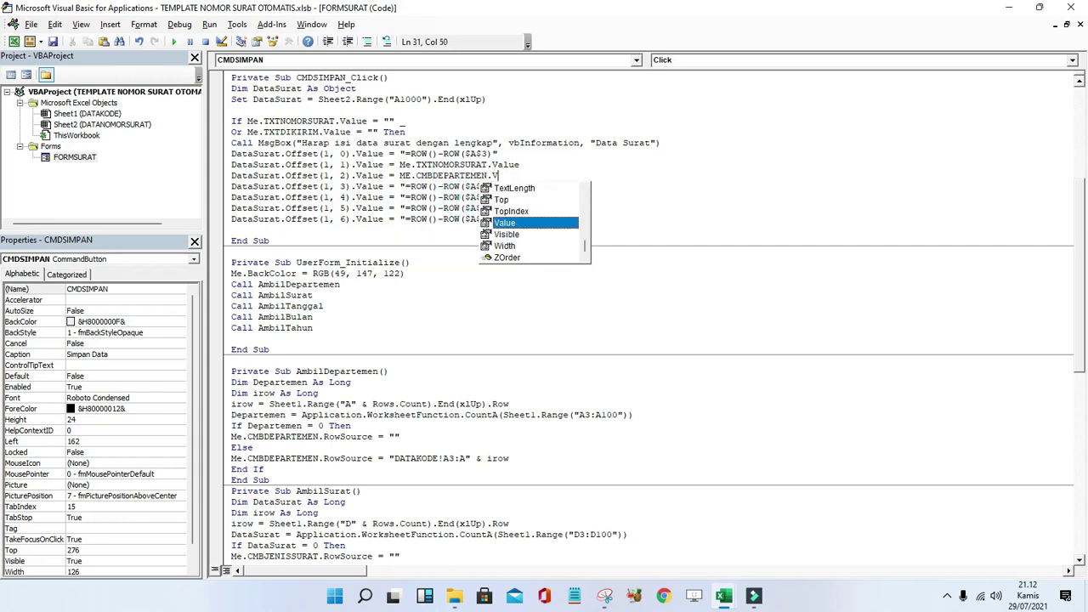
type("VALUE")
Make line 32 store Me.CMBJENISSURAT.Value instead of the ROW formula.
left_click_drag(400, 175, 525, 174)
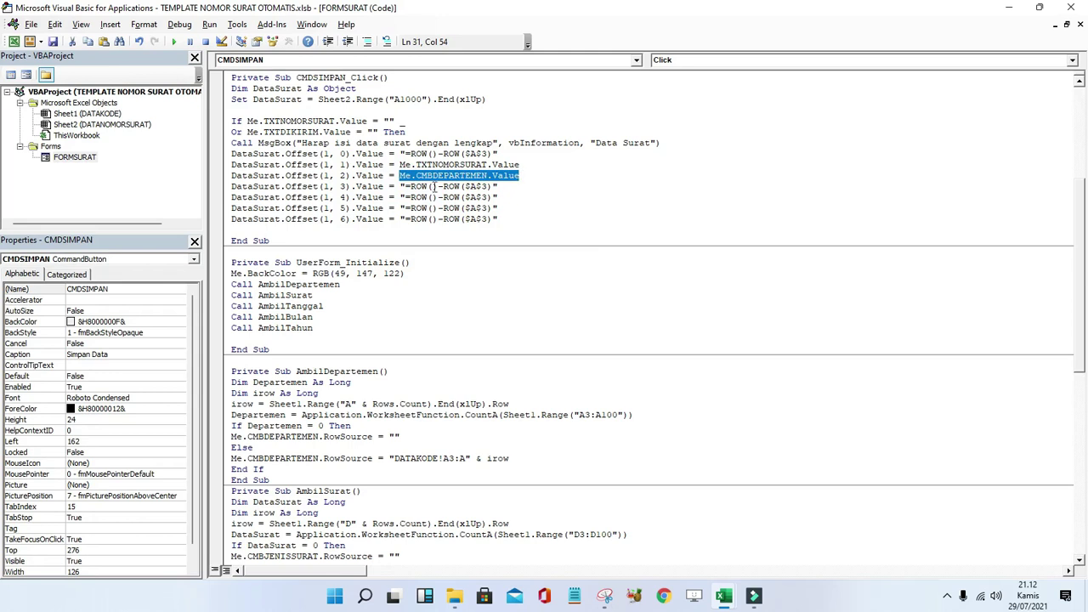
left_click_drag(400, 186, 504, 186)
key("ctrl+v")
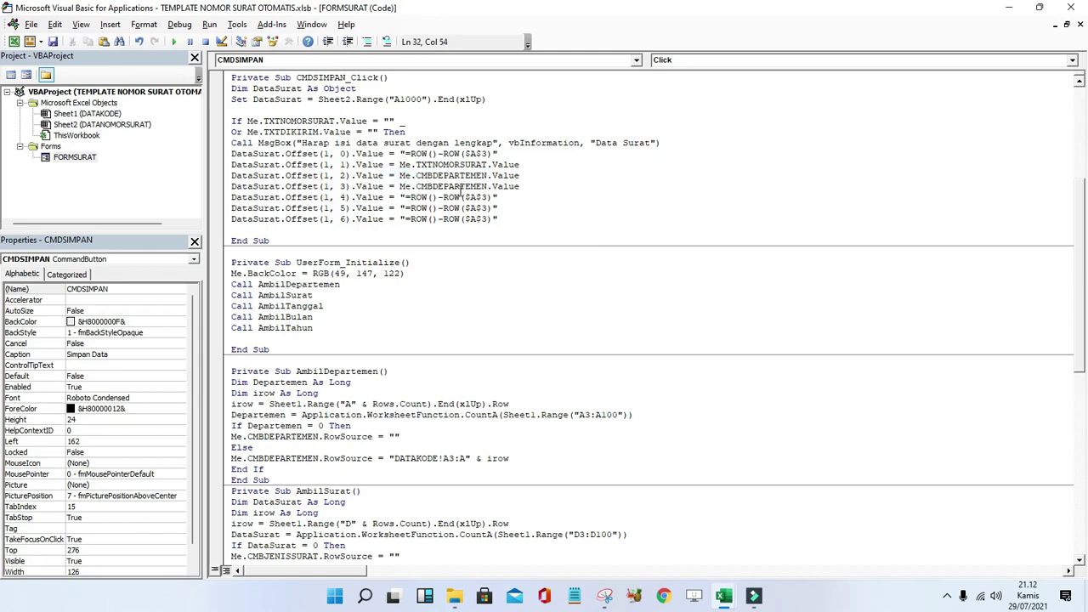
double_click(460, 191)
key("BackSpace")
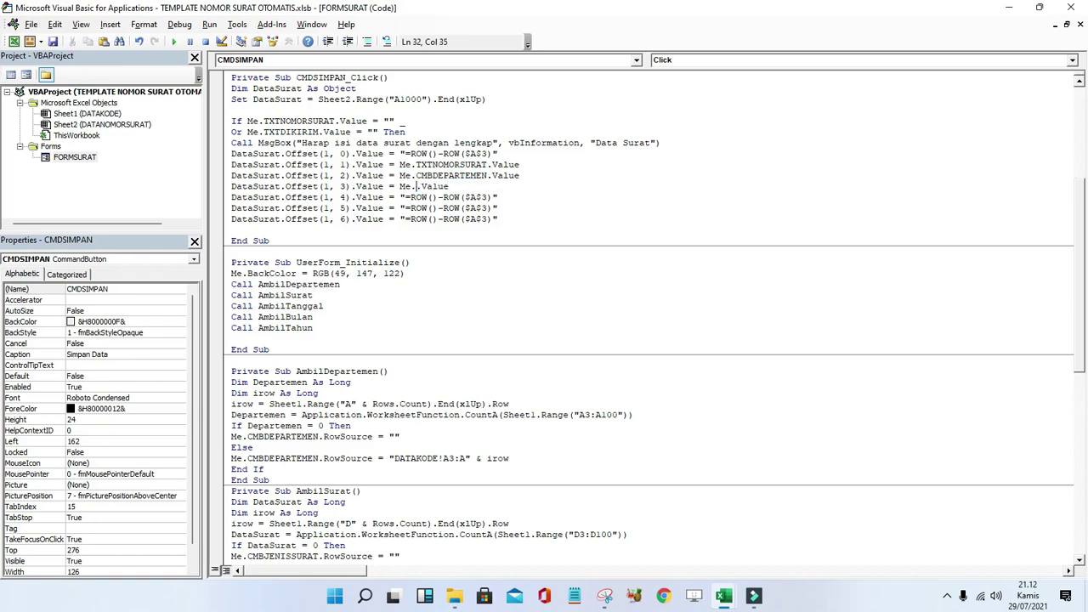
type("CMB")
key("ctrl+space")
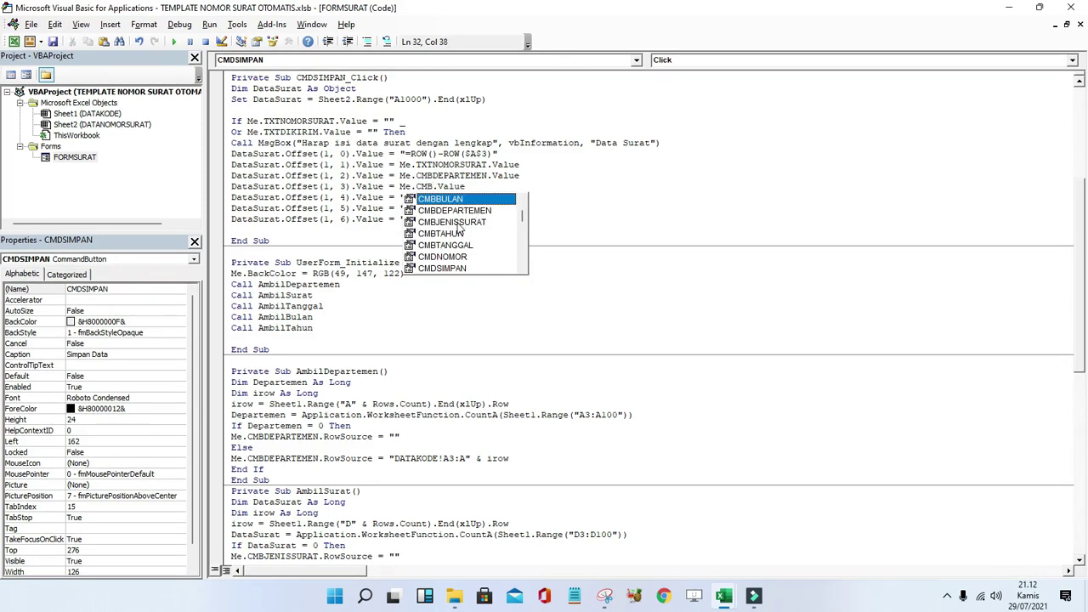
double_click(455, 222)
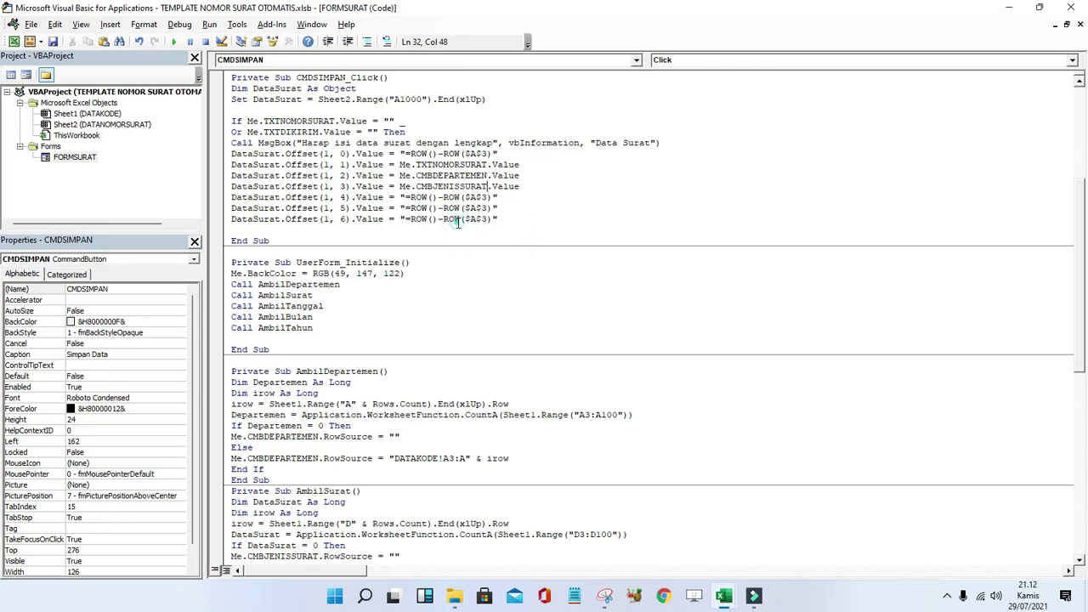
Make line 33 store Me.CMBTANGGAL.Value instead of the ROW formula.
left_click(400, 186)
key("shift+End")
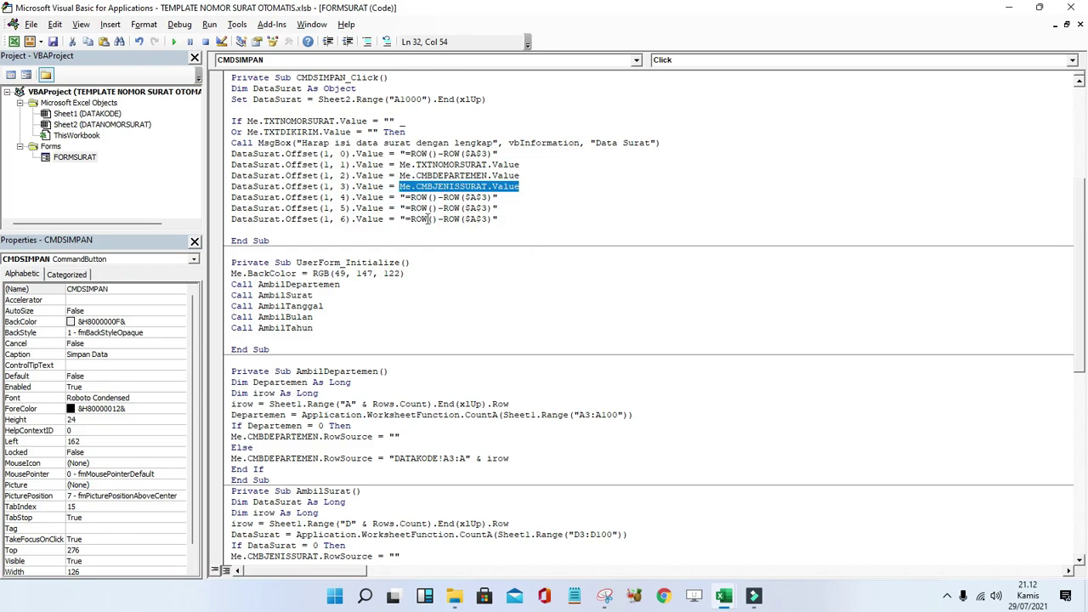
key("ctrl+c")
left_click_drag(400, 196, 498, 196)
key("ctrl+v")
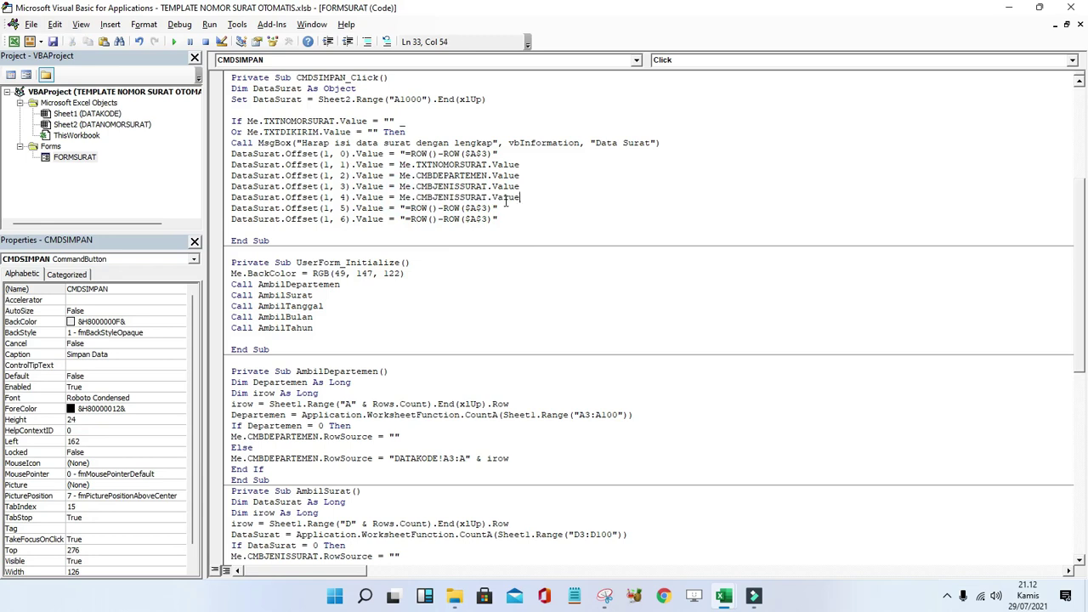
double_click(449, 197)
key("Delete")
key("ctrl+j")
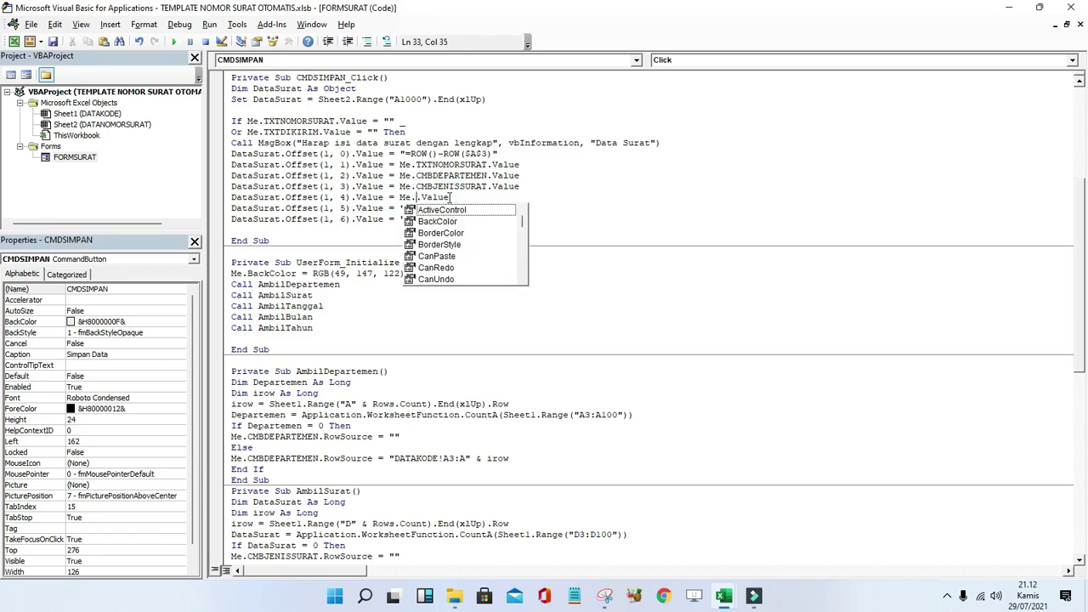
type("CMB")
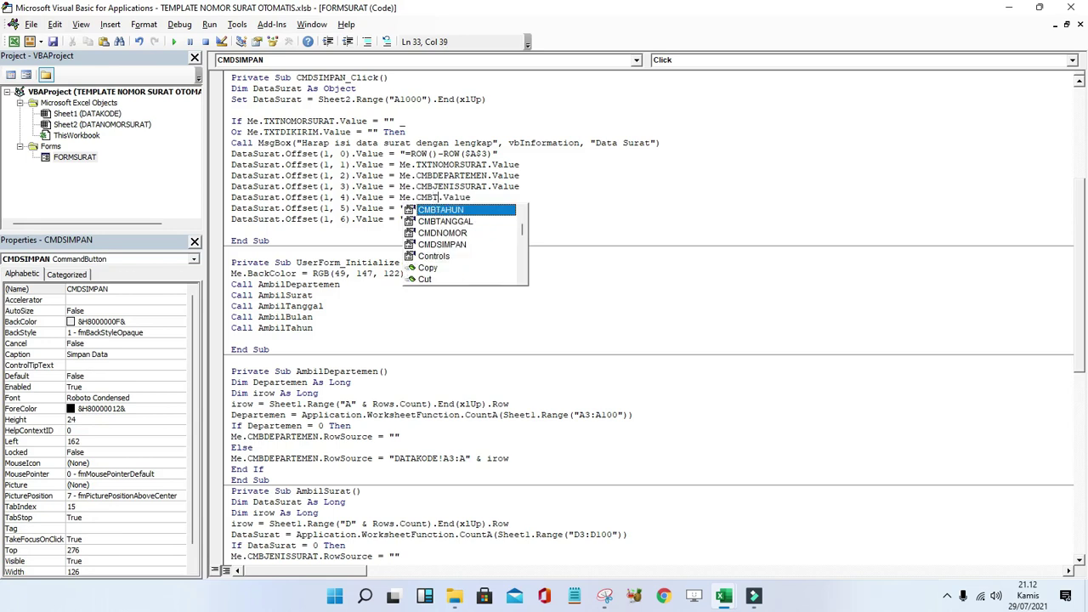
type("T")
double_click(450, 219)
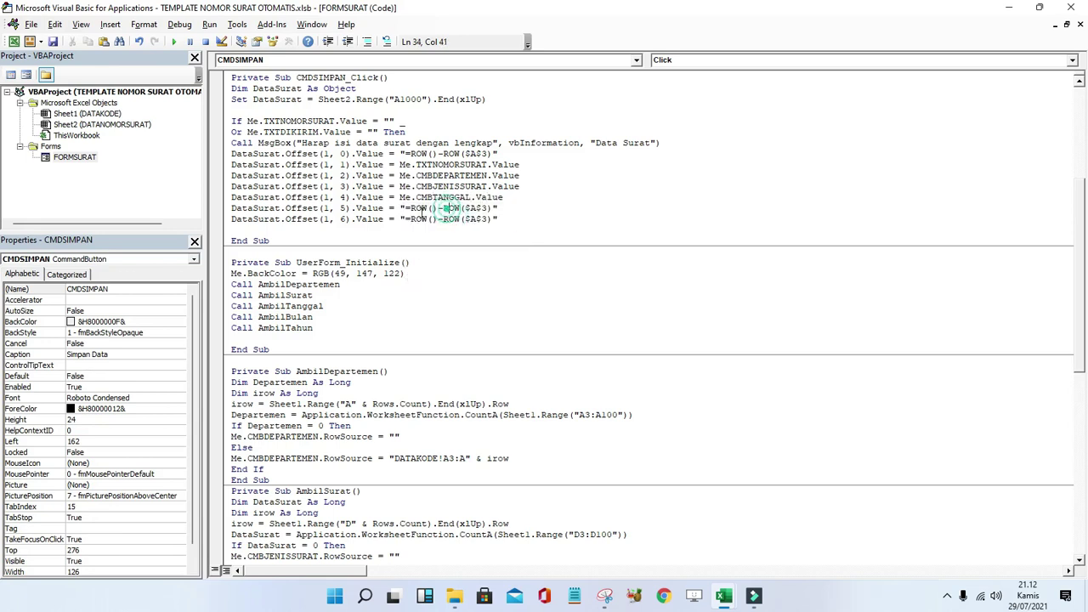
Make line 34 store Me.CMBBULAN.Value instead of the ROW formula.
left_click_drag(400, 208, 512, 208)
key("ctrl+v")
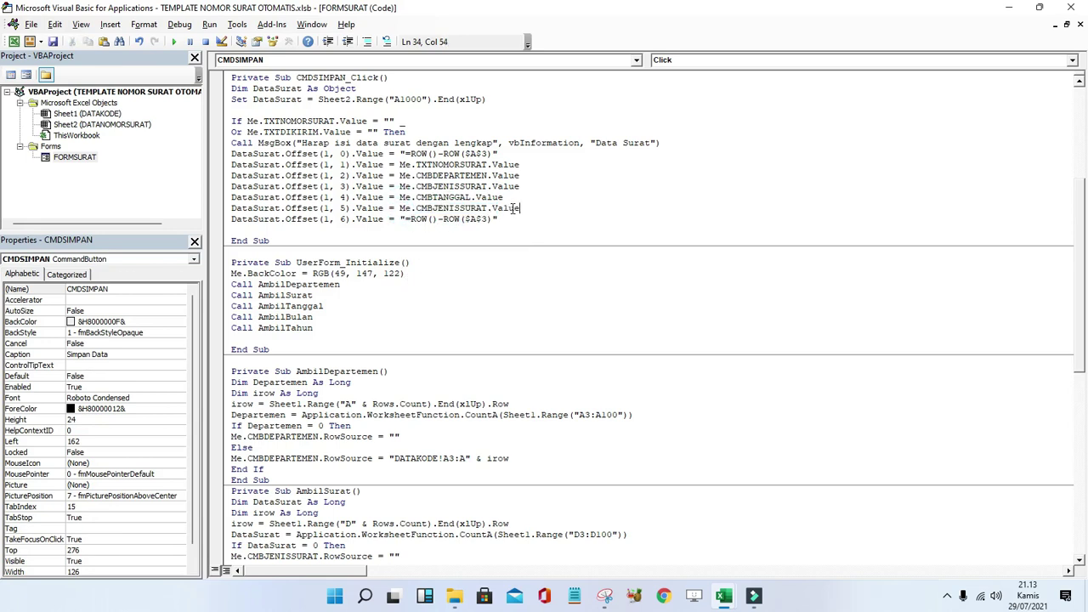
double_click(461, 209)
key("BackSpace")
key("ctrl+space")
type("CMB")
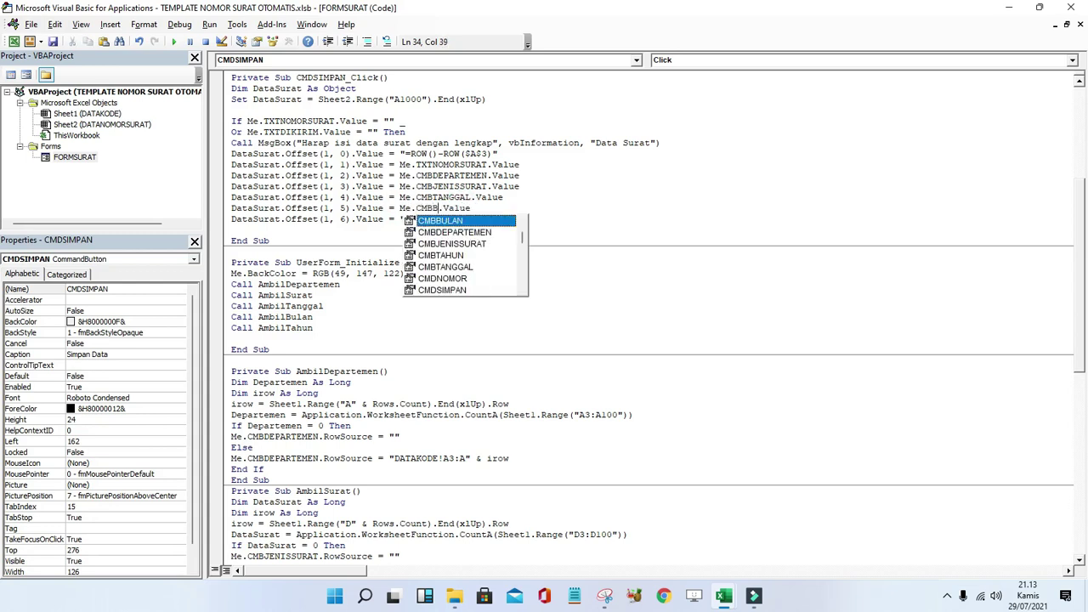
double_click(472, 220)
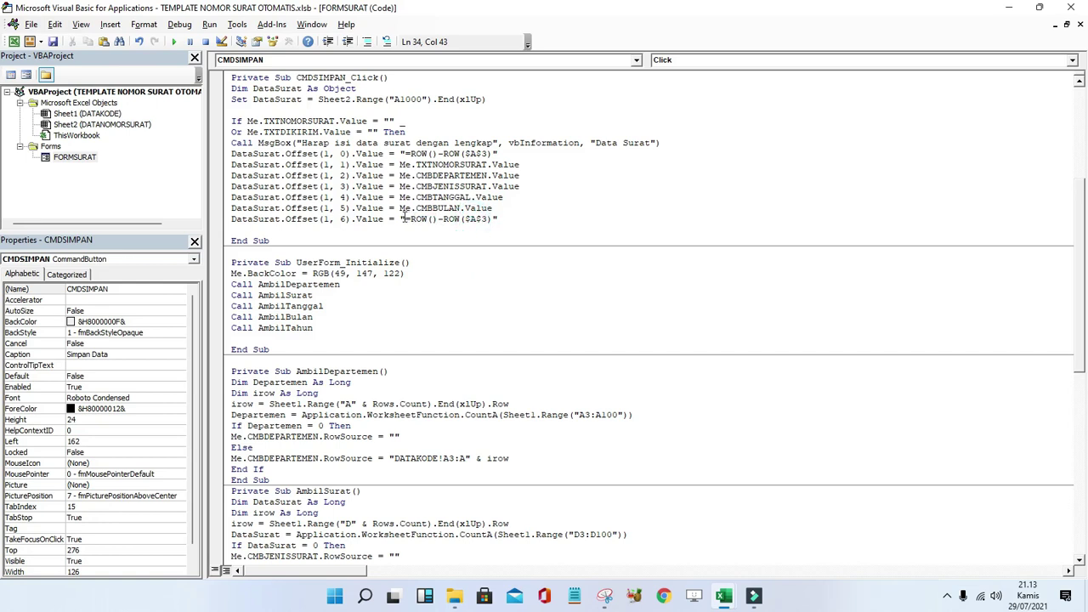
Make line 35 store Me.CMBTAHUN.Value instead of the ROW formula.
left_click_drag(400, 219, 498, 220)
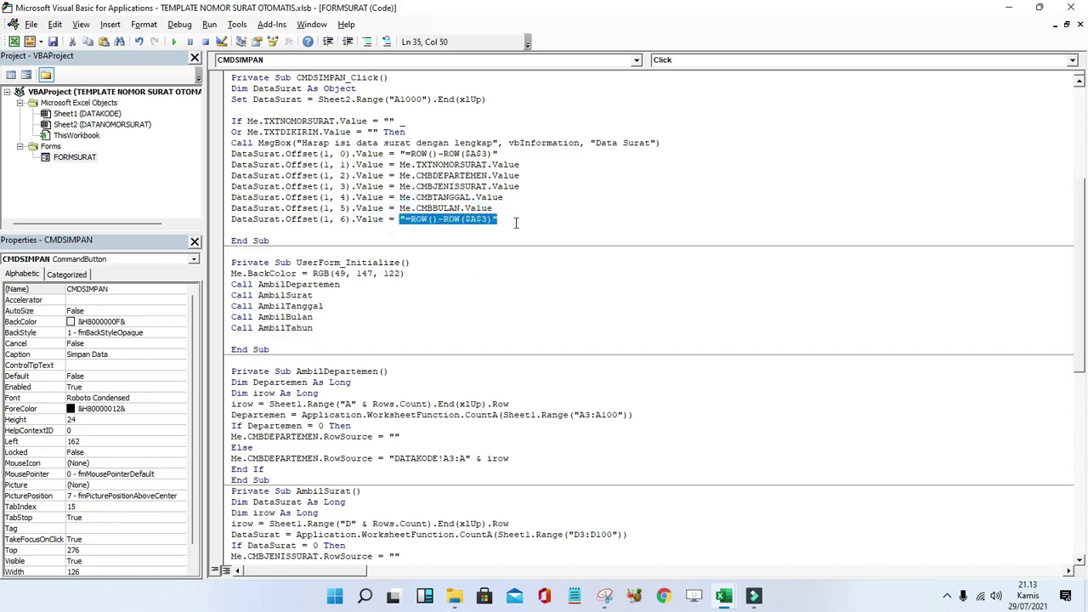
type(".")
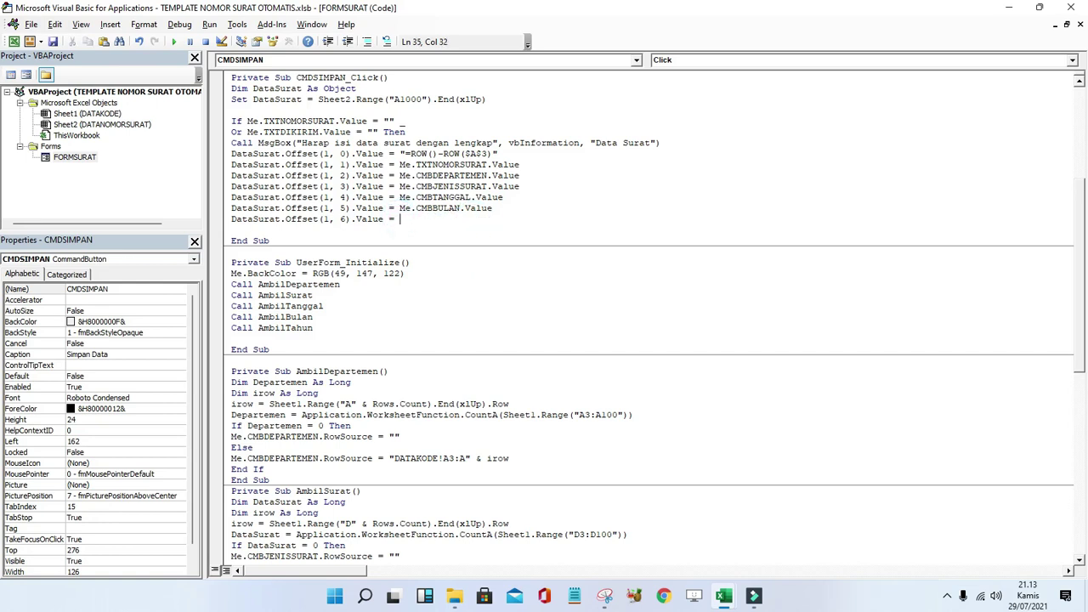
key("ctrl+v")
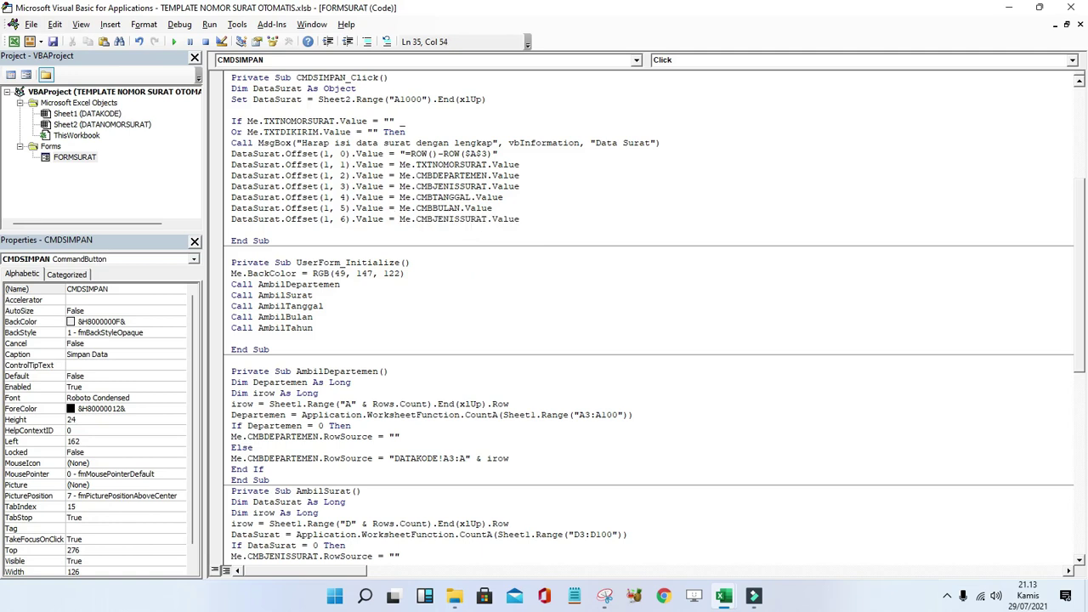
left_click(448, 219)
double_click(447, 219)
key("BackSpace")
key("ctrl+space")
type("CMBT")
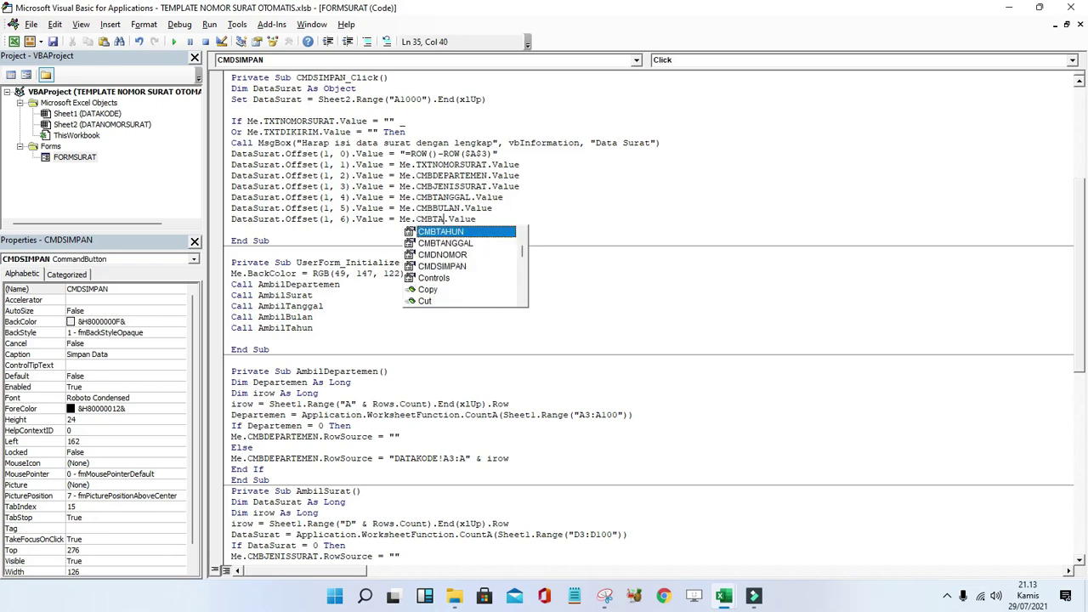
double_click(433, 231)
left_click_drag(449, 12, 449, 204)
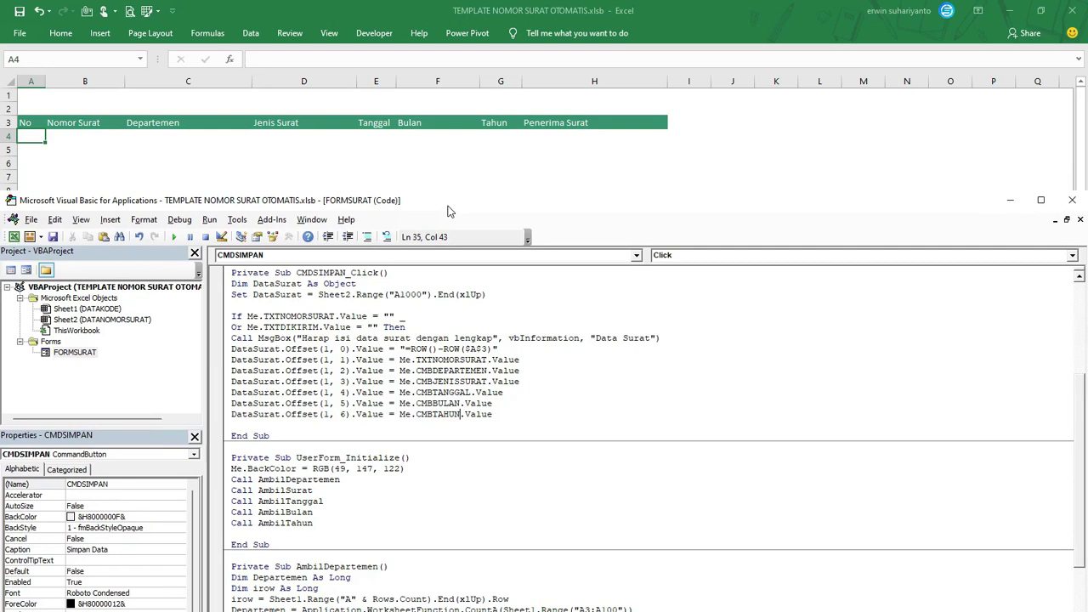
Move the VBA editor window slightly higher over the Excel sheet.
left_click_drag(448, 207, 448, 195)
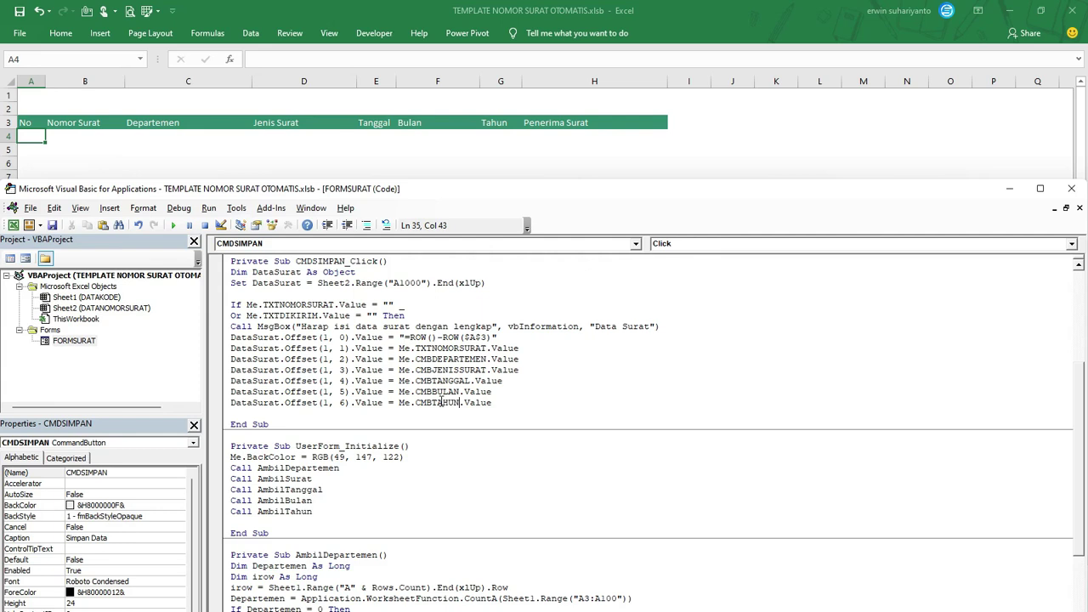
Duplicate the CMBTAHUN Offset line above End Sub and make it write Me.TXTDIKIRIM.Value.
double_click(393, 192)
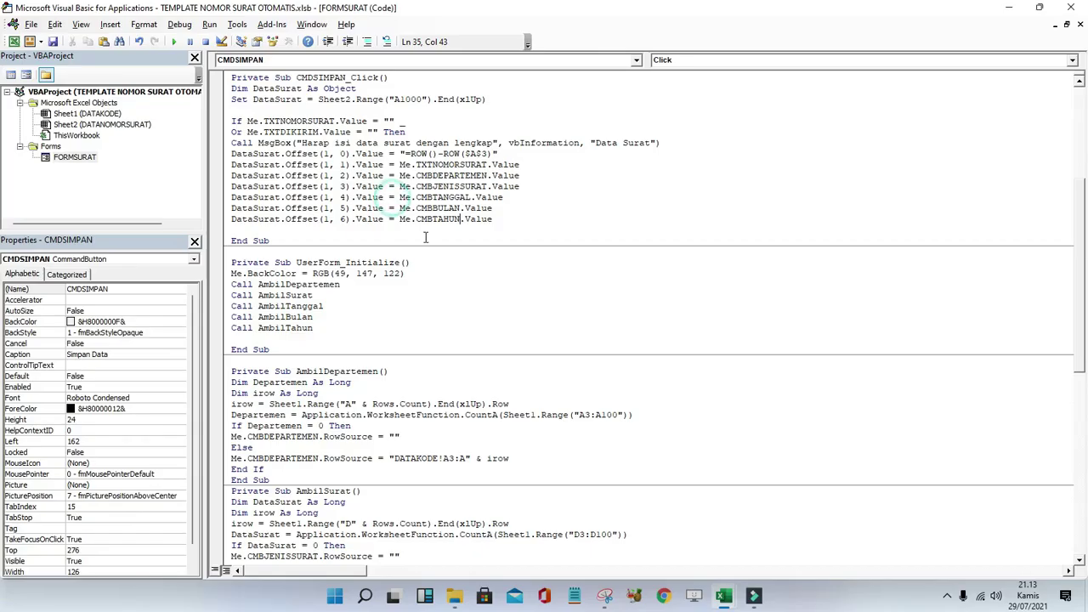
left_click_drag(500, 218, 226, 221)
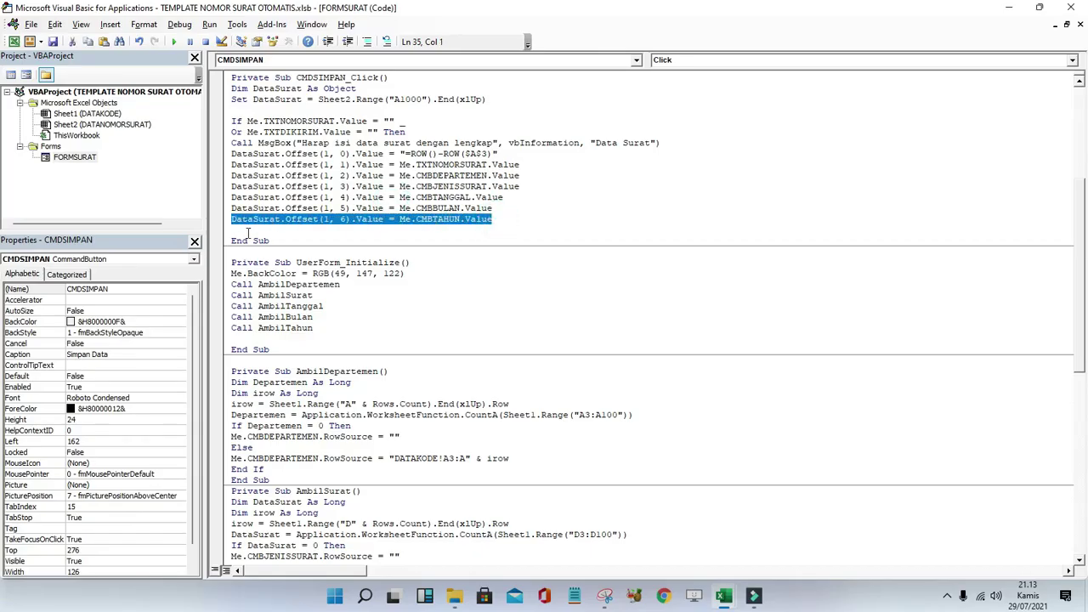
left_click(259, 230)
key("ctrl+v")
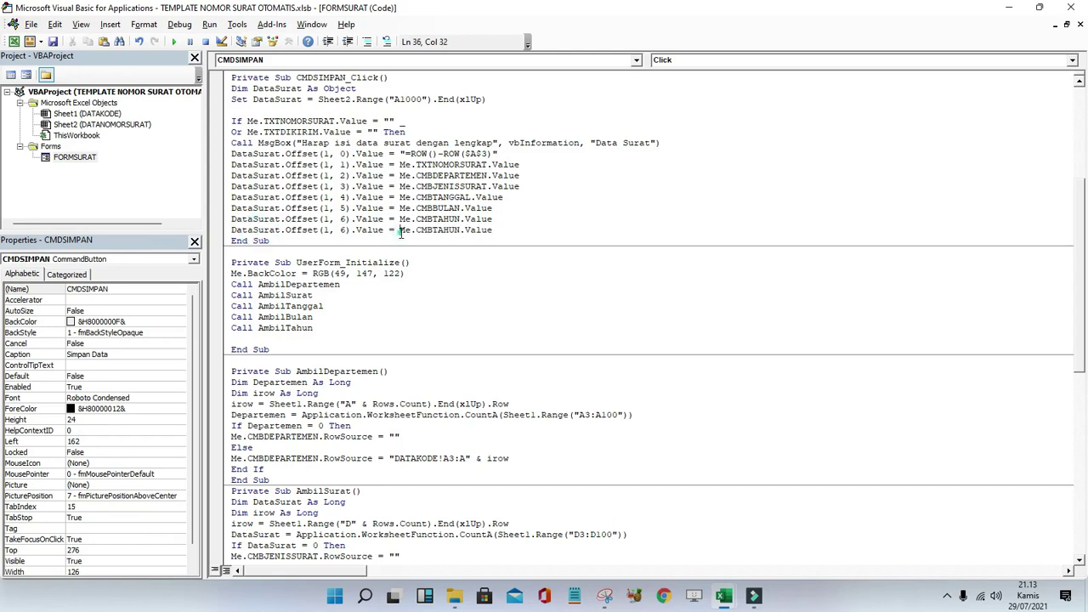
left_click_drag(400, 229, 558, 231)
type("ME.TXTDI")
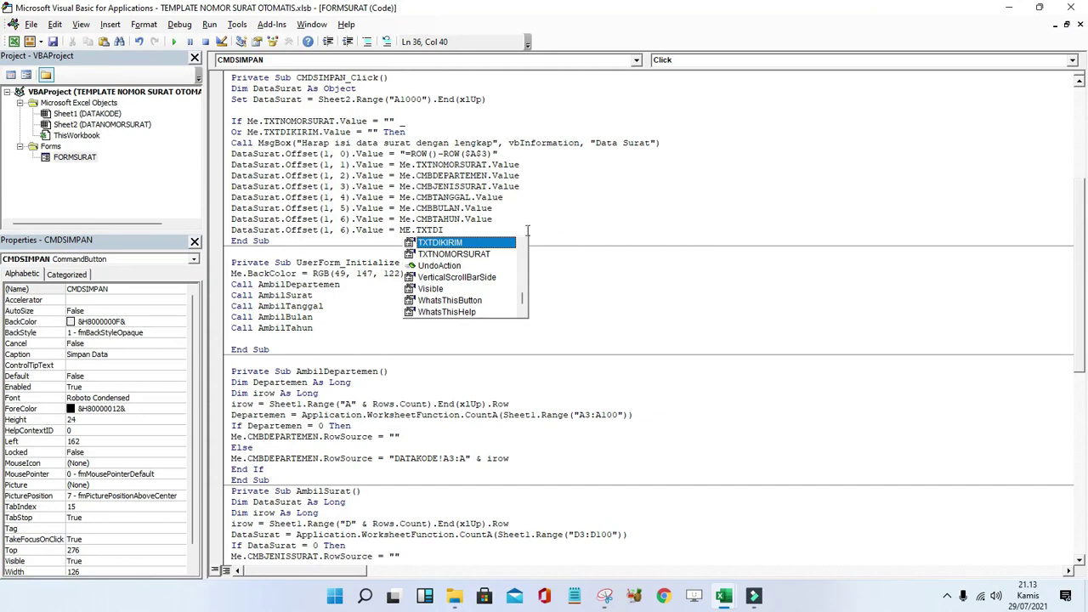
double_click(470, 243)
type(".VAL")
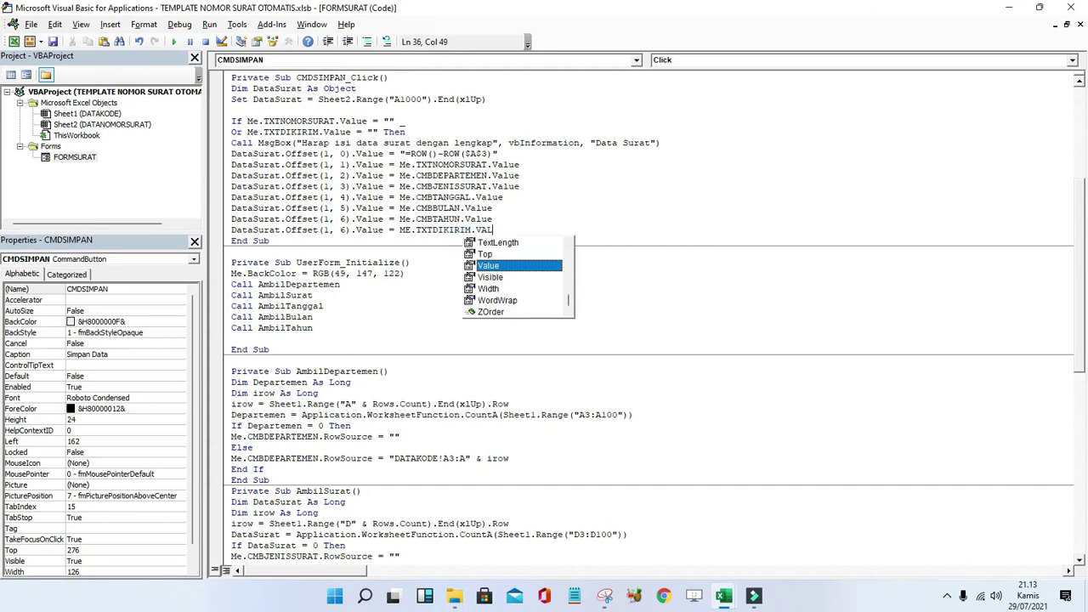
type("UE")
key("Return")
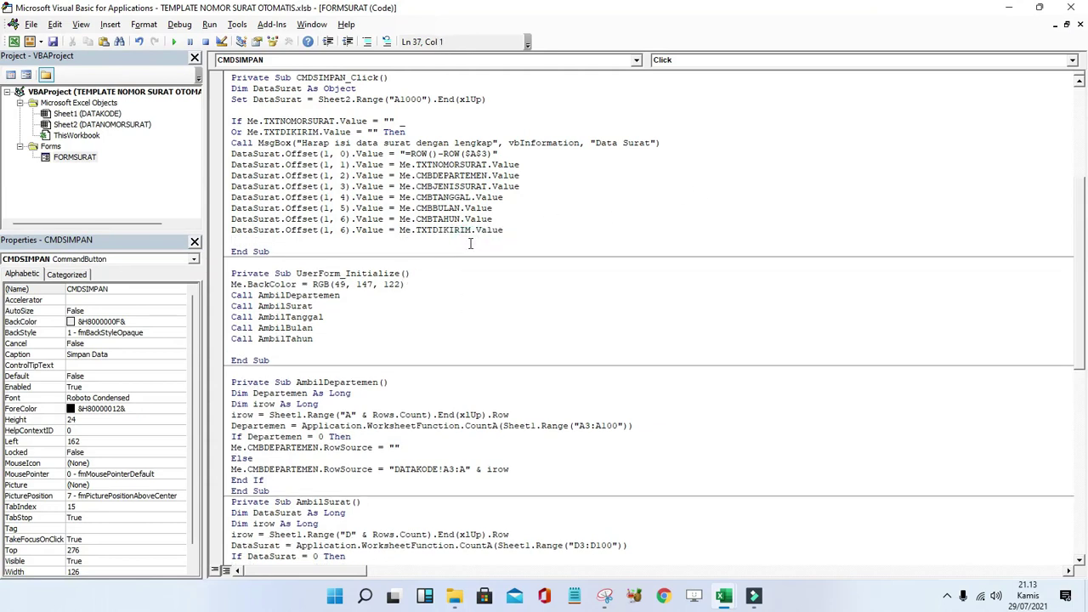
Add a copied MsgBox before End Sub reading "Data surat telah disimpan", followed by a blank line.
left_click(230, 147)
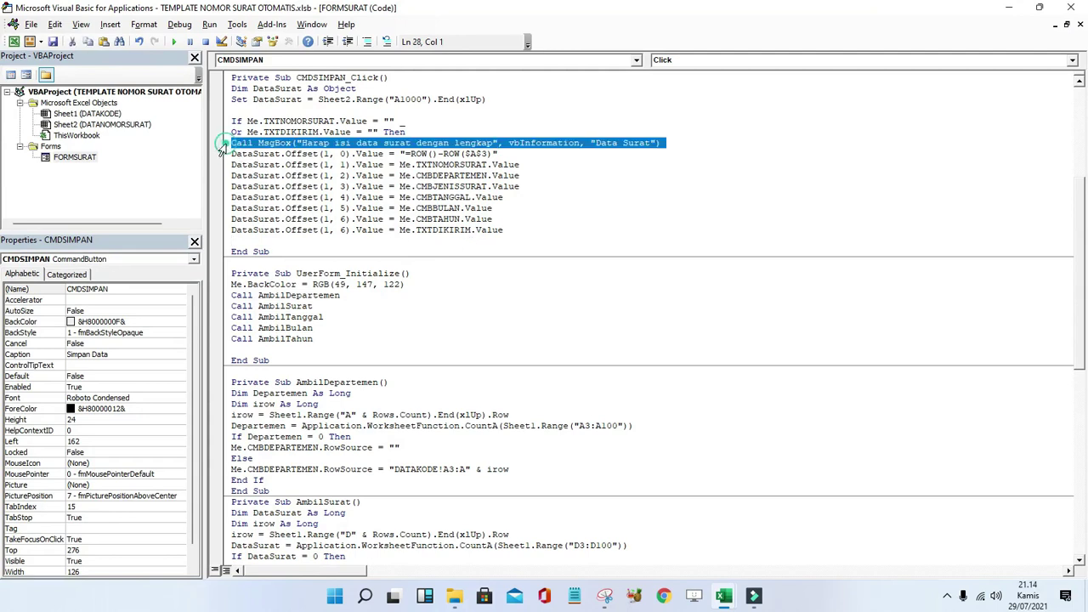
left_click(247, 238)
type("Call MsgBox(\"Harap isi data surat dengan lengkap\", vbInformation, \"Data Surat\")")
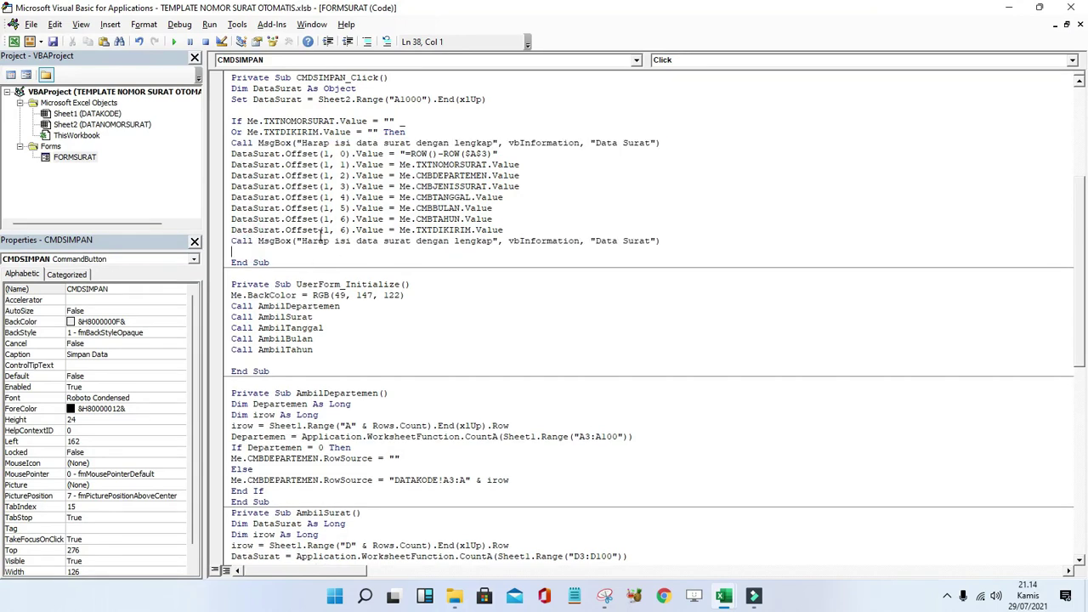
left_click_drag(301, 240, 493, 241)
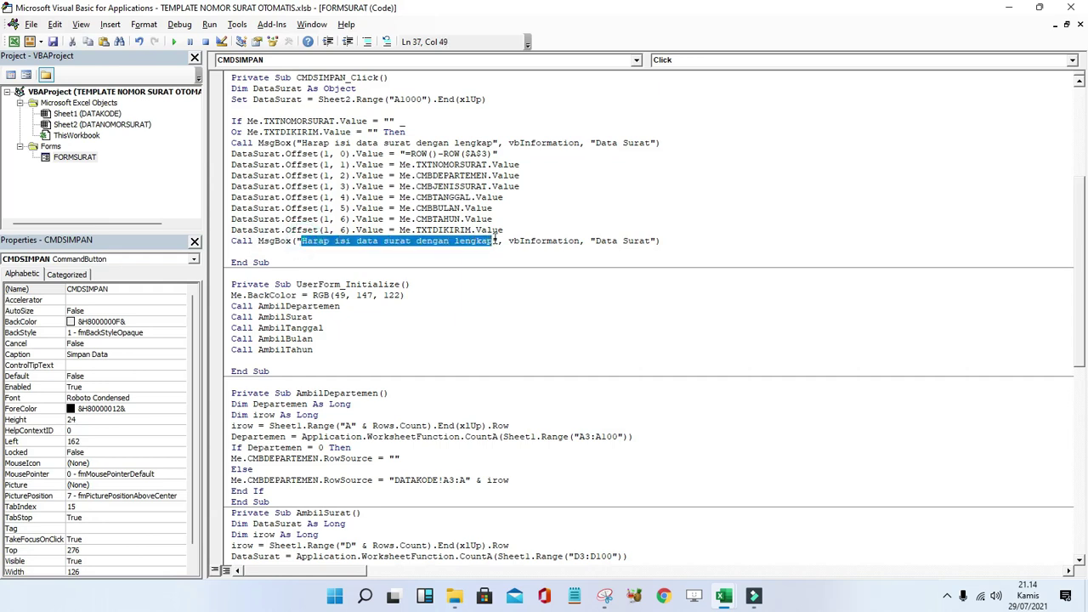
type("Data sut")
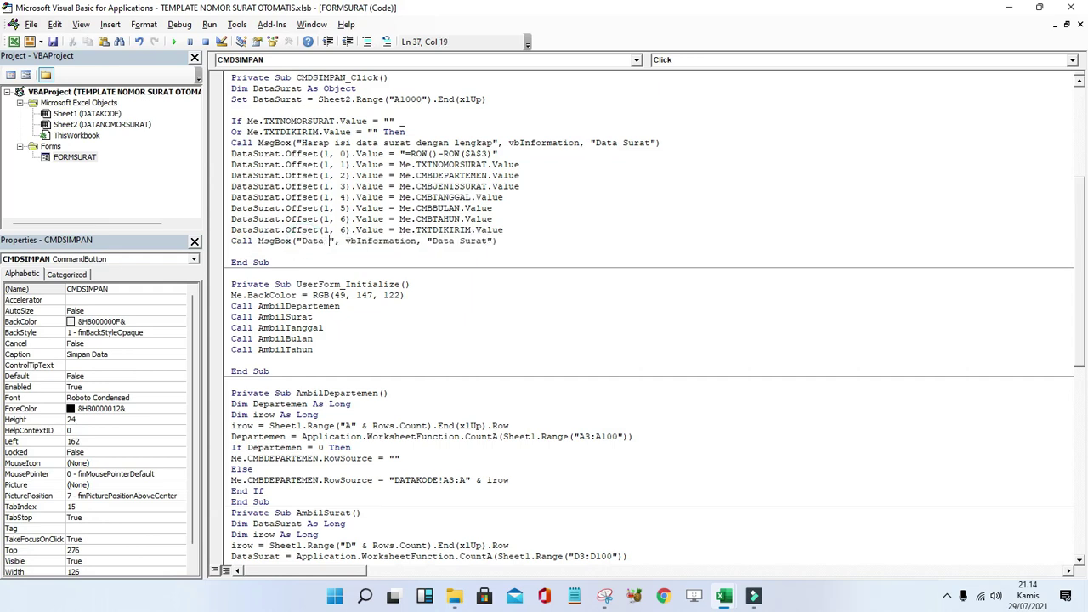
type("aty")
key("BackSpace")
key("BackSpace")
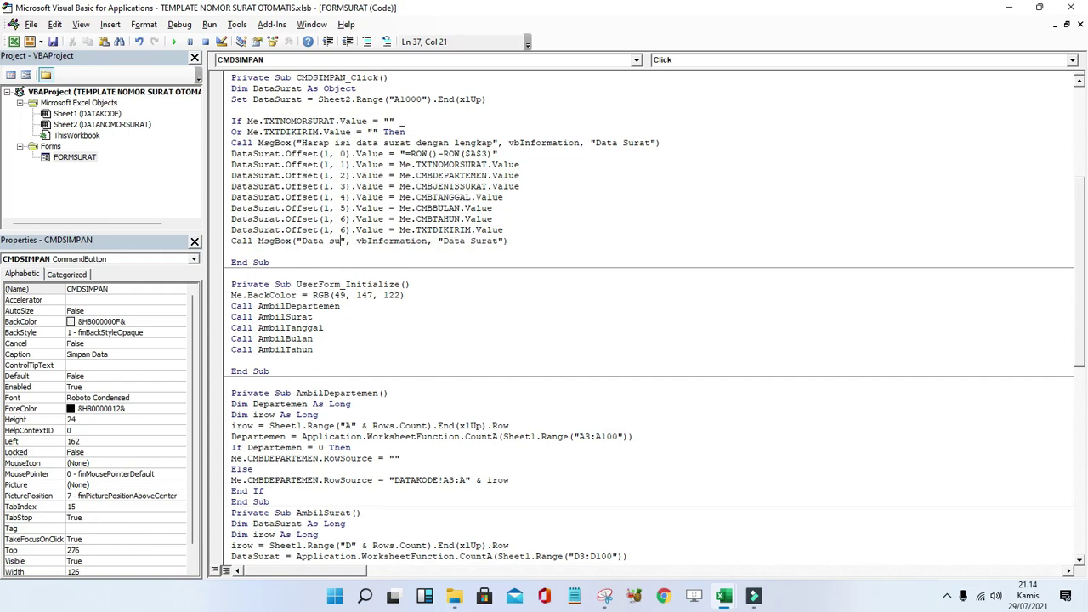
type("rat tel")
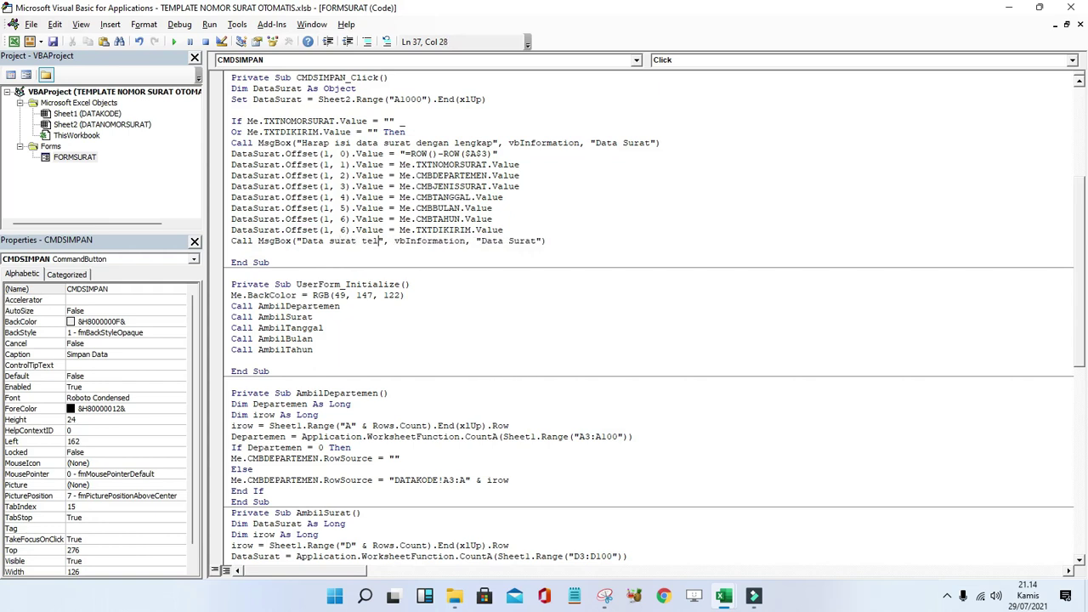
type("ah disimpa")
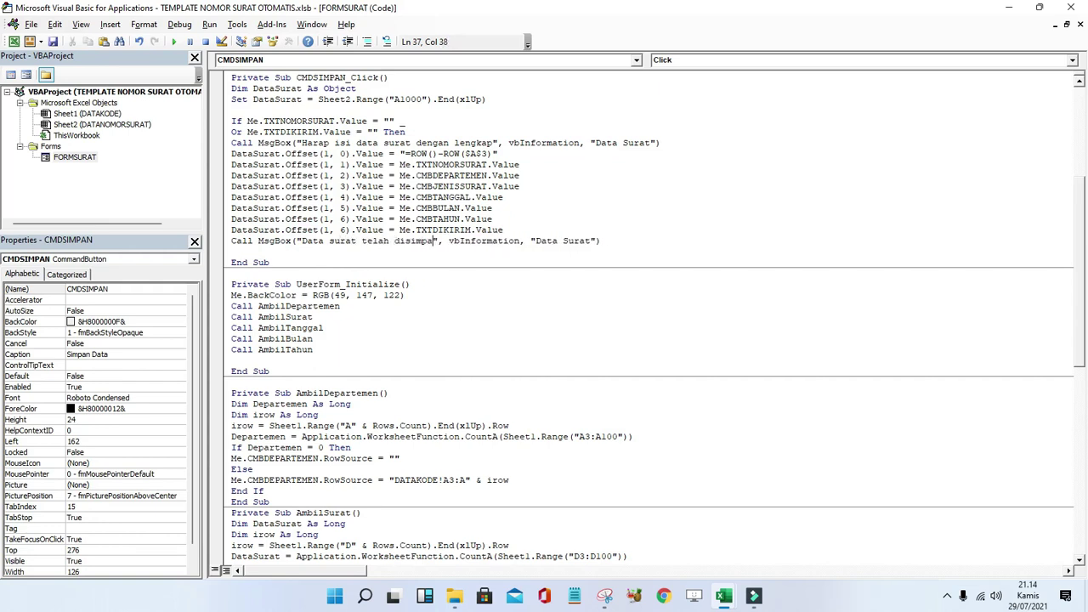
type("n")
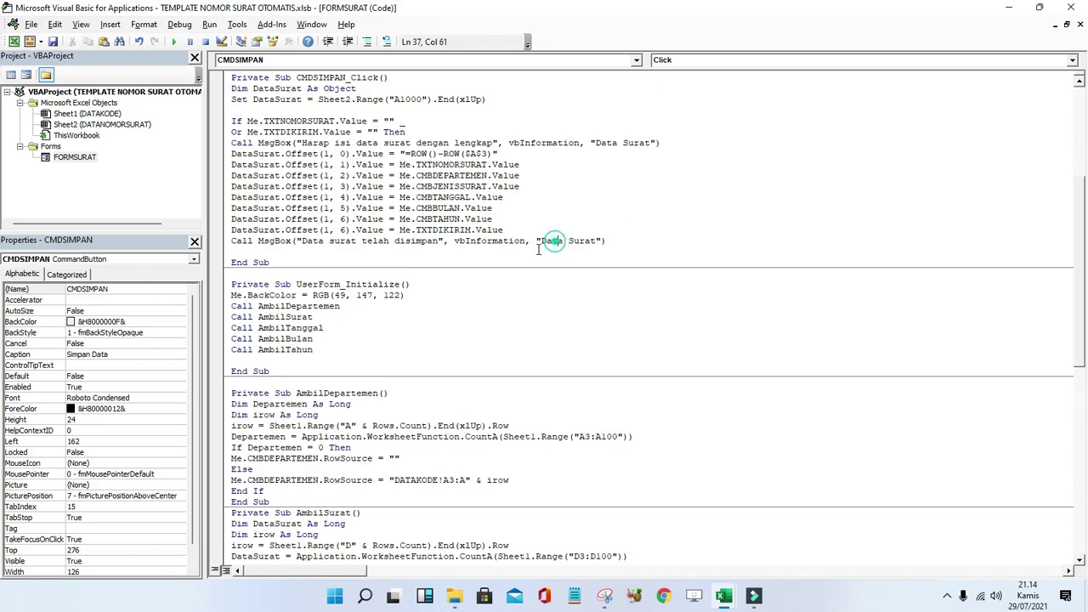
left_click(249, 250)
key("Return")
type("me")
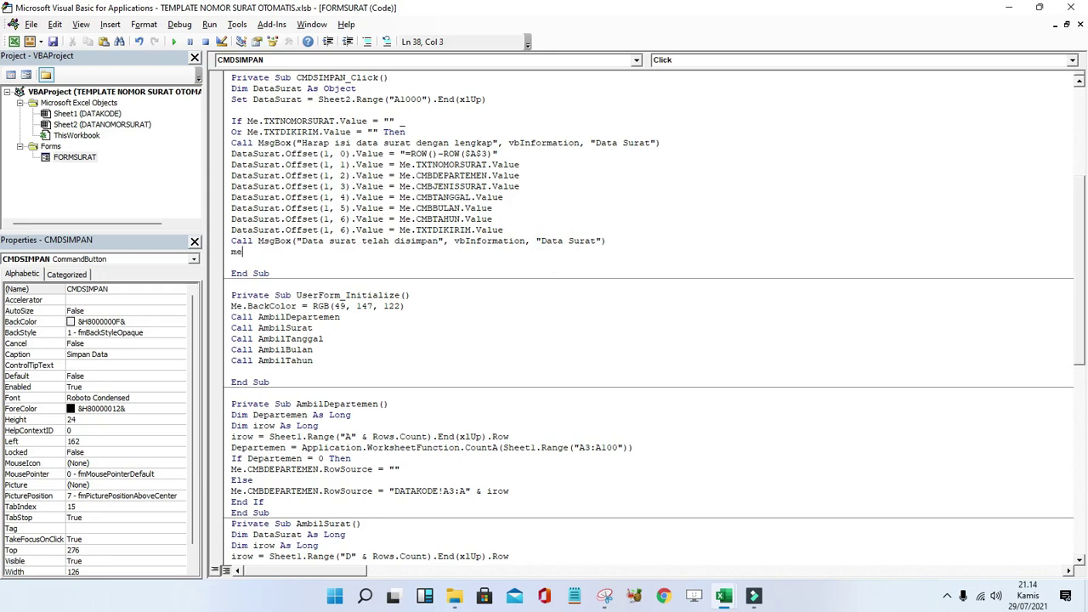
Write the line Me.TXTNOMORSURAT.Value = "" and paste several copies of it below.
type(".tx")
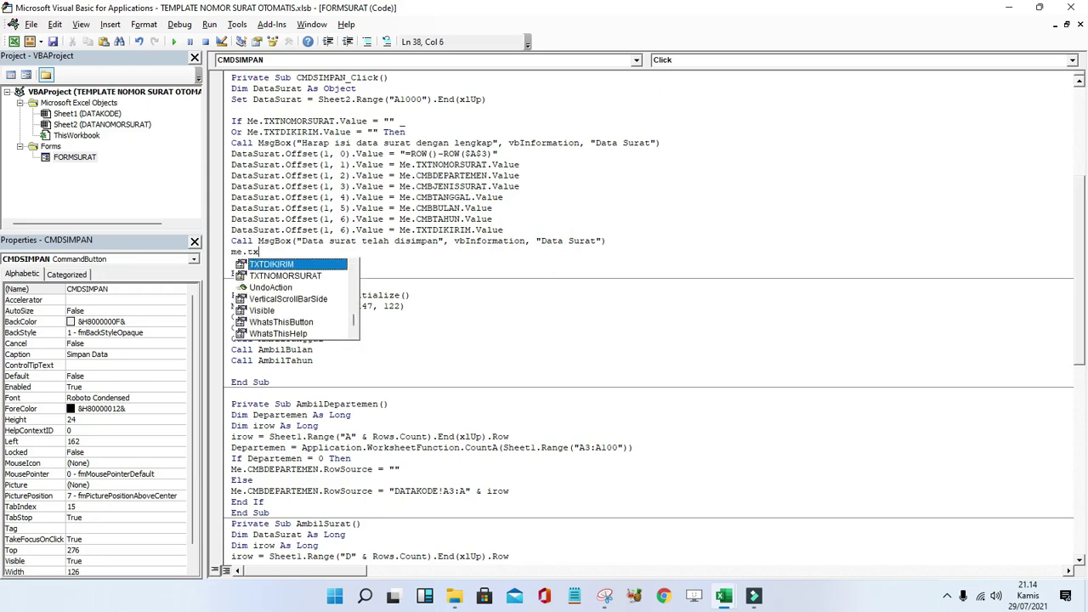
type("tno")
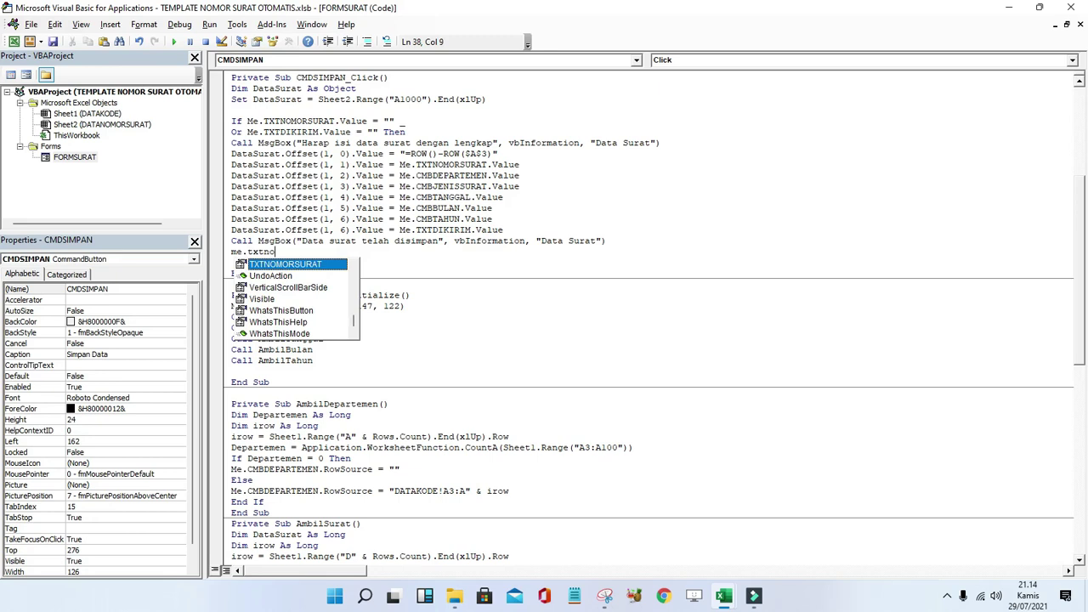
type(".value =")
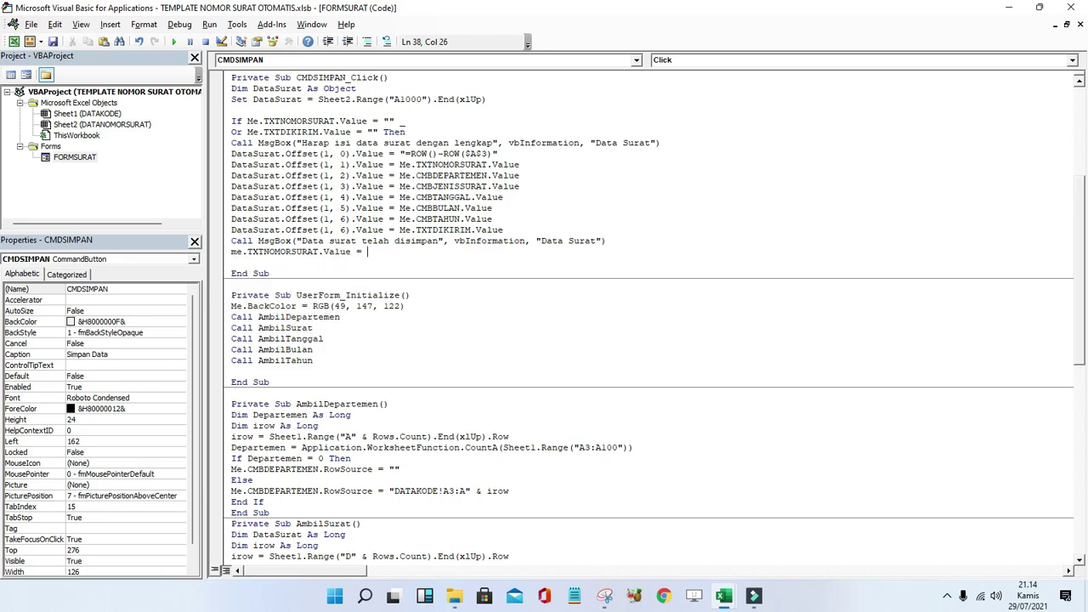
type("\"\"")
key("Return")
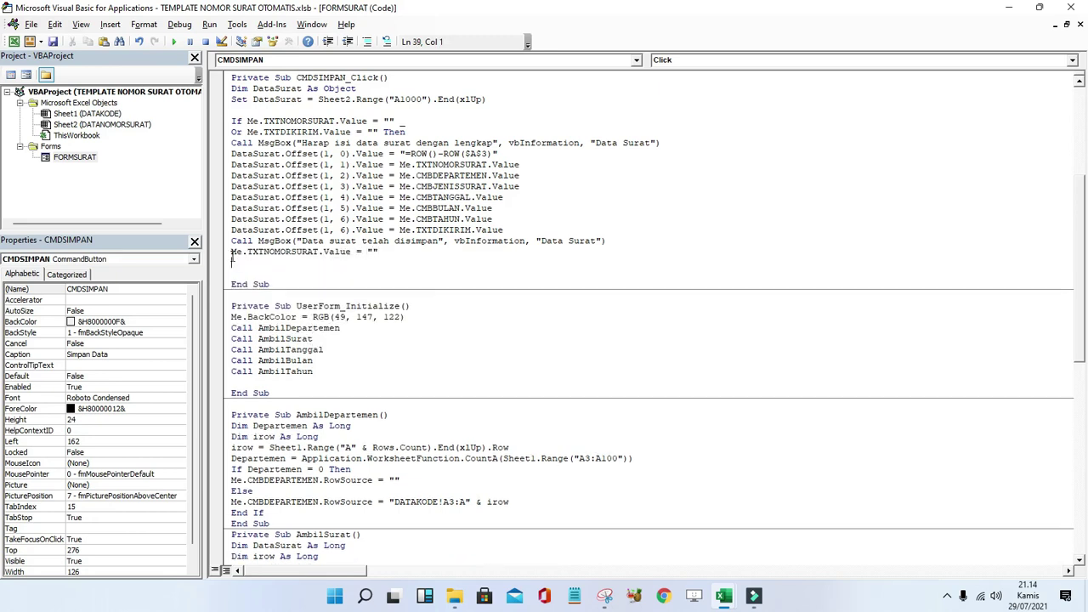
left_click(226, 255)
key("ctrl+c")
key("ctrl+v")
key("ctrl+v")
key("ctrl+v")
key("ctrl+v")
key("ctrl+v")
key("ctrl+v")
key("ctrl+v")
key("ctrl+v")
key("ctrl+v")
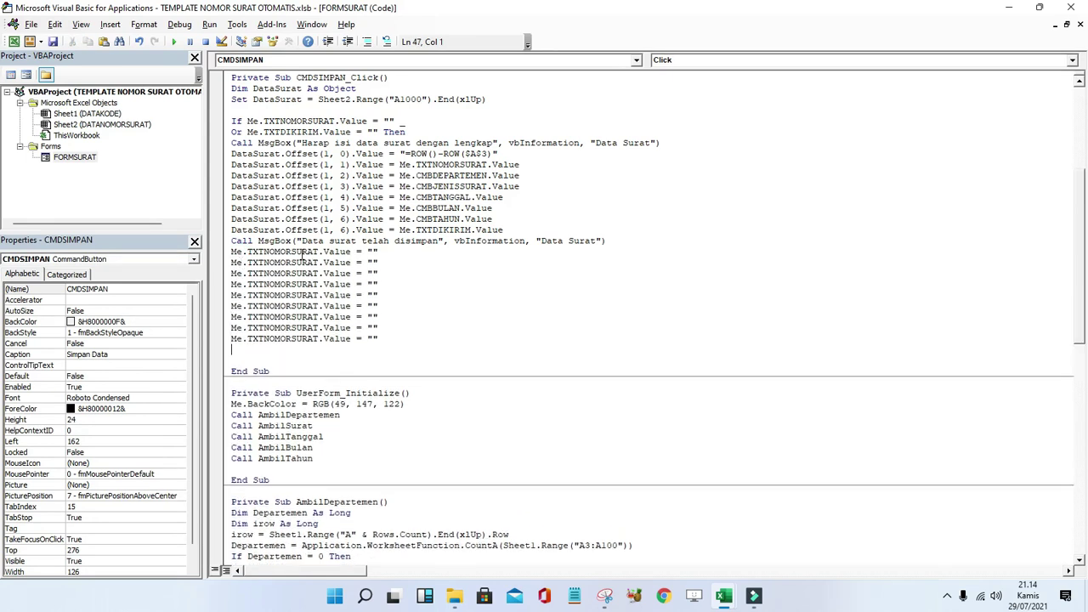
Change the second to fourth copies to clear CMBDEPARTEMEN, CMBJENISSURAT and CMBTANGGAL.
double_click(287, 262)
double_click(449, 175)
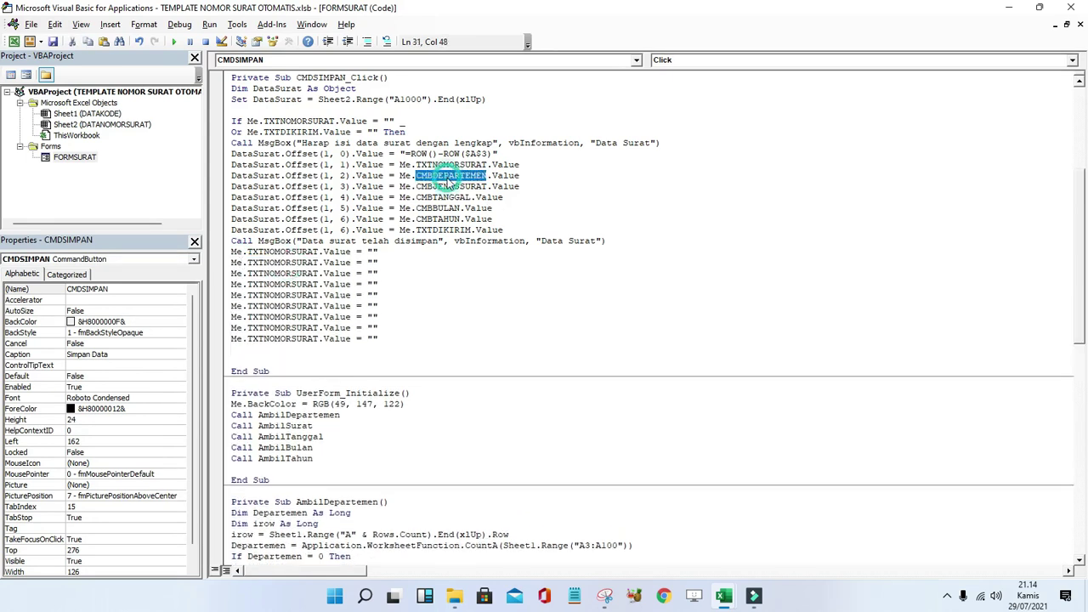
double_click(283, 263)
key("ctrl+v")
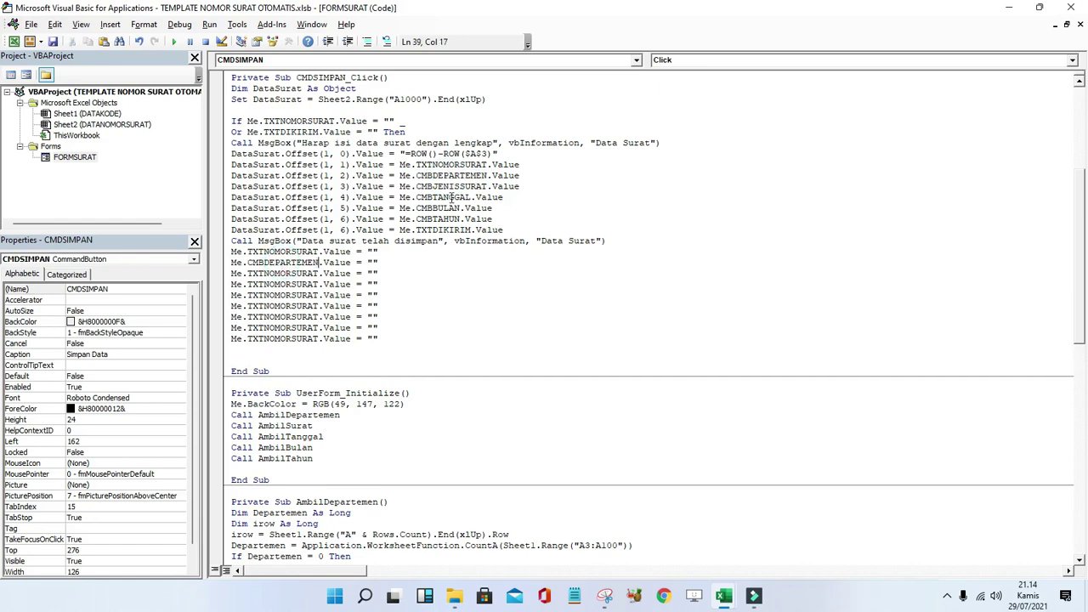
double_click(438, 186)
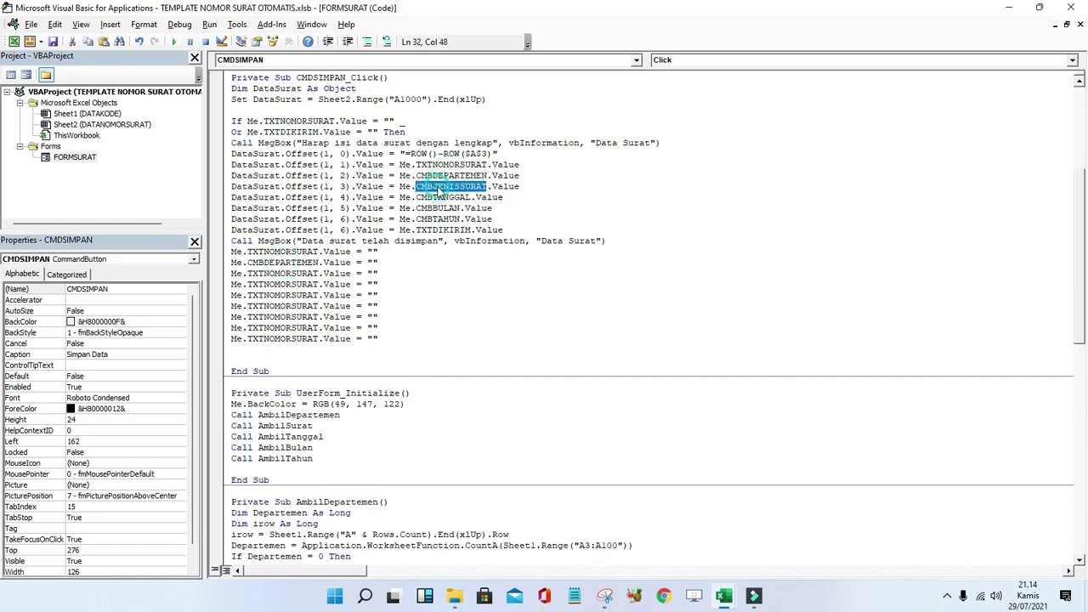
left_click(269, 286)
double_click(273, 284)
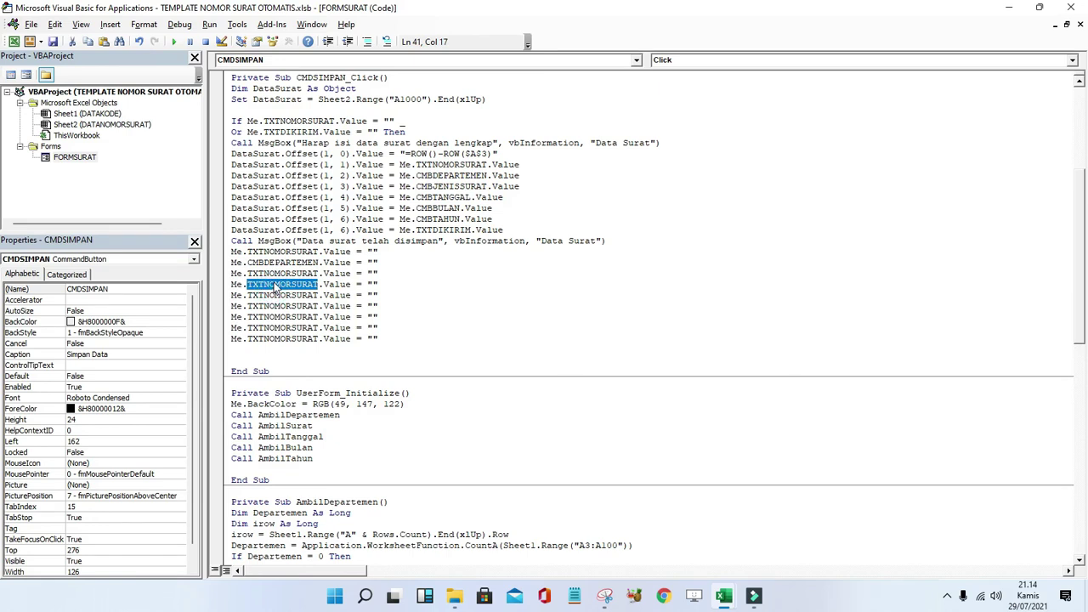
double_click(276, 273)
key("ctrl+v")
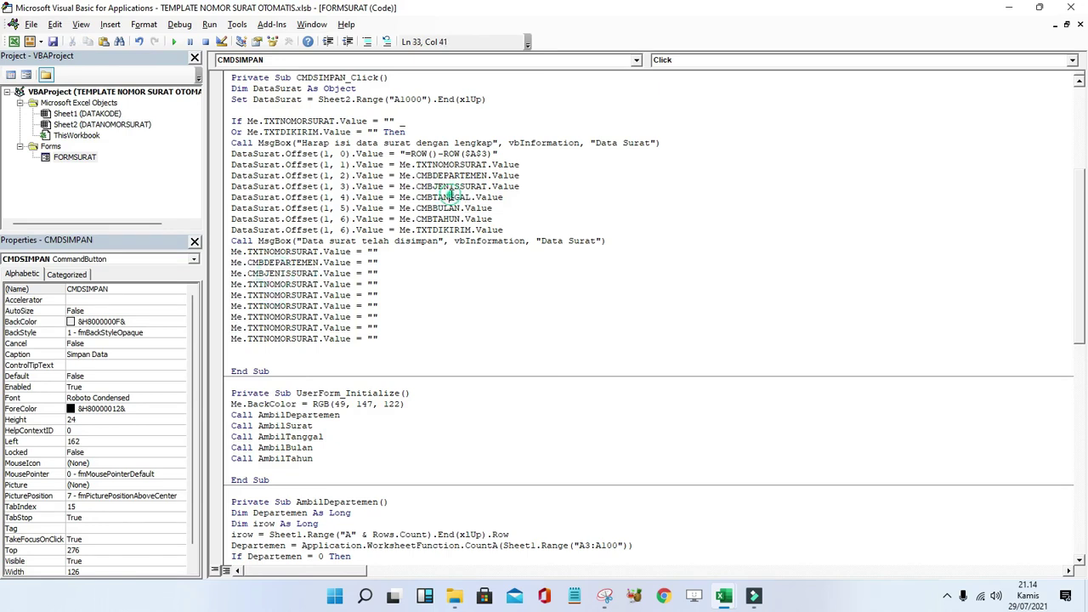
double_click(450, 197)
double_click(287, 284)
key("ctrl+v")
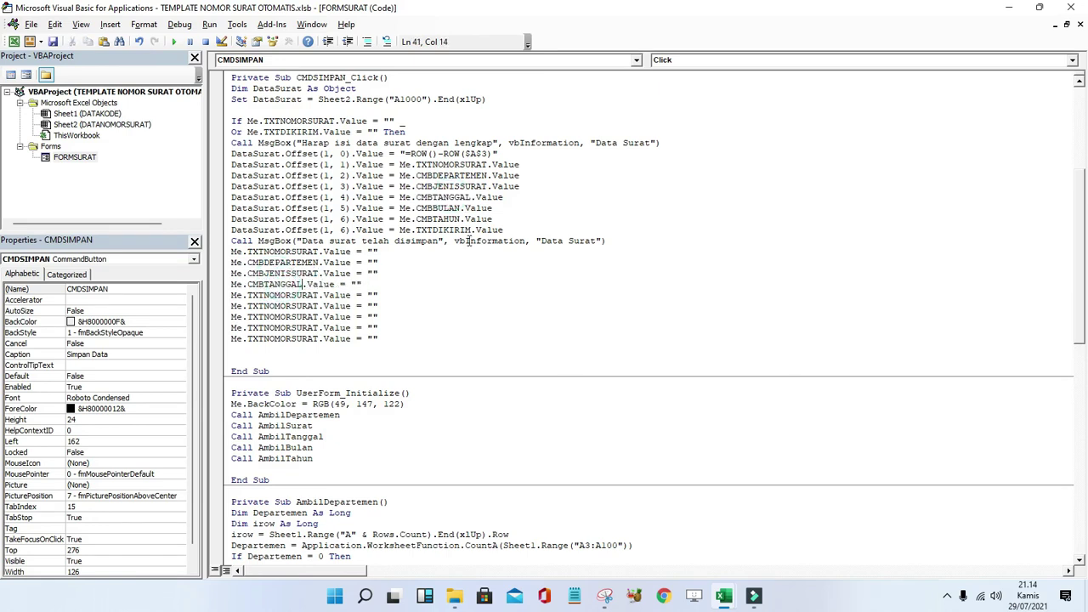
Change the fifth to seventh copies to clear CMBBULAN, CMBTAHUN and TXTDIKIRIM.
double_click(440, 207)
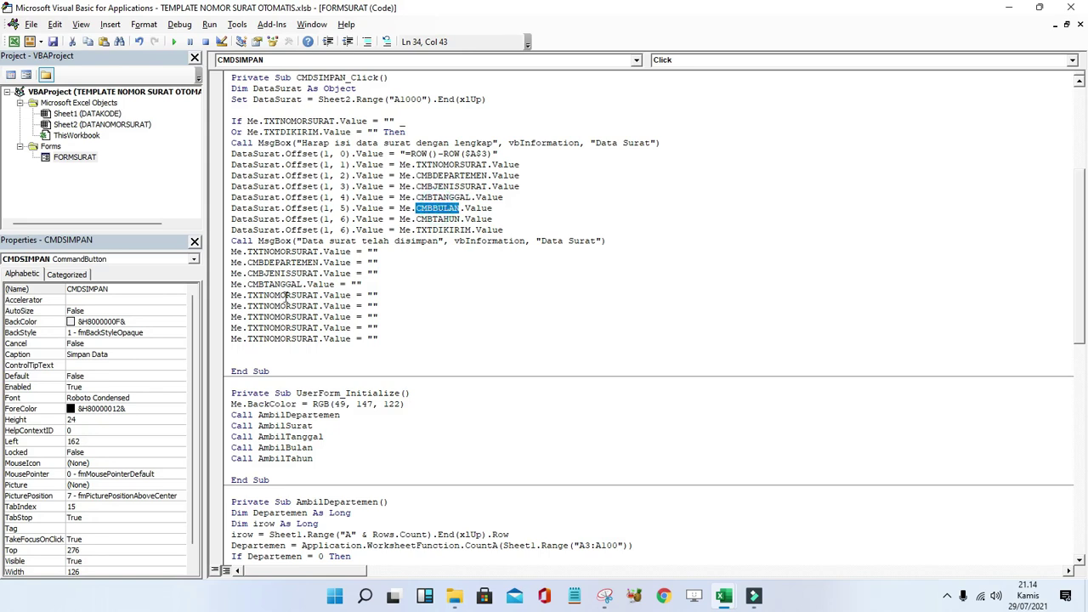
key("ctrl+c")
double_click(288, 295)
key("ctrl+v")
double_click(436, 220)
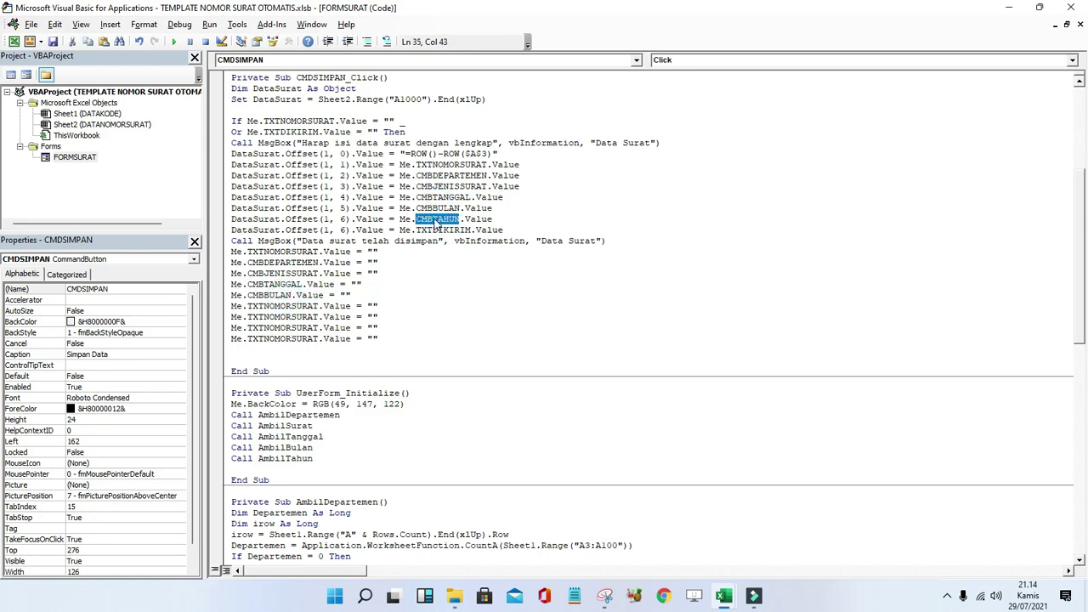
key("ctrl+c")
double_click(281, 306)
key("ctrl+v")
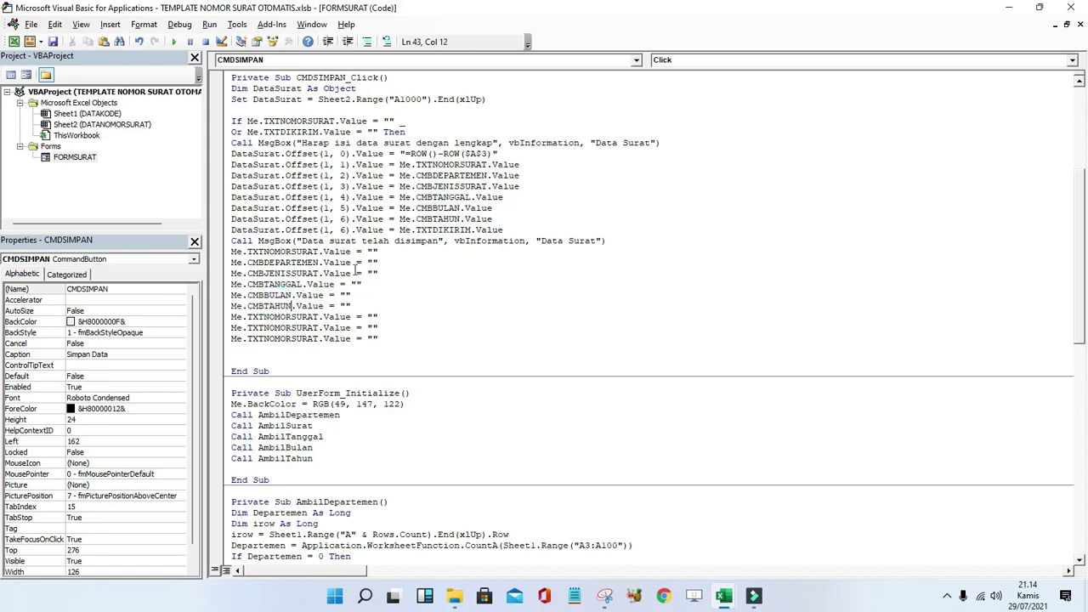
double_click(441, 229)
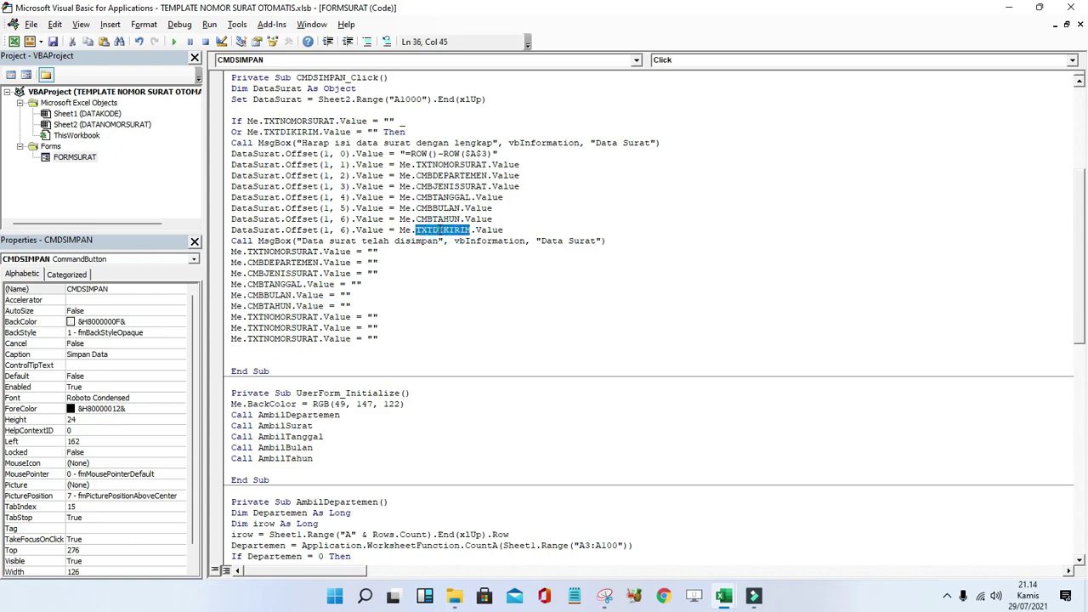
key("ctrl+c")
double_click(281, 317)
key("ctrl+v")
Delete the two leftover duplicate lines and close the block with End If.
left_click_drag(222, 328, 223, 342)
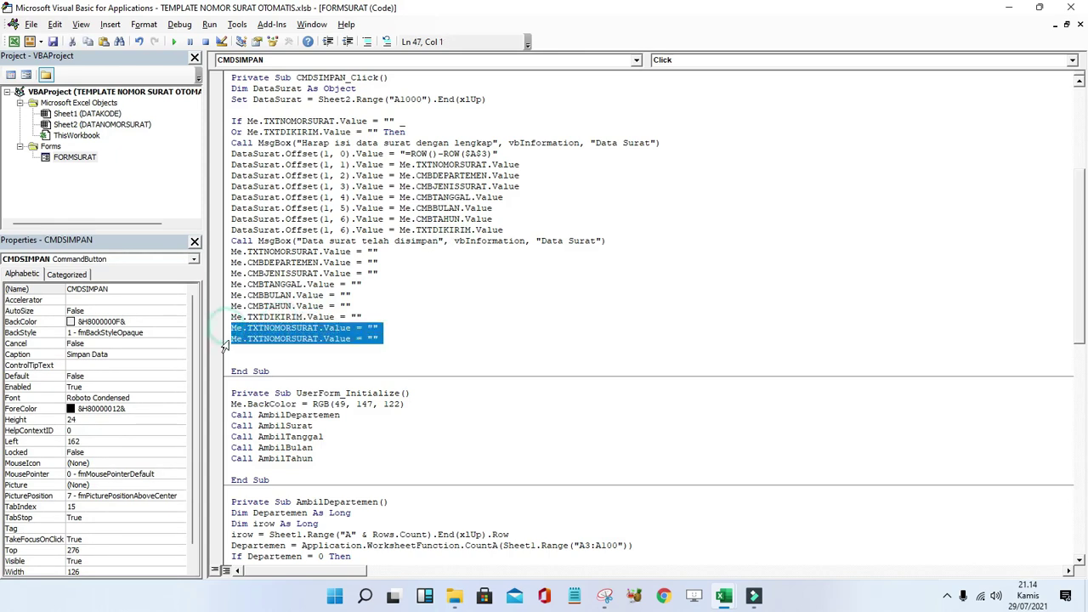
key("Delete")
key("Delete")
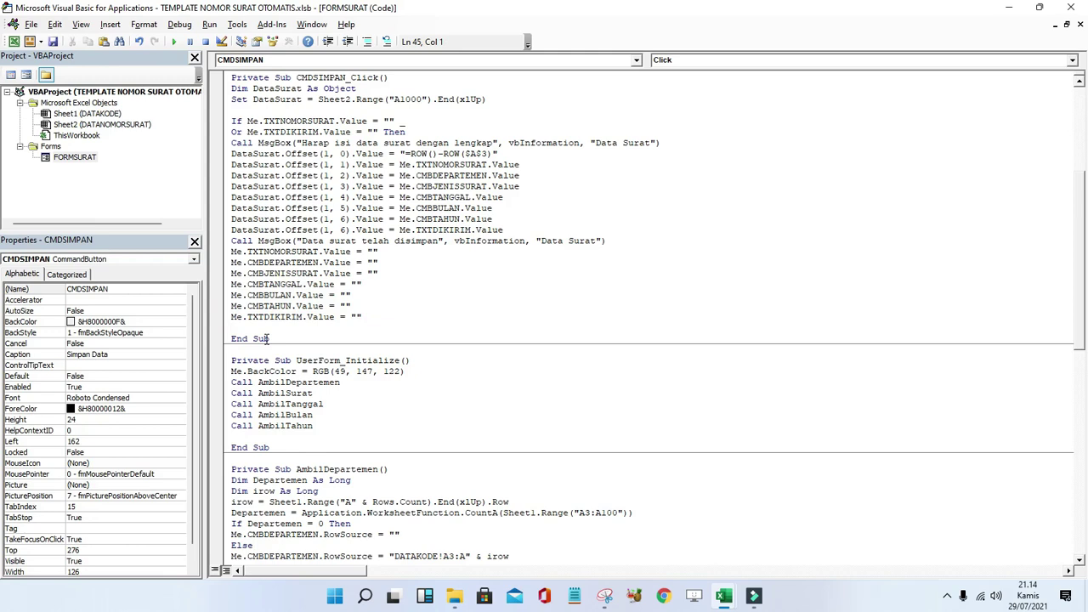
type("end if")
Run the form and choose the HRD department with the Surat Undangan letter type.
left_click(173, 41)
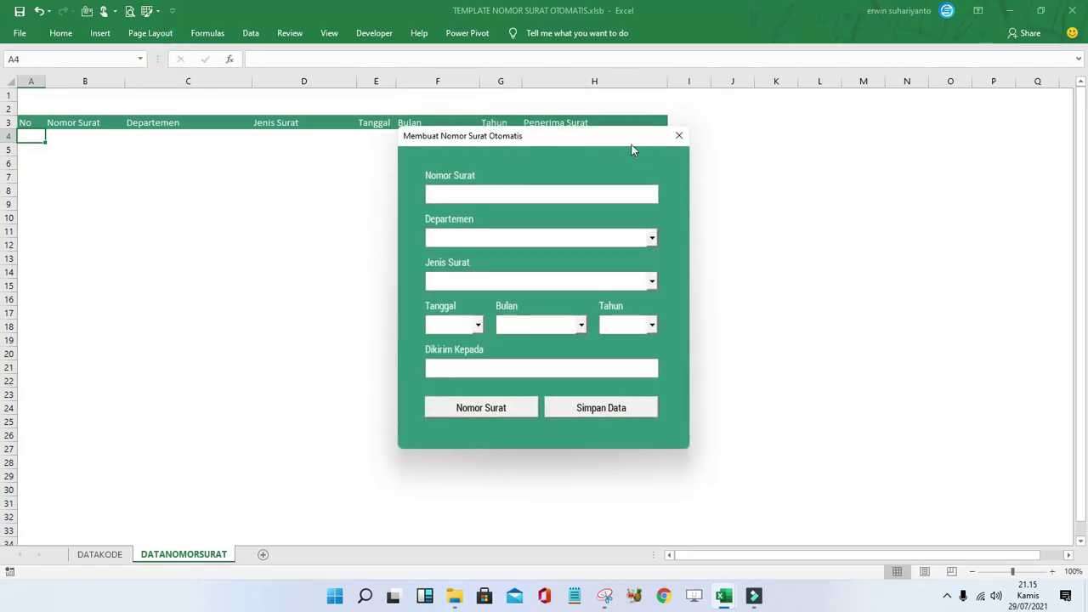
left_click(510, 280)
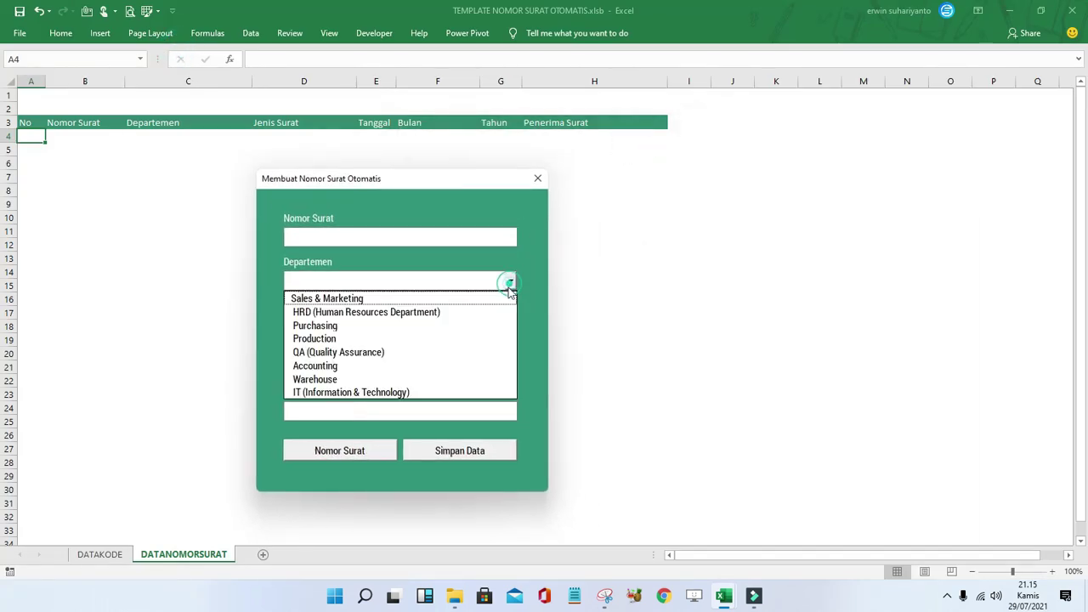
left_click(431, 314)
left_click(511, 324)
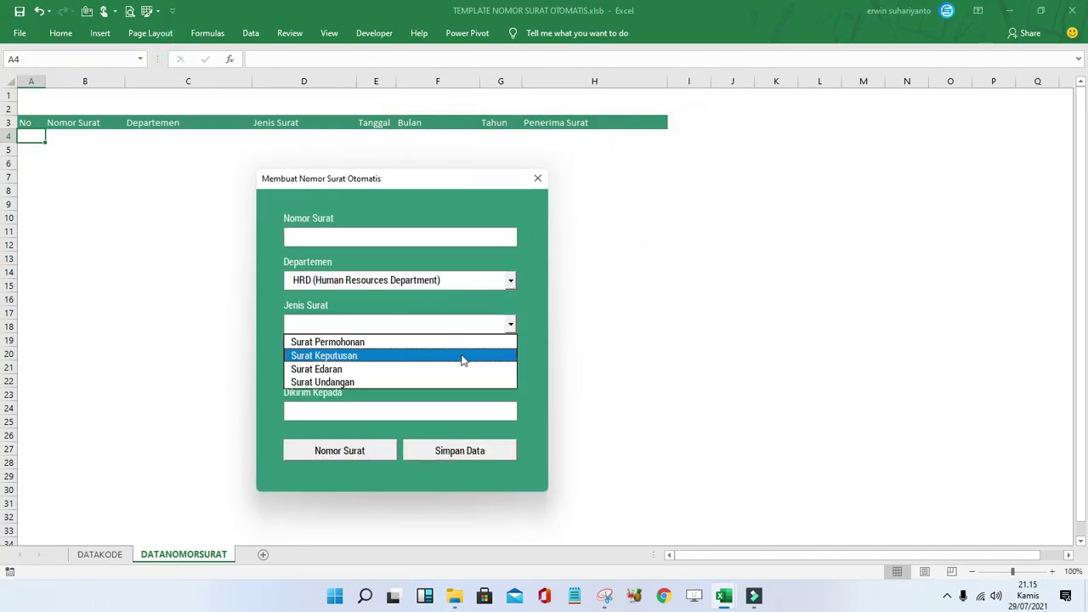
left_click(442, 381)
Set the letter date to 5 September 2020.
left_click(338, 368)
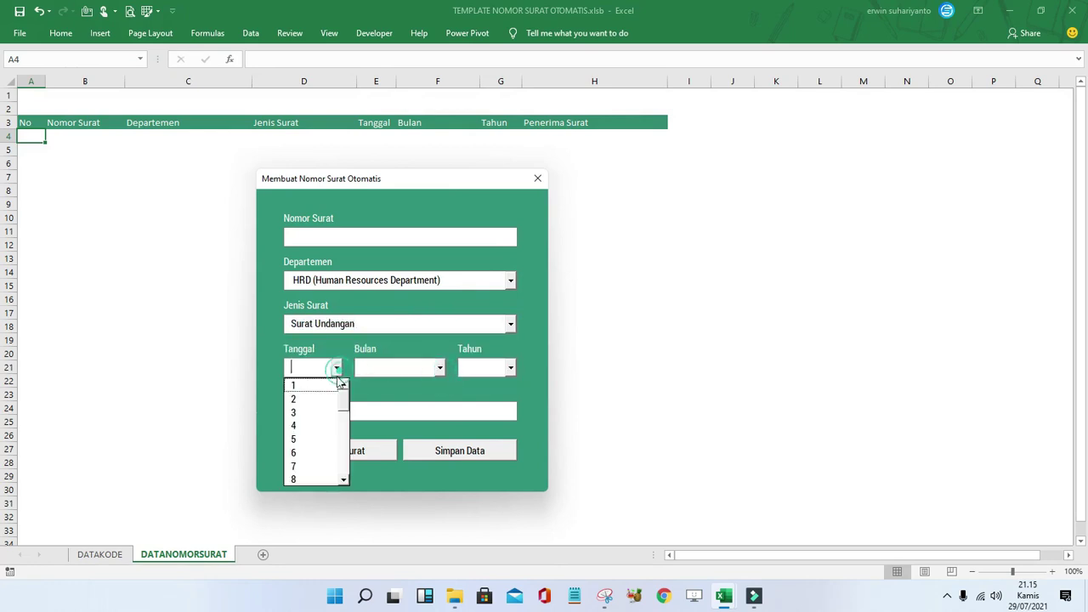
left_click(314, 439)
left_click(440, 367)
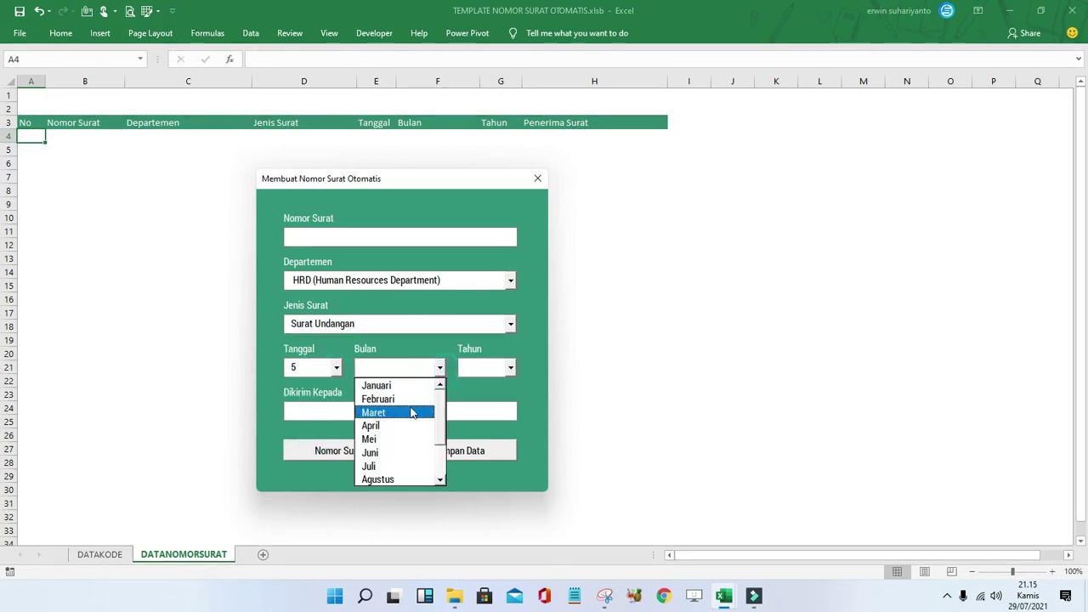
left_click(411, 412)
left_click(439, 367)
scroll(420, 468, "down", 1)
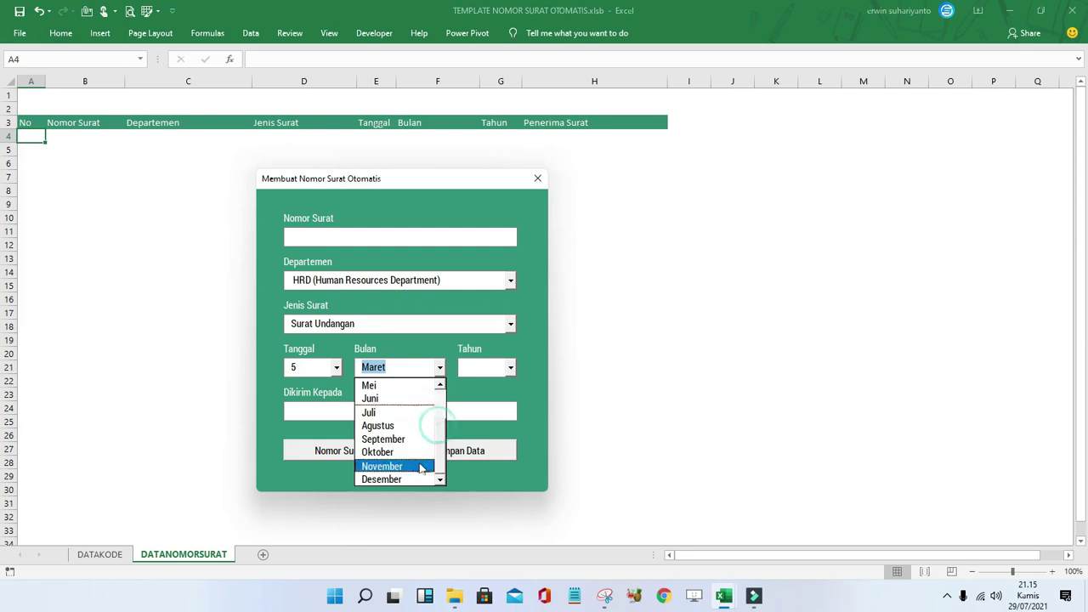
left_click(391, 439)
left_click(511, 368)
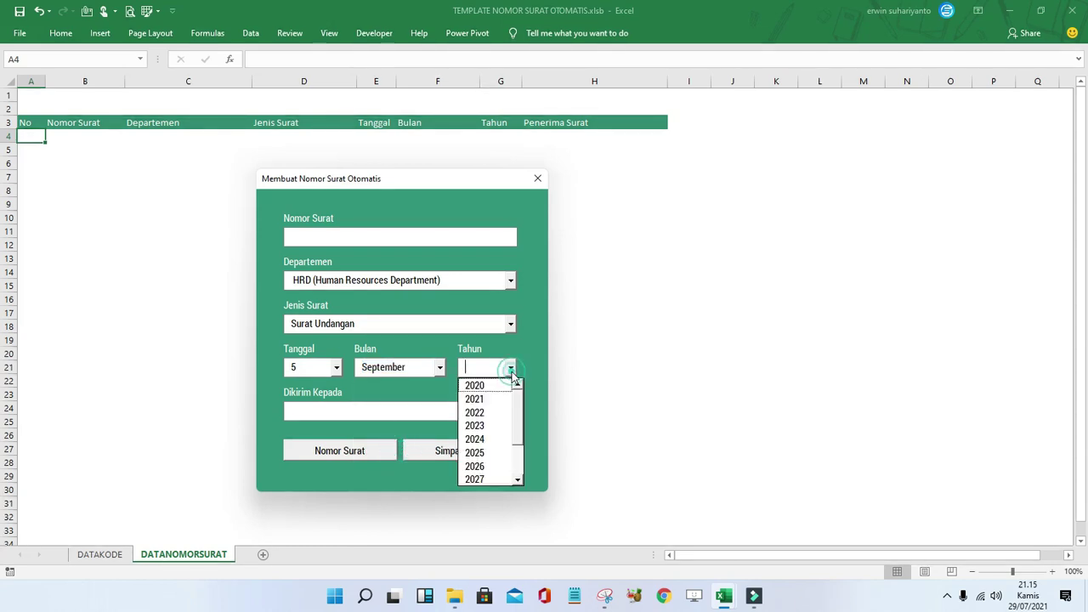
left_click(487, 385)
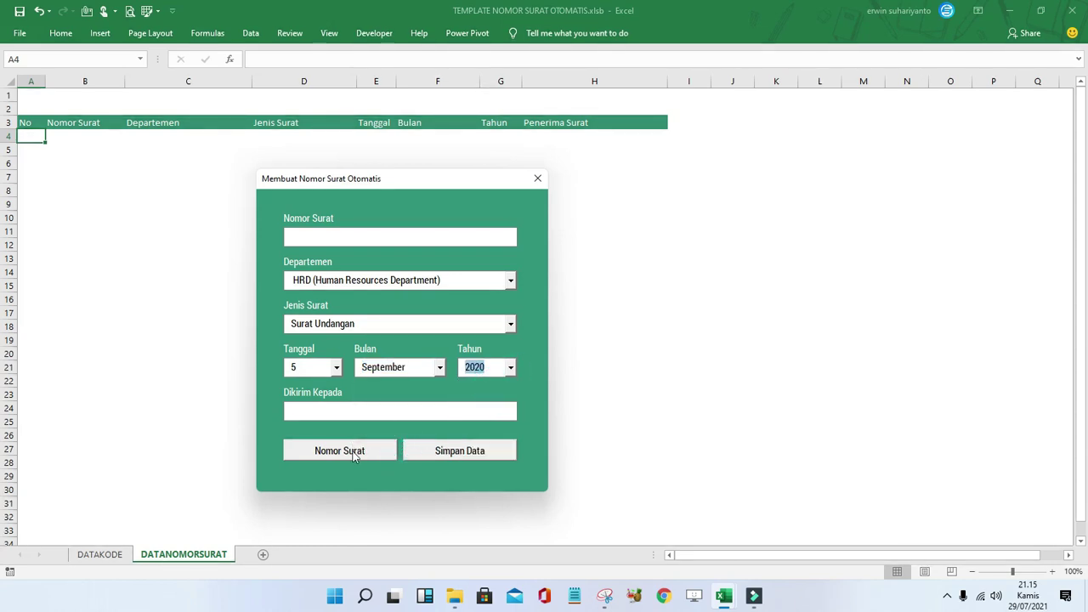
Generate the number 001/HR-SU/IX/2020 and save it to row 4, dismissing both messages.
left_click(356, 455)
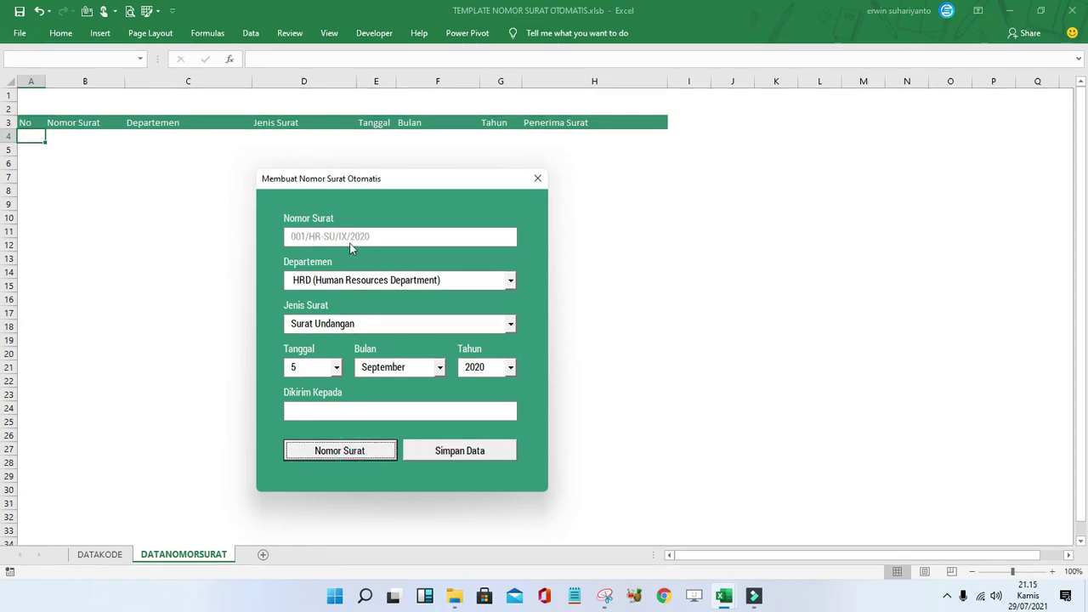
left_click(485, 457)
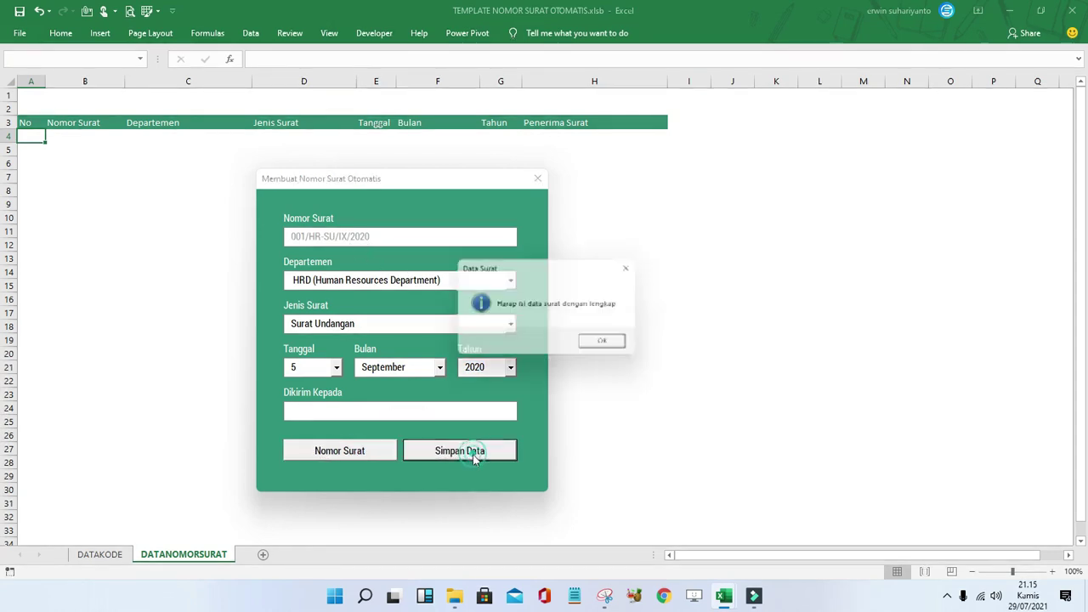
left_click(612, 342)
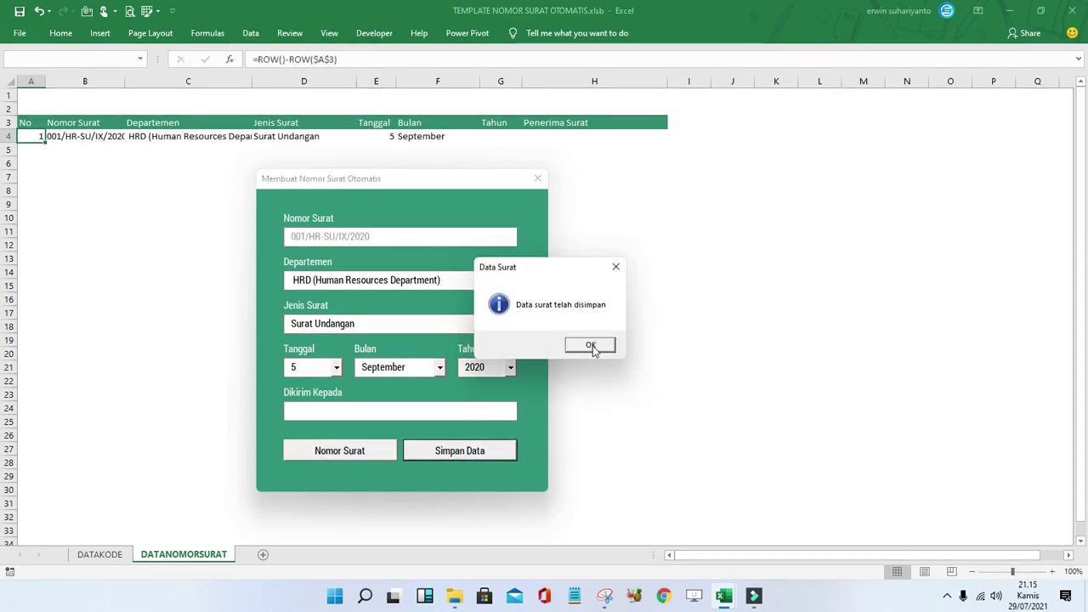
left_click(592, 346)
Close the form, open the Simpan Data CMDSIMPAN_Click code and add Else after the warning MsgBox.
left_click(537, 181)
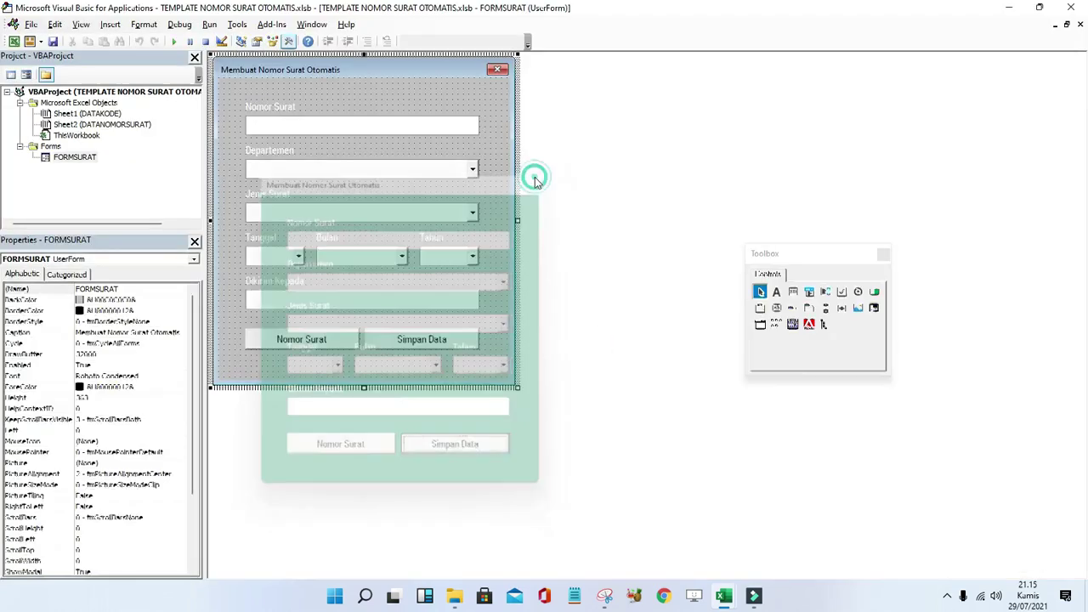
left_click(466, 335)
double_click(442, 334)
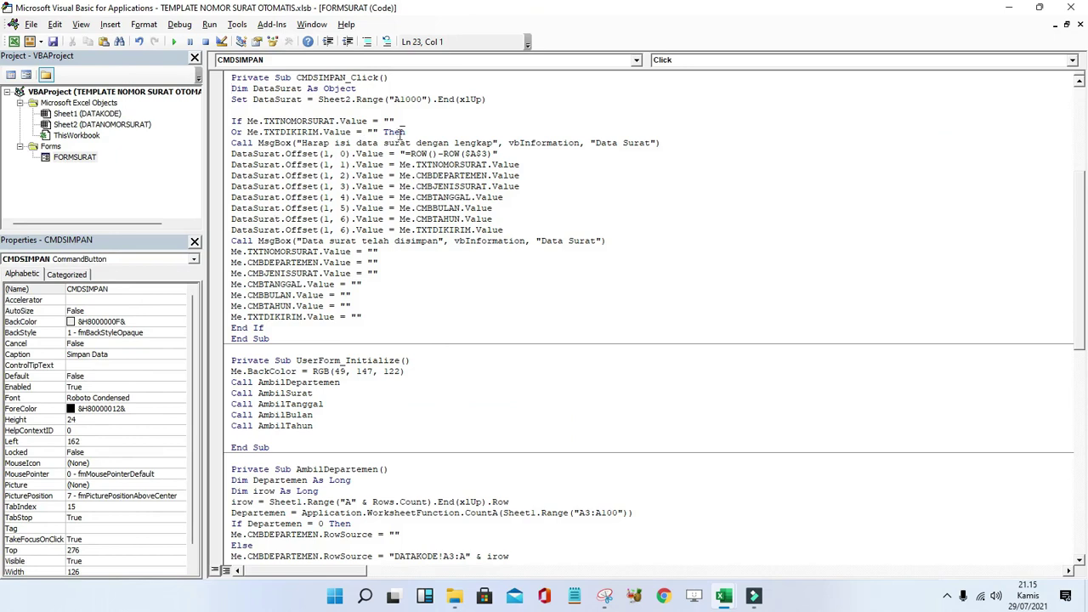
left_click(678, 142)
key("Return")
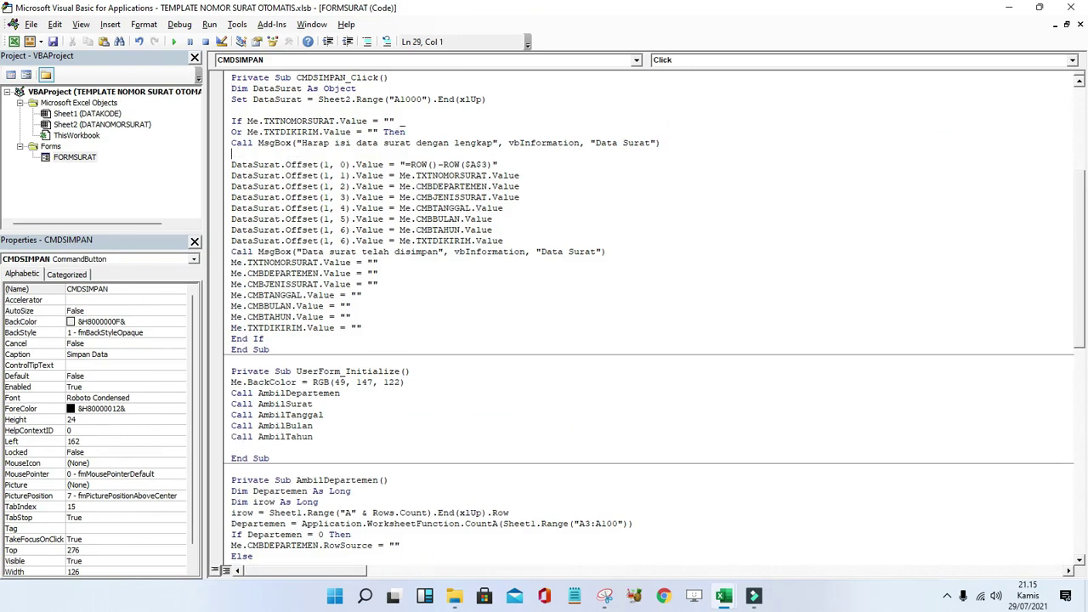
type("else")
key("Return")
Clear the old test entry from row 4 of the DATANOMORSURAT sheet.
key("BackSpace")
left_click(14, 41)
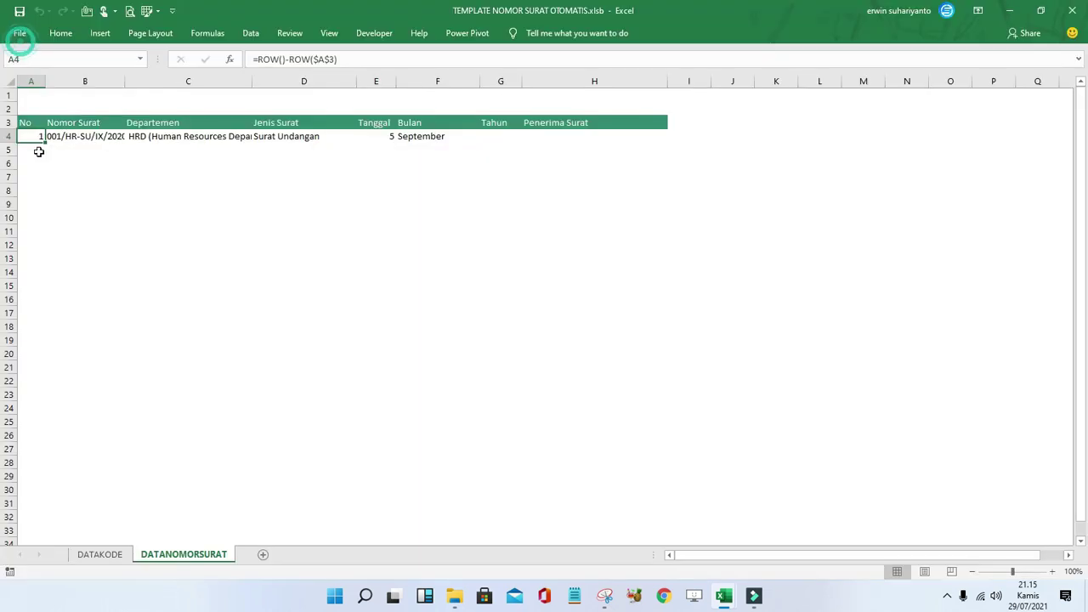
left_click(9, 136)
key("Delete")
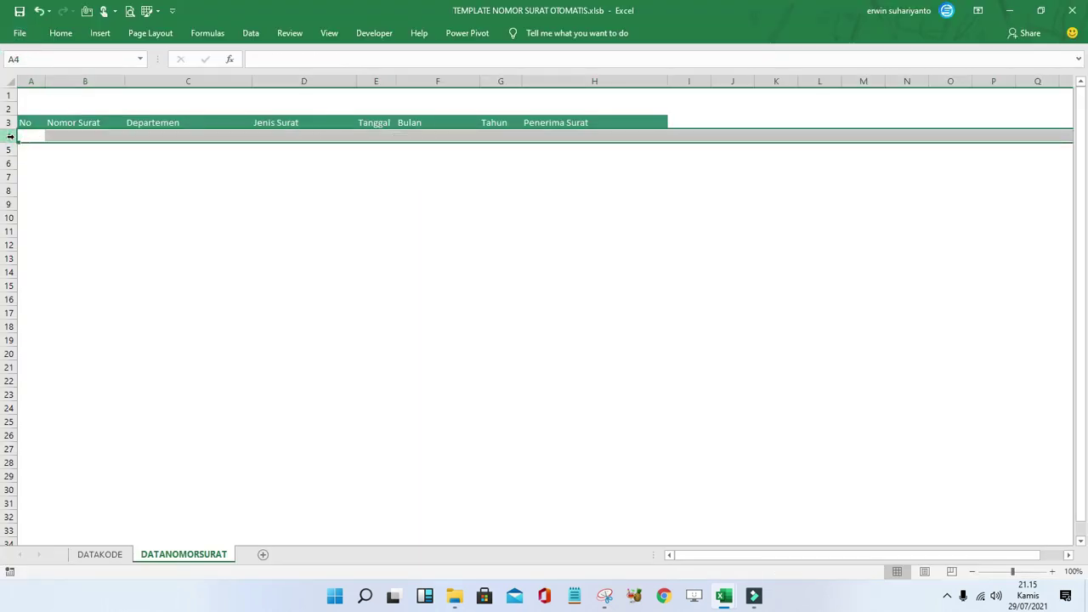
left_click(360, 290)
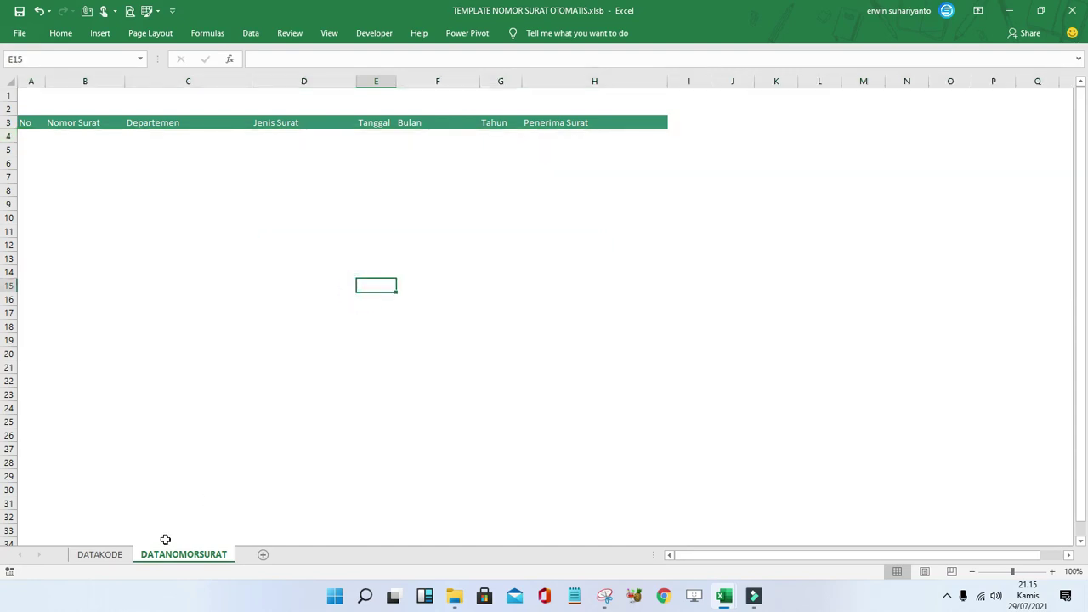
Run the form and choose the Warehouse department with the Surat Edaran letter type.
mouse_move(724, 595)
left_click(759, 549)
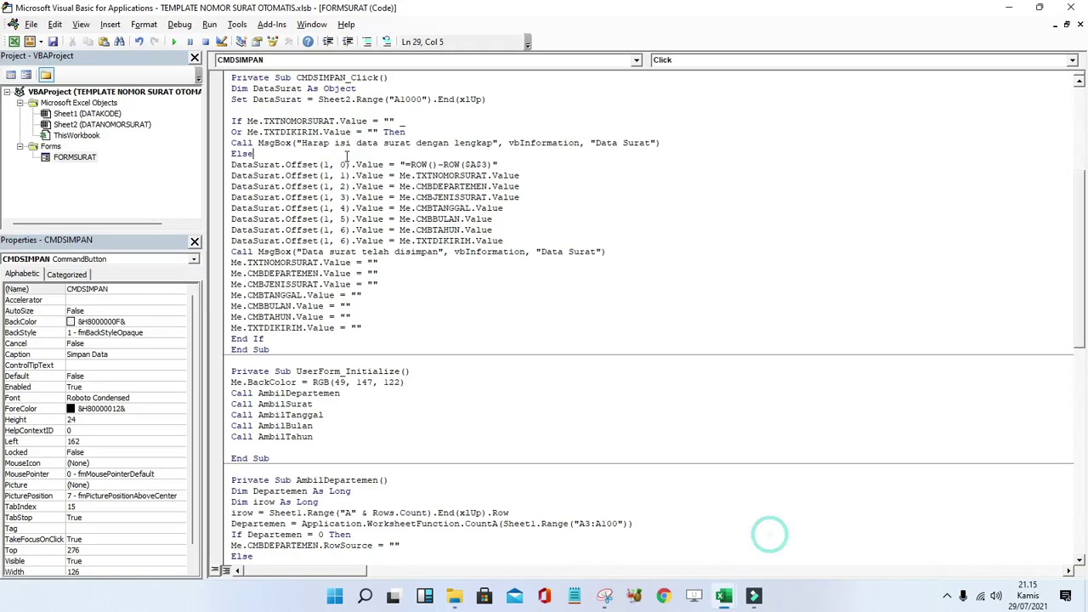
left_click(174, 42)
left_click(651, 238)
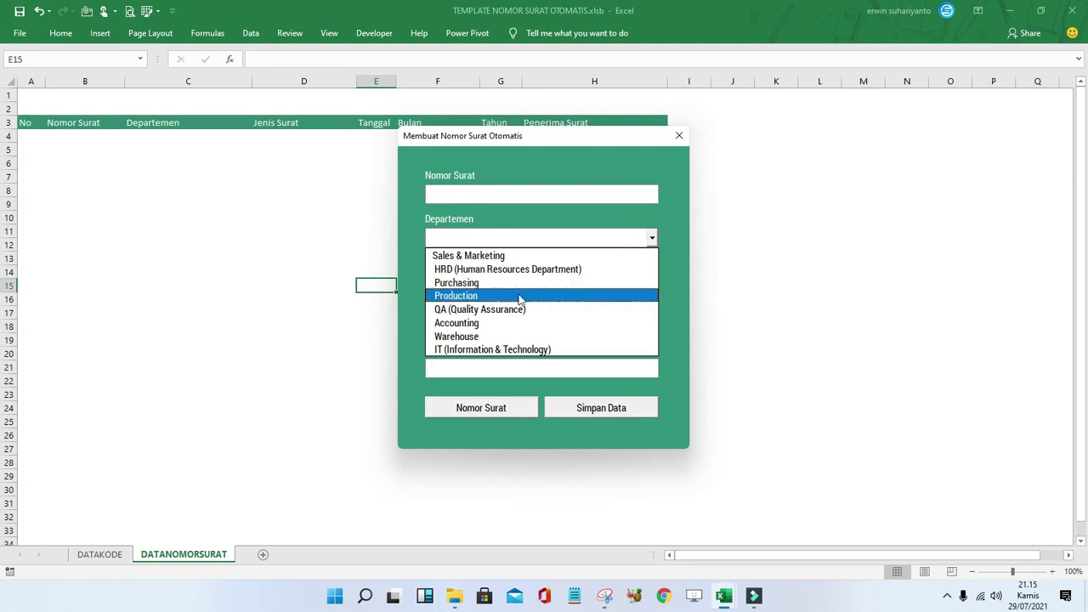
left_click(500, 336)
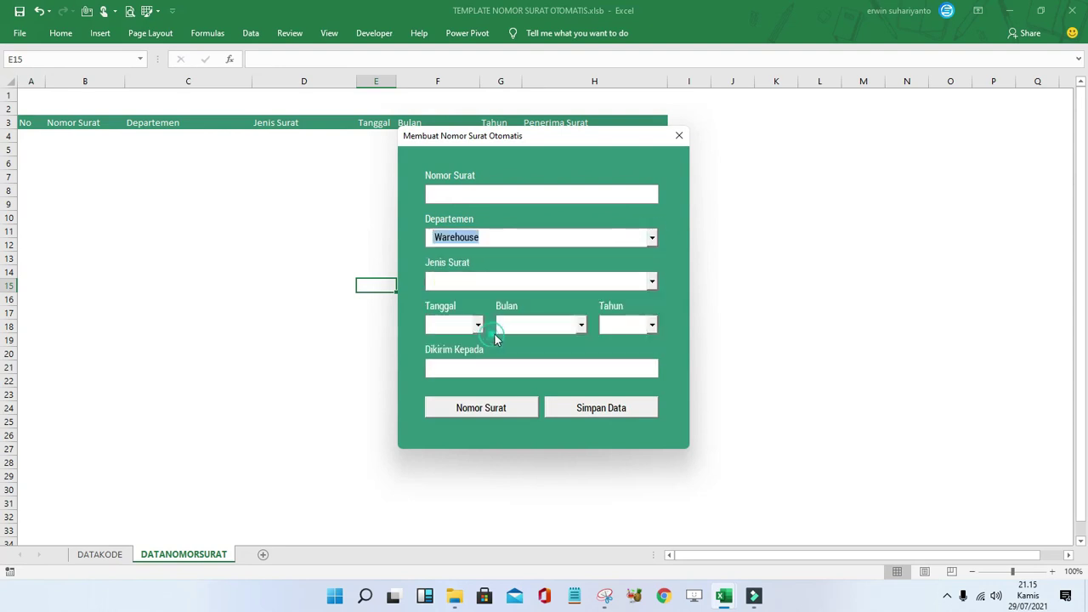
left_click(652, 281)
left_click(537, 327)
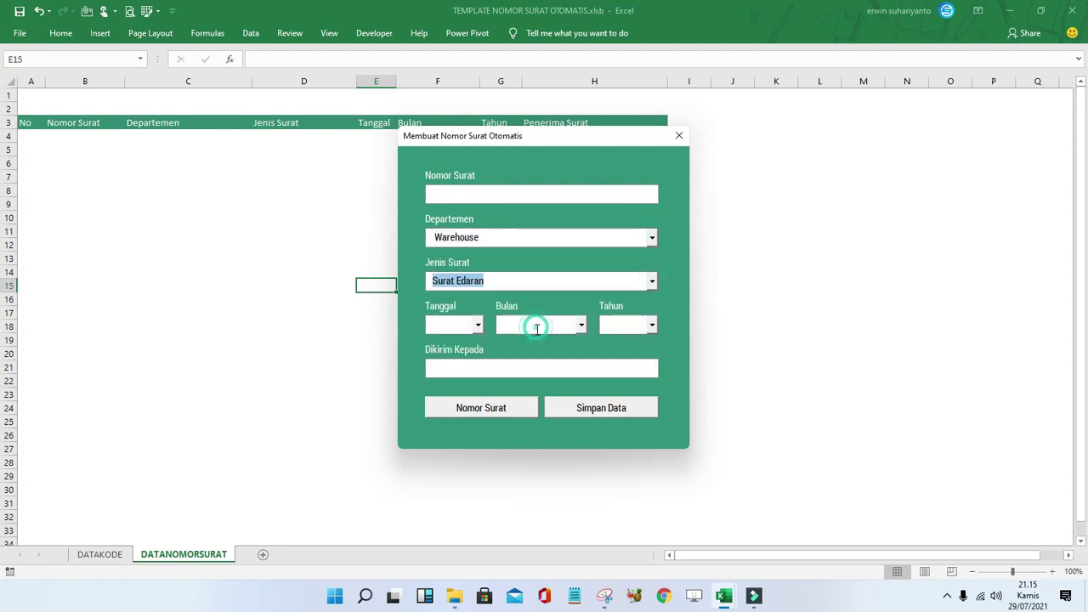
Set the letter date to 30 November 2020.
left_click(478, 325)
left_click_drag(484, 349, 484, 435)
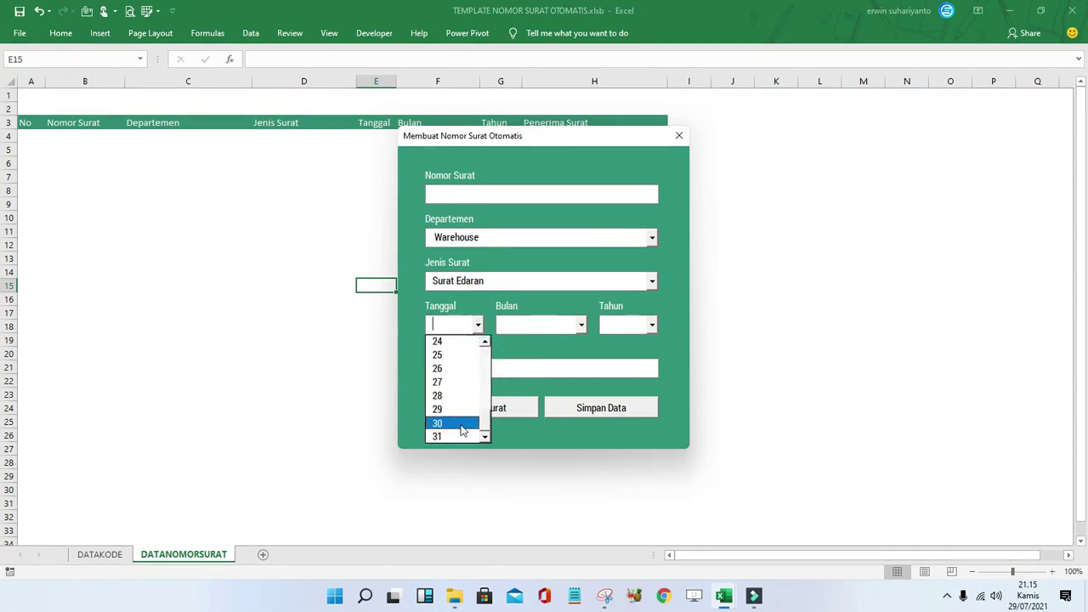
left_click(460, 423)
left_click(581, 325)
left_click_drag(581, 381, 585, 439)
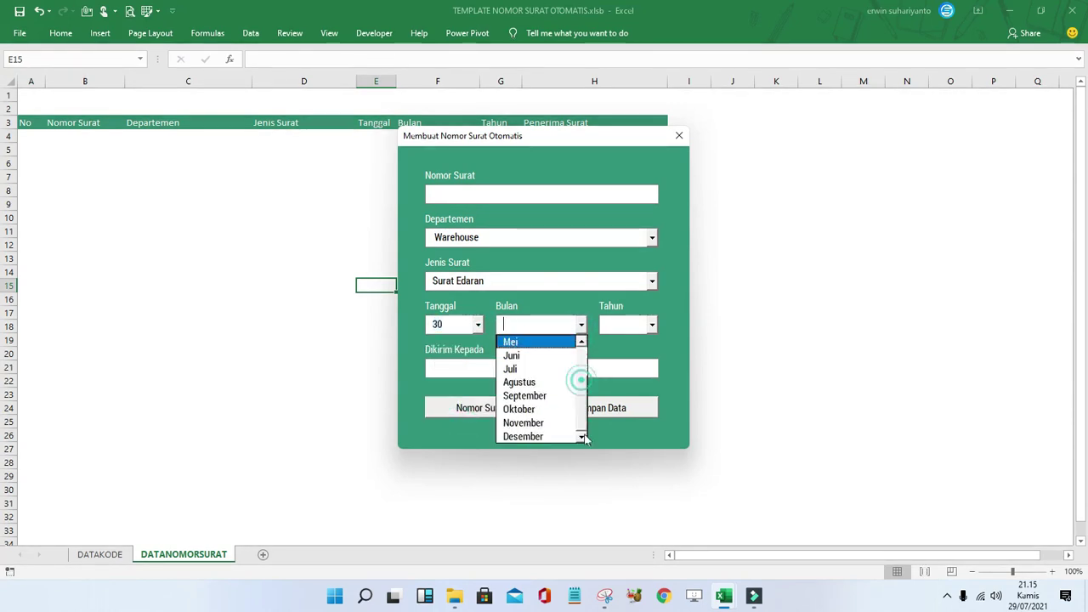
left_click(525, 423)
left_click(652, 325)
left_click(638, 341)
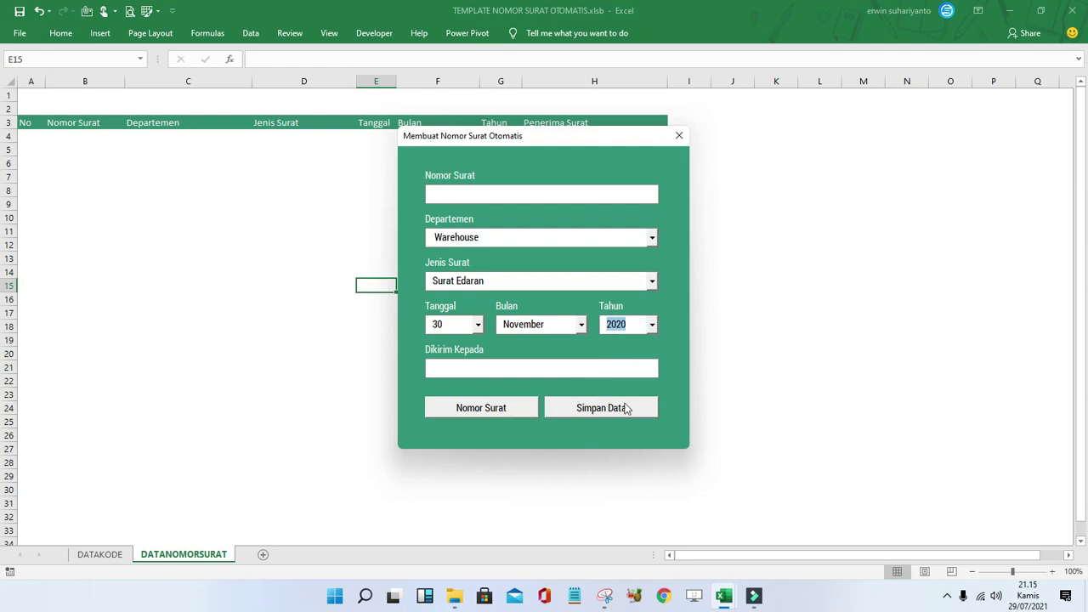
Generate 001/WH-SE/XI/2020, fill Dikirim Kepada with PT. SURYA WIJAYA, and save it to row 4.
left_click(513, 409)
left_click(609, 413)
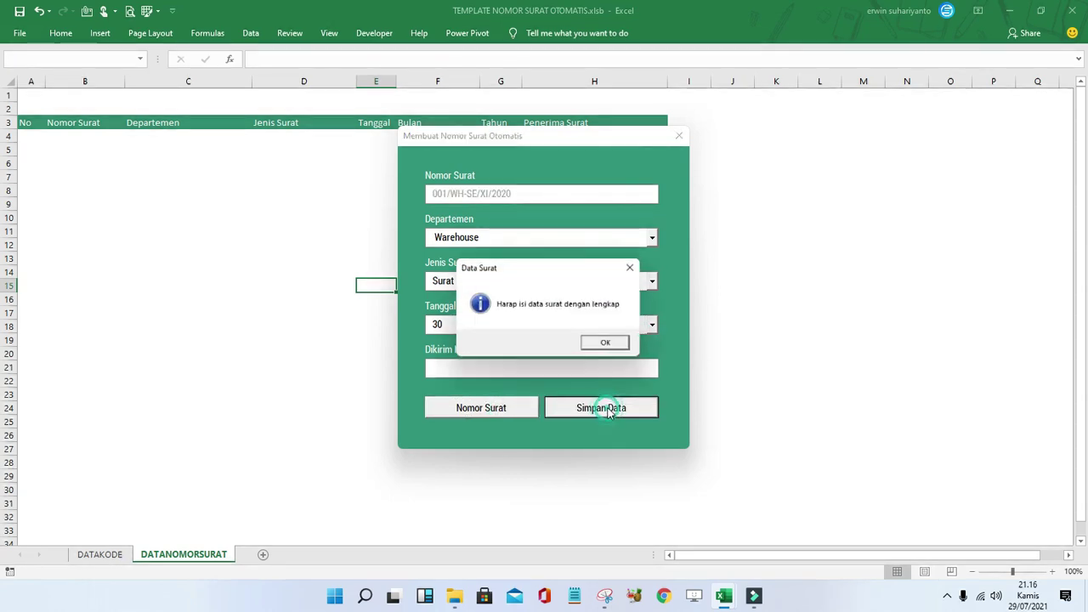
left_click(609, 345)
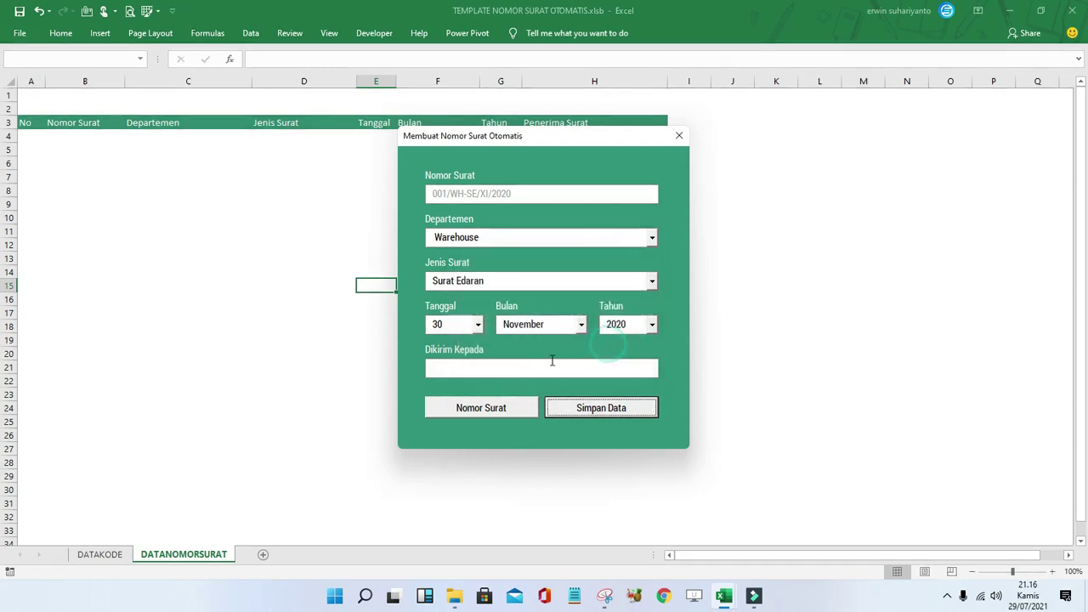
left_click(550, 361)
type("PT. SURYA WIJAYA")
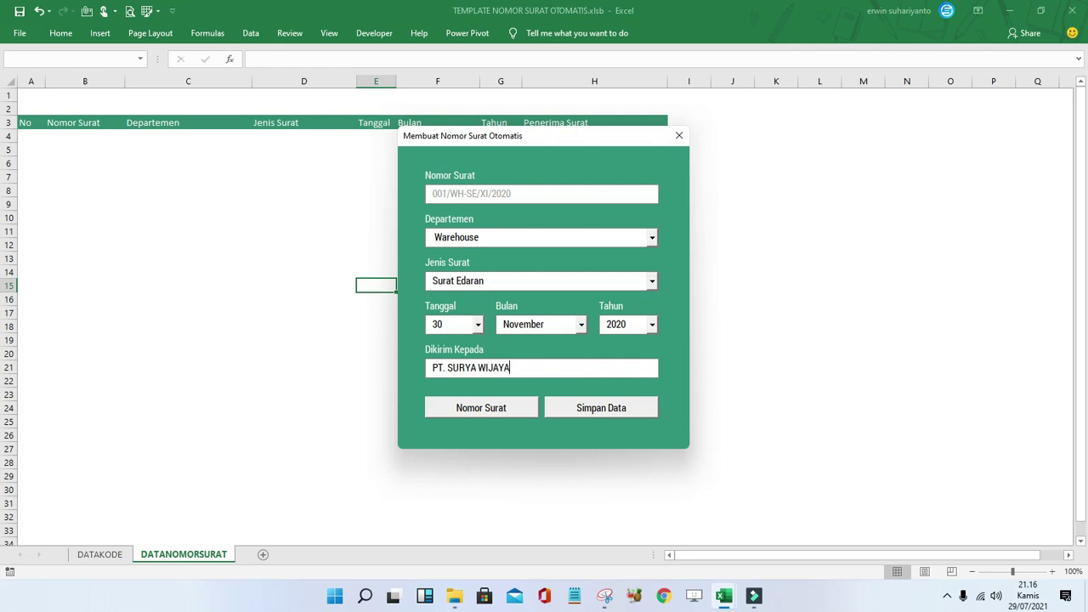
left_click_drag(583, 142, 325, 193)
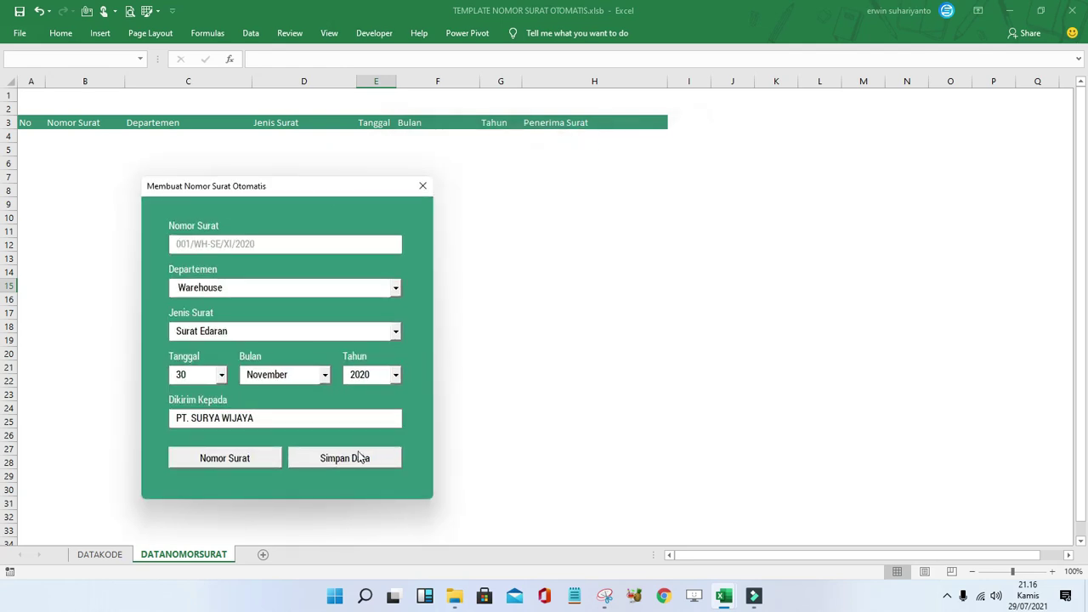
left_click(359, 457)
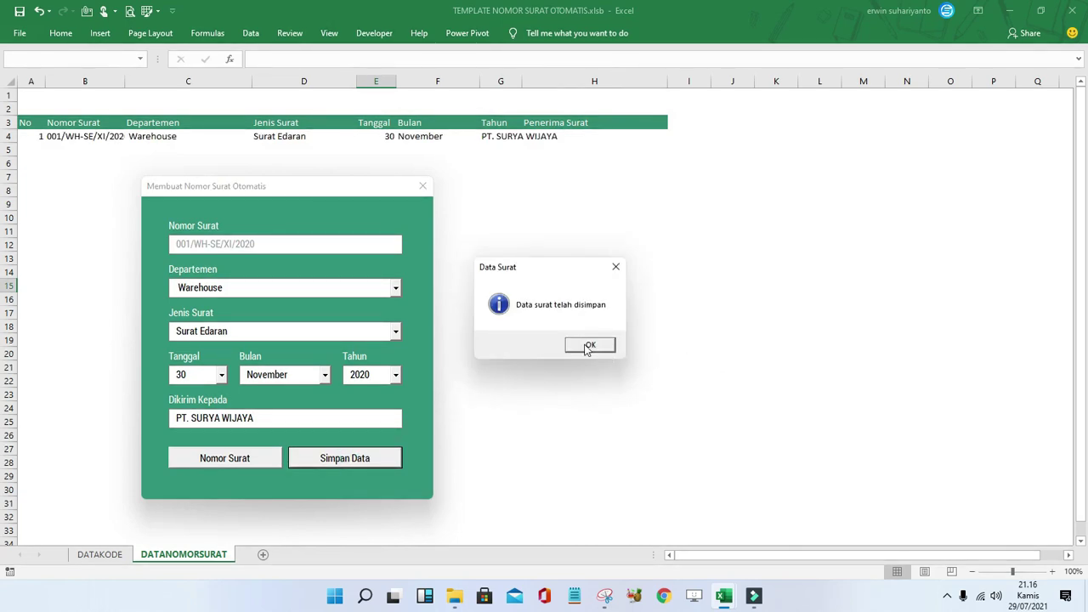
left_click(586, 349)
Close the form and centre the No column A on the sheet.
left_click(423, 186)
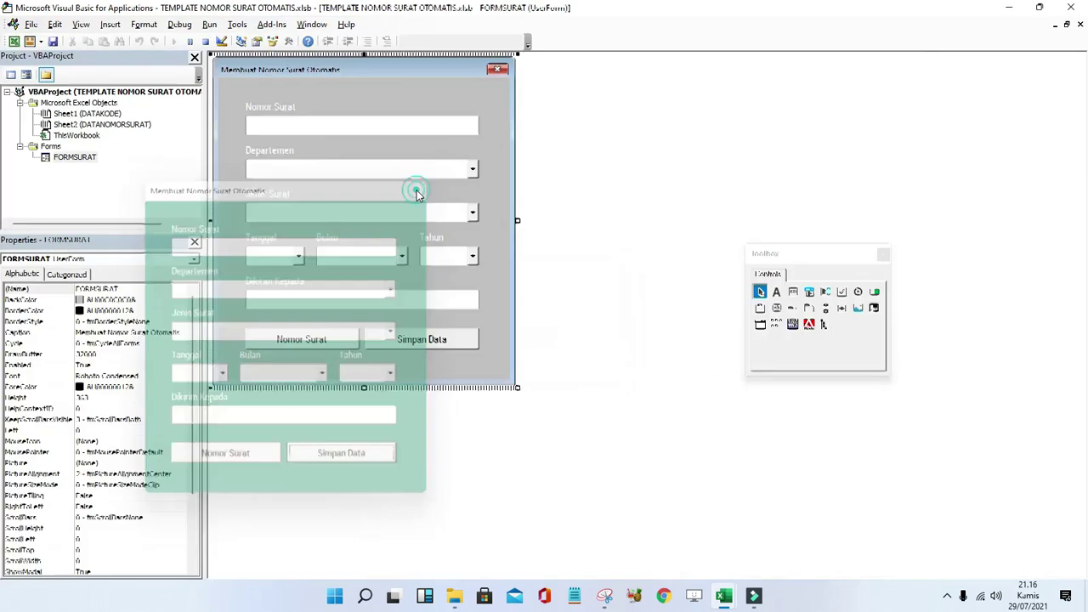
left_click(13, 40)
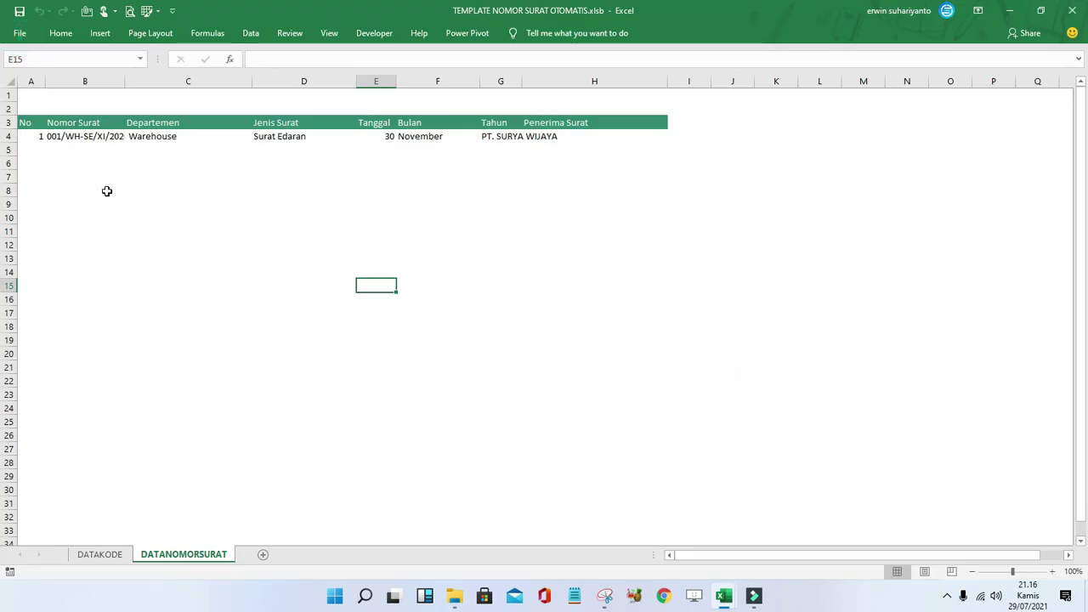
left_click(66, 136)
left_click(31, 80)
left_click(61, 33)
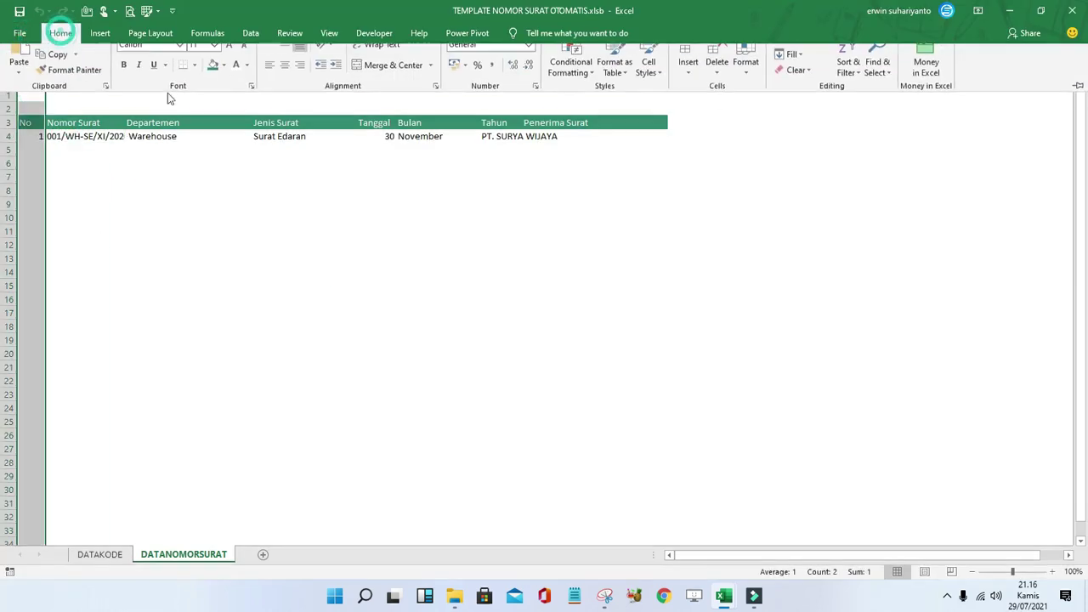
left_click(287, 81)
left_click(131, 223)
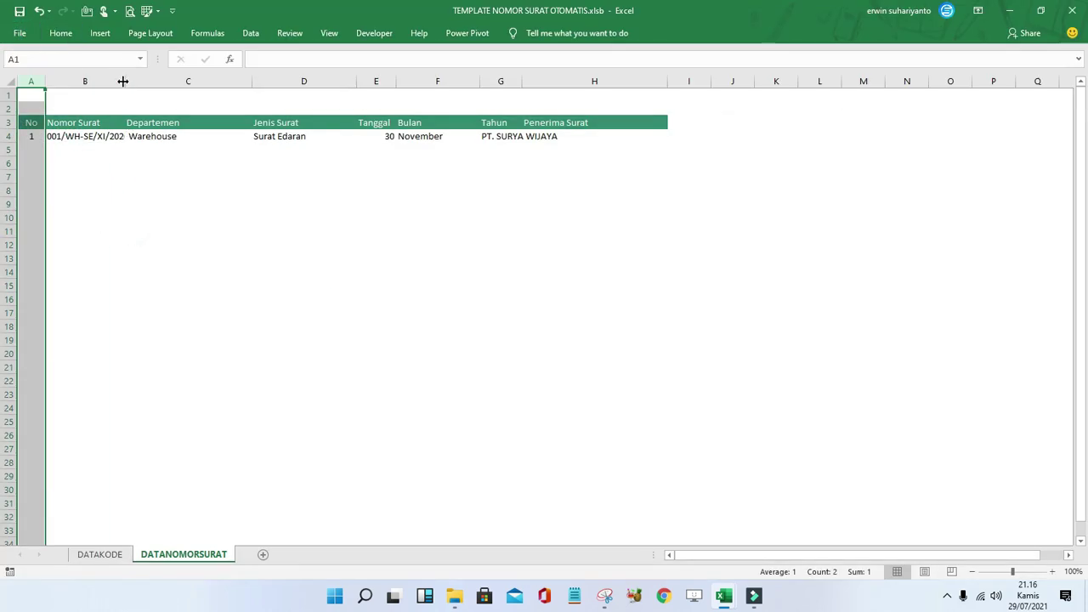
Widen column B so the letter number in B4 shows in full.
left_click_drag(125, 81, 155, 81)
left_click_drag(110, 138, 122, 140)
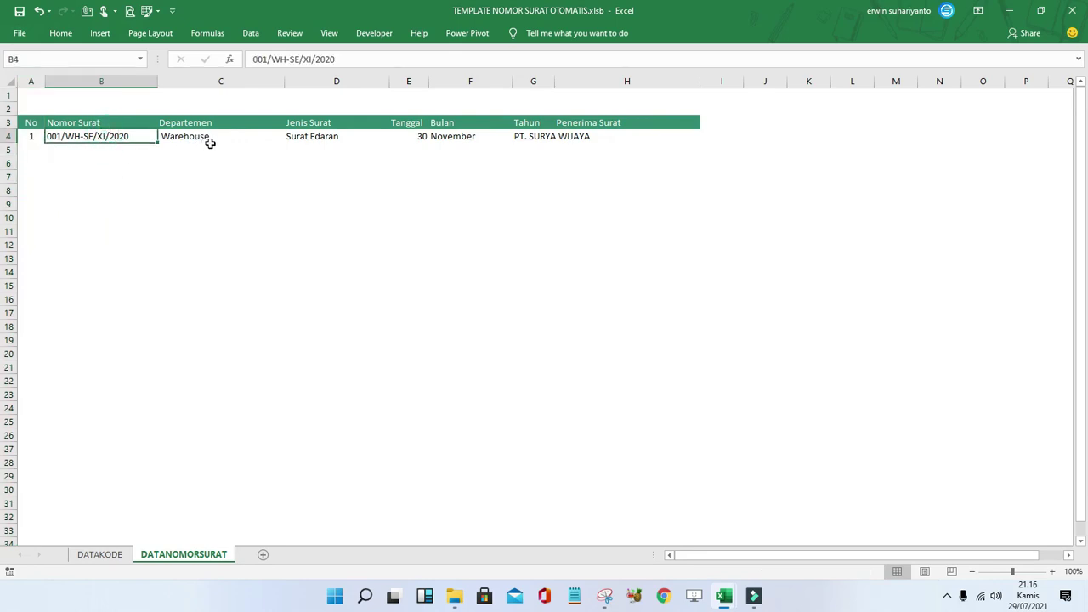
left_click(336, 138)
left_click(353, 163)
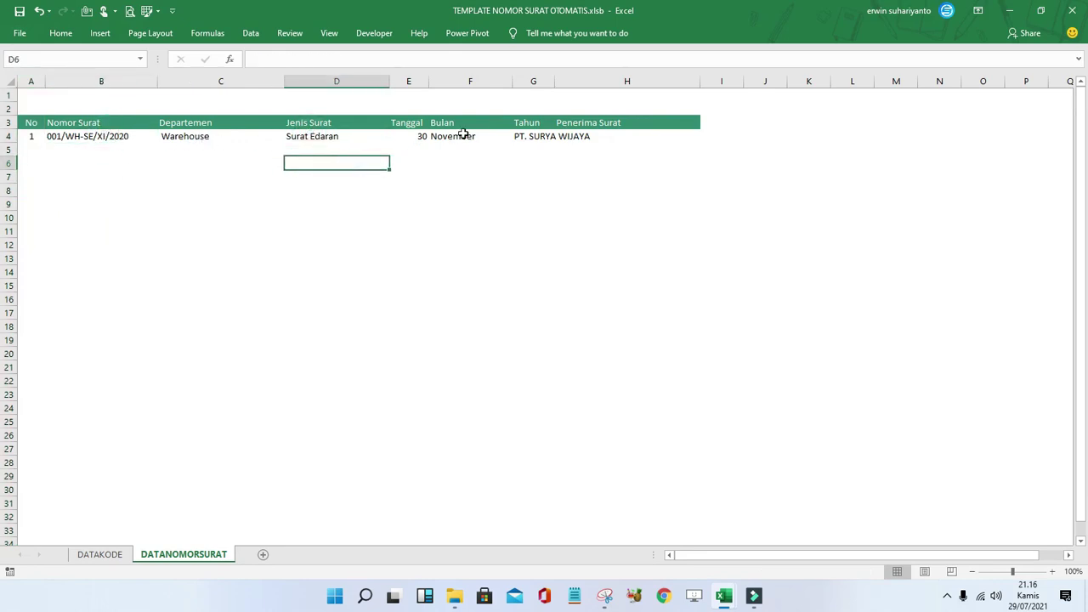
Centre the Tanggal and Bulan columns E:F and autofit column G to the recipient name.
left_click_drag(408, 81, 470, 81)
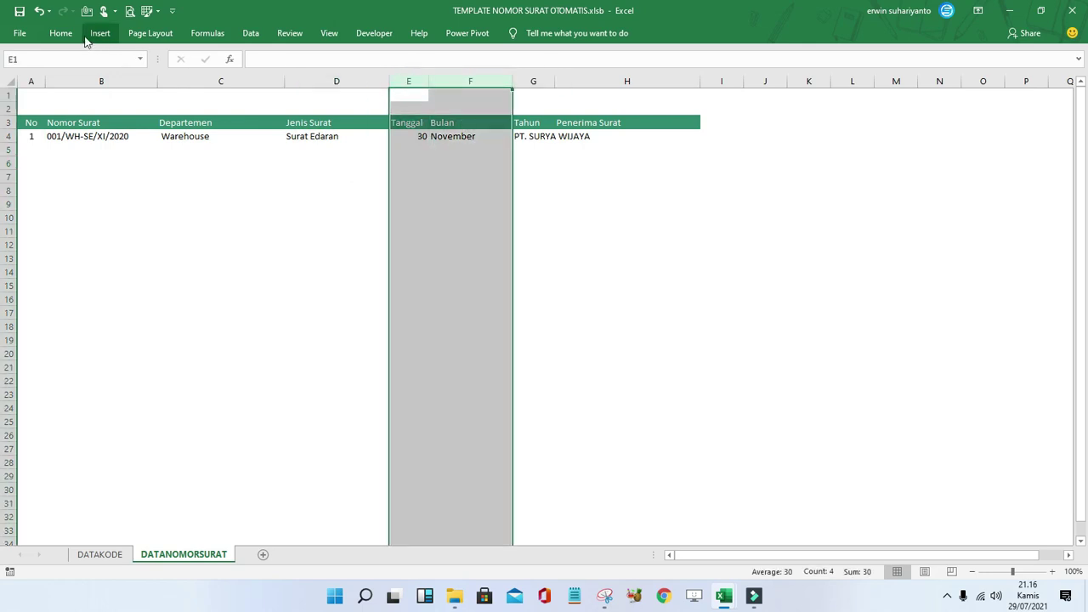
left_click(60, 32)
left_click(285, 79)
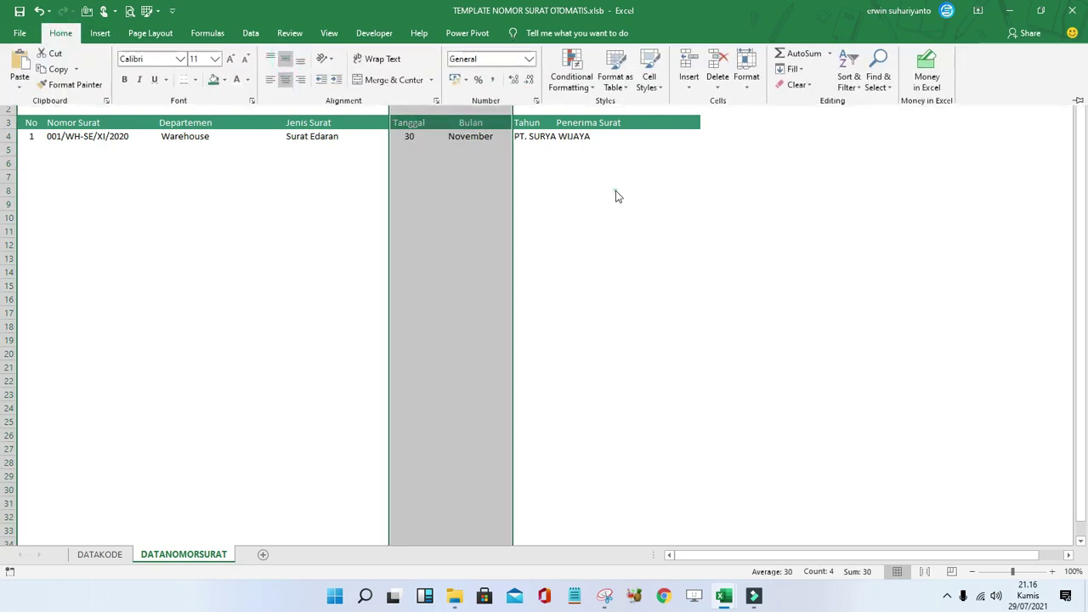
left_click(563, 173)
double_click(554, 82)
left_click(540, 136)
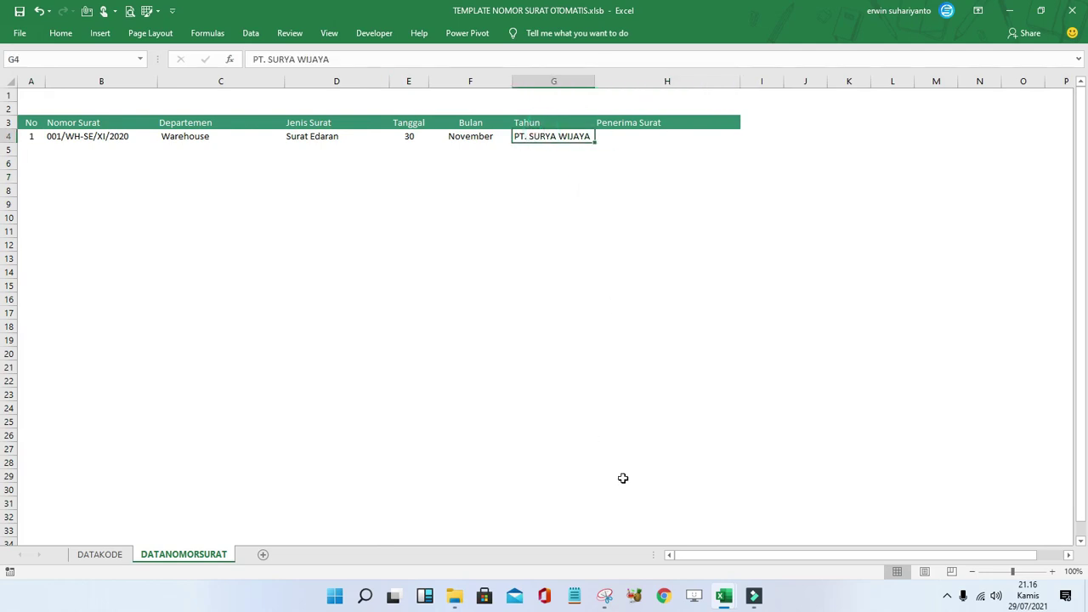
mouse_move(723, 595)
left_click(773, 544)
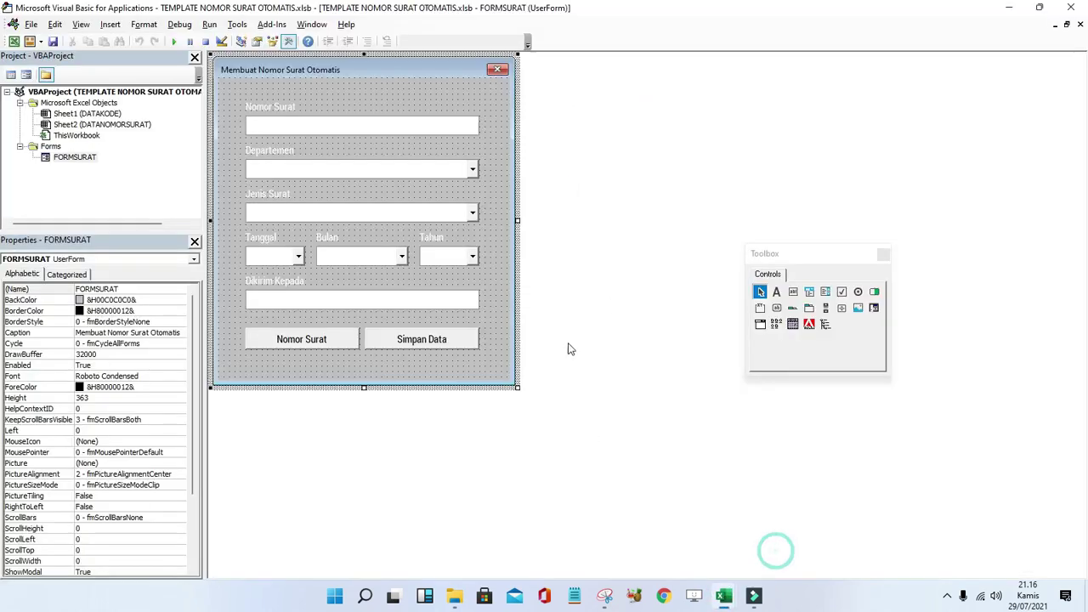
Change the TXTDIKIRIM save line from Offset(1, 6) to Offset(1, 7).
double_click(322, 345)
double_click(75, 157)
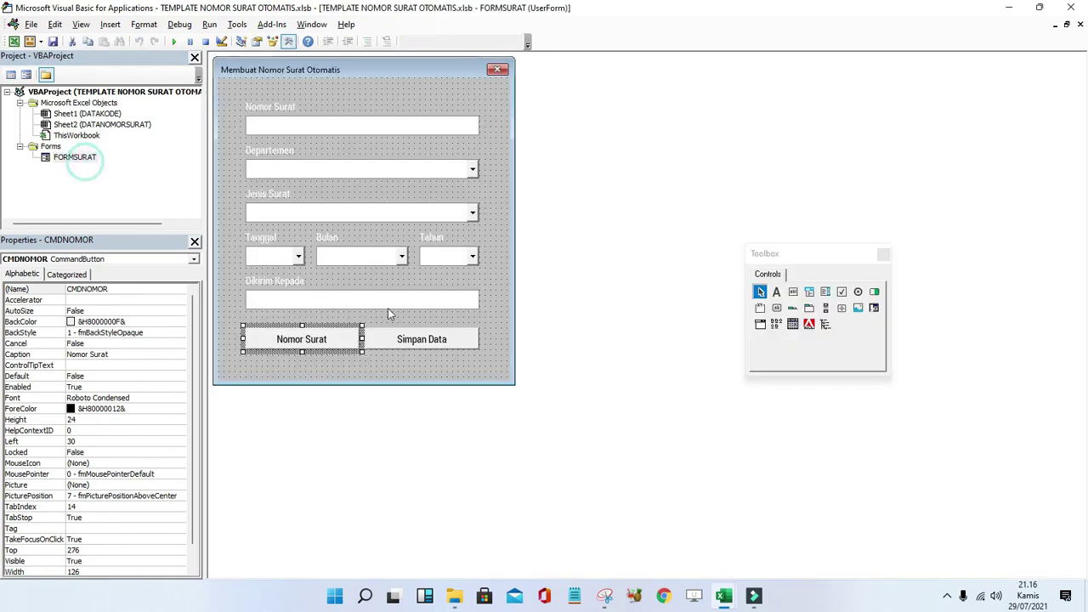
double_click(417, 340)
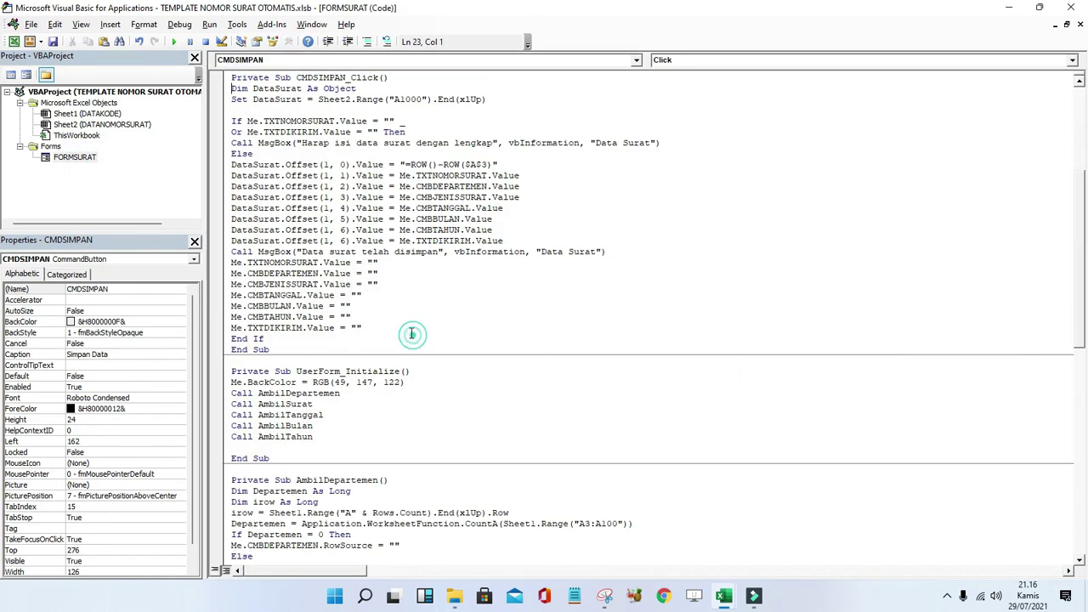
left_click(347, 241)
key("BackSpace")
type("7")
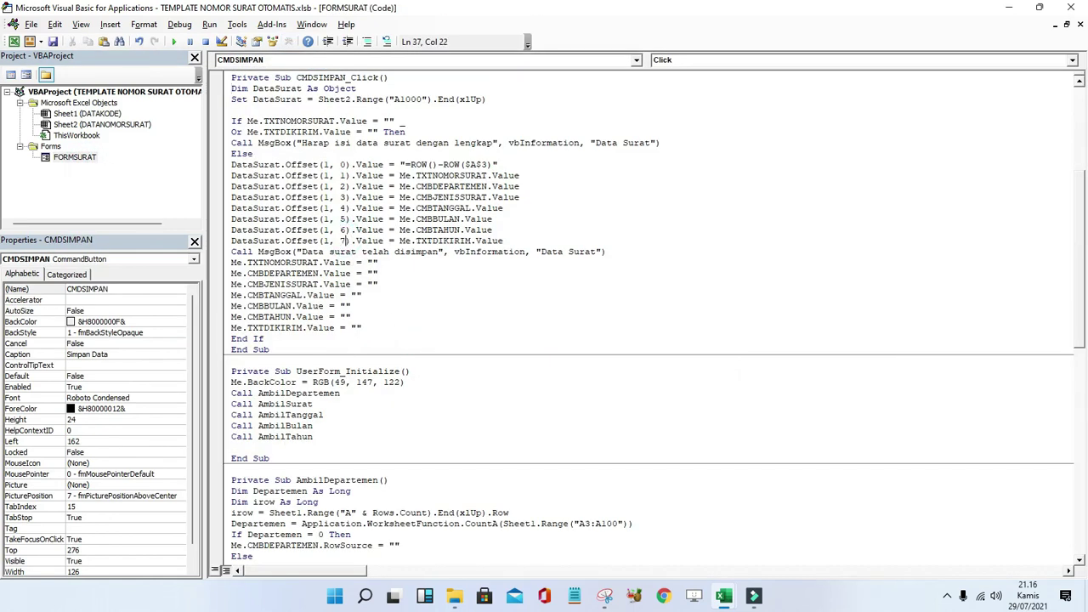
Clear the test entry in row 4 and reopen the VBA editor from the Developer tab.
left_click(14, 41)
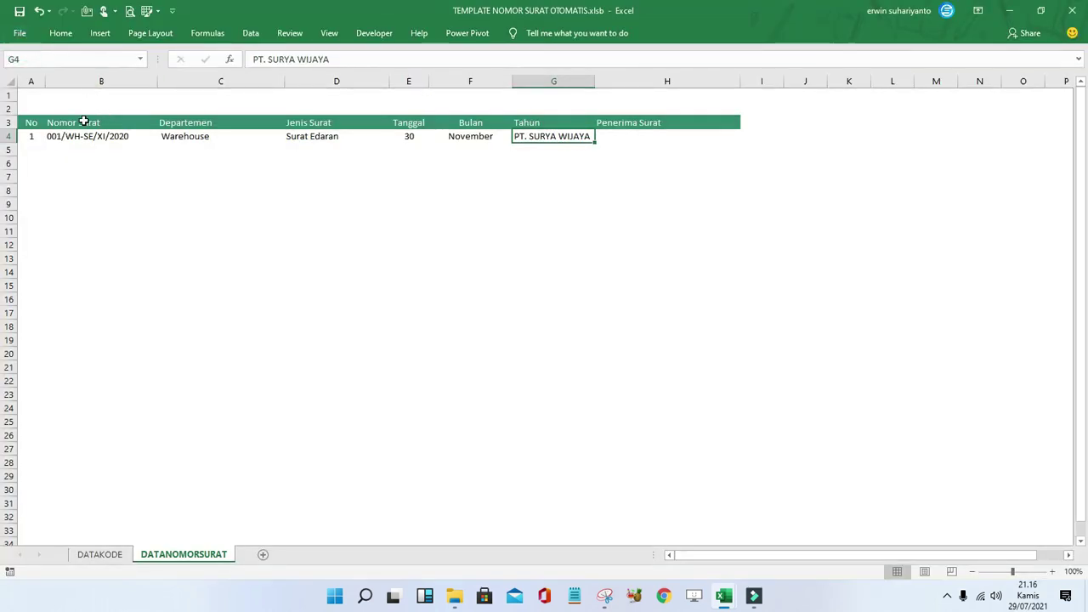
left_click(10, 135)
key("Delete")
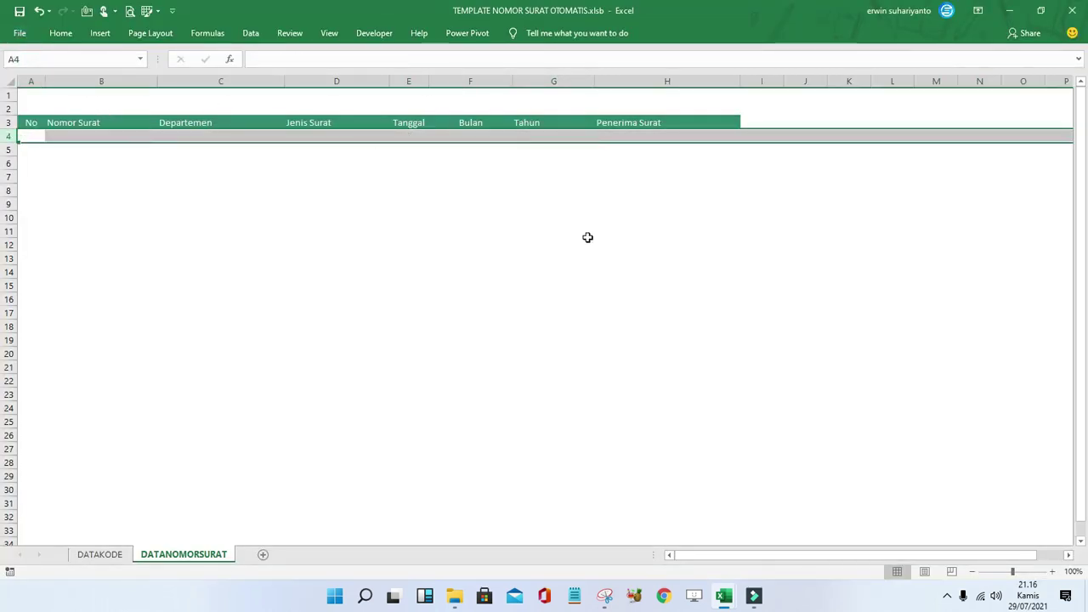
left_click(600, 234)
left_click(374, 33)
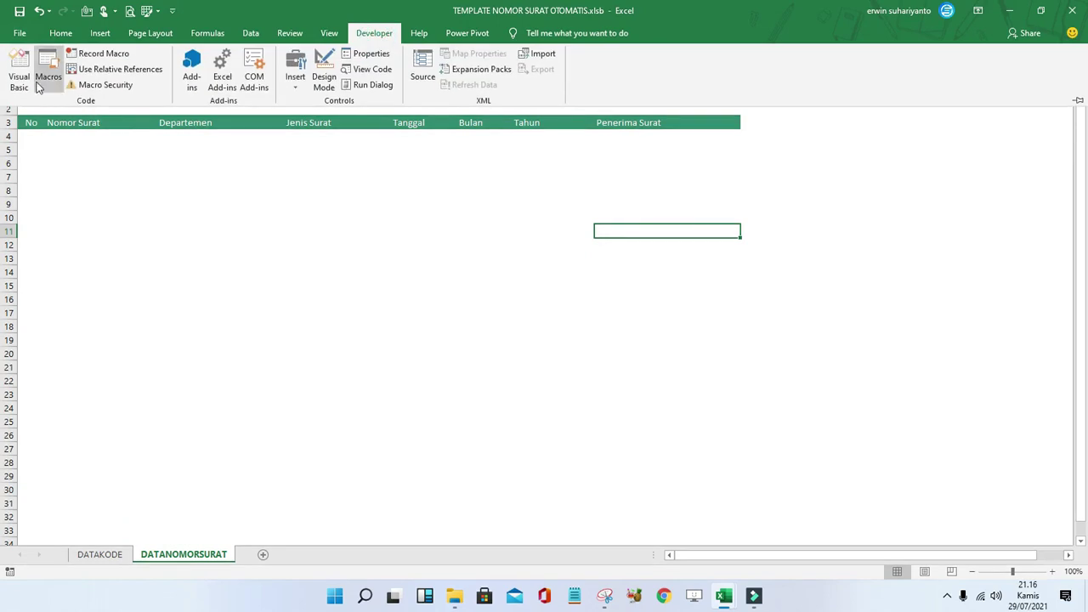
left_click(17, 68)
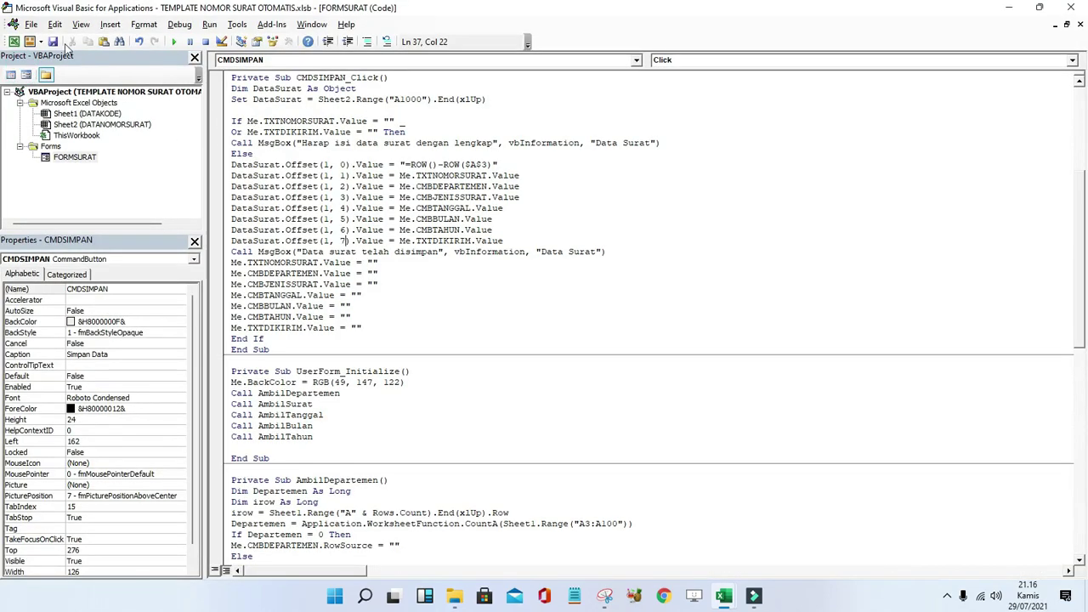
Insert Module1 with Sub BukaForm() running FORMSURAT.Show, then view the Excel workbook.
left_click(143, 24)
left_click(133, 71)
type("Sub BukaForm")
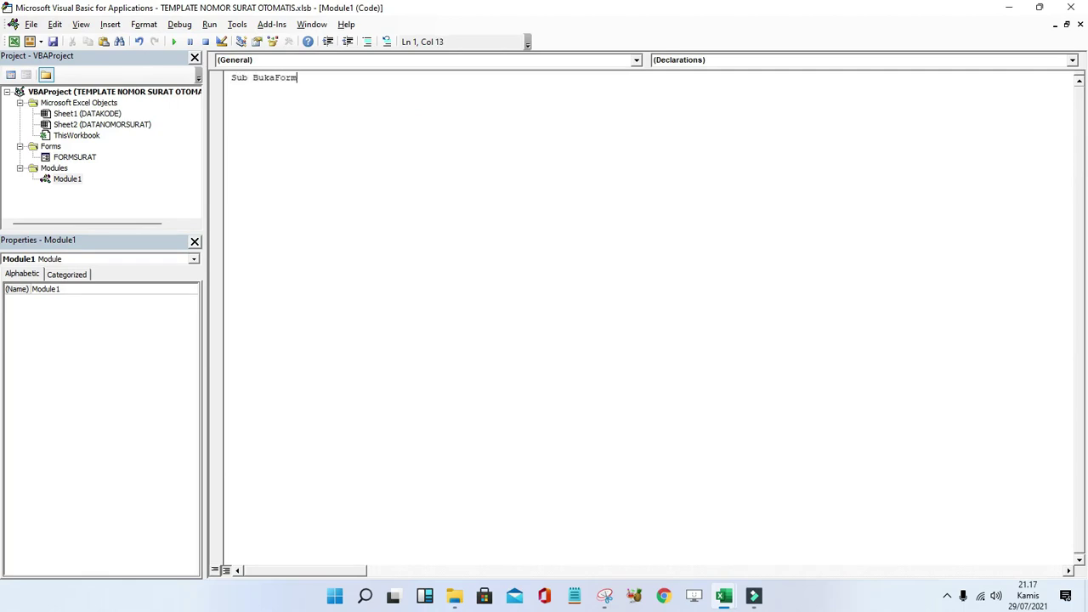
key("Return")
type("FormSu")
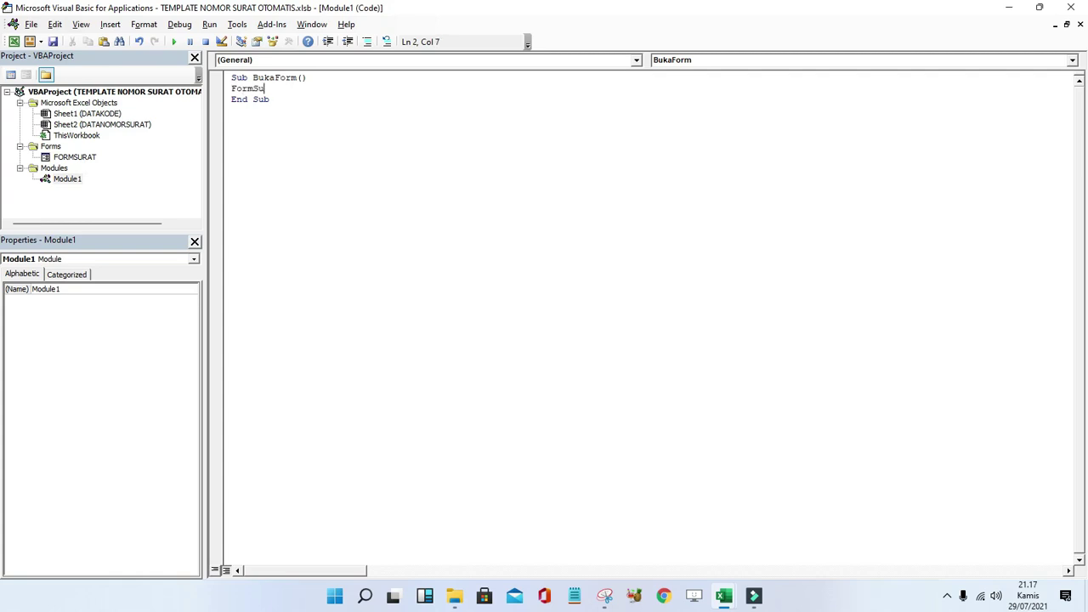
type("rat.")
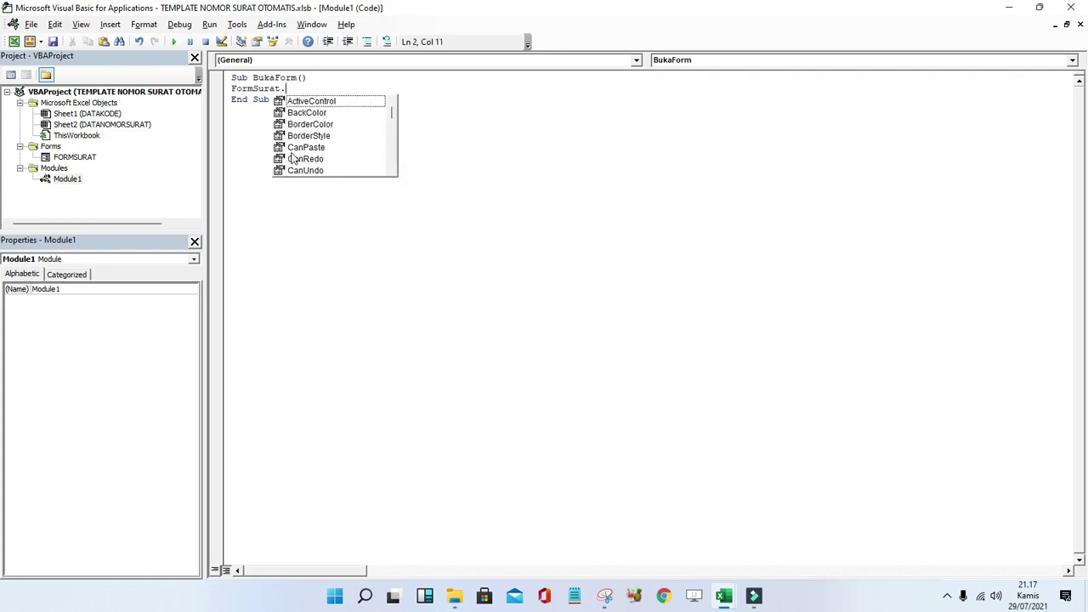
type("ah")
key("BackSpace")
key("BackSpace")
key("BackSpace")
type("sh")
key("Tab")
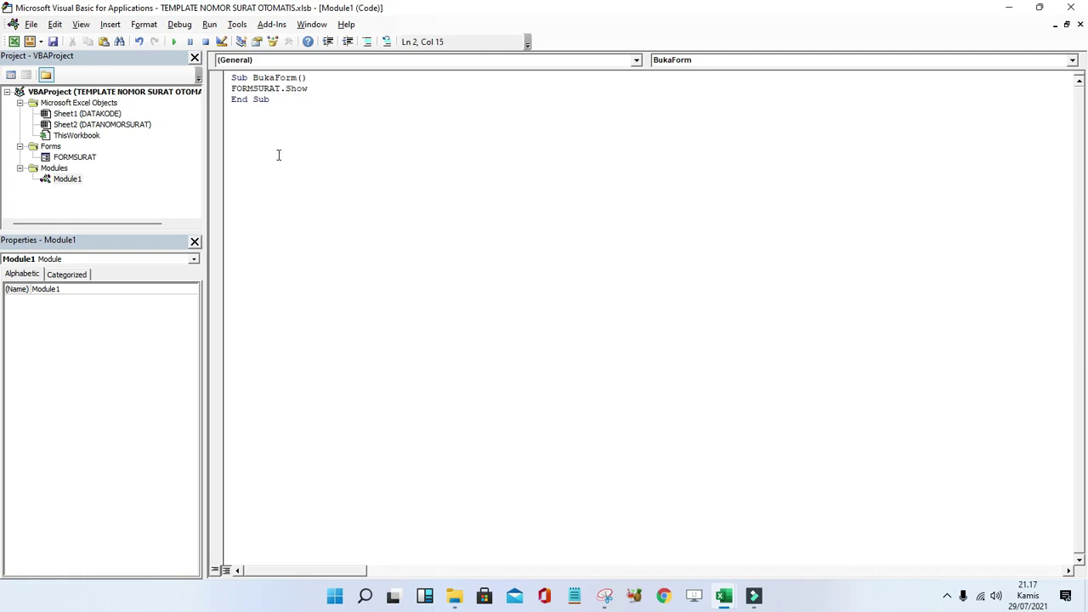
left_click(14, 41)
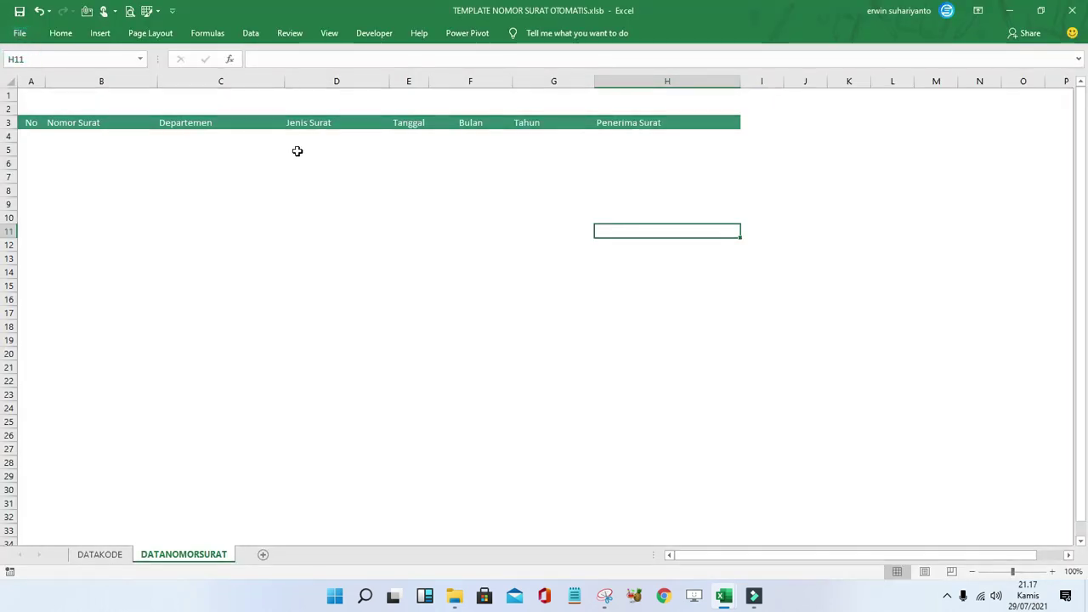
Draw a rounded rectangle below the Tanggal header and label it 'BUKA FORM'.
left_click(102, 38)
left_click(208, 58)
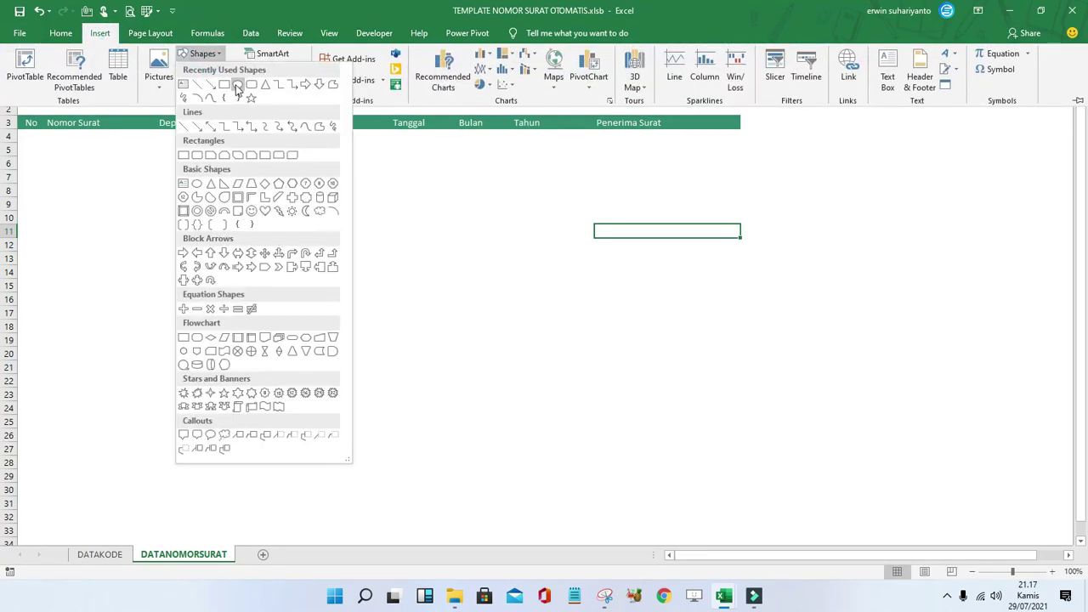
left_click(243, 86)
mouse_move(401, 144)
left_mouse_down()
mouse_move(480, 177)
mouse_move(501, 169)
left_mouse_up()
right_click(448, 159)
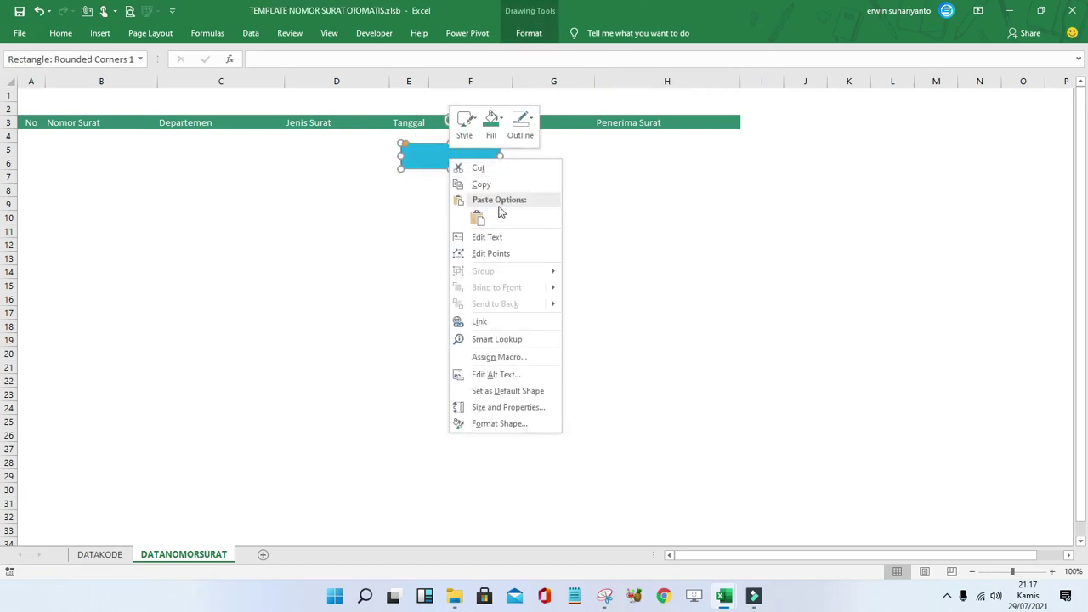
left_click(495, 235)
type("BUKA FO")
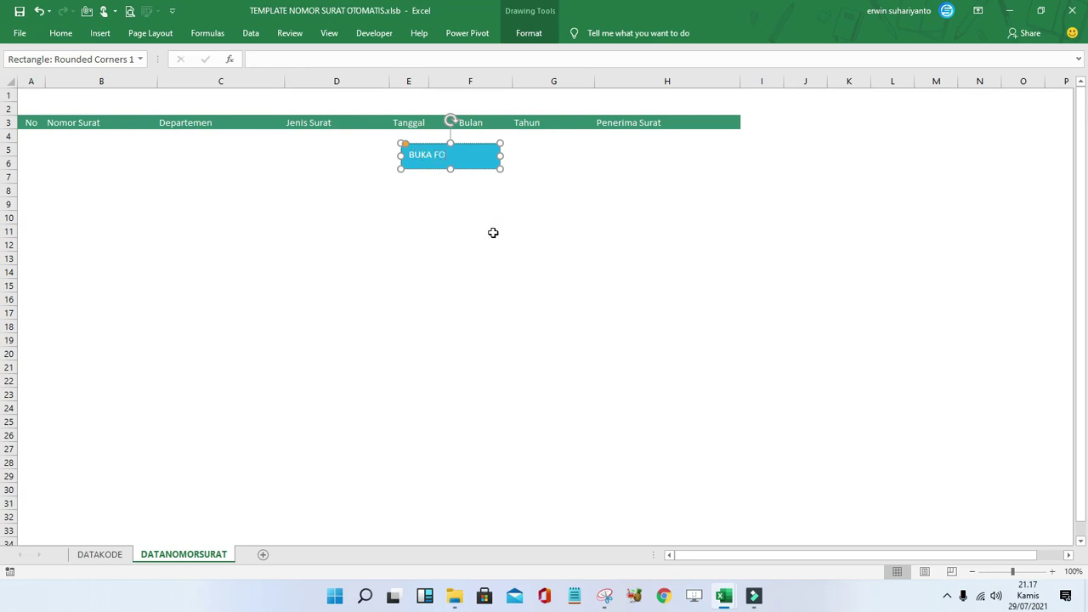
type("RM")
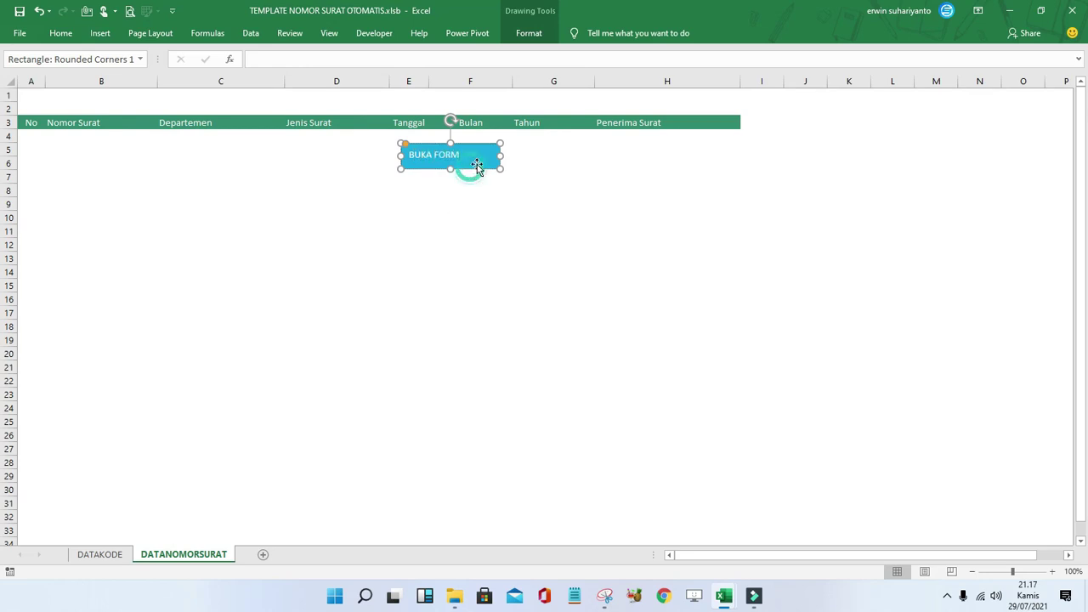
Fill the BUKA FORM shape green and centre its label horizontally and vertically.
left_click(529, 33)
left_click(489, 54)
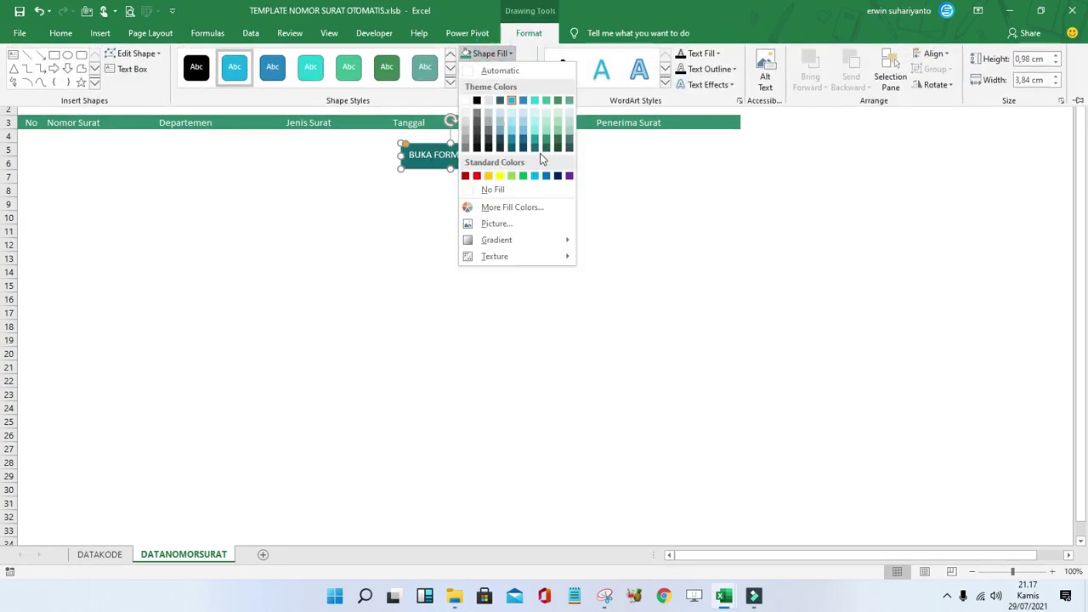
left_click(546, 141)
left_click(61, 33)
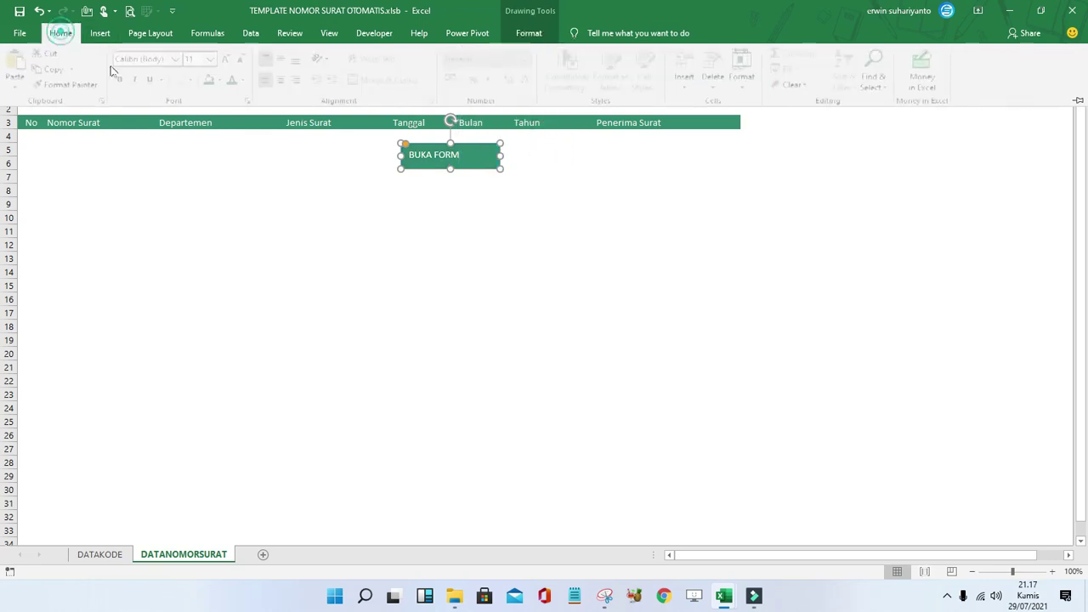
left_click(286, 79)
left_click(285, 59)
left_click(431, 221)
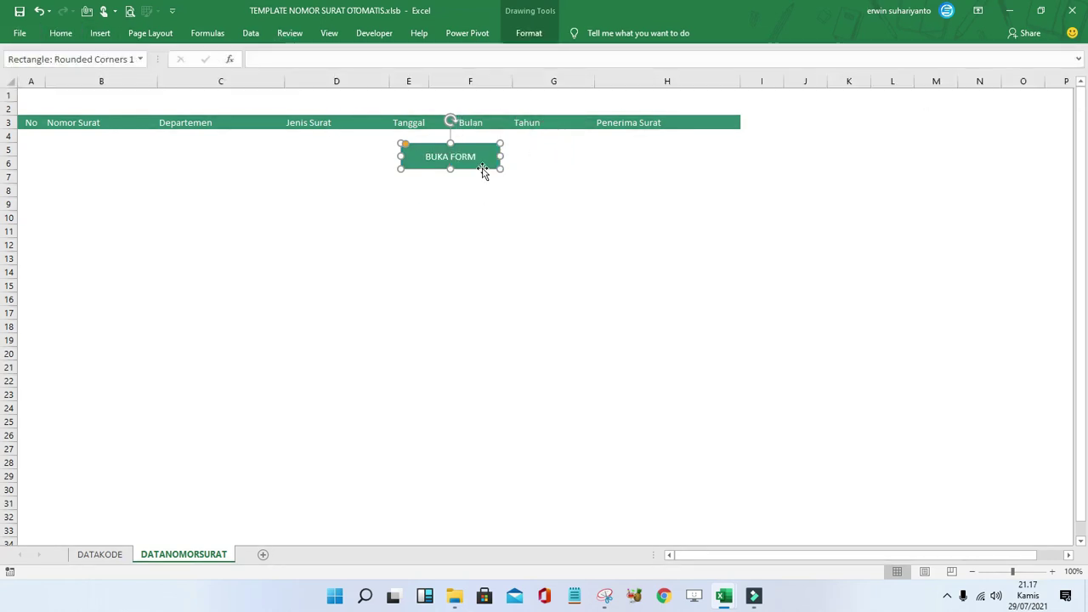
Make rows 1–2 taller and move the BUKA FORM shape into them over column H.
left_click_drag(481, 161, 721, 108)
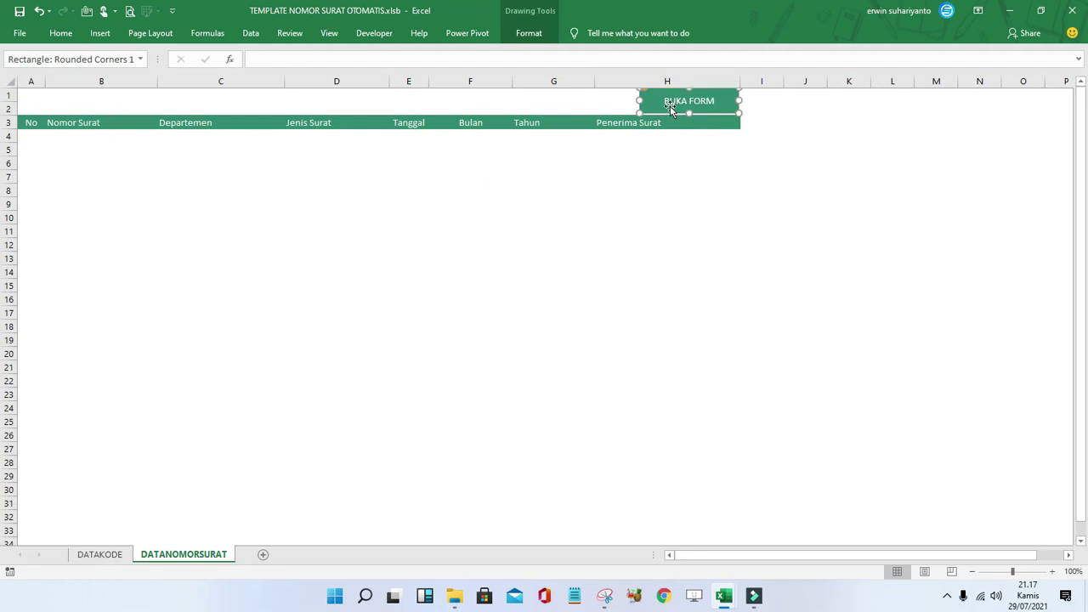
left_click_drag(670, 111, 656, 165)
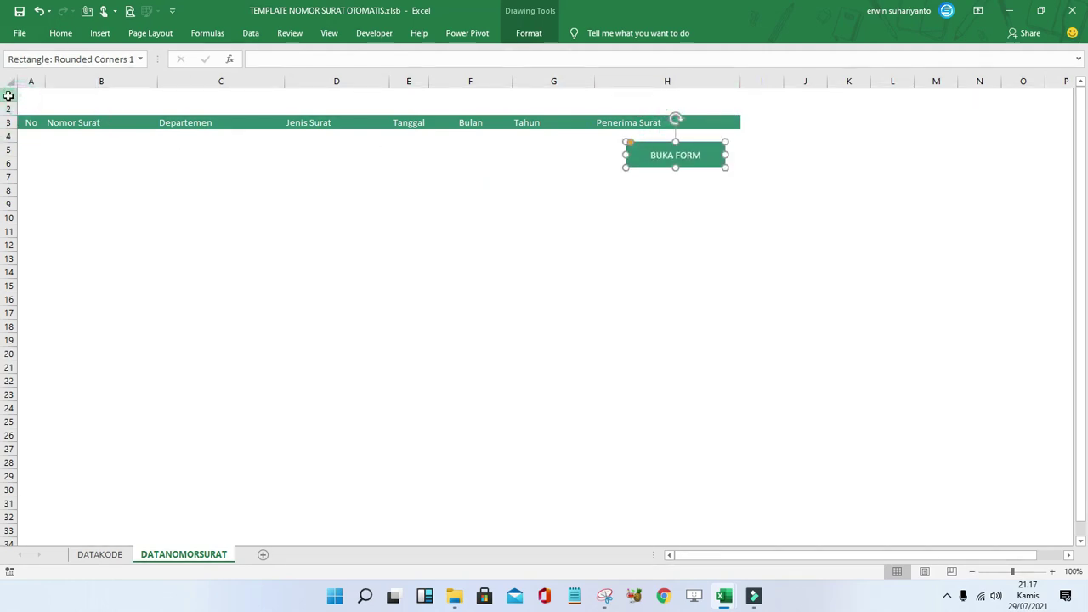
left_click_drag(8, 95, 8, 139)
left_click(668, 206)
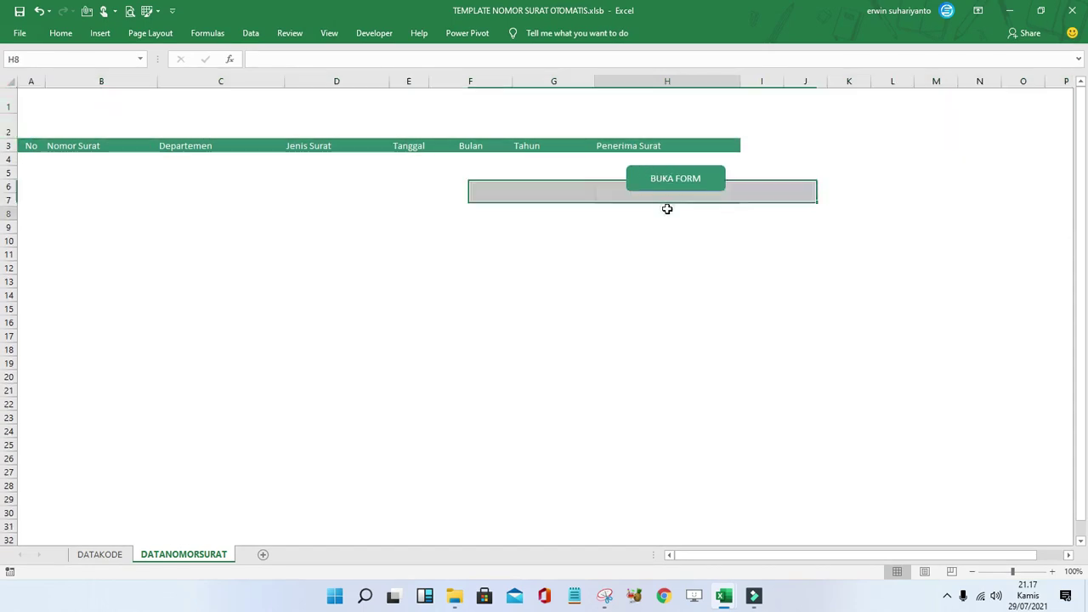
left_click_drag(707, 182, 719, 117)
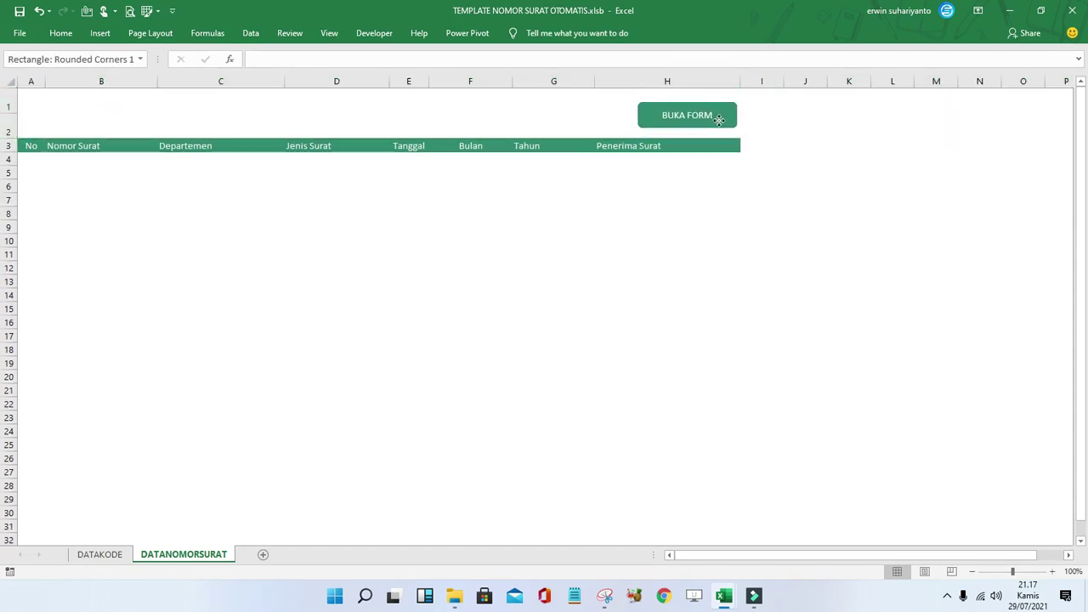
Assign the BukaForm macro to the BUKA FORM shape, then click it to open the form.
right_click(719, 115)
key("Escape")
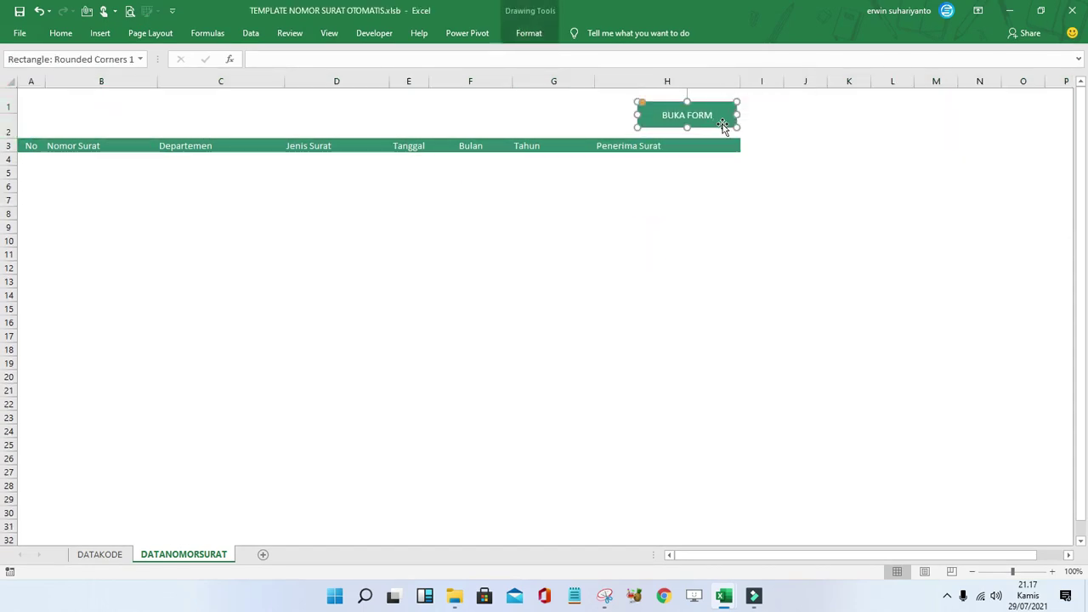
right_click(721, 125)
left_click(775, 316)
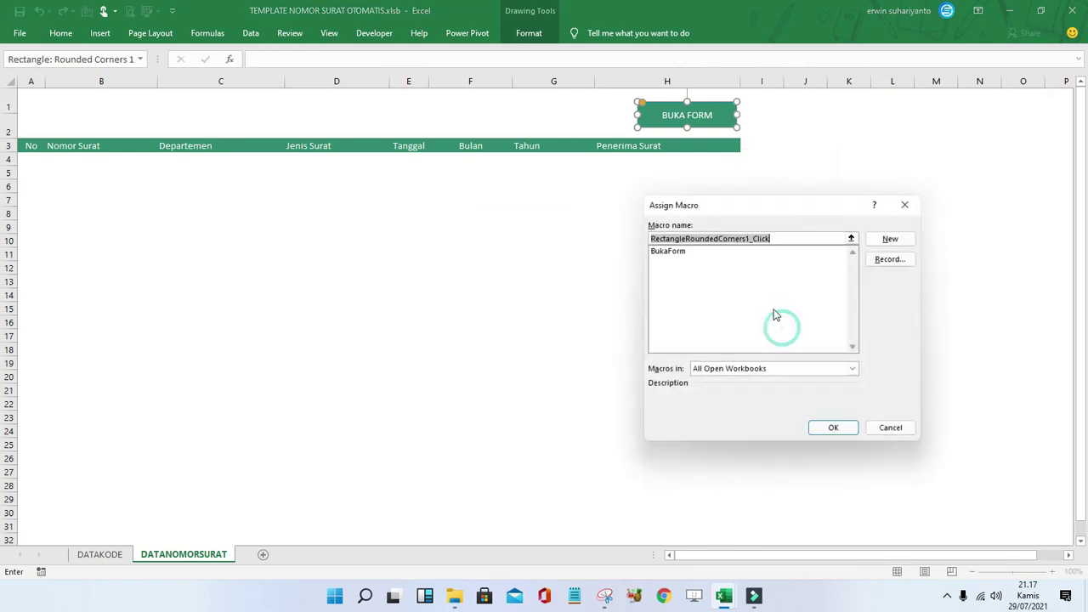
left_click(671, 254)
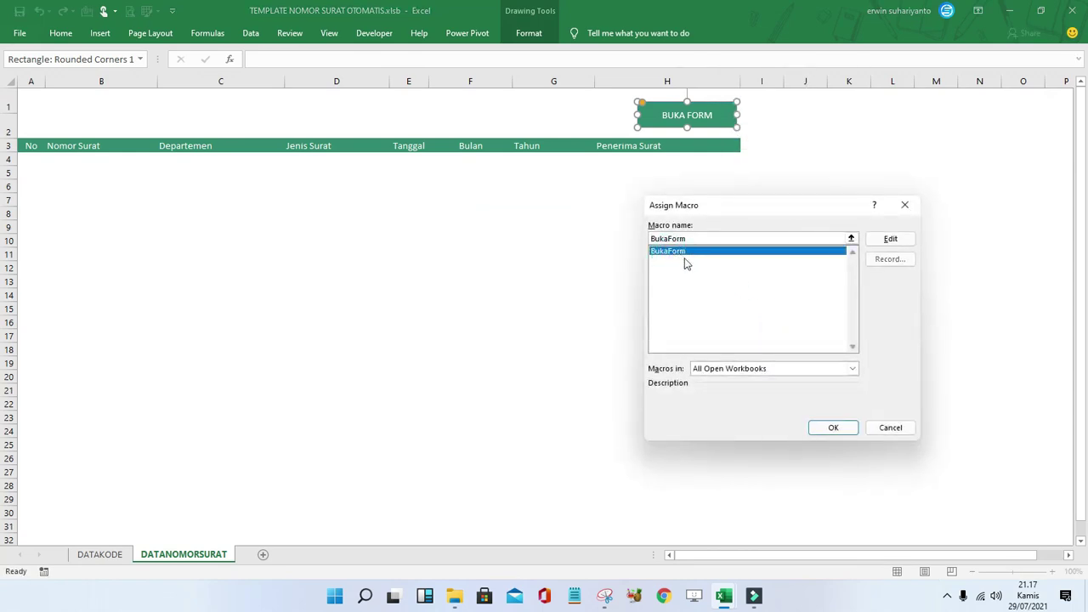
left_click(832, 428)
left_click(764, 309)
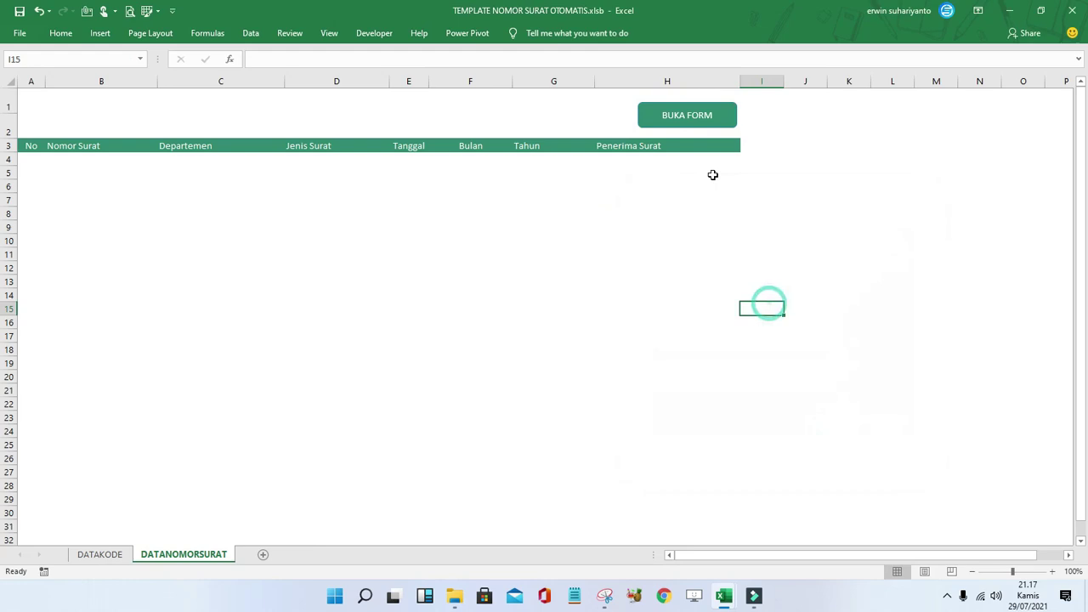
left_click(689, 121)
Fill the form with Sales & Marketing, Surat Permohonan, 5 April 2020 and recipient PT NUSA JAYA.
left_click_drag(595, 136, 381, 131)
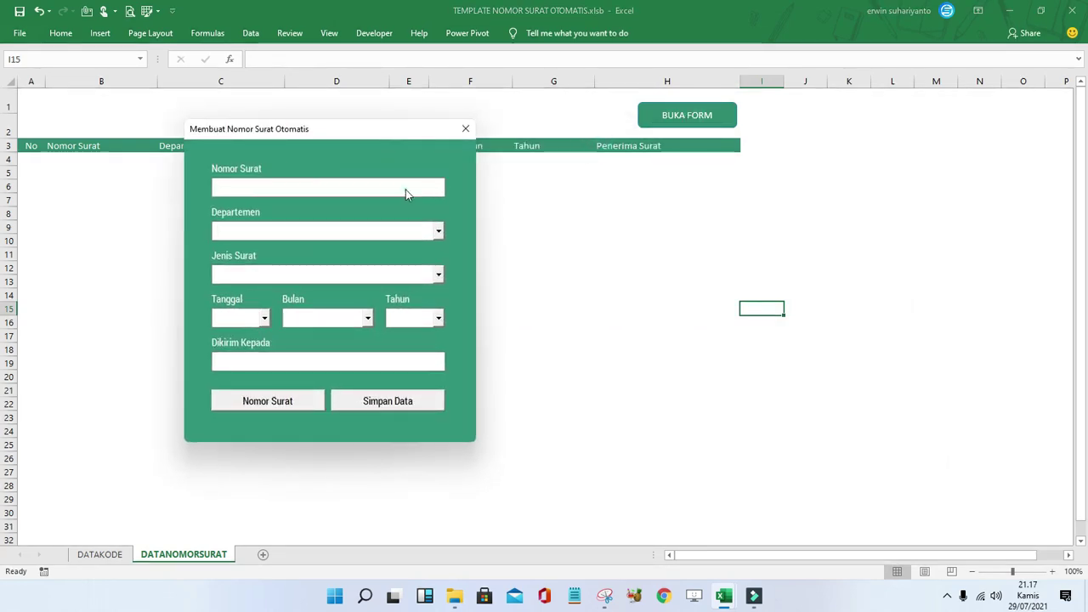
left_click(440, 232)
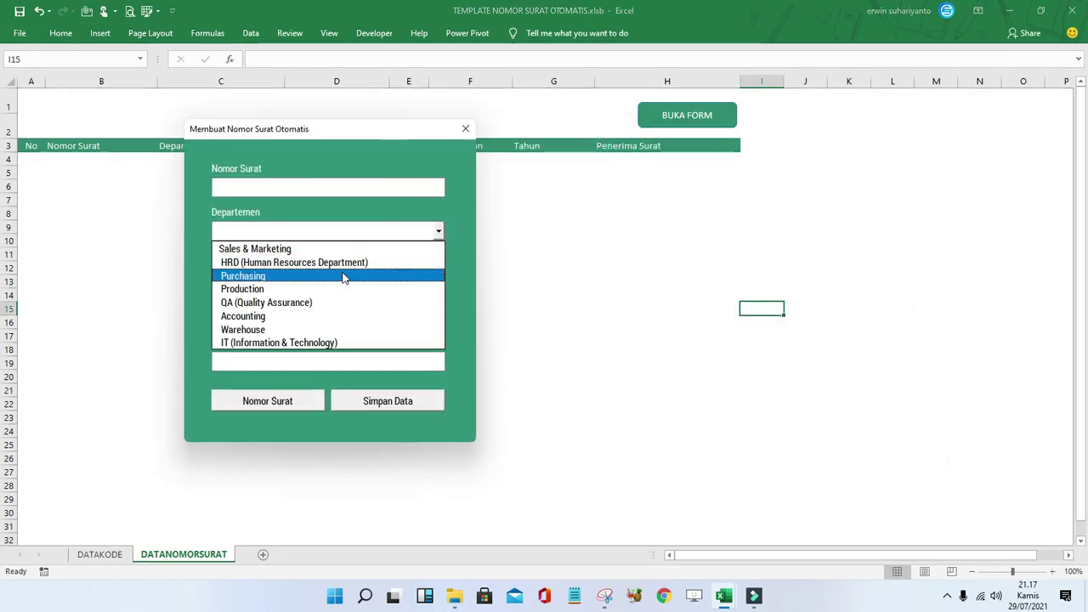
left_click(332, 248)
left_click(438, 274)
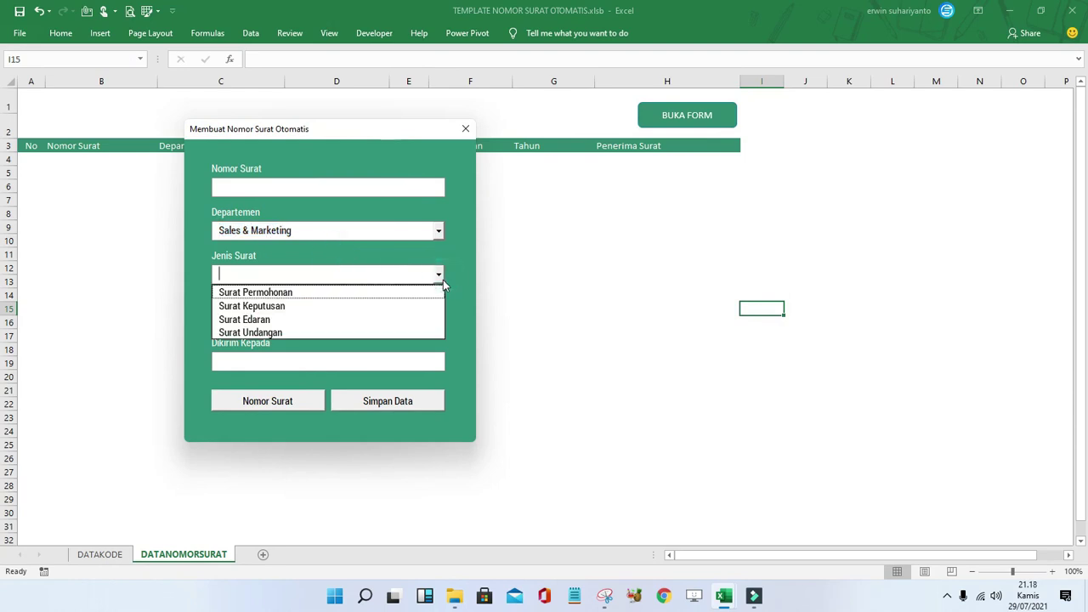
left_click(348, 292)
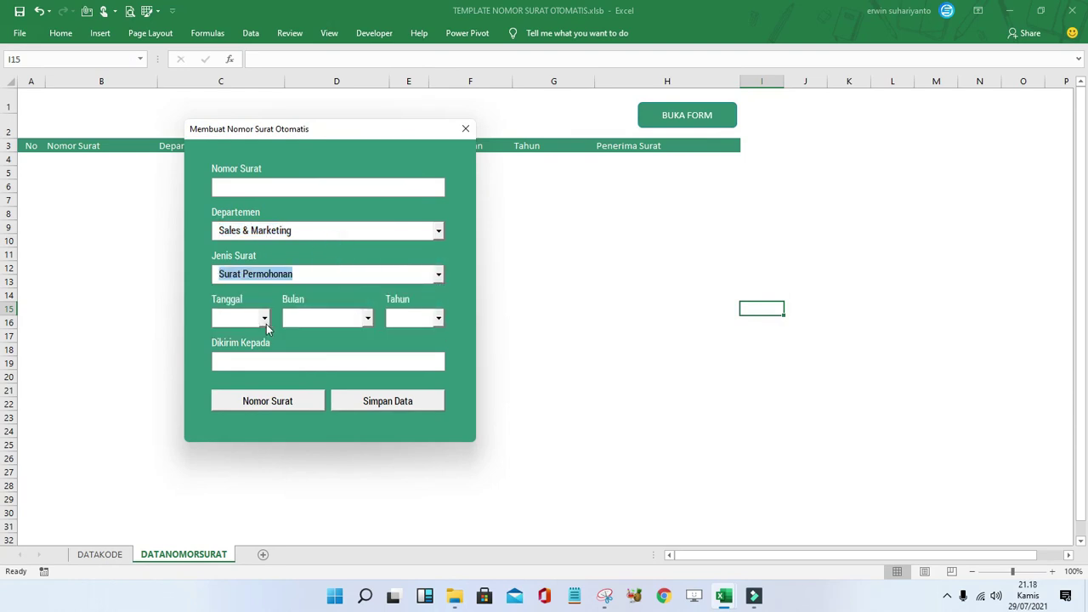
left_click(264, 318)
left_click(255, 389)
left_click(367, 318)
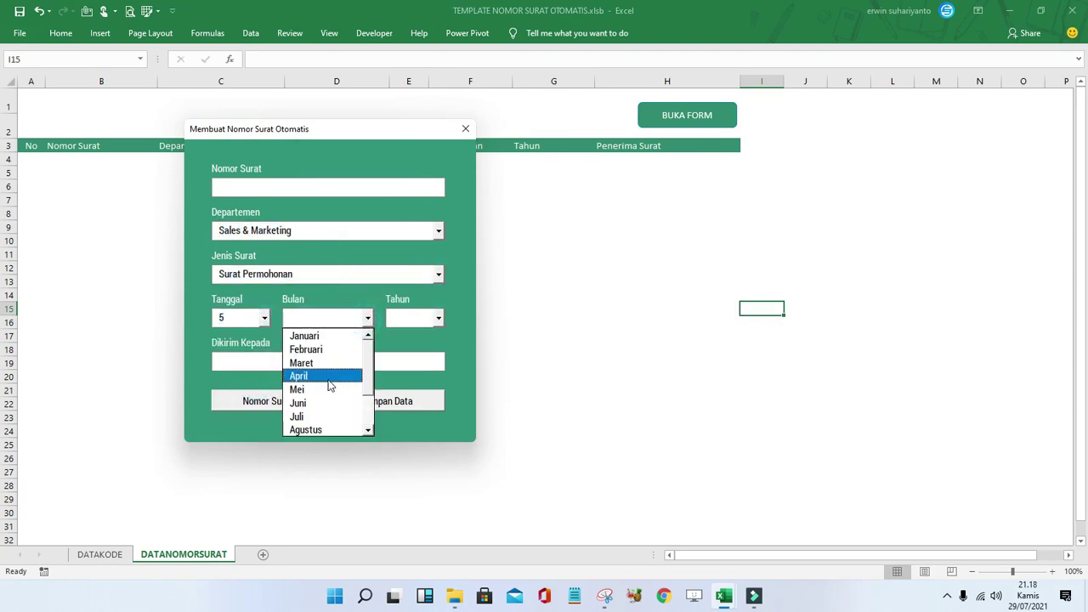
left_click(328, 379)
left_click(437, 318)
left_click(415, 334)
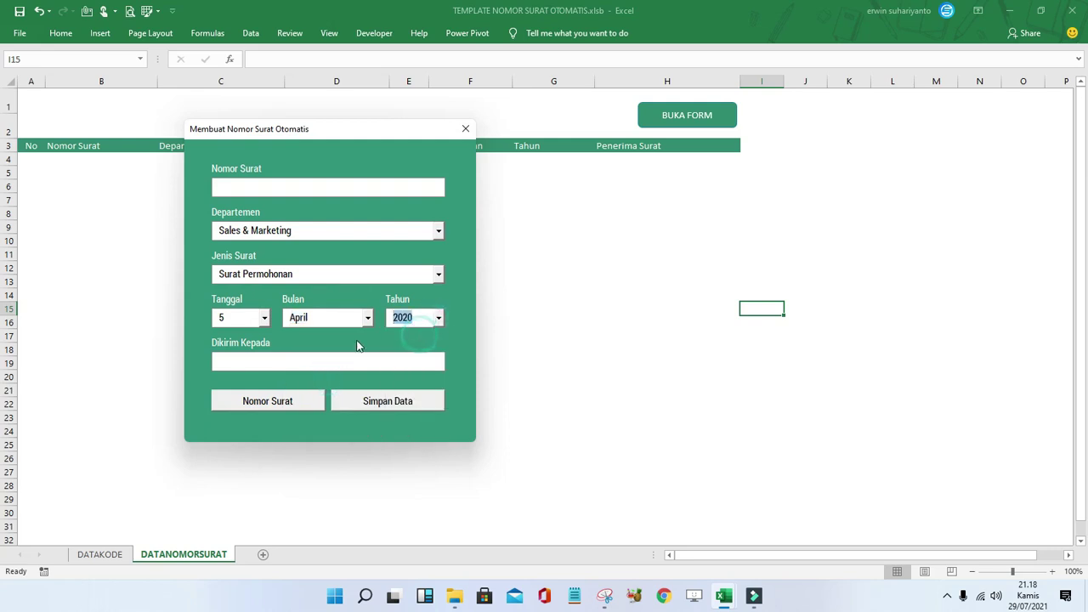
left_click(275, 364)
type("PT NUSA JAYA")
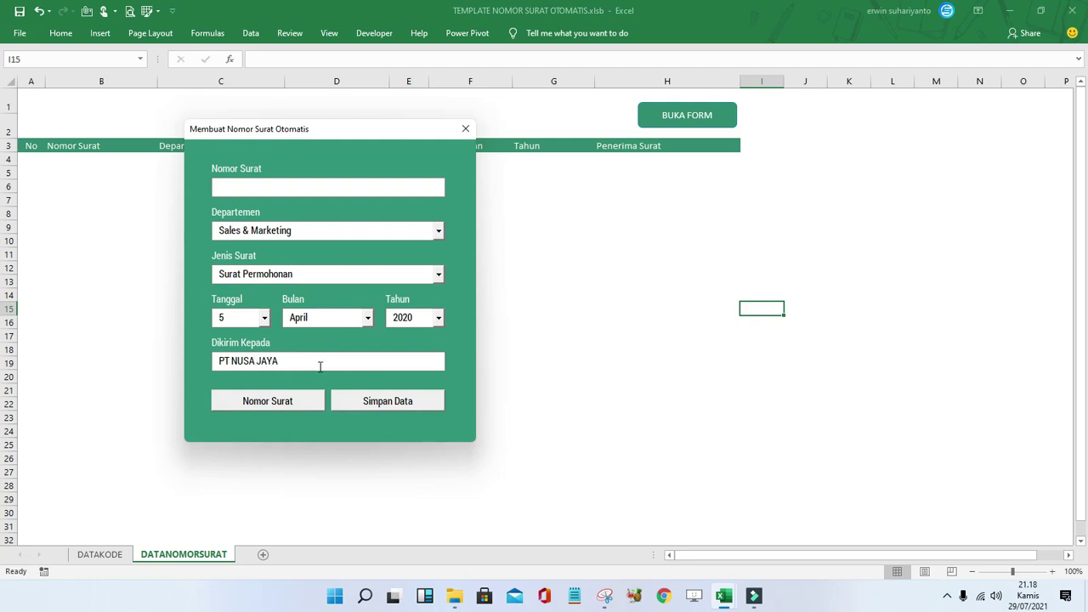
Generate letter number 001/SM-SP/IV/2020, save the record to the sheet, and close the form.
left_click(386, 405)
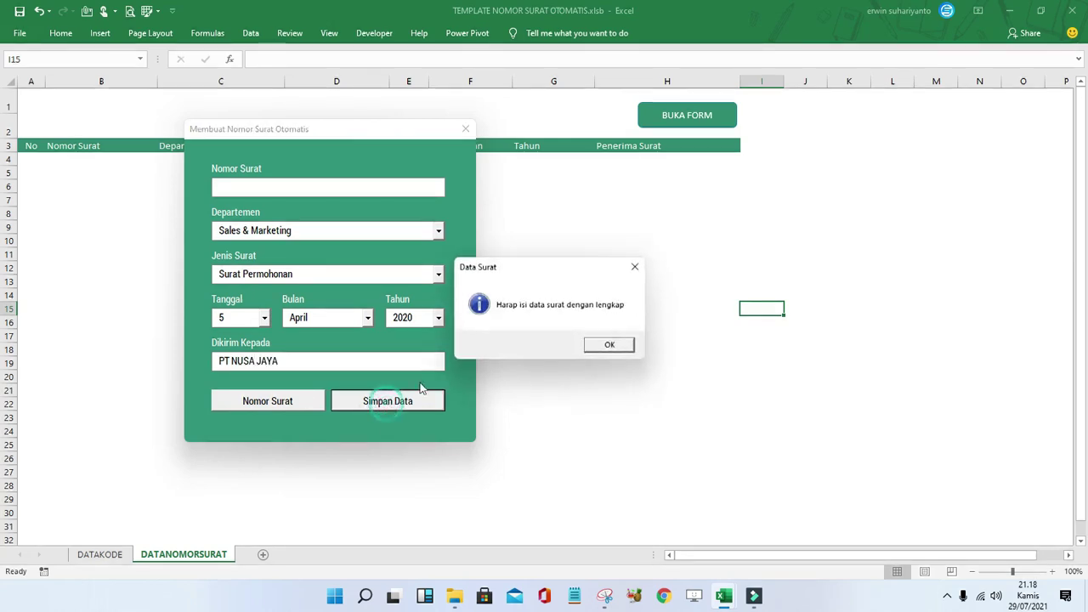
left_click(609, 347)
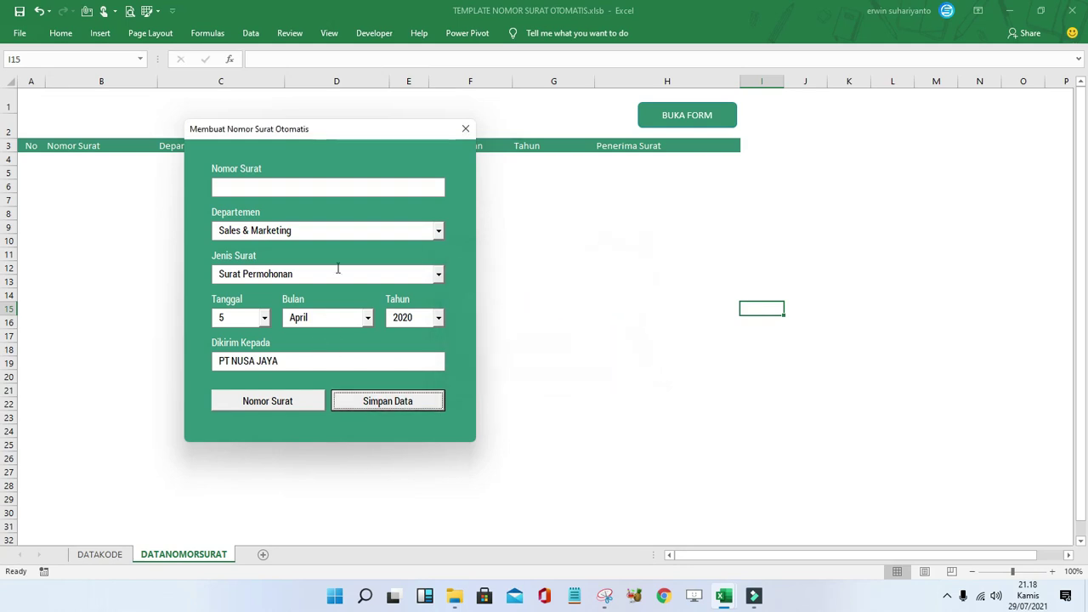
left_click(269, 404)
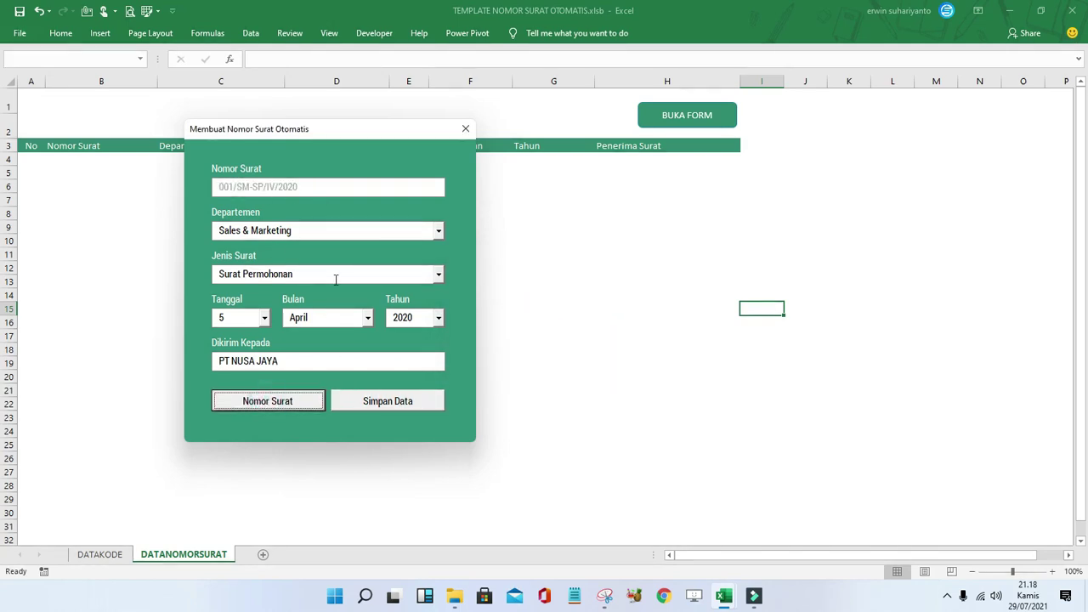
left_click(408, 408)
left_click(588, 345)
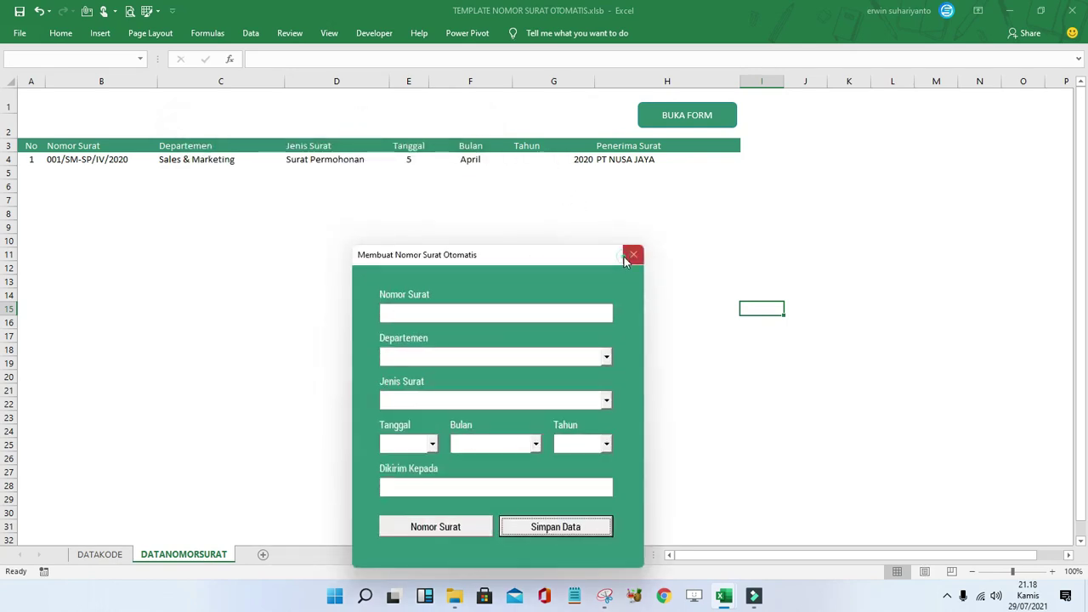
left_click(631, 252)
Review the Simpan Data (CMDSIMPAN_Click) code in the VBA editor and test-run the letter form.
left_click(378, 34)
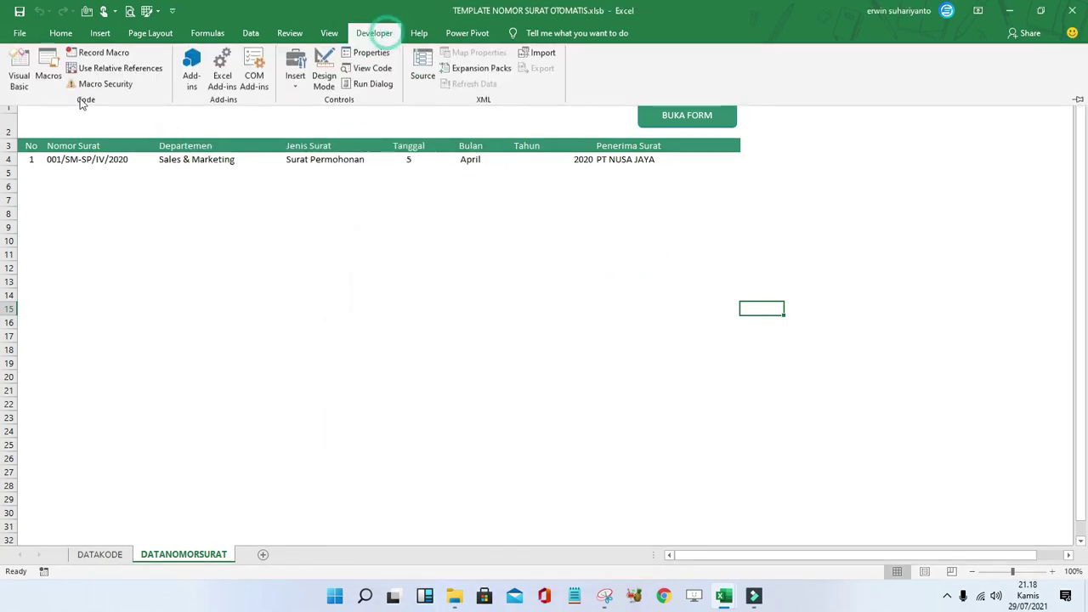
left_click(19, 70)
double_click(399, 336)
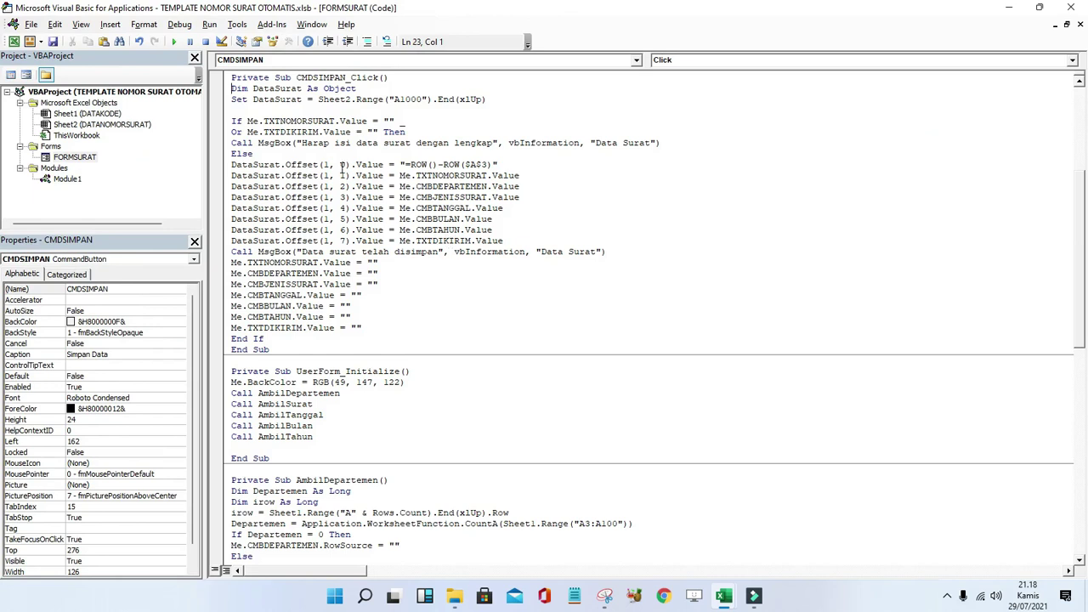
left_click(174, 41)
left_click(651, 325)
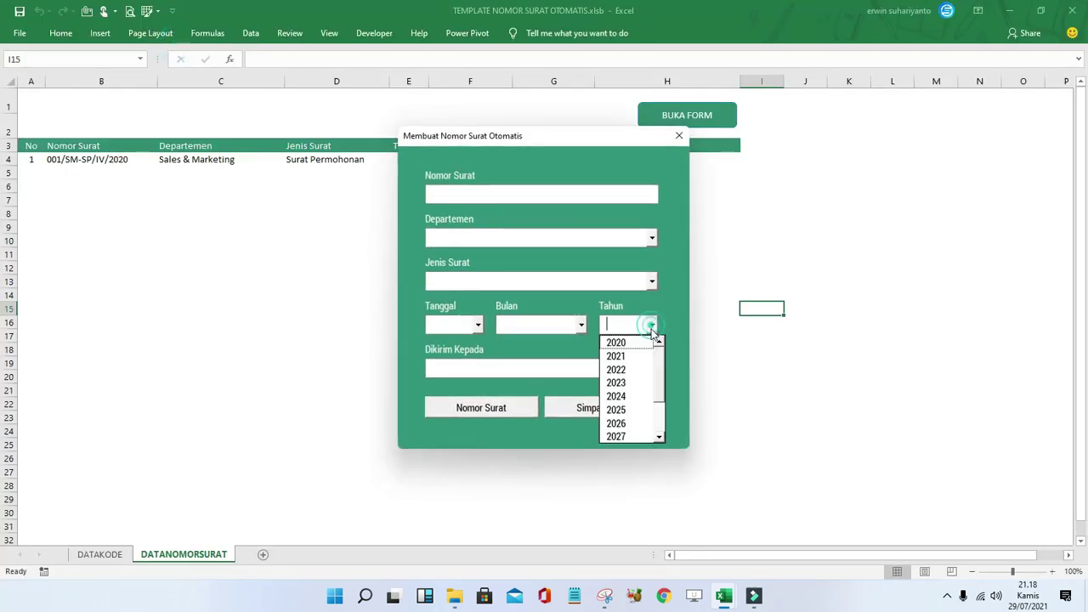
left_click(629, 355)
left_click(678, 135)
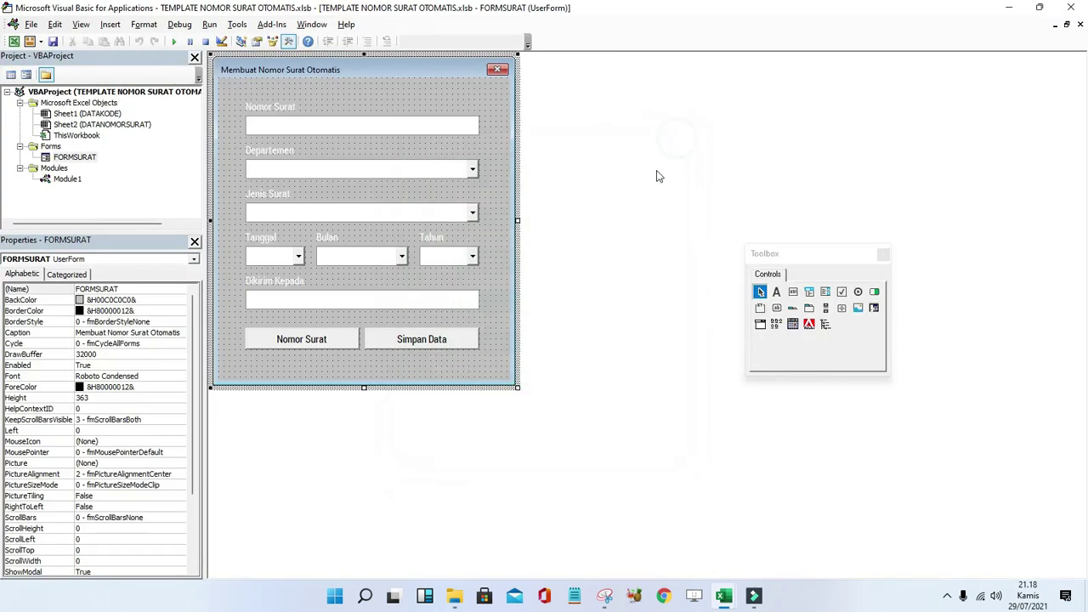
double_click(442, 341)
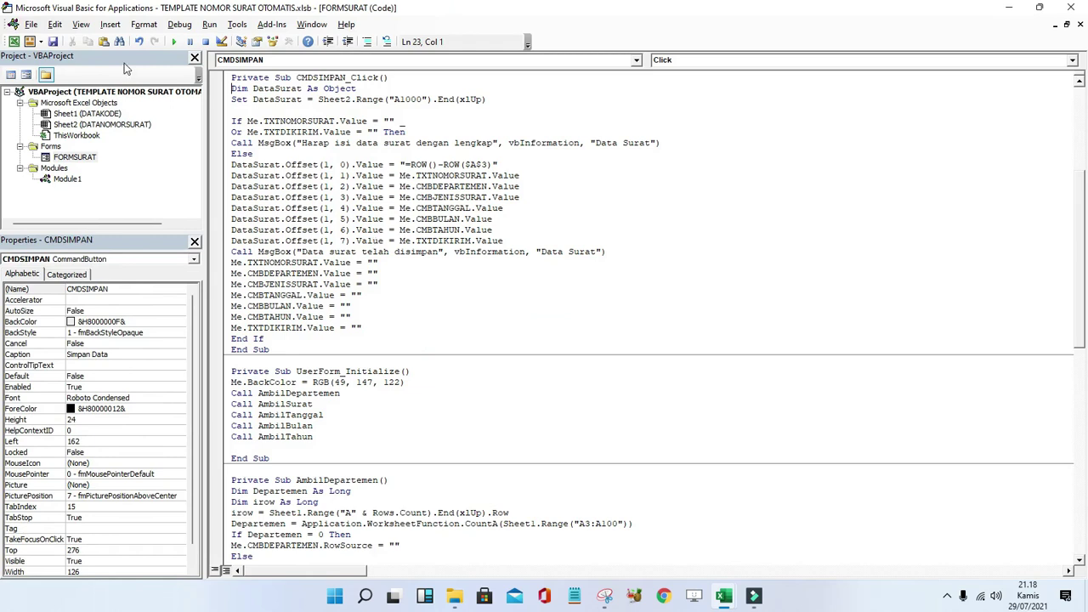
Centre-align the Tahun column G in DATANOMORSURAT and reopen the letter-number form.
left_click(14, 41)
left_click(536, 167)
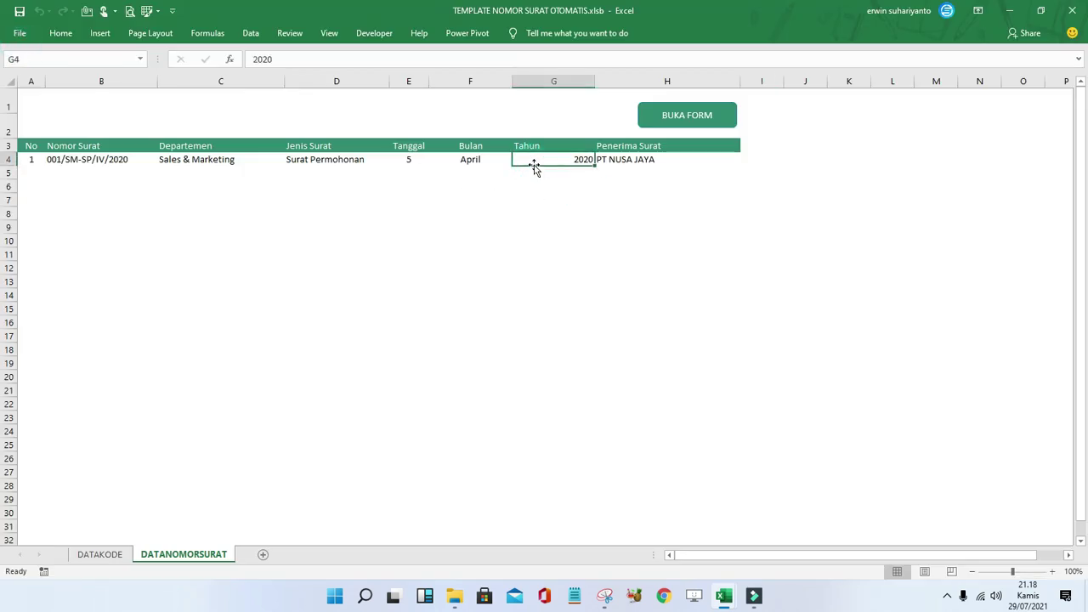
left_click(536, 80)
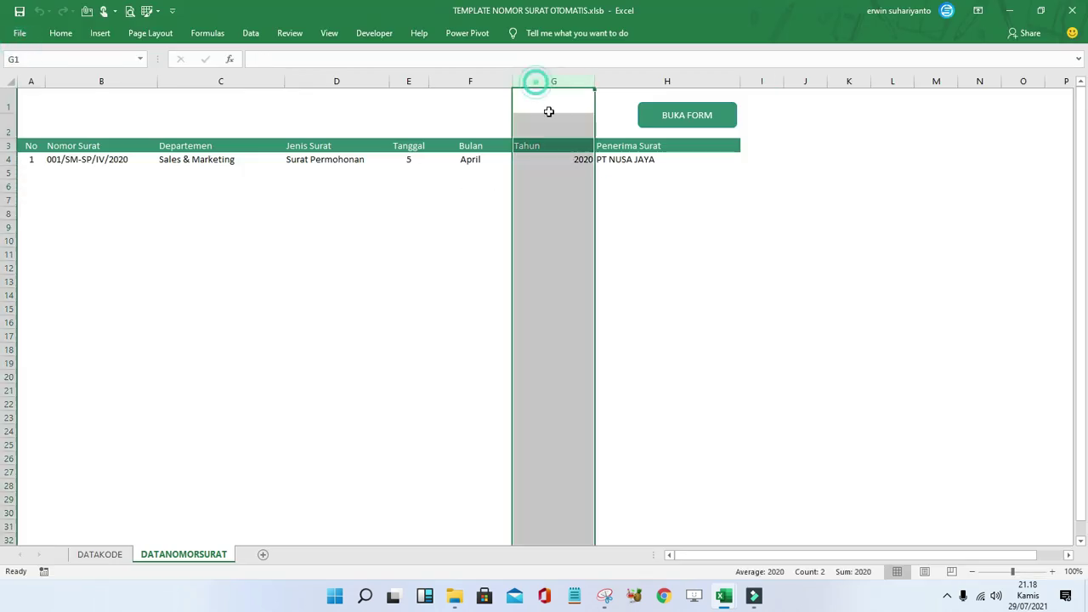
left_click(77, 35)
left_click(286, 79)
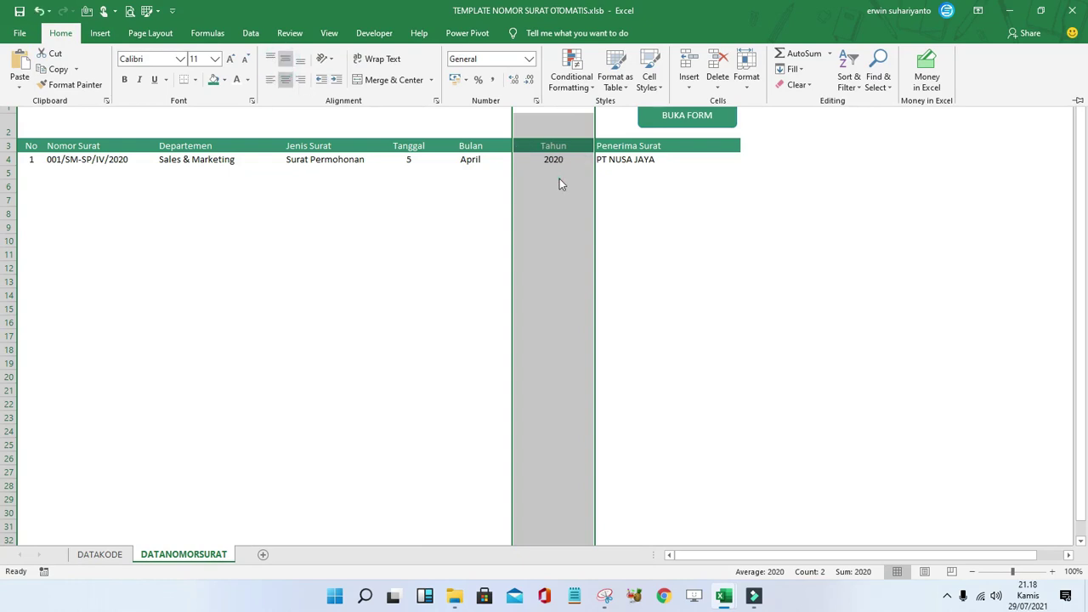
left_click(615, 170)
left_click(617, 161)
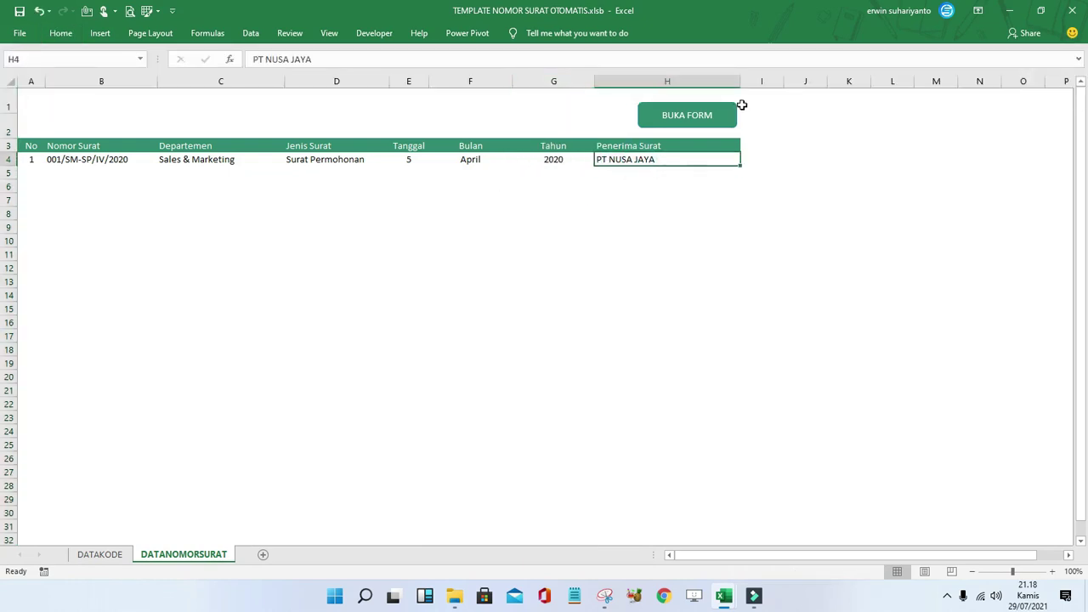
left_click(713, 120)
Choose Purchasing, Surat Edaran and the date 2 Februari 2020 in the form.
left_click(652, 238)
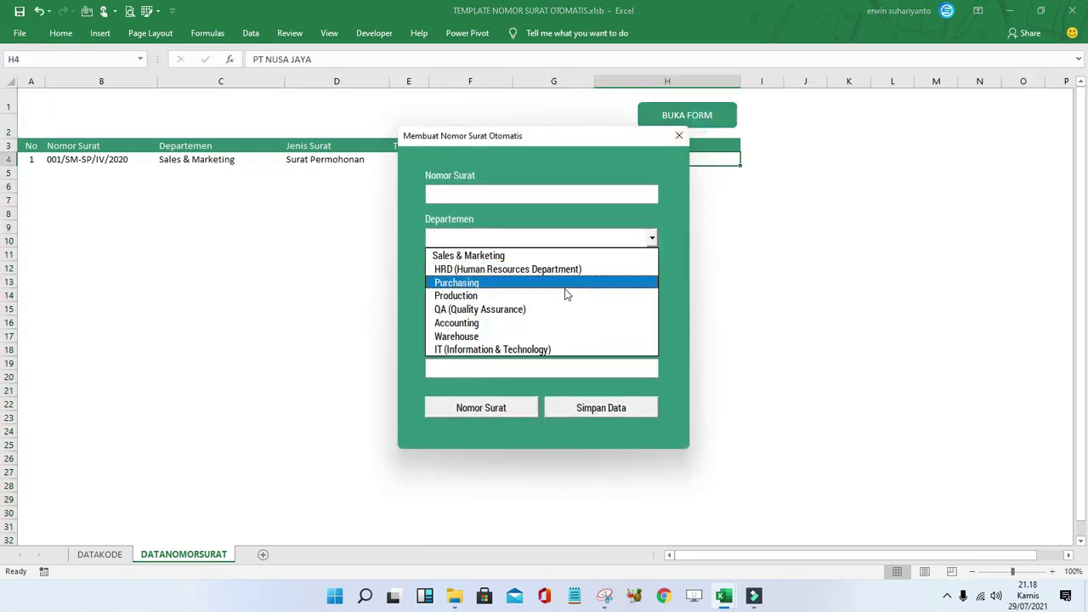
left_click(564, 287)
left_click(653, 283)
left_click(612, 324)
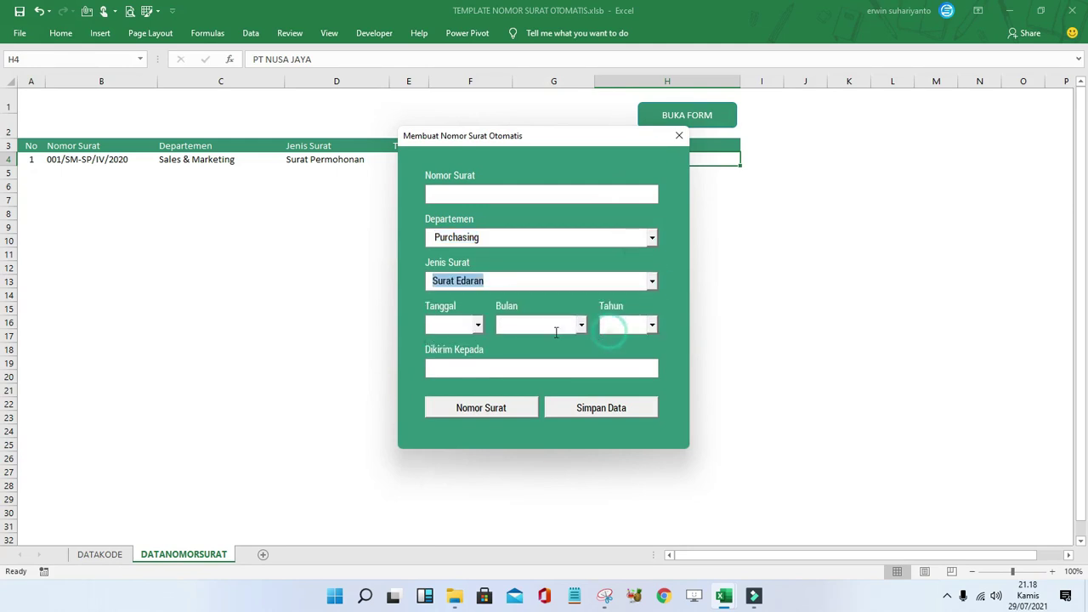
left_click(478, 324)
left_click(467, 354)
left_click(581, 324)
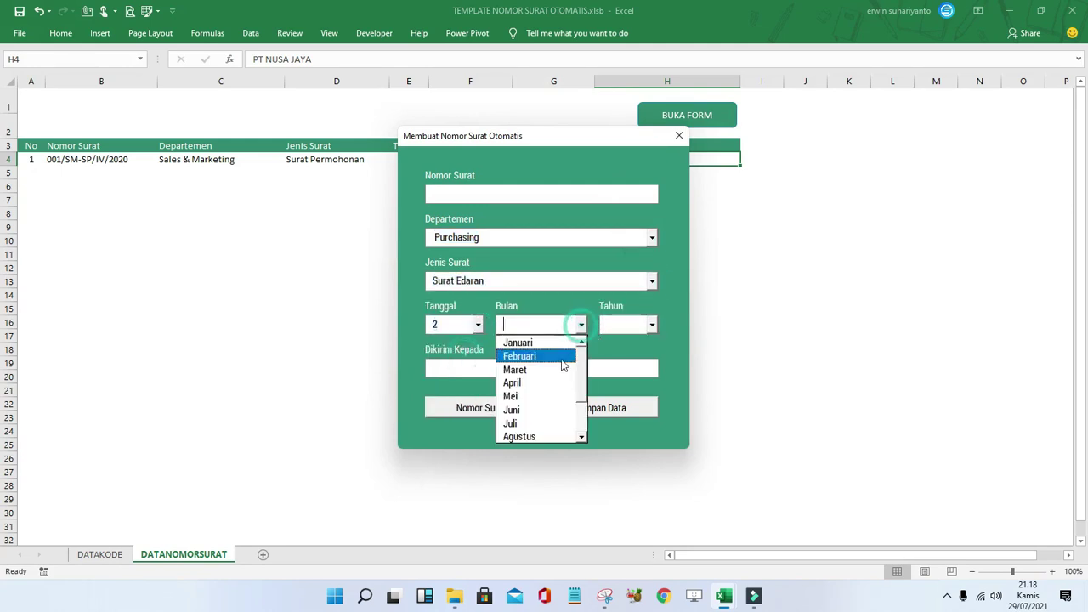
left_click(563, 363)
left_click(652, 325)
left_click(623, 343)
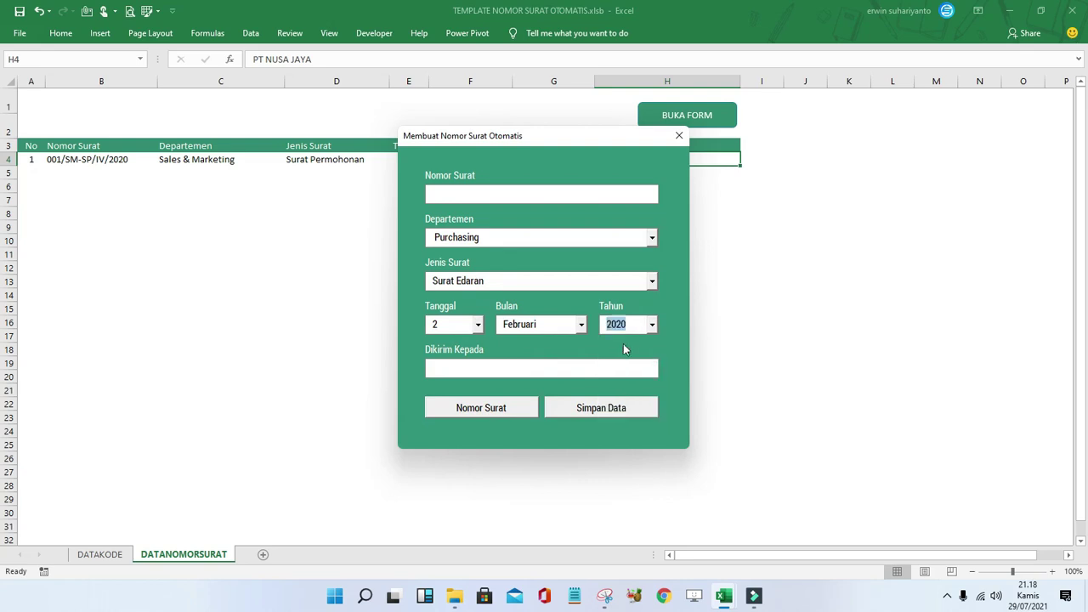
Generate number 002/PC-SE/II/2020, enter recipient PT. KENCANA, save the record and close the form.
left_click(493, 411)
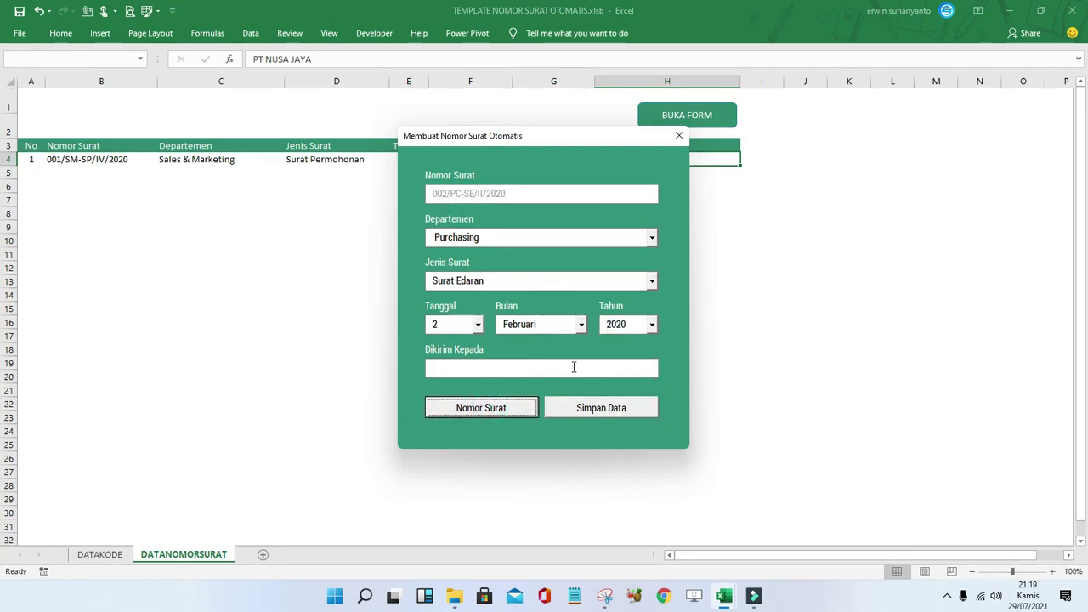
left_click(574, 368)
type("PT. KENCANA")
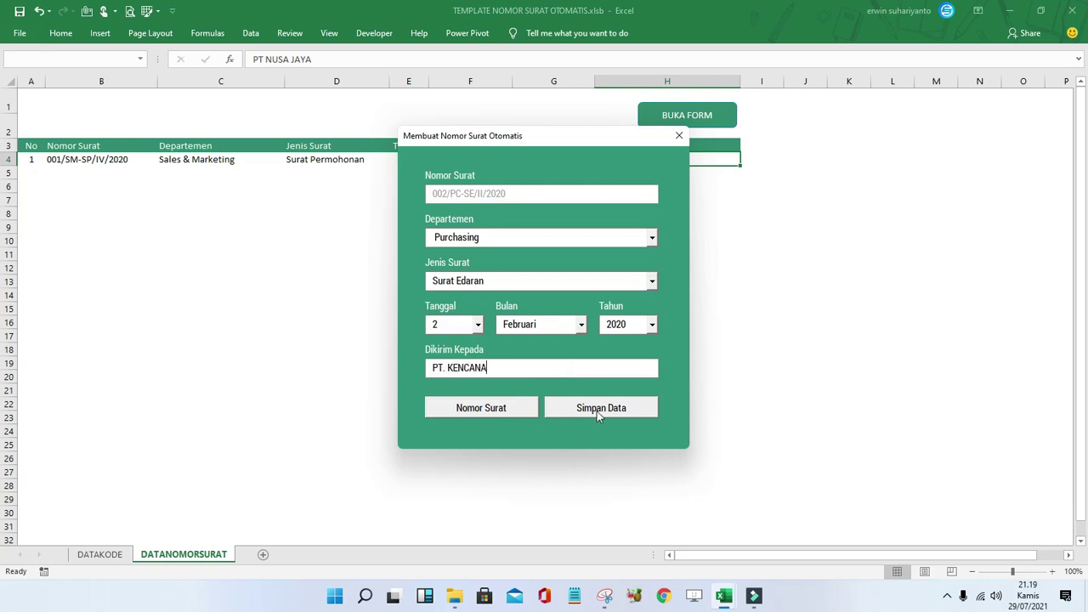
left_click(599, 410)
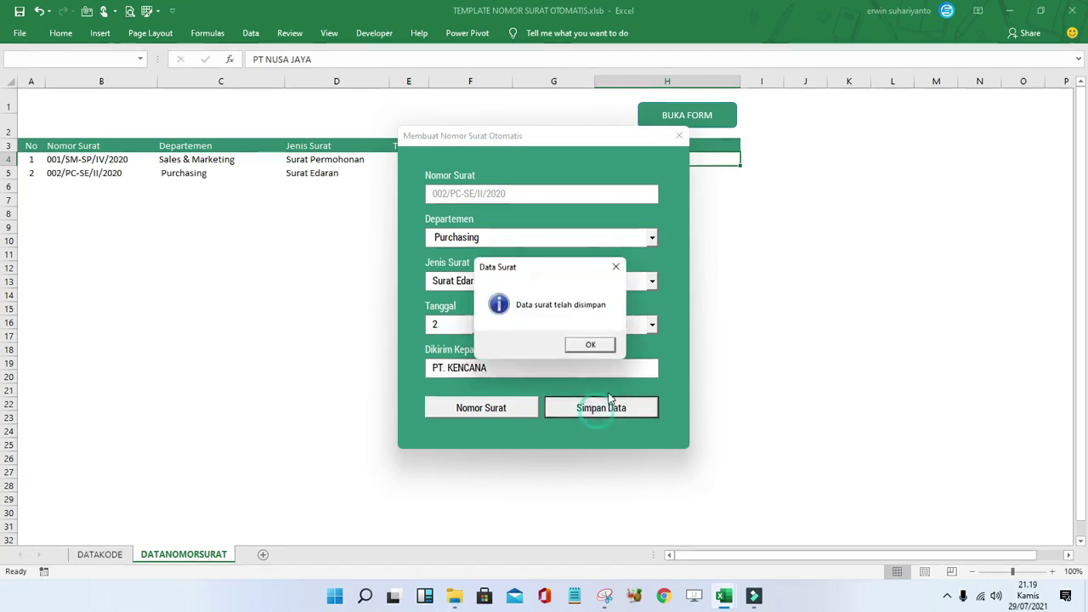
left_click(588, 344)
left_click(687, 141)
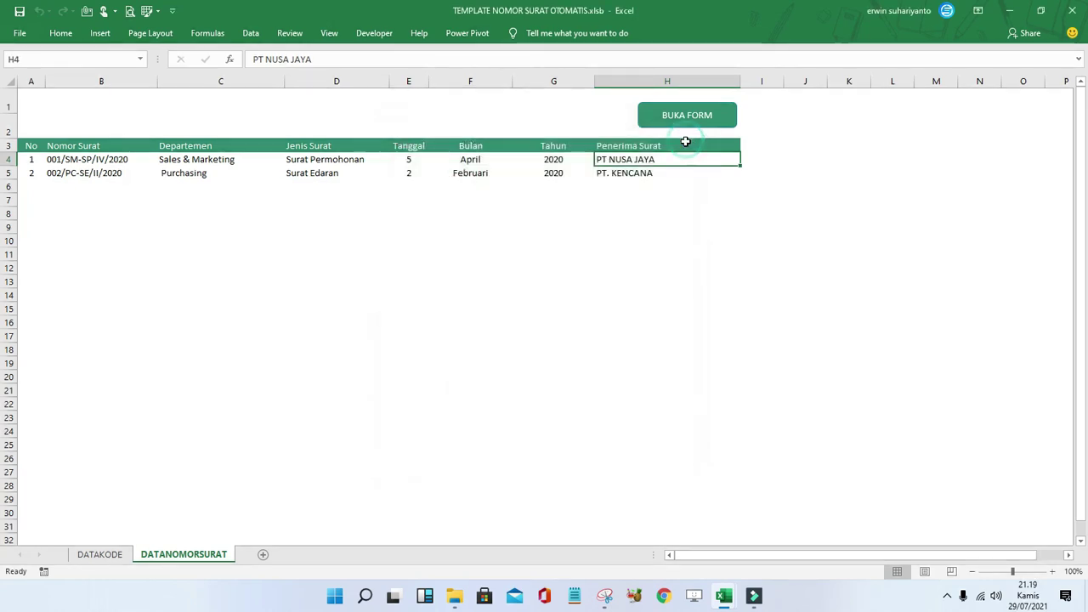
Check the saved row 5 values: department, letter type, Tanggal and the Februari month.
left_click(633, 175)
left_click(465, 170)
left_click(406, 170)
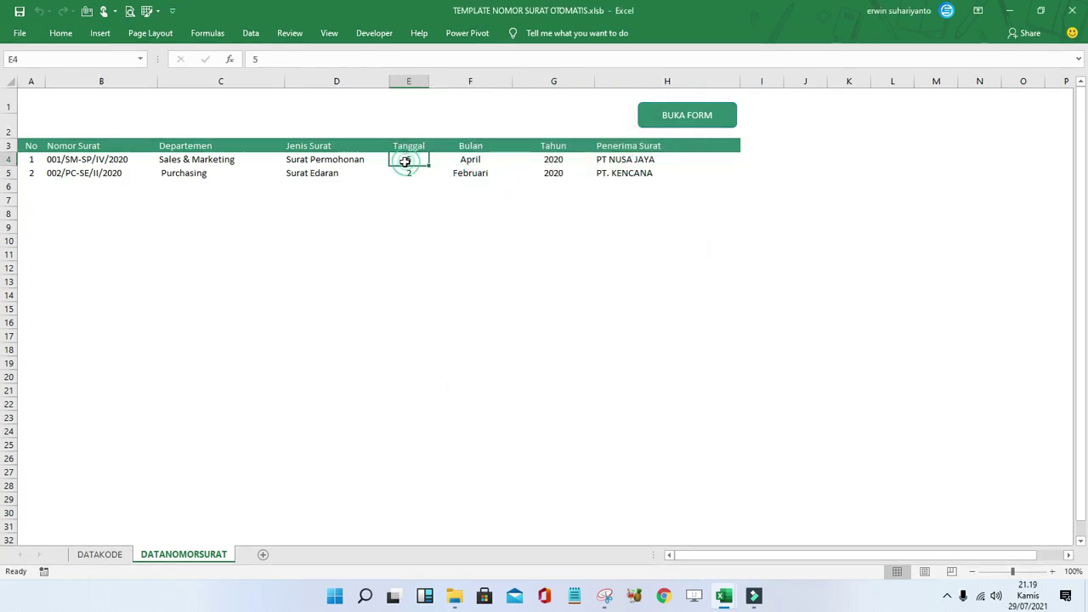
left_click(336, 173)
left_click(180, 172)
left_click(298, 253)
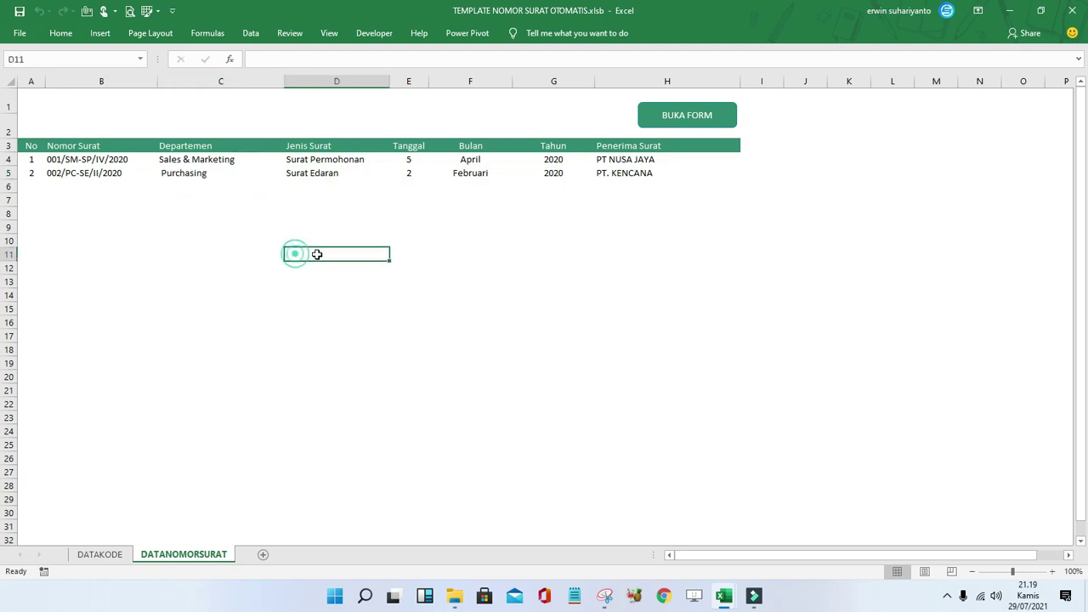
left_click(472, 174)
left_click(521, 210)
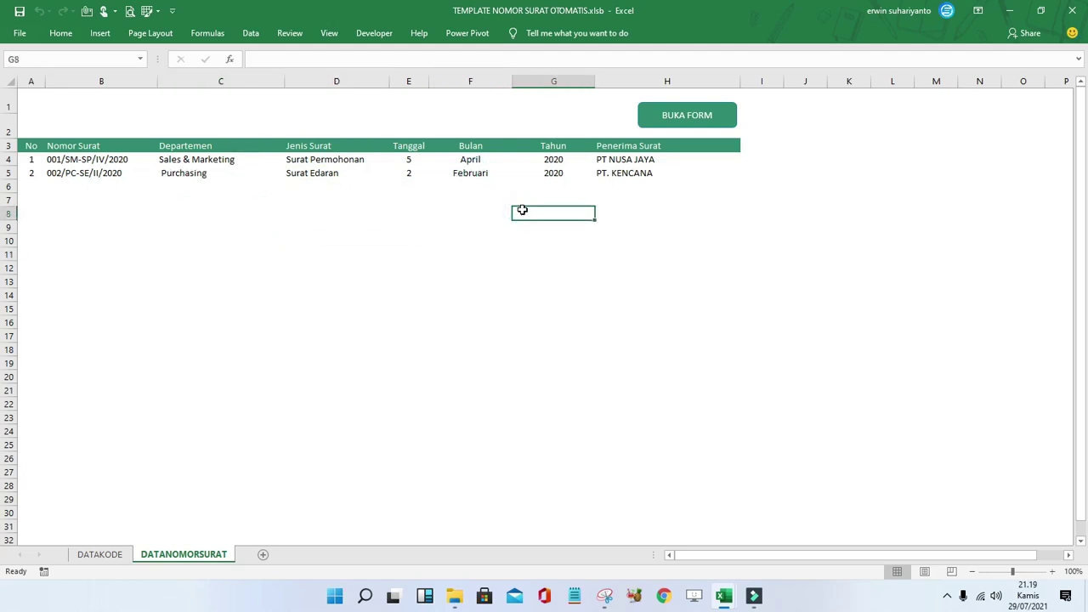